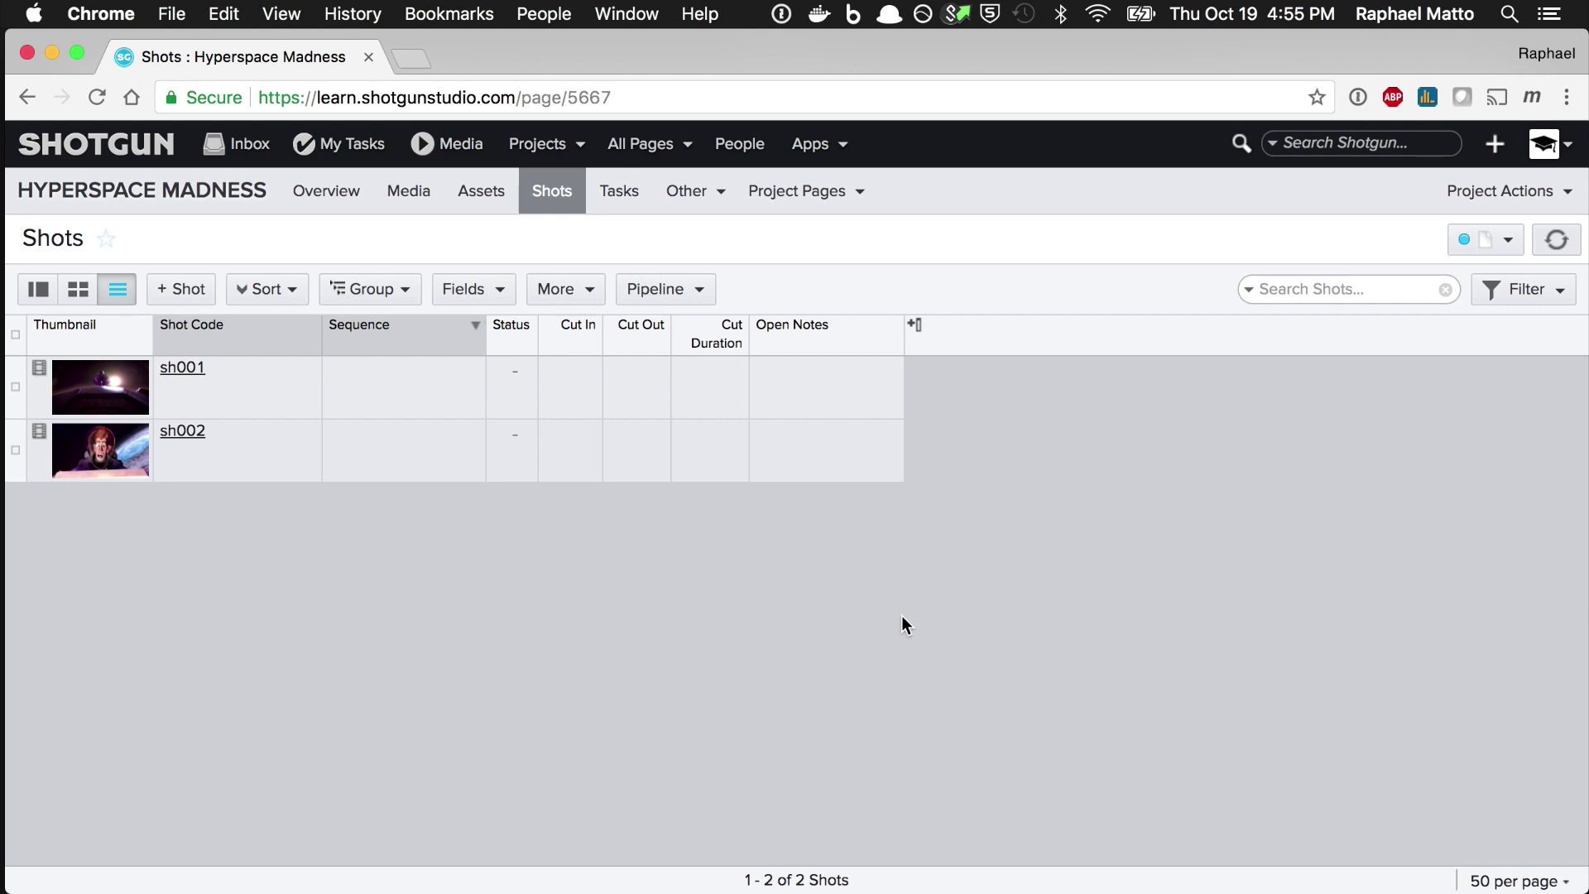
# Switch to Terminal and run sg.find_one("Shot", [["id", "is", 1181]], ["code"]) in the Python shell.
pyautogui.press('super+Tab')
pyautogui.press('super+Tab')
pyautogui.write('sg.find_one')
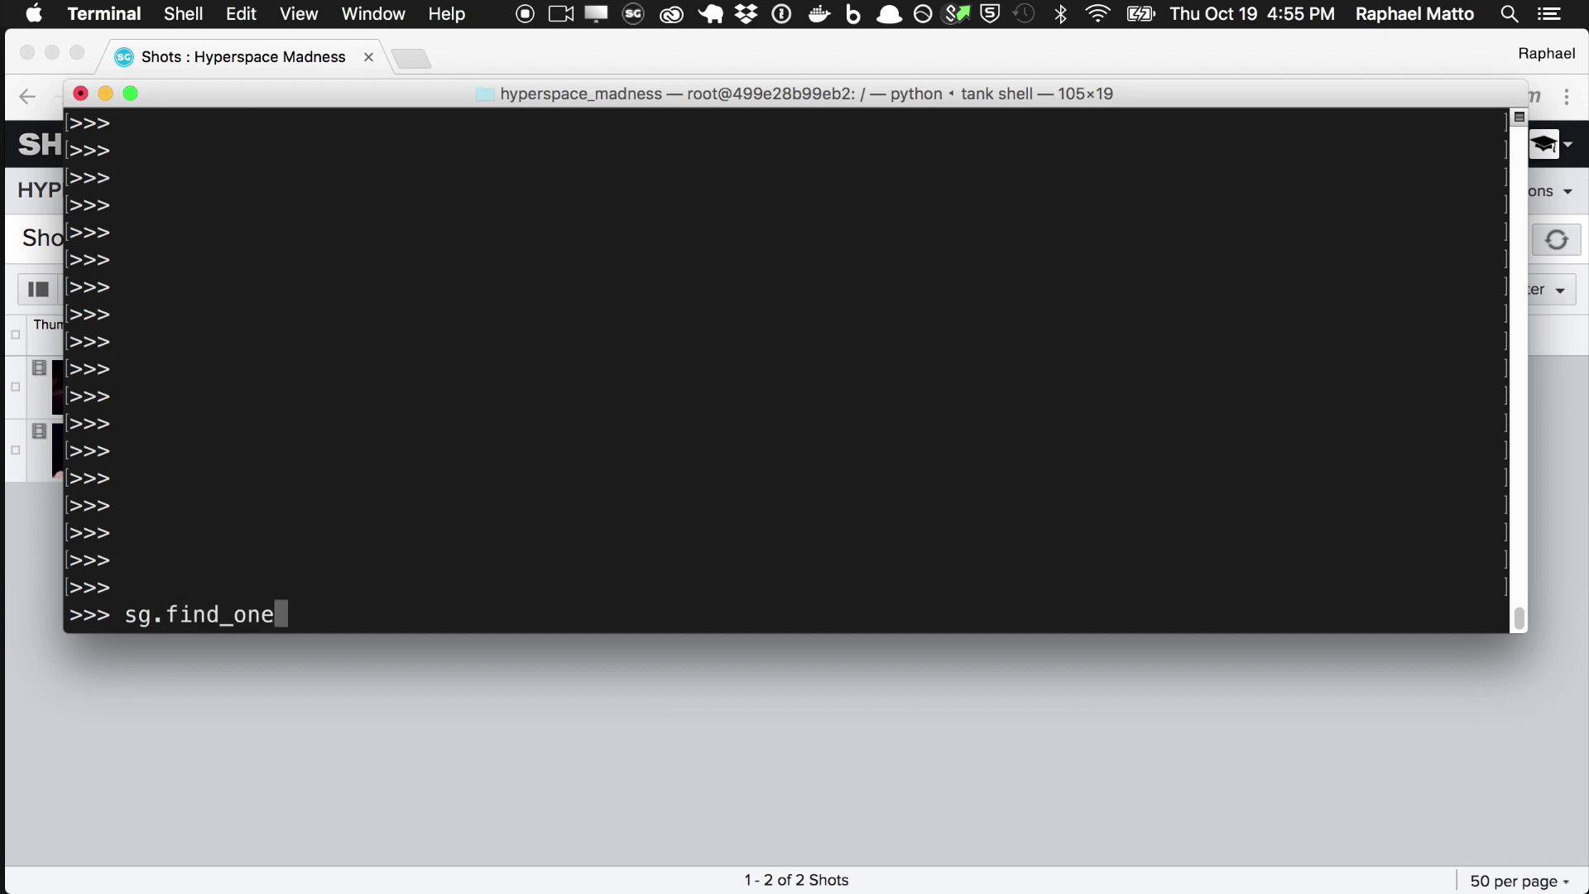
pyautogui.write('("Shot", [["id", "is", ')
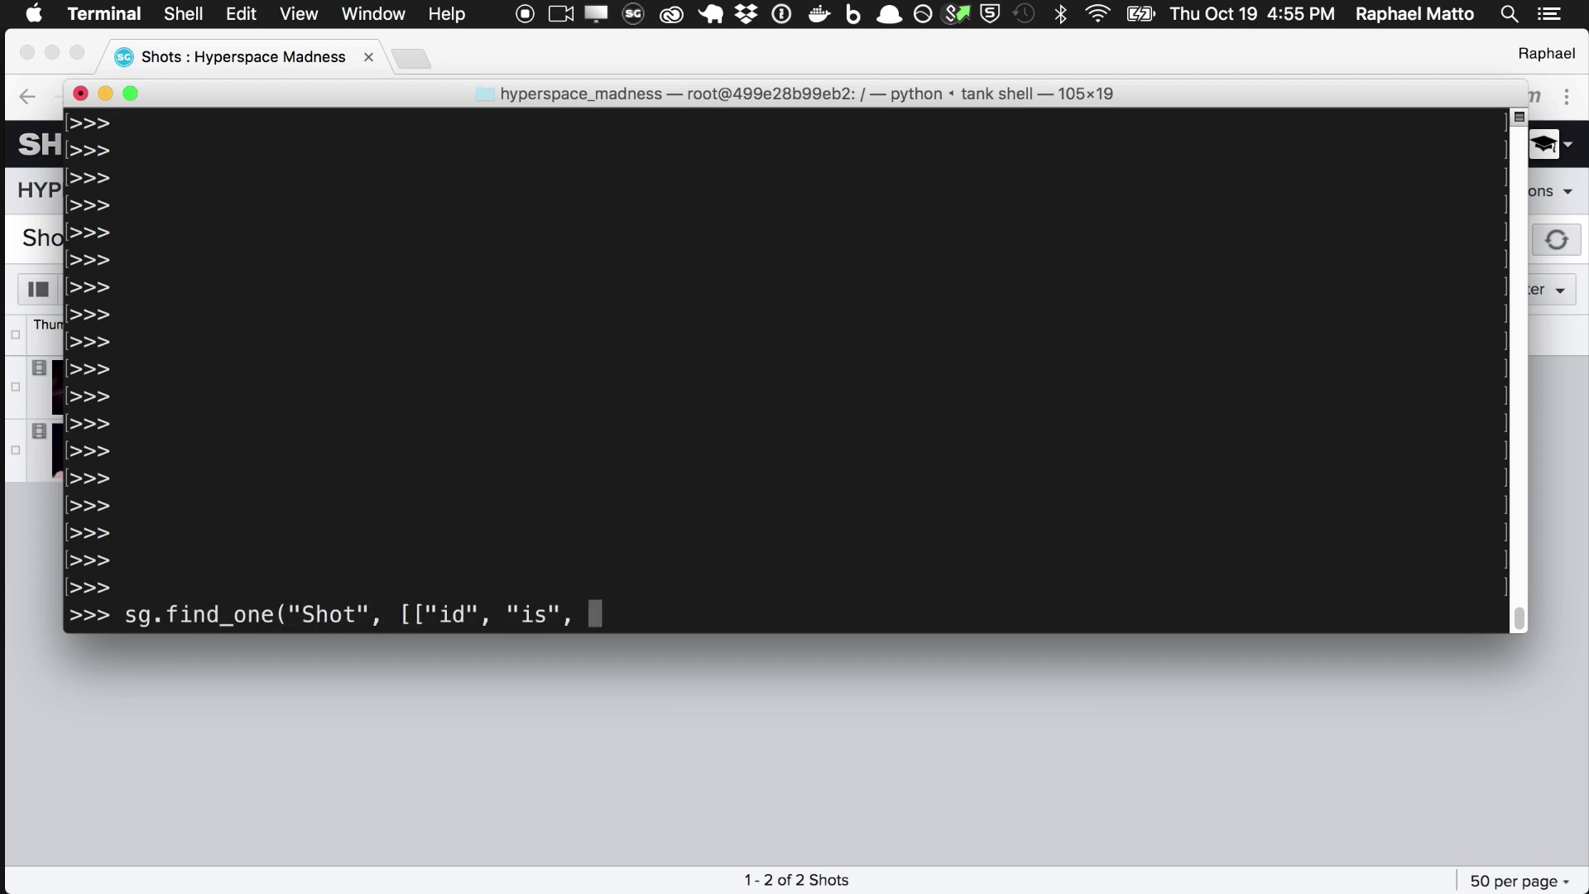
pyautogui.write('1181]], [')
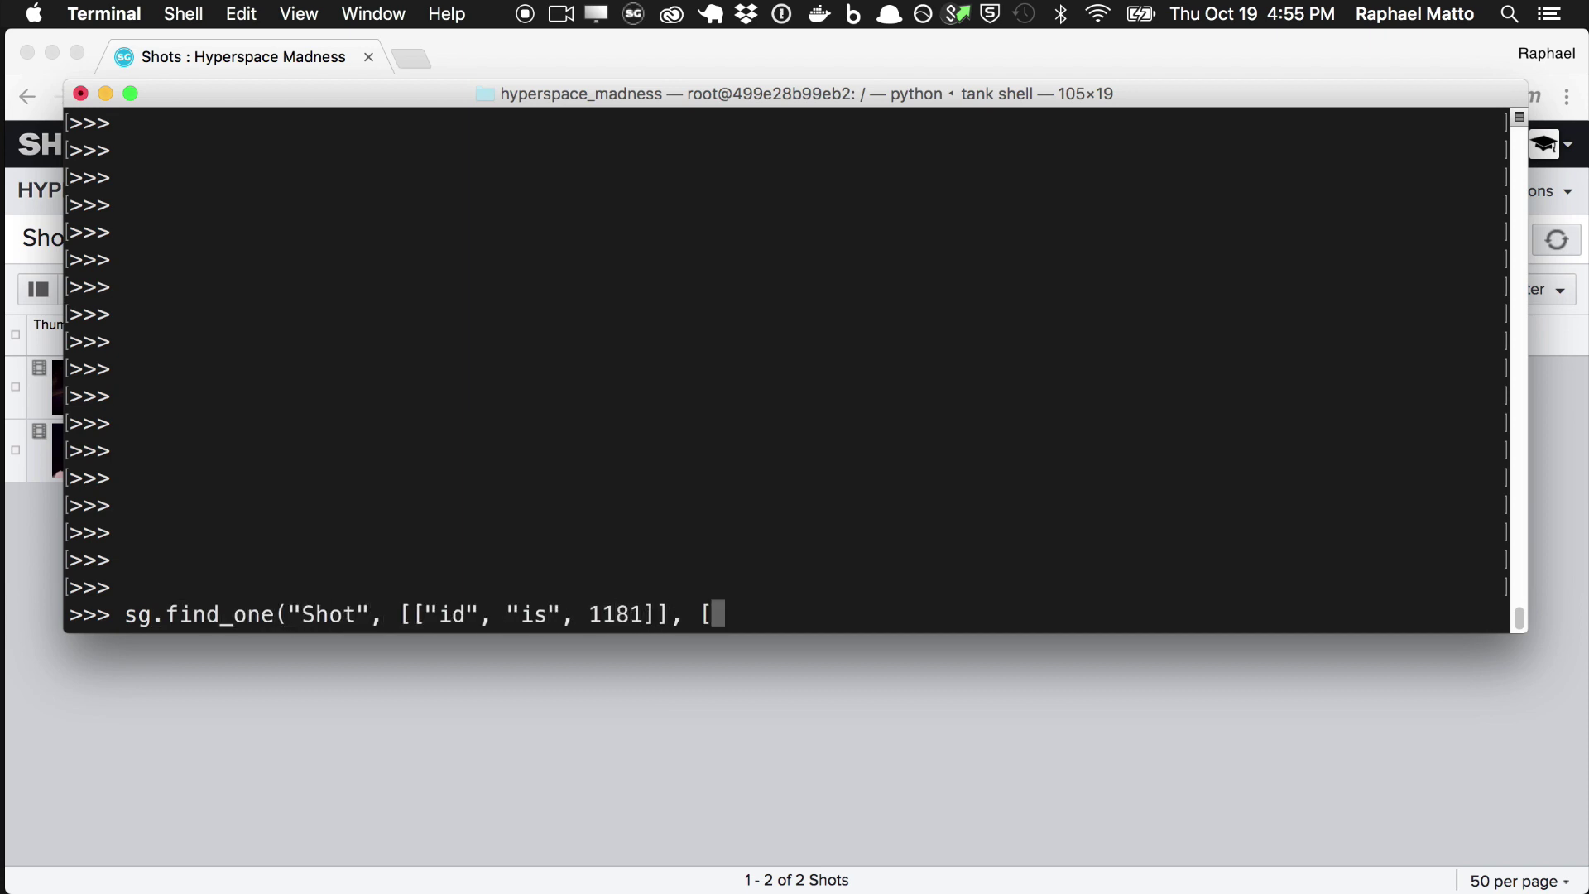
pyautogui.write('"code"])')
pyautogui.press('Return')
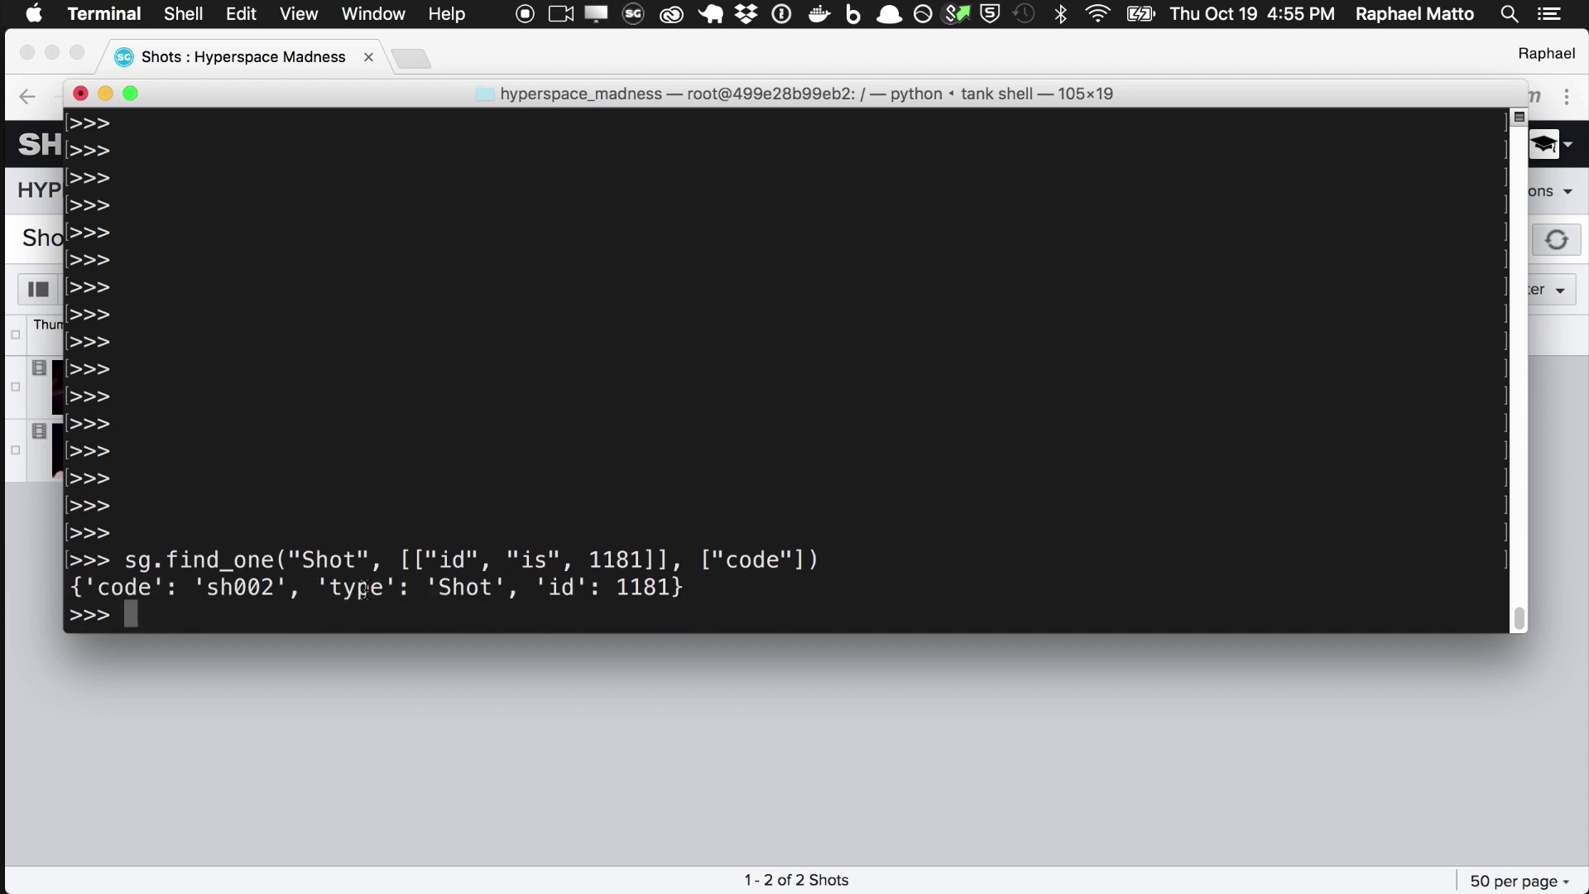
pyautogui.doubleClick(365, 589)
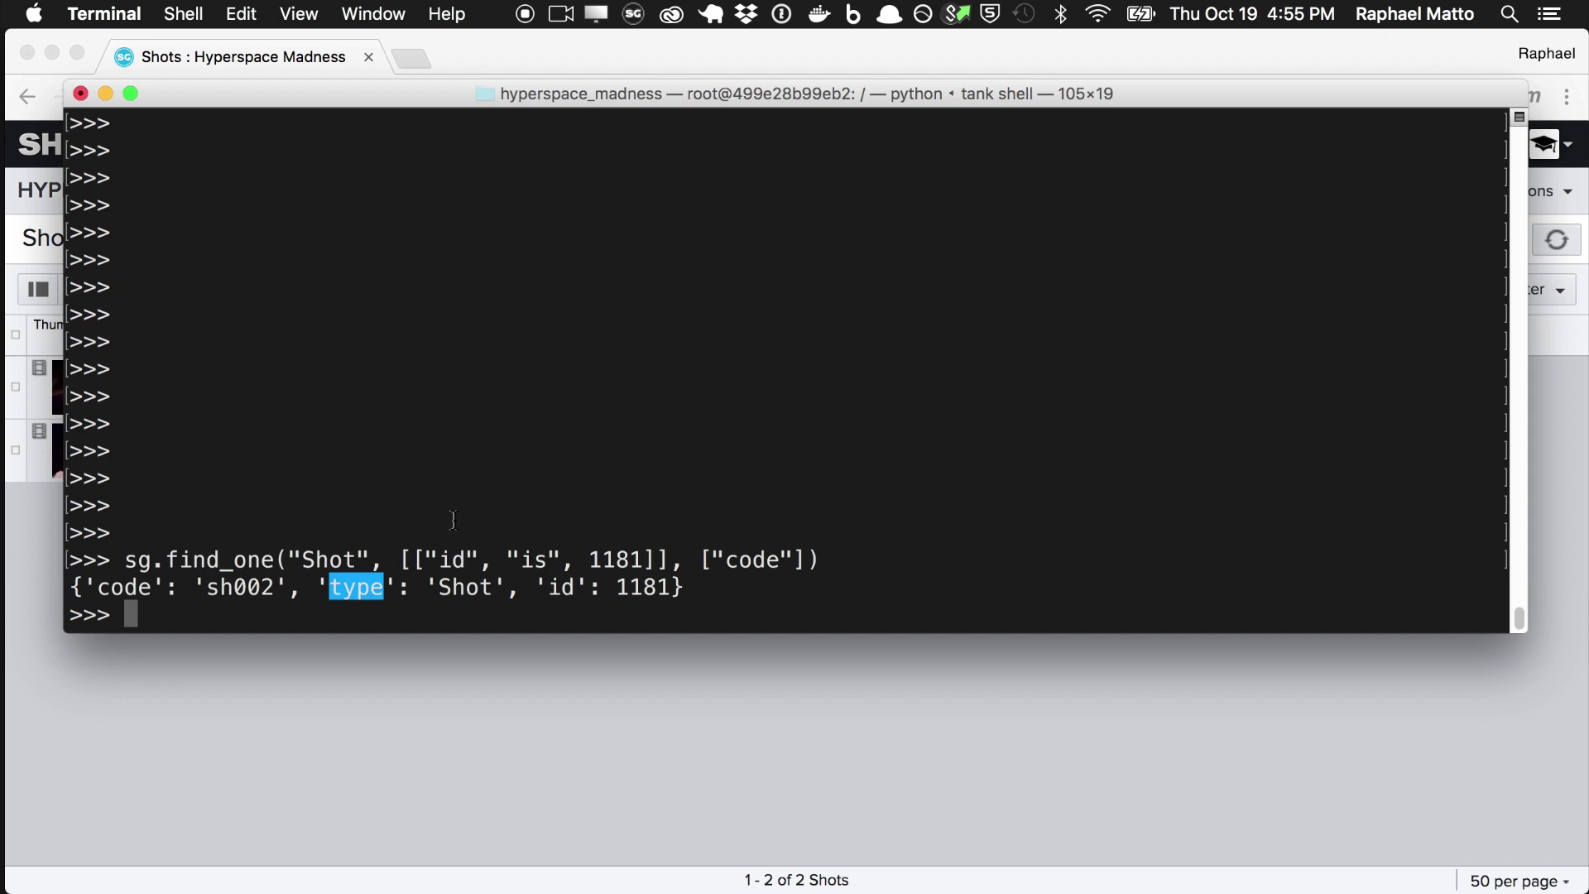
# Switch to Chrome and set the Cut In value of shot sh002 to 1.
pyautogui.press('super+Tab')
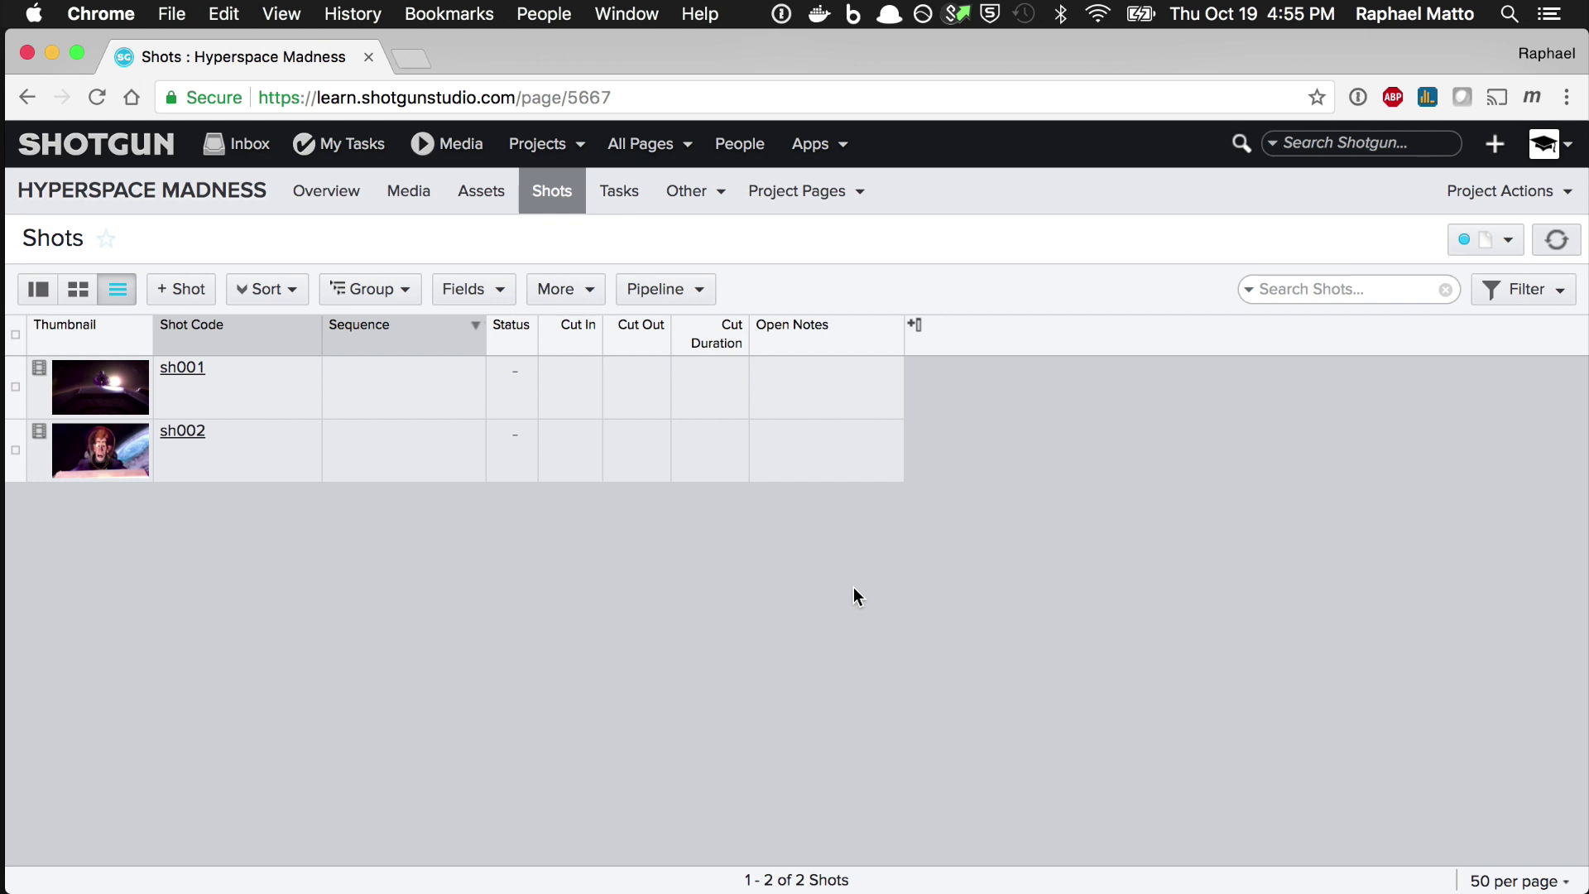
pyautogui.click(545, 427)
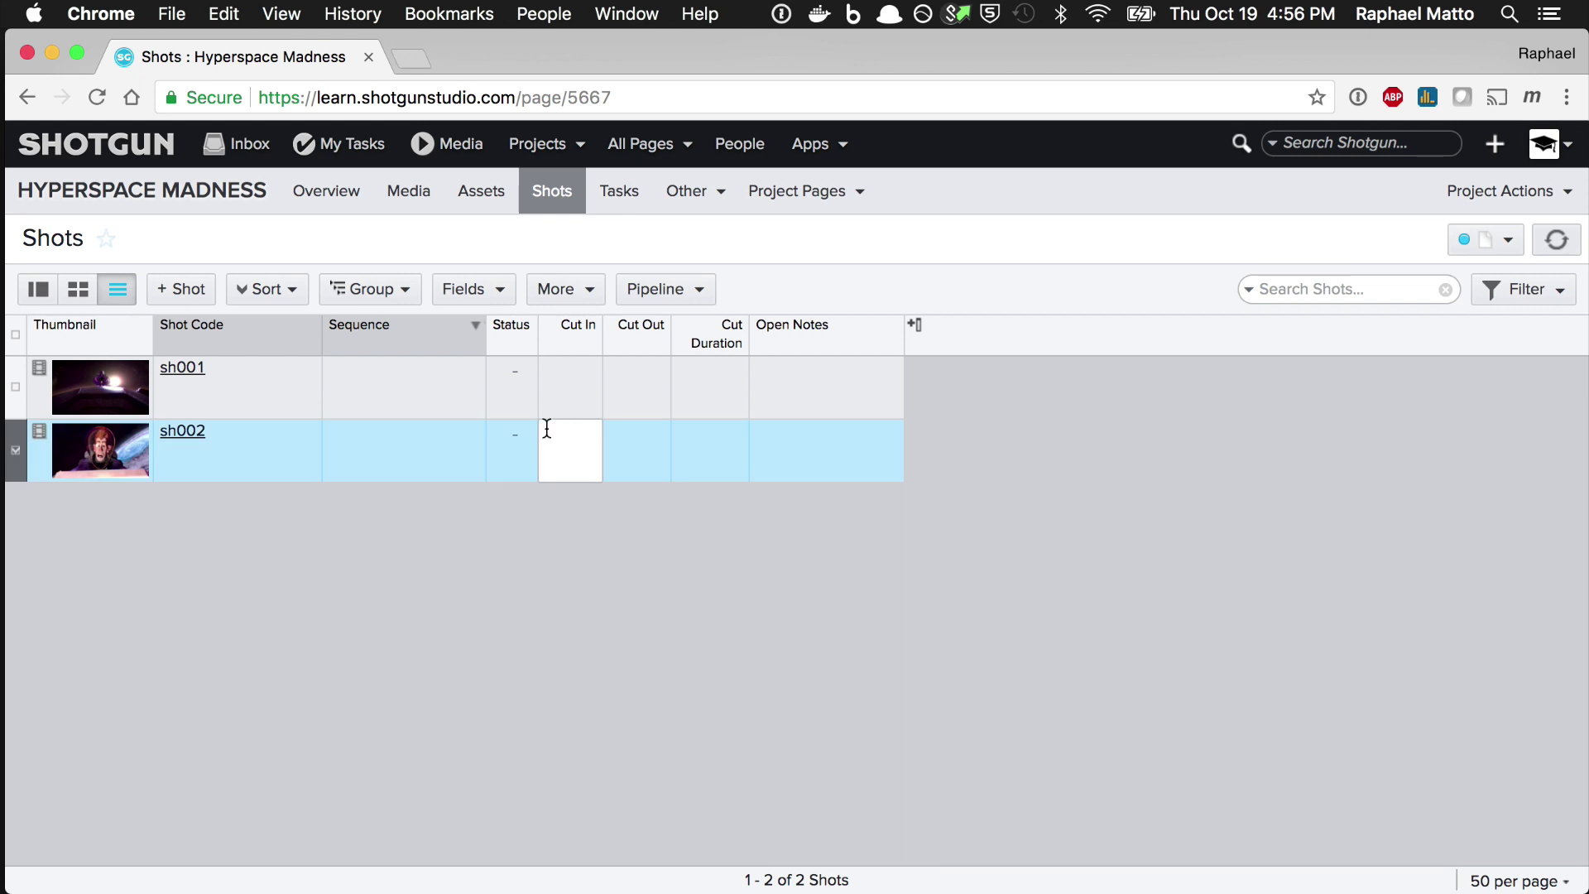
pyautogui.write('2.00')
pyautogui.press('Return')
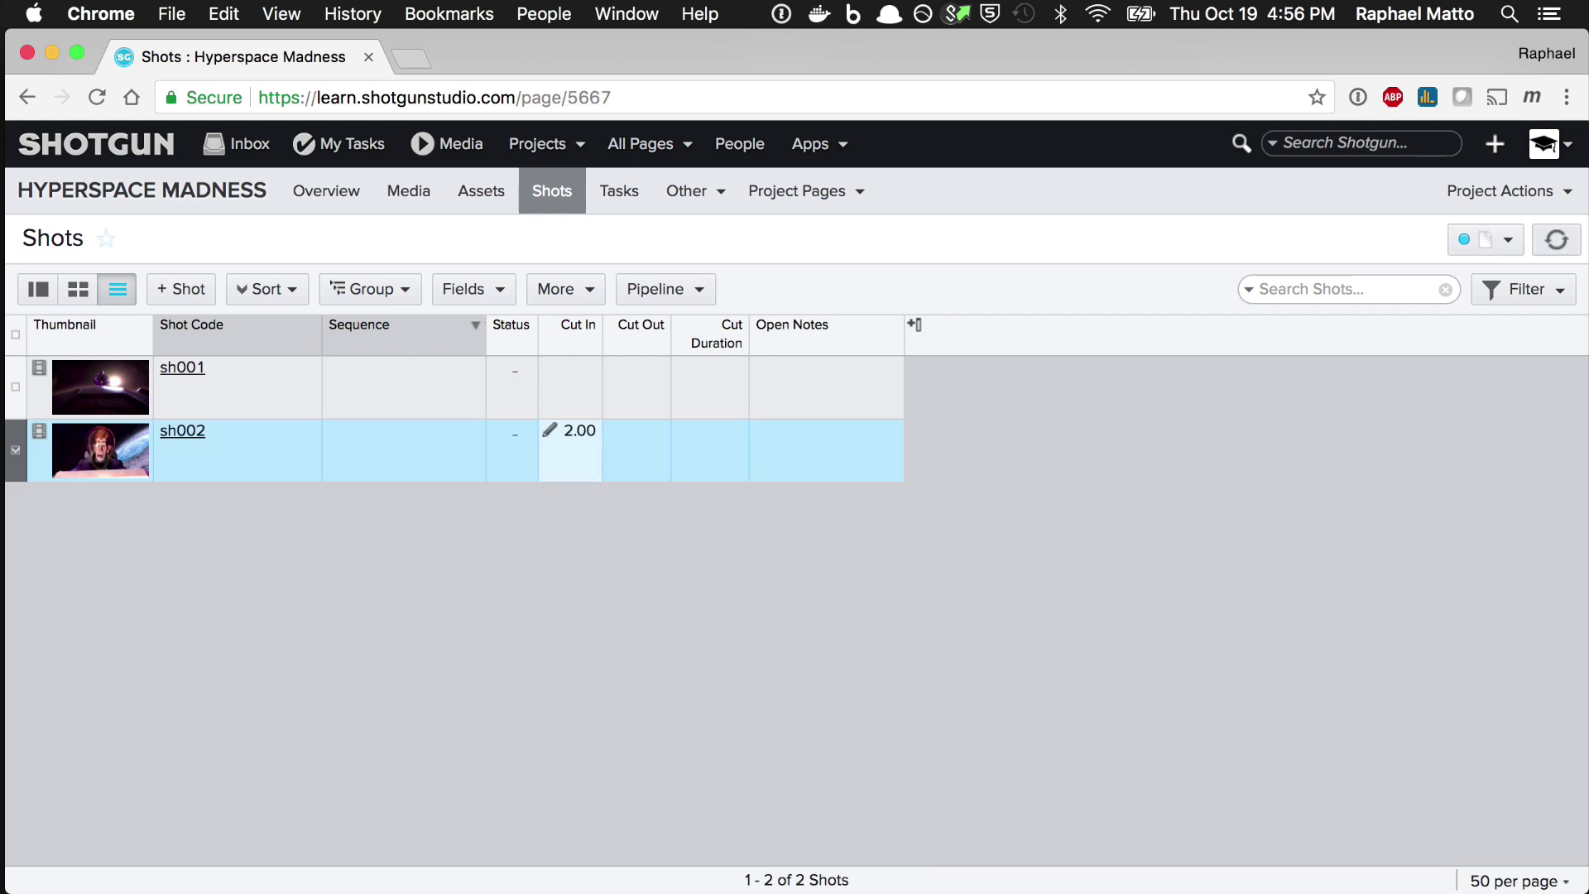
pyautogui.click(666, 595)
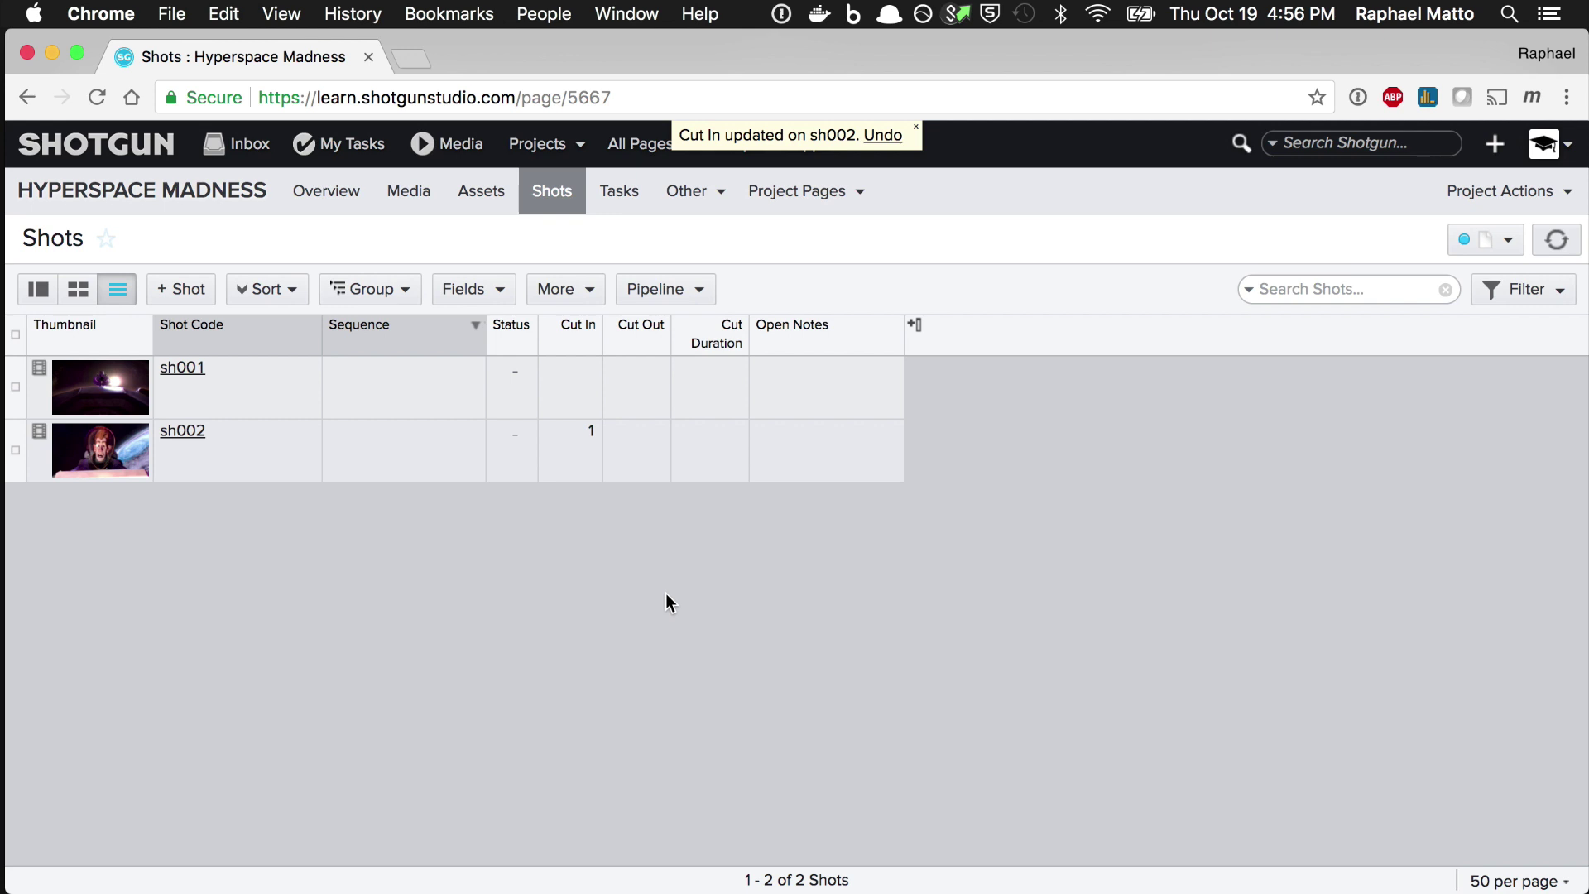
# In Terminal, rerun the query for Shot 1181 with "sg_cut_in" added to the returned fields after "code".
pyautogui.press('super+Tab')
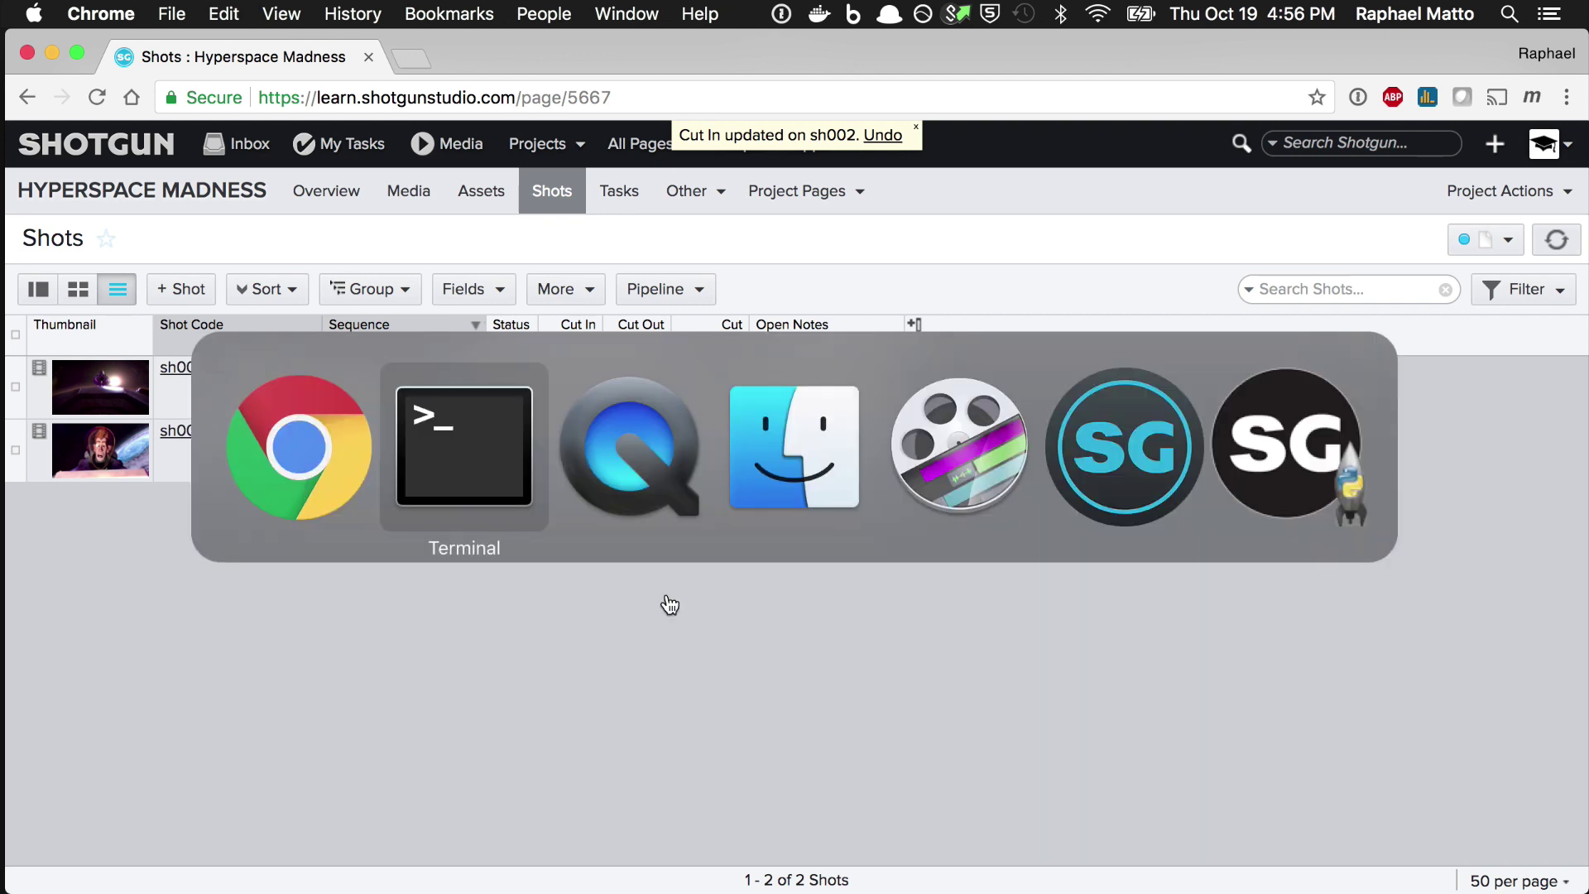
pyautogui.press('Up')
pyautogui.press('Left')
pyautogui.press('Left')
pyautogui.write(', "sg_cu')
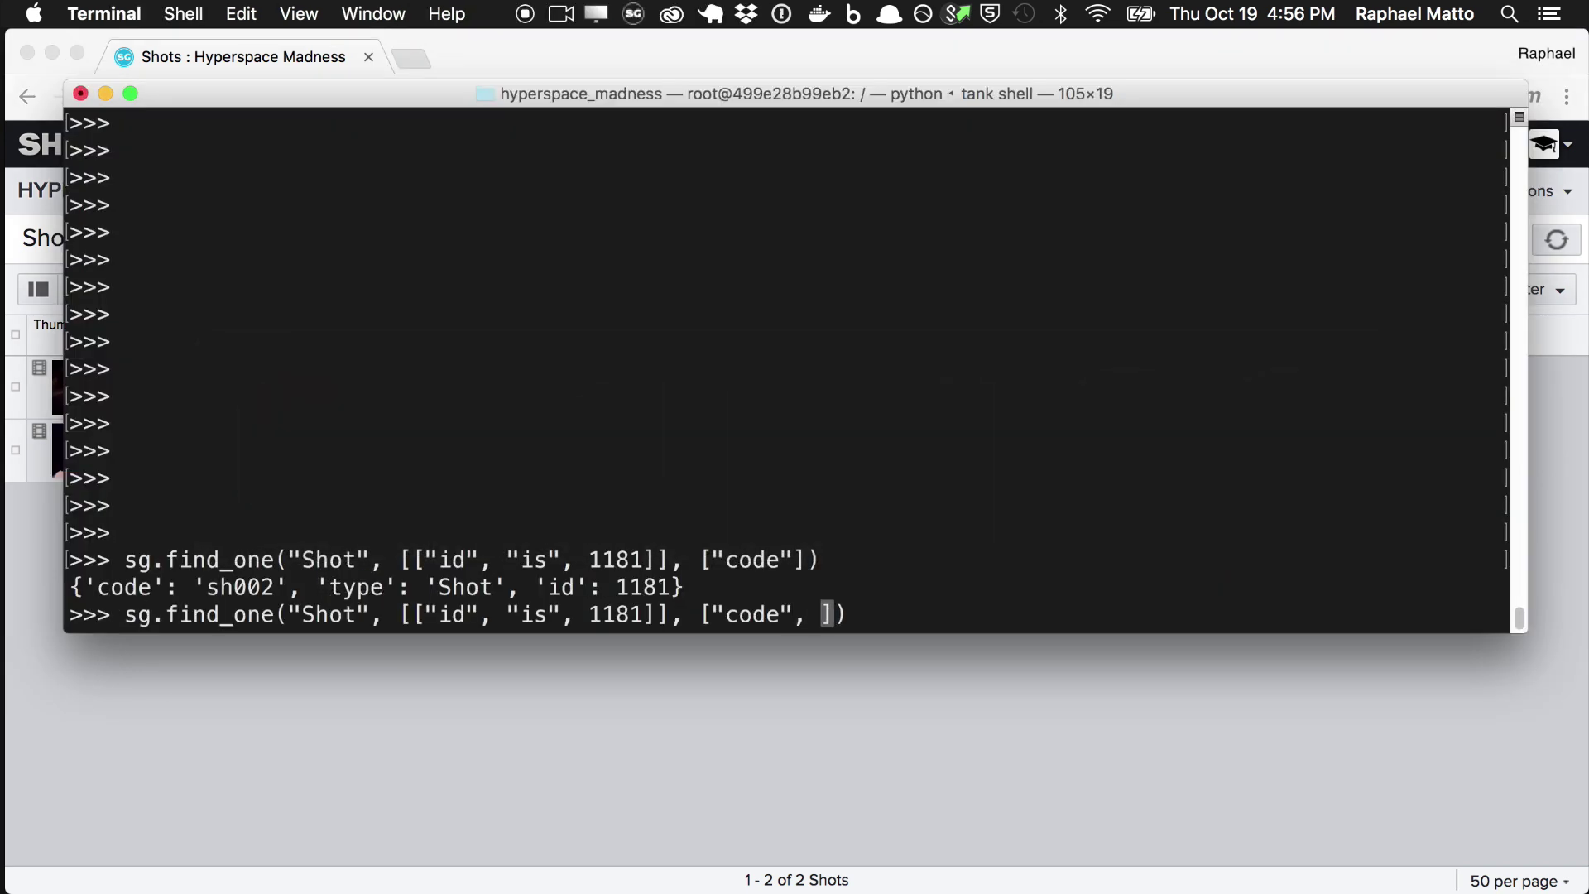
pyautogui.write('t_in"')
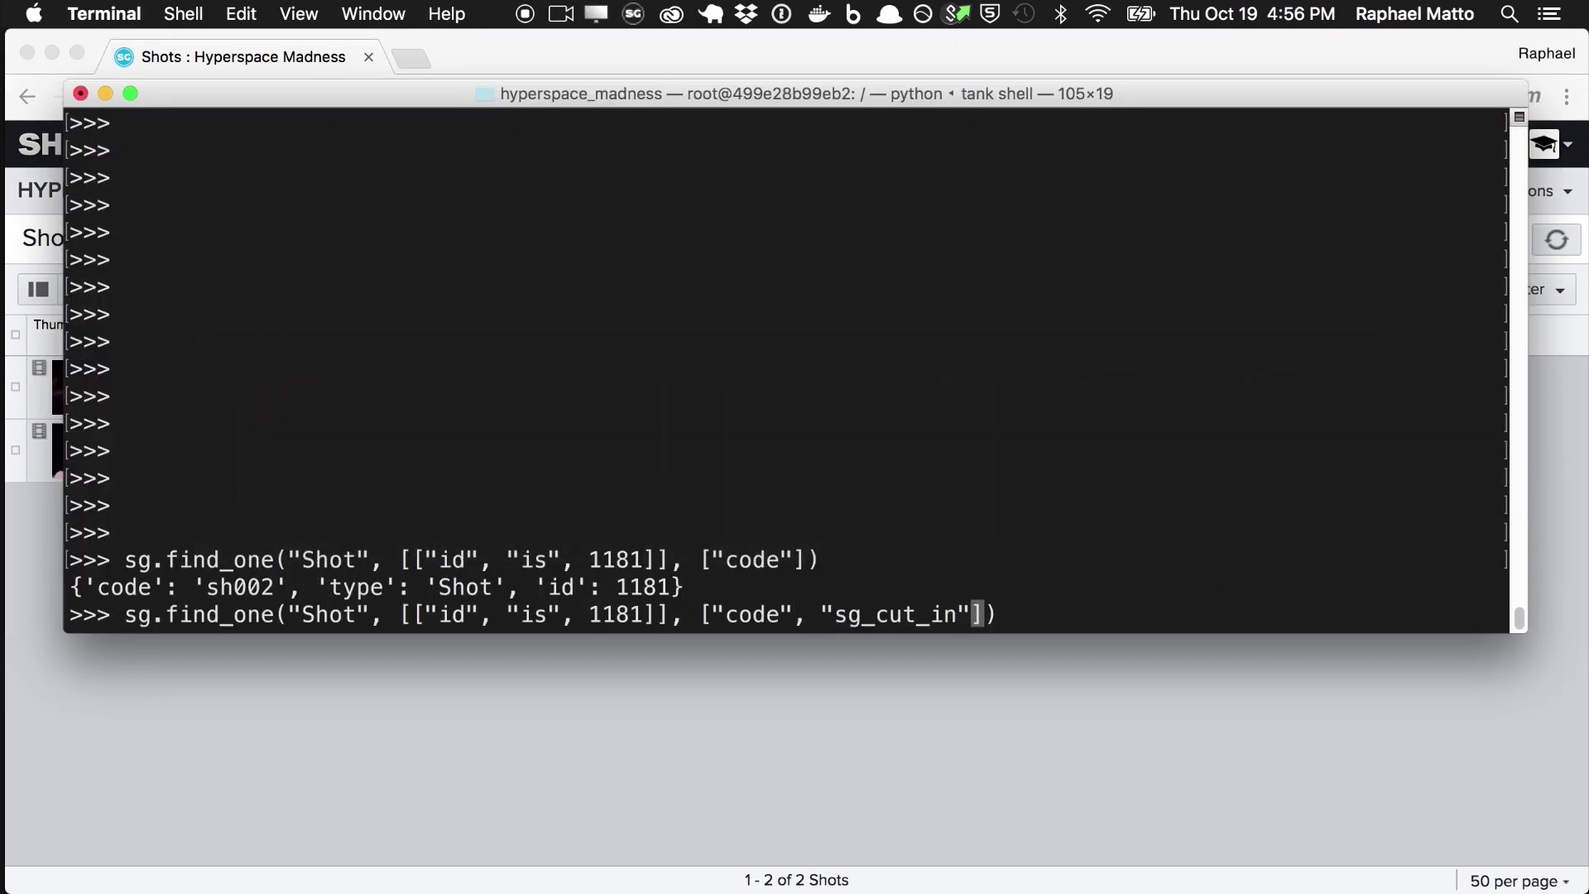
pyautogui.press('Return')
pyautogui.moveTo(83, 588); pyautogui.dragTo(274, 589)
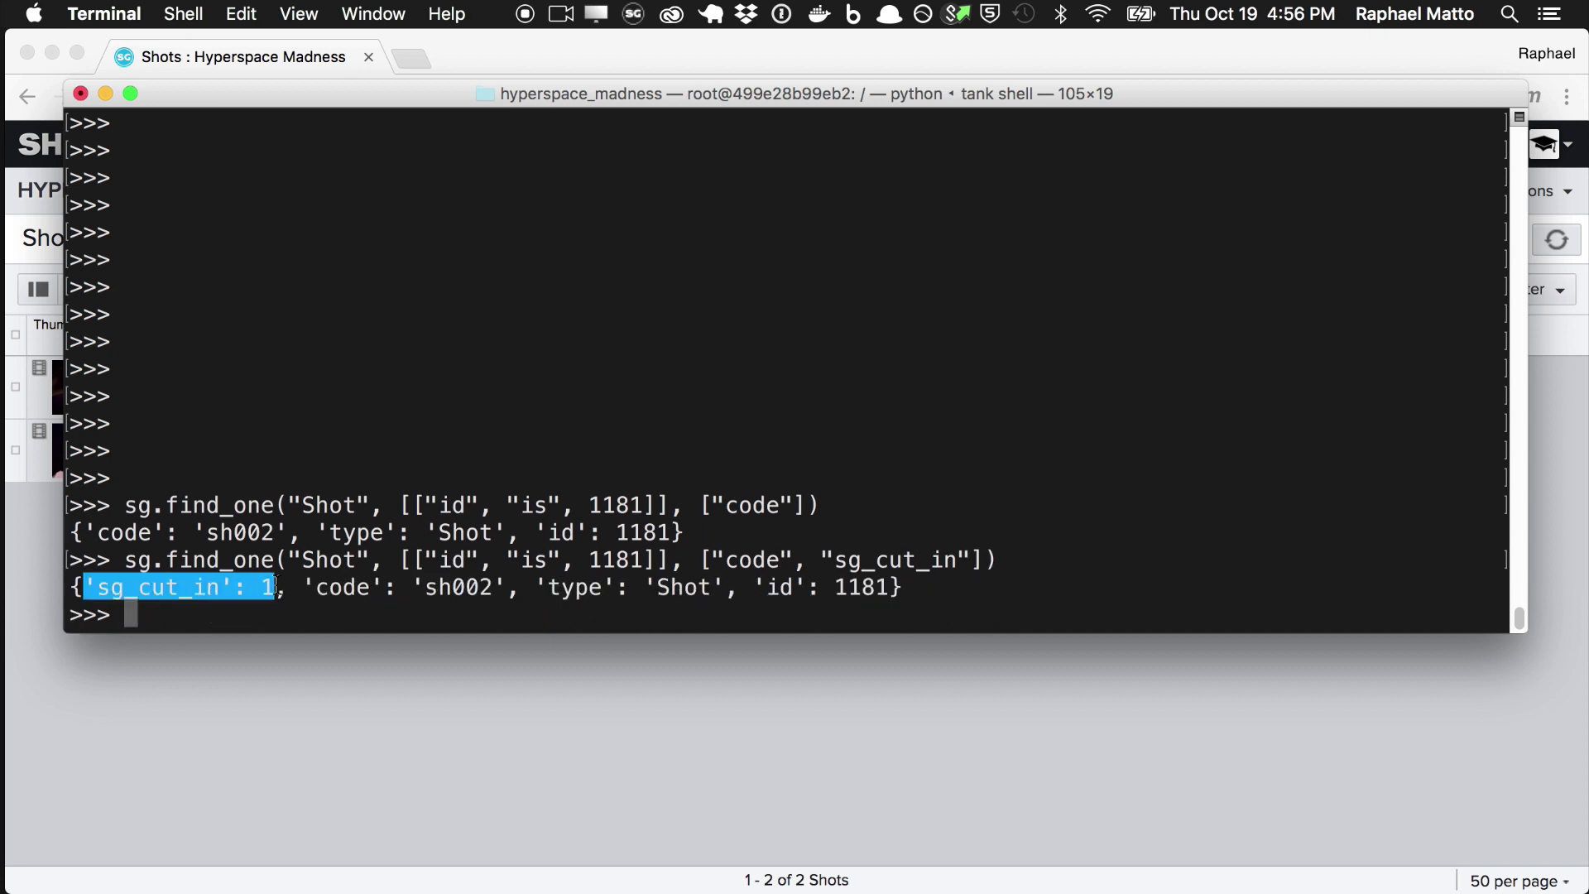
pyautogui.click(434, 606)
# Switch to Chrome and examine the Cut In column's field code in its field configuration.
pyautogui.press('super+Tab')
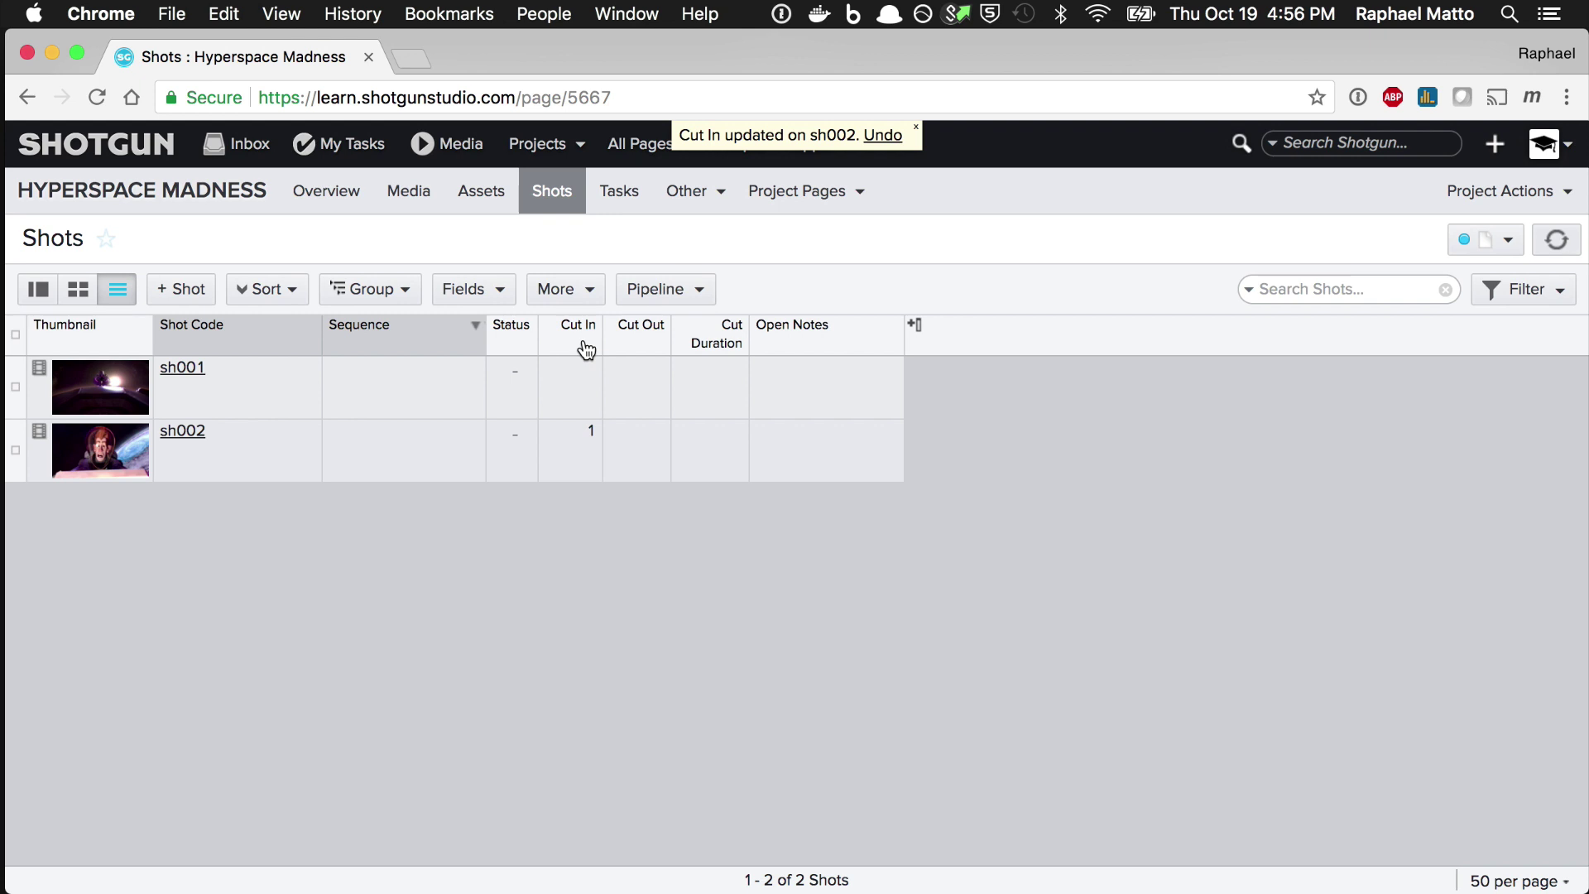
pyautogui.click(580, 330)
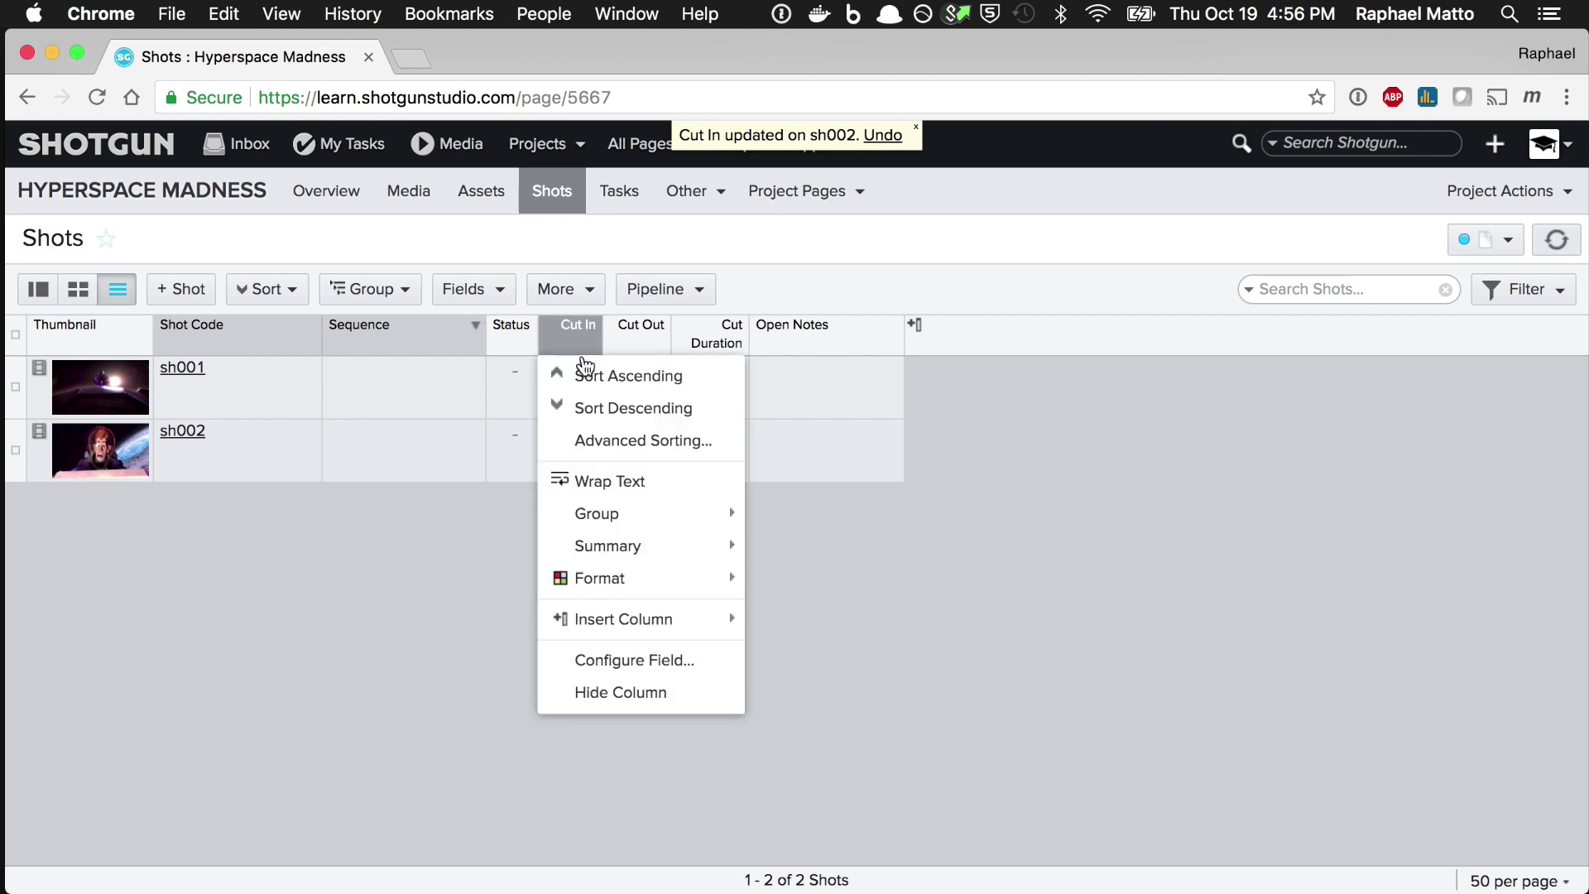
pyautogui.click(631, 660)
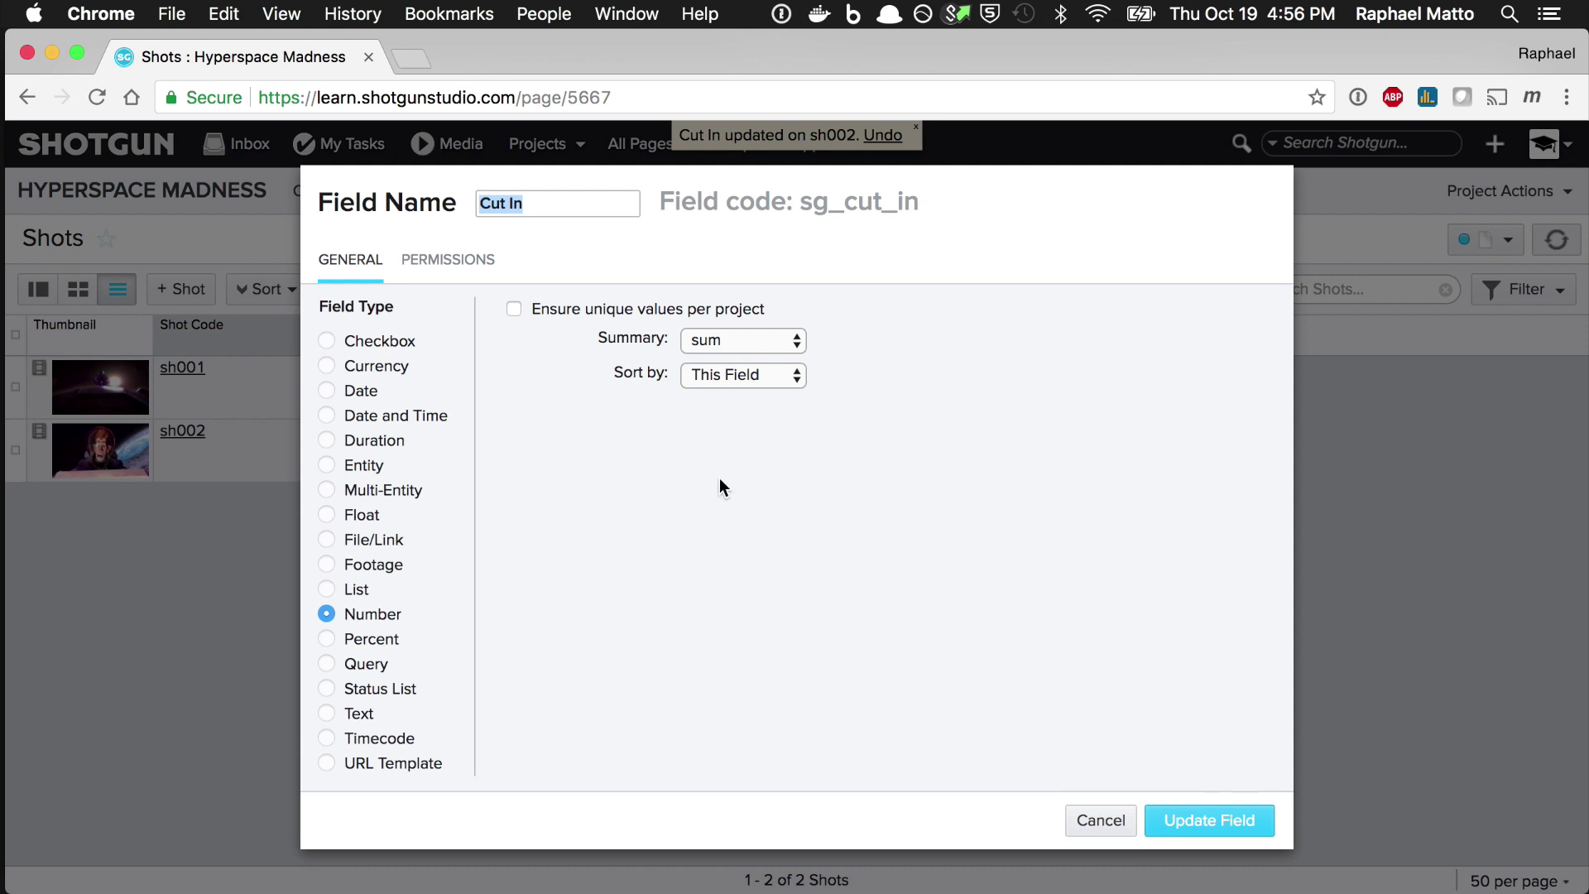
pyautogui.doubleClick(868, 202)
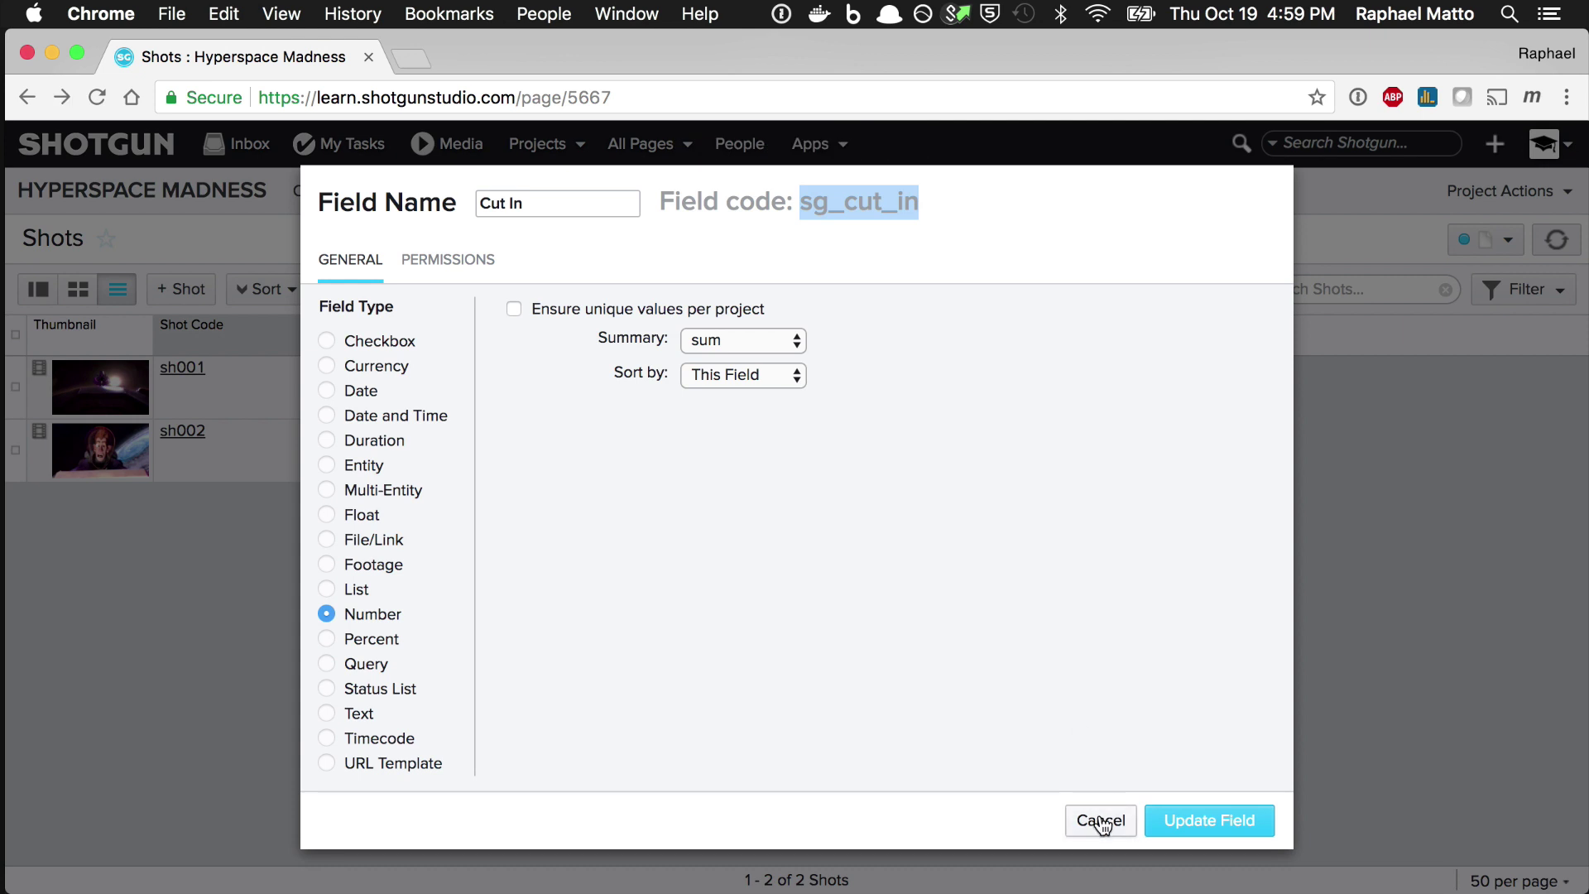
pyautogui.click(1101, 822)
# Check whether the Open Notes Count column can be configured, and open the site-wide Fields page.
pyautogui.click(816, 329)
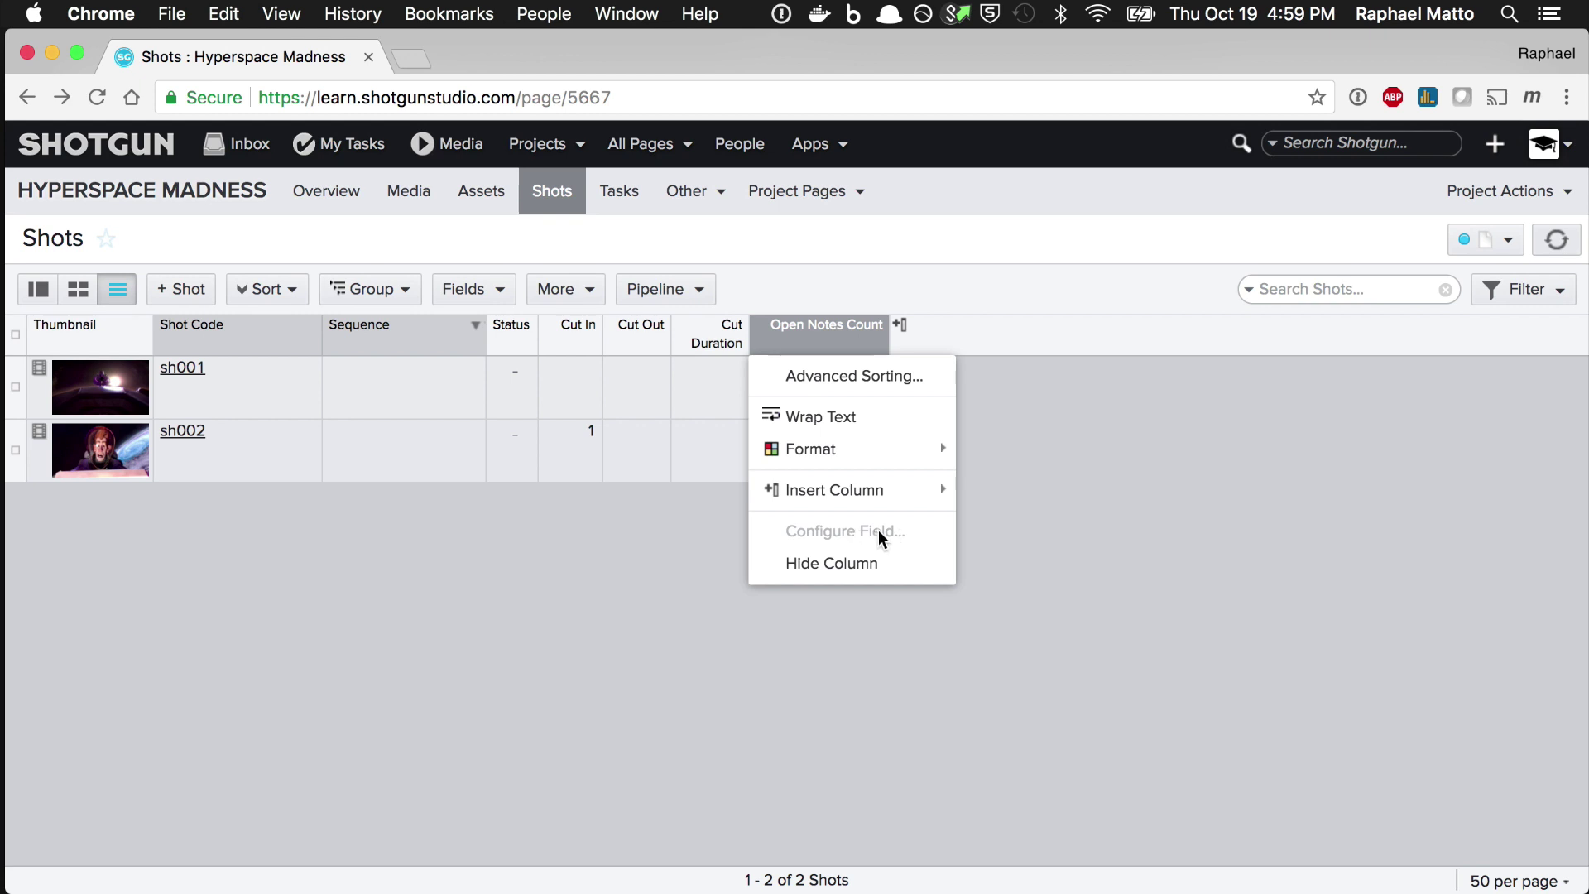
pyautogui.click(1088, 534)
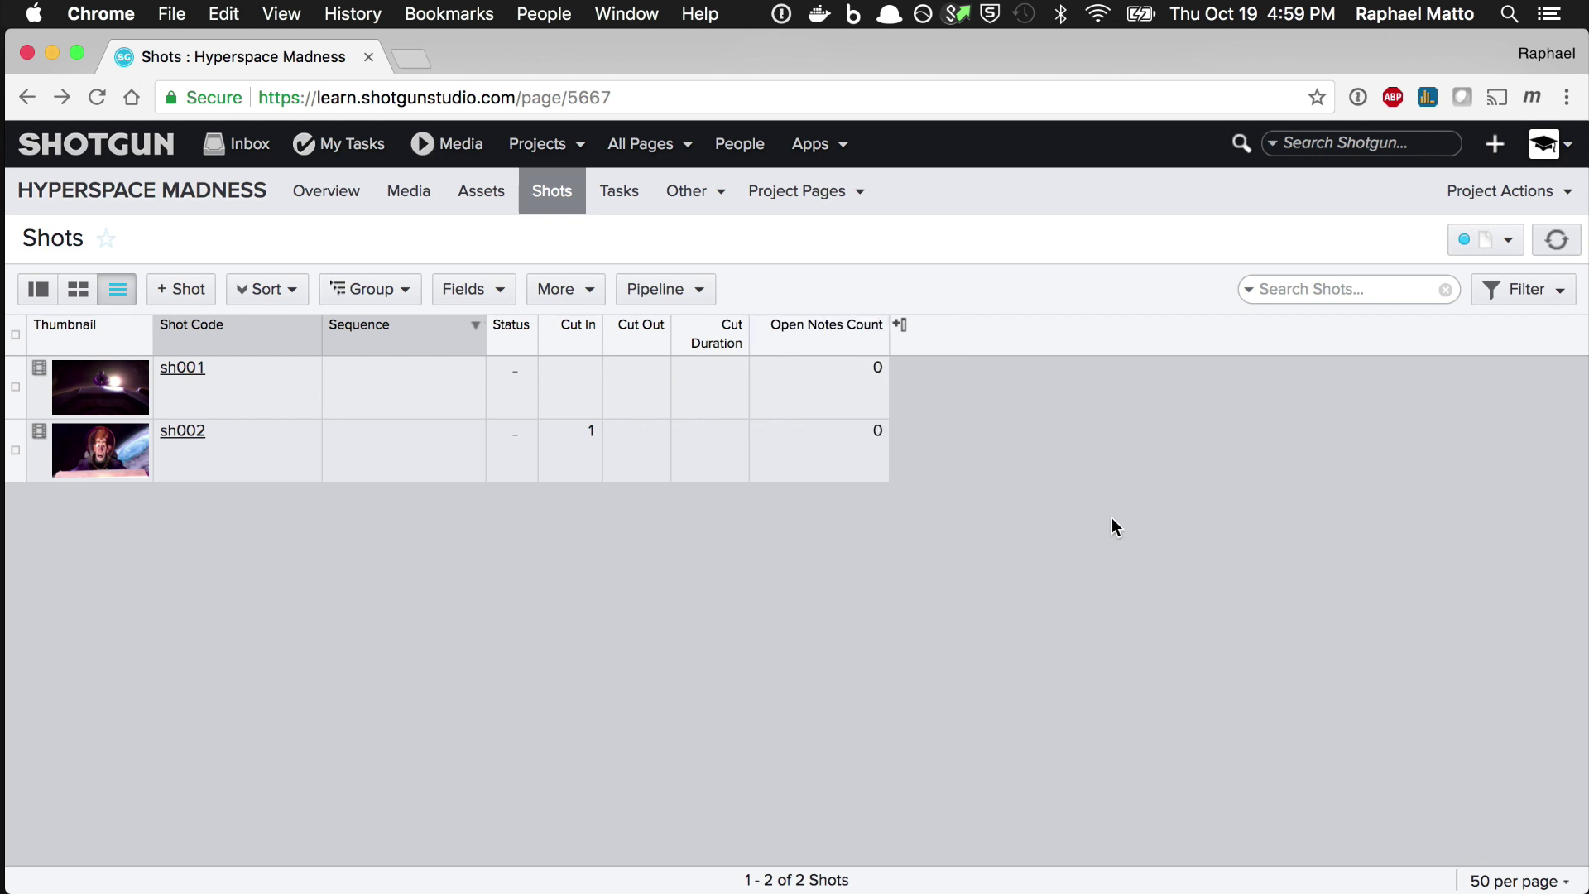
pyautogui.click(1546, 144)
pyautogui.click(1471, 566)
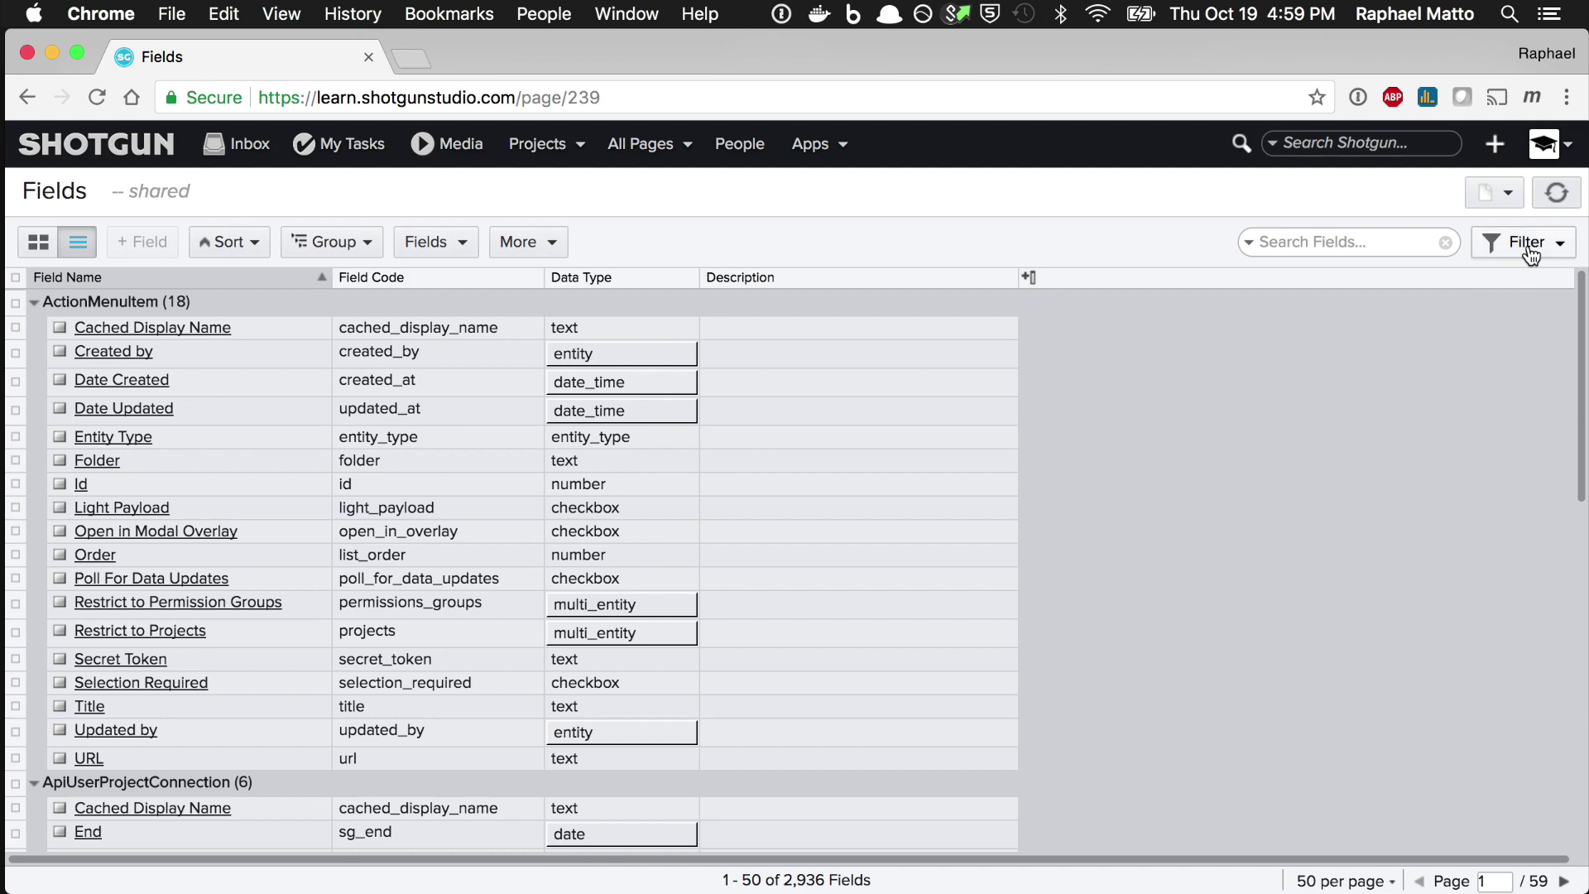
# Filter the fields to the Shot entity type and search for "open notes count" to read its field code.
pyautogui.click(1530, 248)
pyautogui.click(1320, 559)
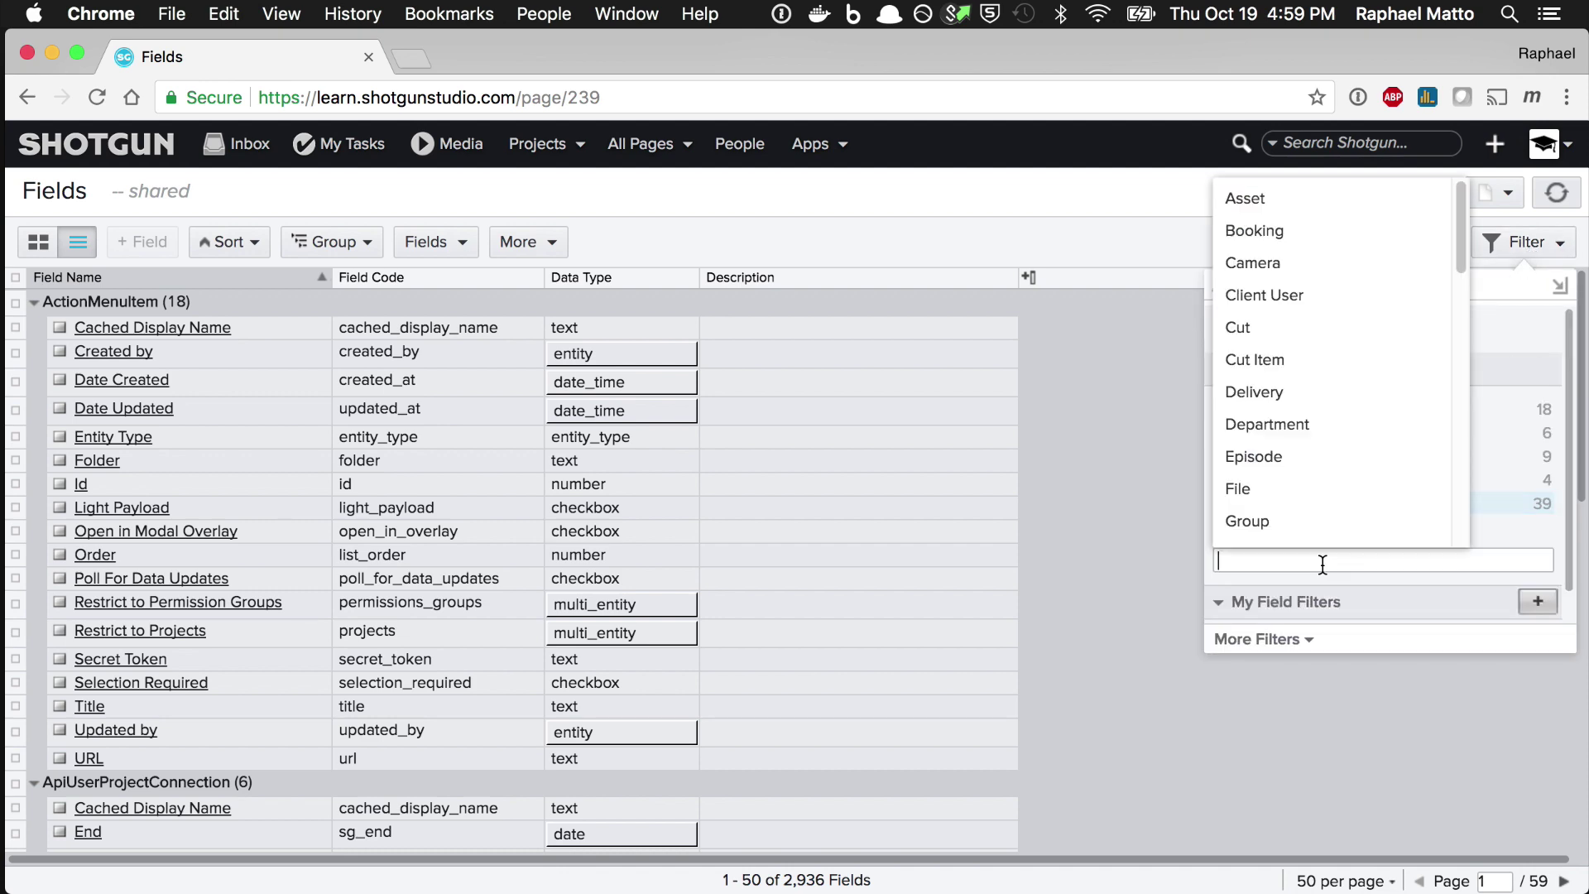
pyautogui.write('shot')
pyautogui.press('Return')
pyautogui.click(1311, 244)
pyautogui.write('open notes count')
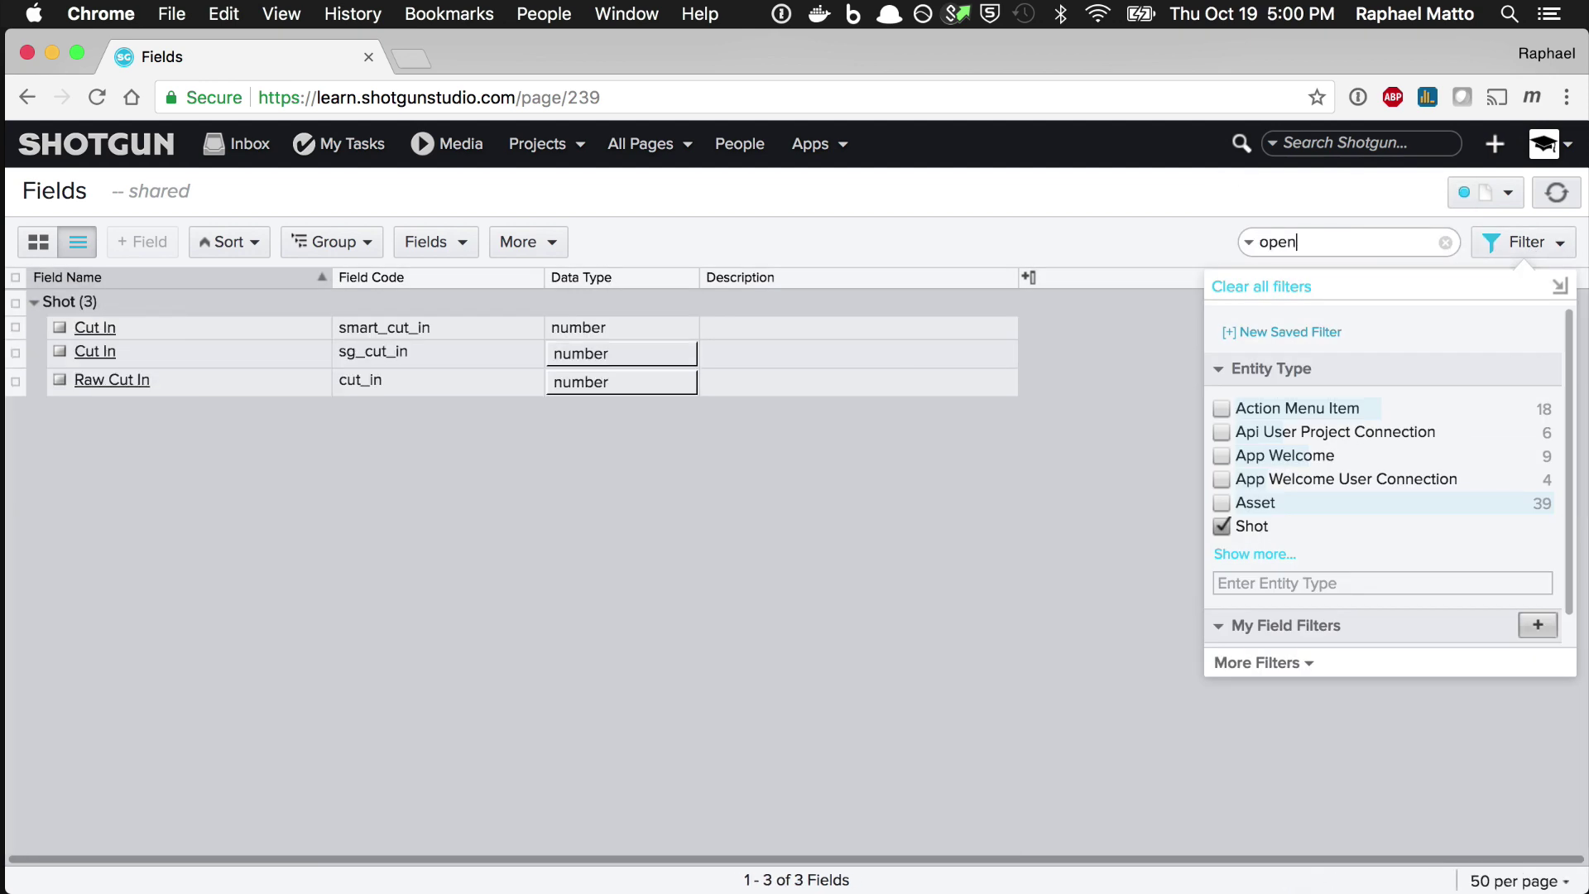
pyautogui.press('Return')
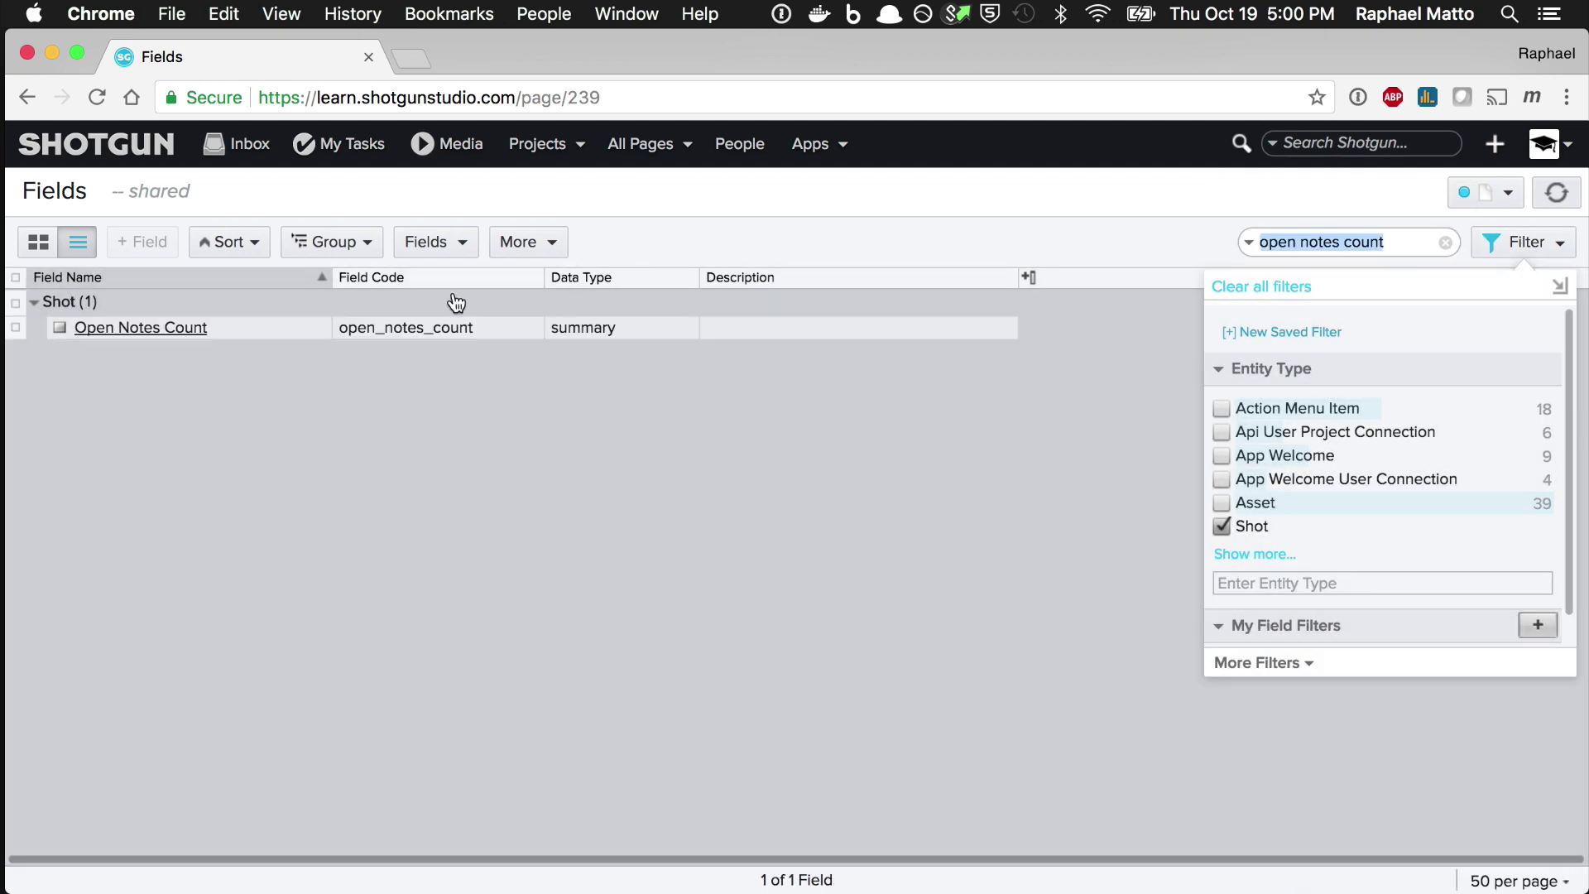
pyautogui.doubleClick(430, 327)
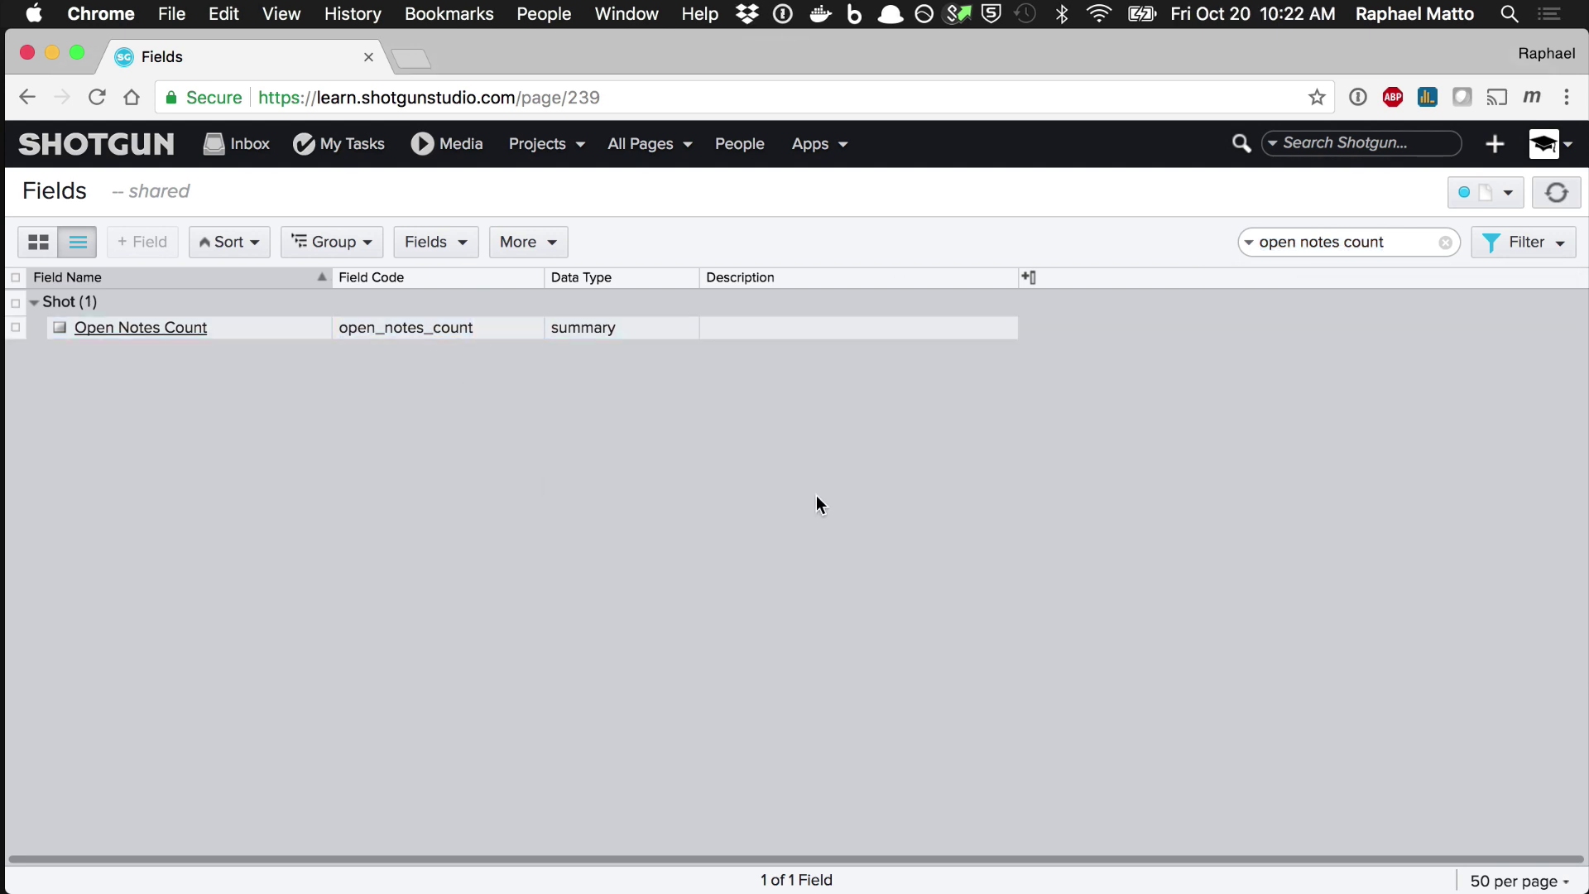
# Return to the Shots page of the Hyperspace Madness project.
pyautogui.click(568, 150)
pyautogui.moveTo(585, 229)
pyautogui.click(931, 318)
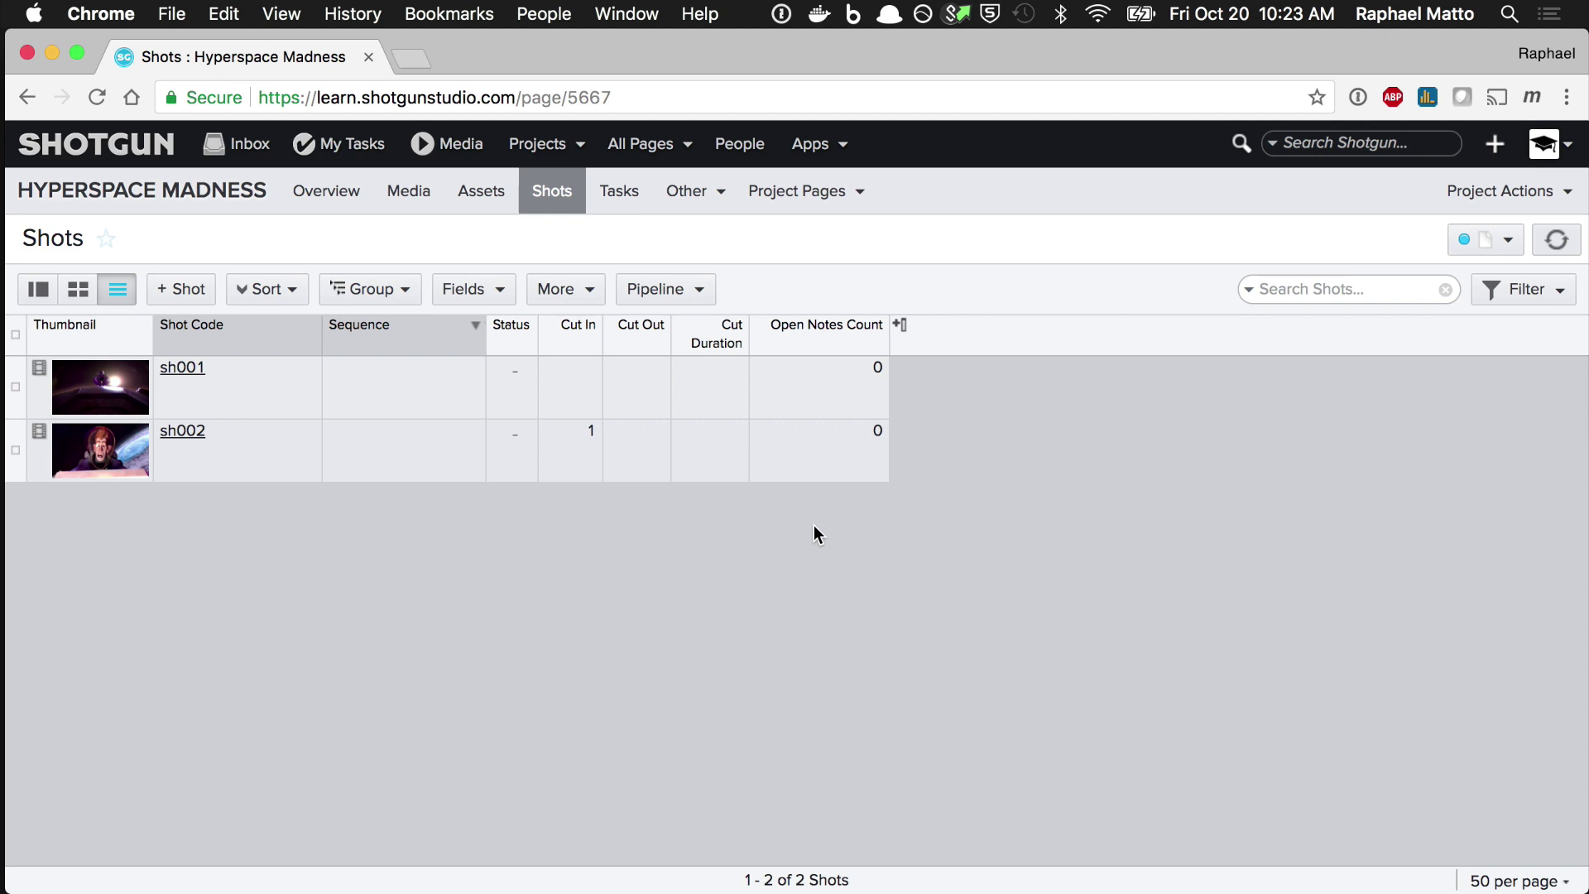
# Show all available Shot fields as columns in the Shots list and look across them.
pyautogui.click(500, 296)
pyautogui.click(521, 322)
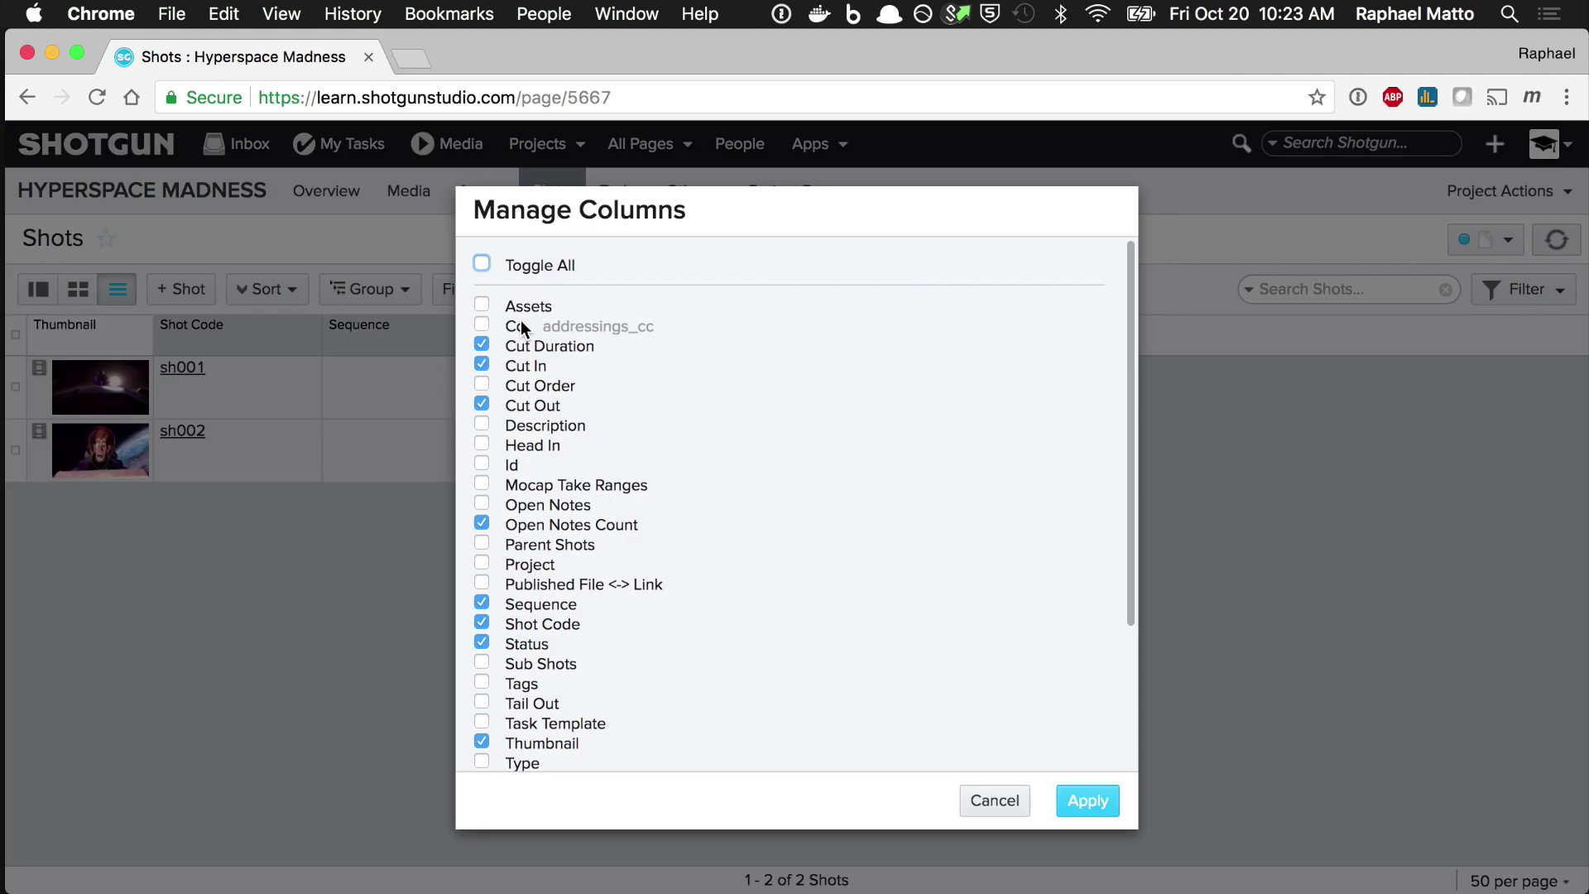
pyautogui.click(482, 385)
pyautogui.click(482, 444)
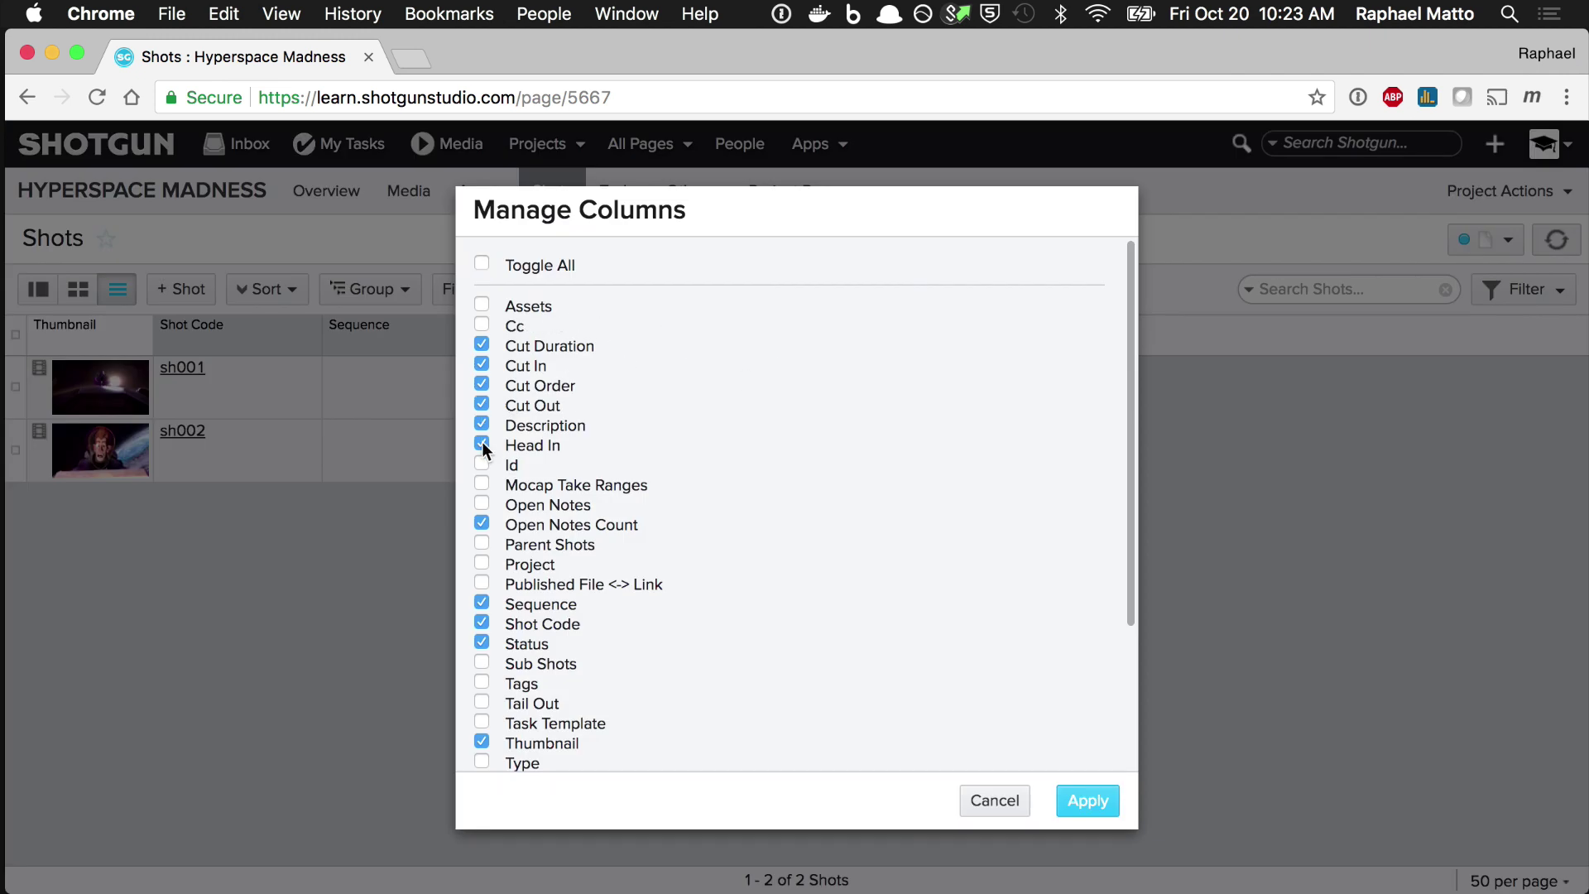
pyautogui.click(482, 264)
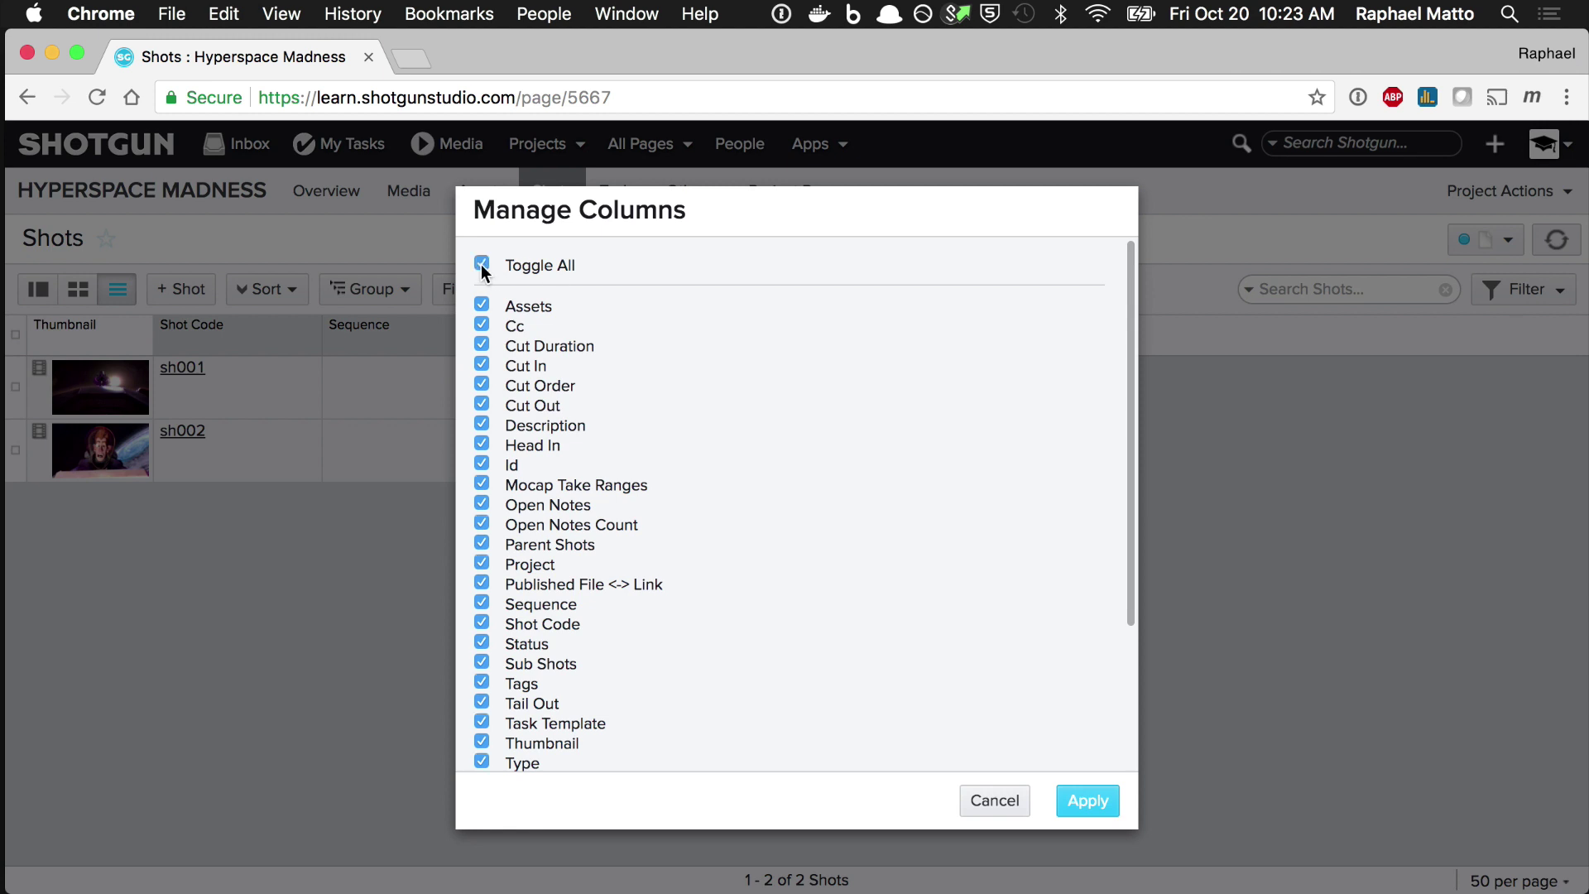
pyautogui.click(1085, 802)
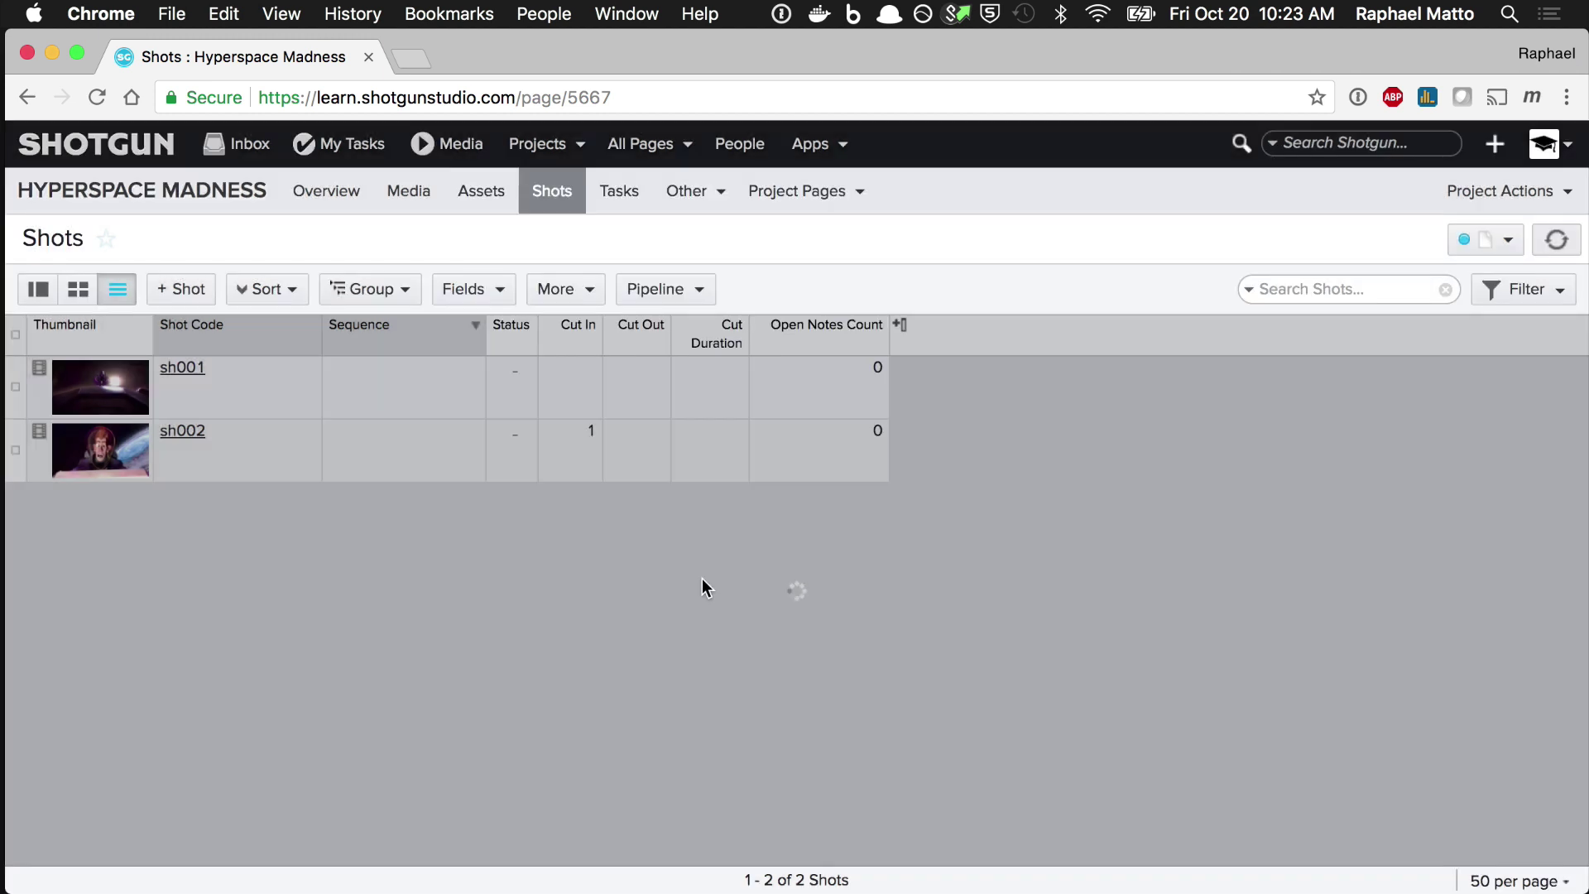
pyautogui.hscroll(10, 704, 619)
pyautogui.hscroll(15, 702, 611)
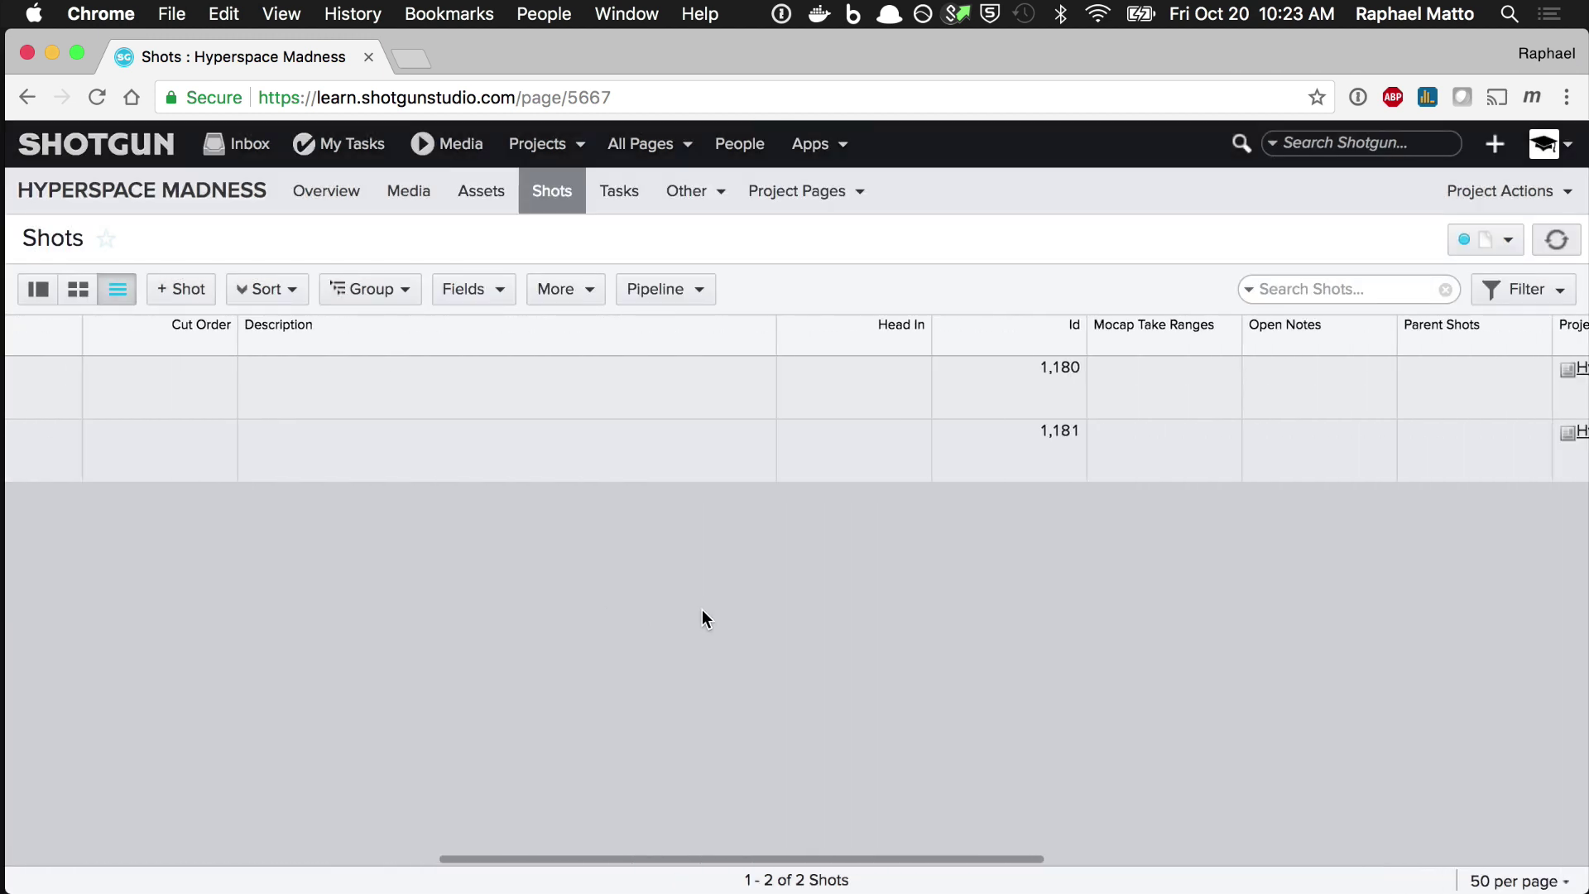
pyautogui.hscroll(5, 702, 619)
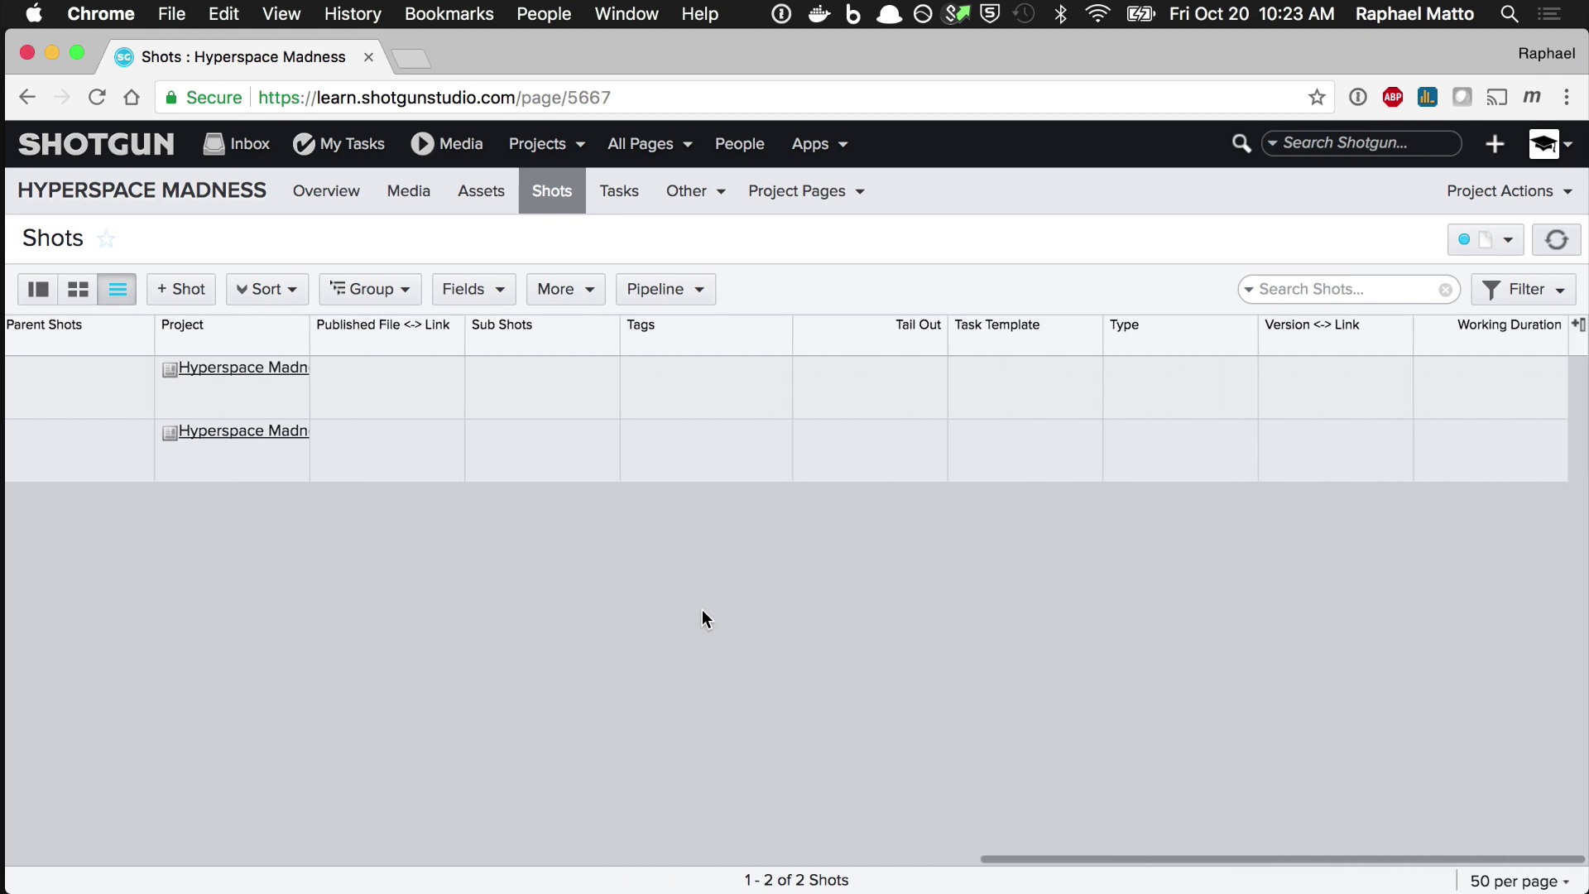
pyautogui.hscroll(-20, 701, 611)
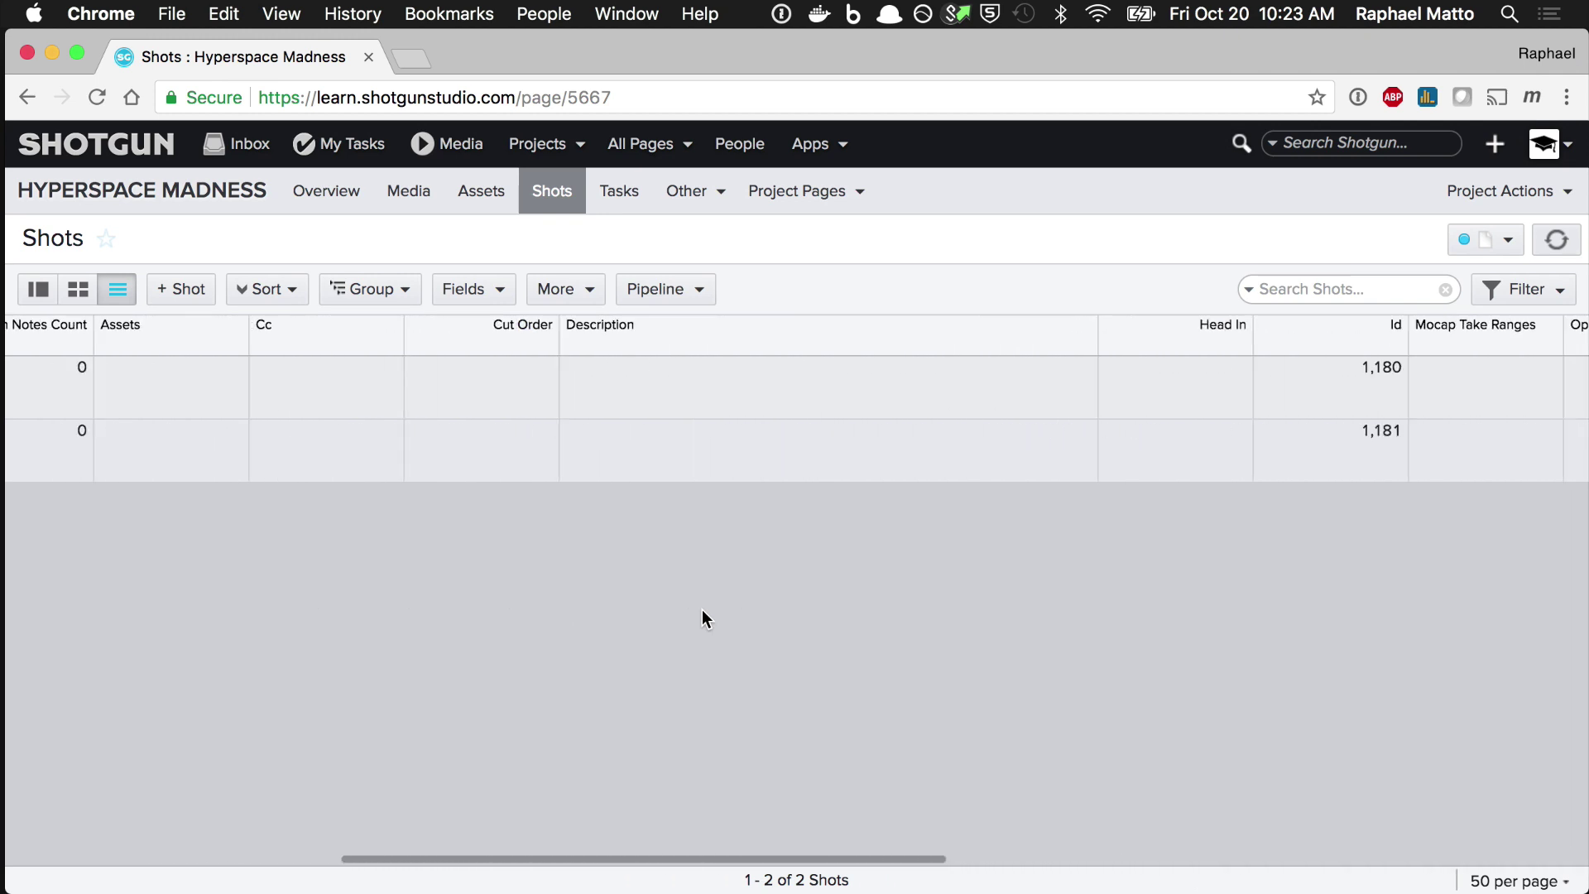
# In Terminal, print every Shot field's display name by looping over sg.schema_field_read("Shot").iteritems() and printing v["name"]["value"], and review the output.
pyautogui.press('super+Tab')
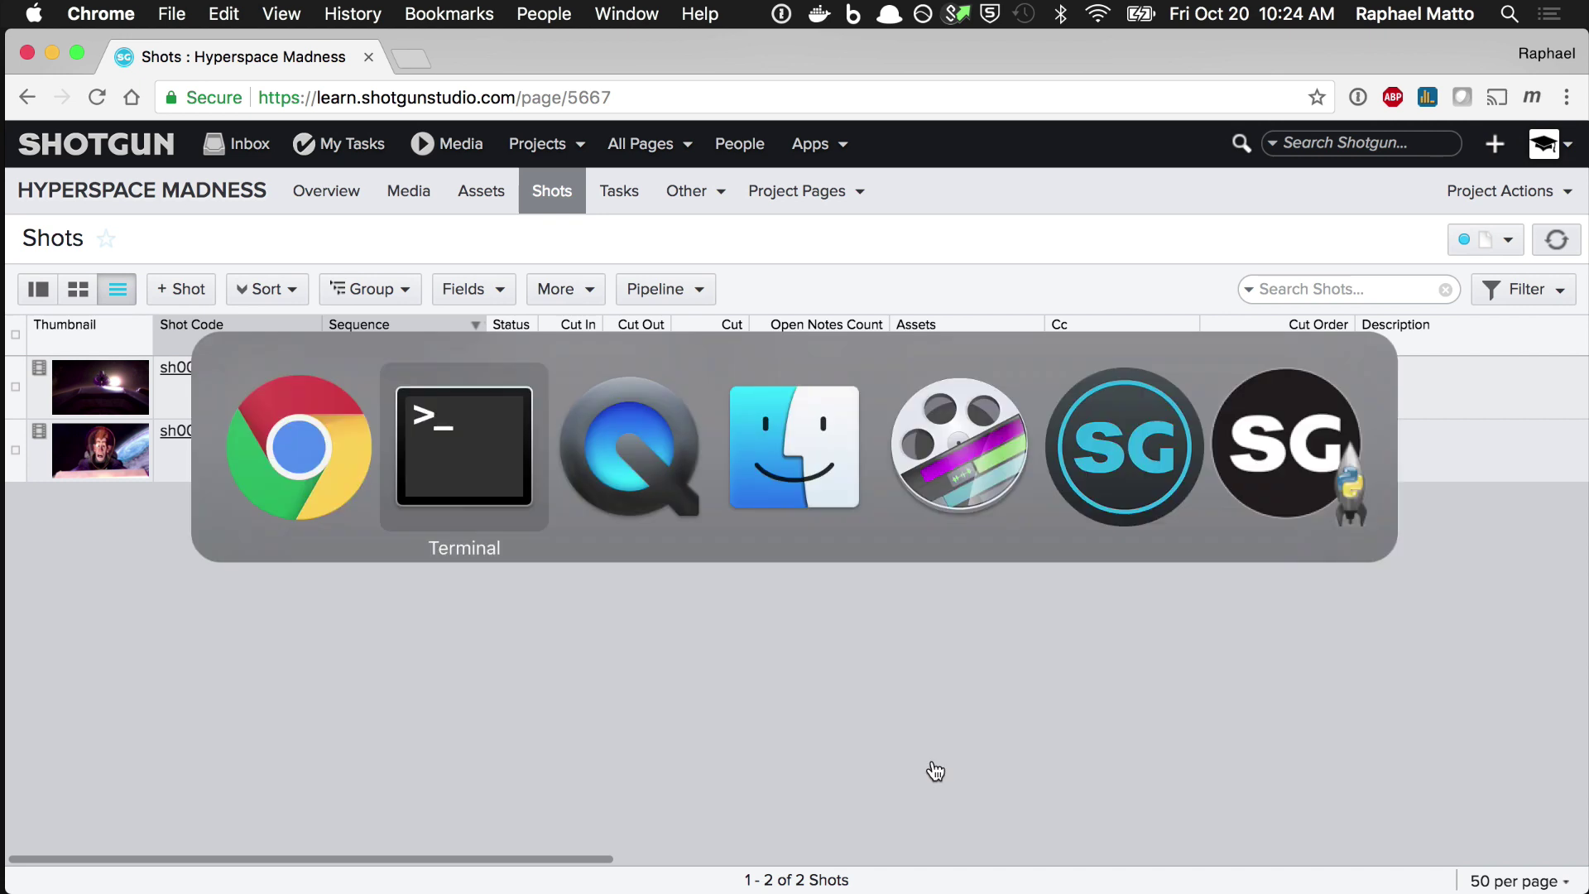
pyautogui.write('for k, v in sg.schema')
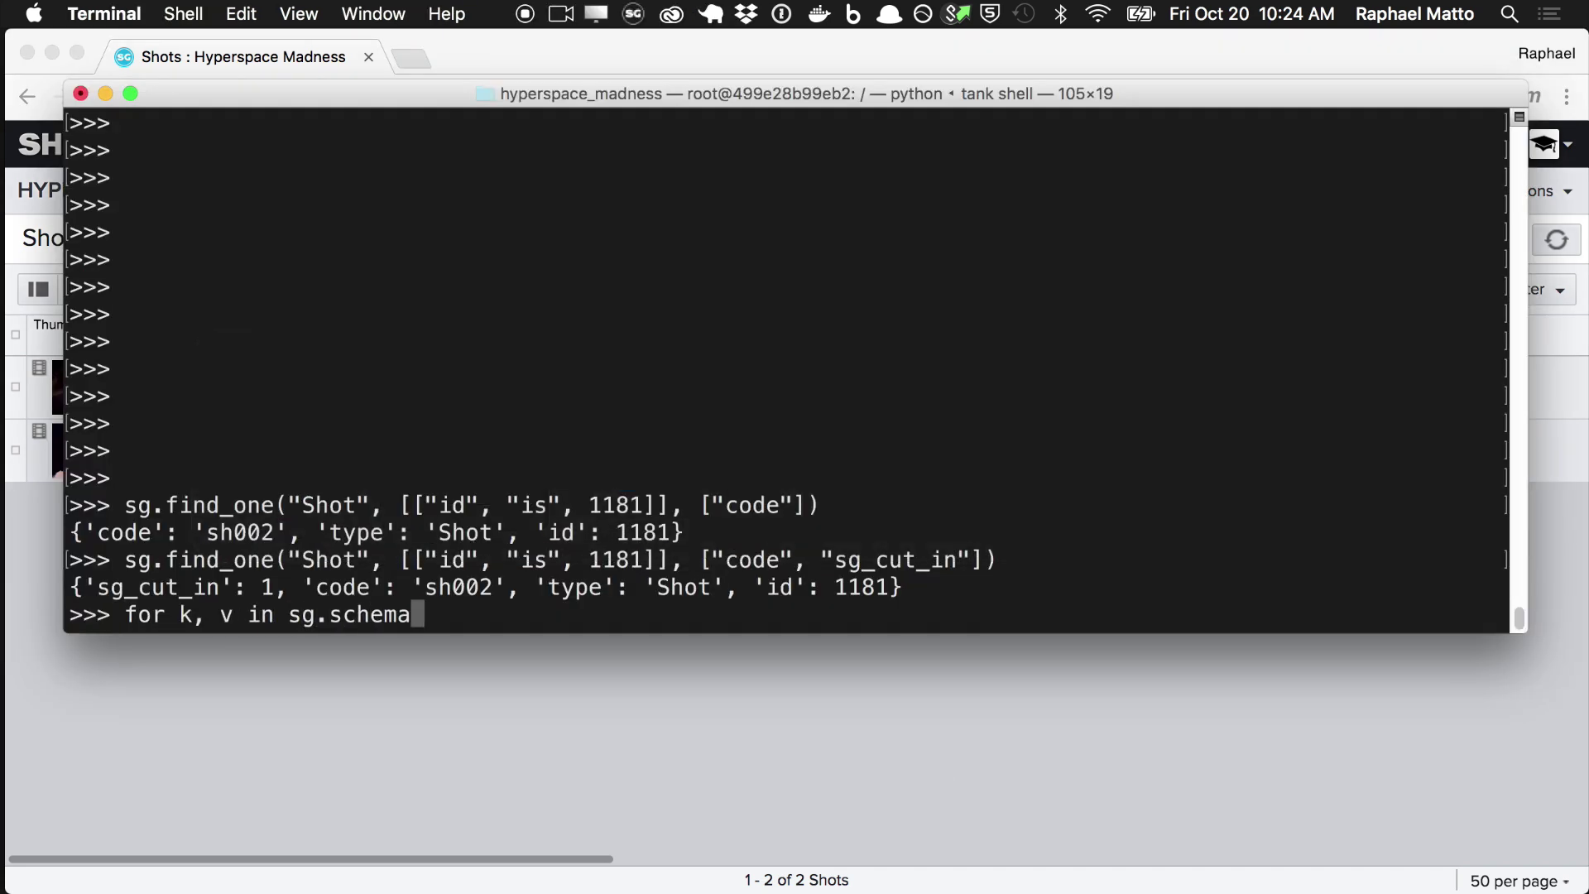
pyautogui.write('_field_read("Shot").iteritems():')
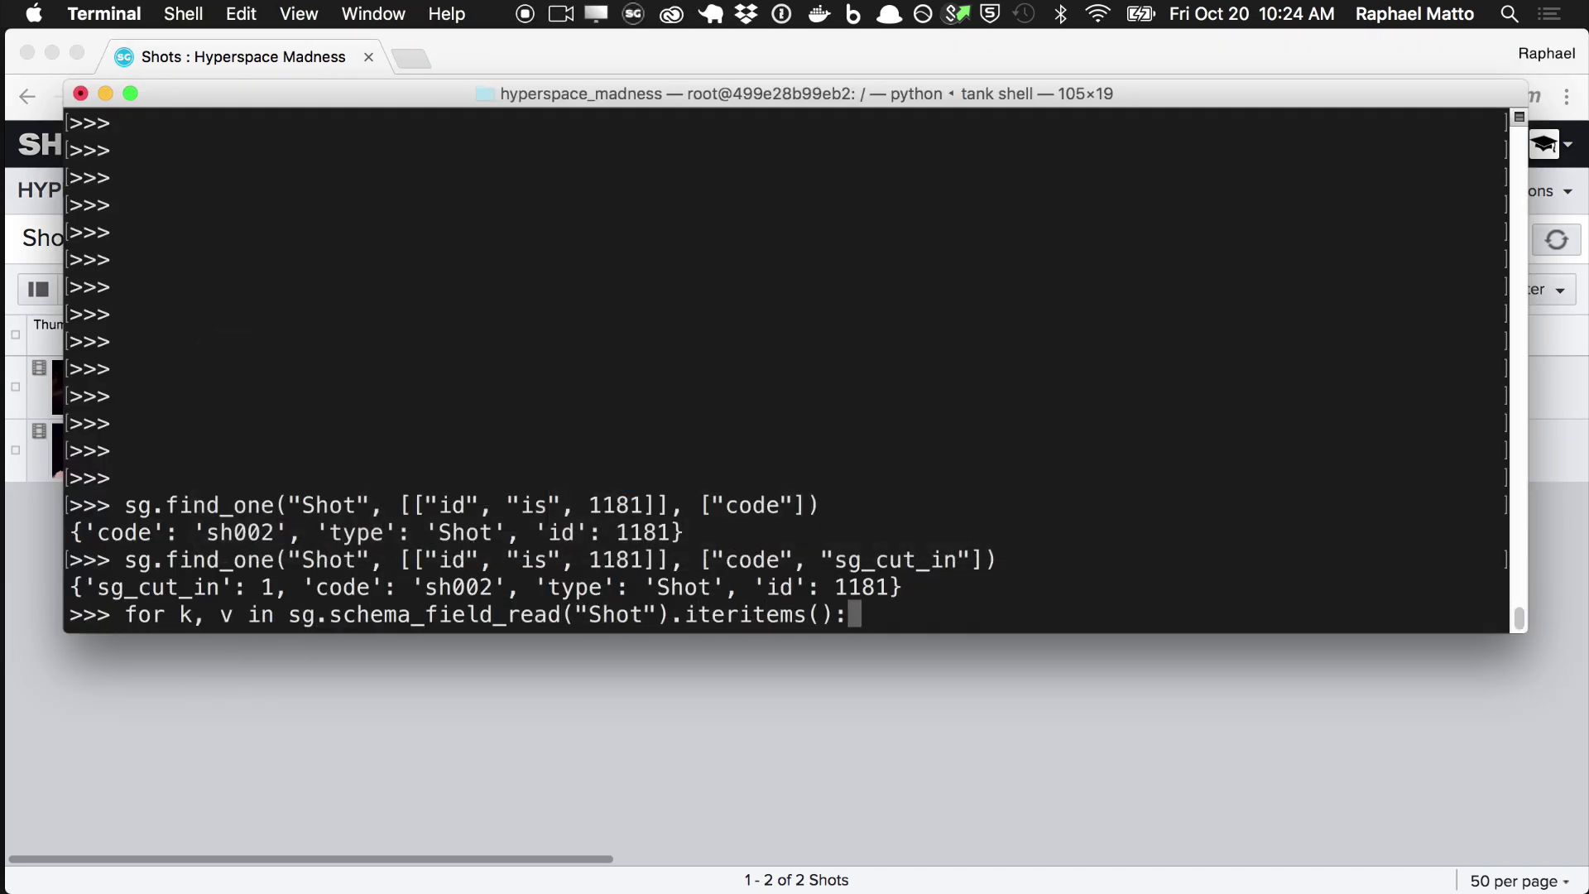
pyautogui.press('Return')
pyautogui.write('print v["n')
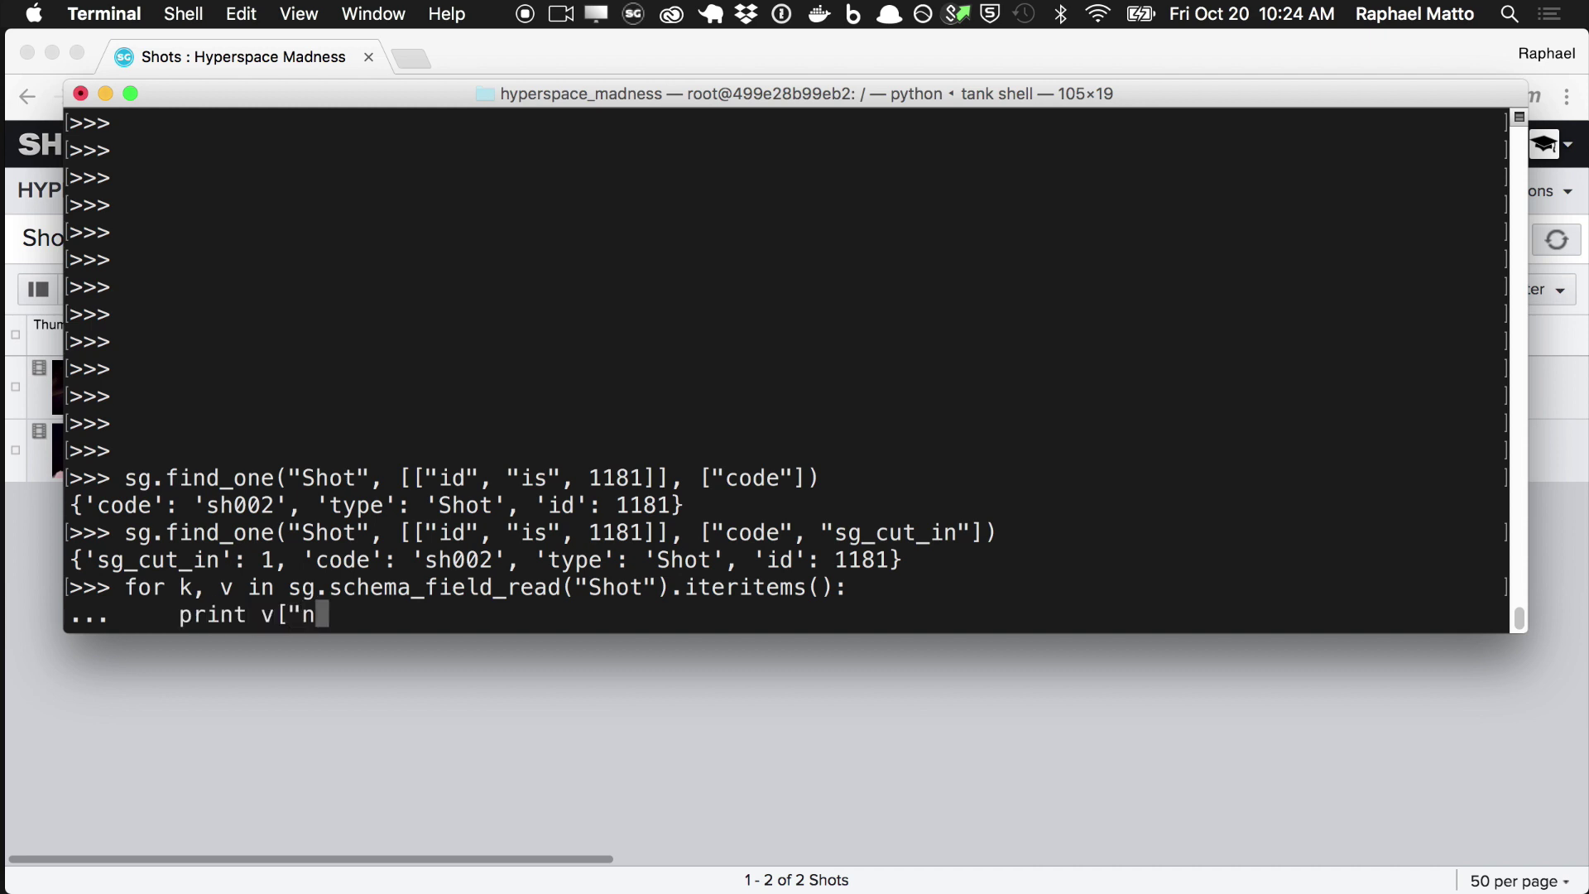
pyautogui.write('ame"]["value"]')
pyautogui.press('Return')
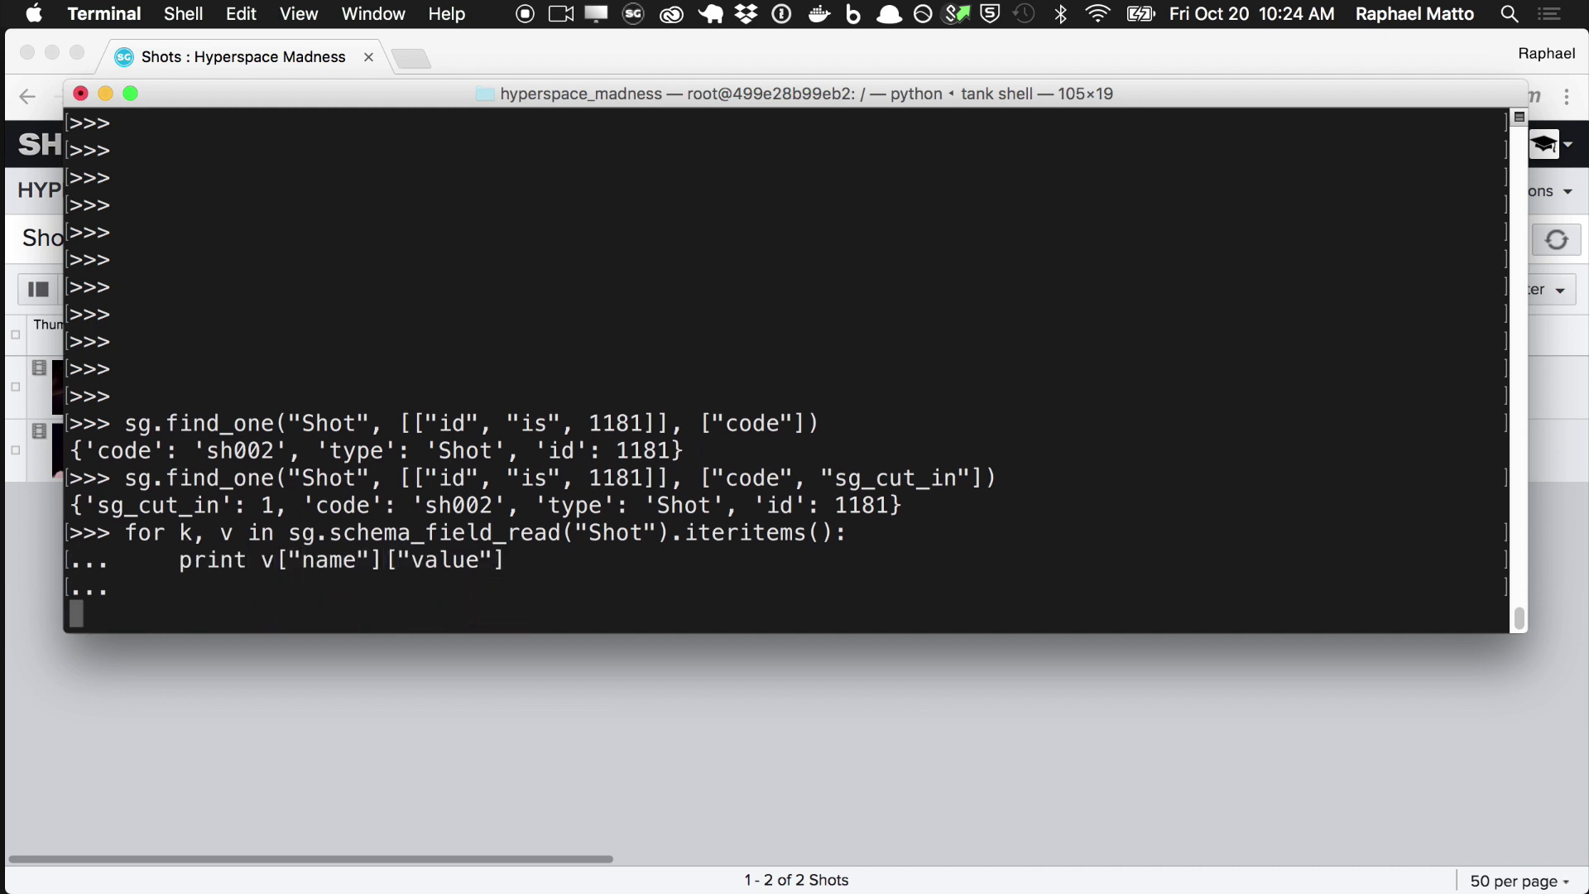
pyautogui.press('Return')
pyautogui.scroll(20, 694, 513)
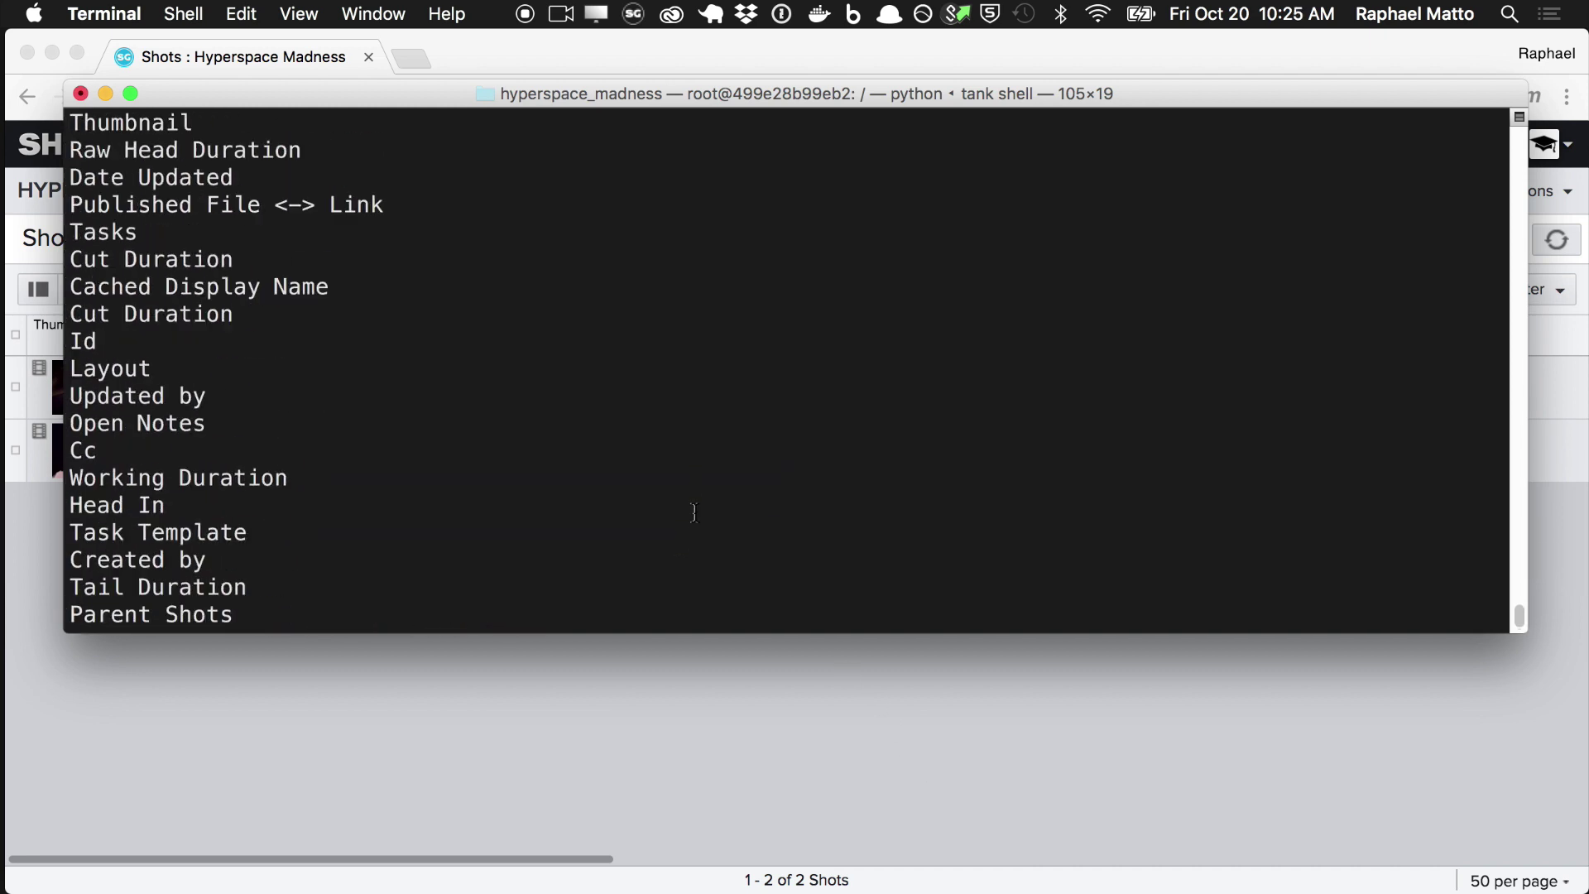
pyautogui.scroll(-1, 264, 240)
pyautogui.scroll(-10, 206, 331)
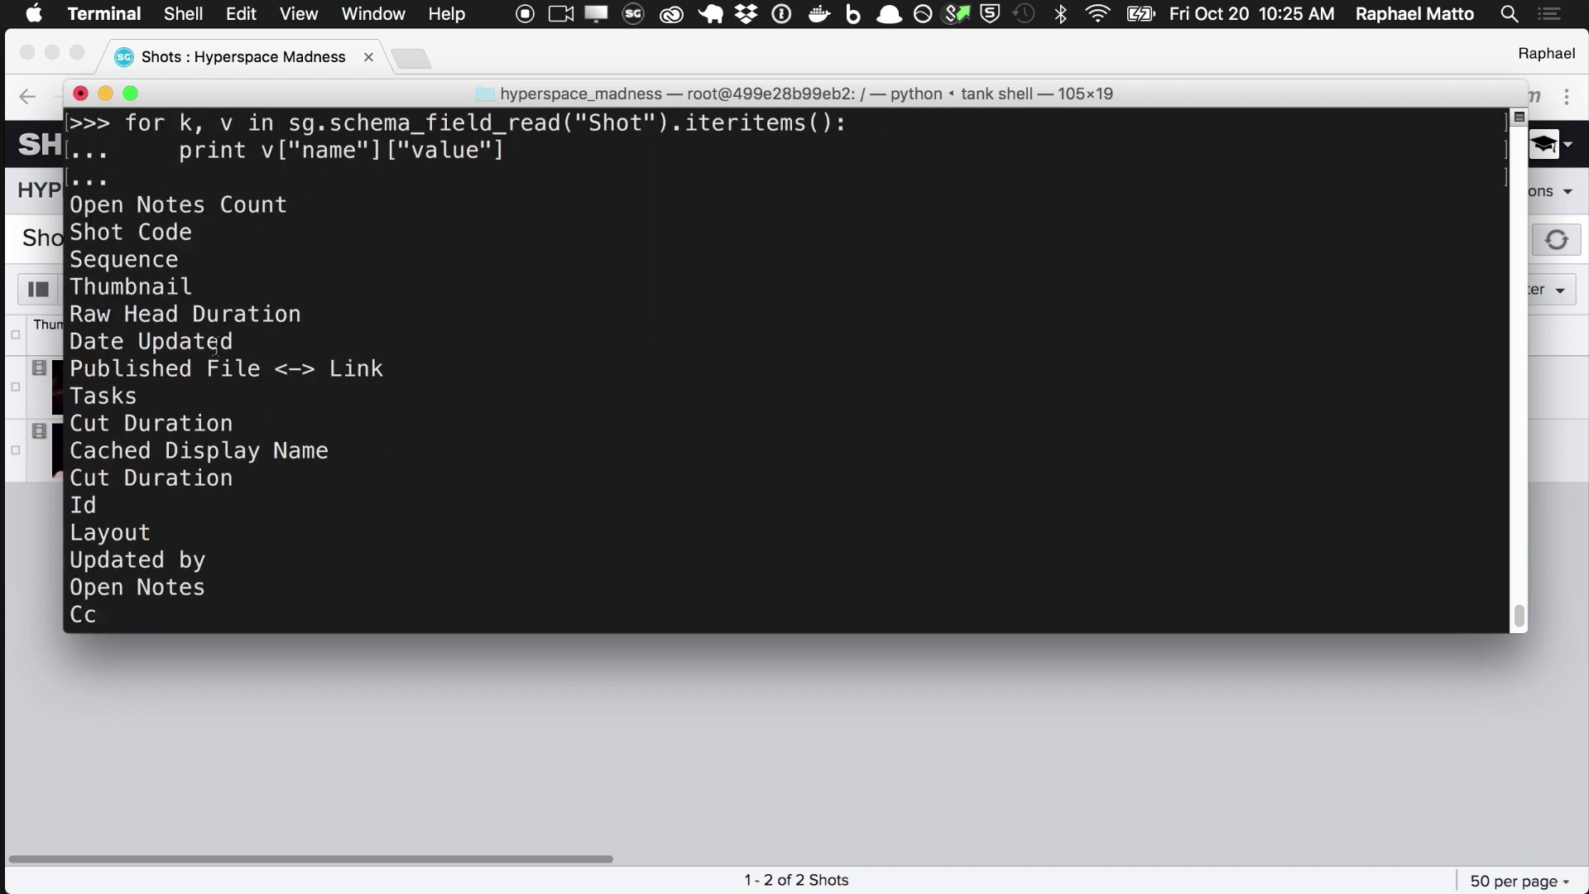
pyautogui.scroll(-15, 341, 404)
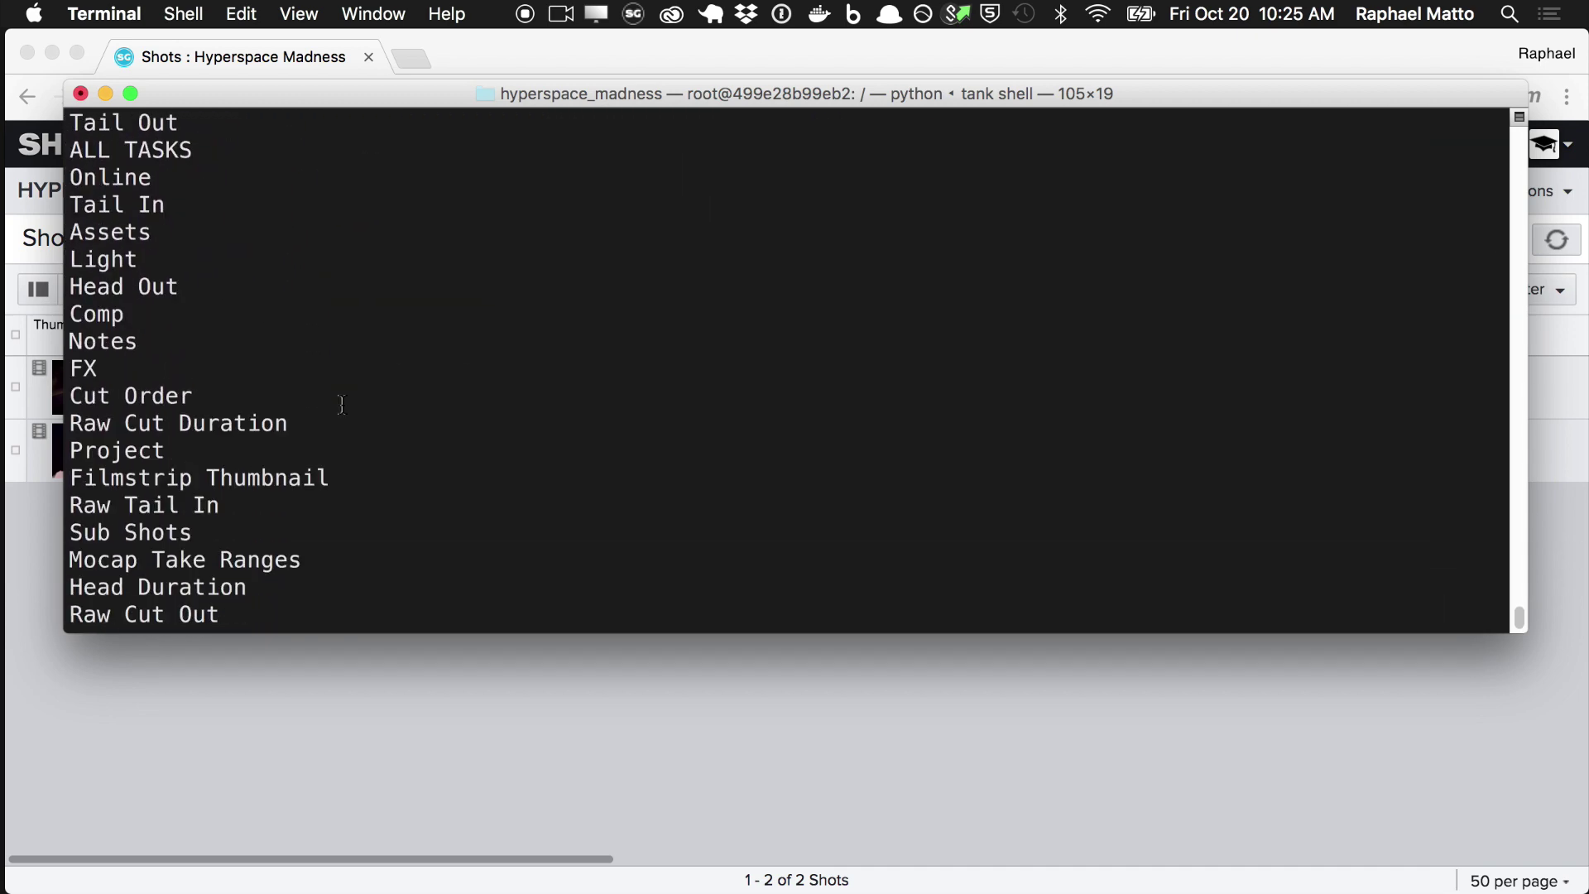
# Return to the Shots list in Chrome and look across all its columns to compare them with the schema's field names.
pyautogui.press('super+Tab')
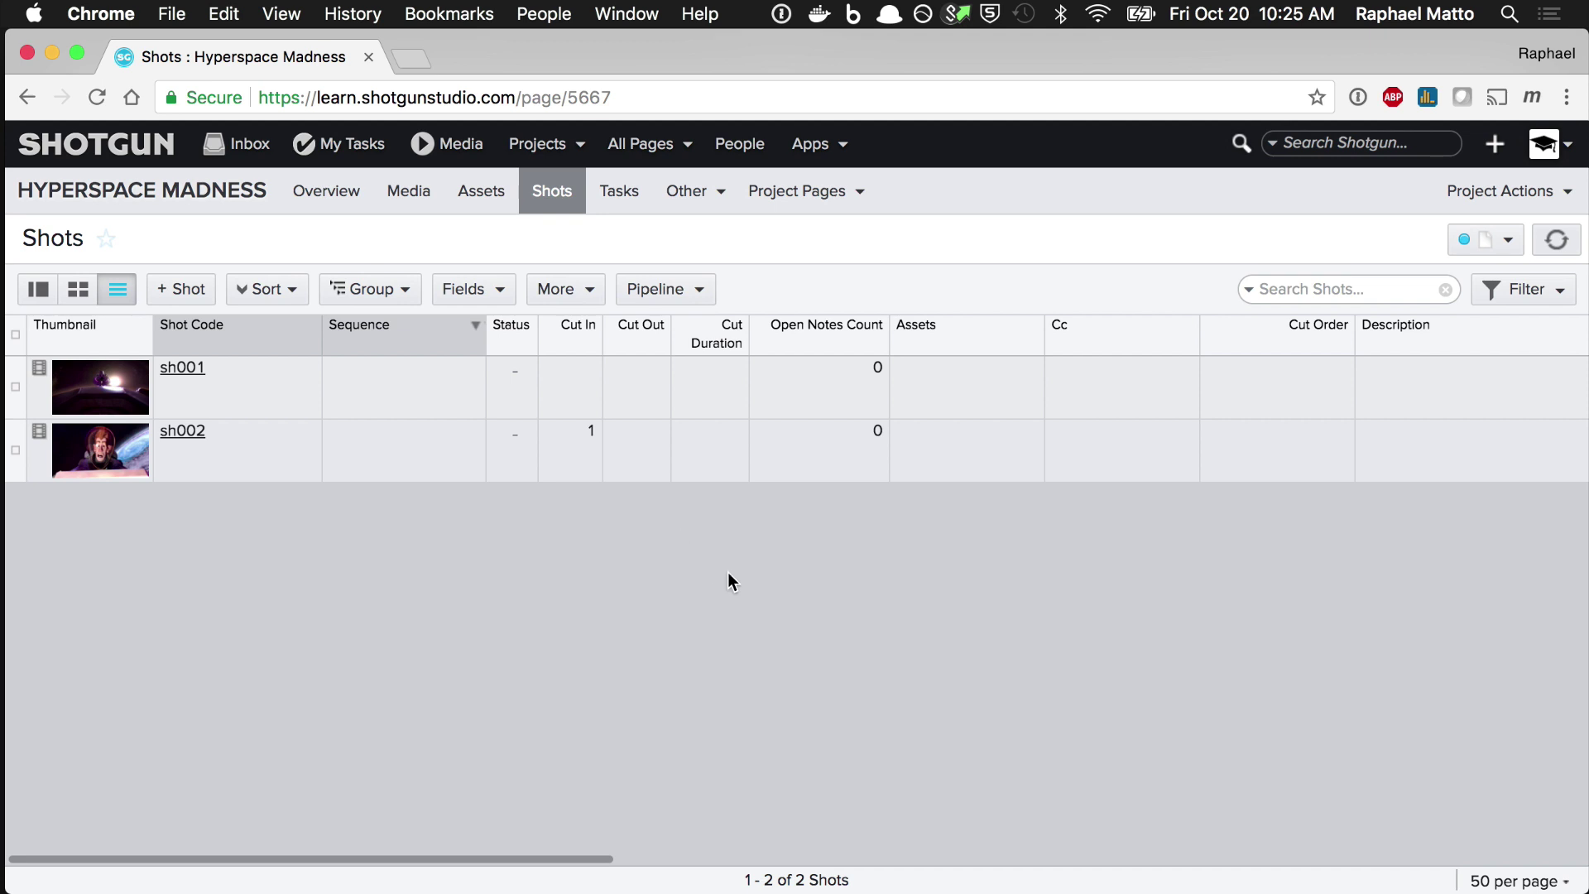
pyautogui.hscroll(10, 997, 342)
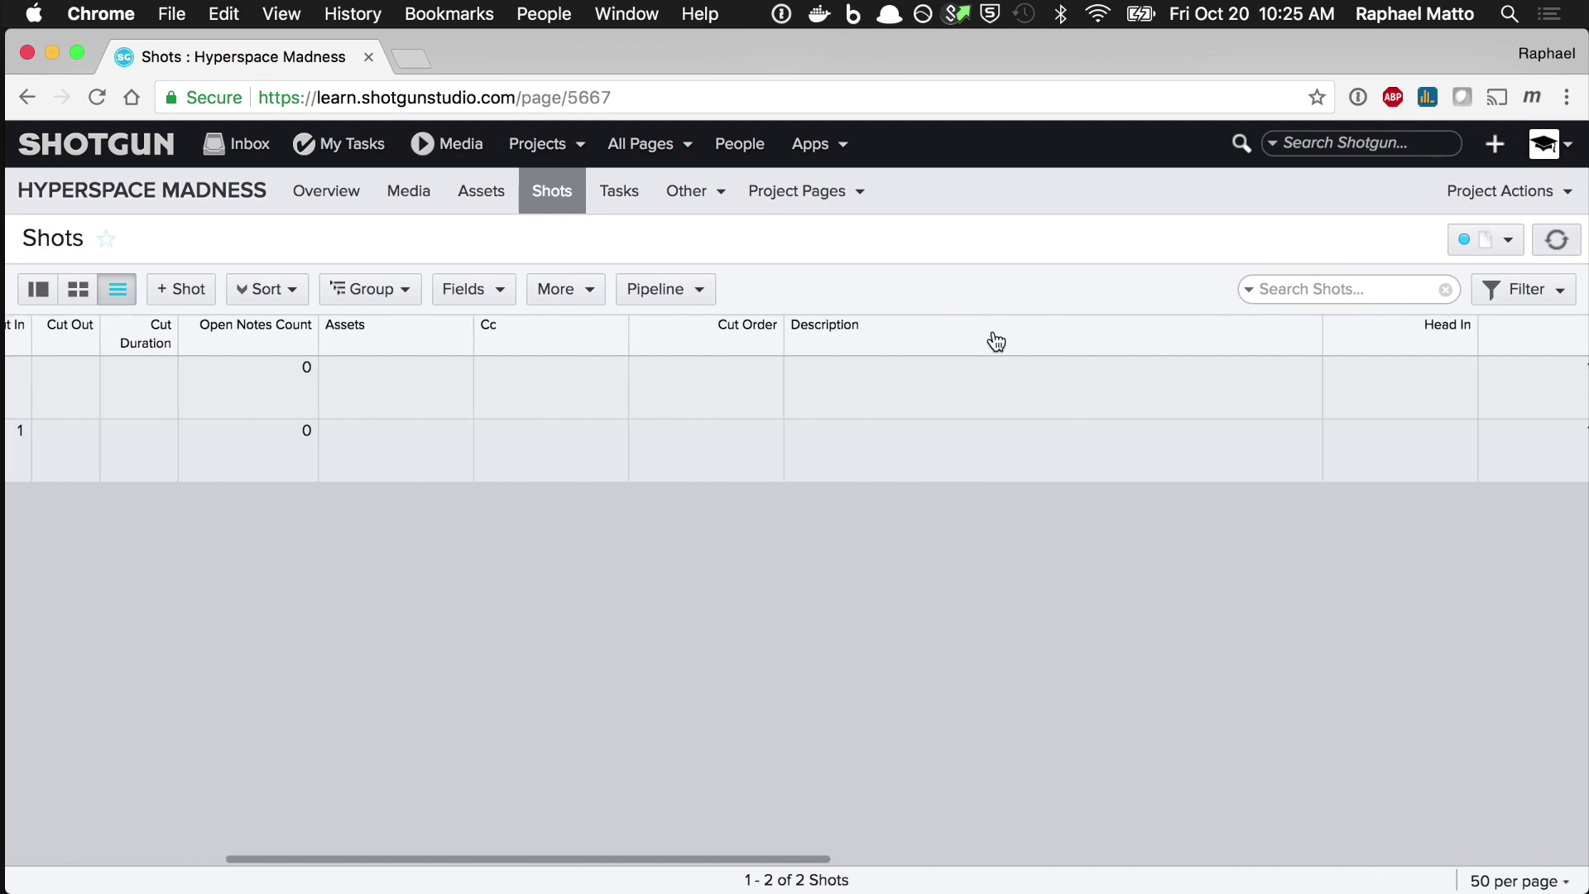
pyautogui.hscroll(15, 997, 342)
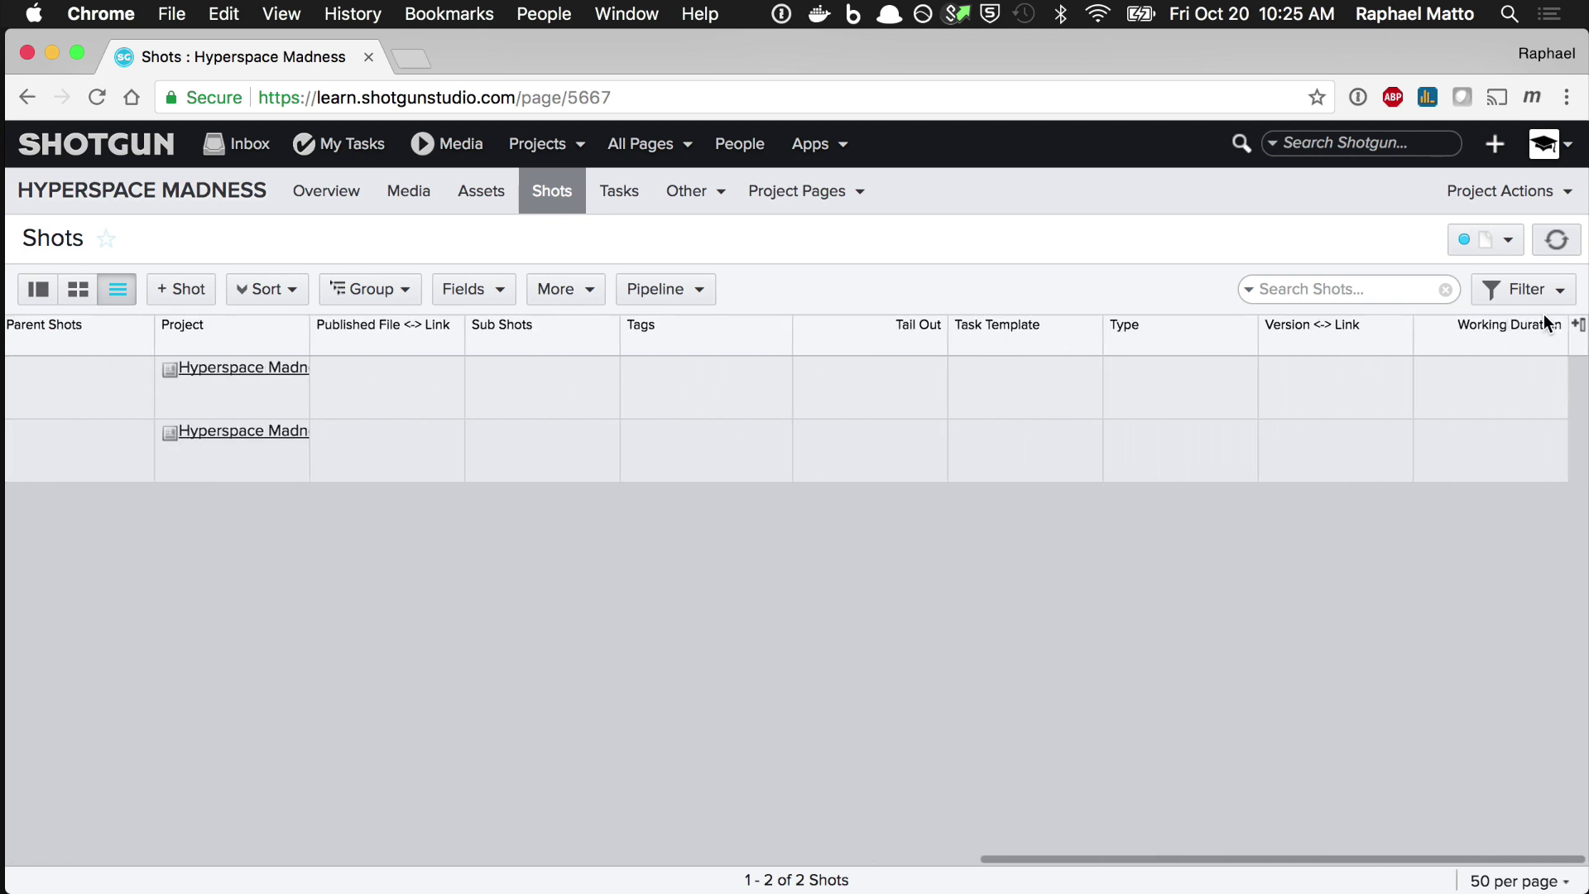
pyautogui.hscroll(-19, 1149, 344)
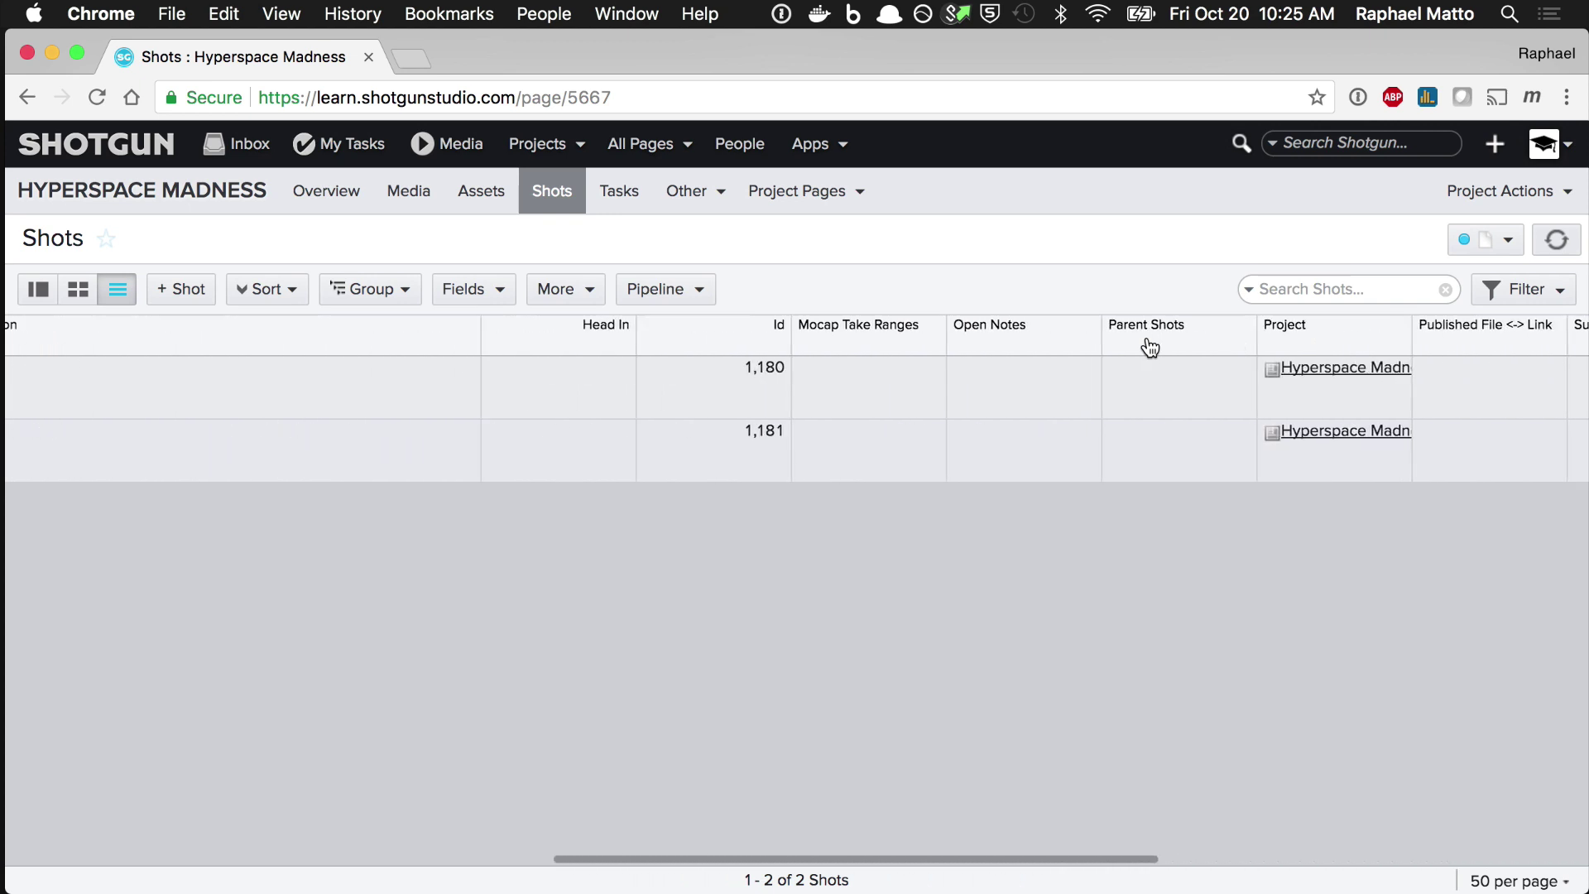
pyautogui.hscroll(-20, 1148, 344)
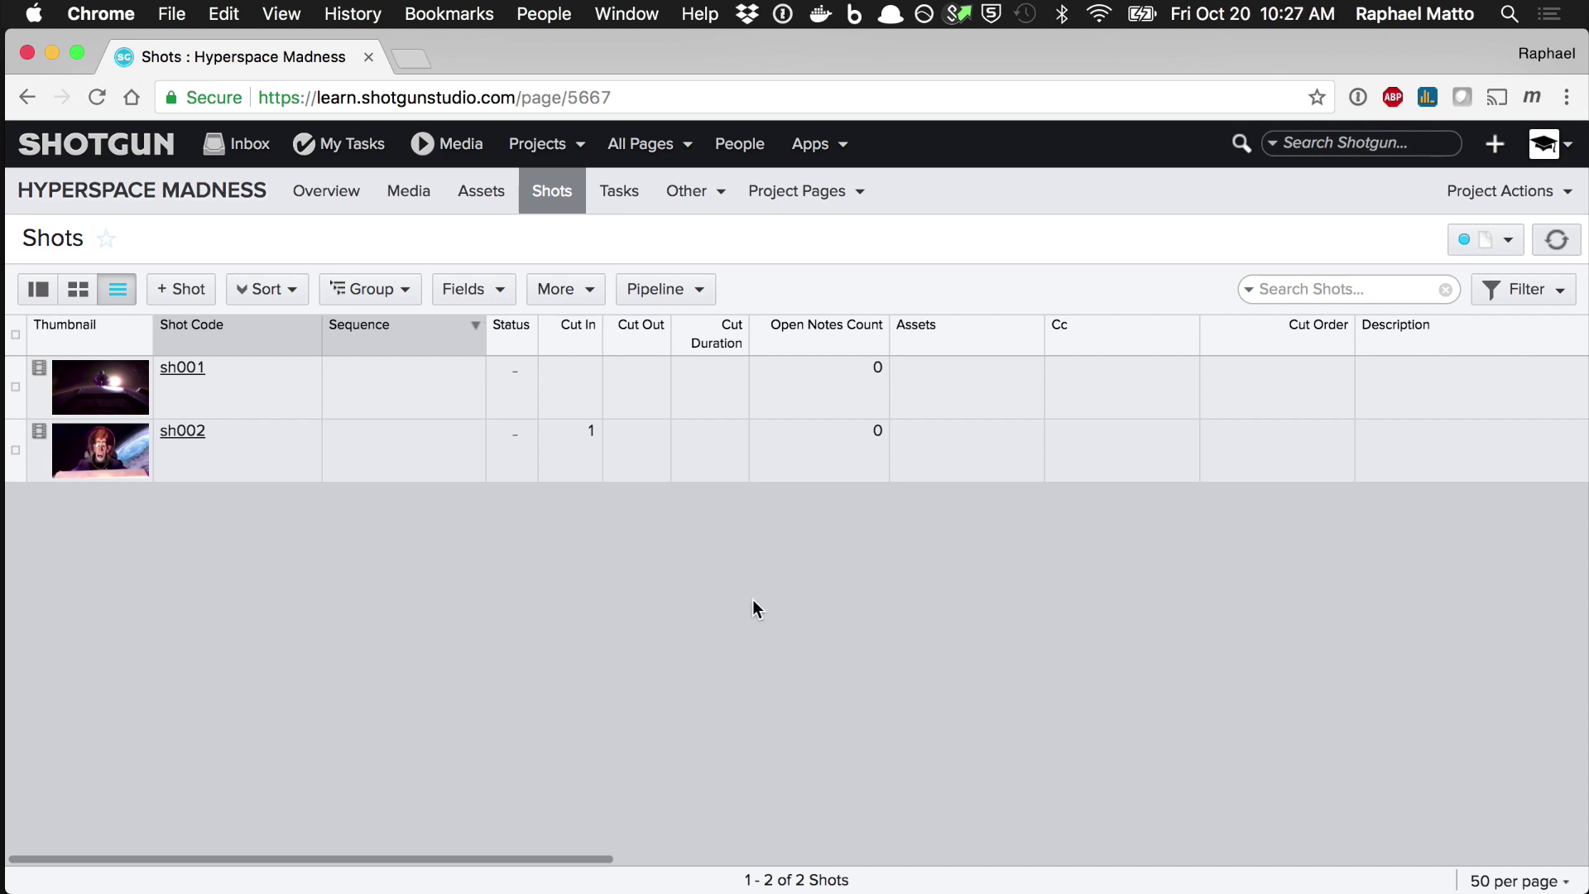
# View the project's Assets list, return to Shots, and examine the status options offered for shot sh002.
pyautogui.click(480, 191)
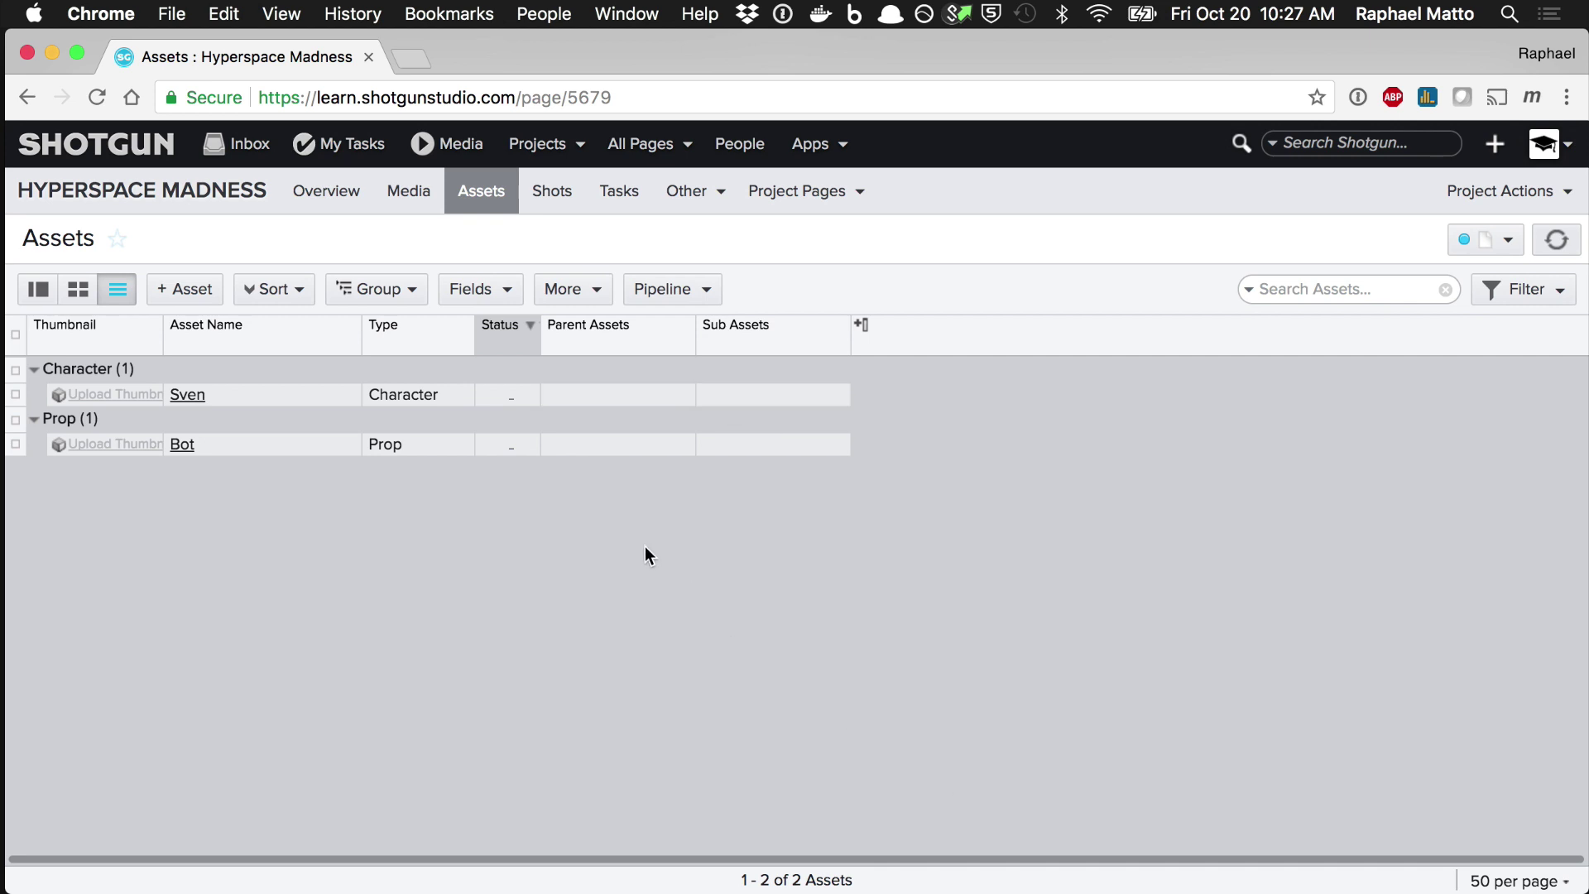
pyautogui.click(550, 192)
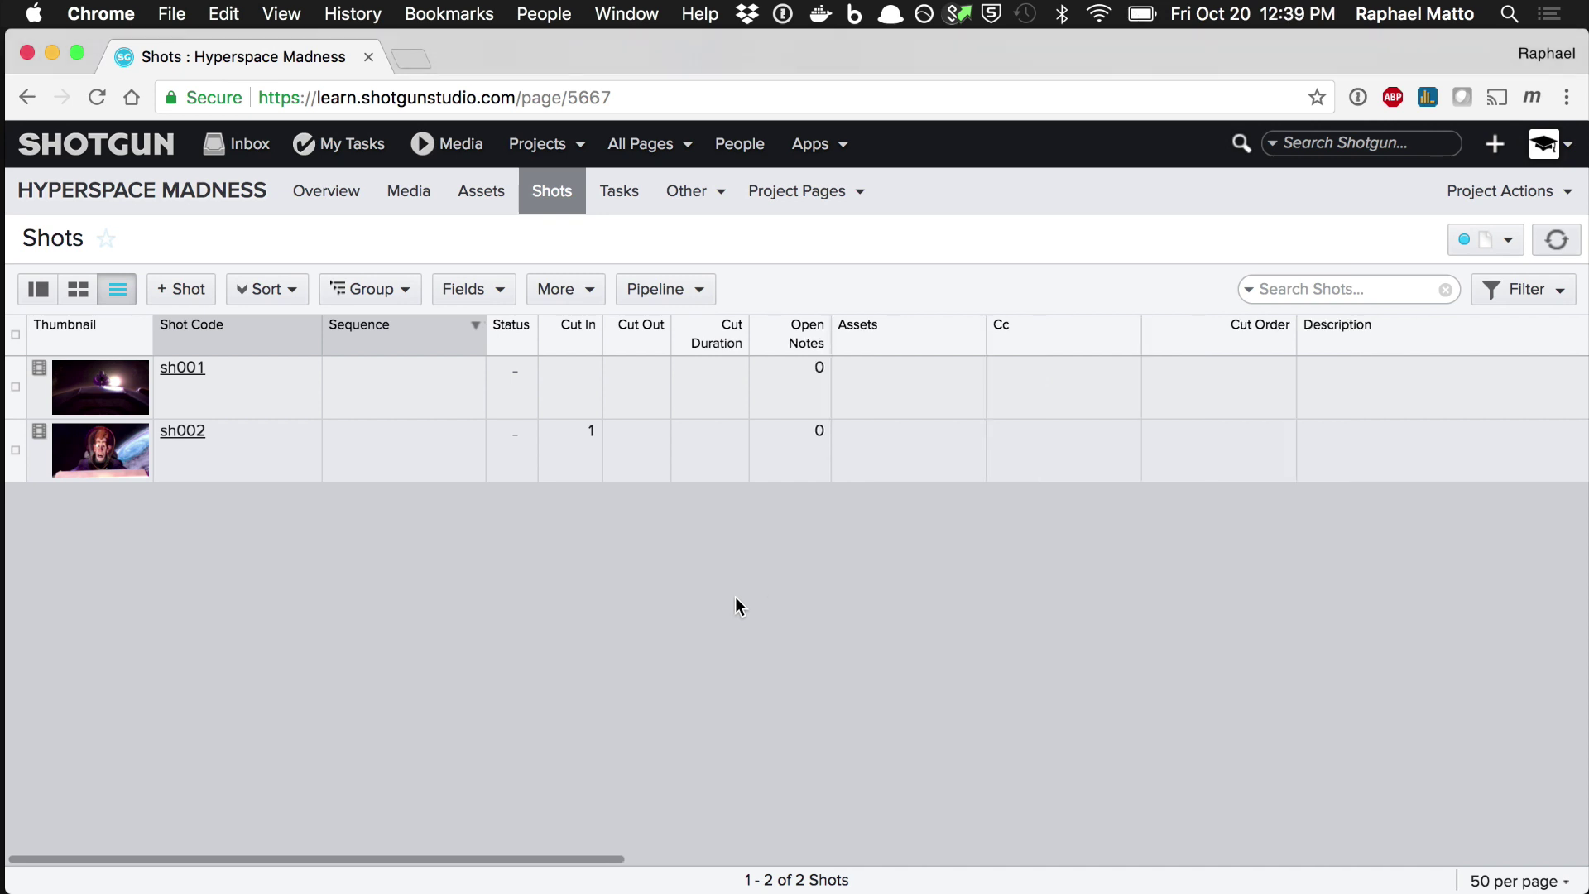
pyautogui.click(521, 430)
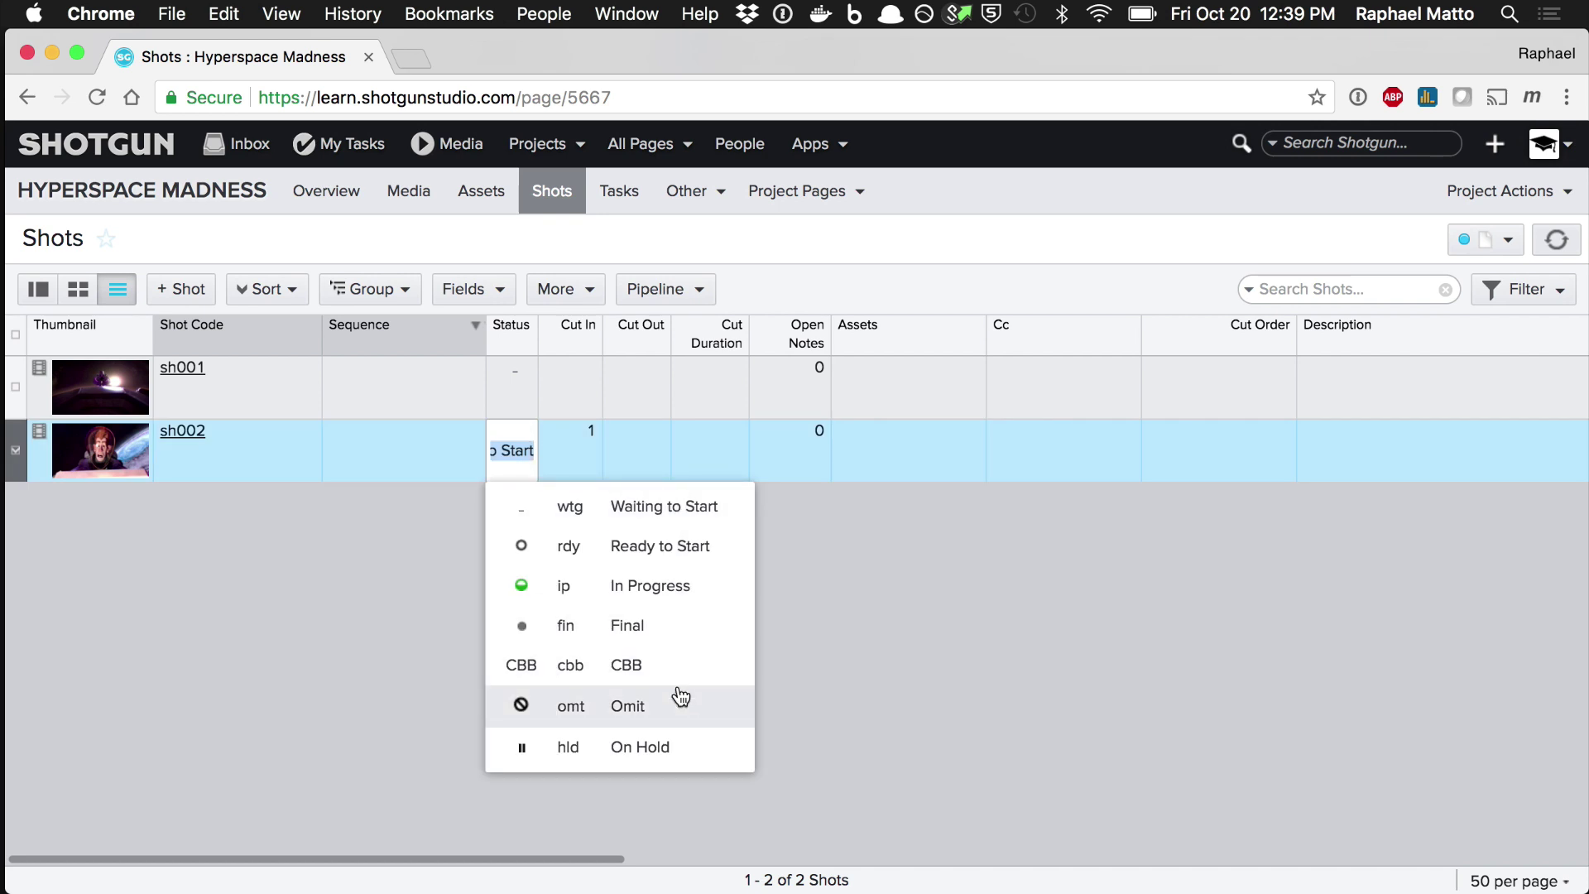
pyautogui.click(852, 639)
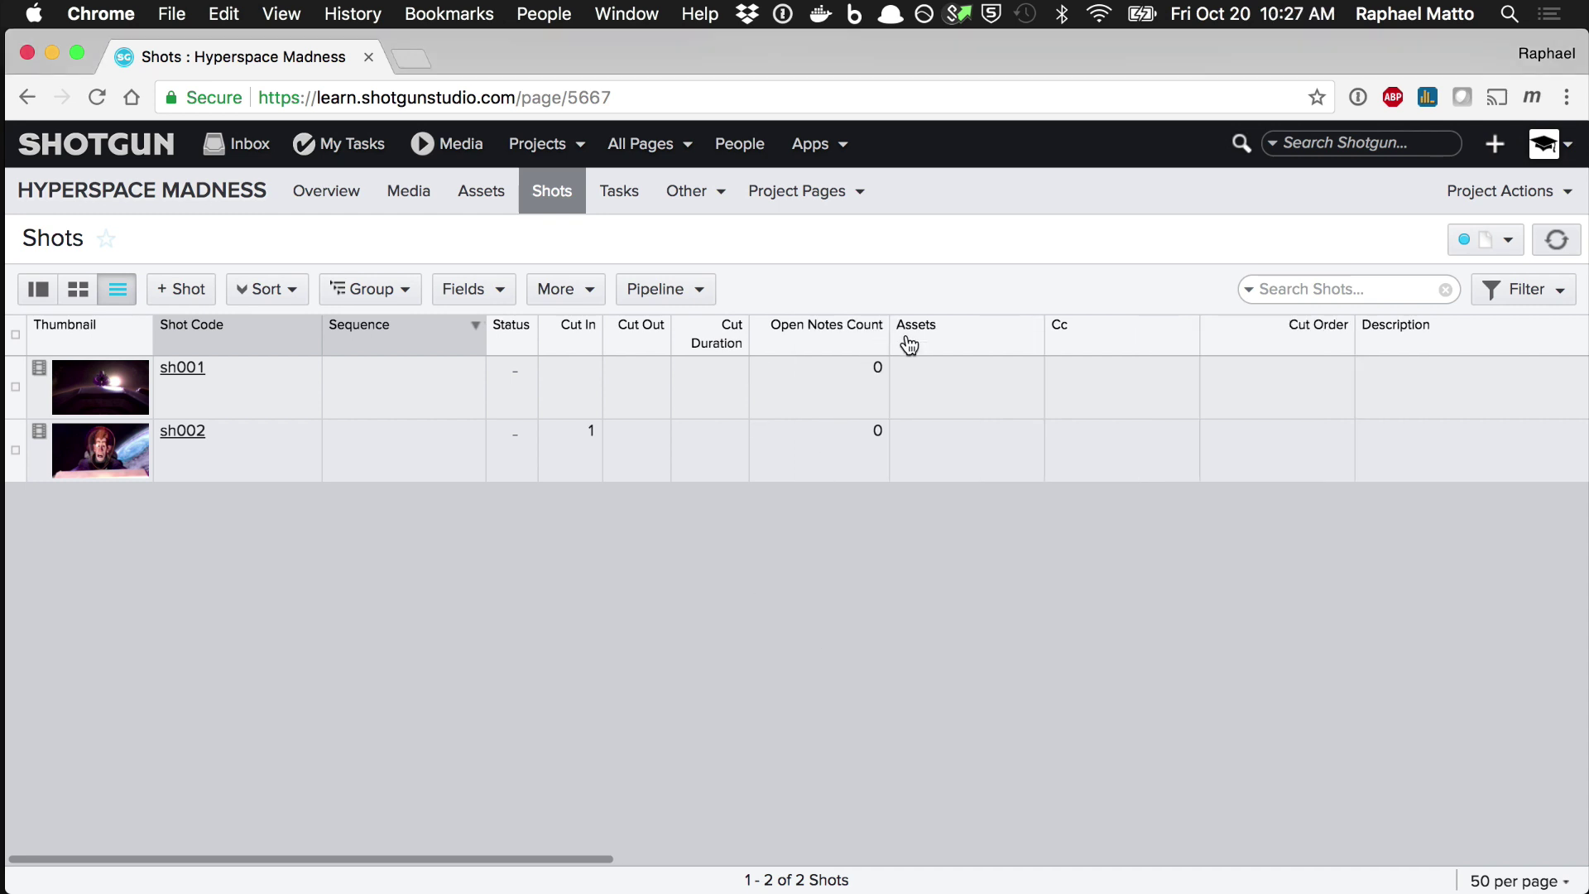
# Hide the Assets, Cc and Cut Order columns in the Shots list.
pyautogui.rightClick(953, 336)
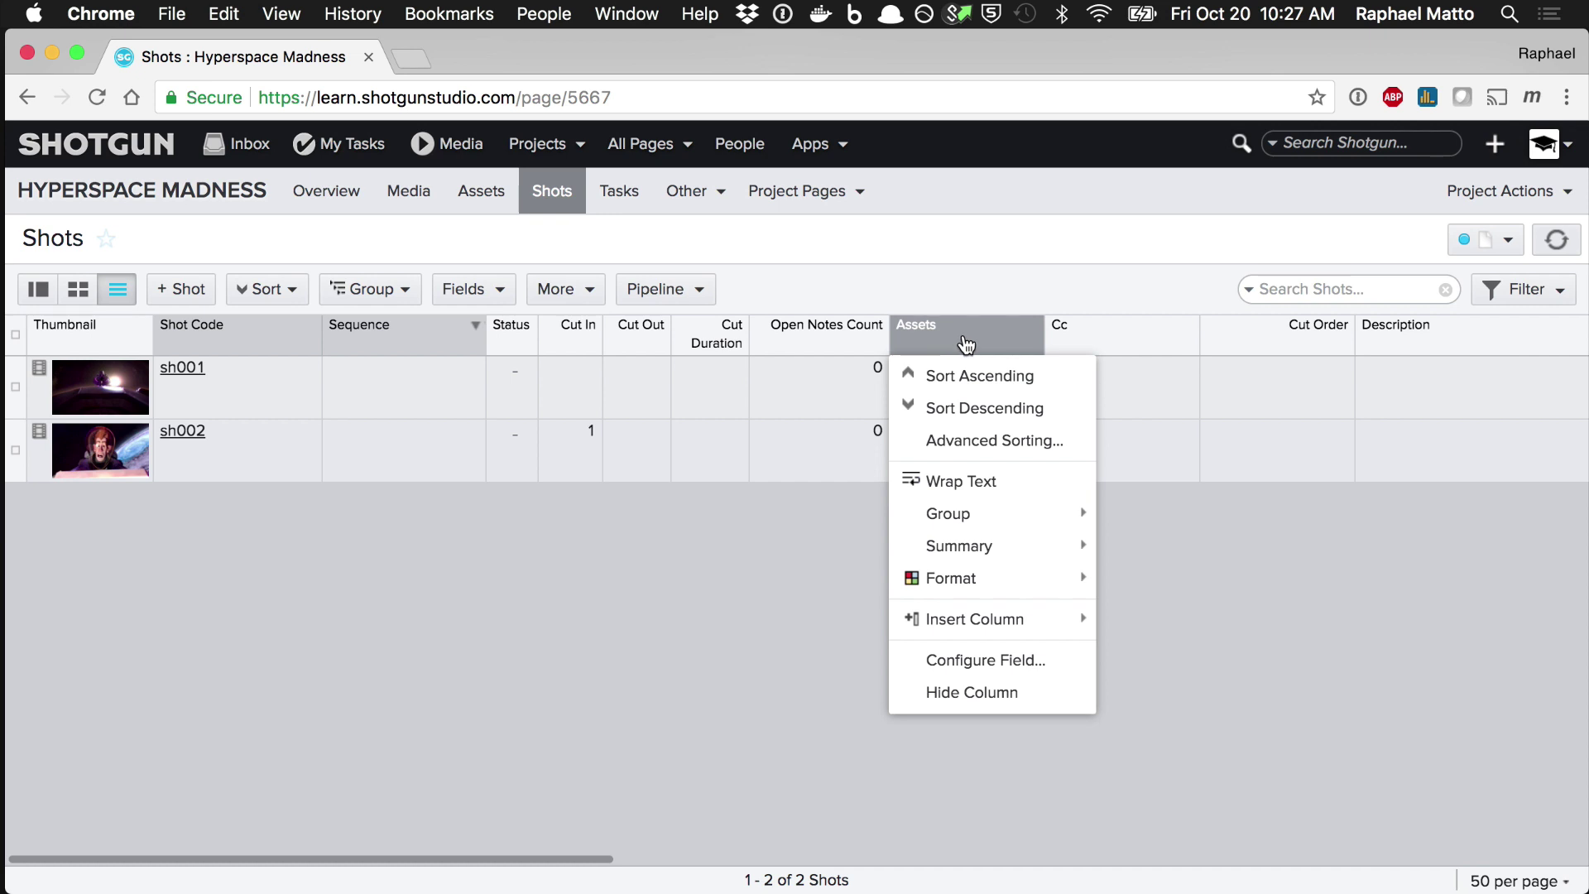
pyautogui.click(989, 692)
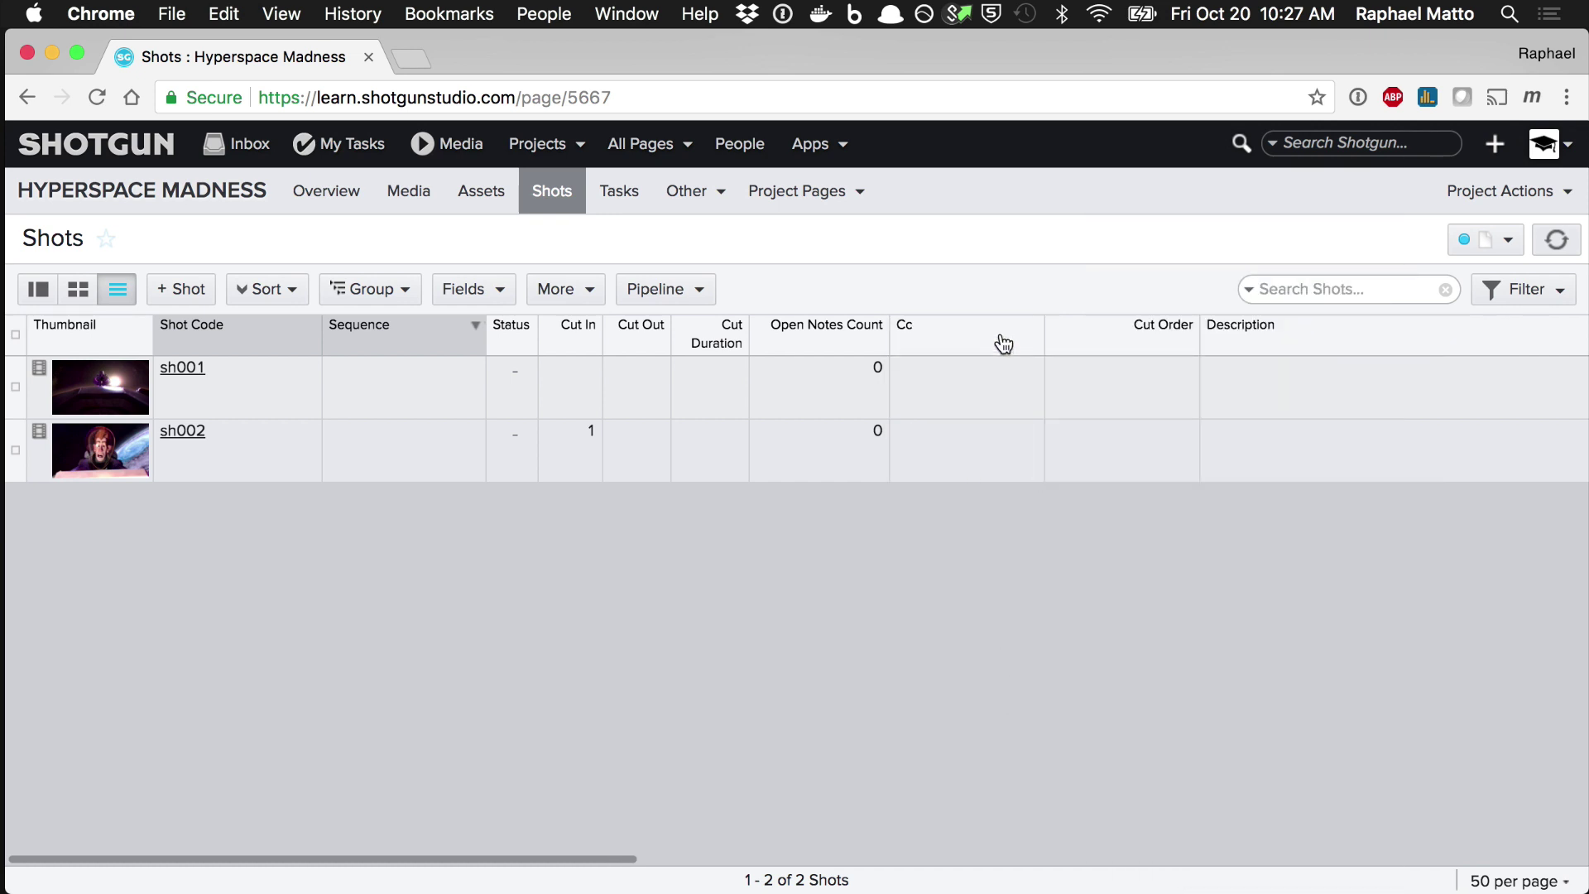
pyautogui.rightClick(1000, 343)
pyautogui.click(995, 696)
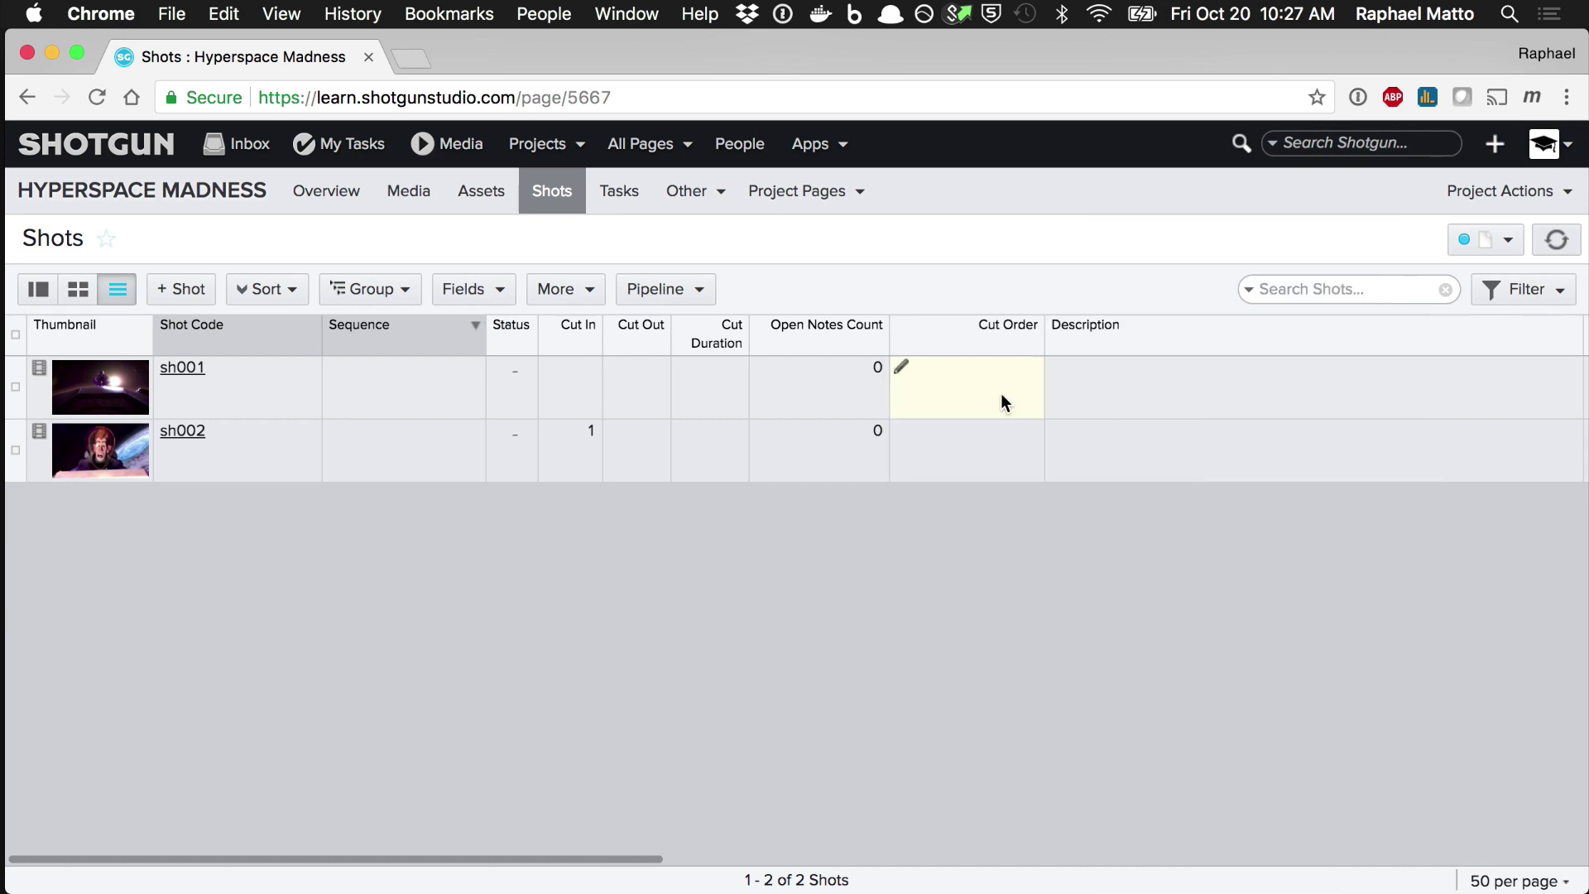
pyautogui.rightClick(1000, 344)
pyautogui.click(994, 695)
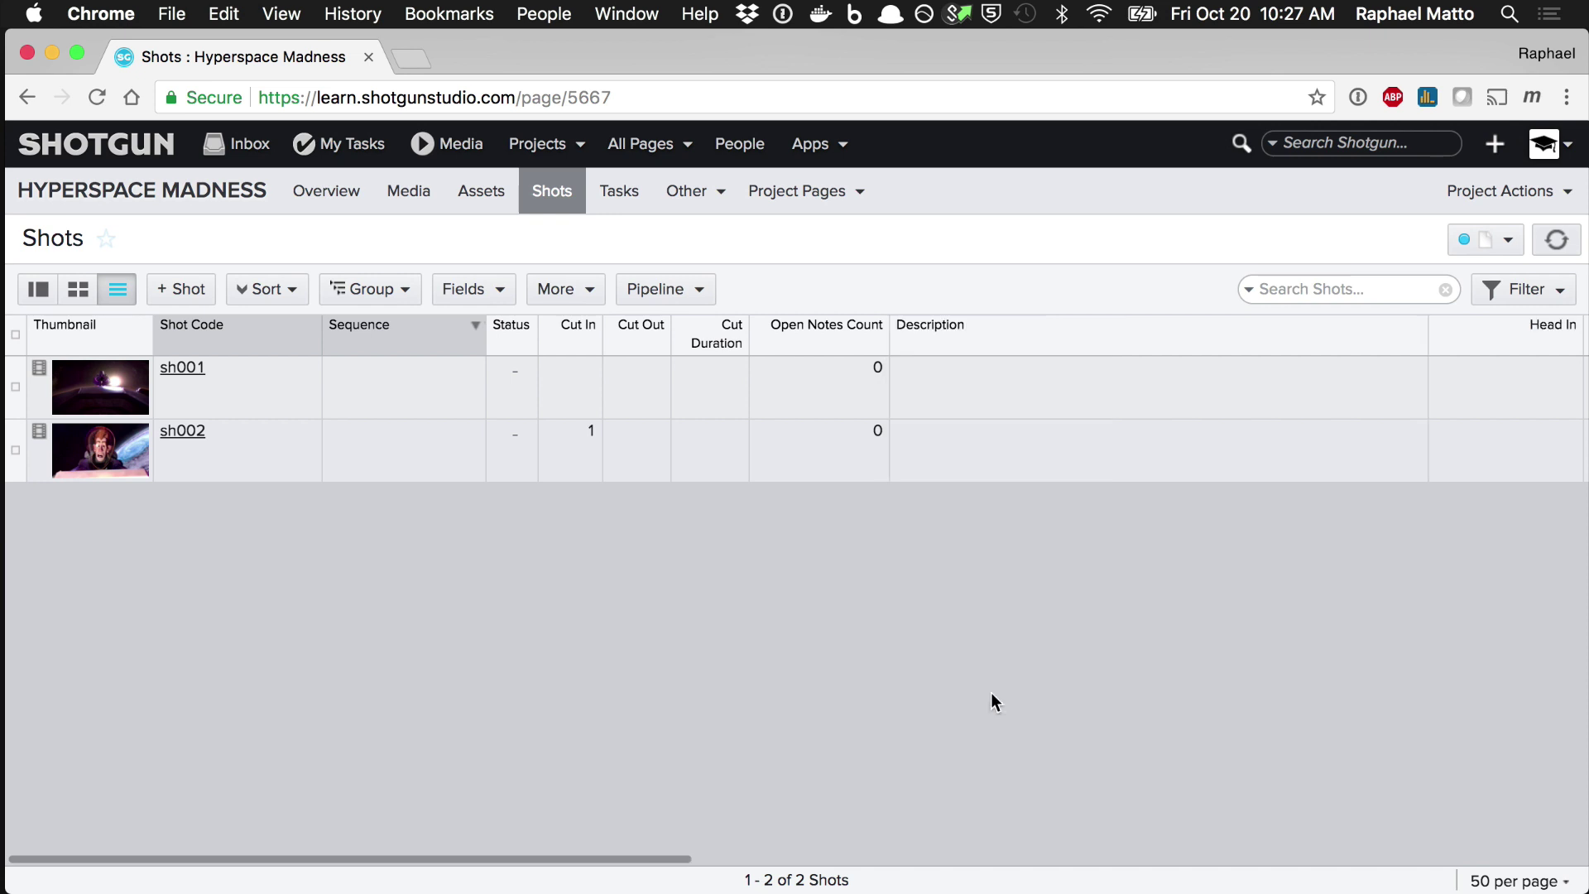
# Revert the Shots page to its saved layout and view the status options offered for shot sh001.
pyautogui.click(1486, 242)
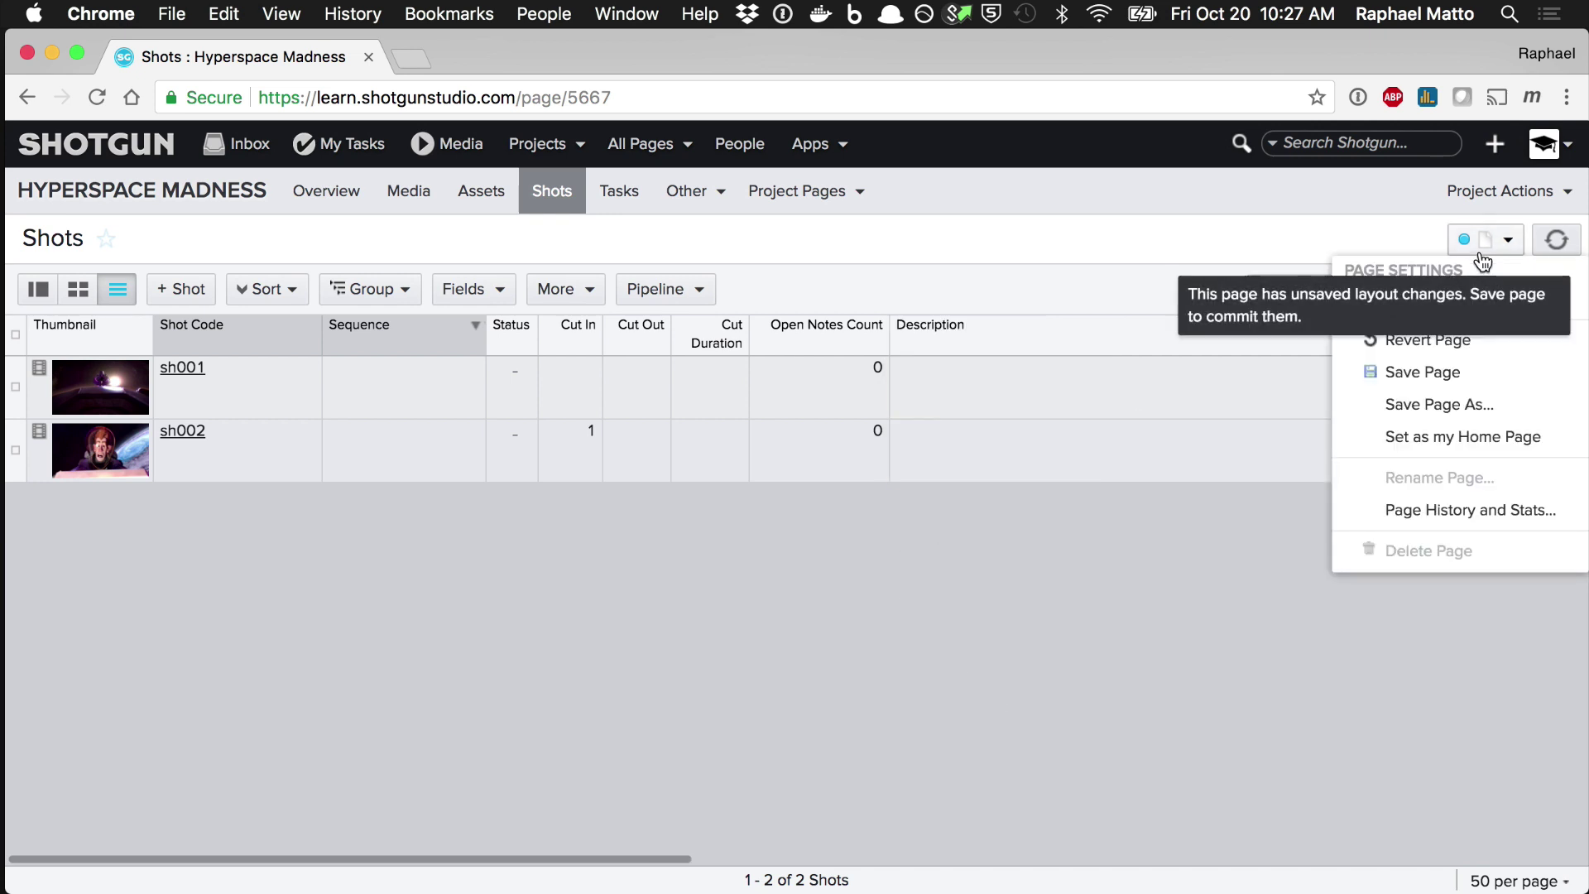
pyautogui.click(1495, 347)
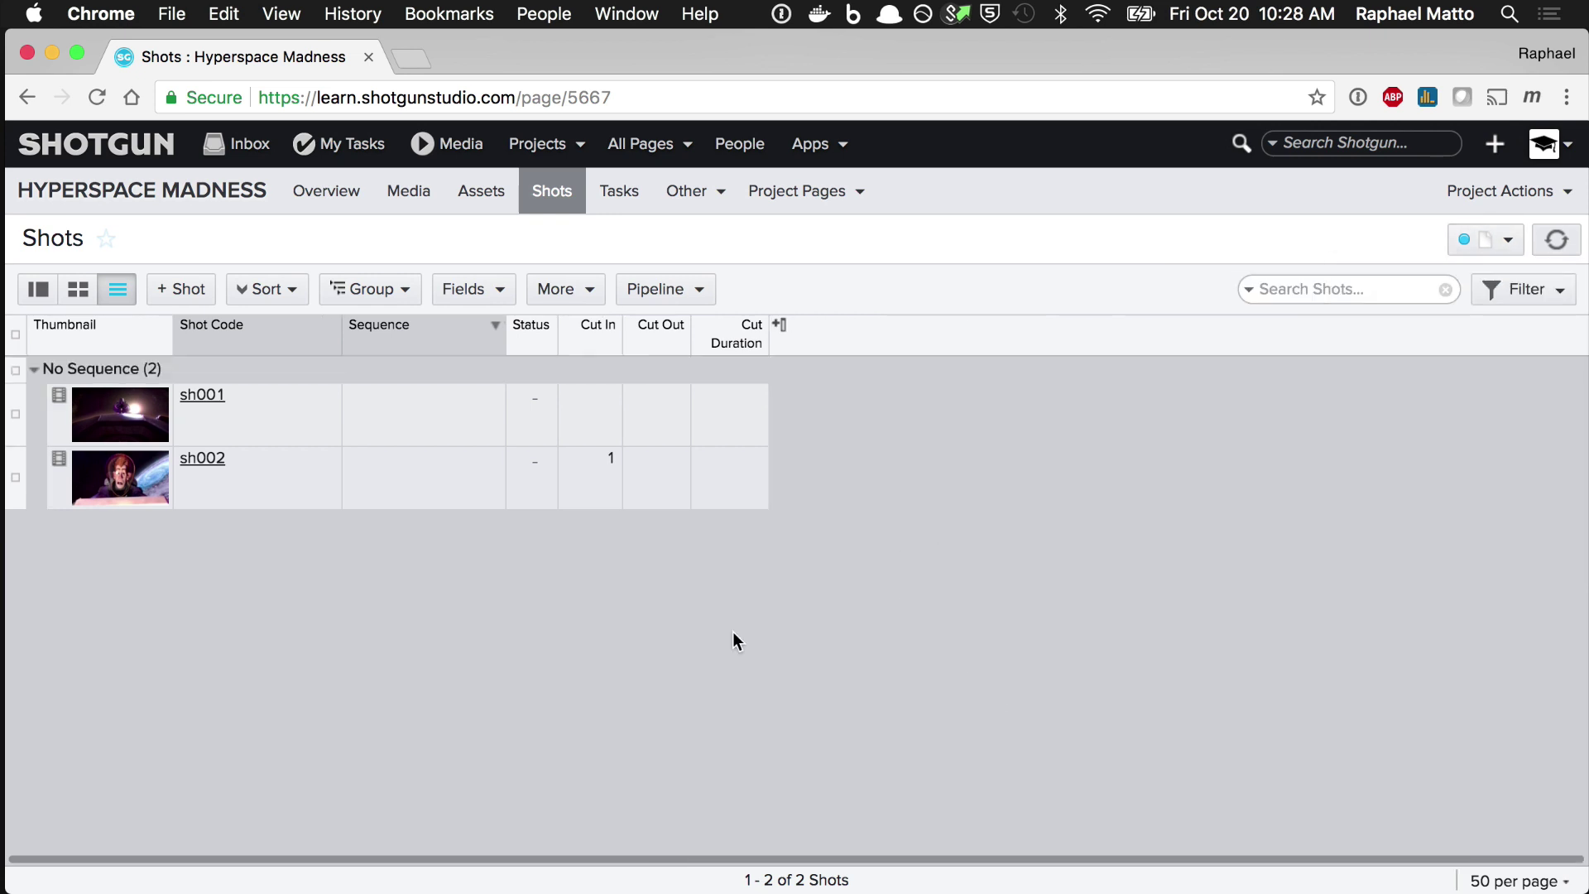
pyautogui.click(545, 395)
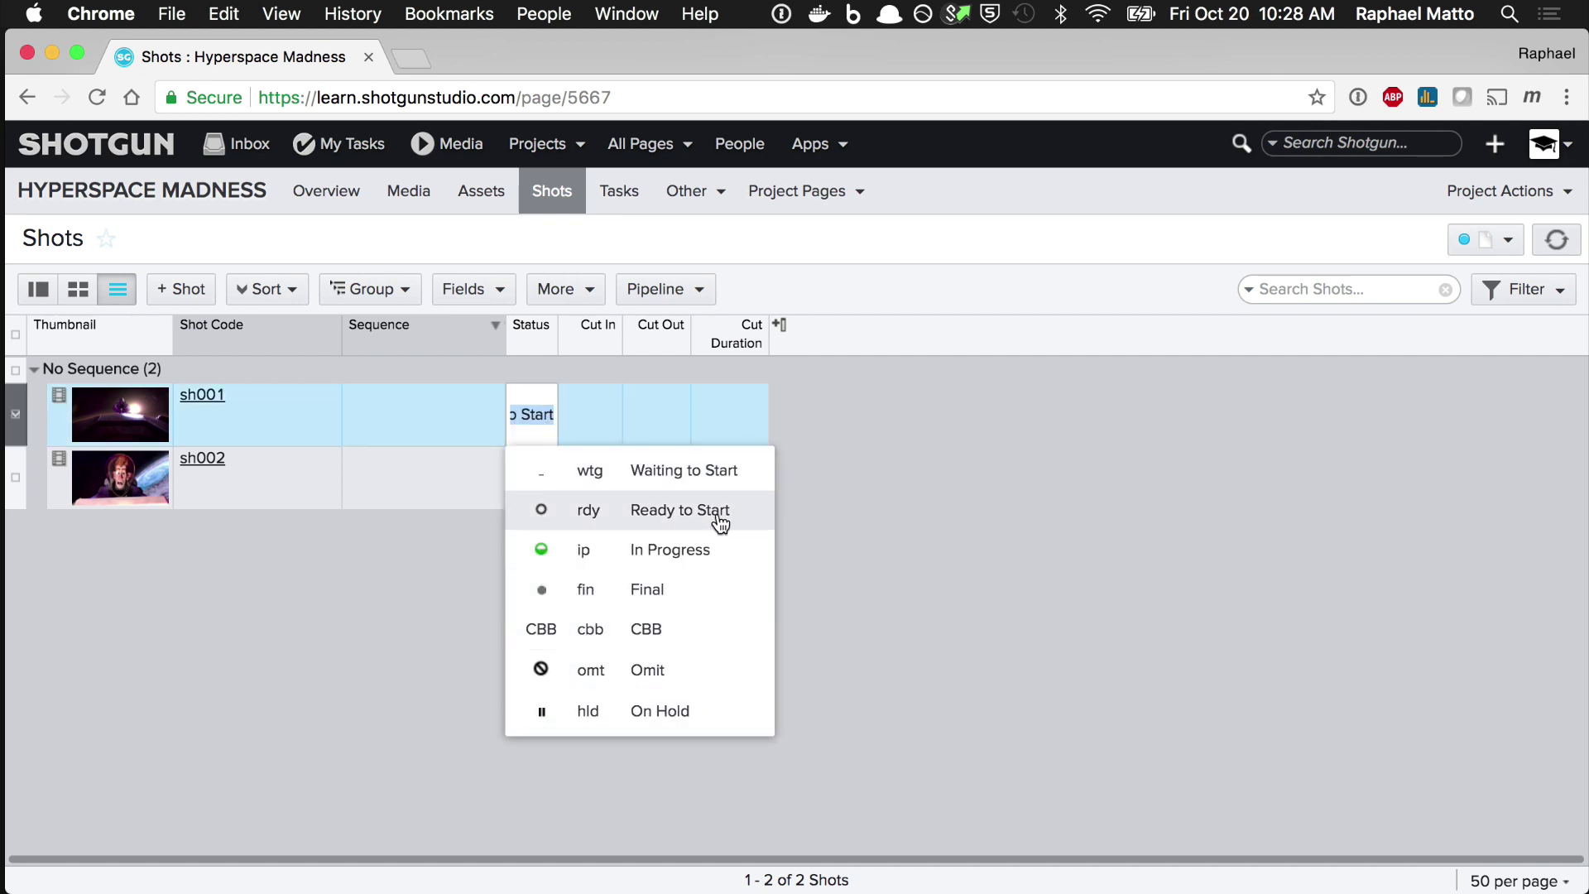
pyautogui.click(955, 559)
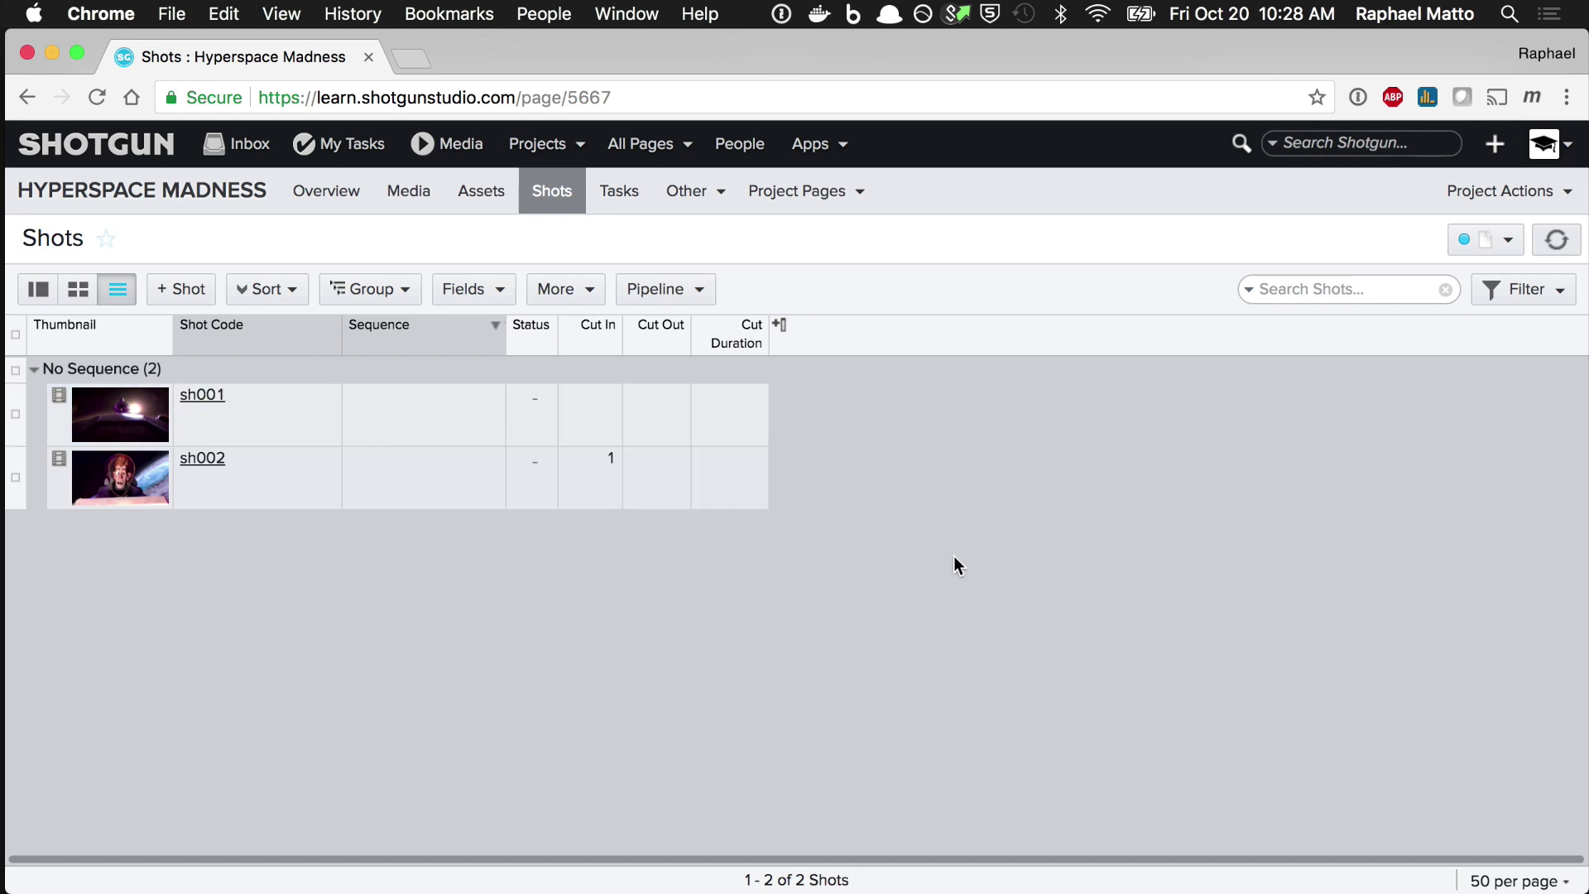
# Add Approved (apr) from the global status list to the Shot Status field, update the field, and check shot sh001's status options.
pyautogui.click(548, 327)
pyautogui.click(583, 658)
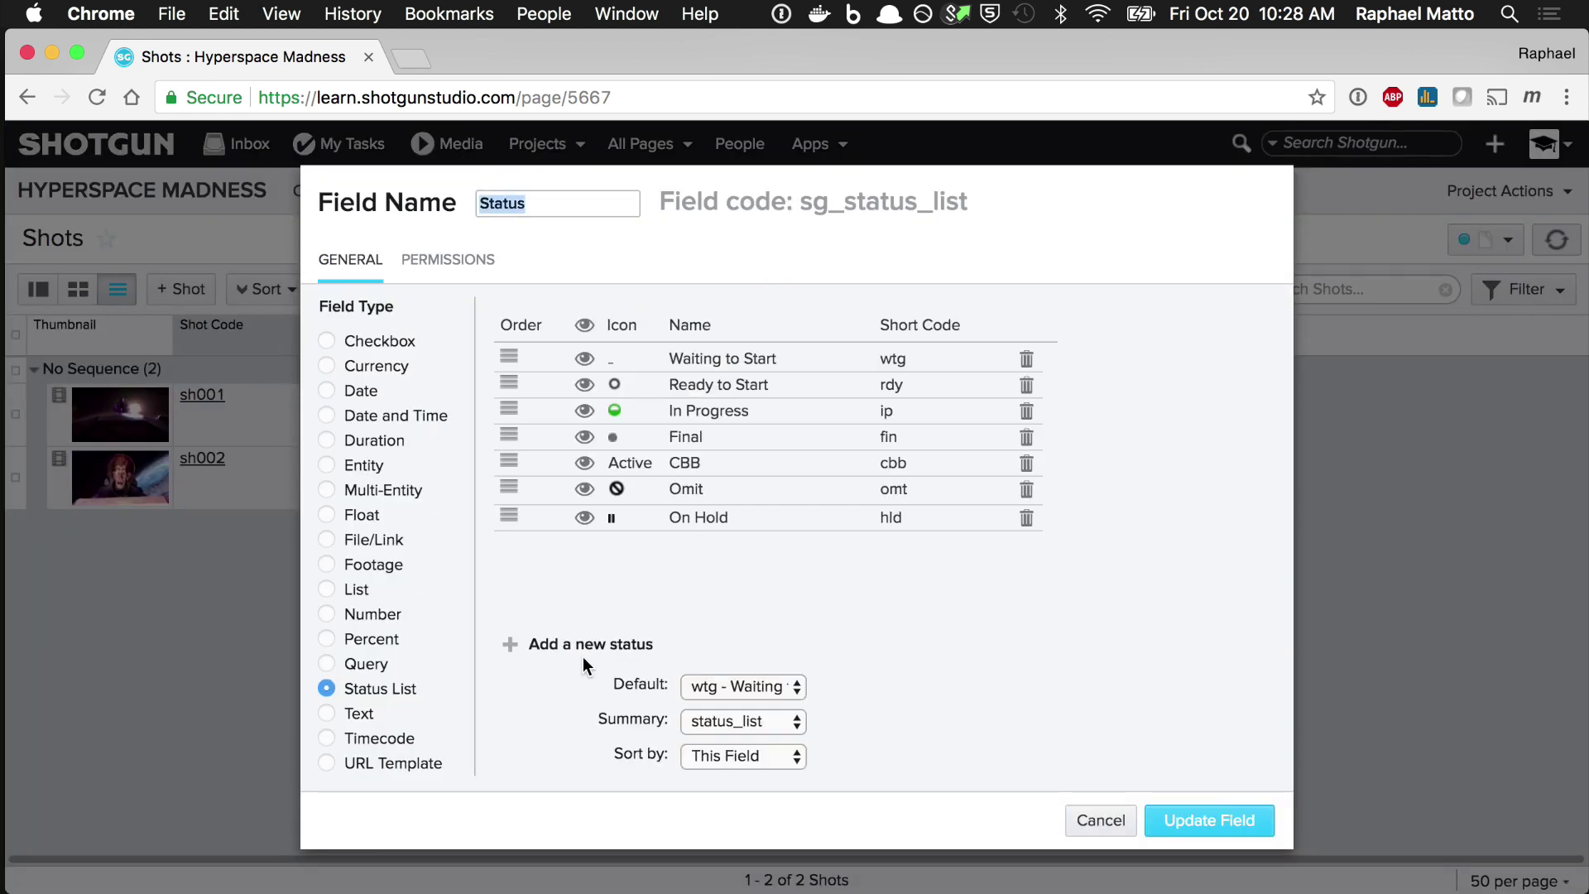
pyautogui.click(534, 654)
pyautogui.click(601, 376)
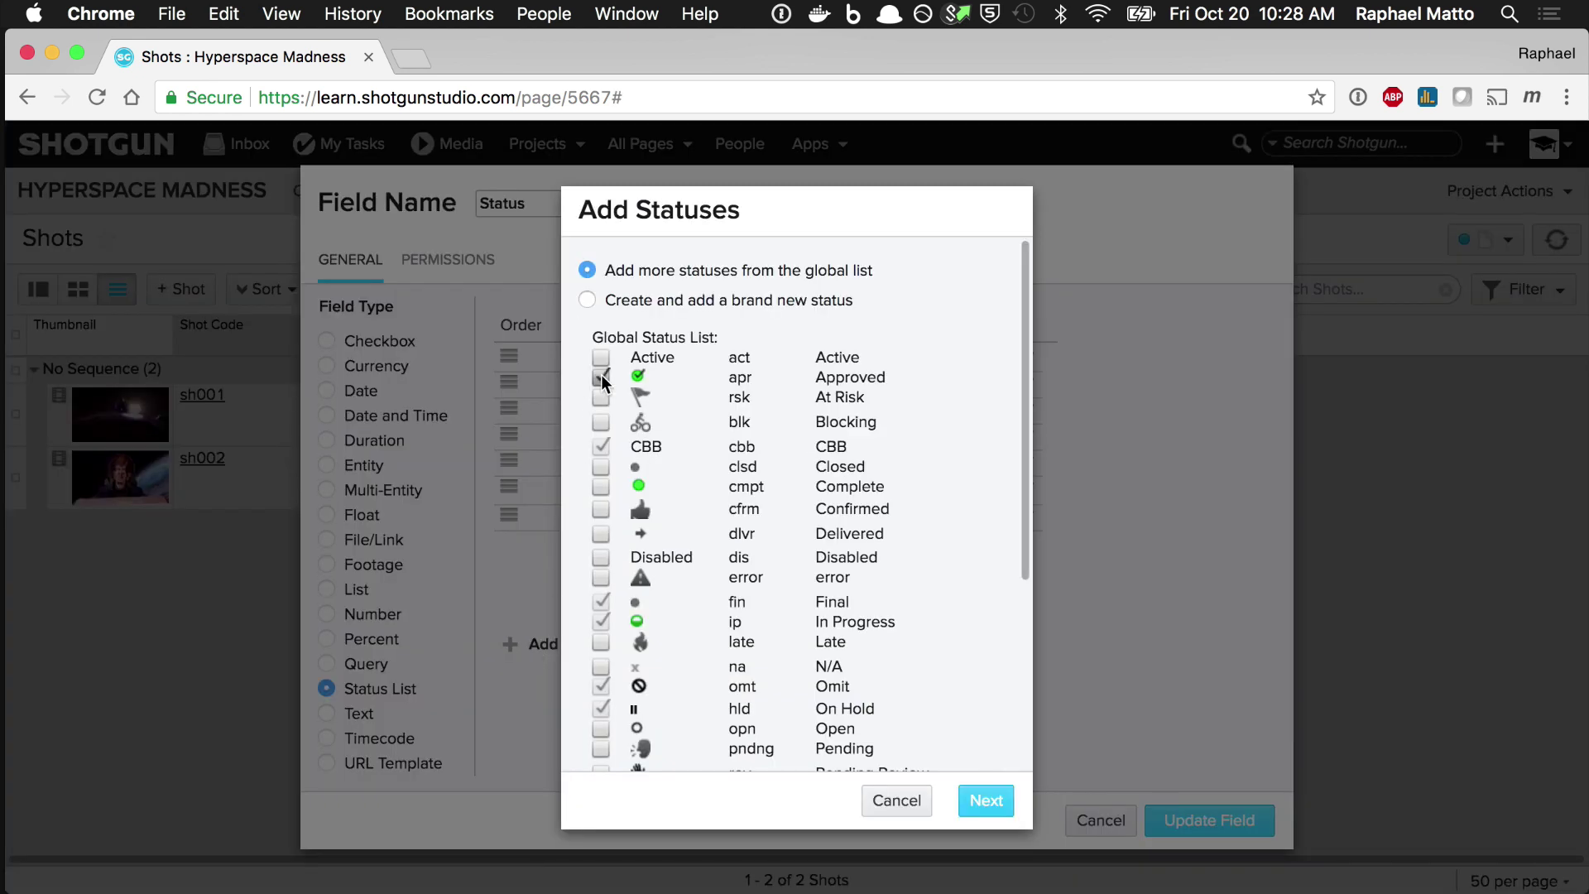
pyautogui.click(984, 800)
pyautogui.click(950, 591)
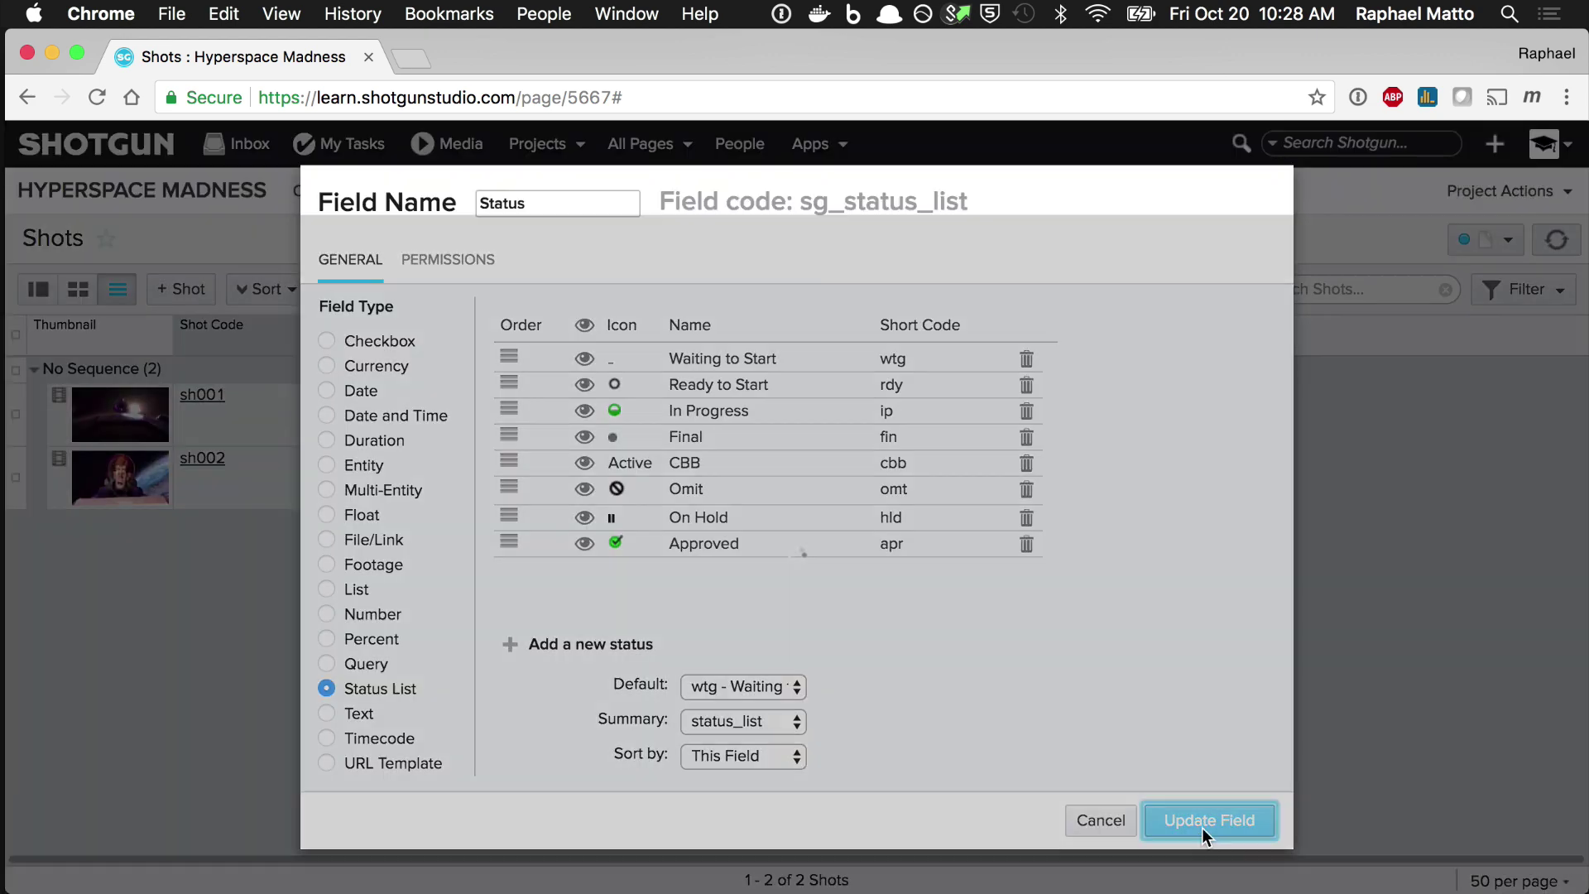
pyautogui.click(1202, 827)
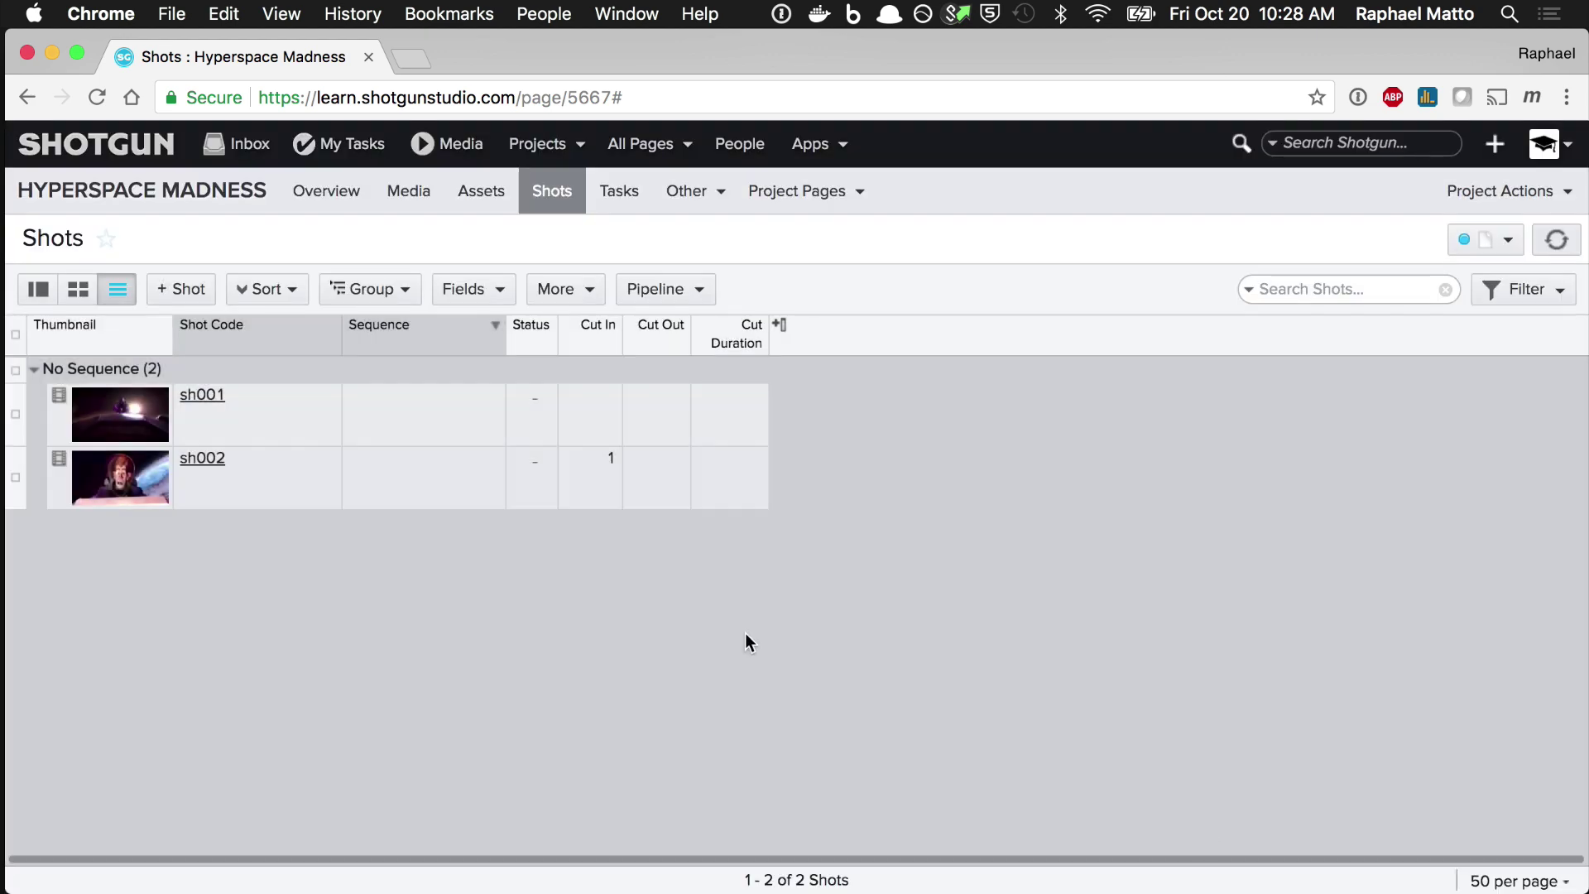
pyautogui.click(542, 401)
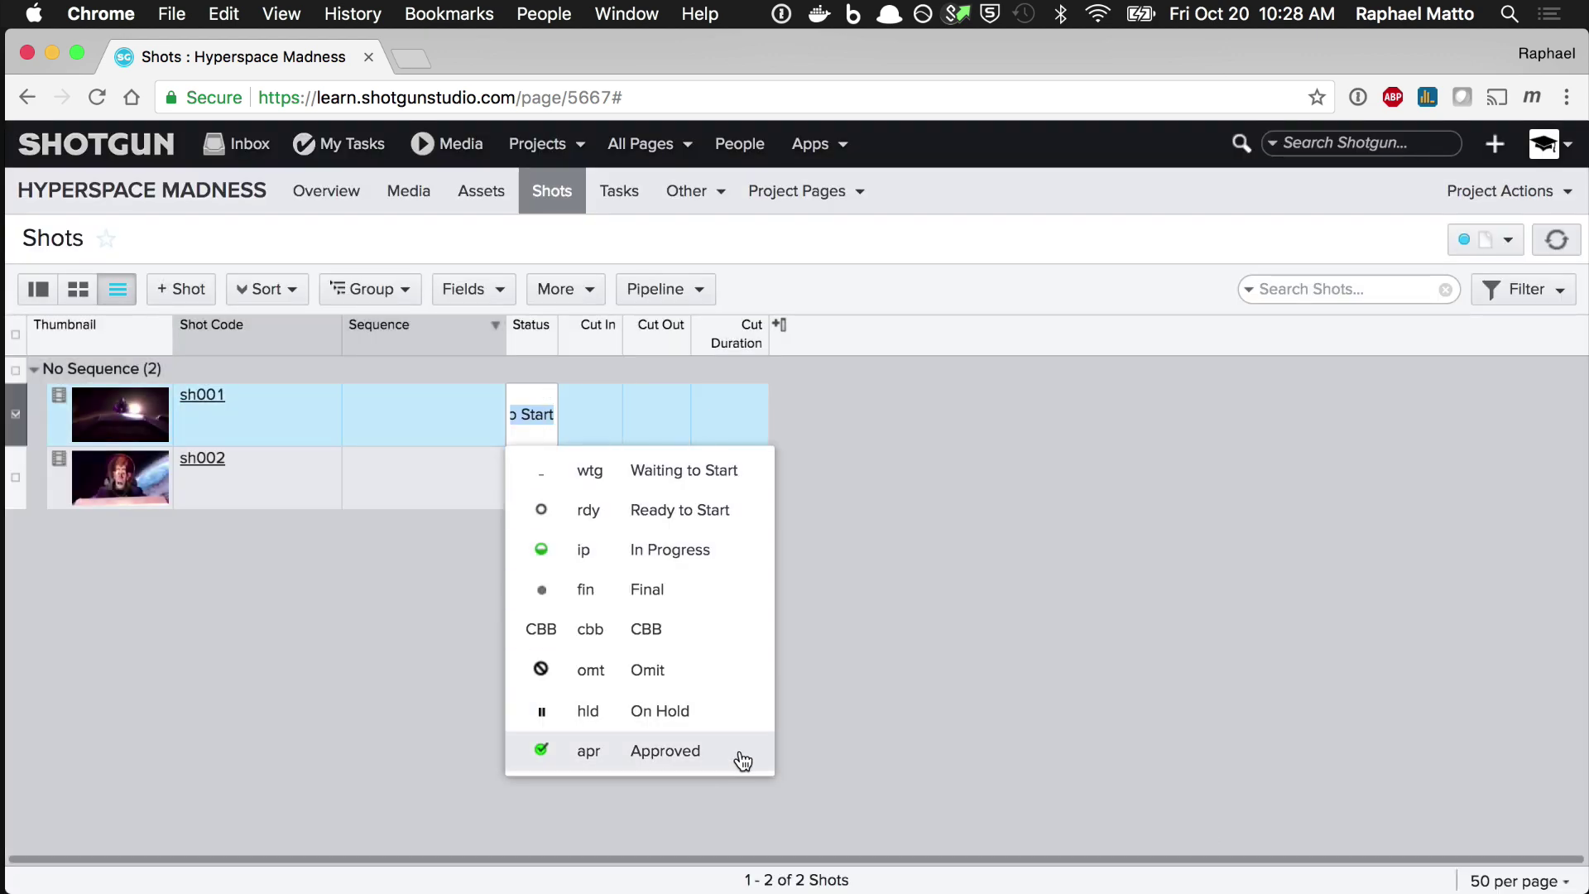
pyautogui.click(839, 752)
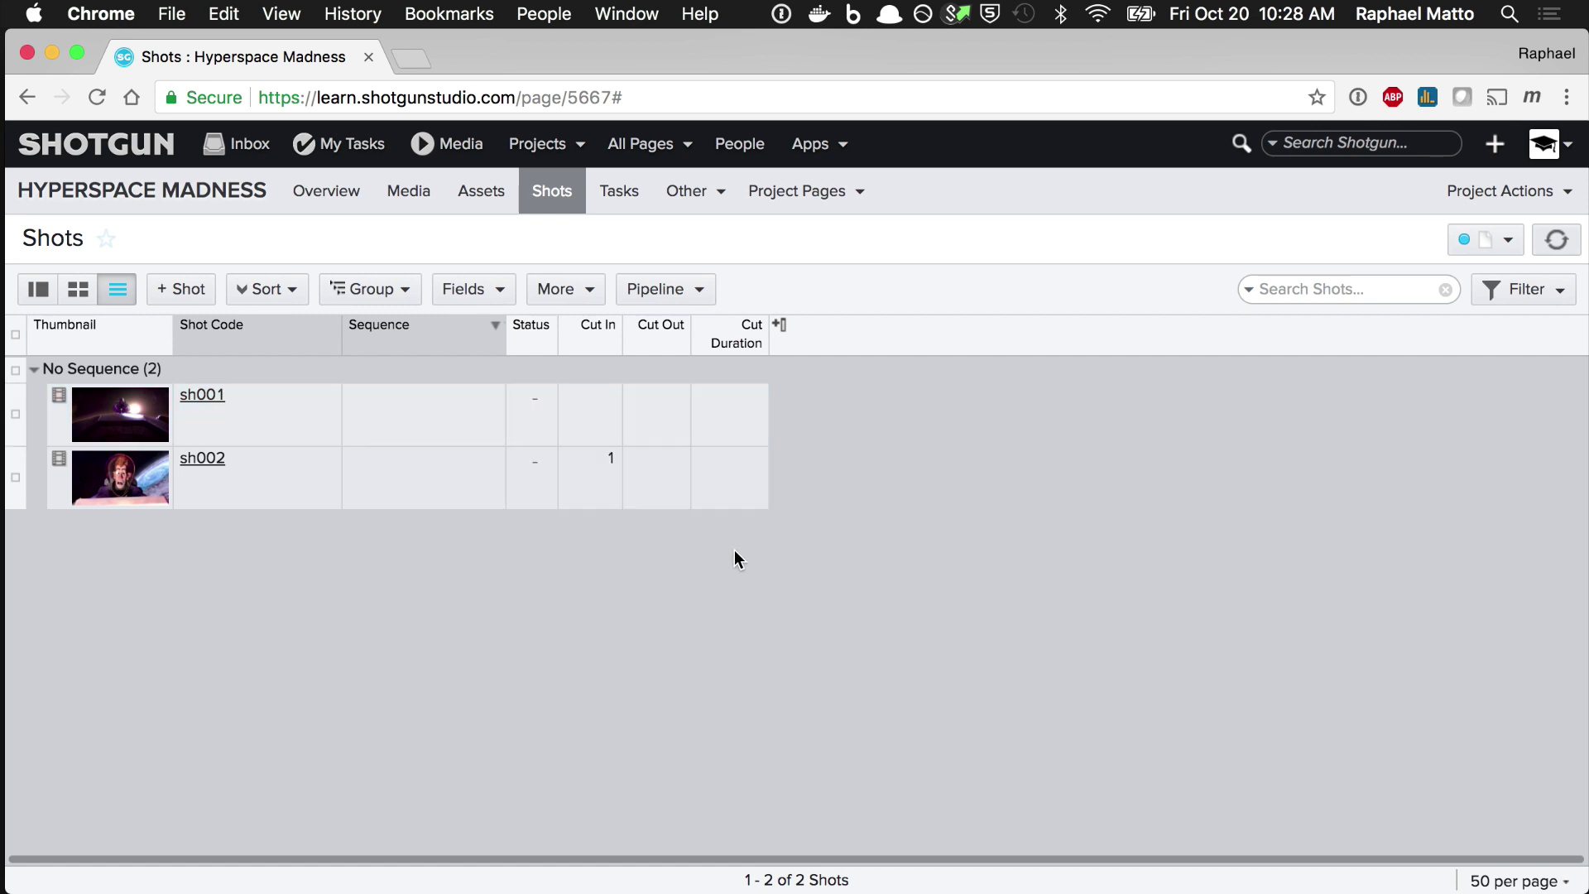
# Create a custom Shot field of type Checkbox named "craZy_-. ExAmplé", displayed in all active projects.
pyautogui.click(497, 289)
pyautogui.click(526, 359)
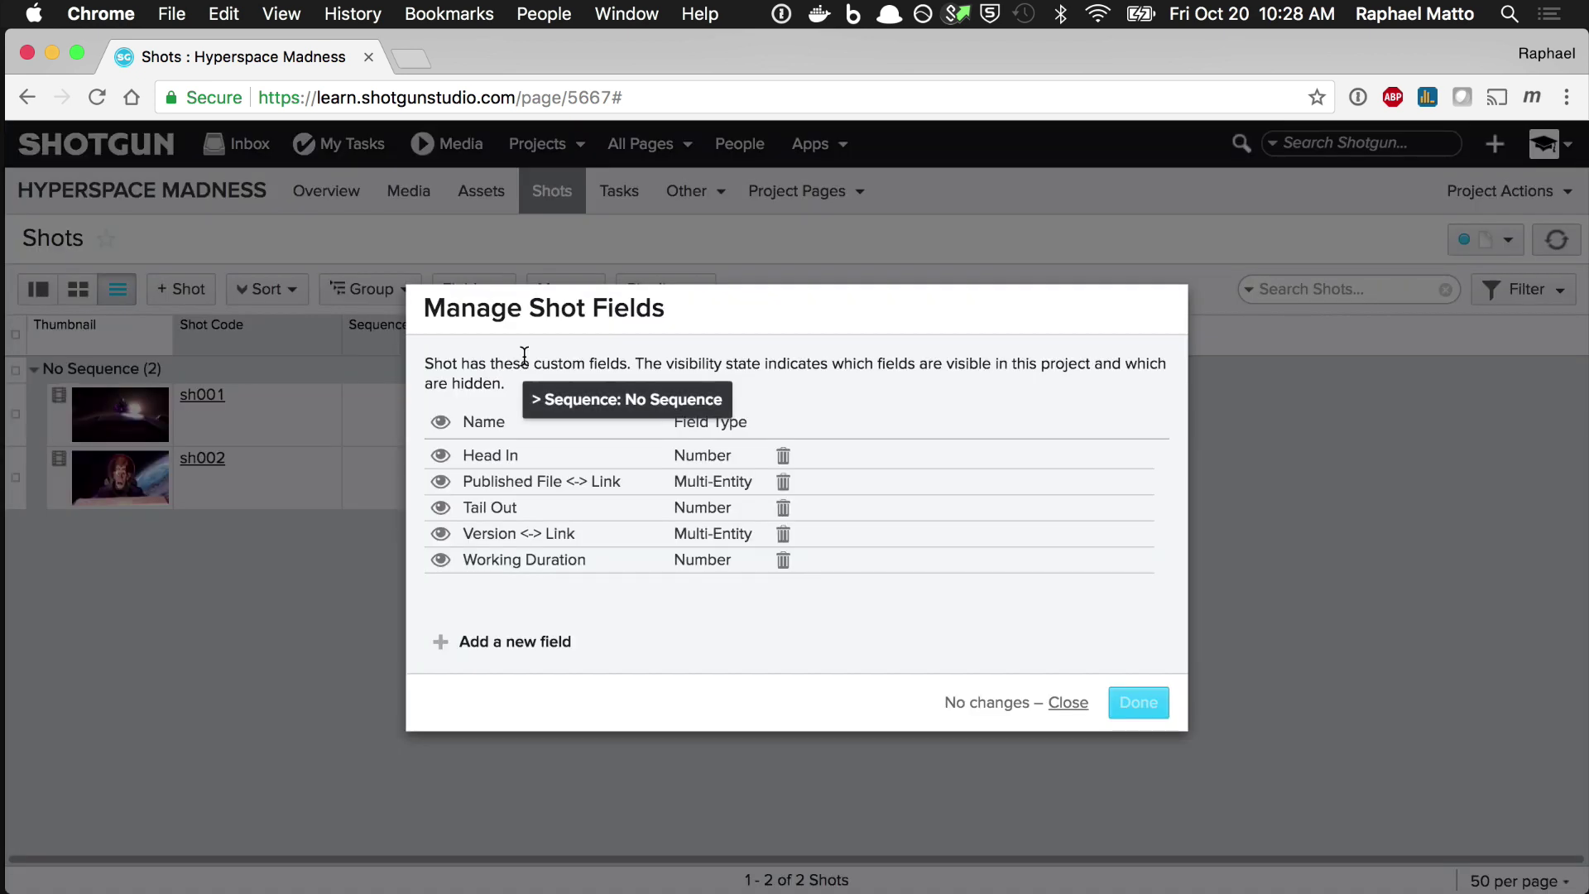
pyautogui.click(457, 642)
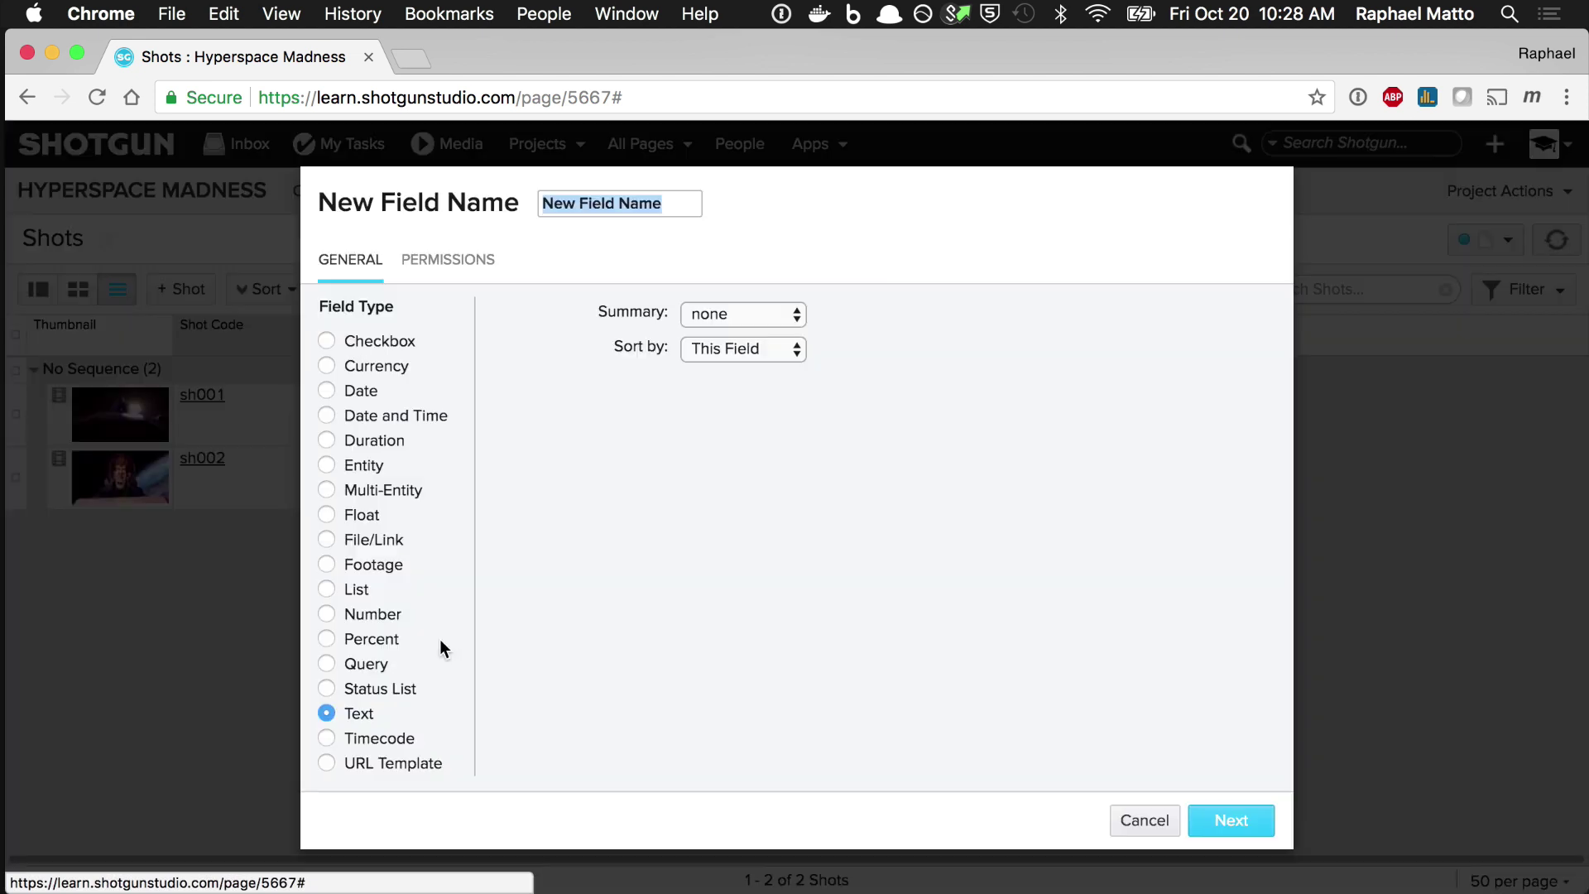
pyautogui.click(327, 341)
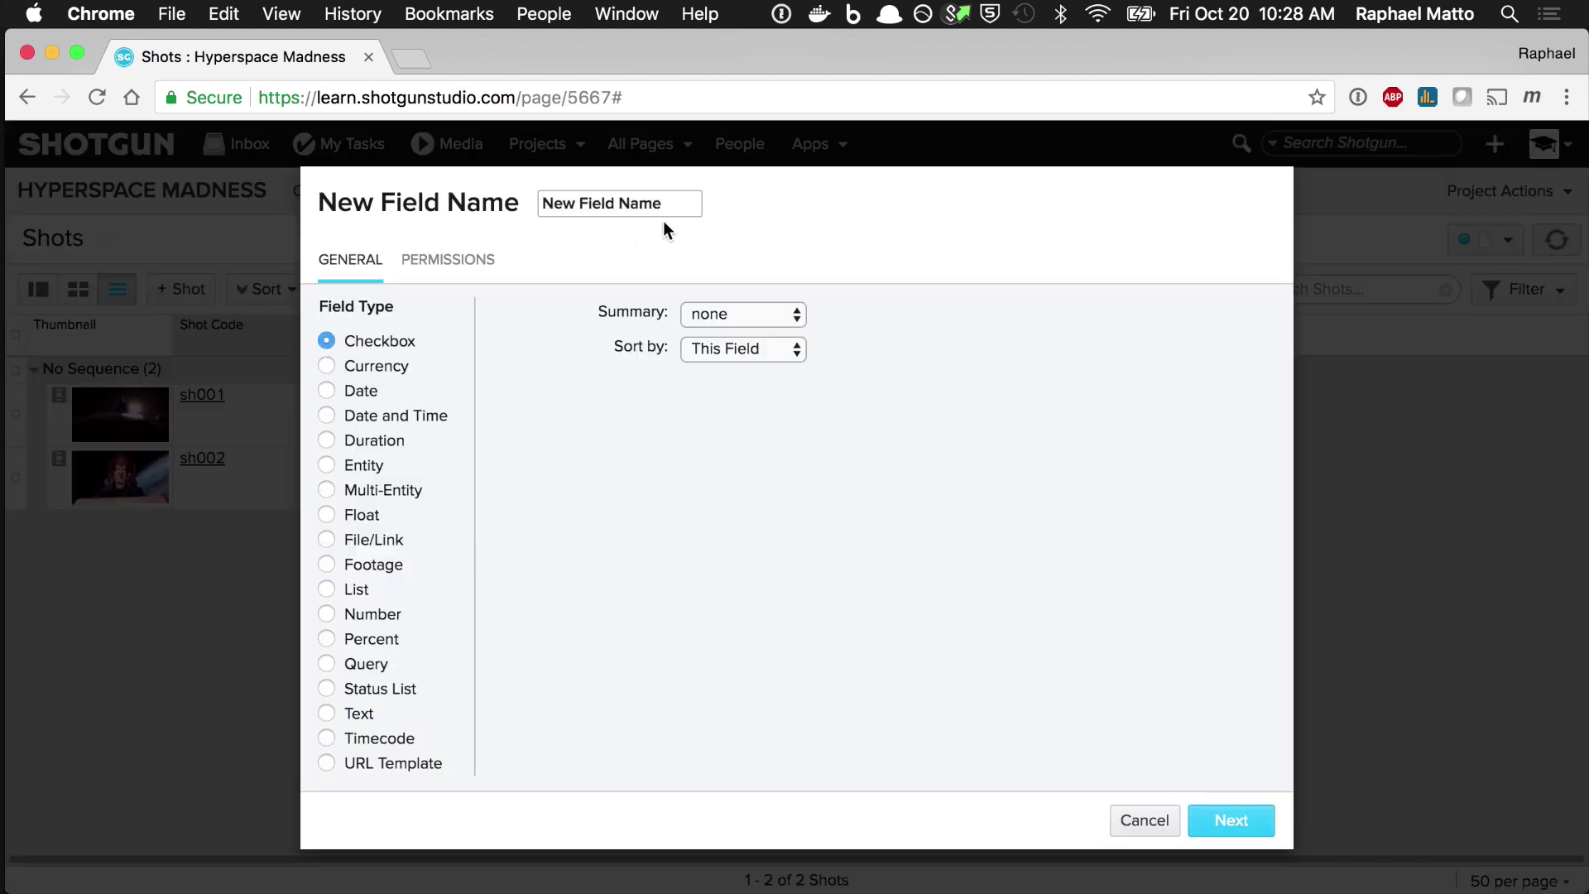
pyautogui.tripleClick(687, 212)
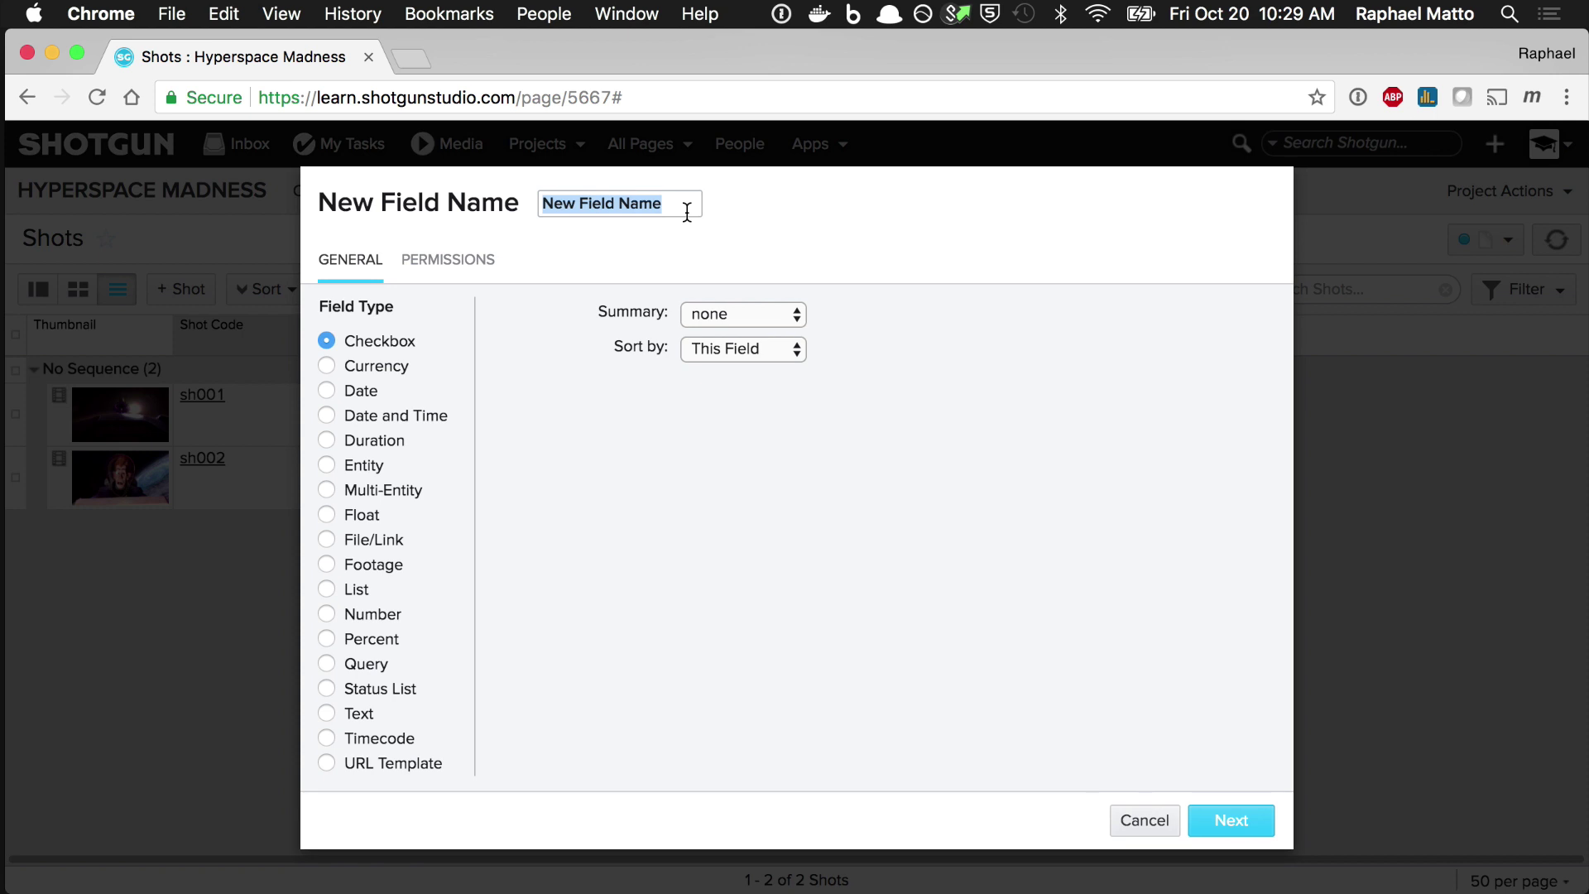
pyautogui.write('craZy_')
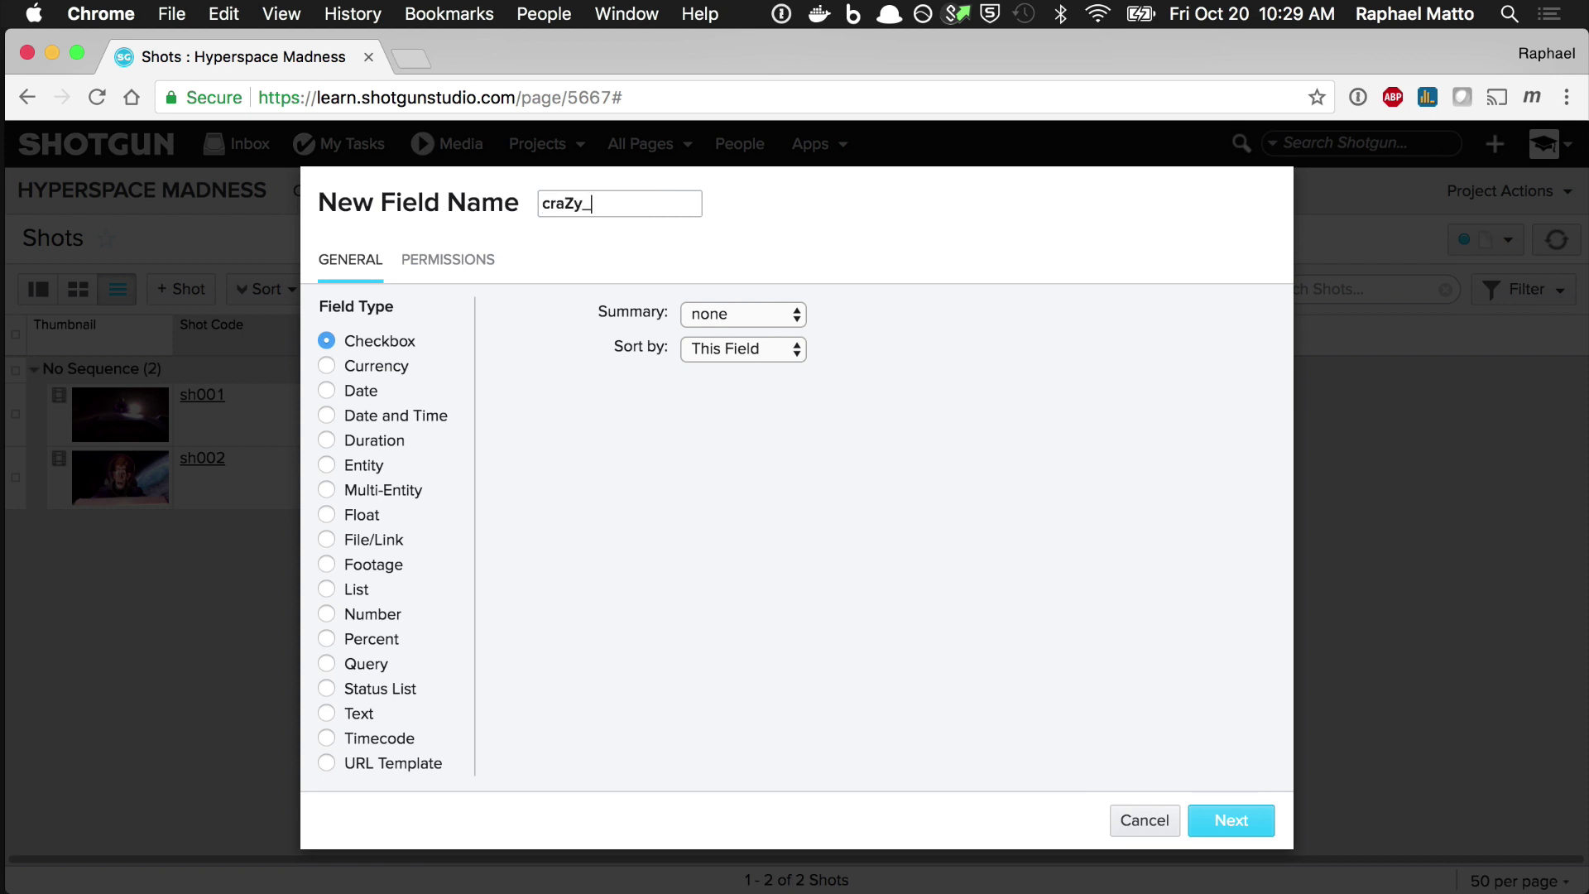
pyautogui.write('-. Ex')
pyautogui.write('Ample')
pyautogui.write('2')
pyautogui.click(1242, 820)
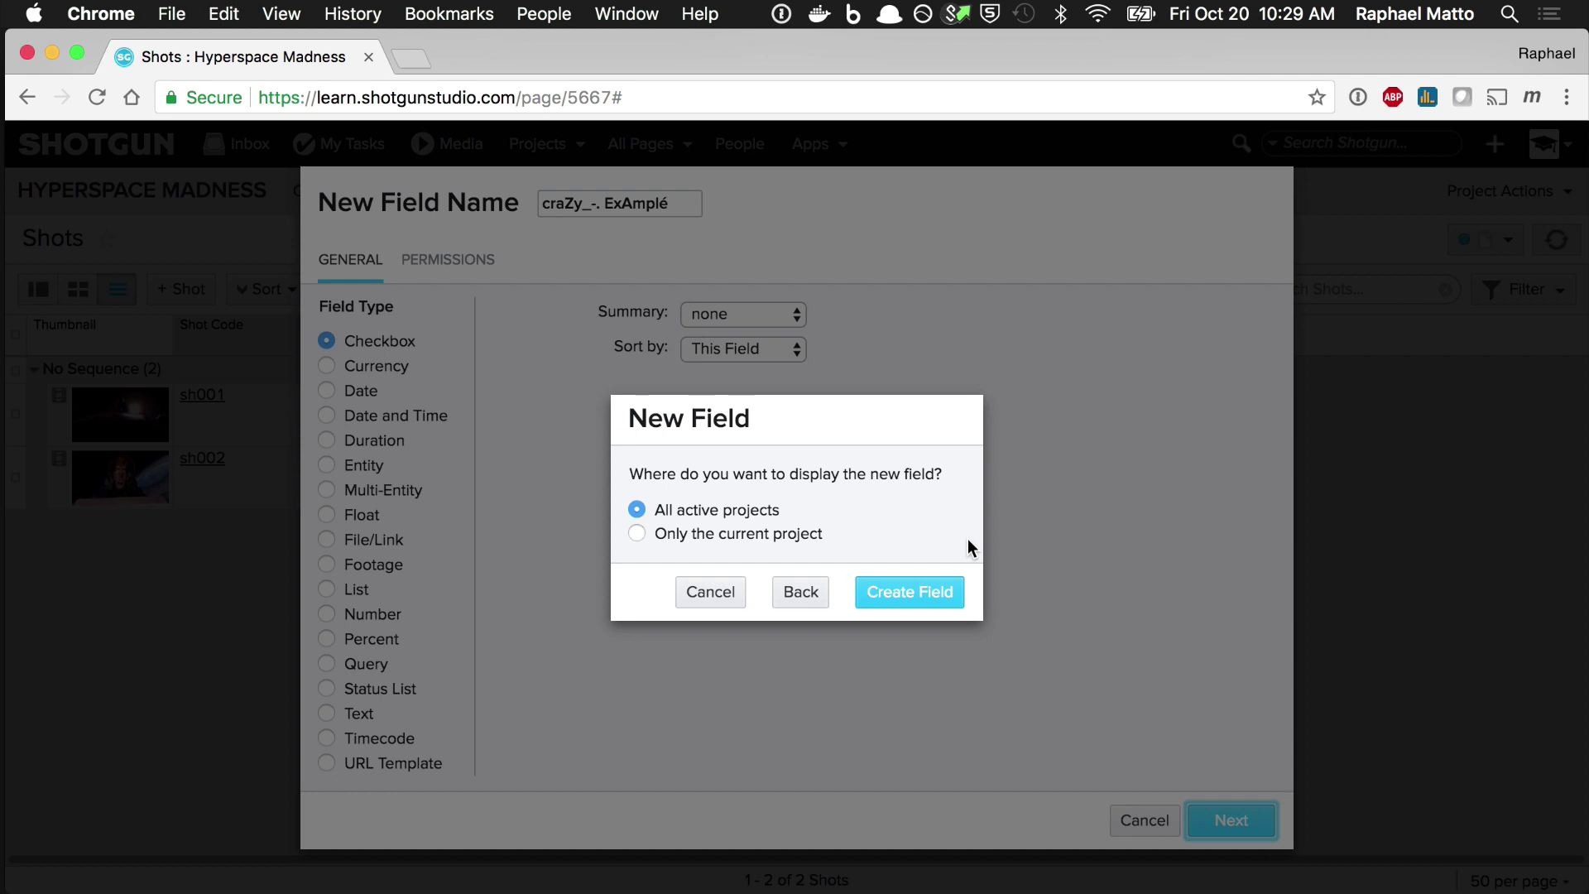
pyautogui.click(912, 594)
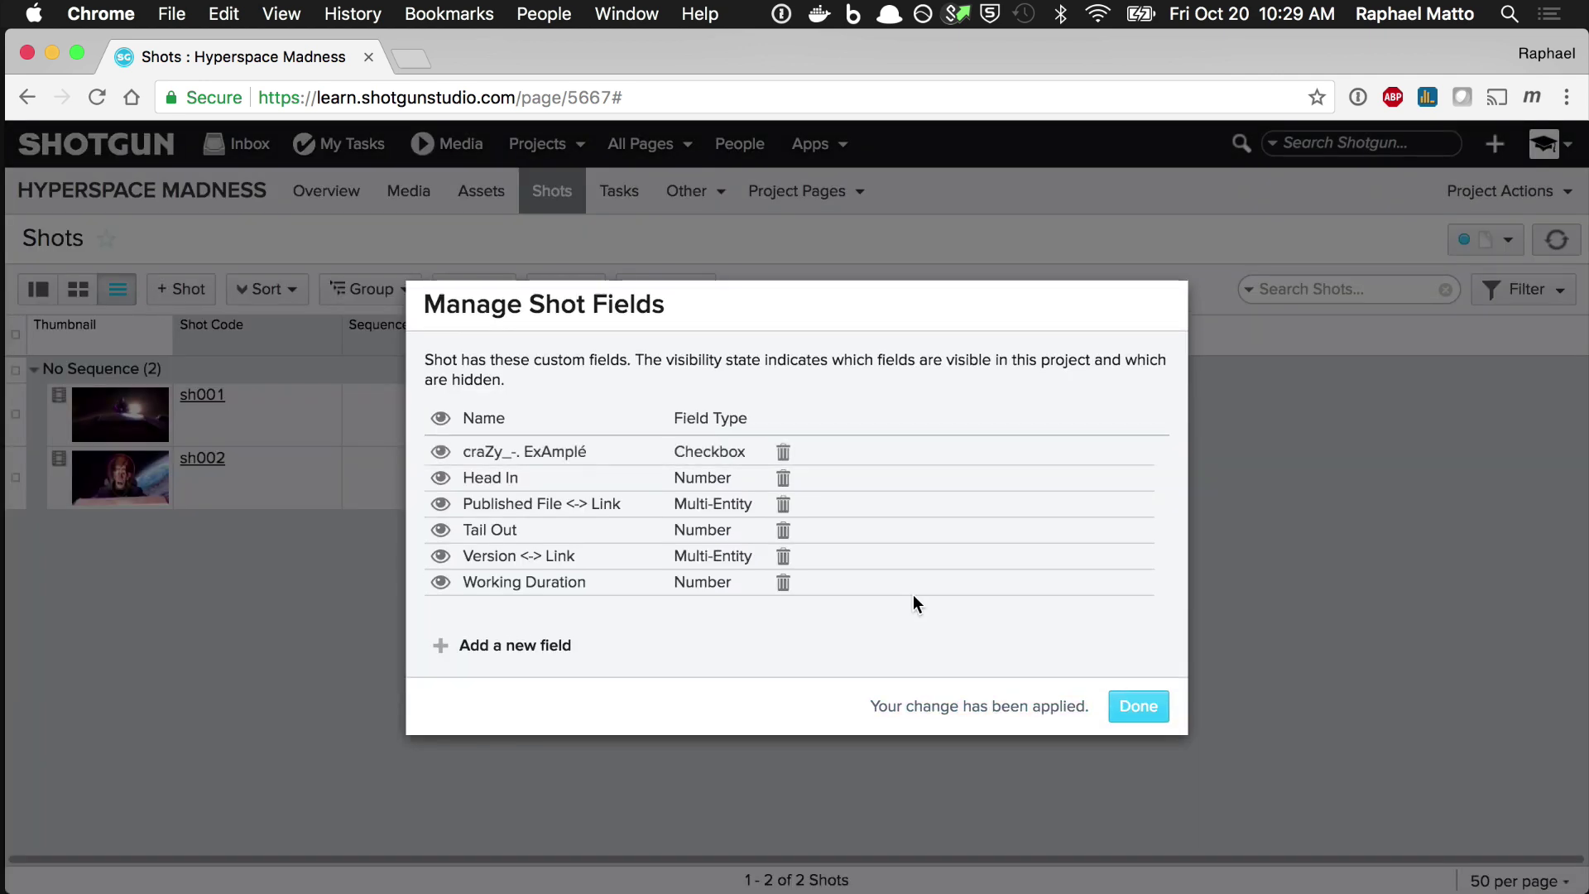
pyautogui.click(1141, 706)
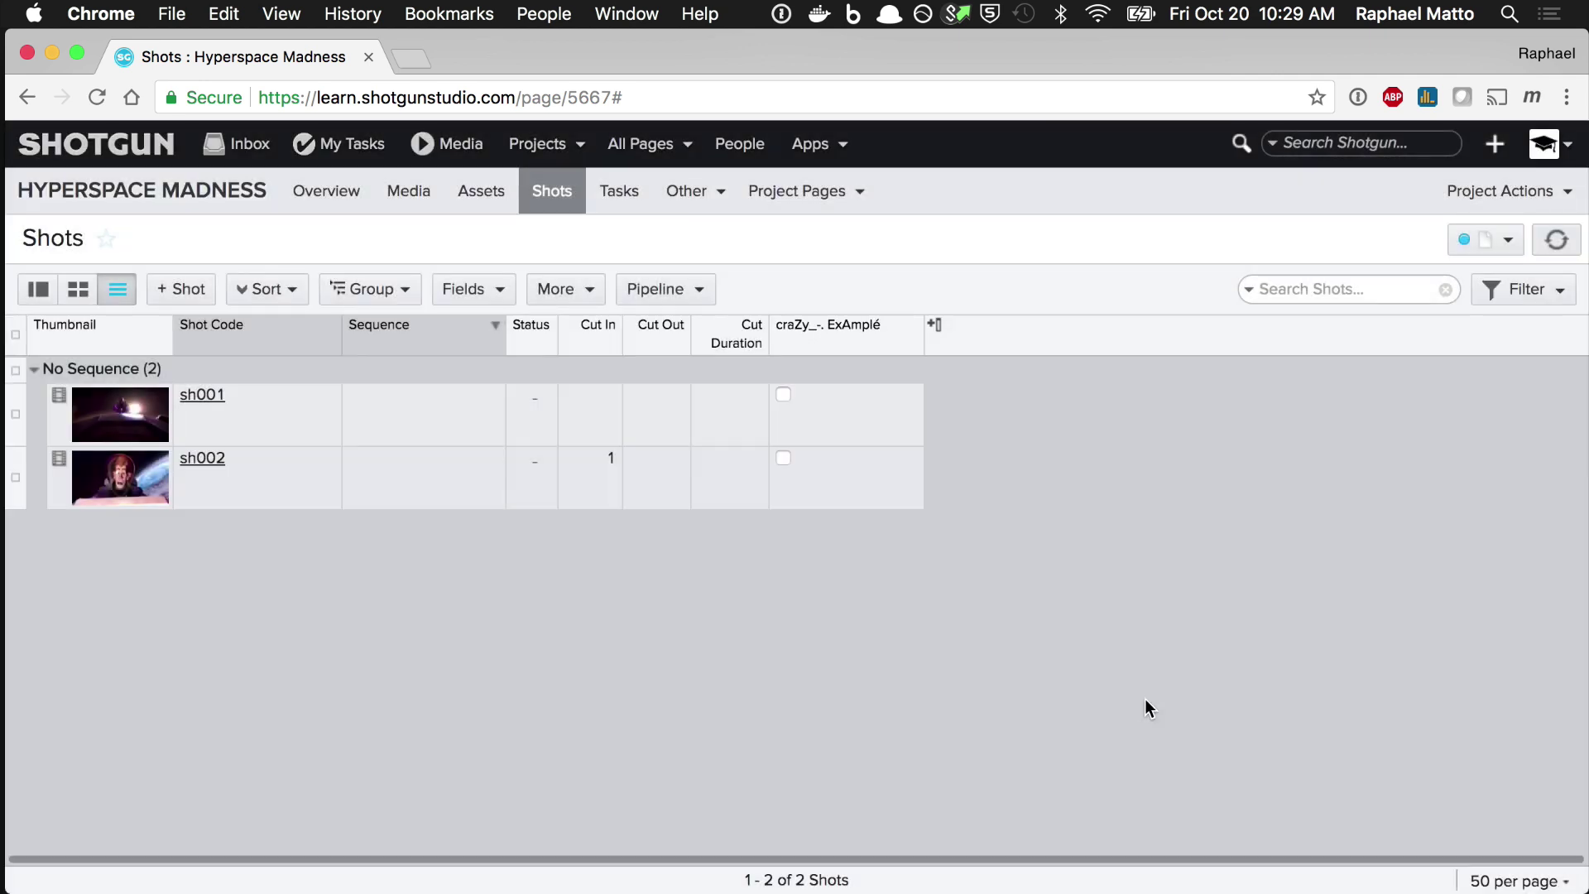
# Inspect the field code in the craZy_-. ExAmplé field's configuration, leaving its settings as they are.
pyautogui.click(865, 332)
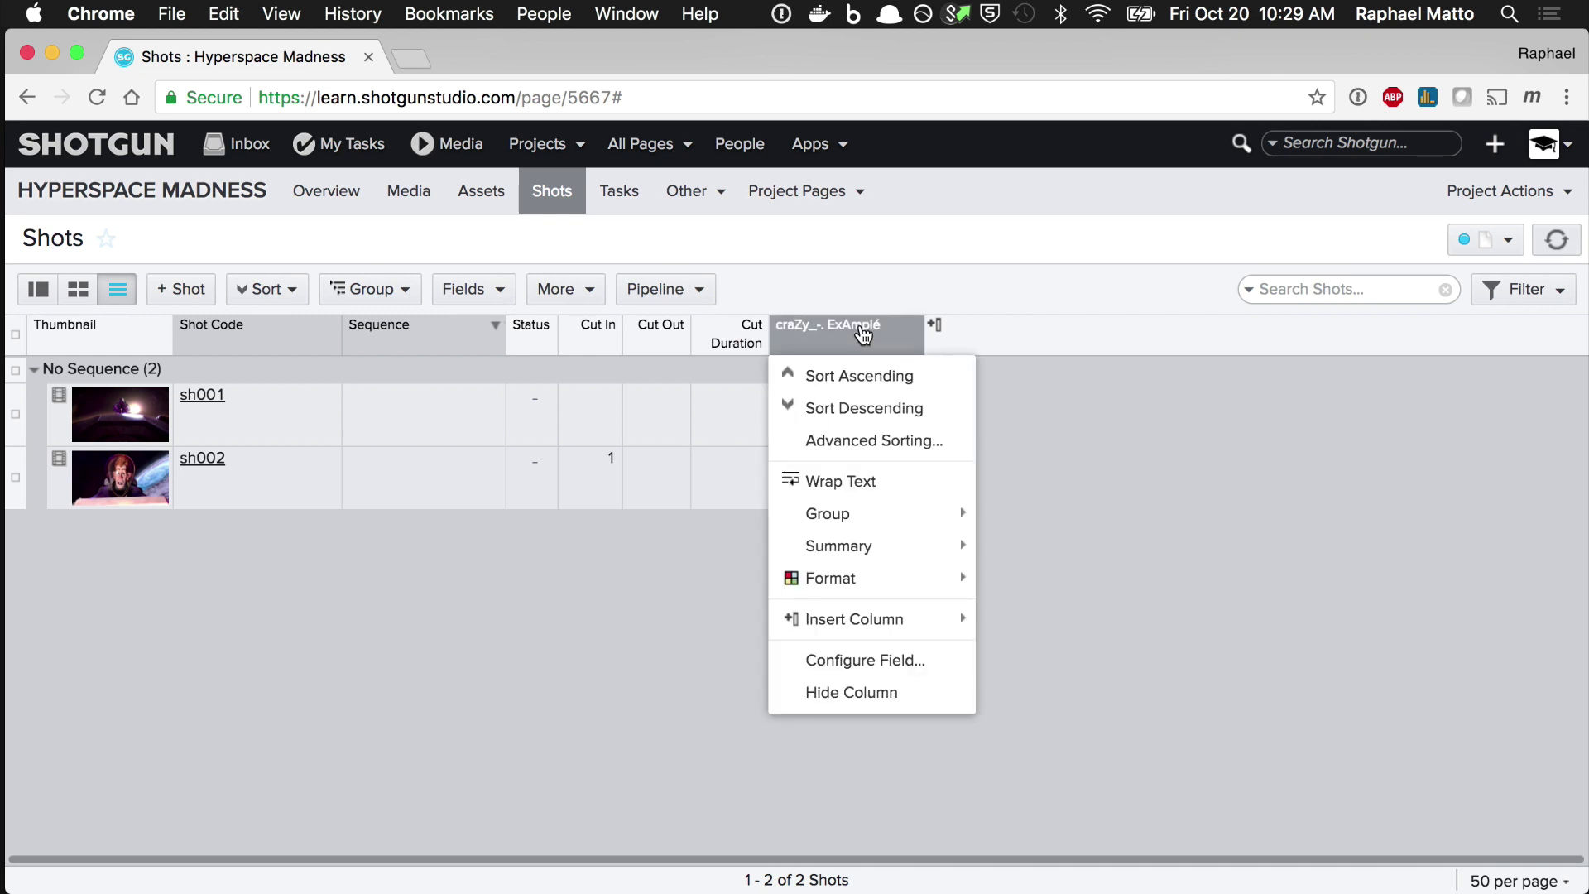
pyautogui.click(893, 662)
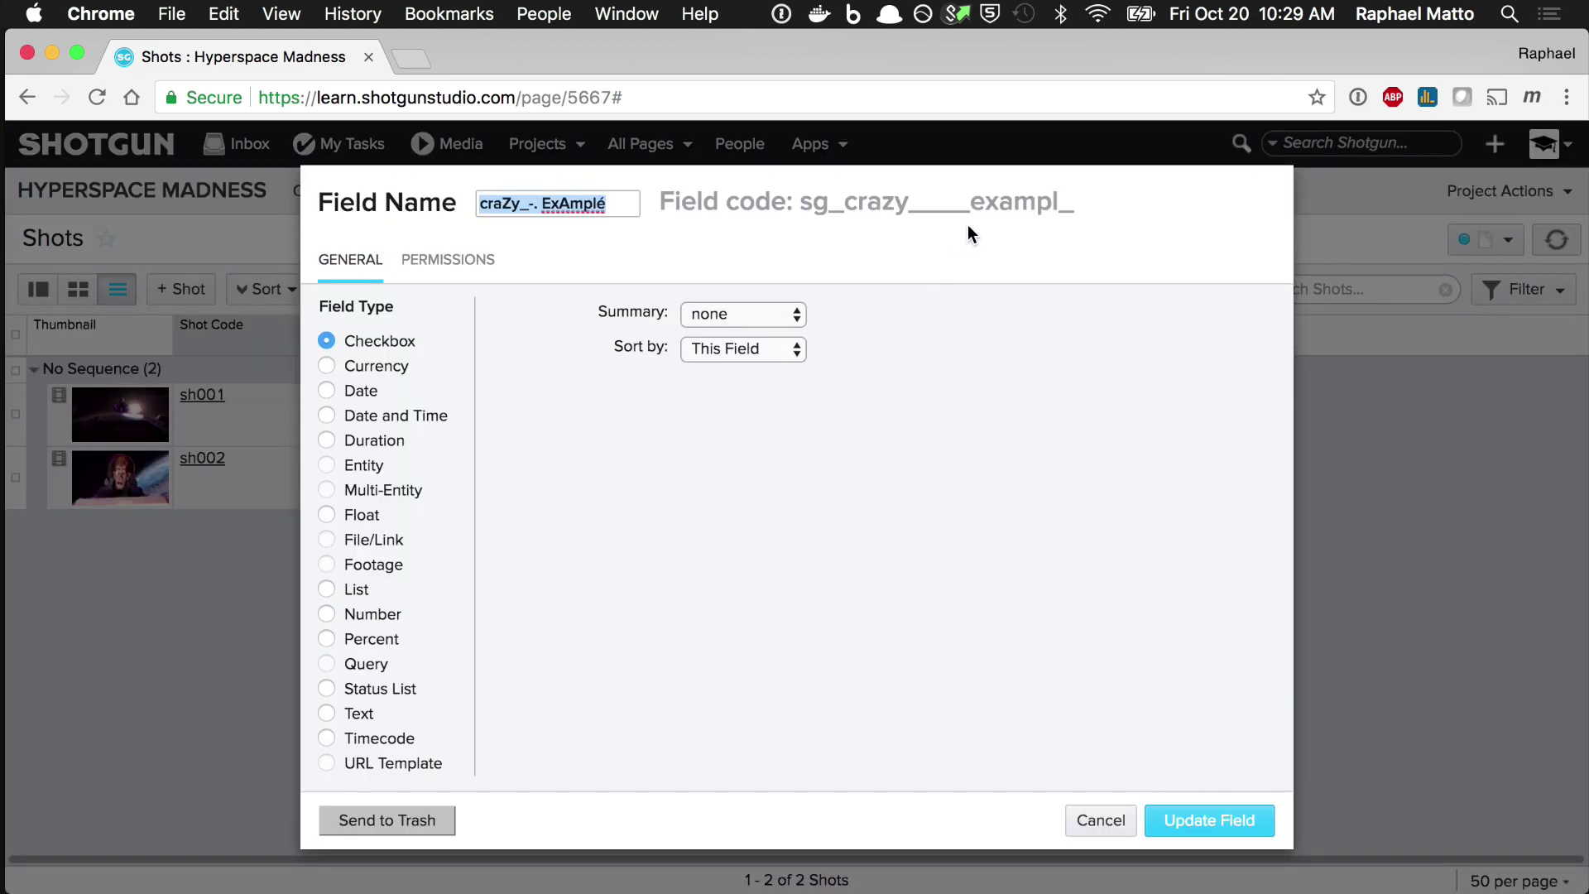
pyautogui.doubleClick(1007, 202)
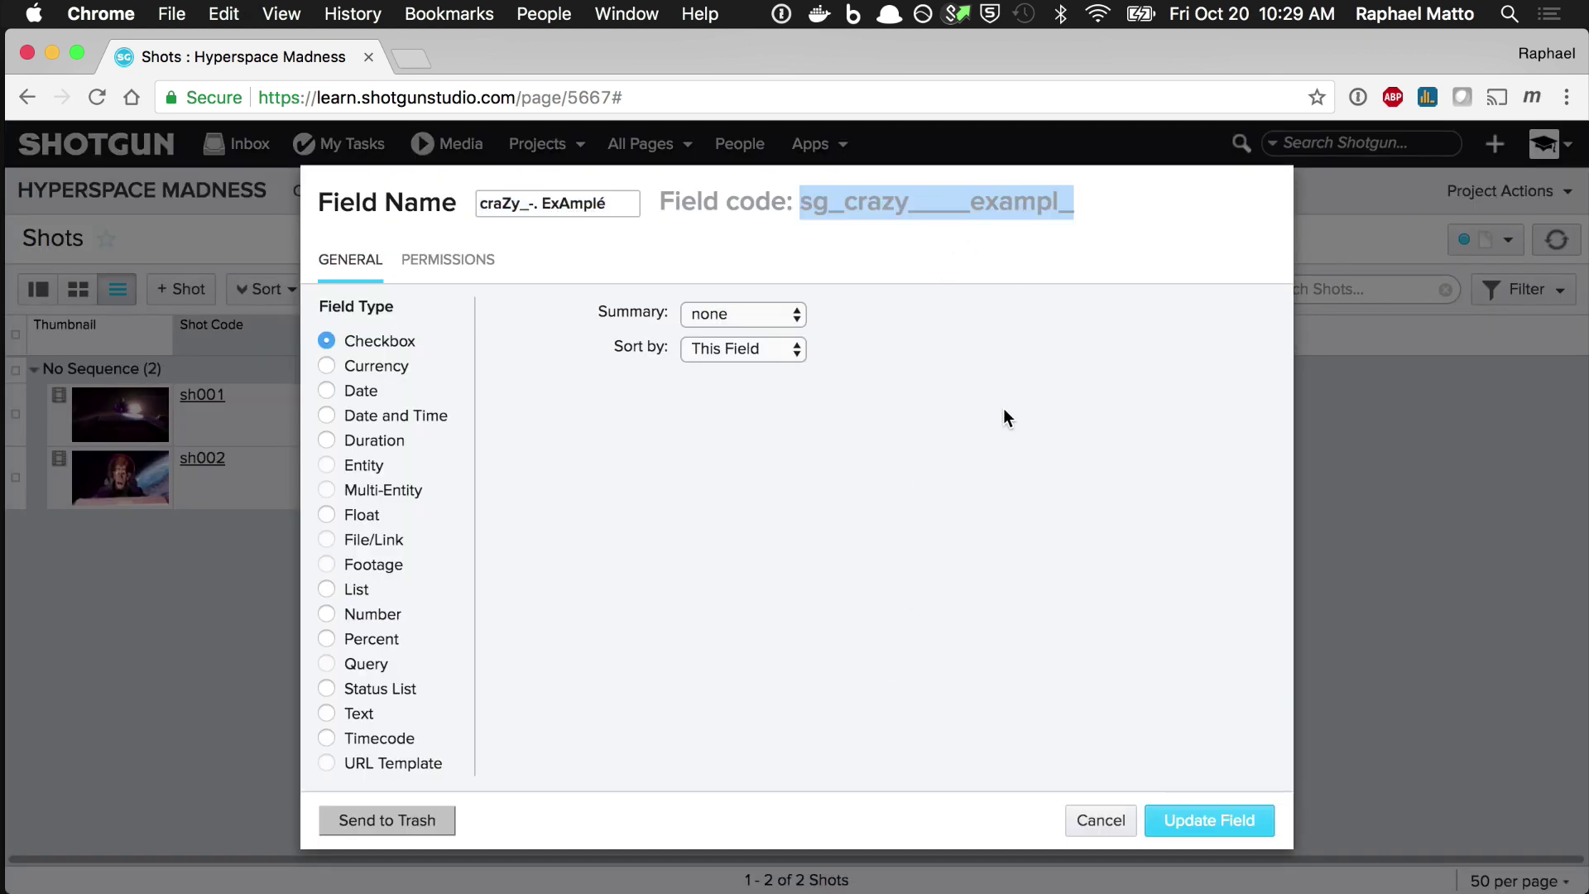
pyautogui.click(1097, 819)
# Switch to Terminal and query Shot id 1181 with sg.find_one, returning "code" and "sg_crazy____exampl_".
pyautogui.press('super+Tab')
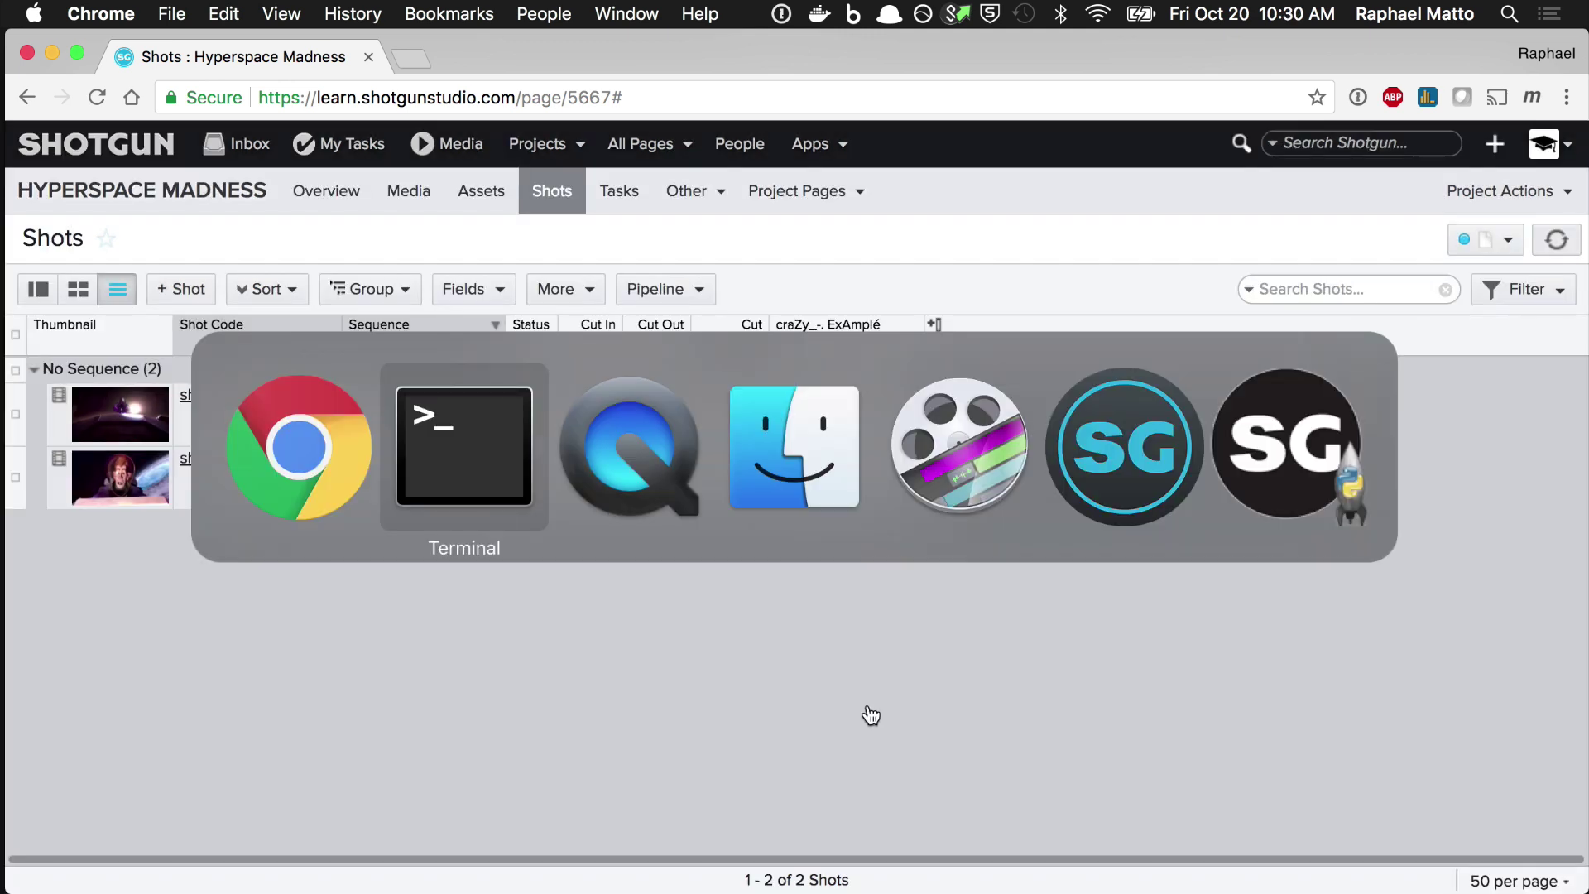
pyautogui.write('sg.find_one("Shot", ')
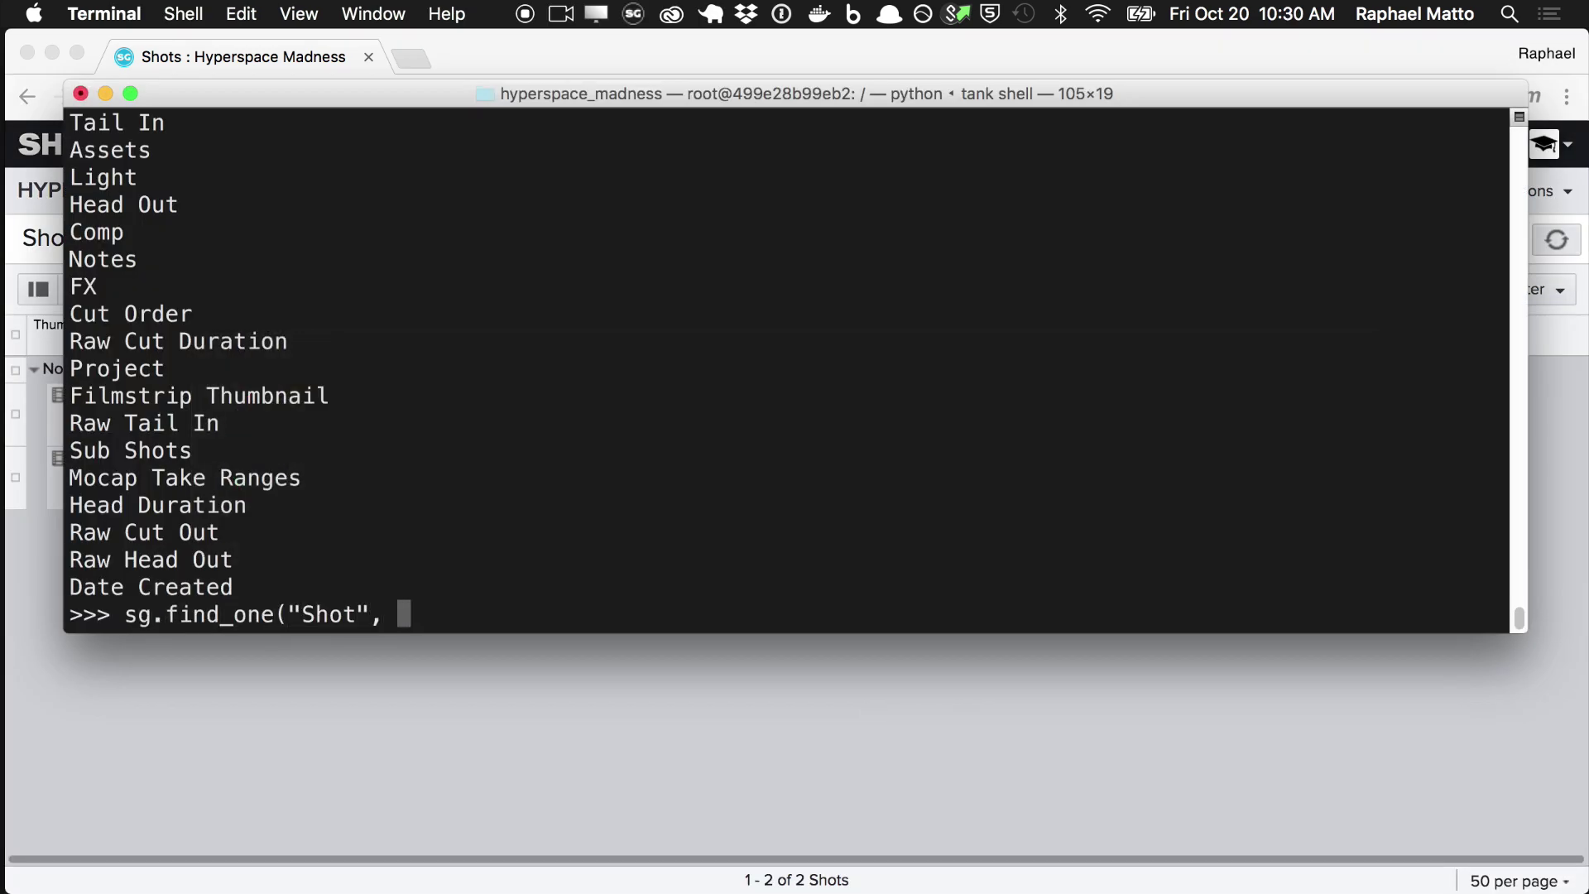
pyautogui.write('[["id", "is", 1181]], ["')
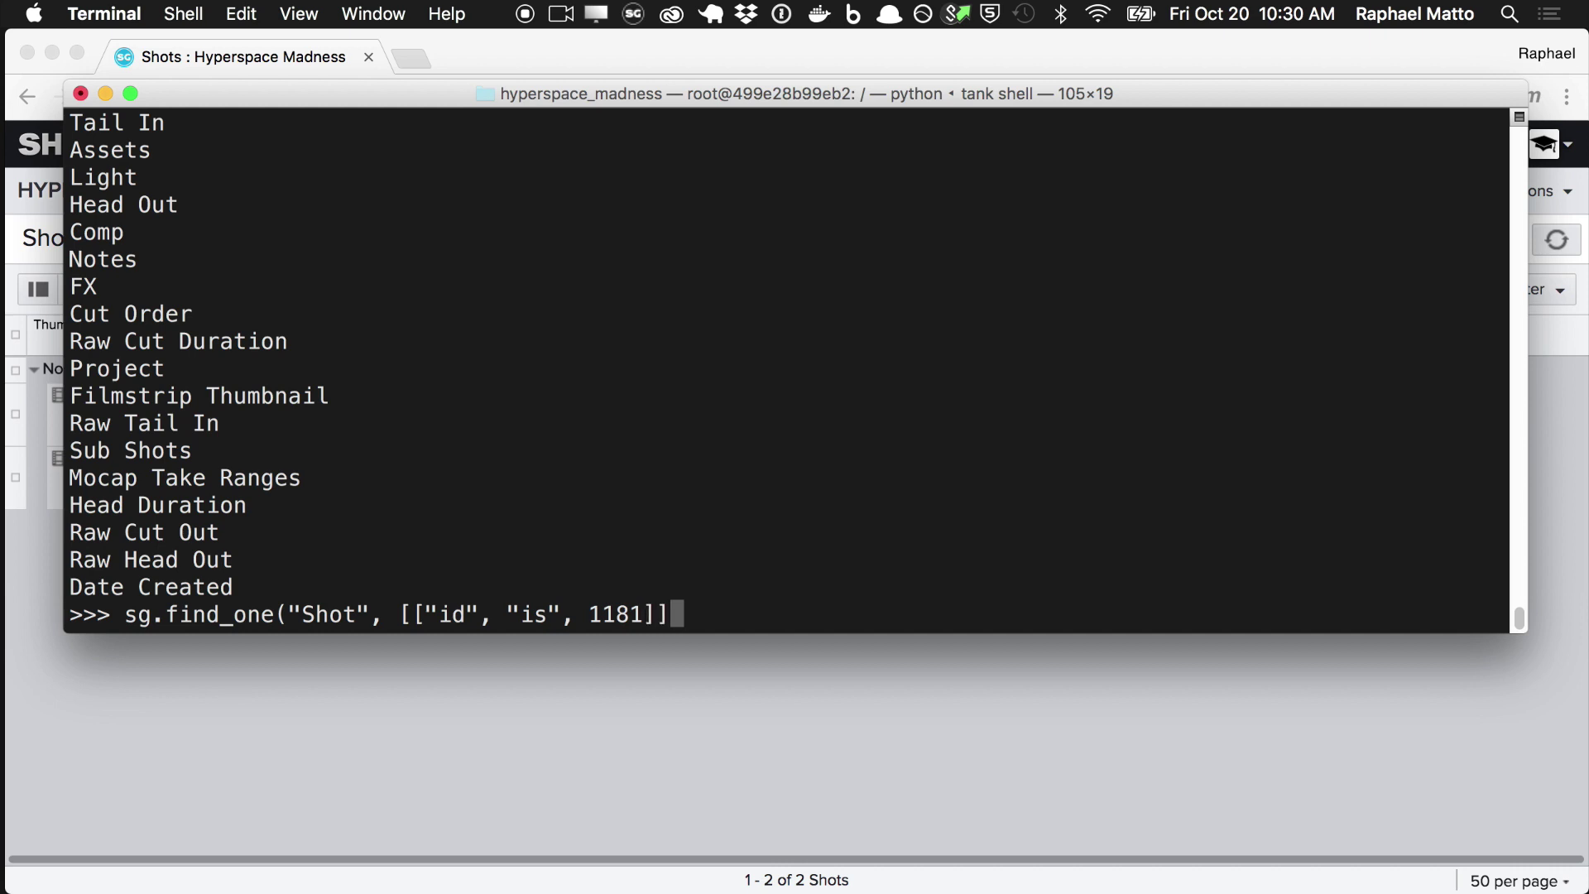
pyautogui.write('code", "sg_crazy____exampl_"')
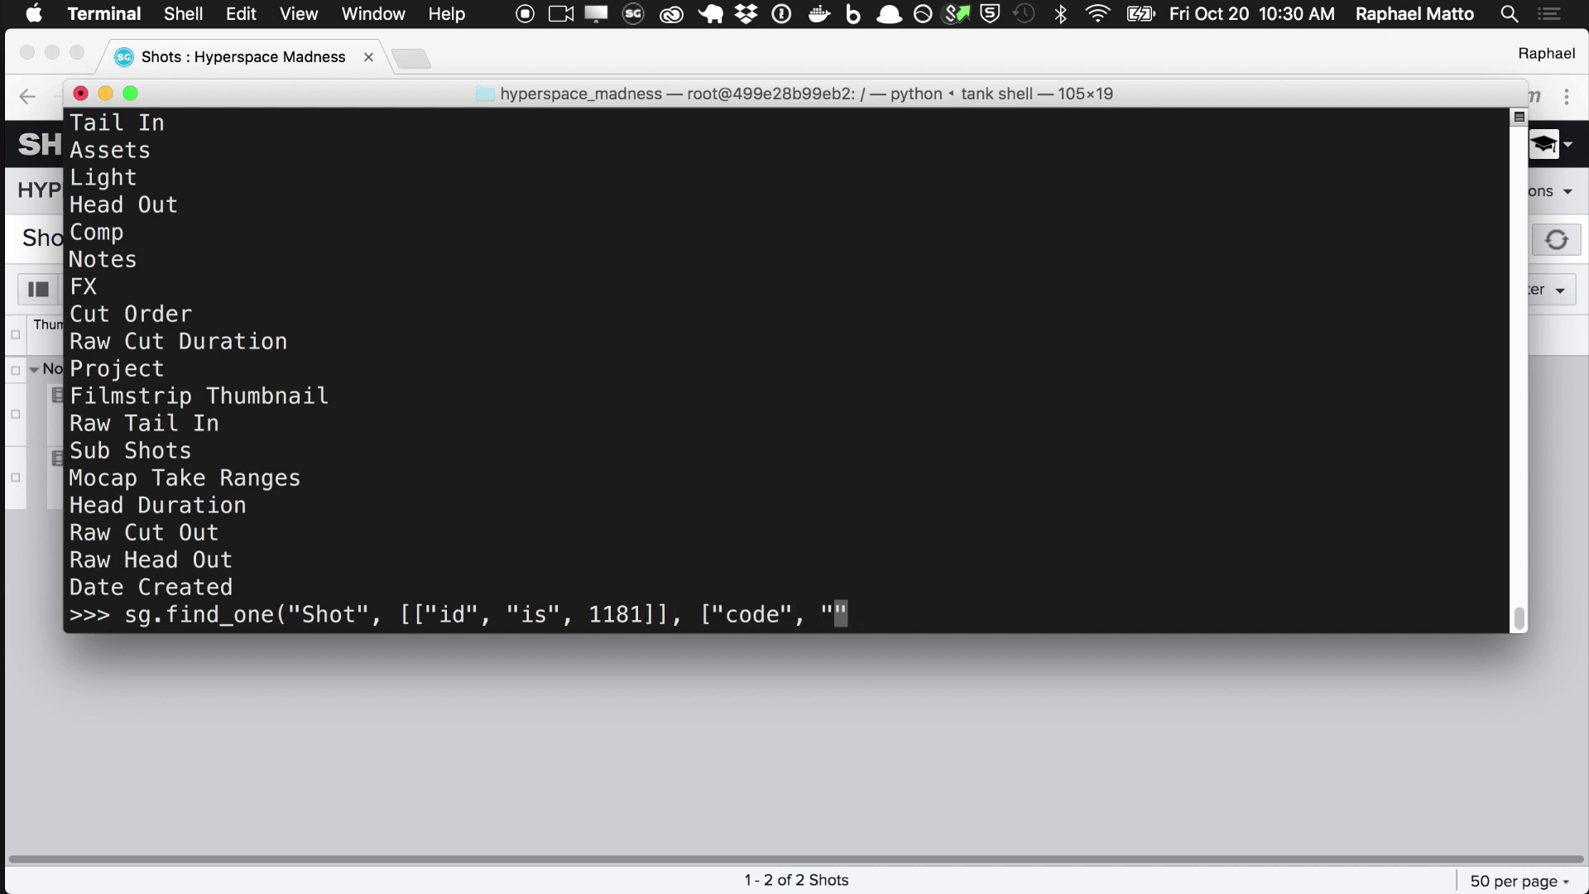
pyautogui.write('])')
pyautogui.press('Return')
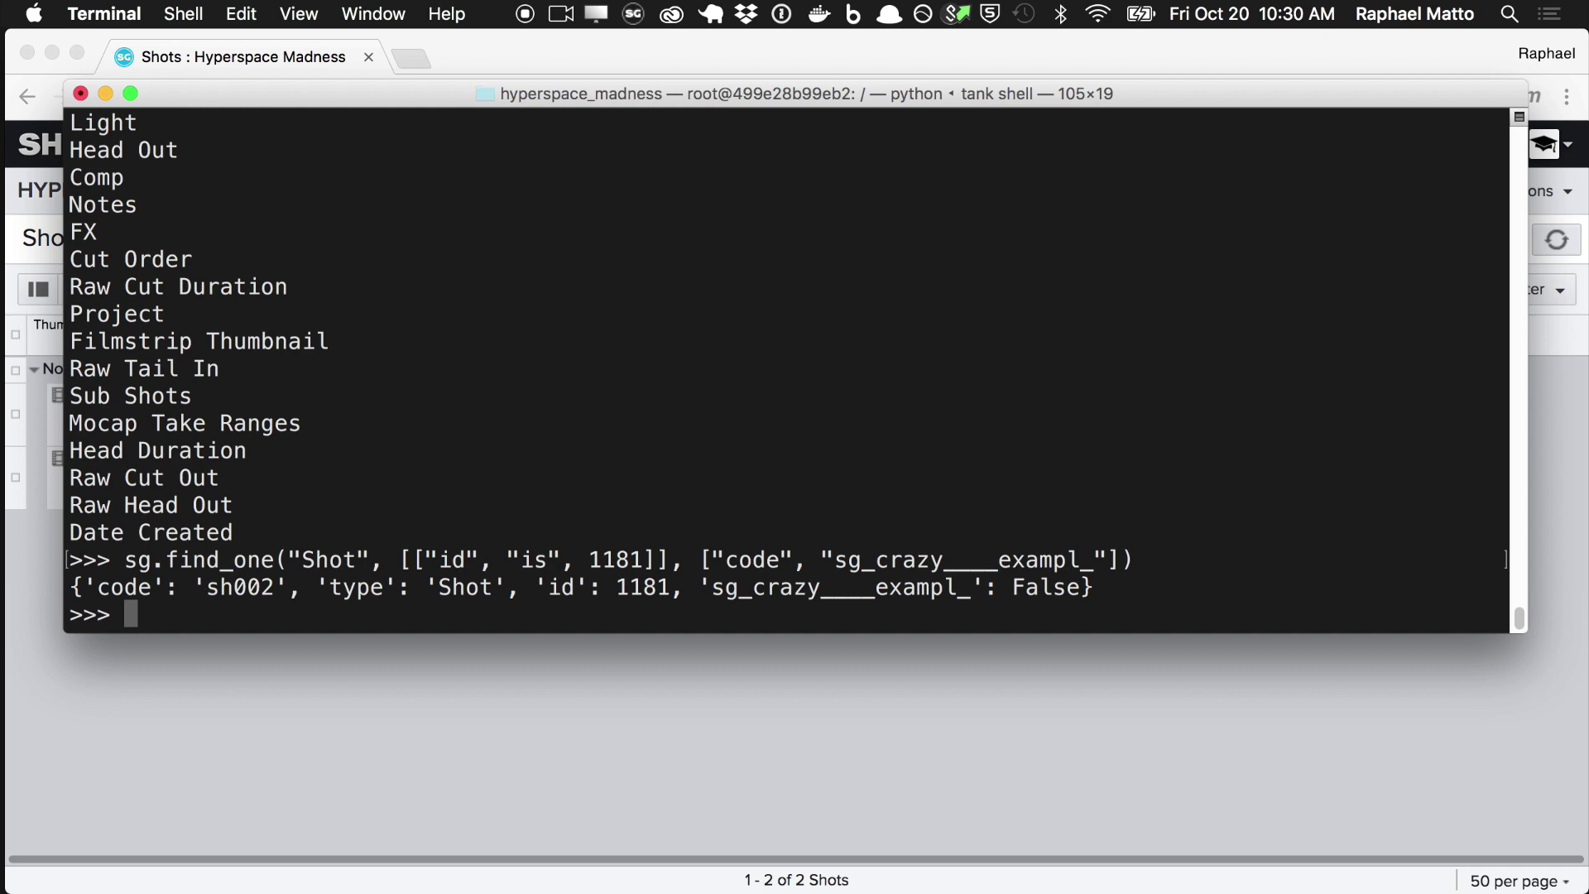
# Switch back to Chrome, open the site-wide Fields admin page and search its fields for "crazy".
pyautogui.press('super+Tab')
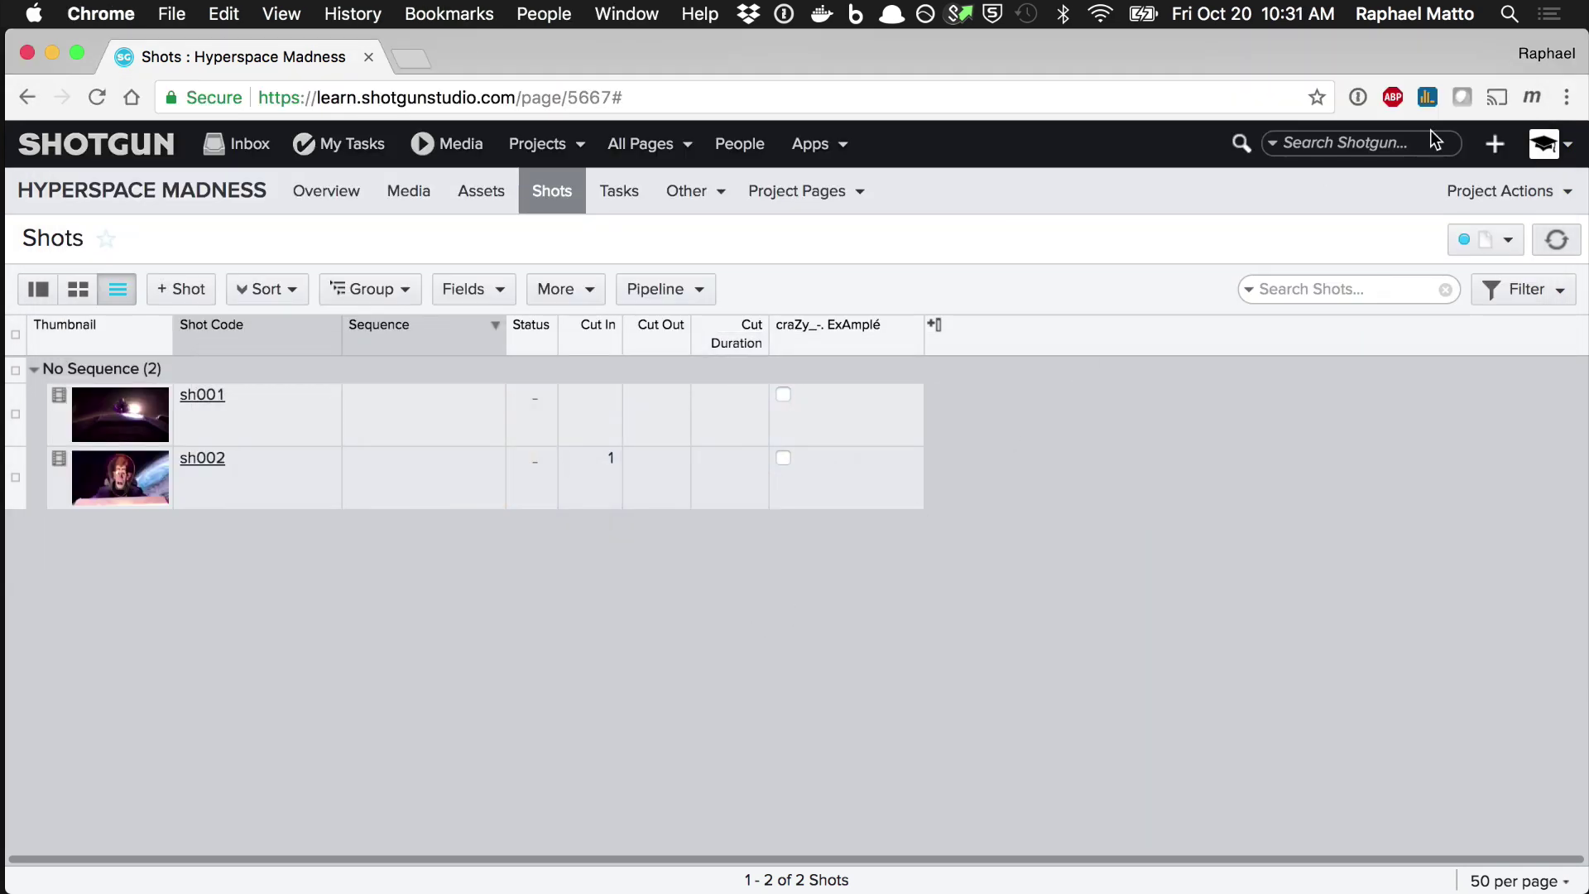
pyautogui.click(1545, 144)
pyautogui.click(1480, 566)
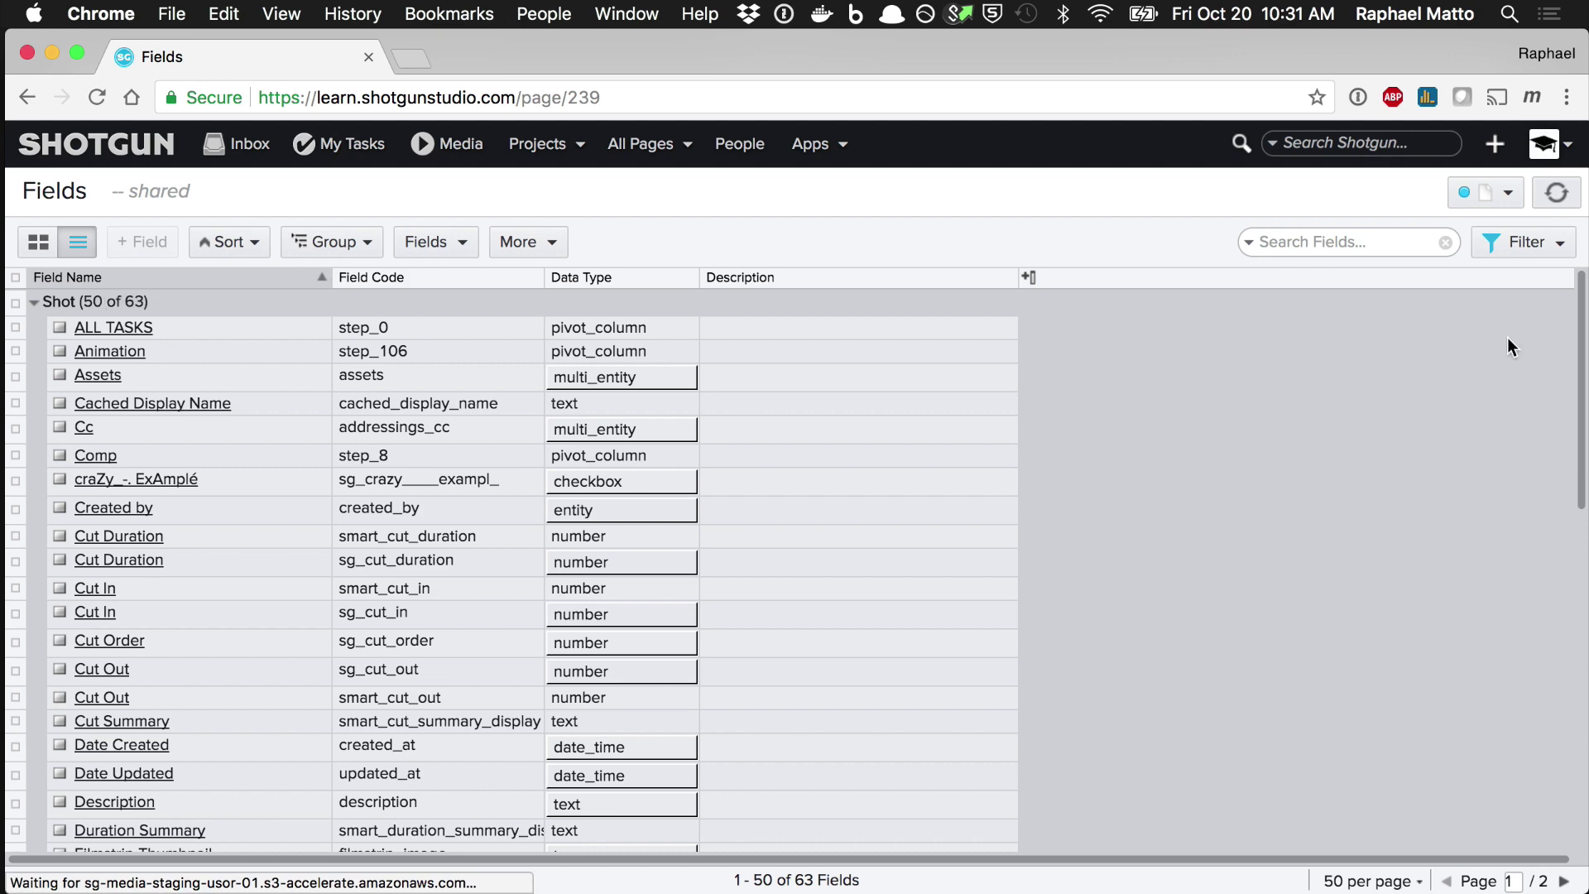
pyautogui.click(1533, 244)
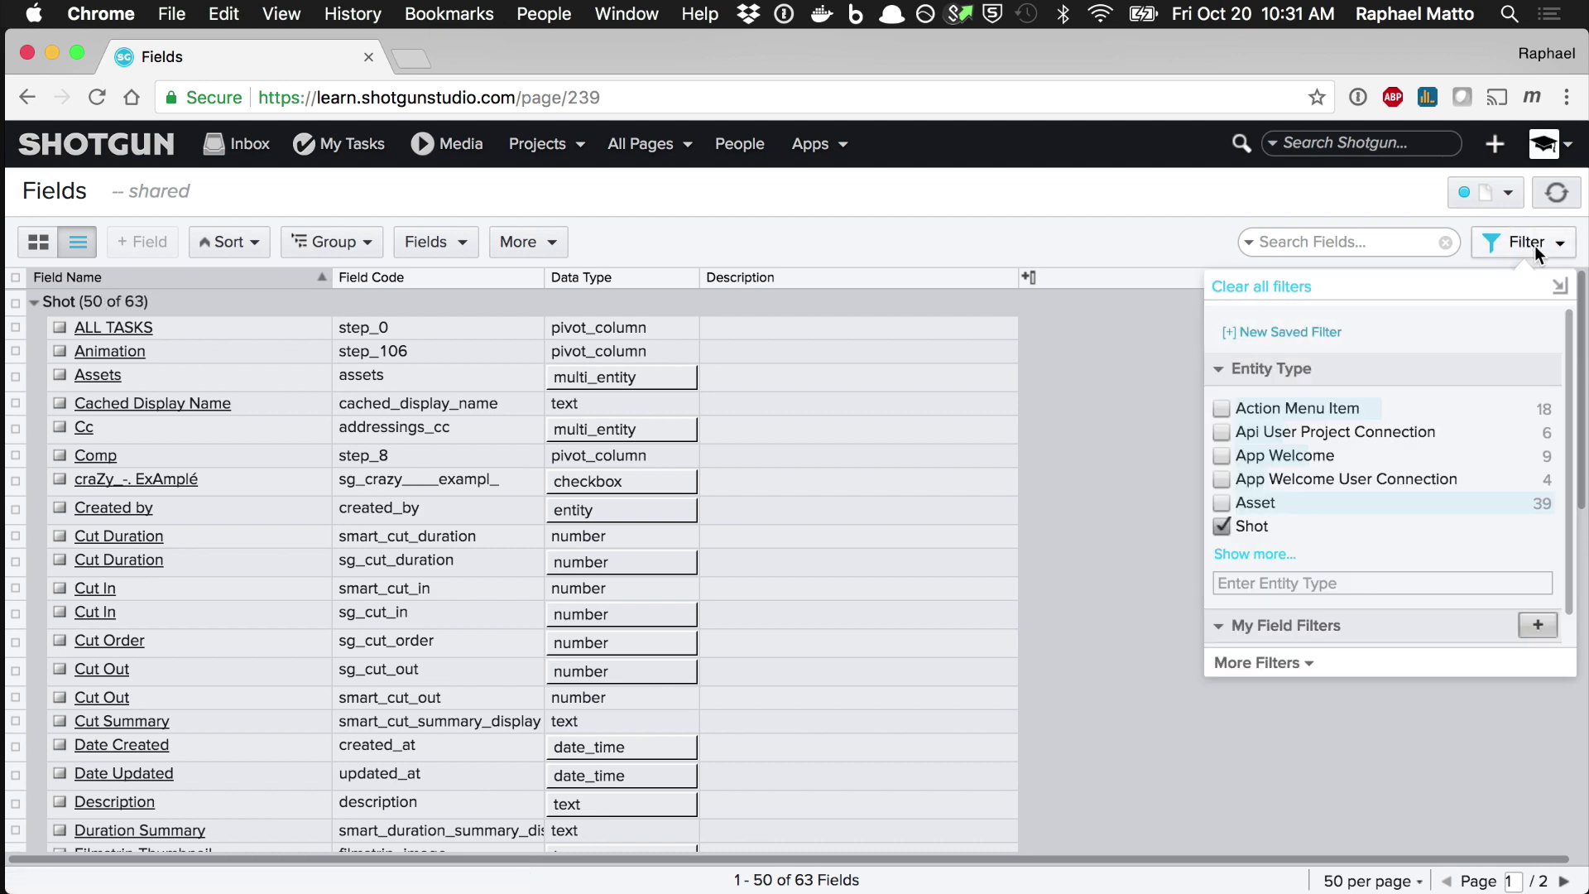
pyautogui.click(1340, 240)
pyautogui.write('crazy')
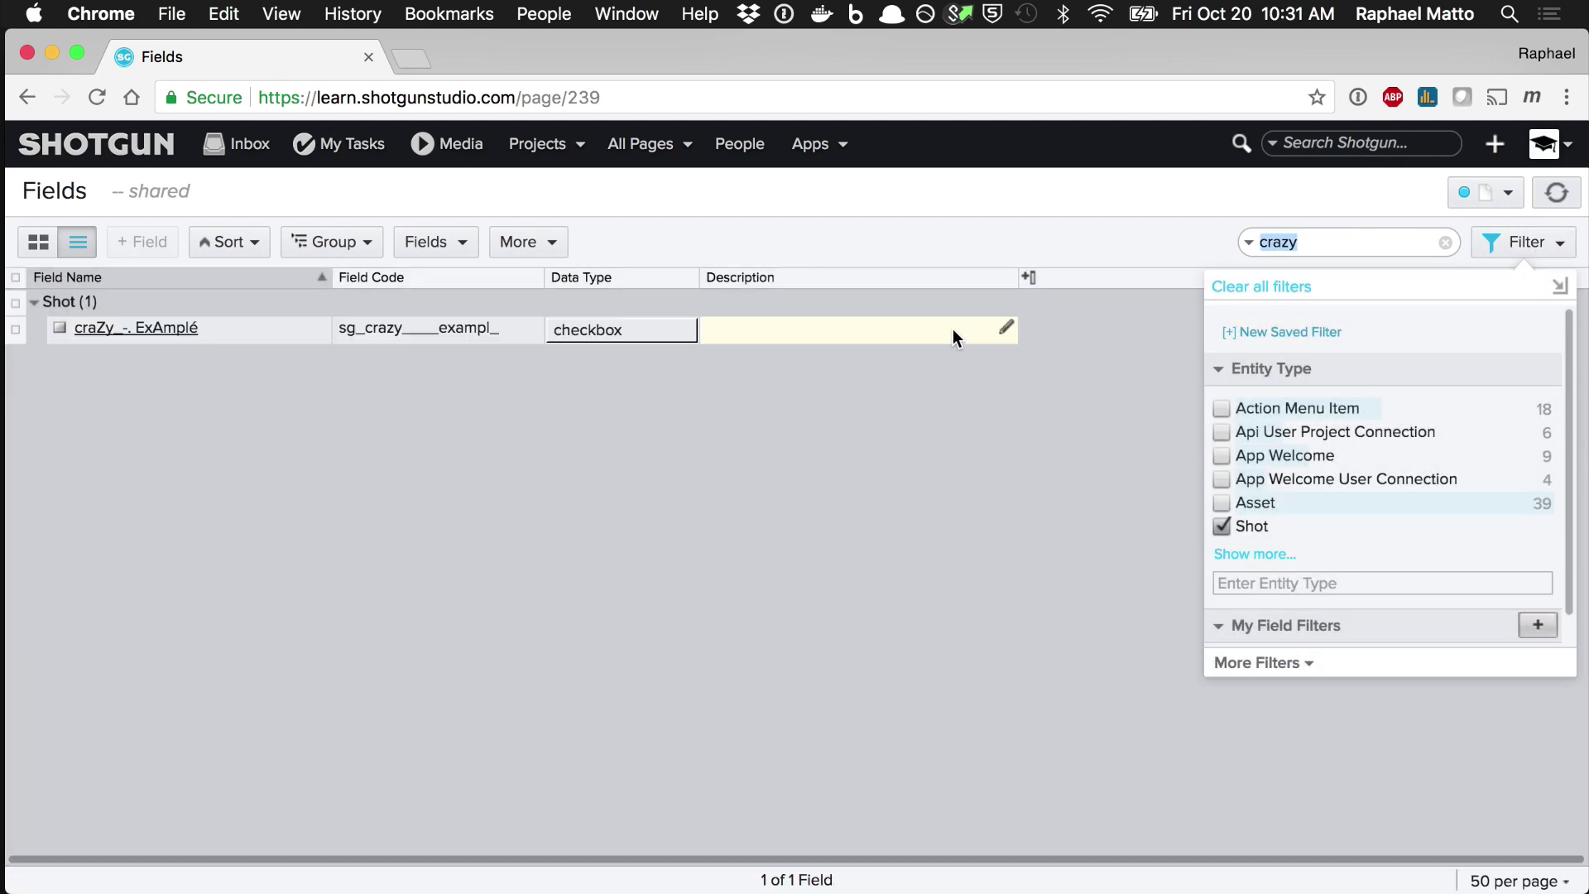
# Set the craZy_-. ExAmplé field's description to "Teacher created this field on 10/20/17 to demo field creation. Feel free to delete at any time.".
pyautogui.click(953, 331)
pyautogui.write('Teacher created this field')
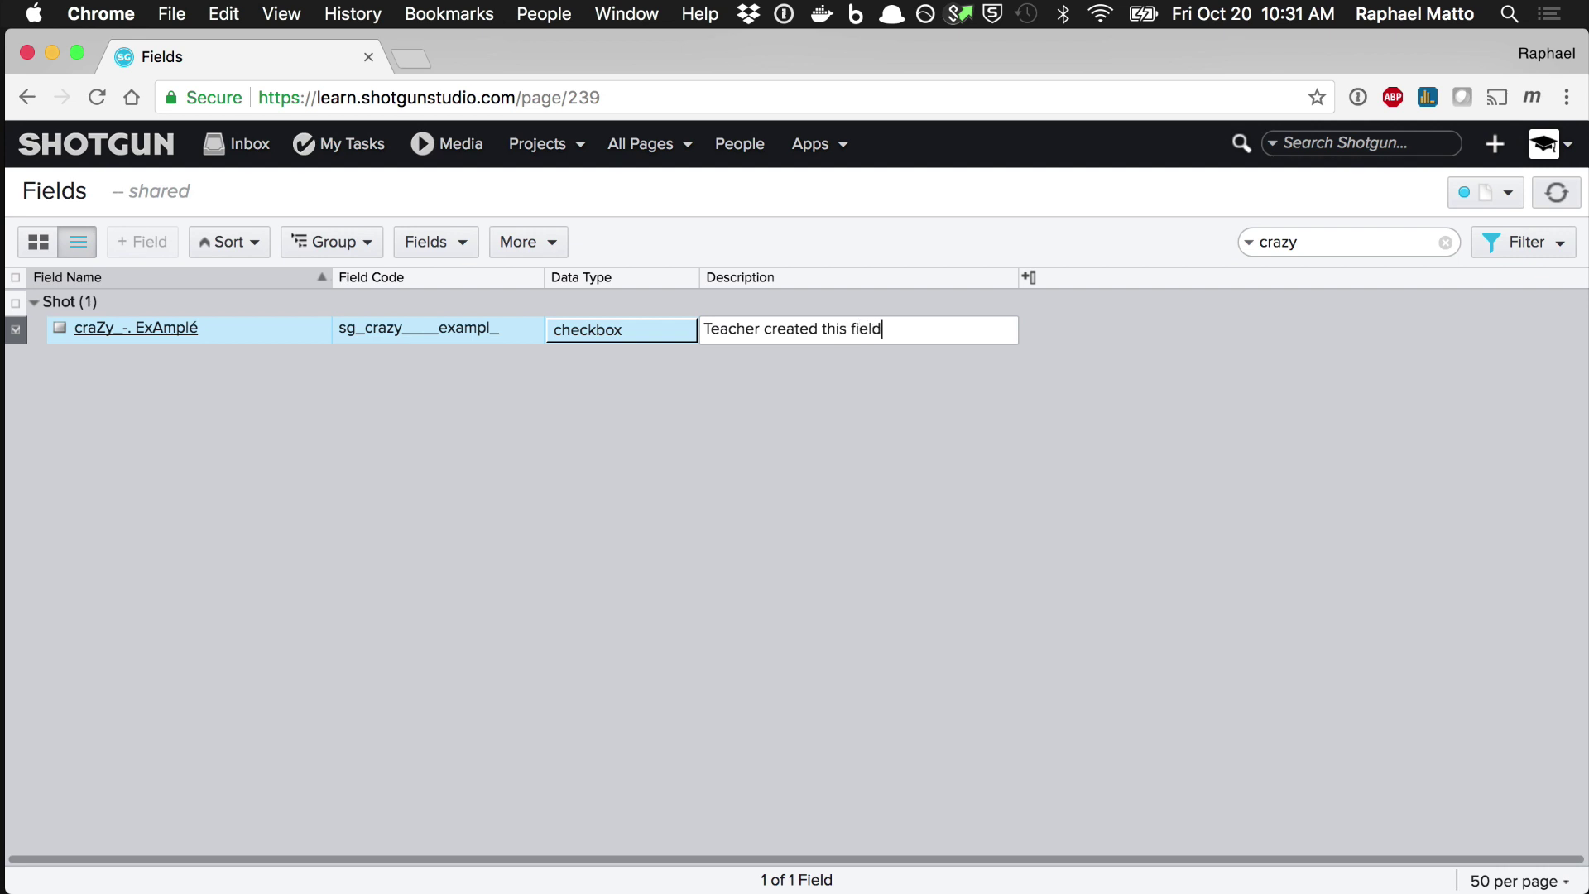
pyautogui.write(' on 10/20/17 to de')
pyautogui.write('mo field creation. Feel free to delete ')
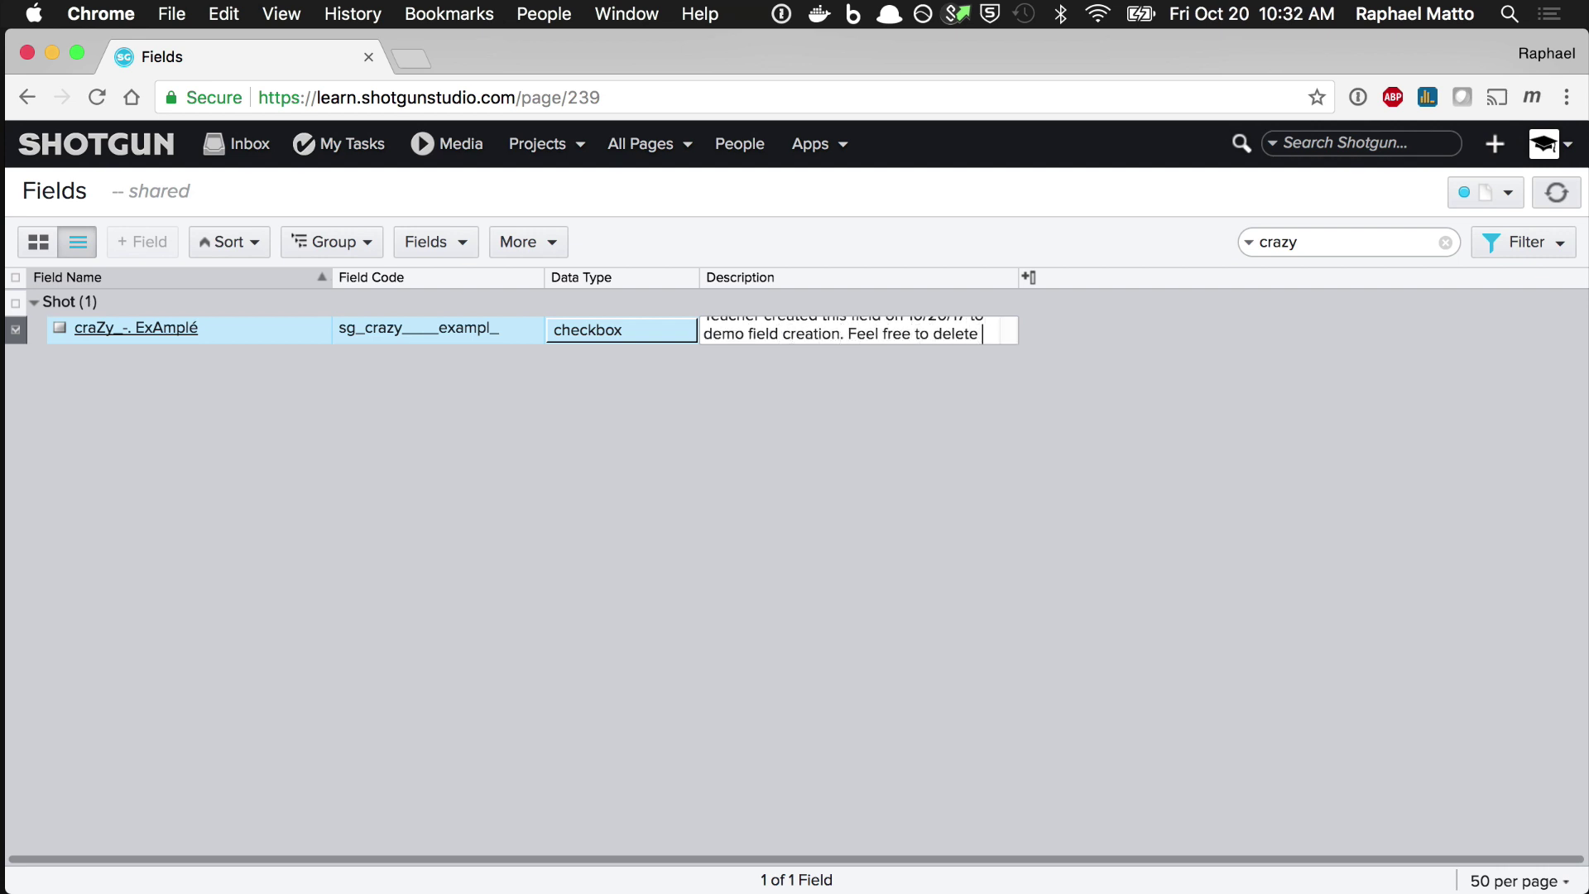
pyautogui.write('at any time.')
pyautogui.press('Tab')
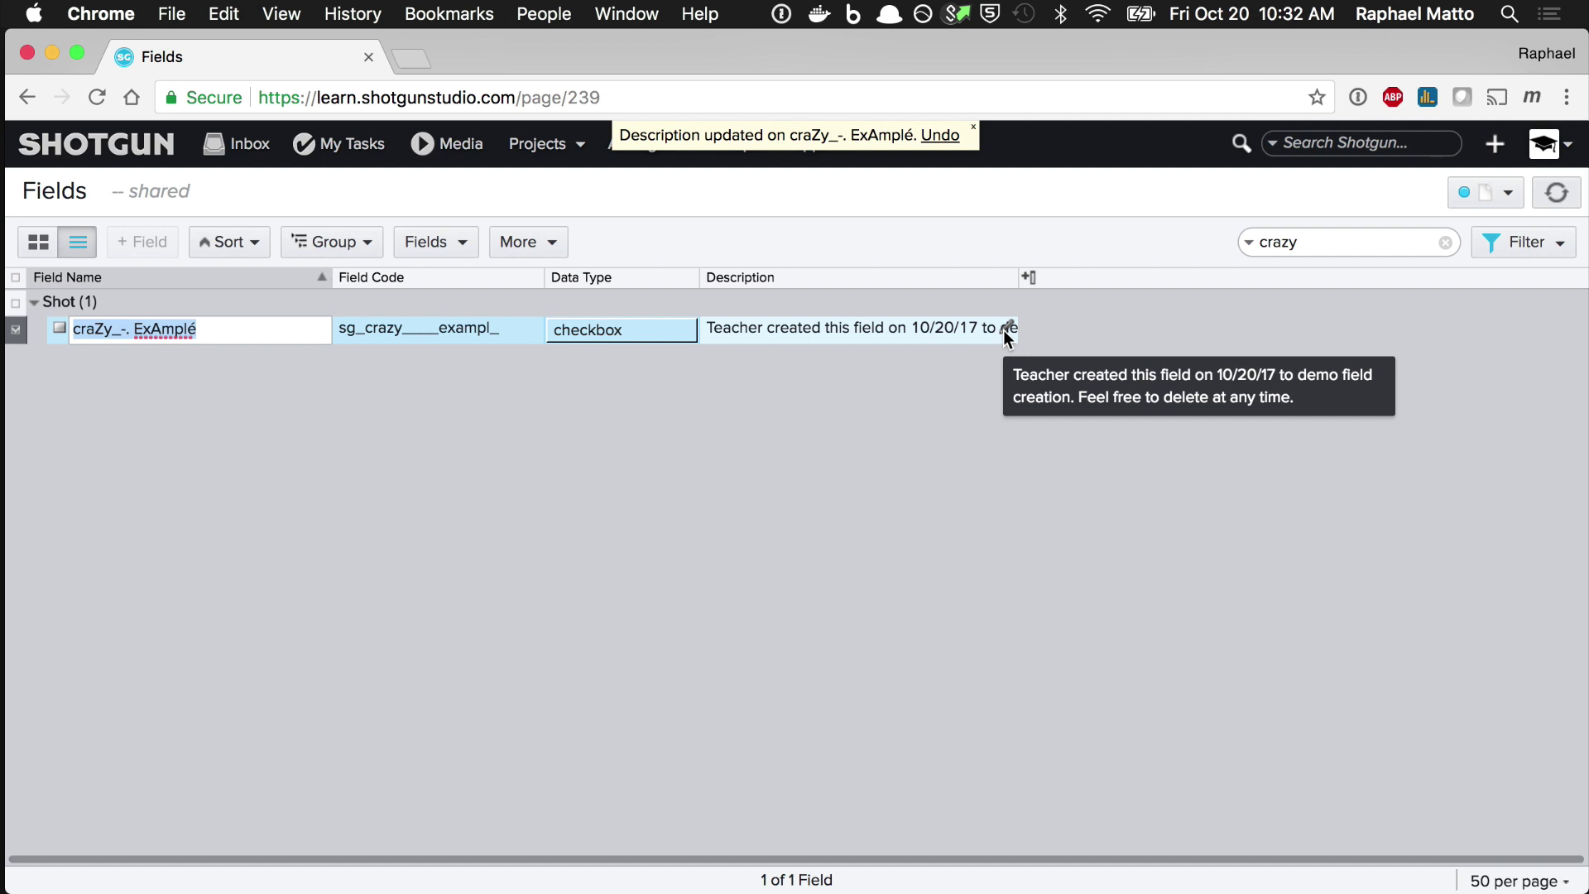
# Return to the Hyperspace Madness project's Shots page and send the craZy_-. ExAmplé field to the trash.
pyautogui.click(572, 145)
pyautogui.moveTo(604, 232)
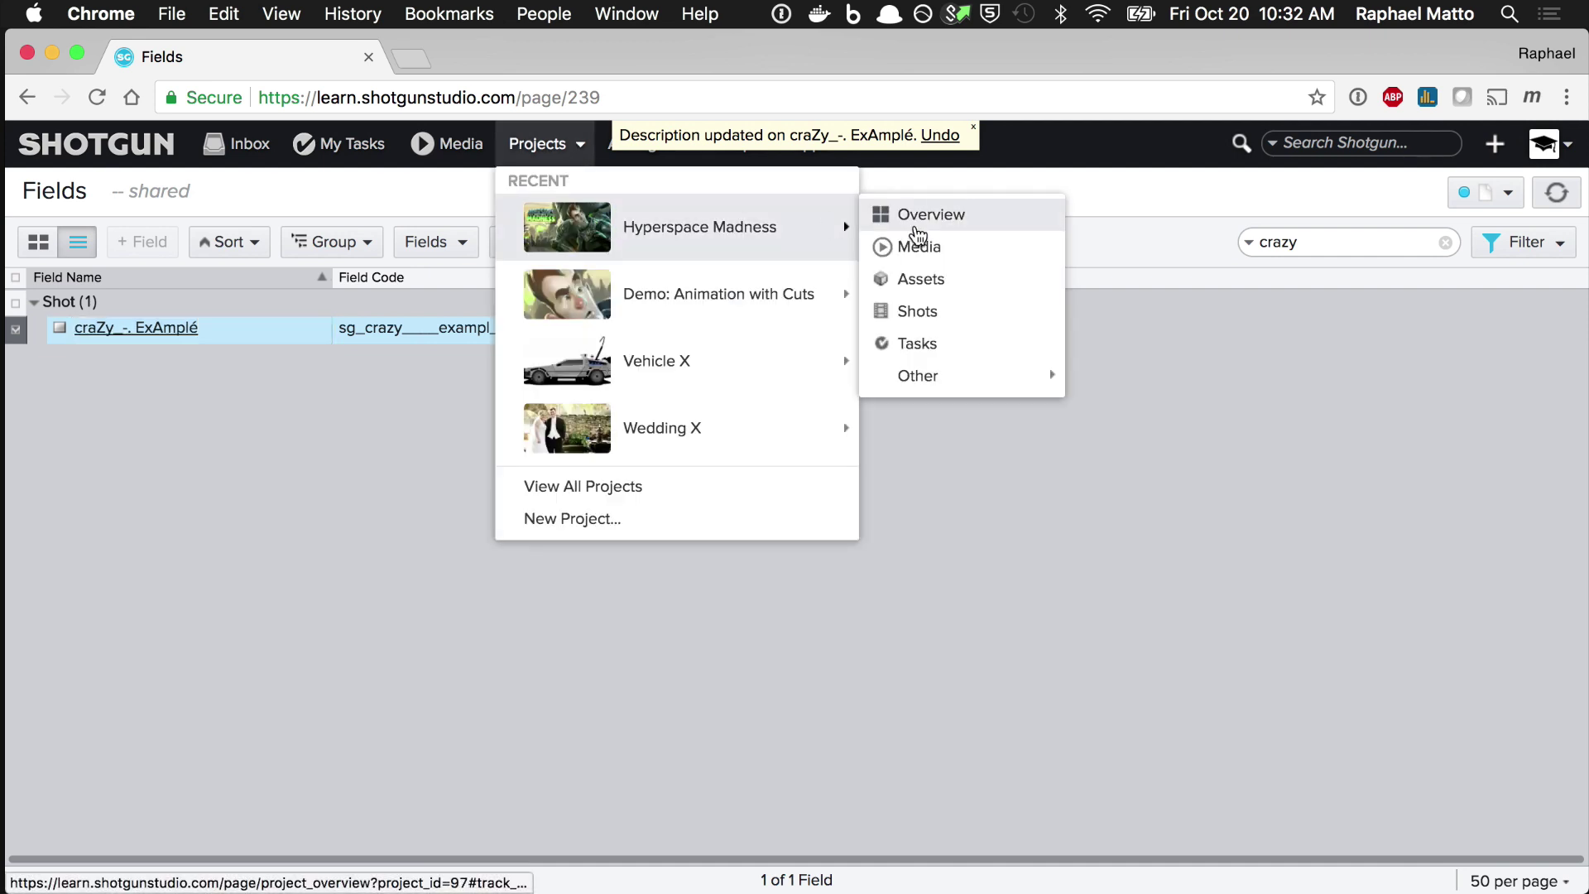
pyautogui.click(940, 314)
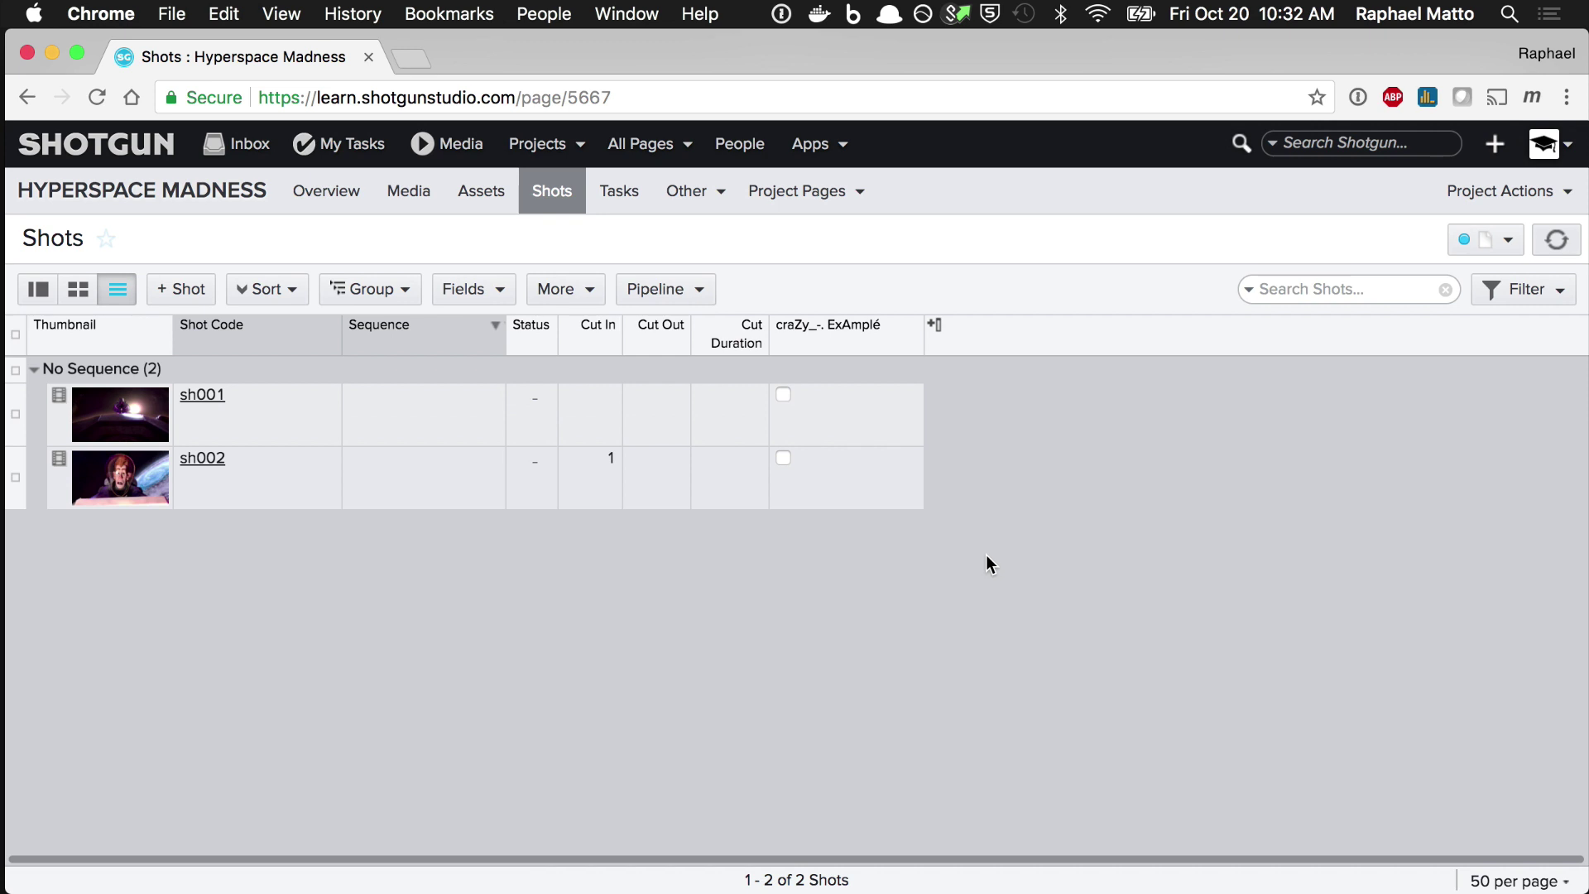
pyautogui.click(873, 326)
pyautogui.click(866, 655)
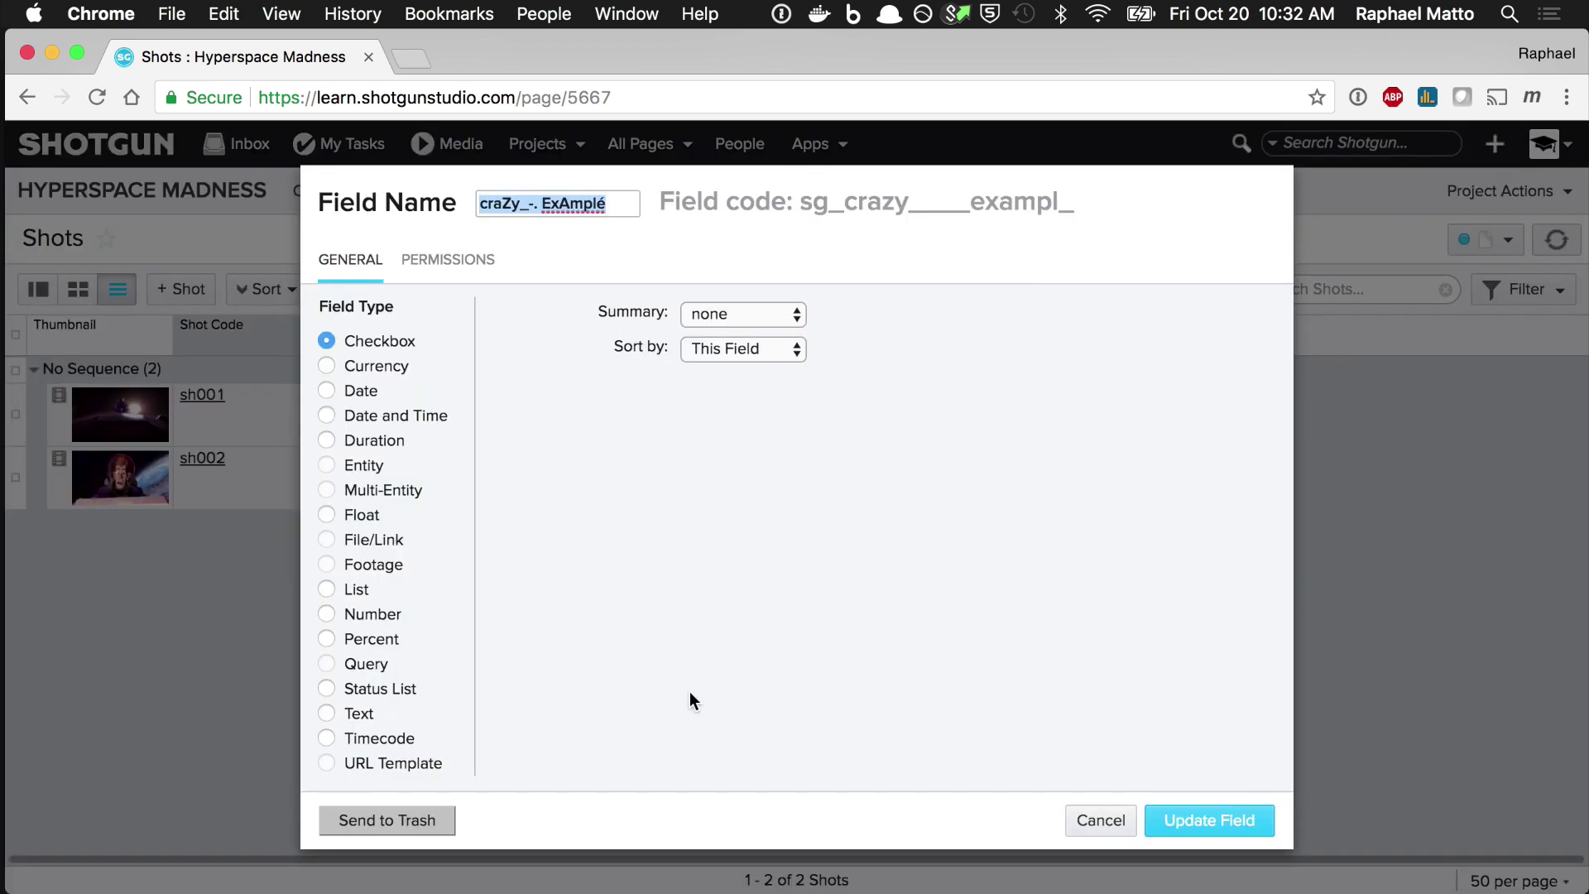
pyautogui.click(418, 819)
pyautogui.click(931, 594)
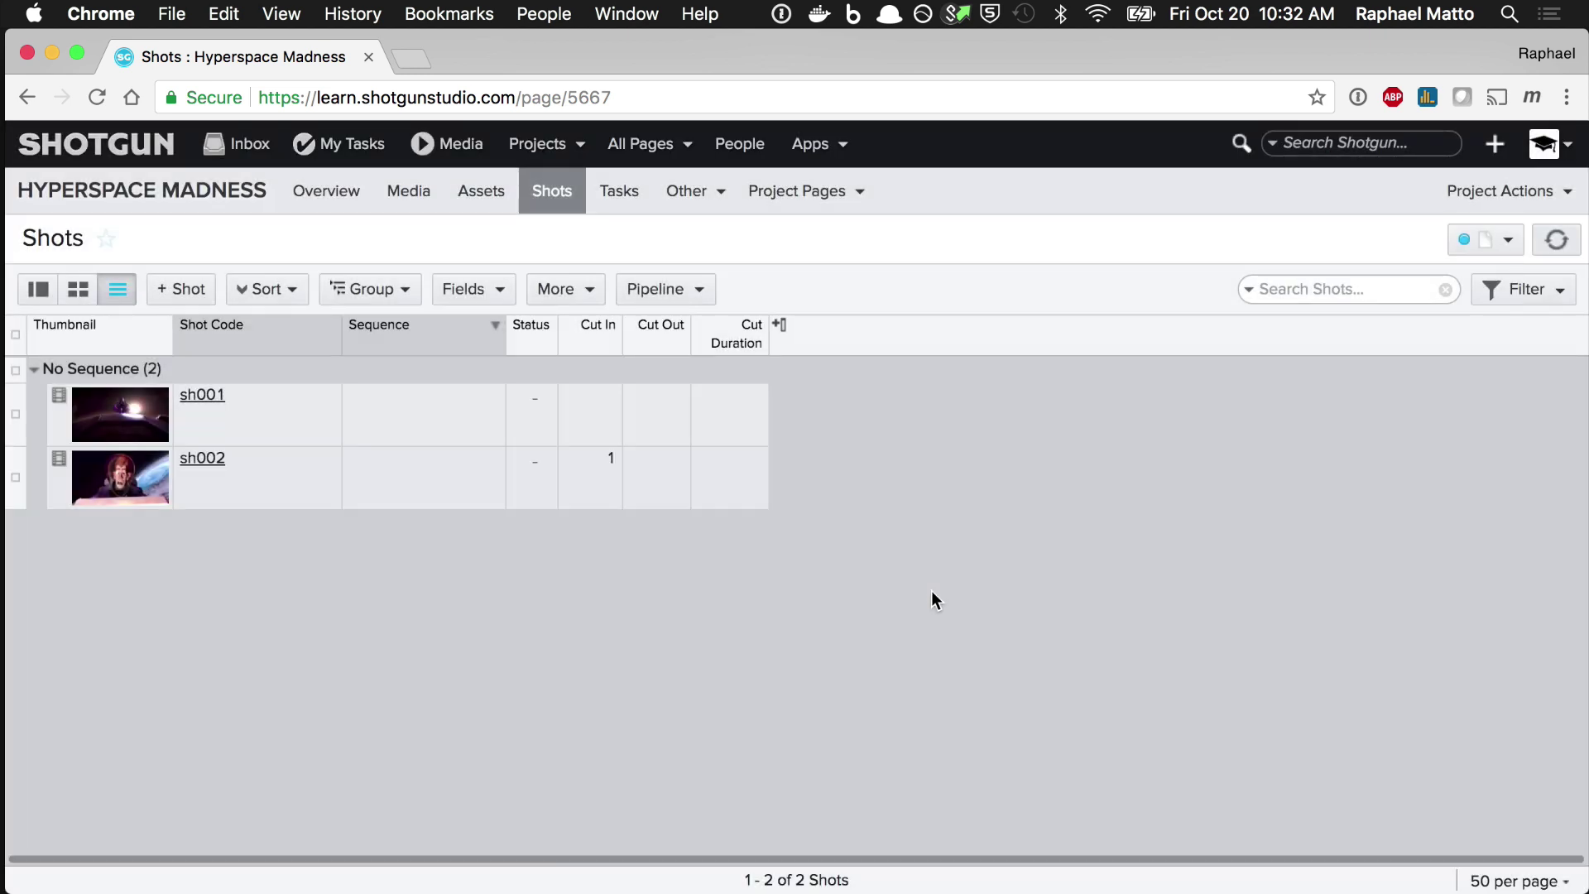
# Permanently delete the sg_crazy____exampl_ field from the Fields trash, confirming that it is removed forever.
pyautogui.click(1544, 143)
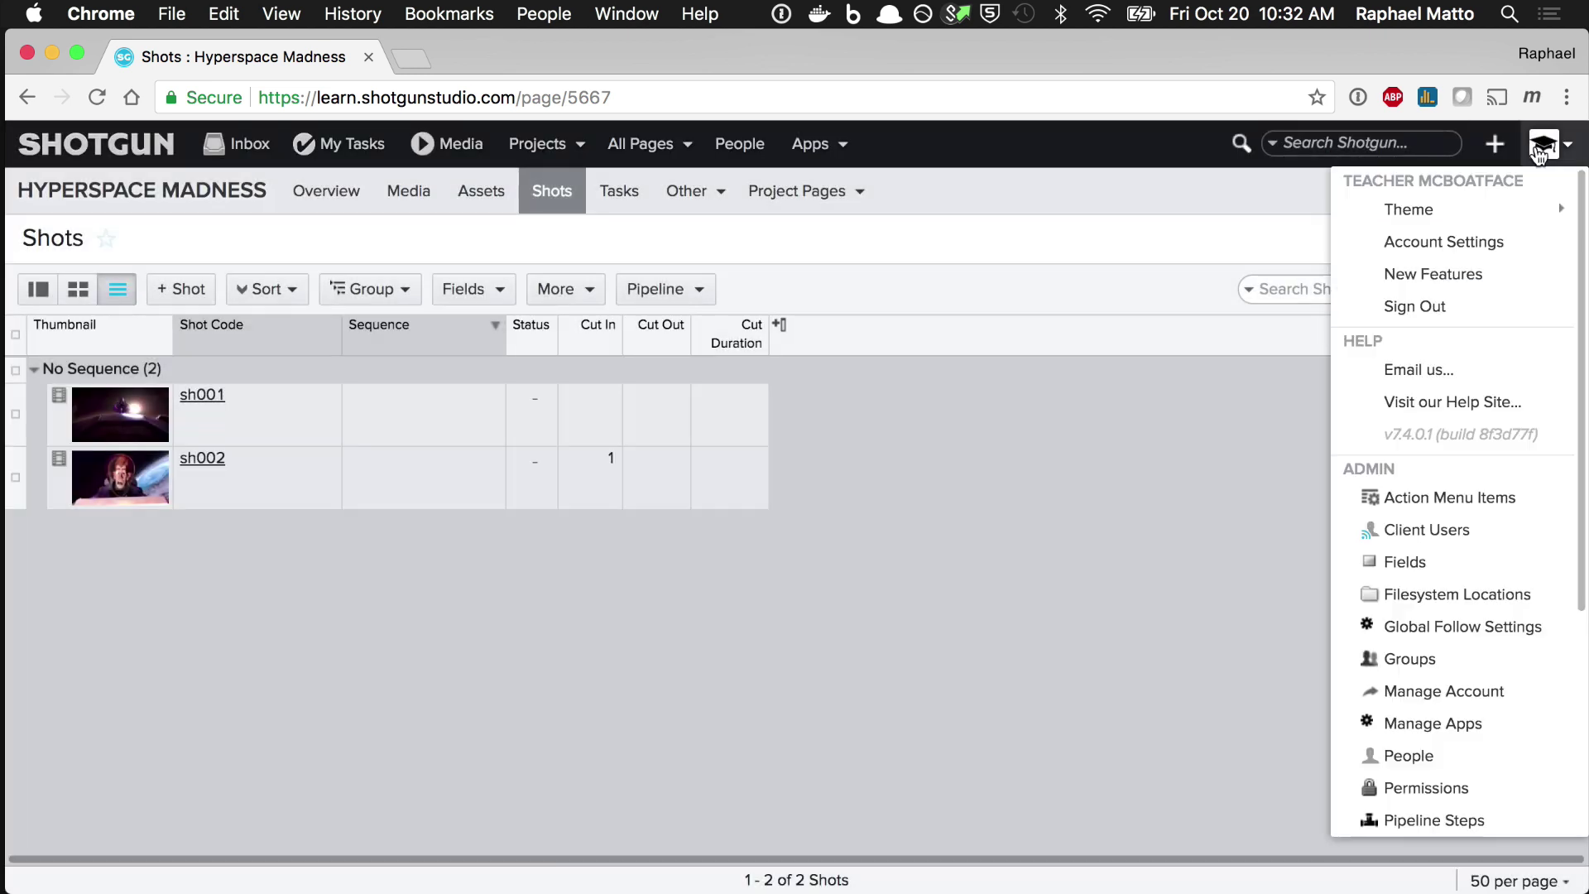
pyautogui.scroll(-5, 1482, 571)
pyautogui.moveTo(1465, 811)
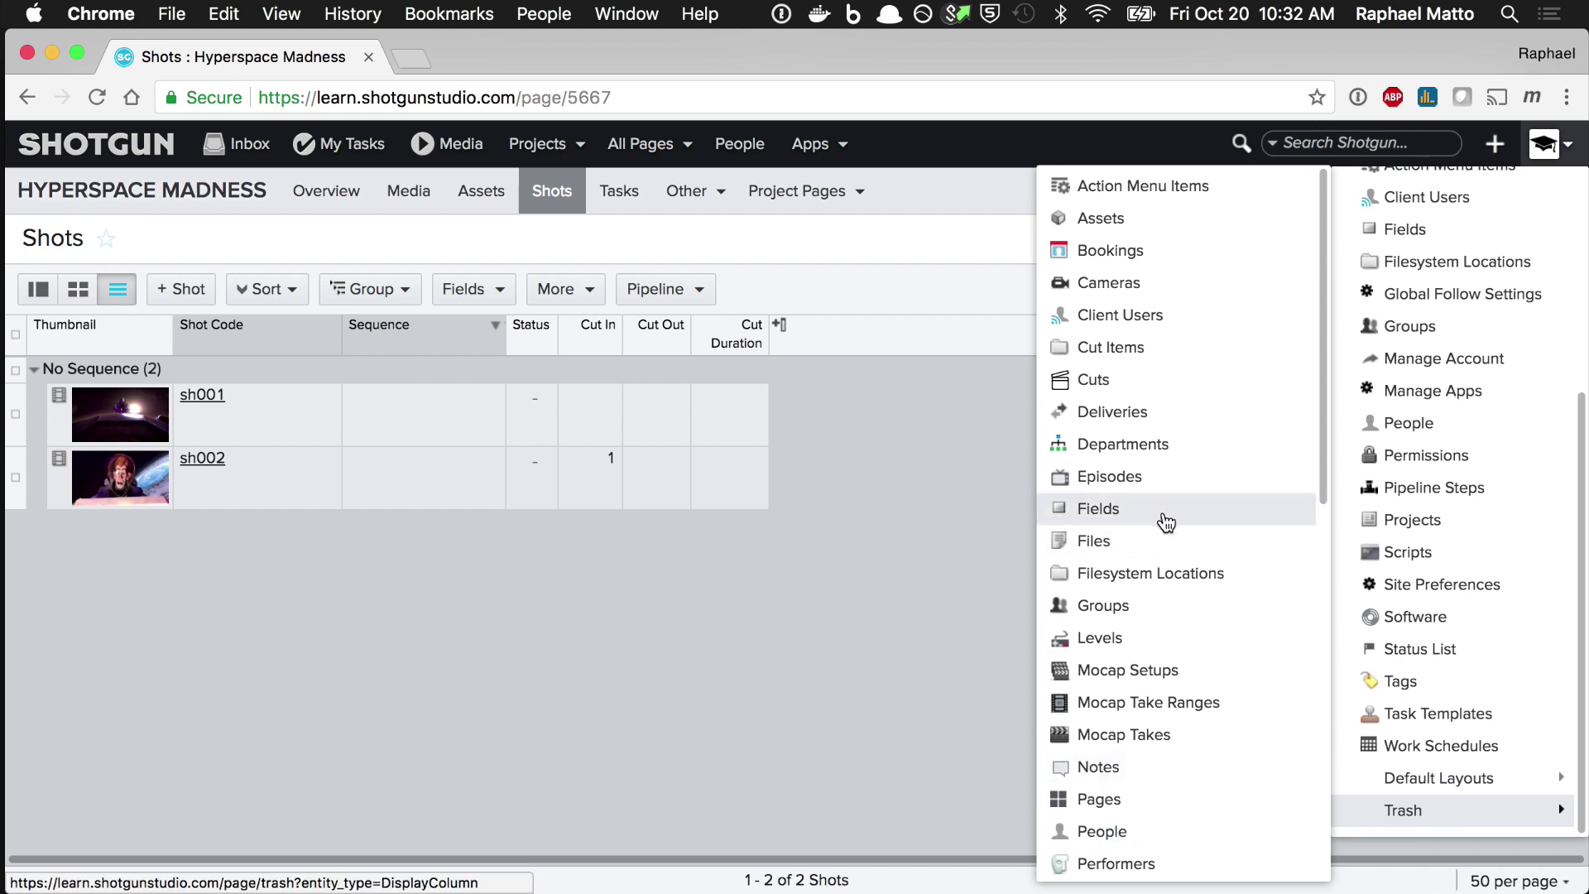
pyautogui.click(1162, 510)
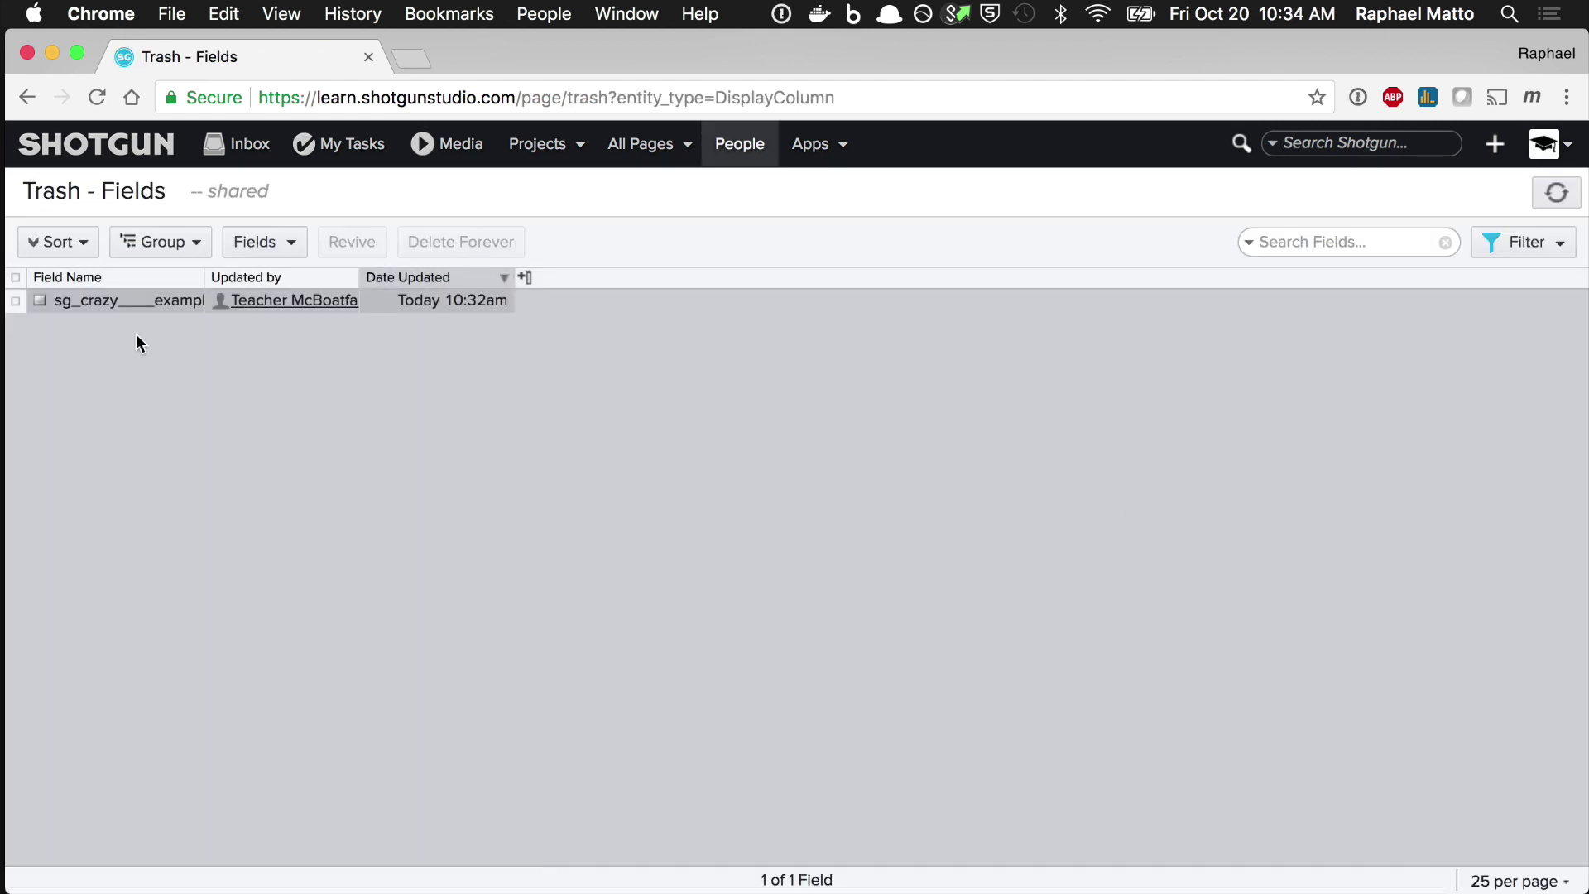
pyautogui.click(15, 301)
pyautogui.click(474, 242)
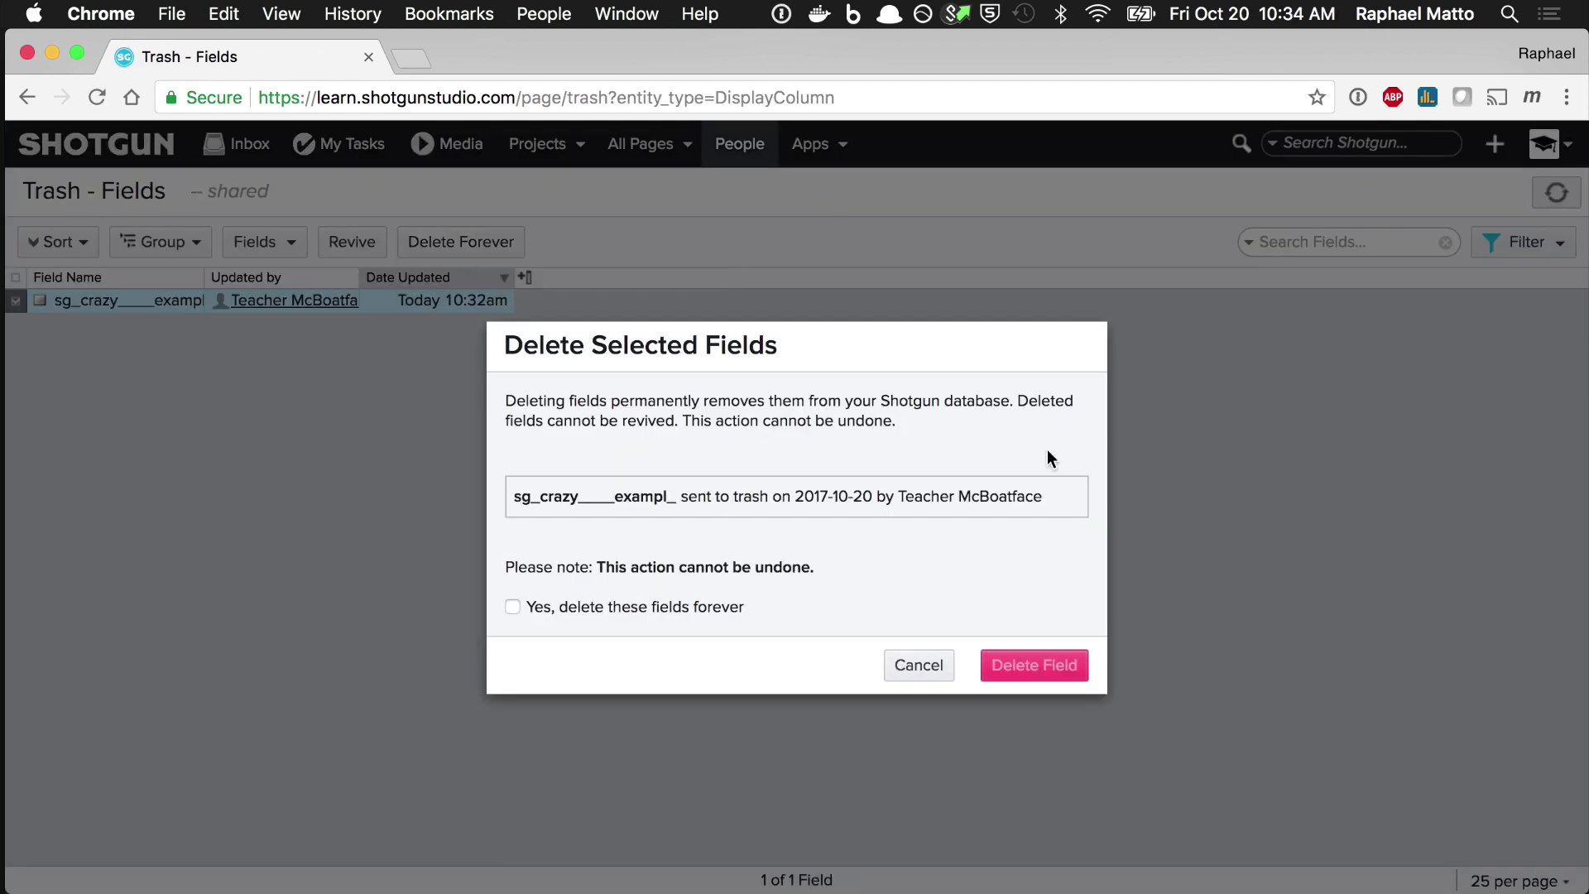
pyautogui.click(650, 612)
pyautogui.click(1063, 657)
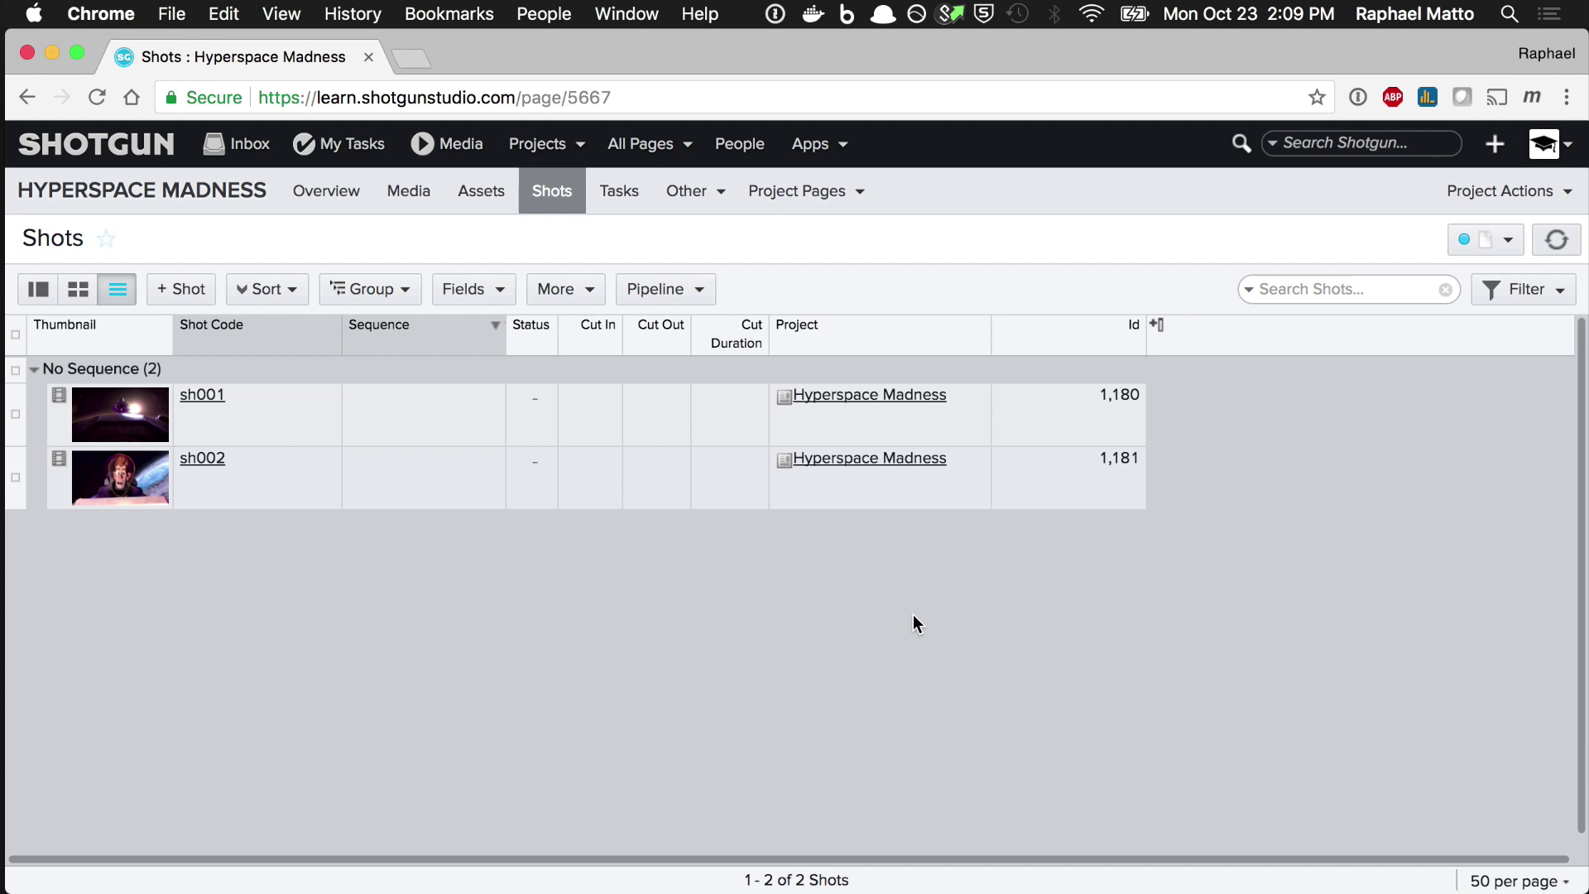
# Try to clear the Project value of shot sh002 and check the cell's feedback.
pyautogui.click(977, 459)
pyautogui.press('BackSpace')
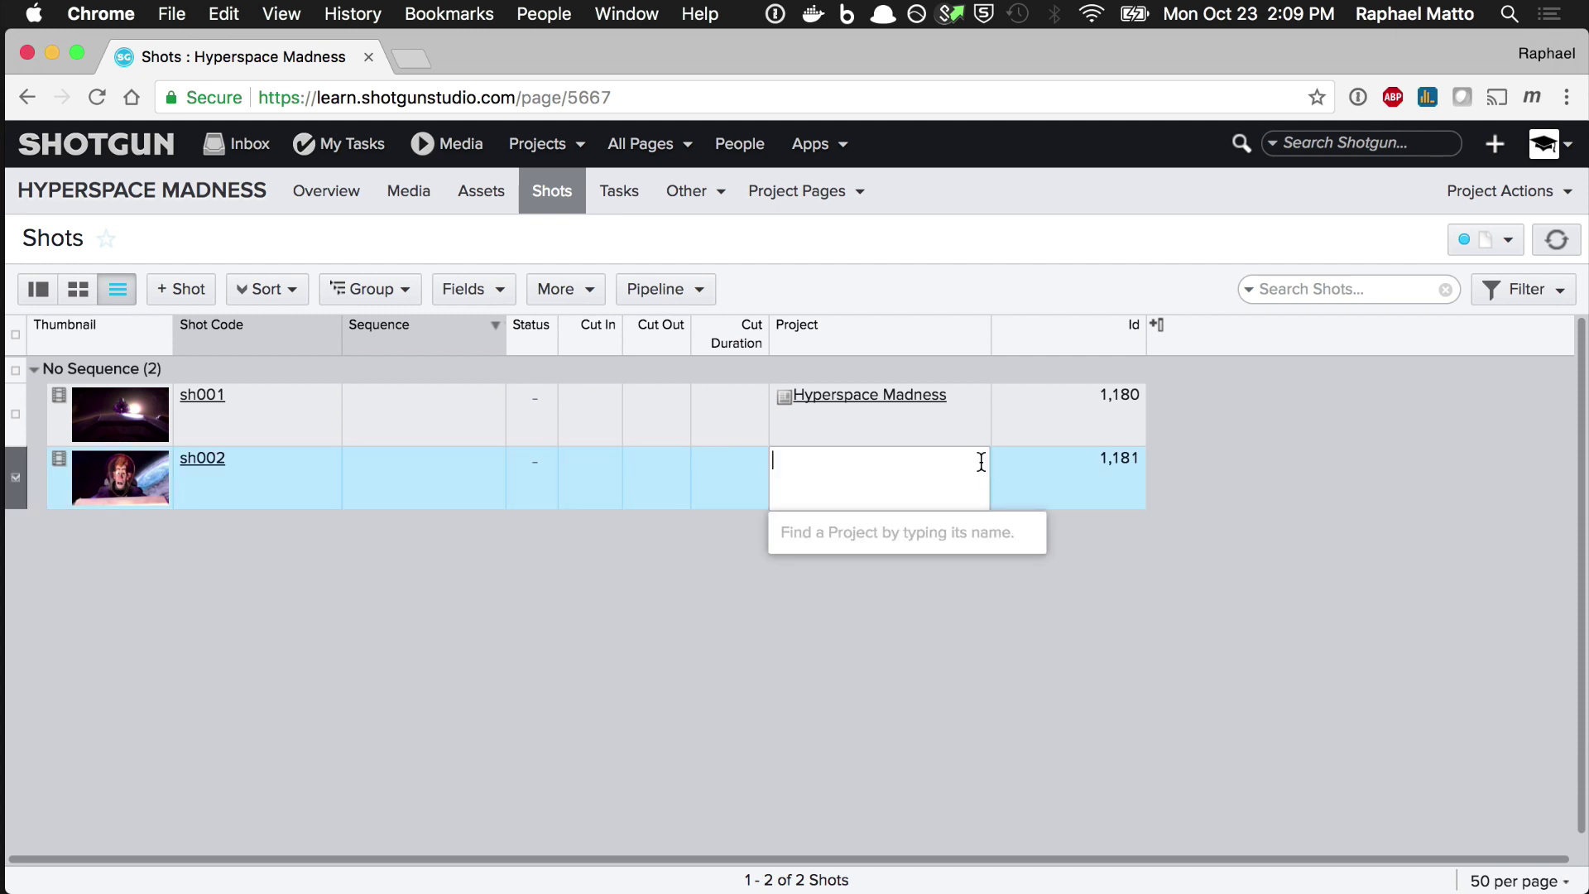
pyautogui.click(1006, 595)
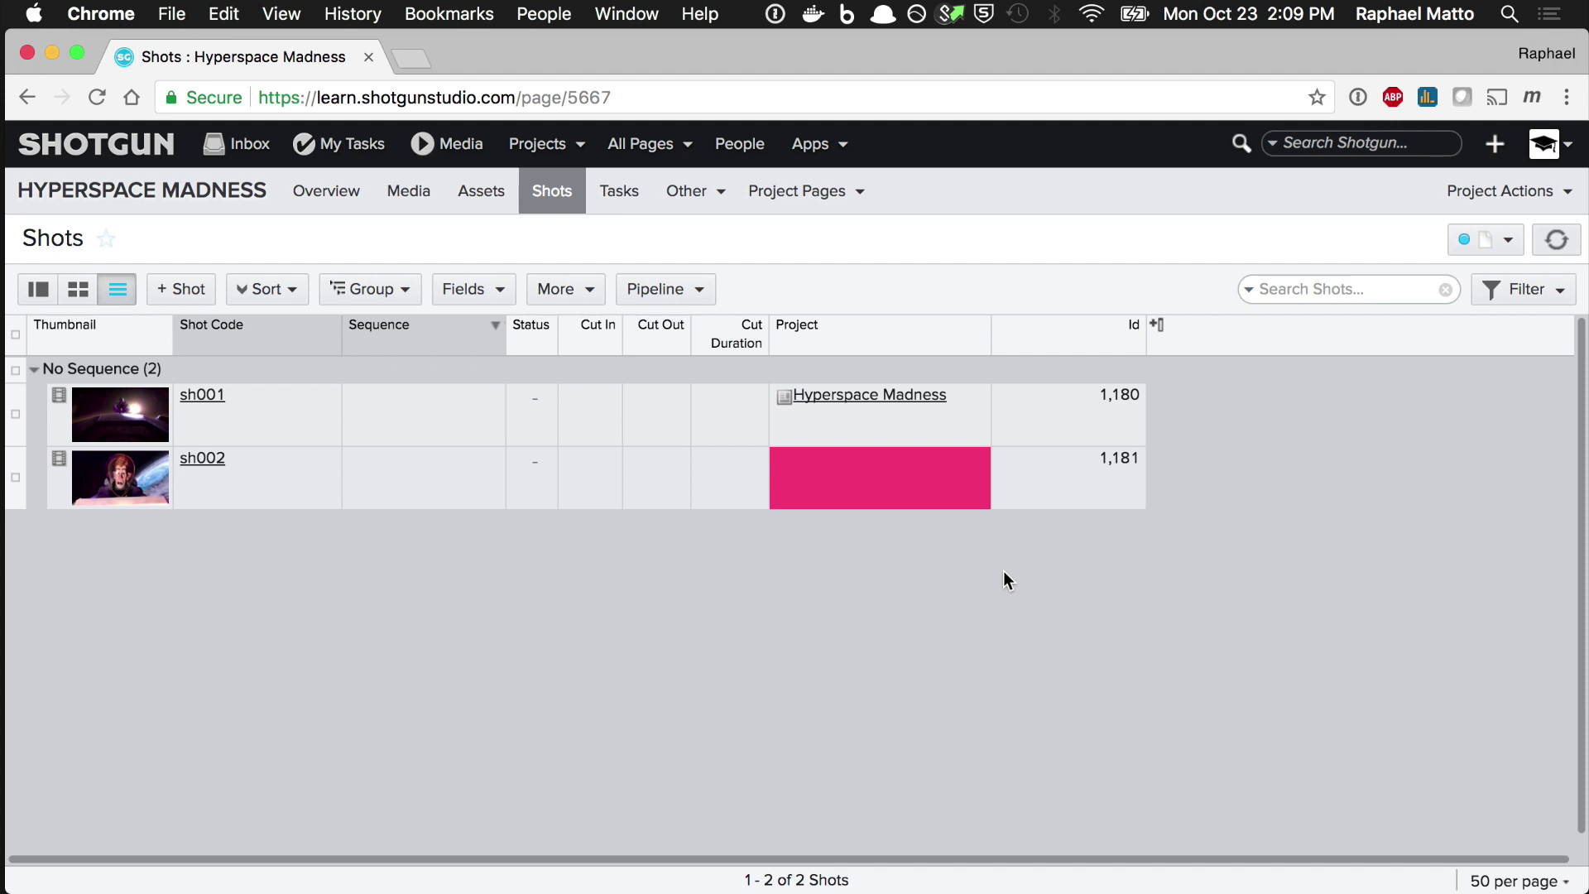
pyautogui.moveTo(968, 460)
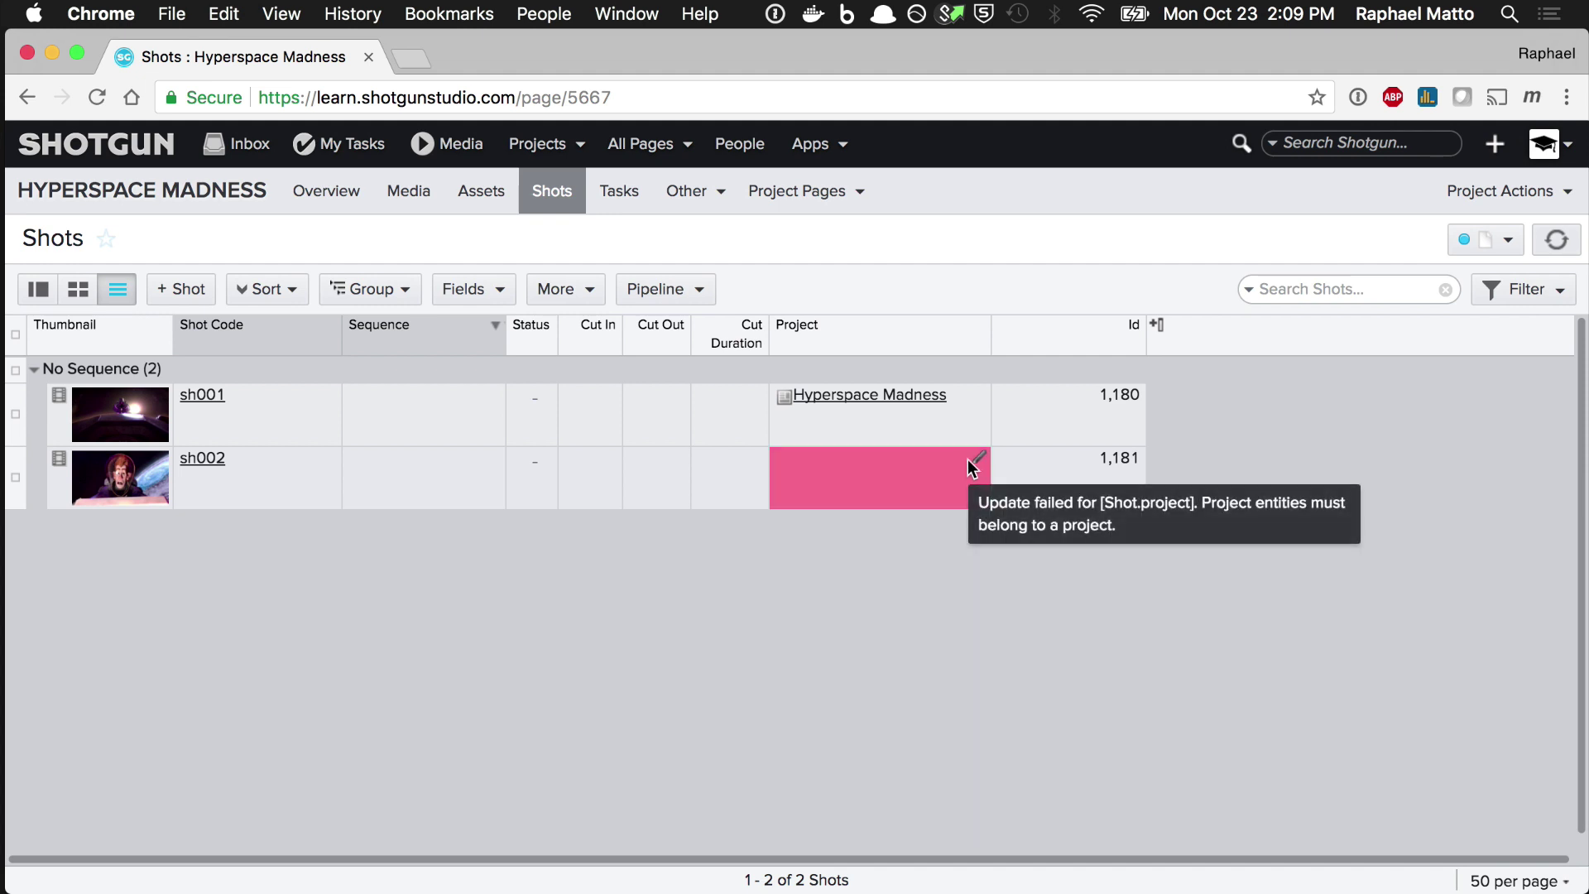
# Refresh the Shots page, switch to Terminal and try sg.update("Shot", 1181, {"project": None}), highlighting the fault's explanation.
pyautogui.click(1555, 239)
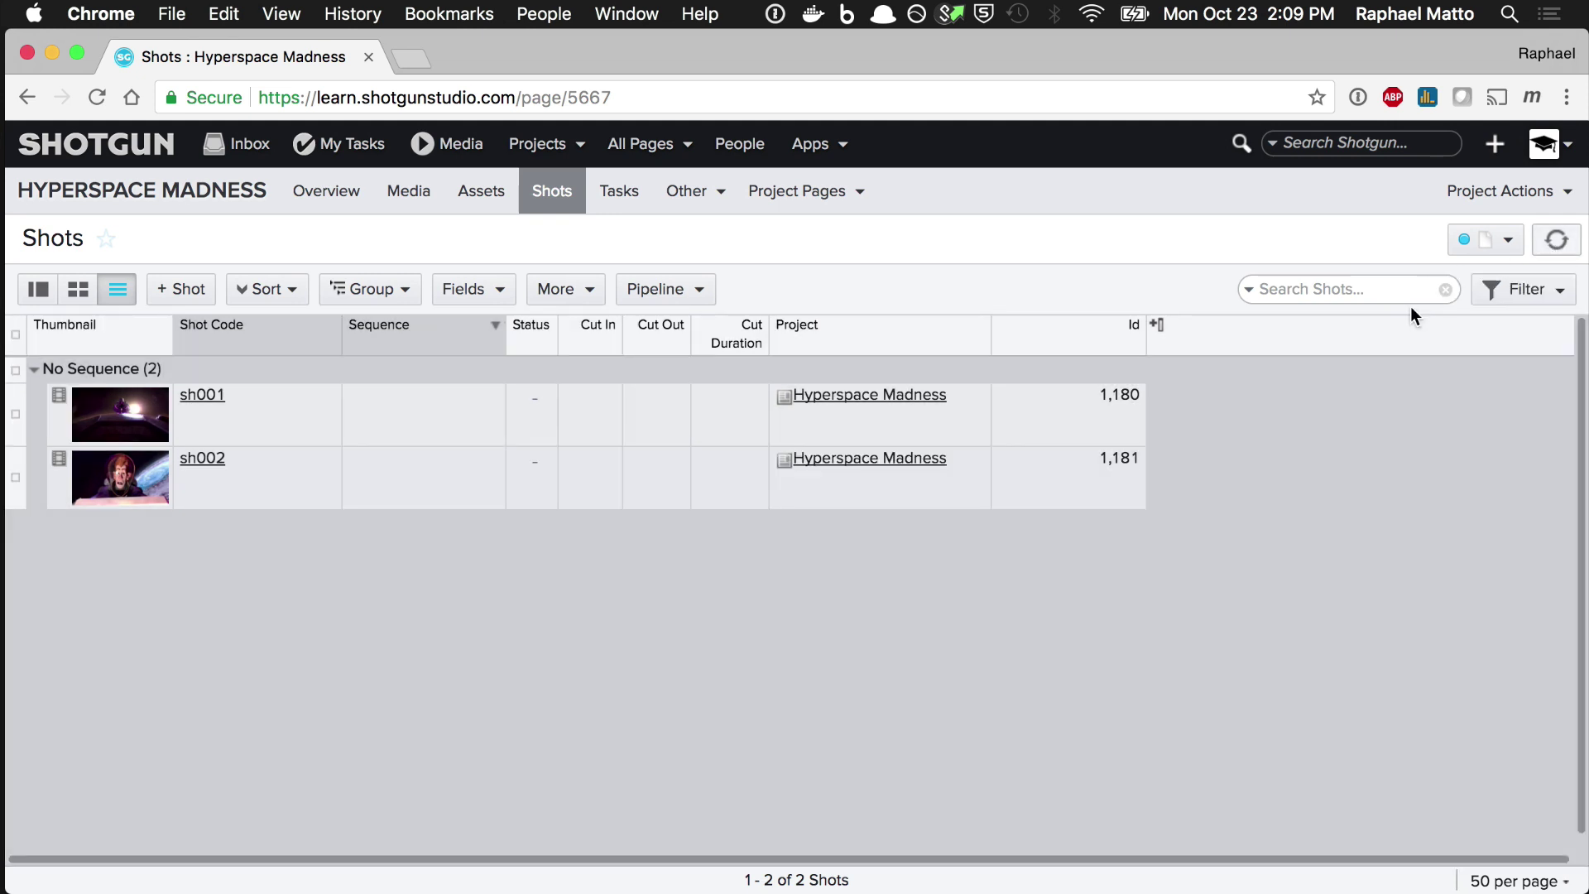
pyautogui.press('super+Tab')
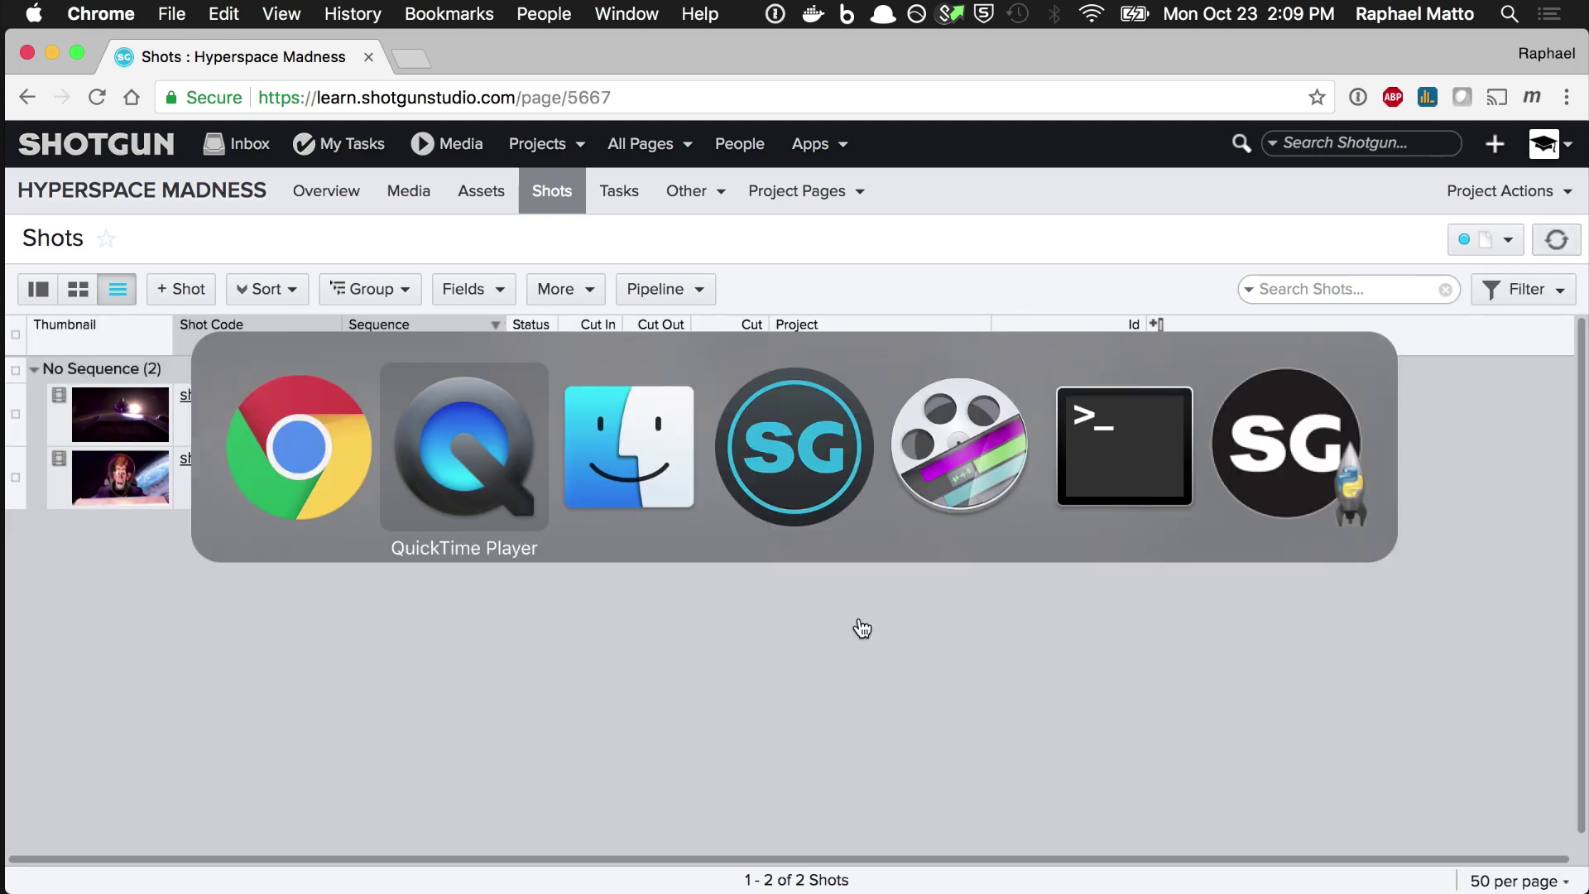
pyautogui.click(1103, 425)
pyautogui.write('sg.update("Shot"')
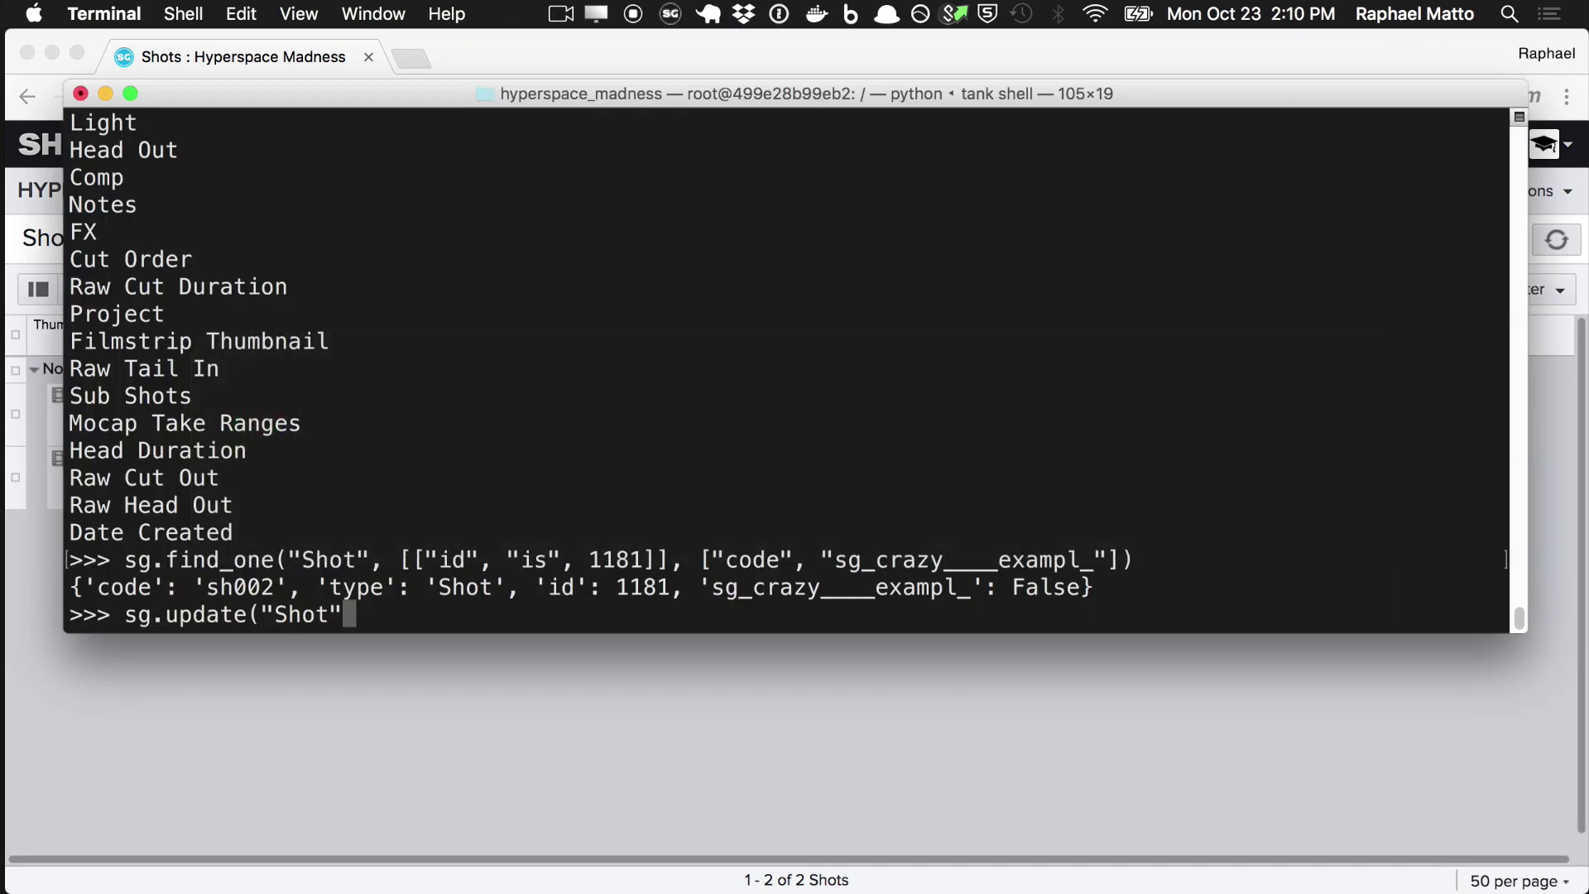
pyautogui.write(', 1181, {"project": ')
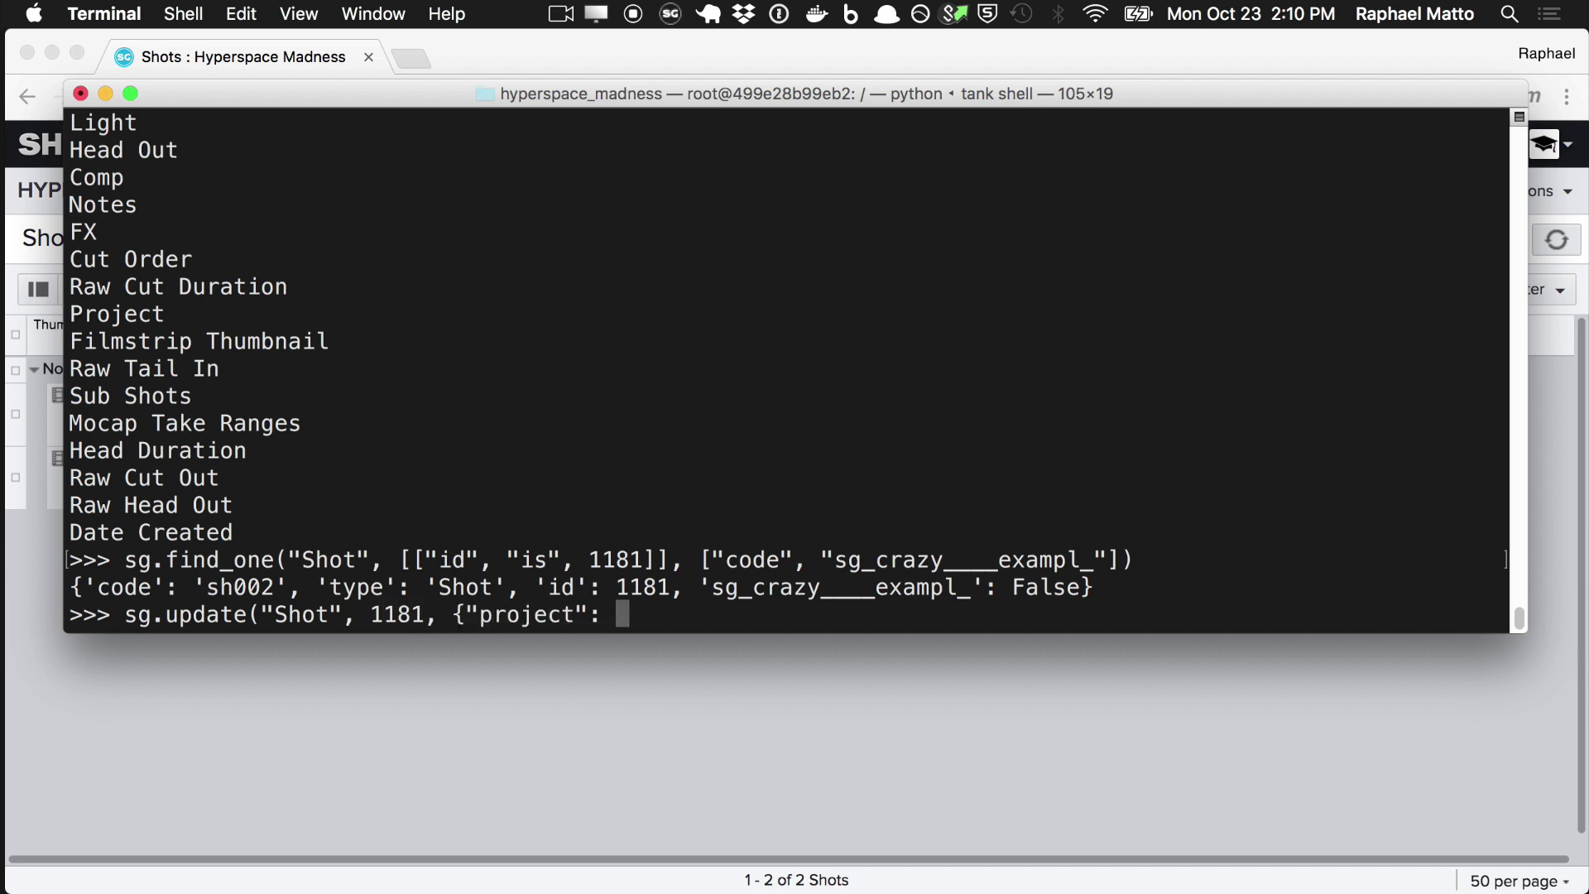
pyautogui.write('None})')
pyautogui.press('Return')
pyautogui.moveTo(562, 560); pyautogui.dragTo(180, 587)
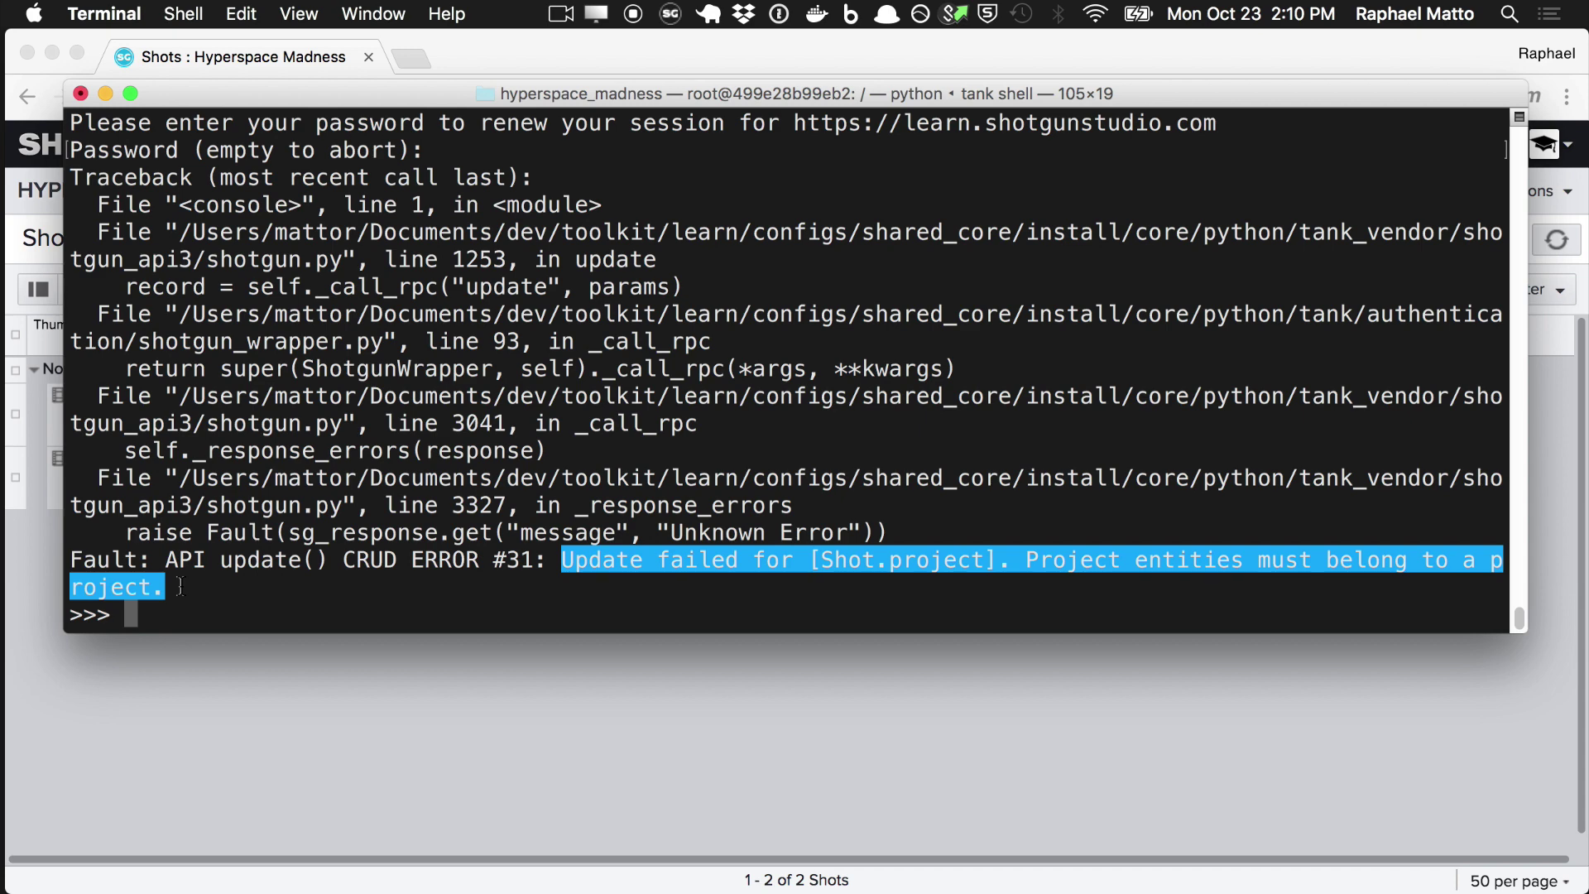
# Return to Chrome, examine the saved People filter's conditions on the Hyperspace Madness People page, and open the site-wide People page.
pyautogui.press('super+Tab')
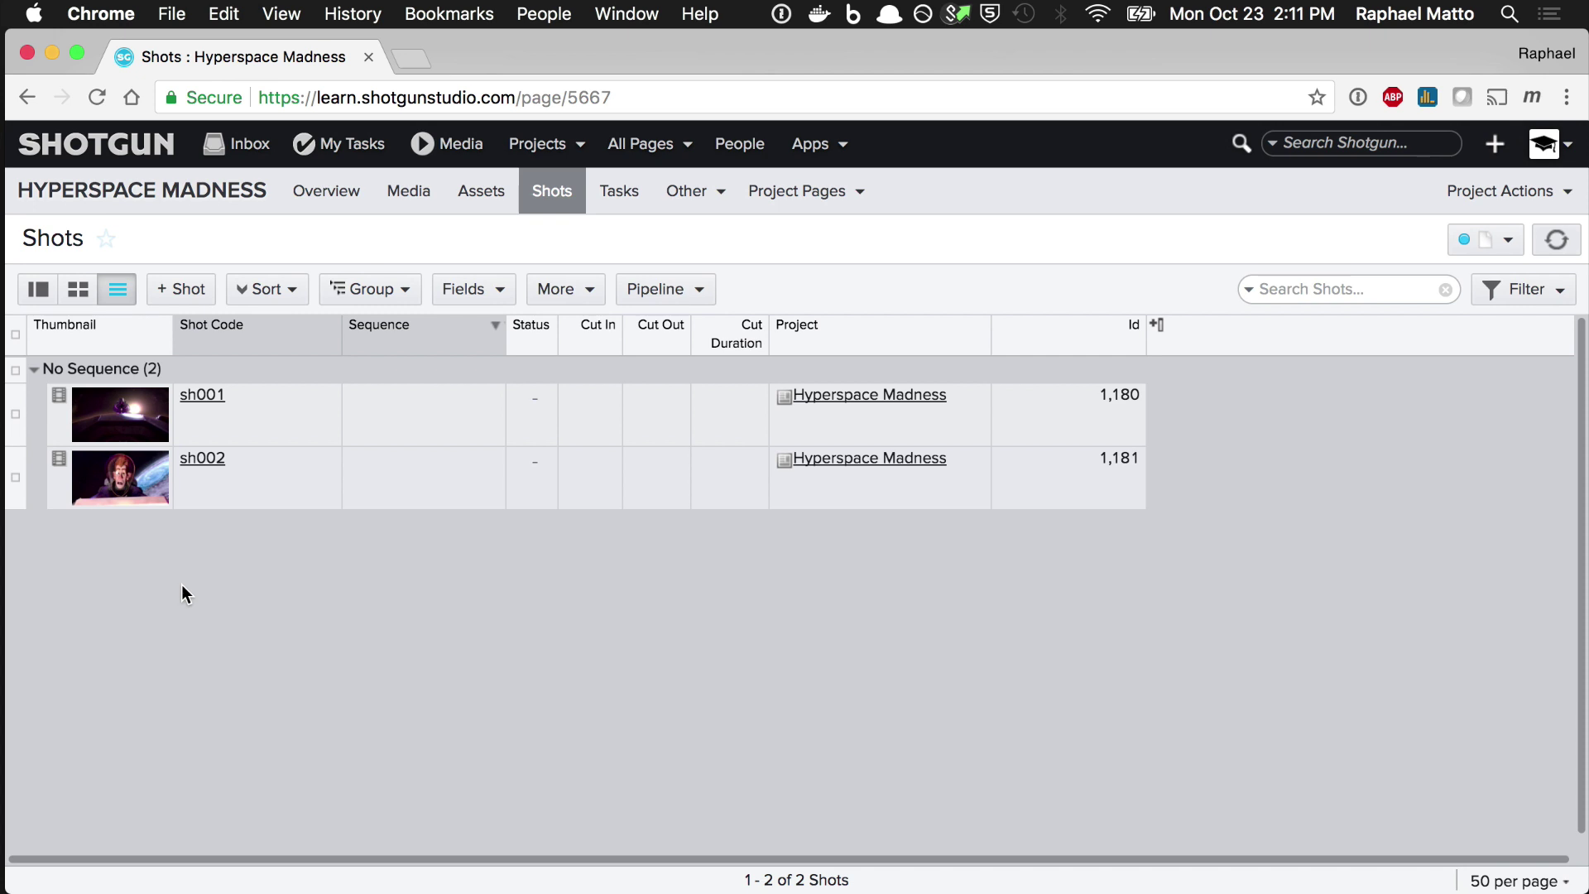
pyautogui.click(694, 207)
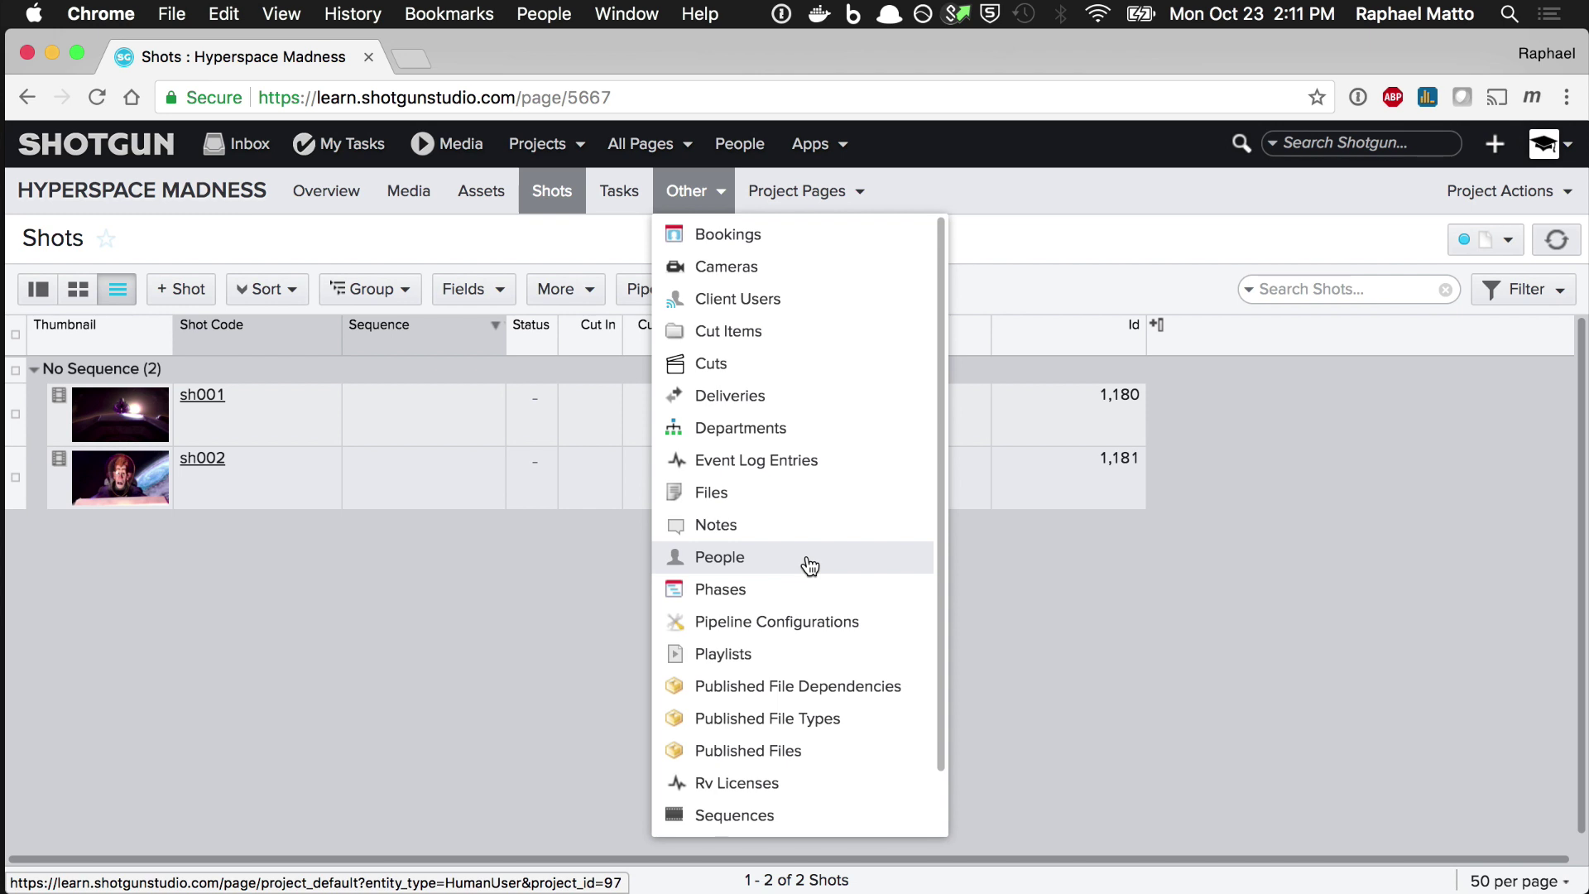
pyautogui.click(807, 564)
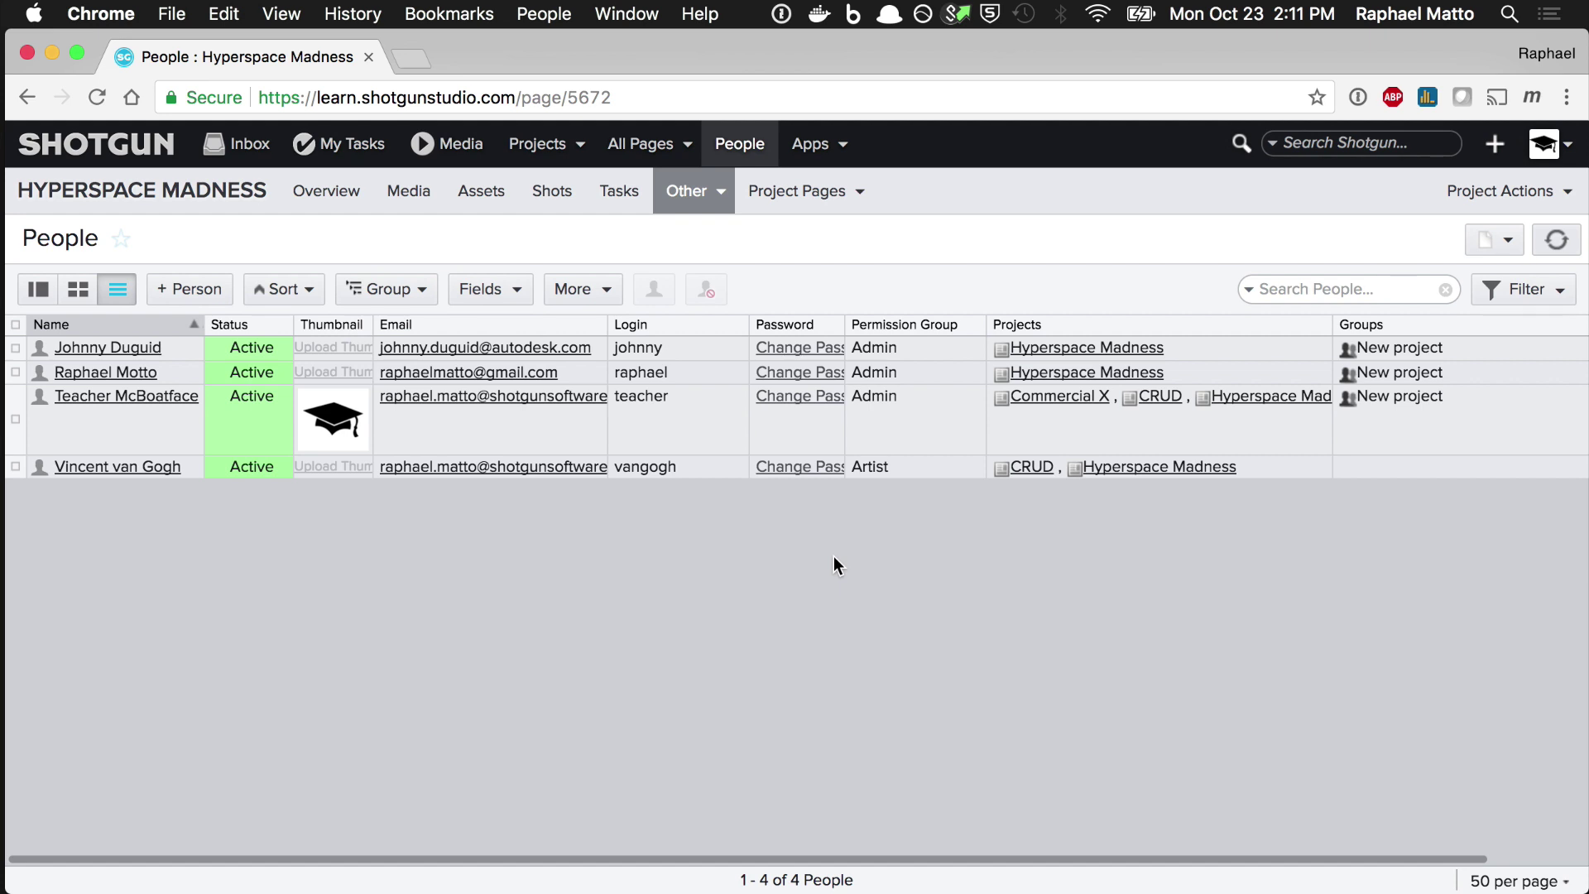
pyautogui.click(1548, 290)
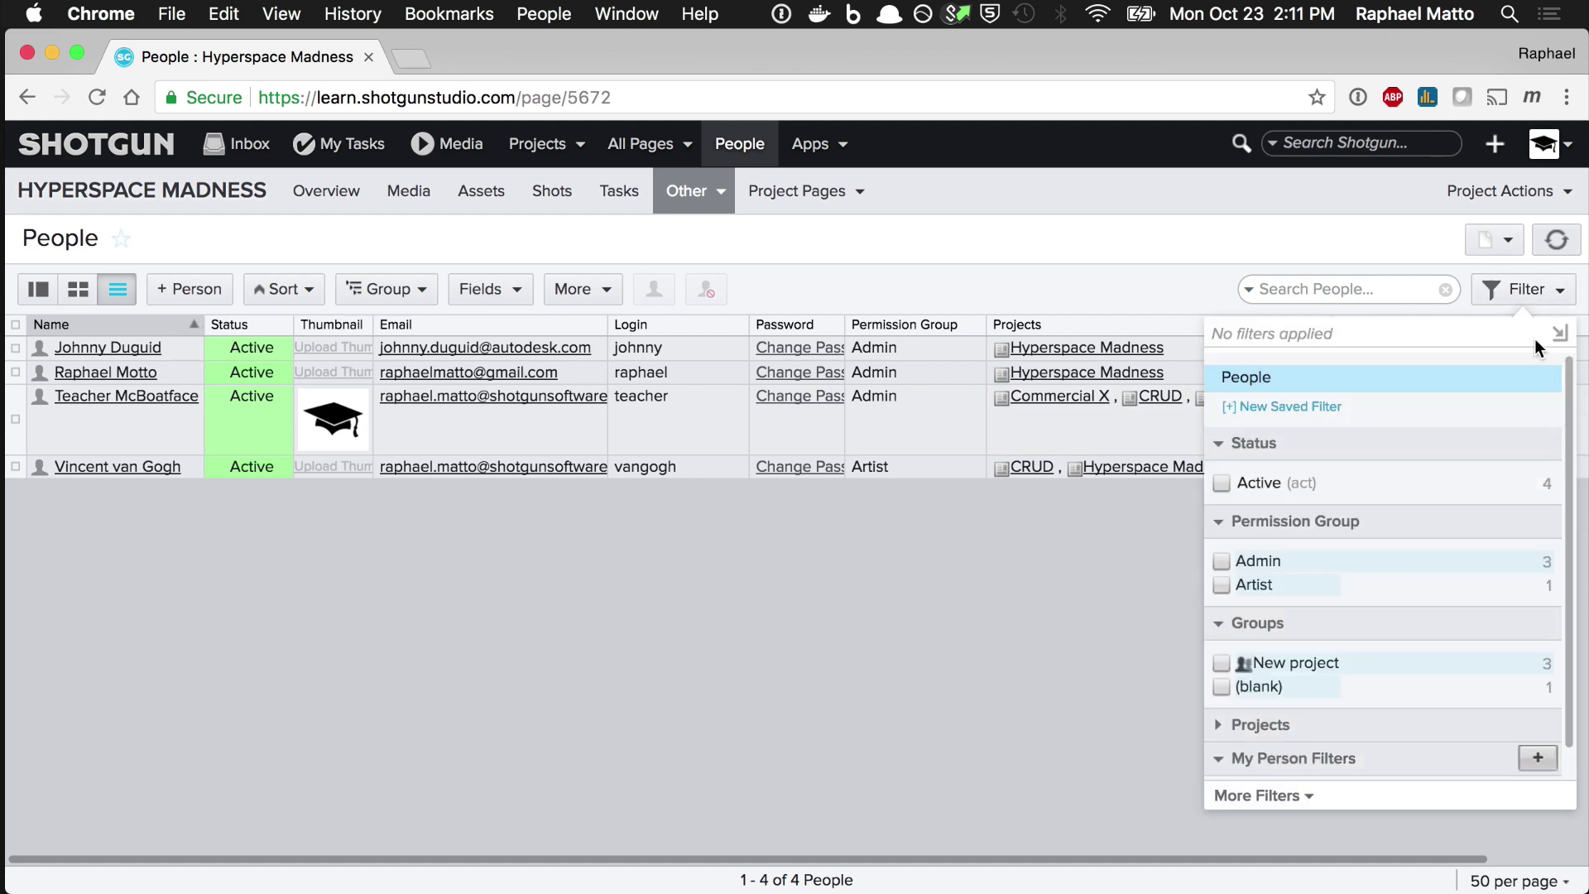
pyautogui.click(1536, 382)
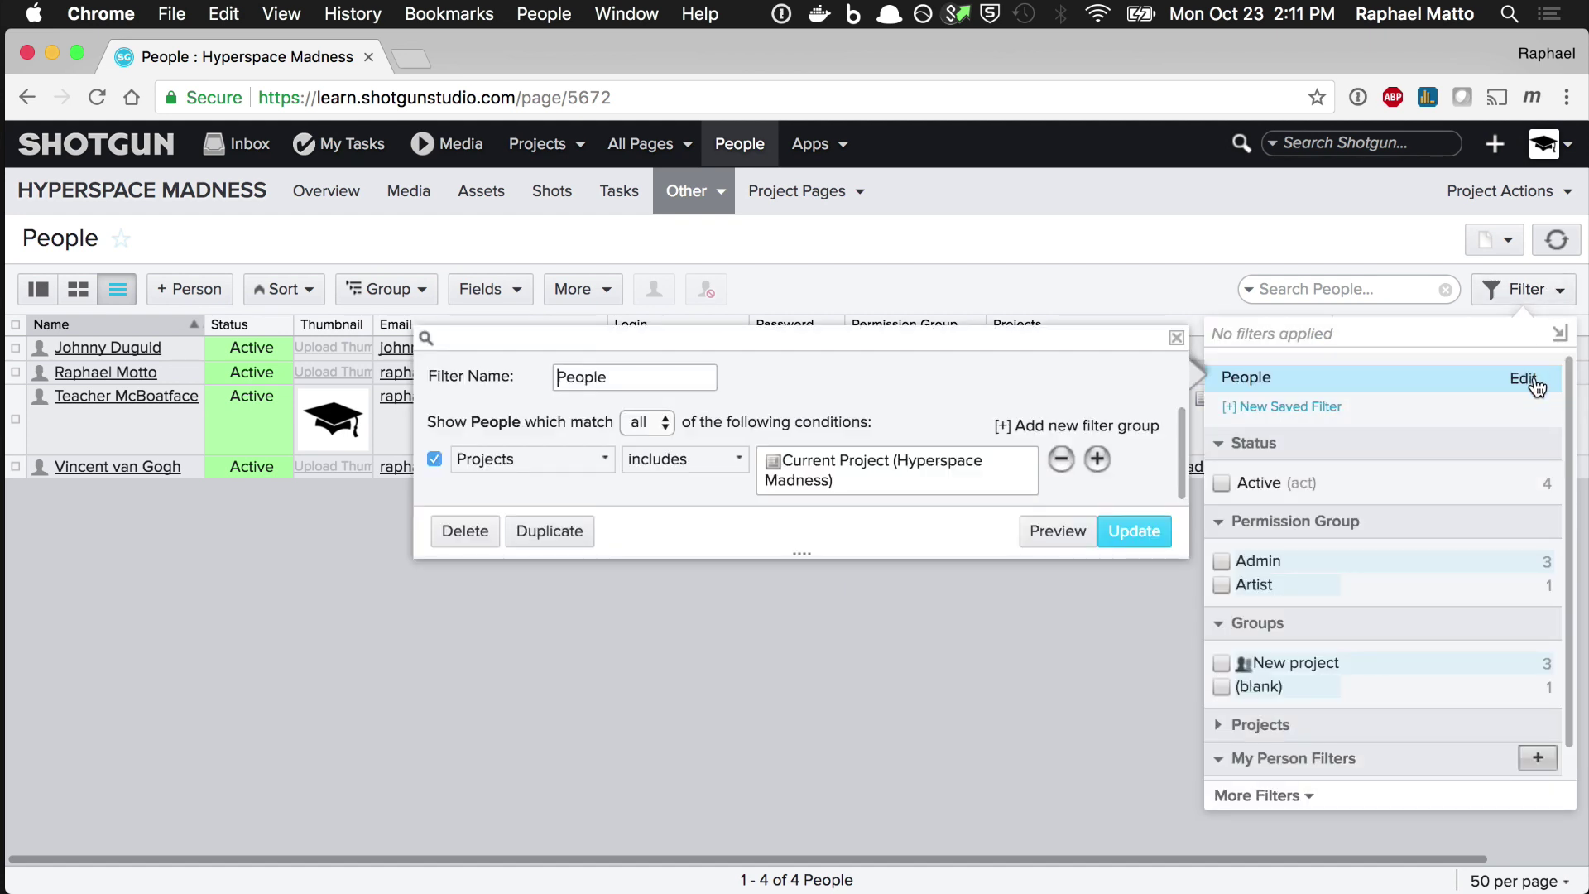
pyautogui.click(710, 688)
pyautogui.click(740, 145)
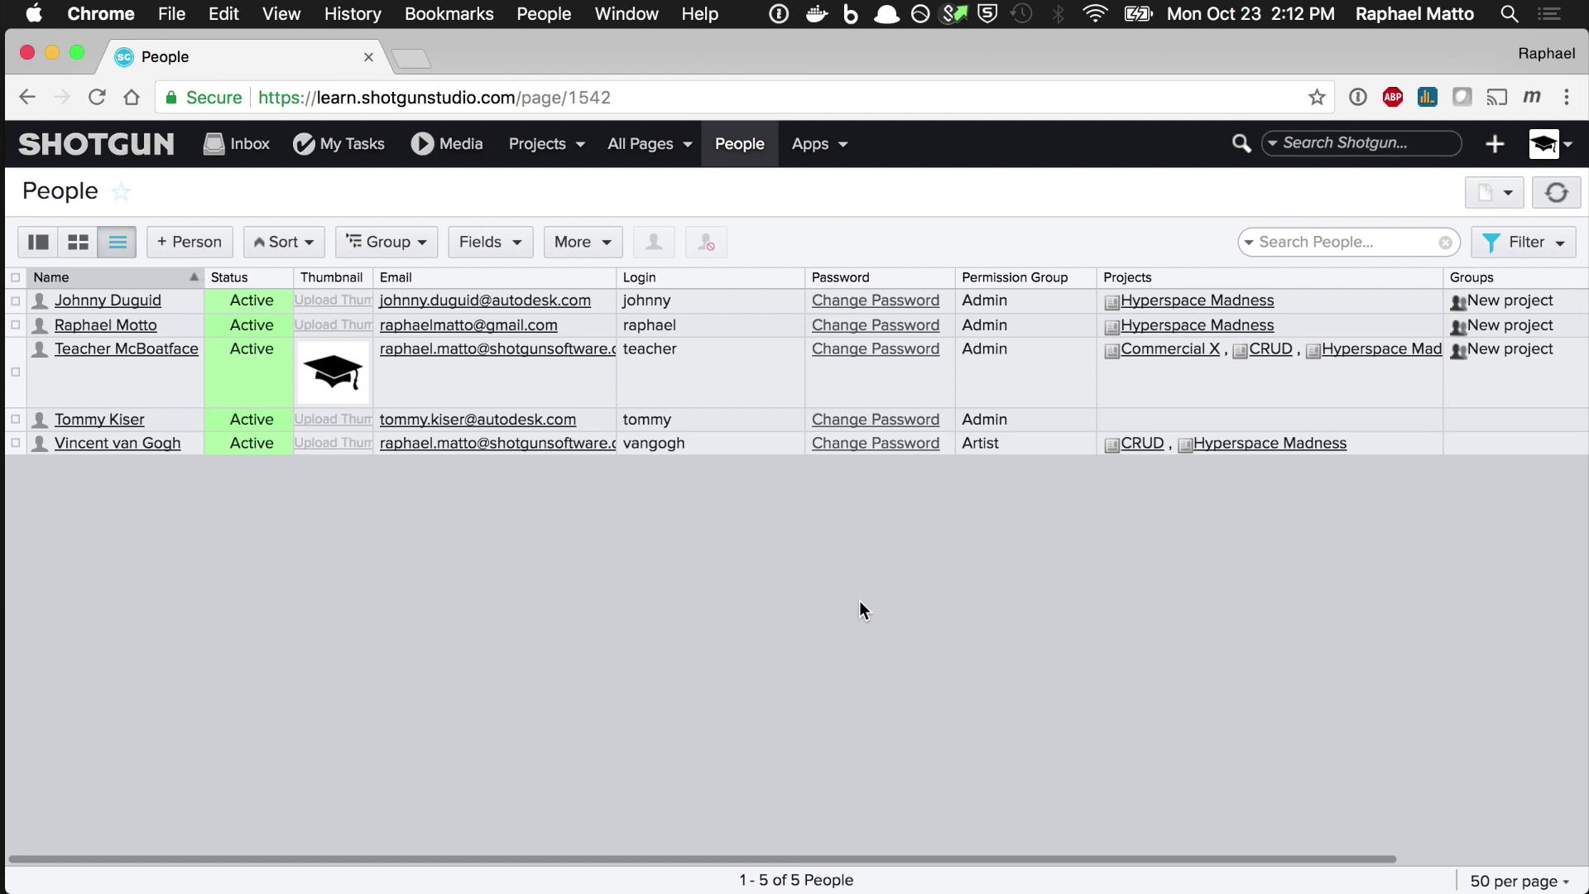
# Switch to Terminal and try to query a person's name with sg.find_one("Person", [["id", "is", 90]], ["name"]).
pyautogui.press('super+Tab')
pyautogui.write('sg.find_one("Person"')
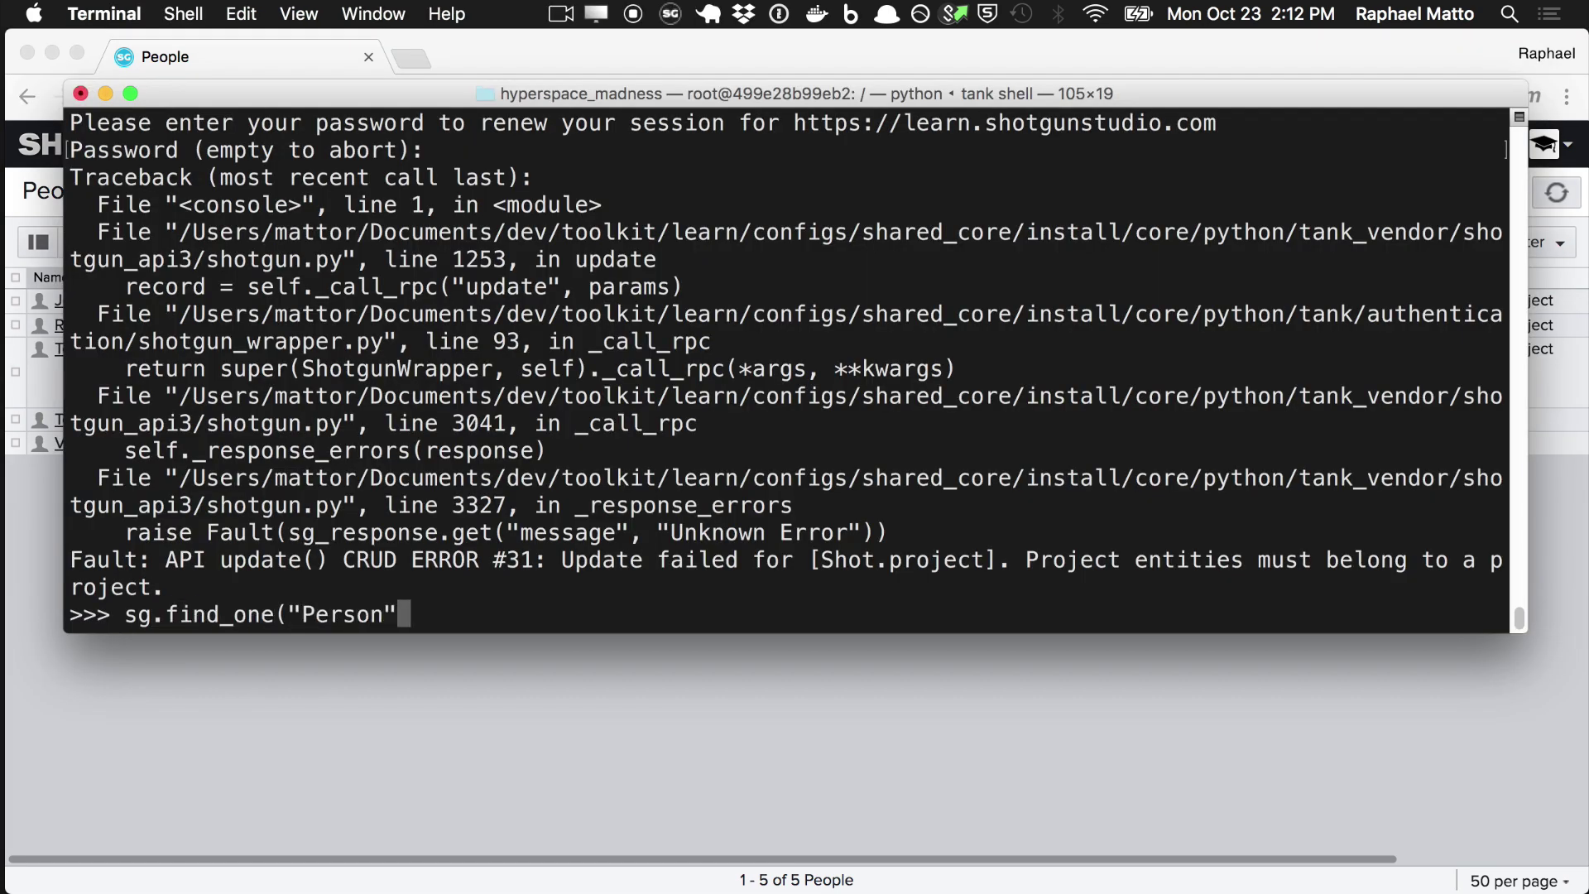
pyautogui.write(', [["id", "is", 90]], ["name"]')
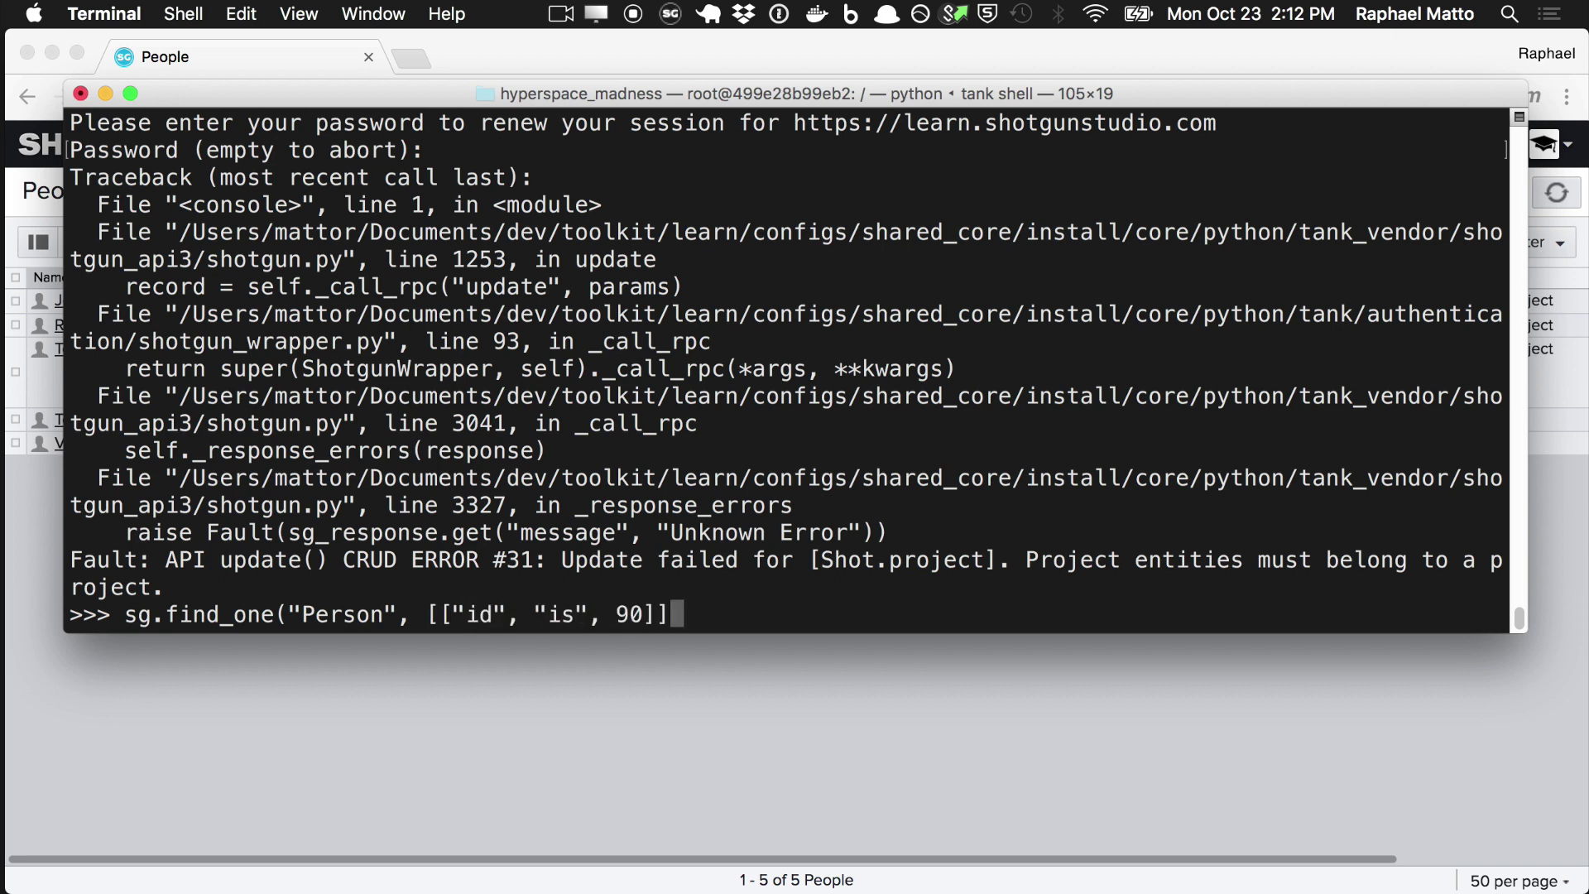
pyautogui.write(')')
pyautogui.press('Return')
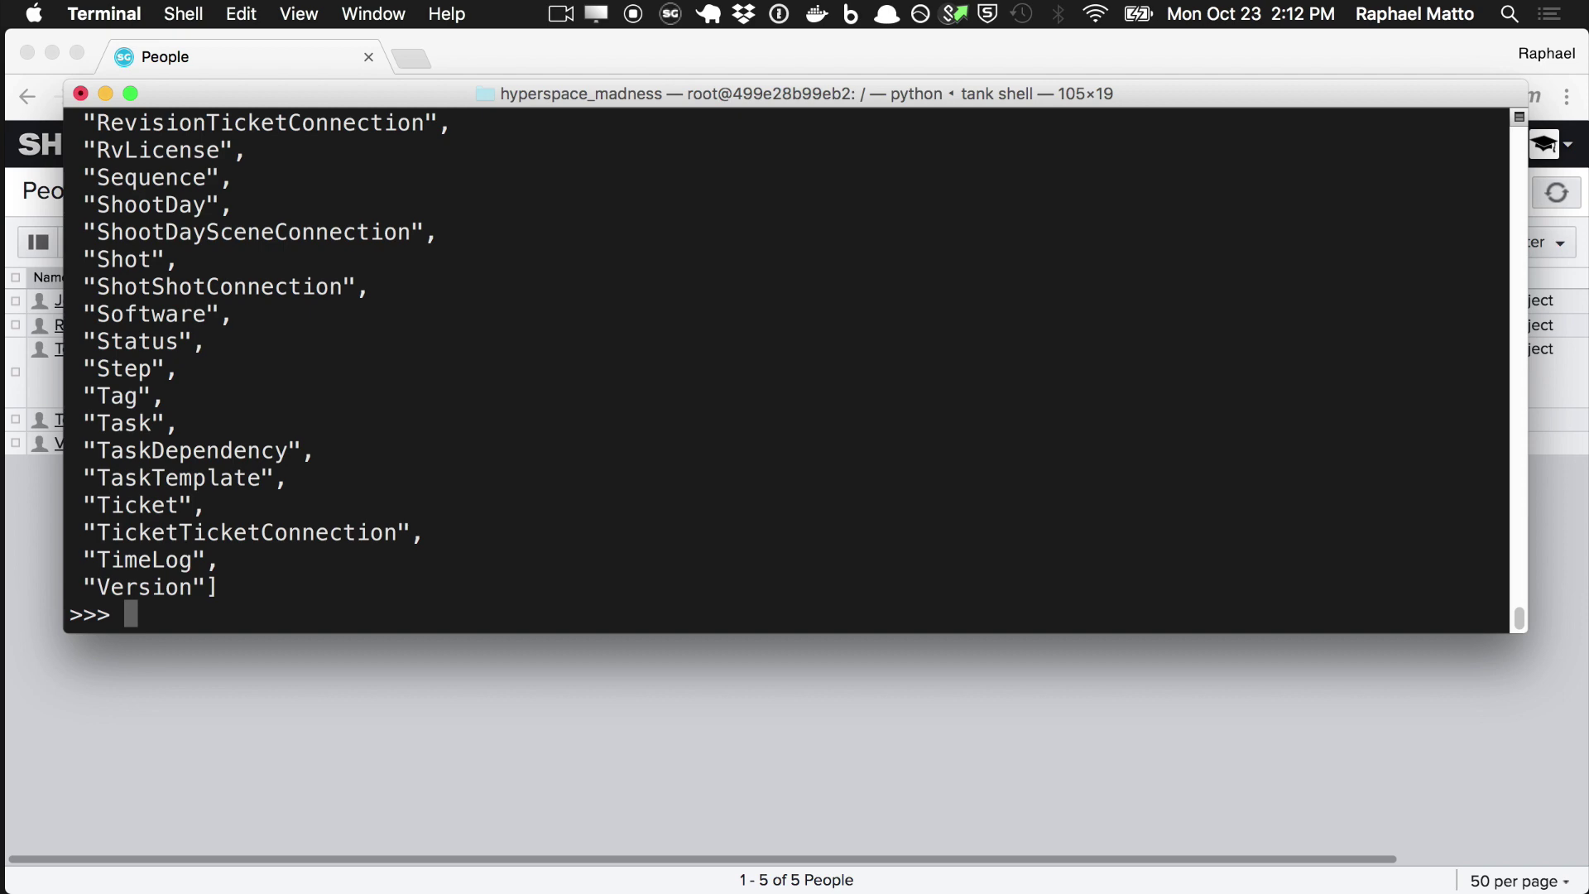
# Review the valid entity types listed in the query's error output, highlighting the "Valid entity types:" heading.
pyautogui.scroll(20, 565, 439)
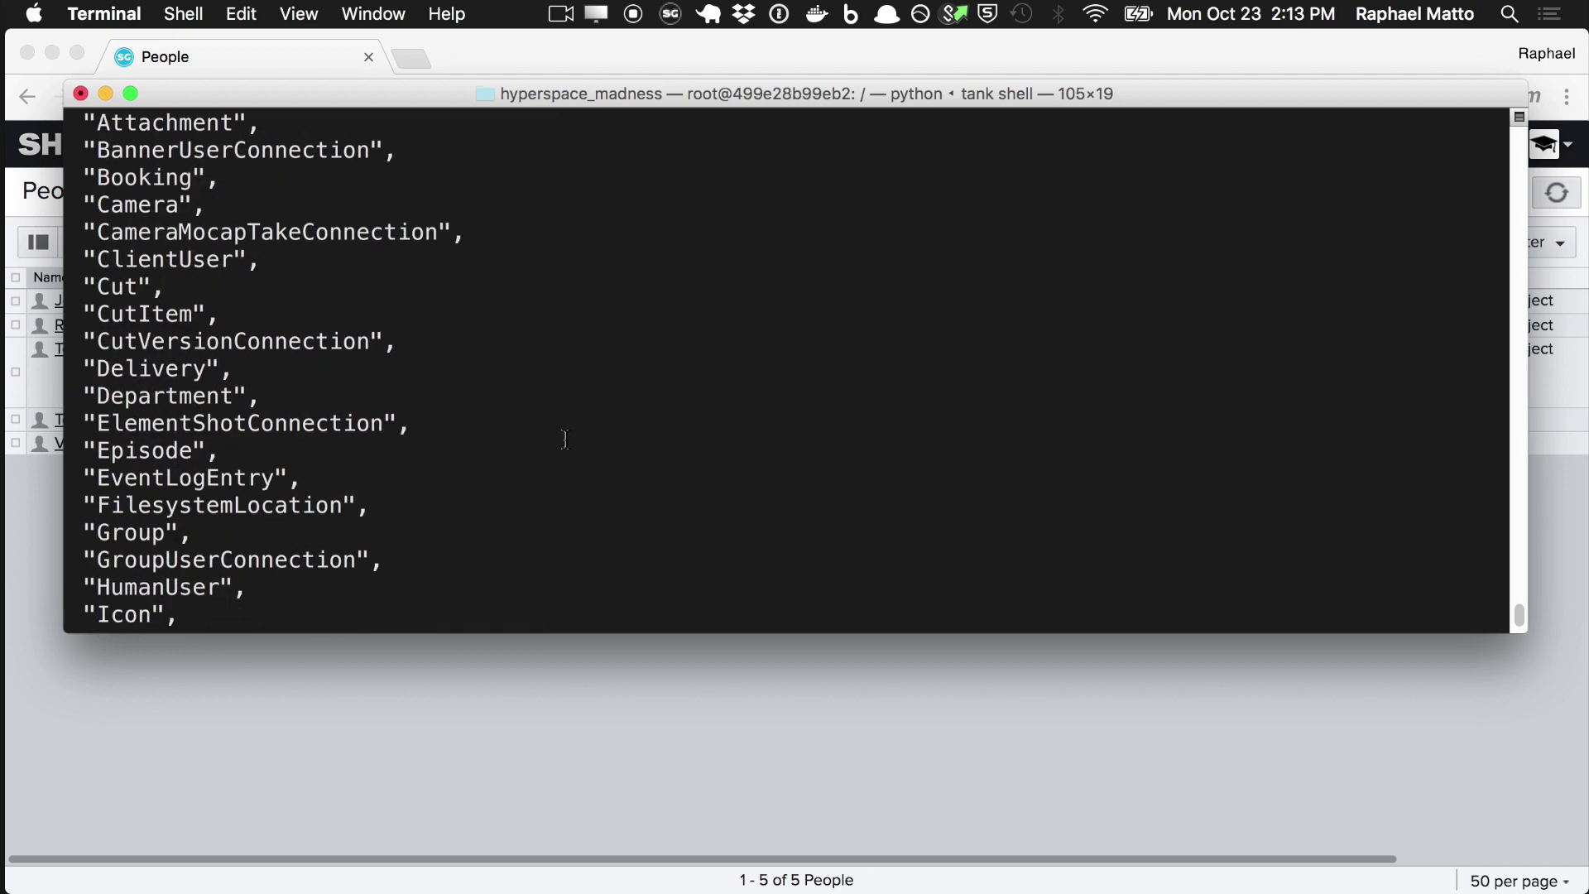
pyautogui.moveTo(329, 451); pyautogui.dragTo(68, 440)
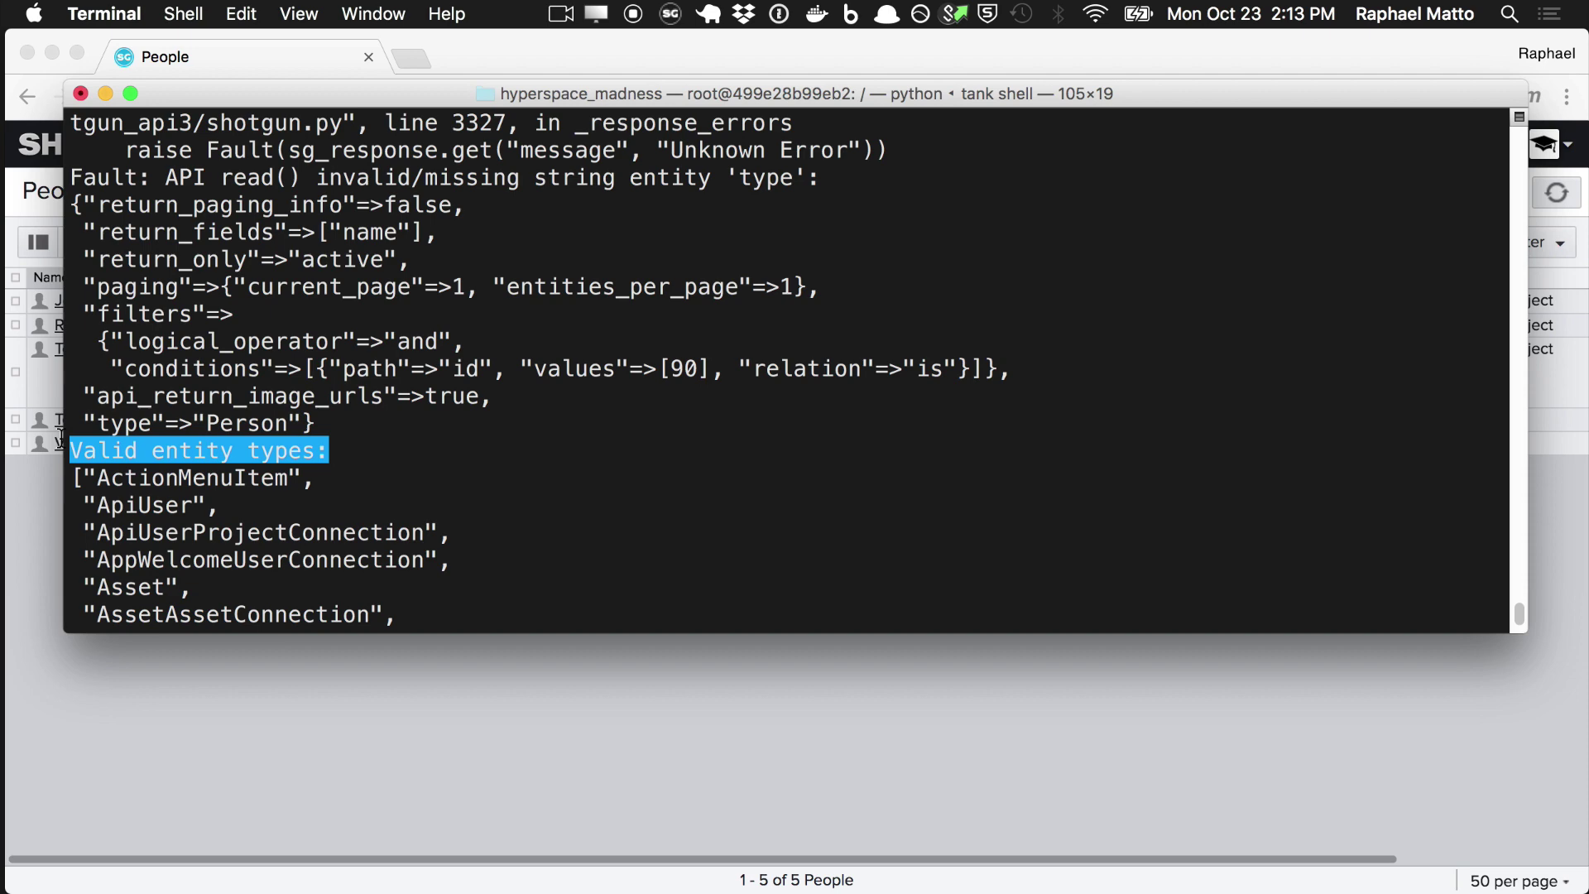
pyautogui.scroll(-18, 729, 492)
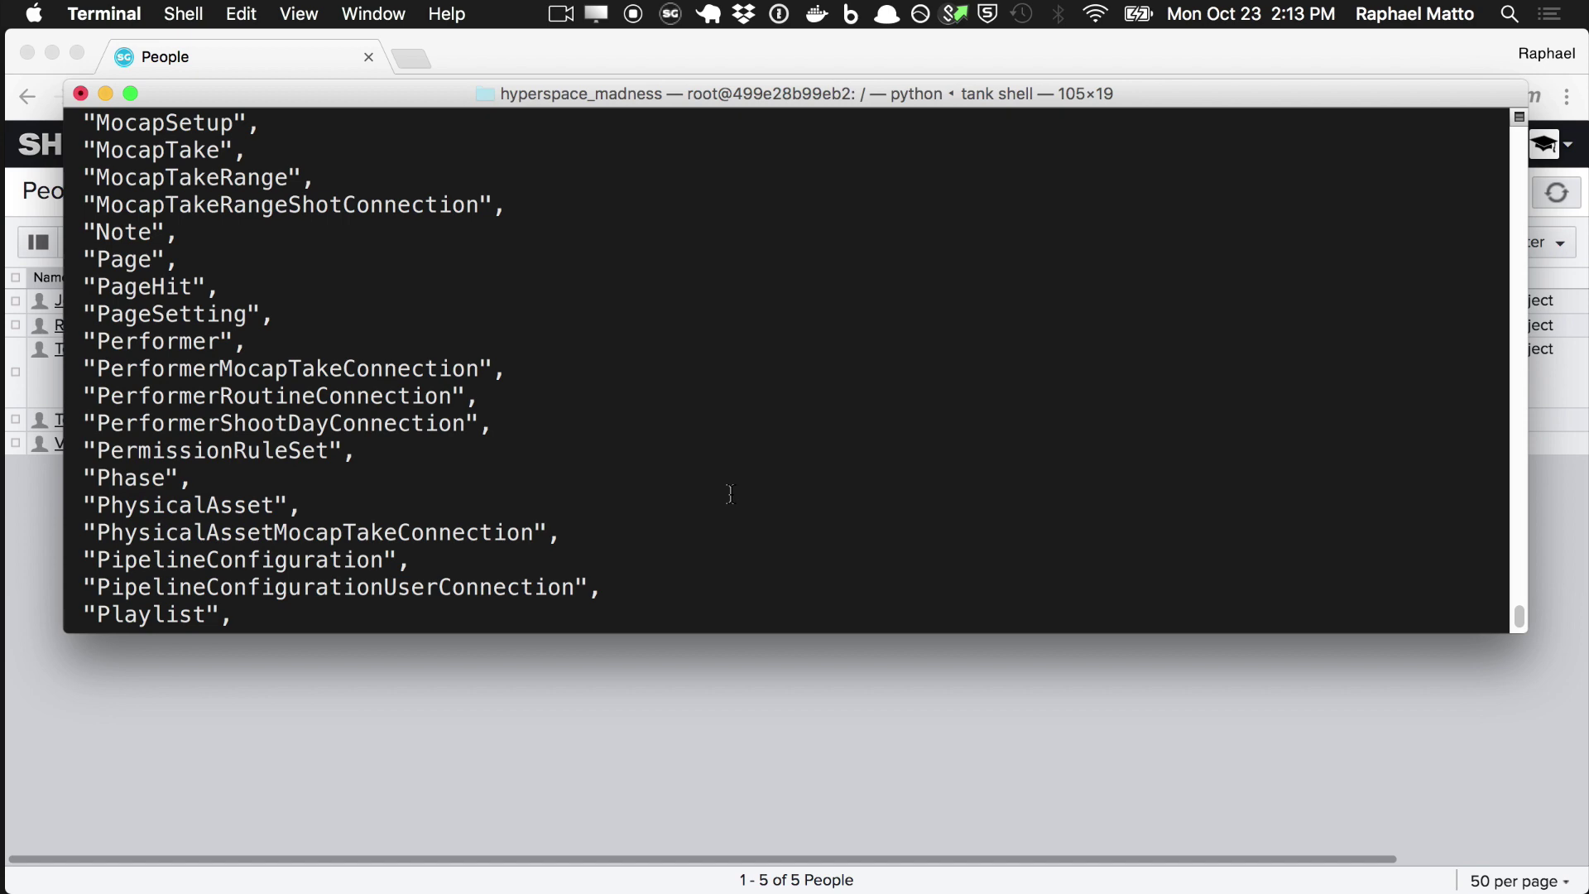
# Switch to Chrome, open Site Preferences and expand the Entities section.
pyautogui.press('super+Tab')
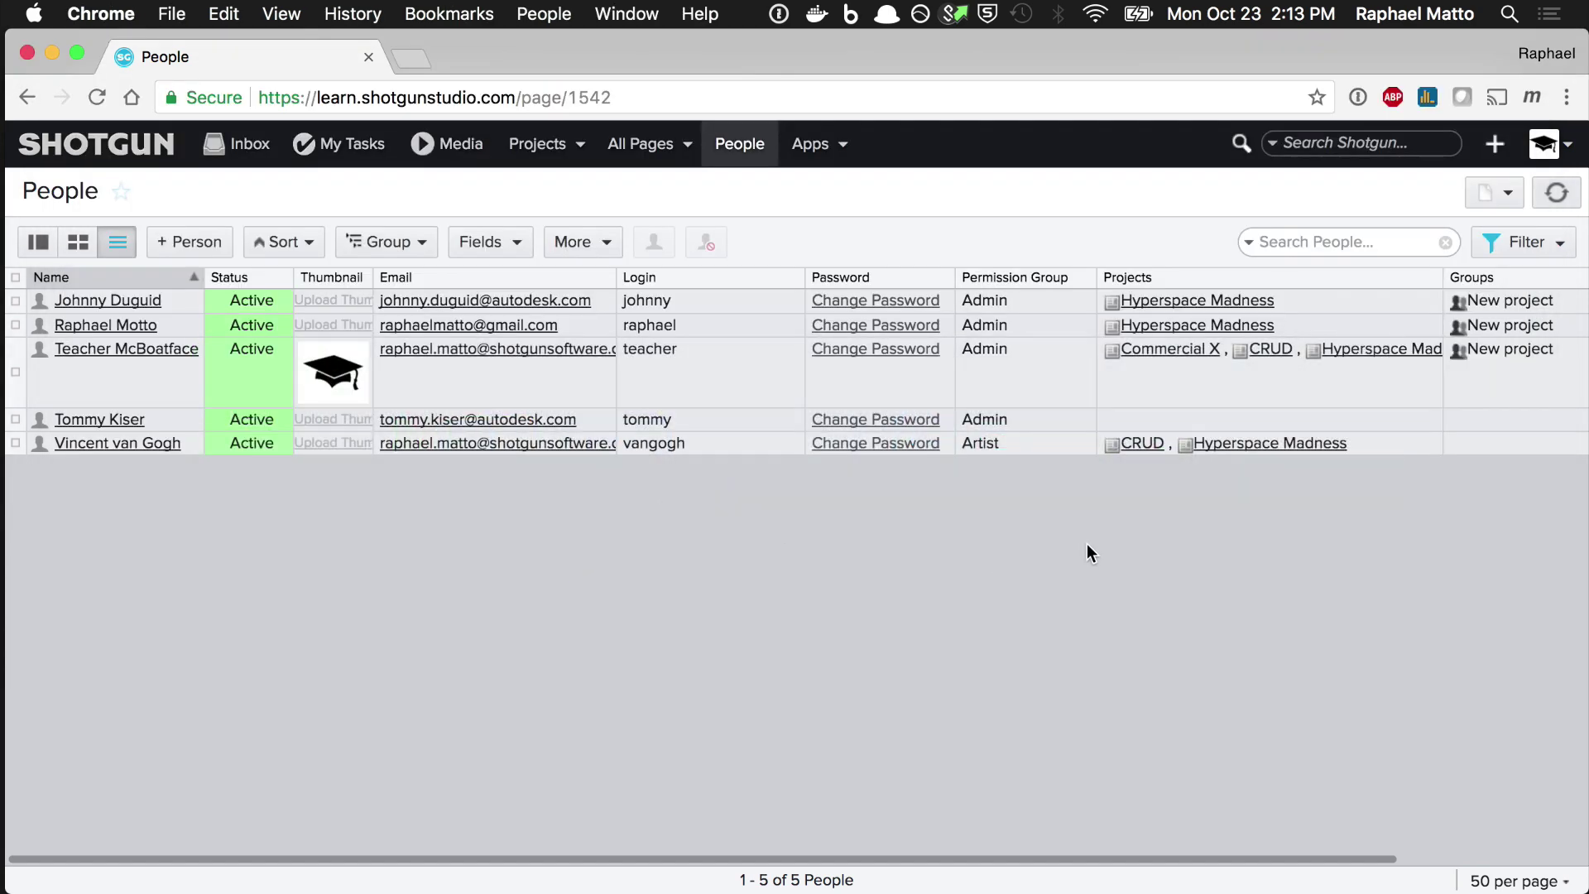
pyautogui.click(1543, 157)
pyautogui.scroll(-3, 1501, 530)
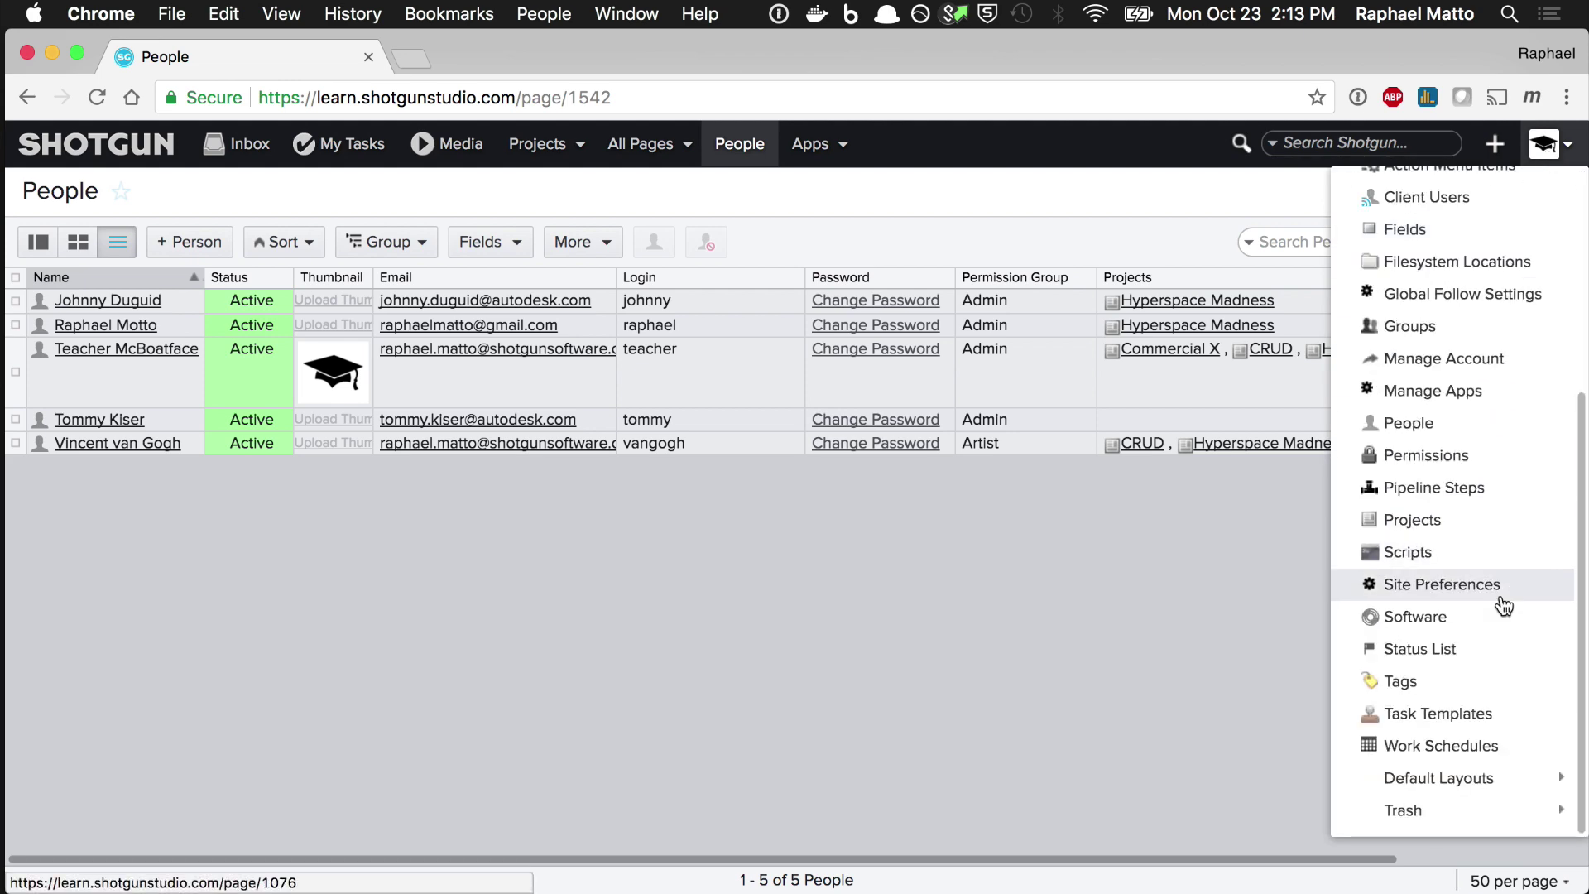
pyautogui.click(1519, 594)
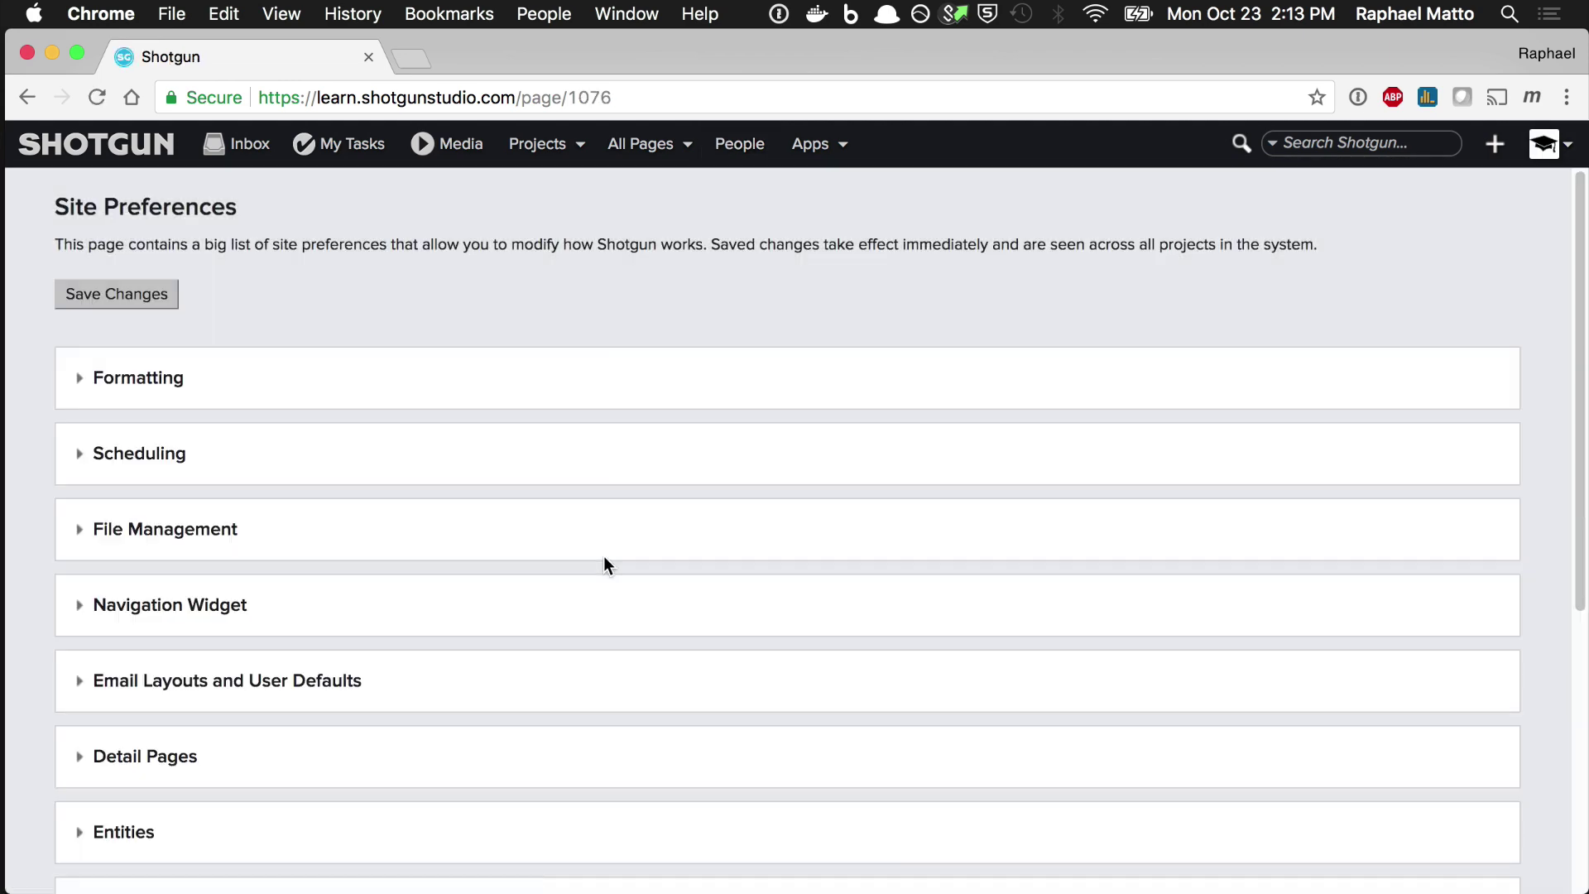
pyautogui.click(145, 845)
pyautogui.scroll(-6, 362, 759)
# Search the entity list for "person", expand the Person entity and highlight its internal name, HumanUser.
pyautogui.press('super+f')
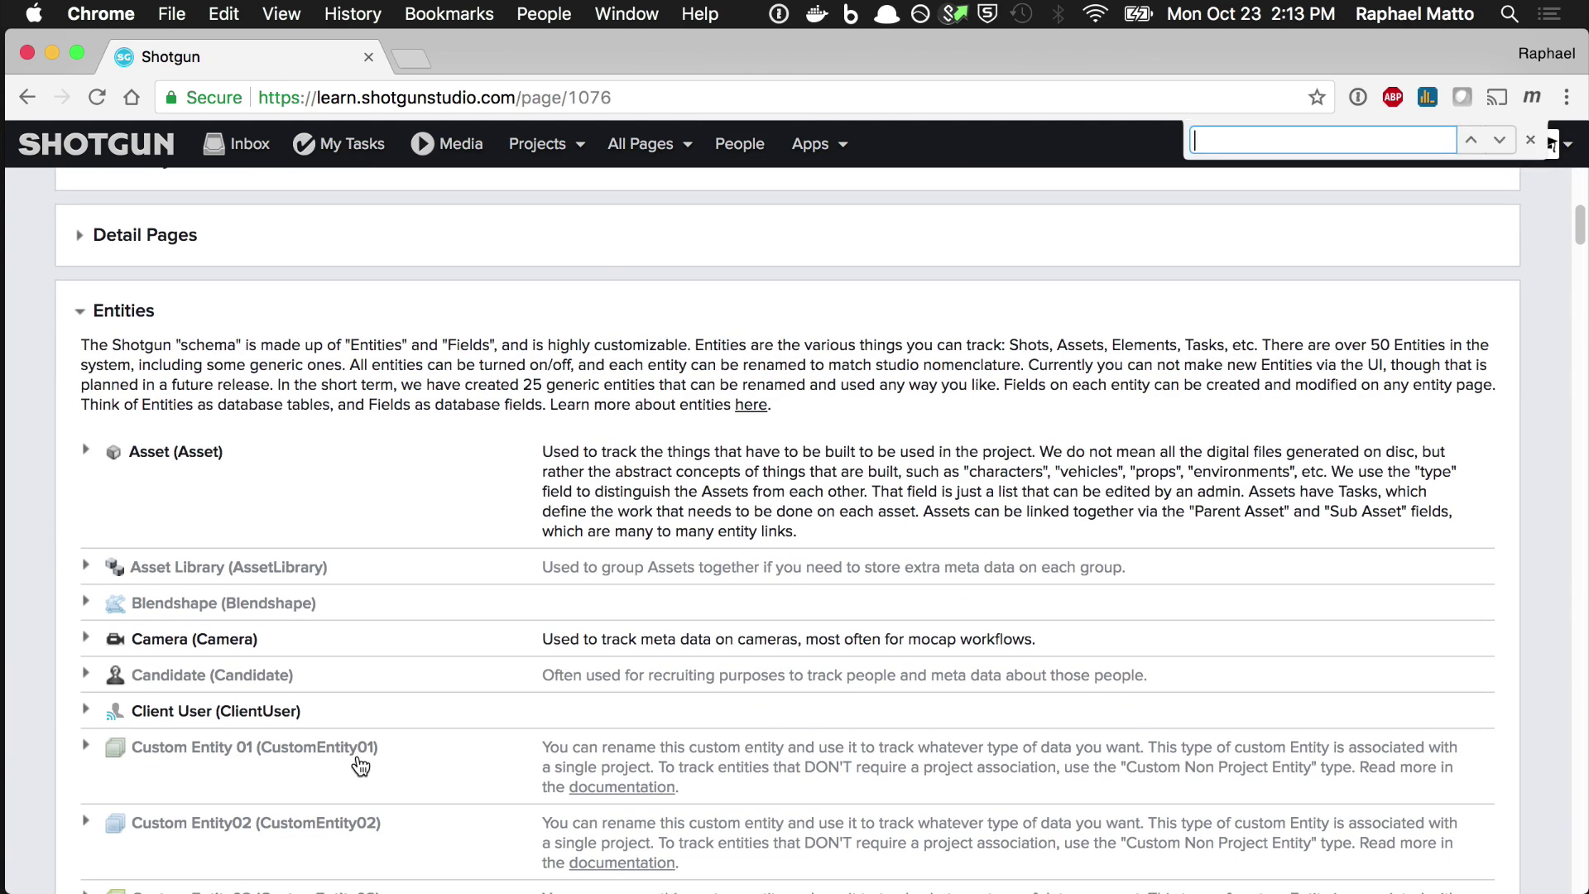
pyautogui.write('person')
pyautogui.press('Return')
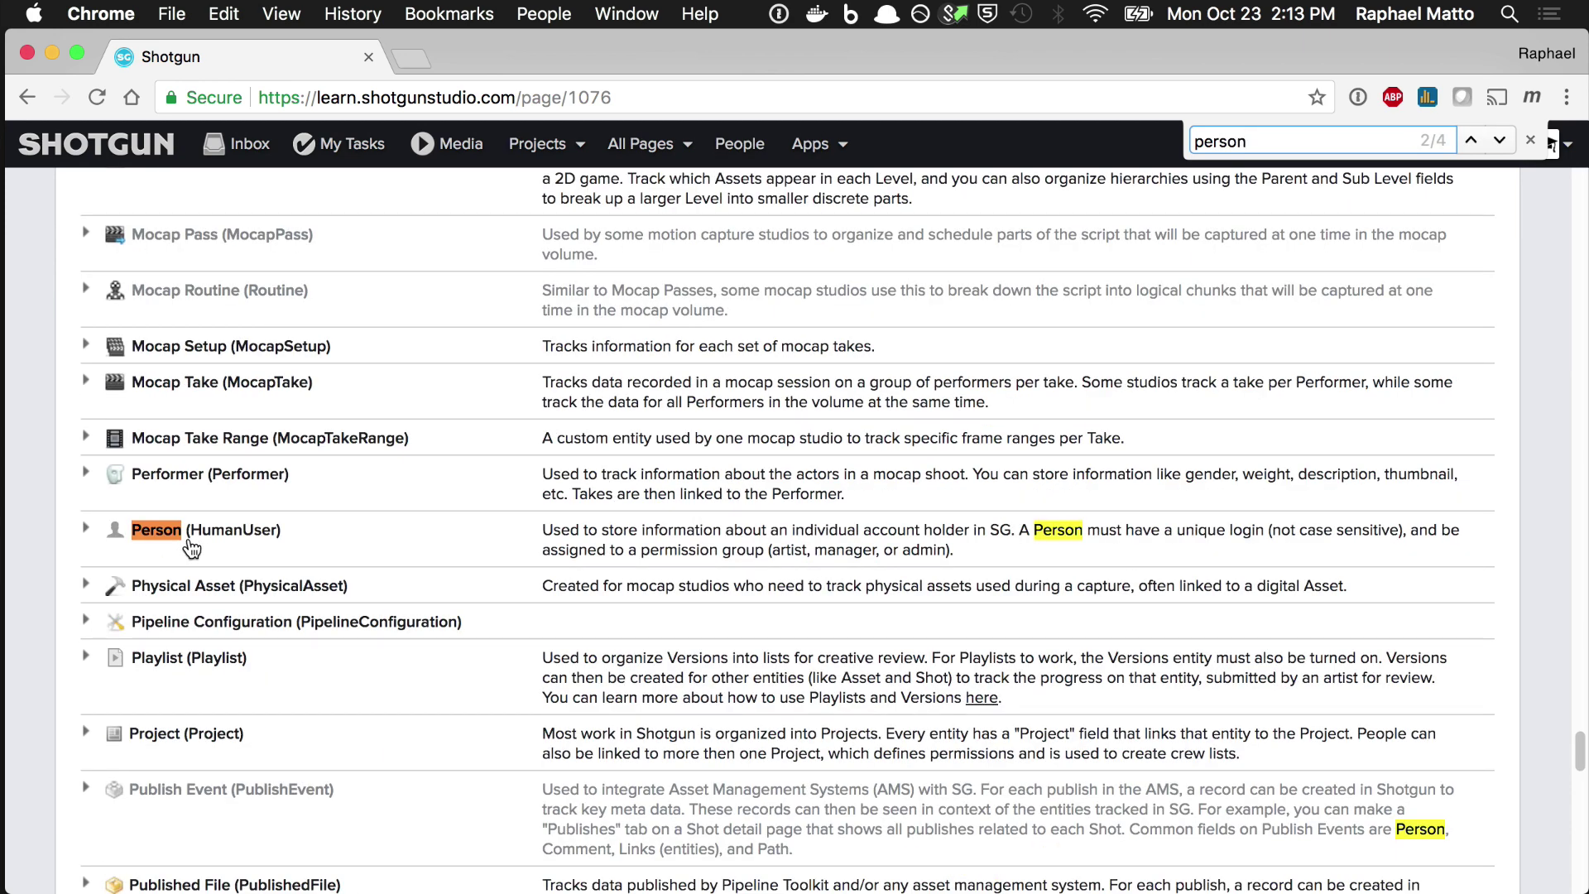
pyautogui.click(89, 533)
pyautogui.doubleClick(243, 542)
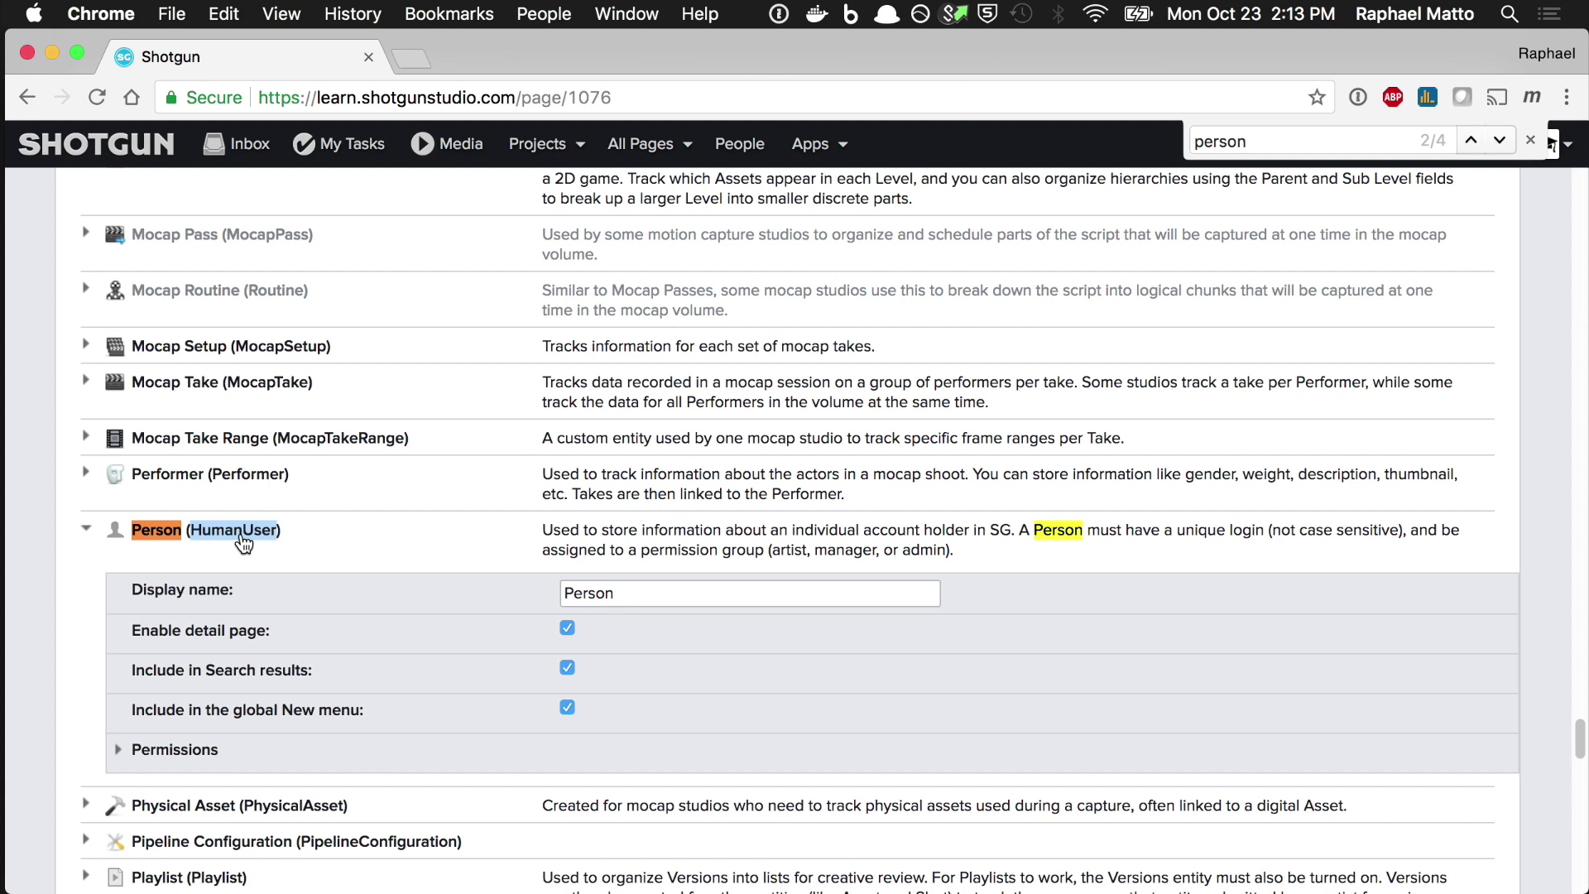
# Switch to Terminal and highlight HumanUser in the error output's list of valid entity types.
pyautogui.press('super+Tab')
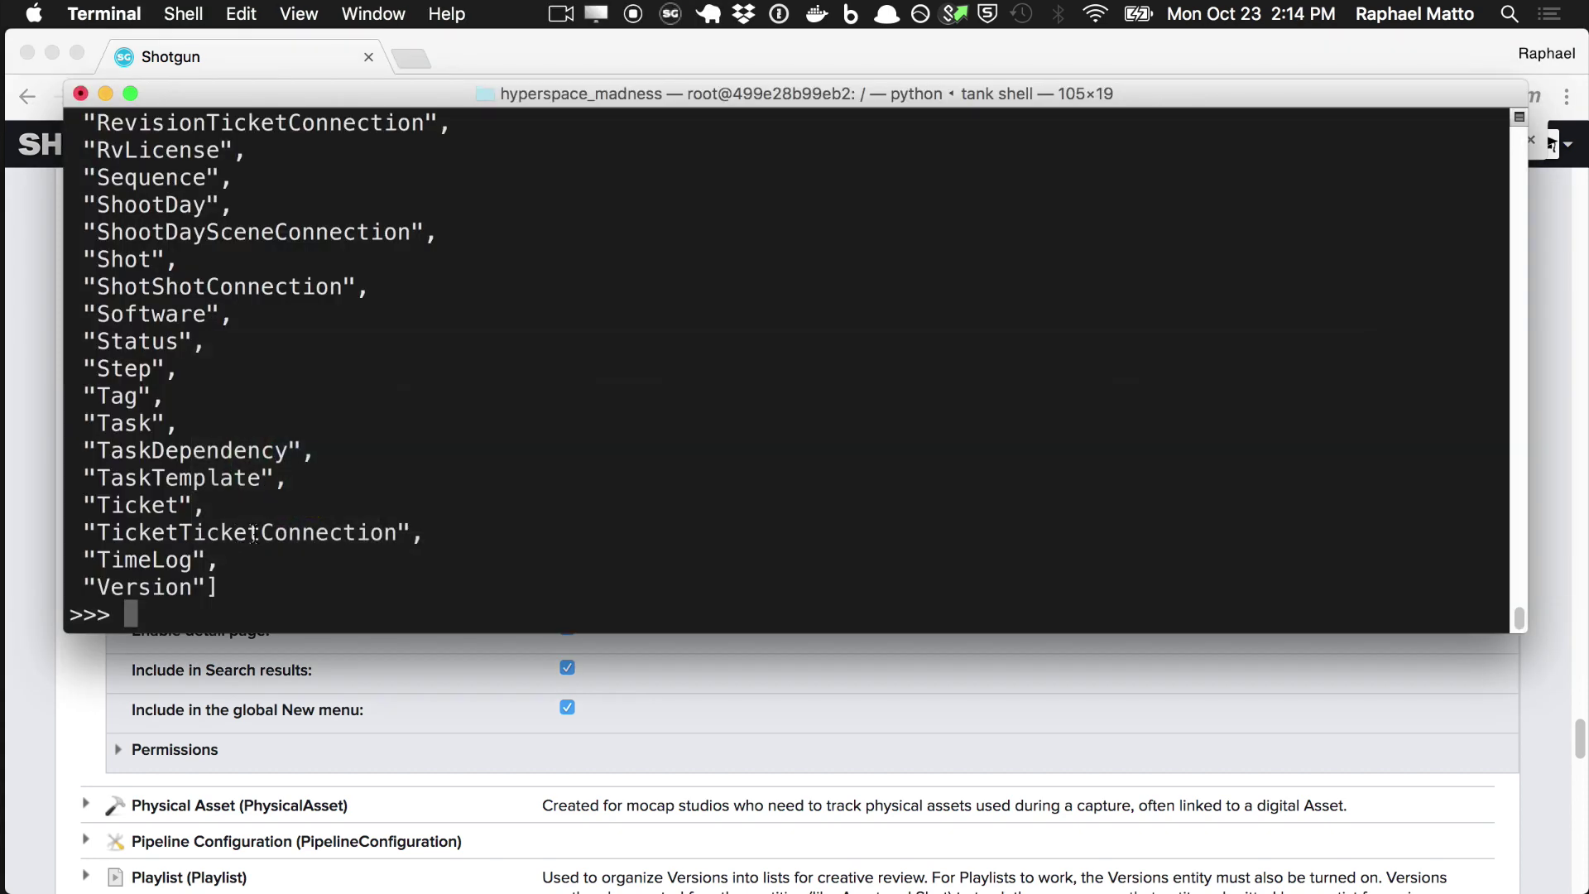
pyautogui.scroll(20, 386, 519)
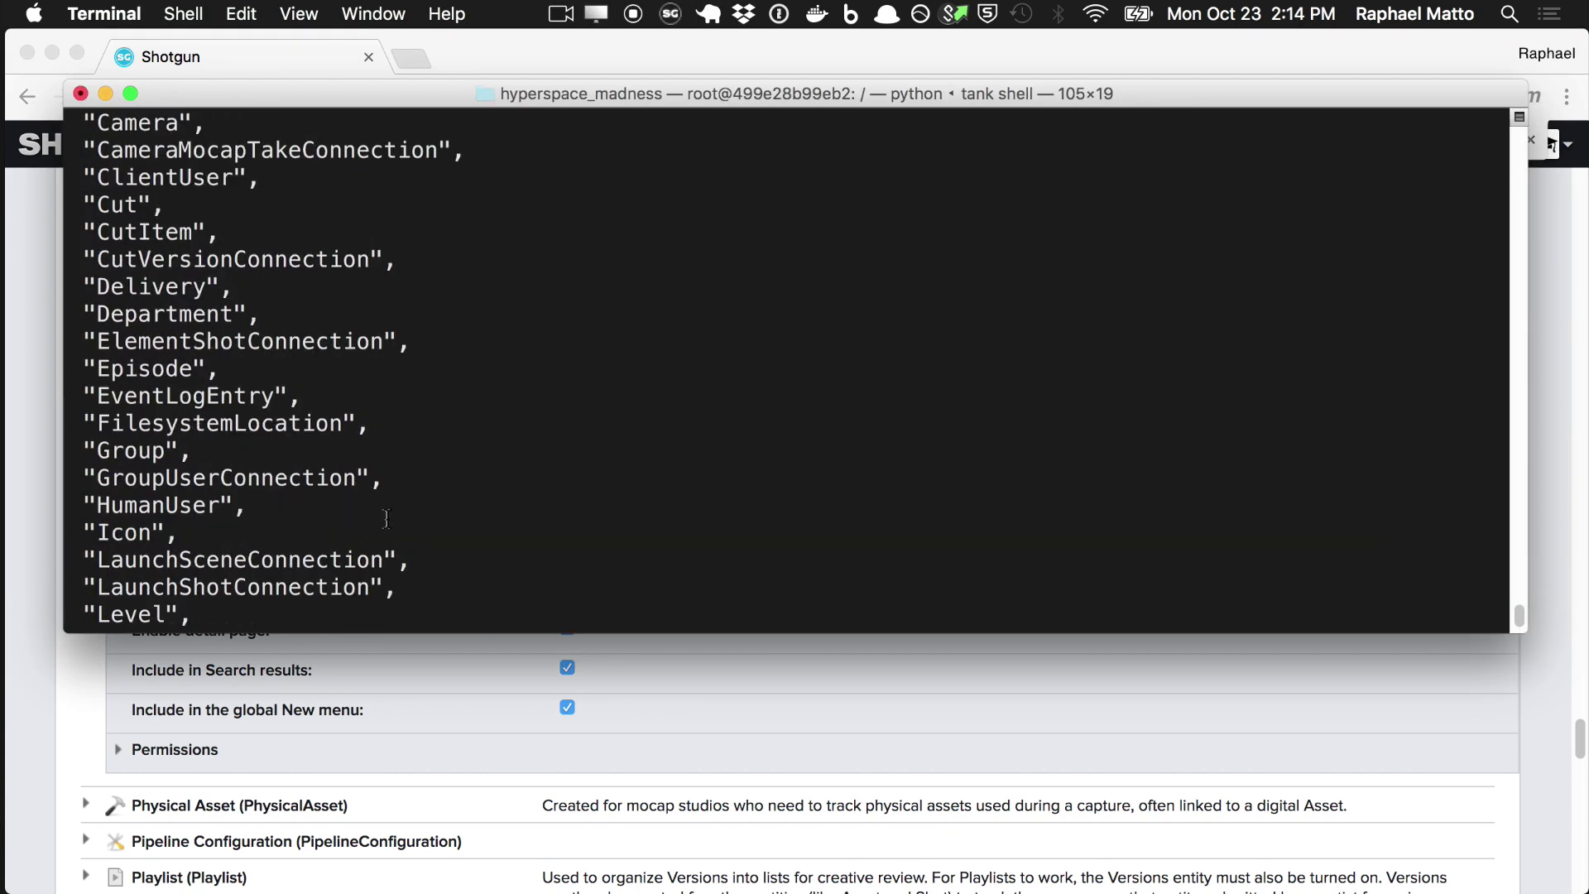
pyautogui.doubleClick(180, 507)
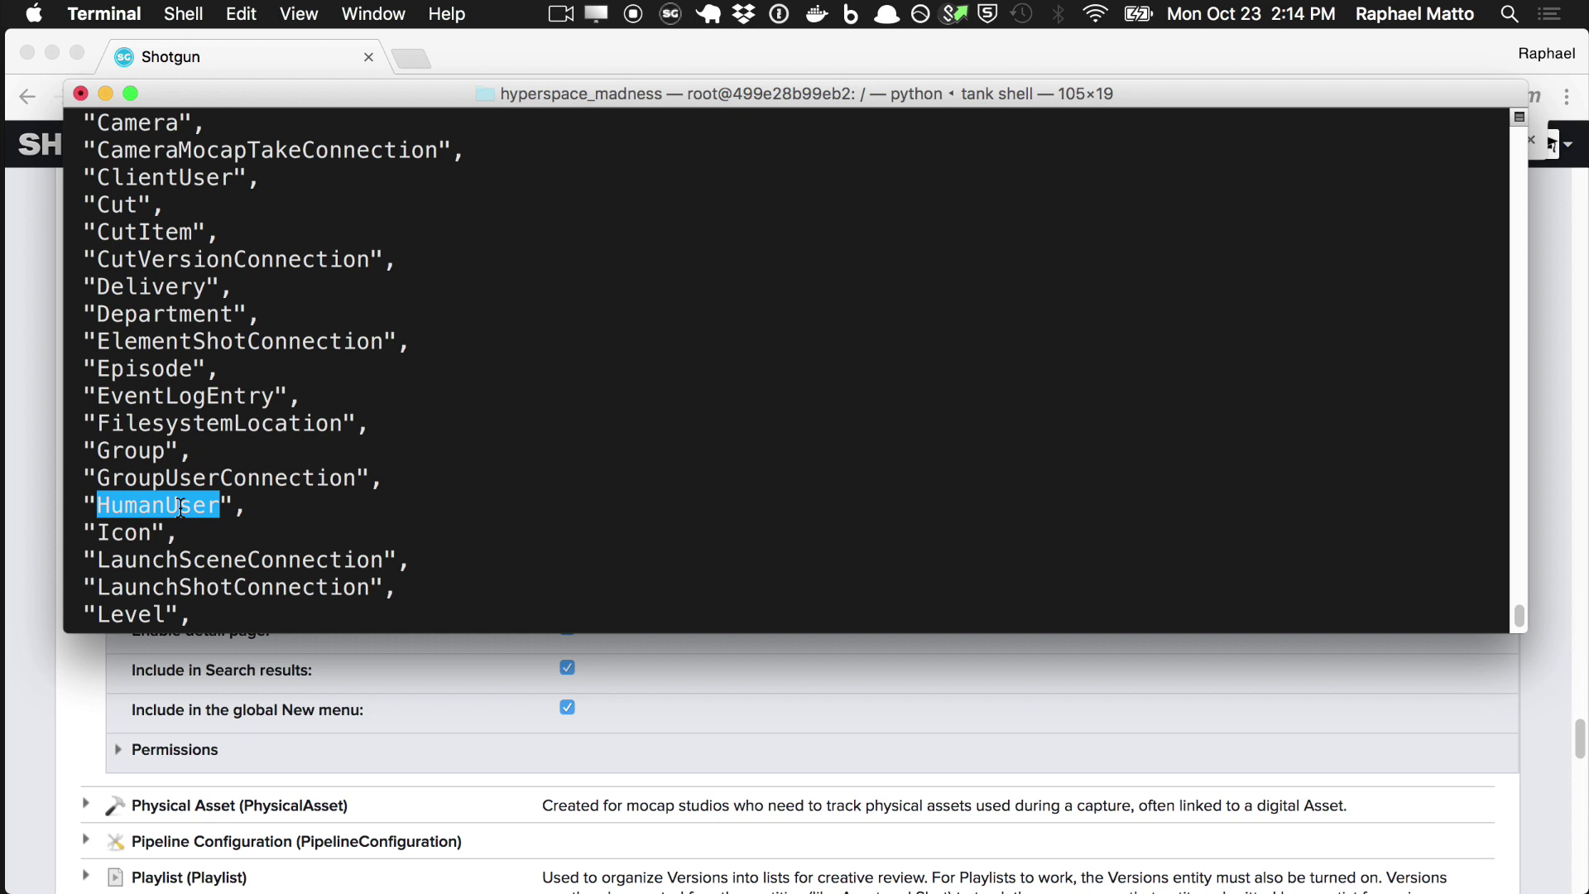
# Recall the find_one query for ID 90, replace the entity type with "HumanUser", and run it.
pyautogui.press('Up')
pyautogui.press('Left')
pyautogui.press('Left')
pyautogui.press('Left')
pyautogui.press('Left')
pyautogui.press('Left')
pyautogui.press('Left')
pyautogui.press('Left')
pyautogui.press('Left')
pyautogui.press('Left')
pyautogui.press('Left')
pyautogui.press('Left')
pyautogui.press('Left')
pyautogui.press('Left')
pyautogui.press('Left')
pyautogui.press('Left')
pyautogui.press('Left')
pyautogui.press('Left')
pyautogui.press('Left')
pyautogui.press('Left')
pyautogui.press('Left')
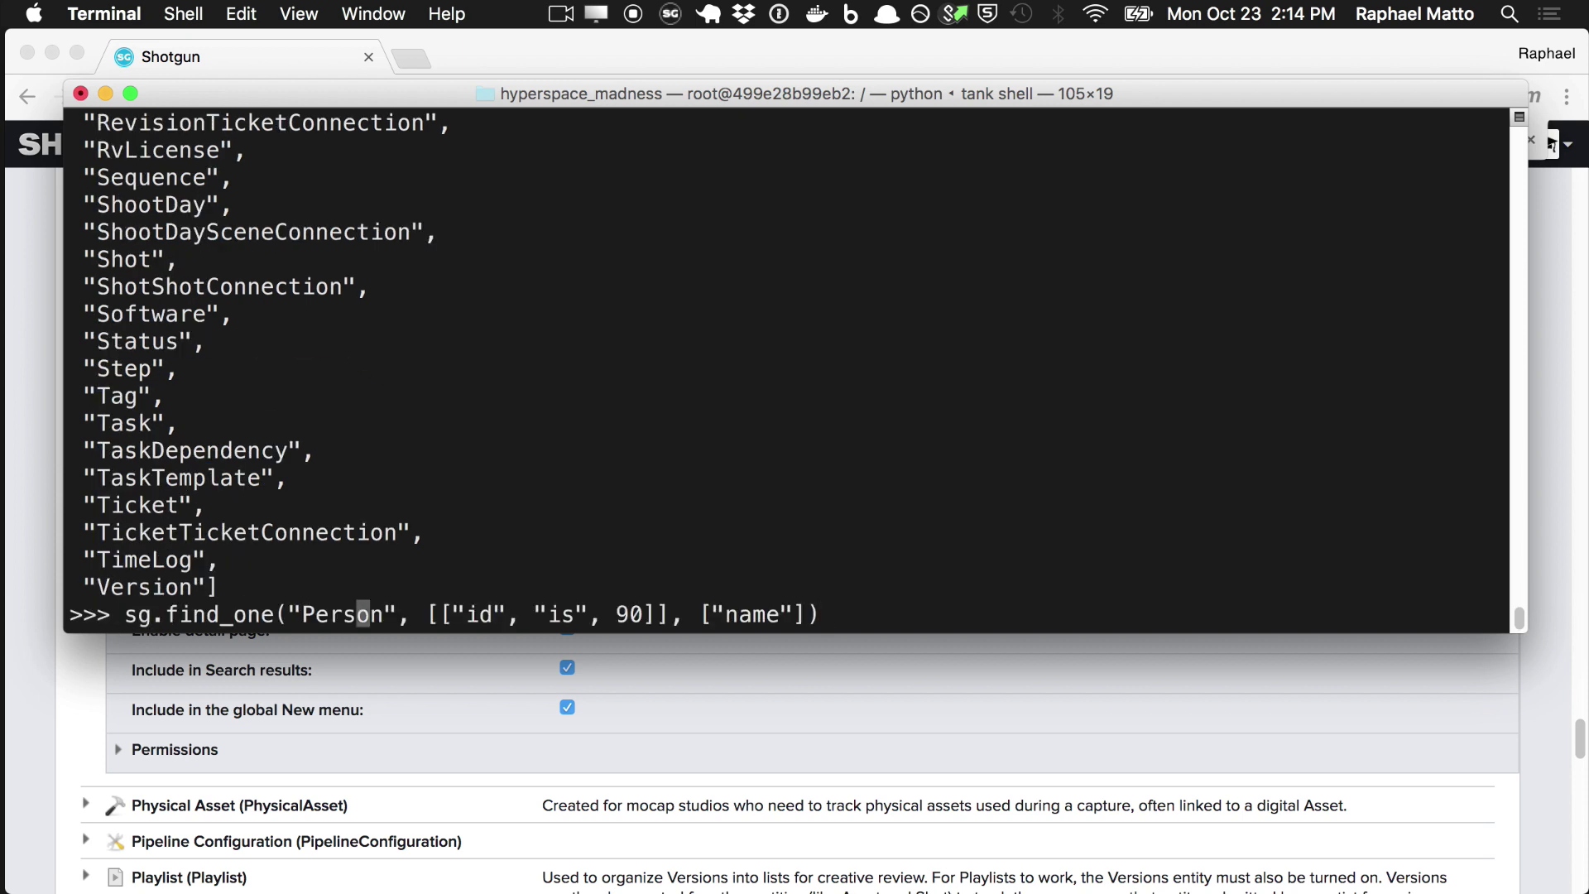
pyautogui.press('Right')
pyautogui.press('Right')
pyautogui.press('BackSpace')
pyautogui.press('BackSpace')
pyautogui.press('BackSpace')
pyautogui.press('BackSpace')
pyautogui.press('BackSpace')
pyautogui.press('BackSpace')
pyautogui.write('HumanUser')
pyautogui.press('Return')
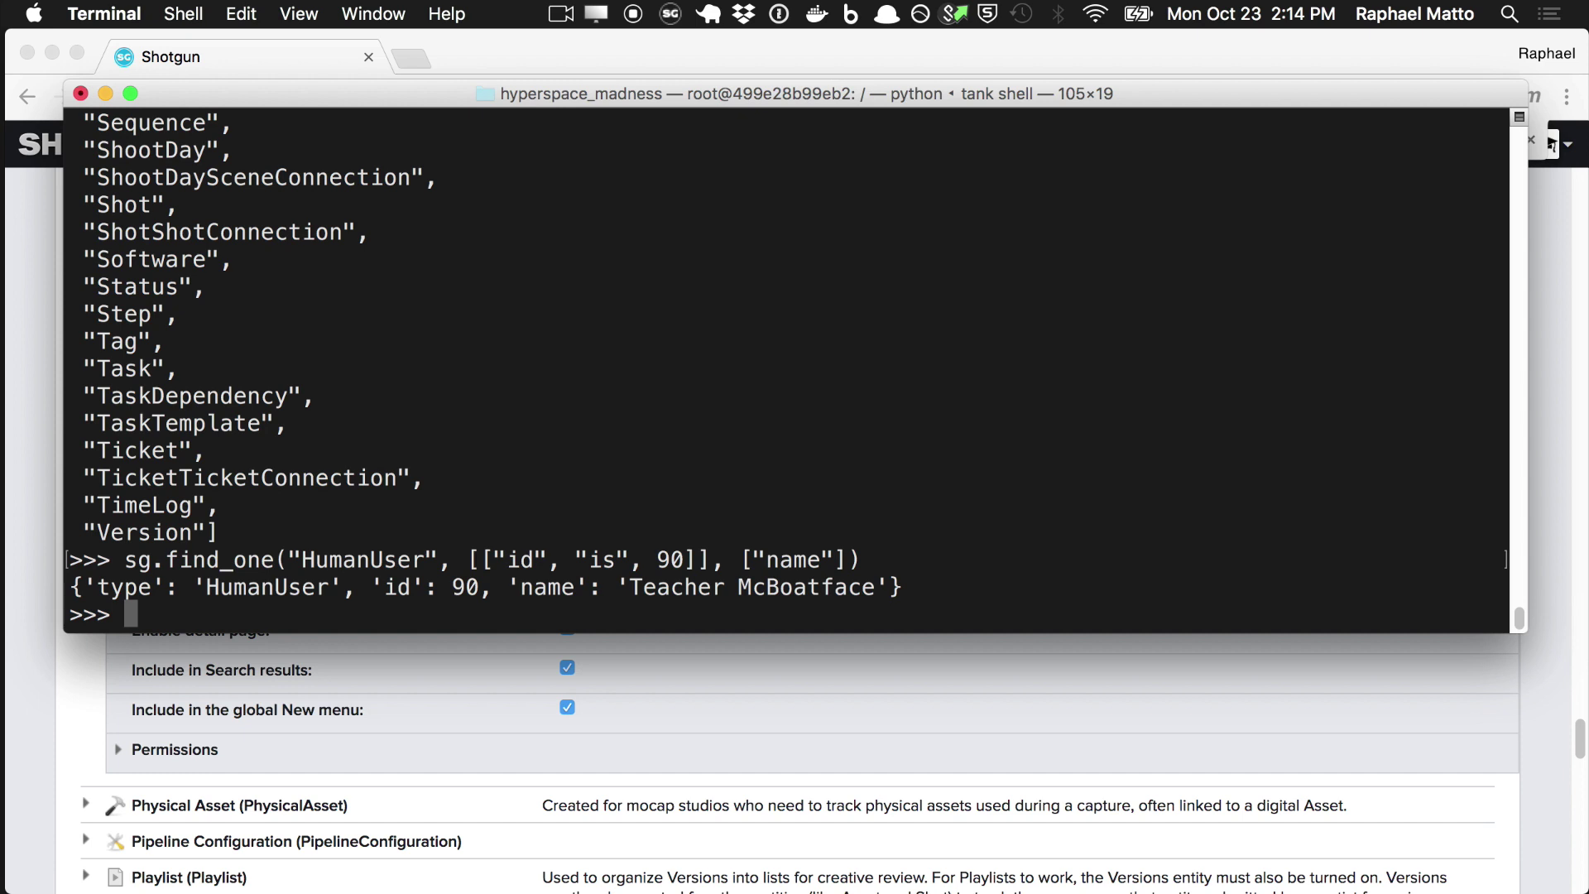
# Switch to Chrome and open the Hyperspace Madness project's Event Log Entries page.
pyautogui.press('super+Tab')
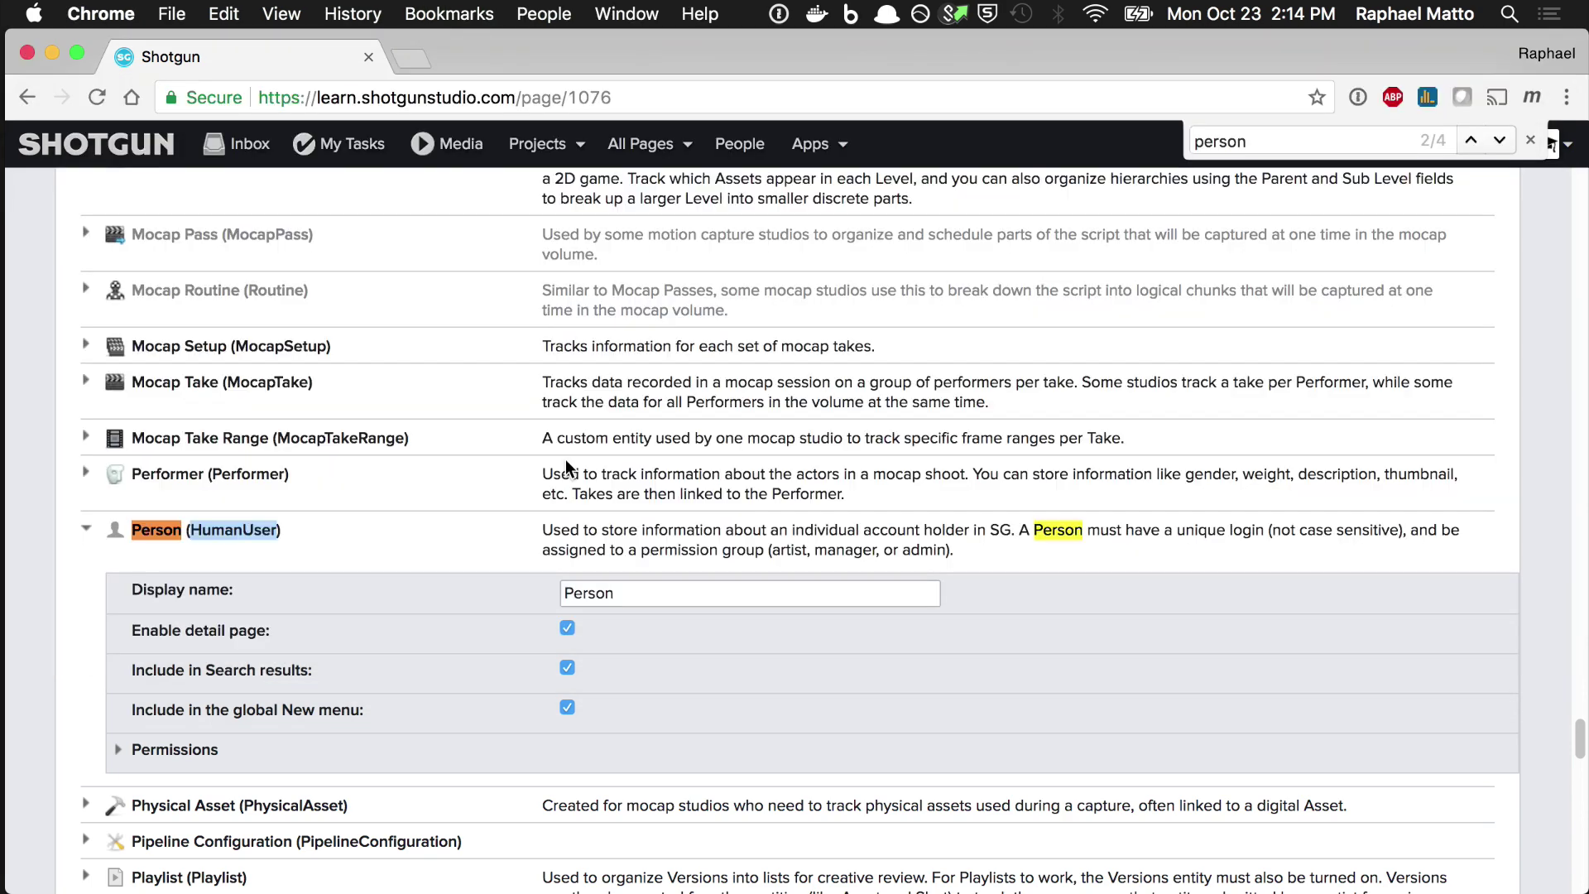
pyautogui.click(546, 145)
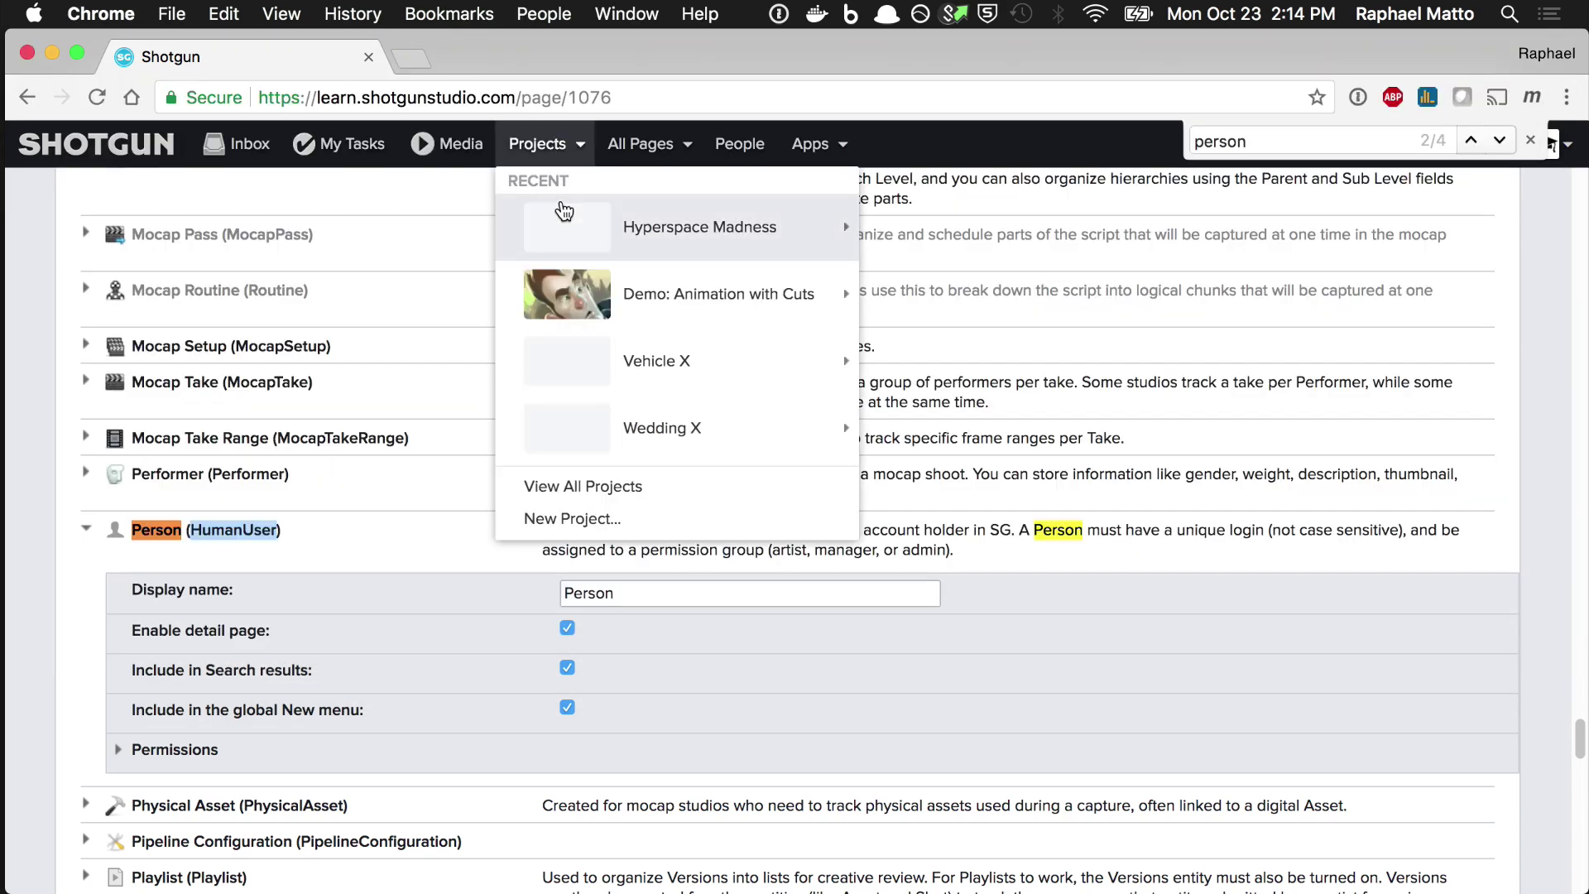
pyautogui.moveTo(568, 216)
pyautogui.moveTo(941, 380)
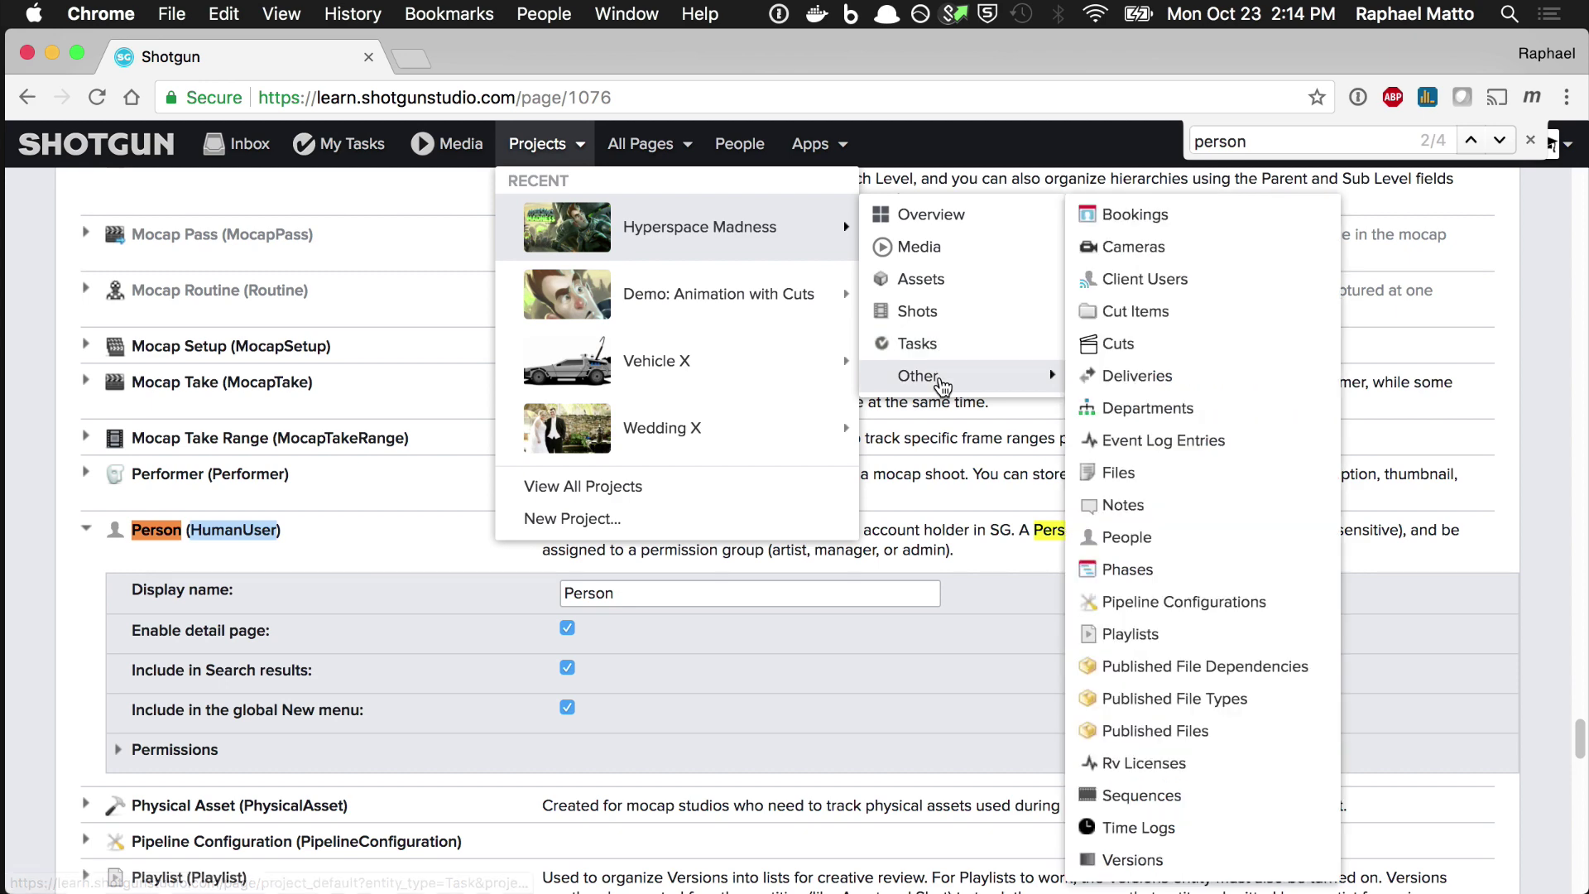
pyautogui.click(1159, 440)
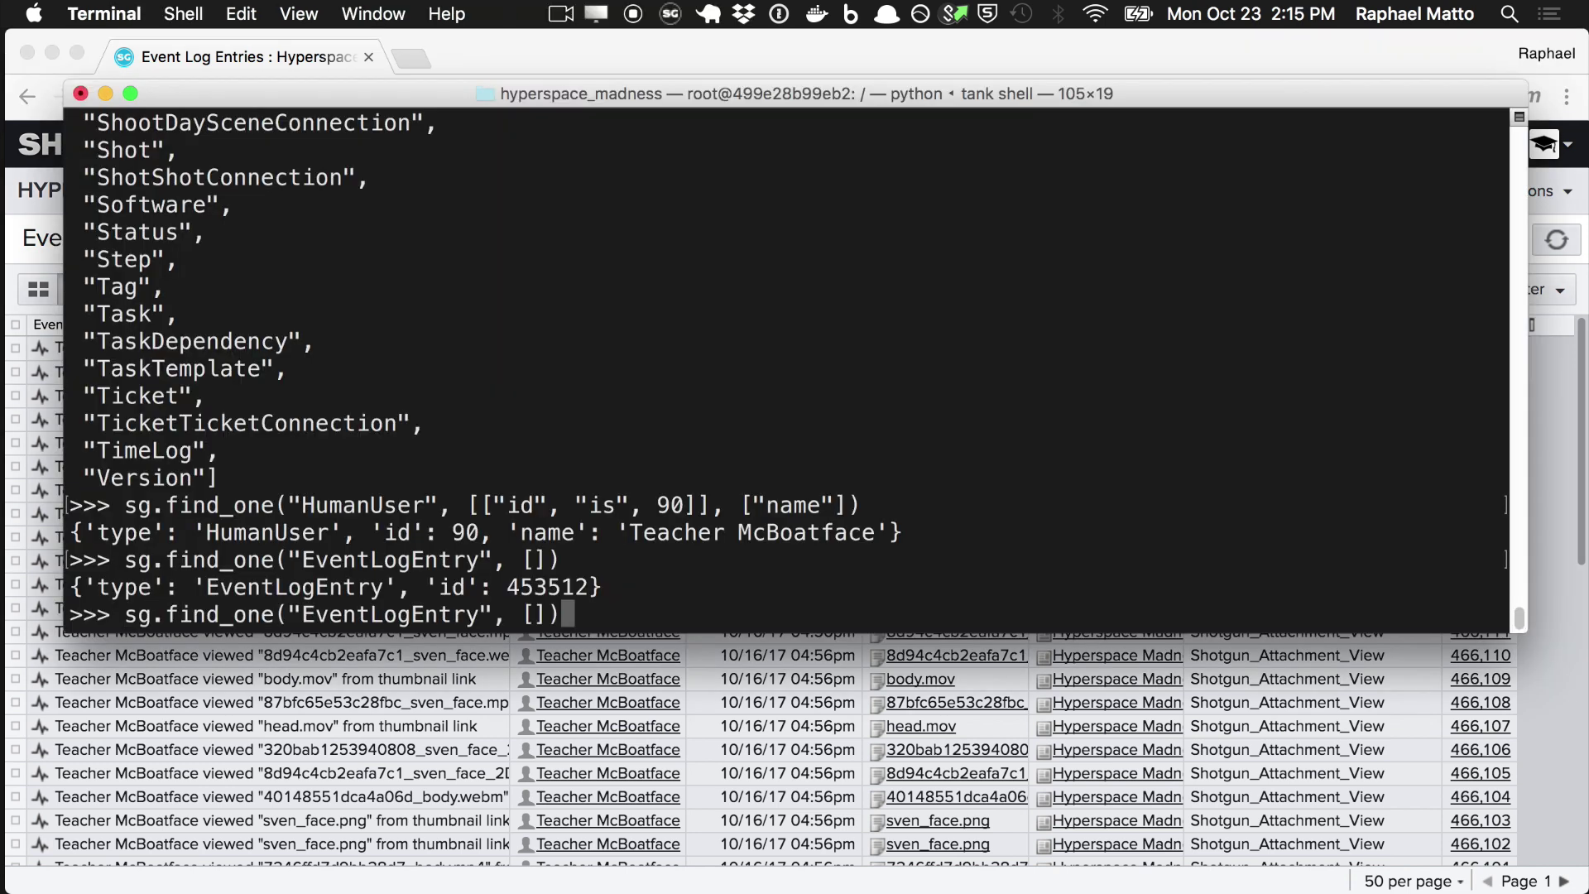
# In Terminal, run sg.find_one("EventLogEntry", [], ["description"]) and return to the Event Log Entries page in Chrome.
pyautogui.press('Left')
pyautogui.write(', ["description"]')
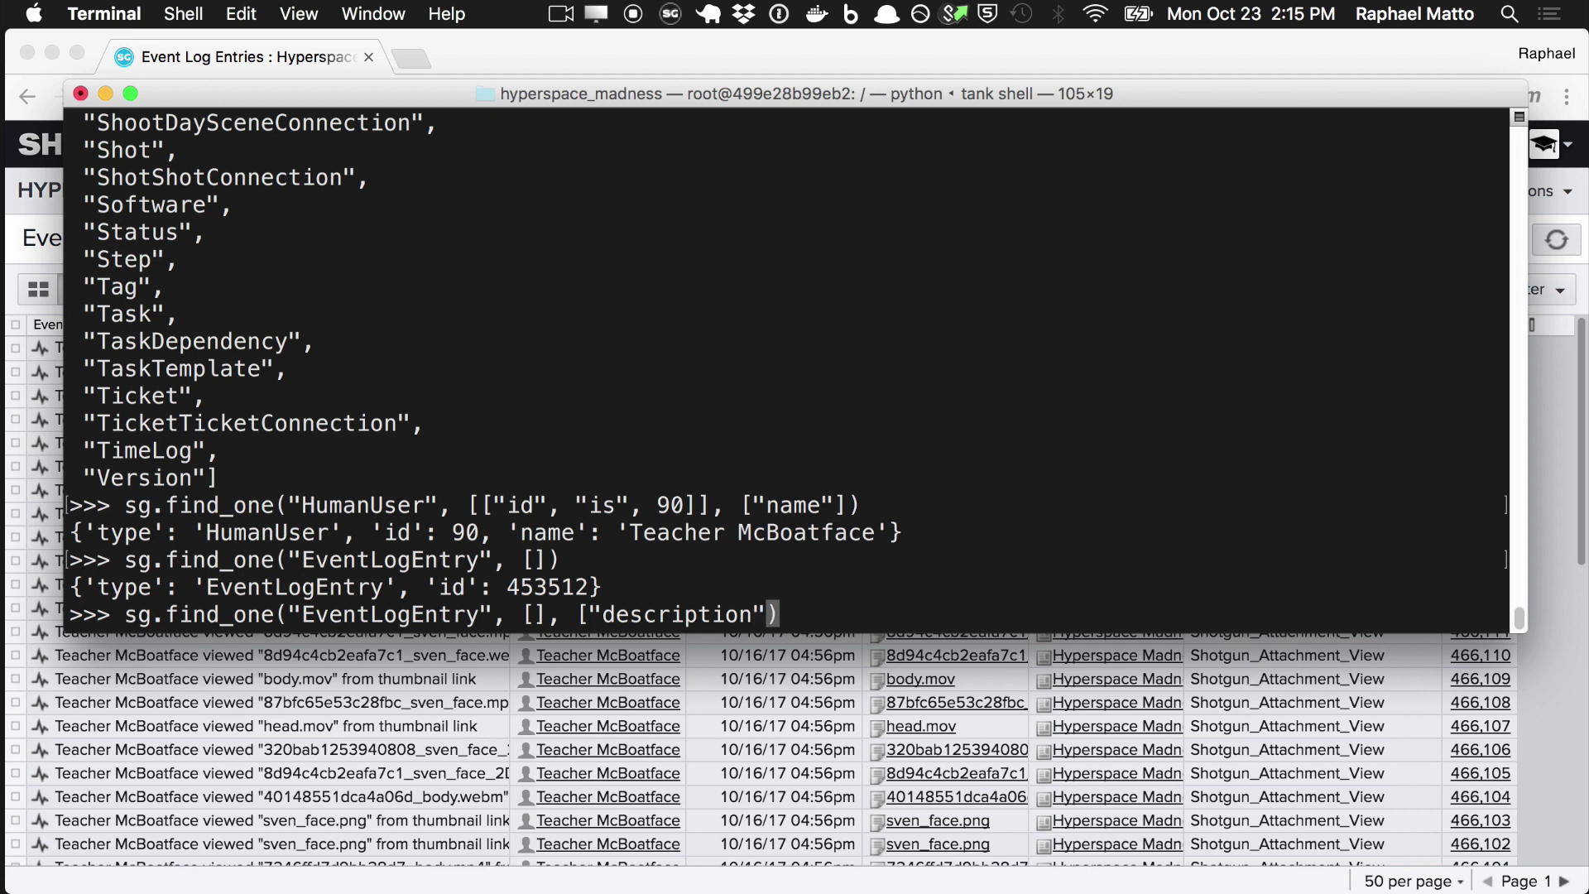
pyautogui.press('Return')
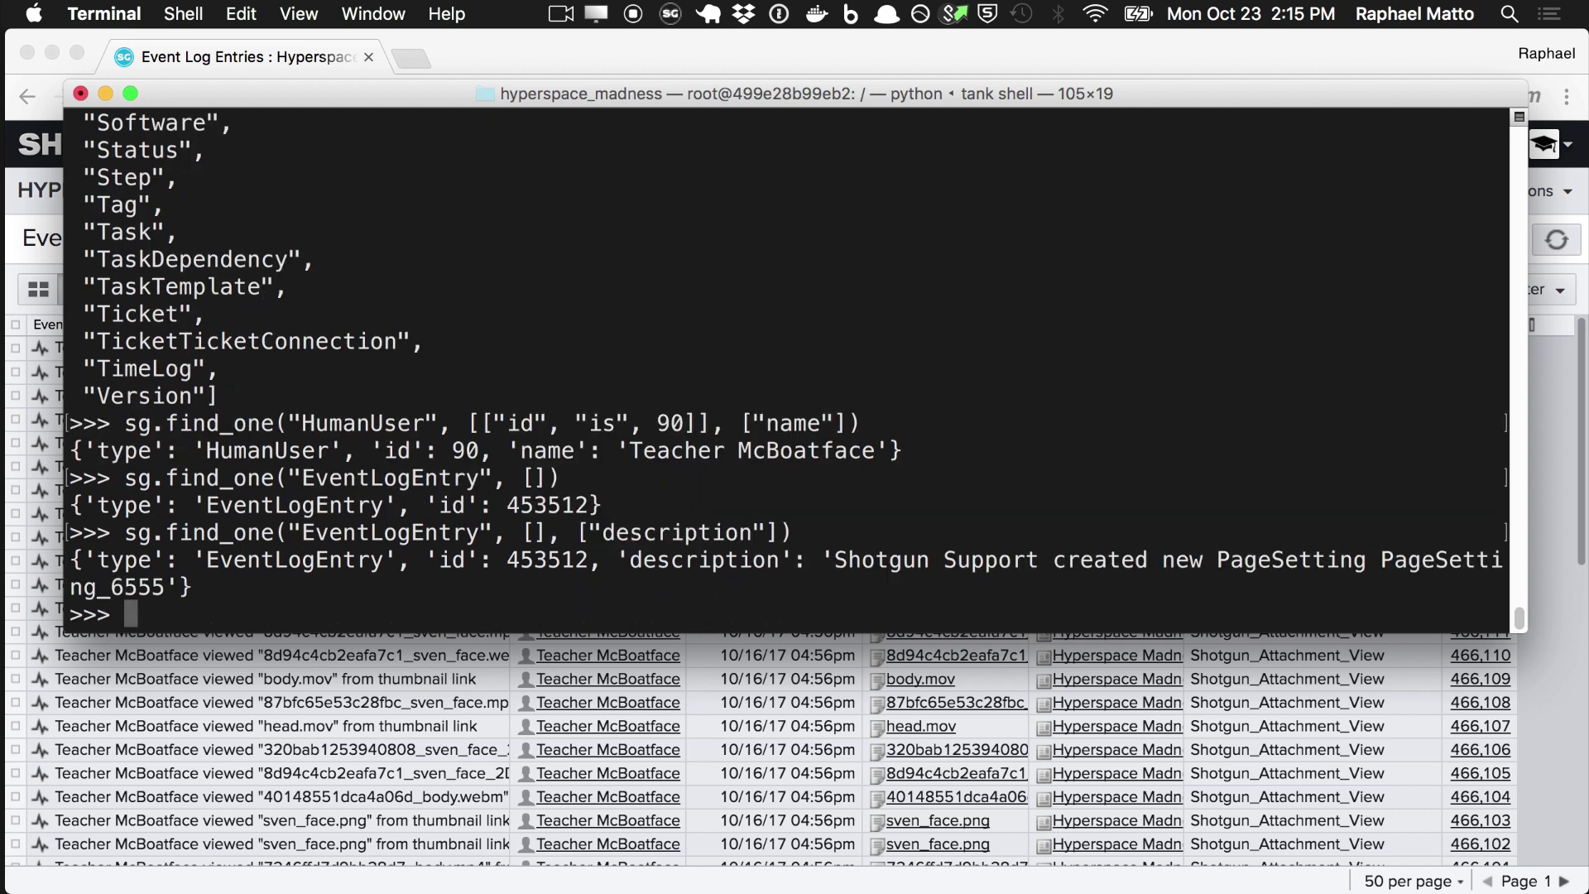
pyautogui.press('super+Tab')
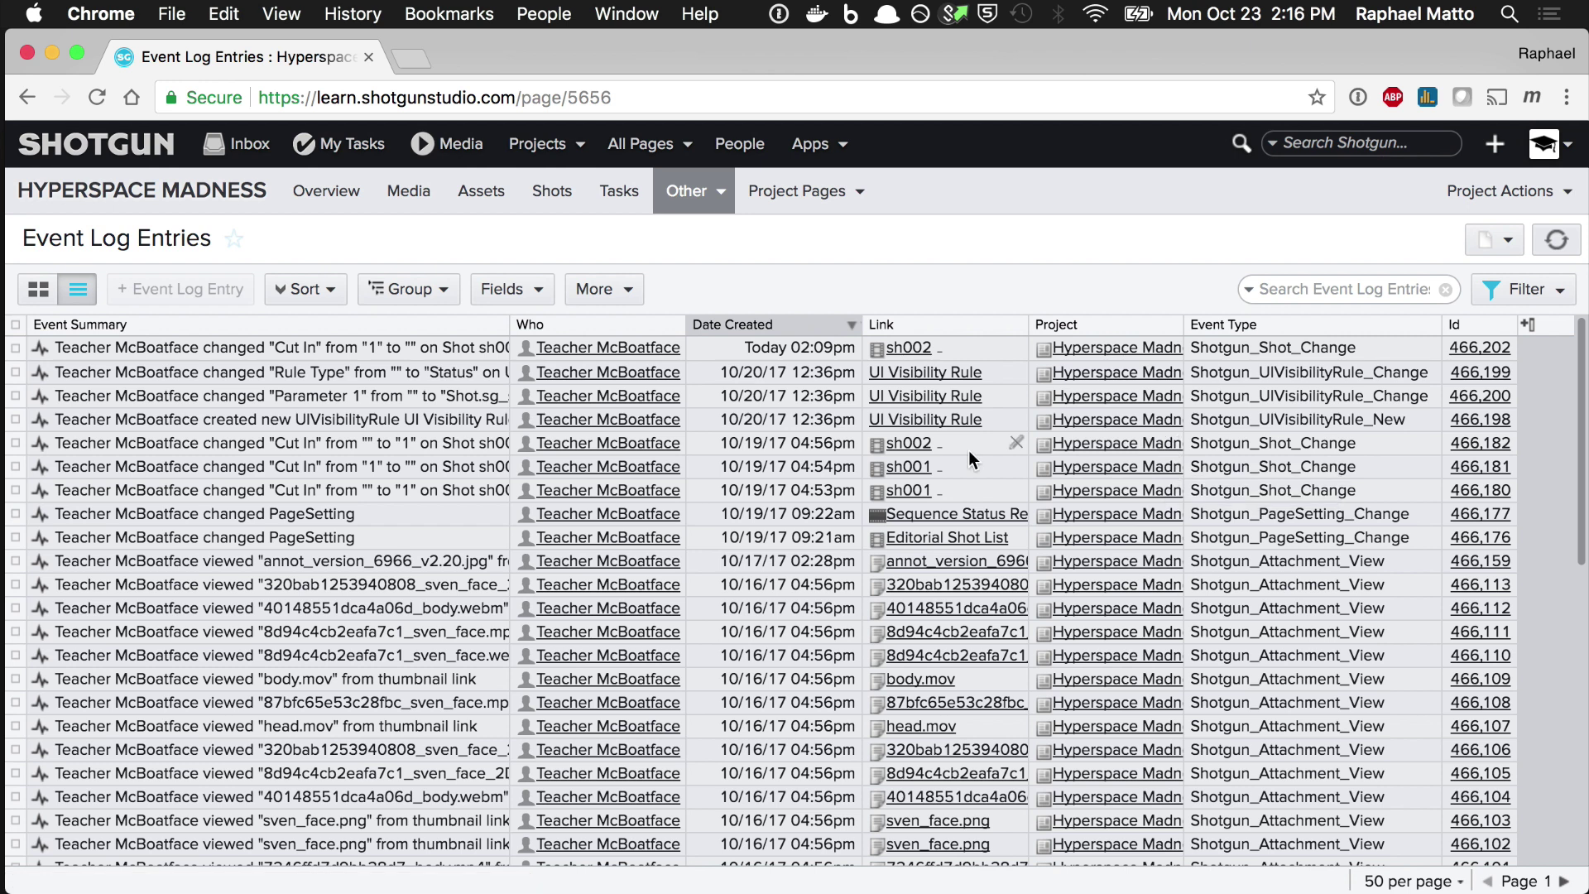
# Create a new page named "All Event Log Entries" with type Event Log Entry and no project assigned.
pyautogui.click(687, 148)
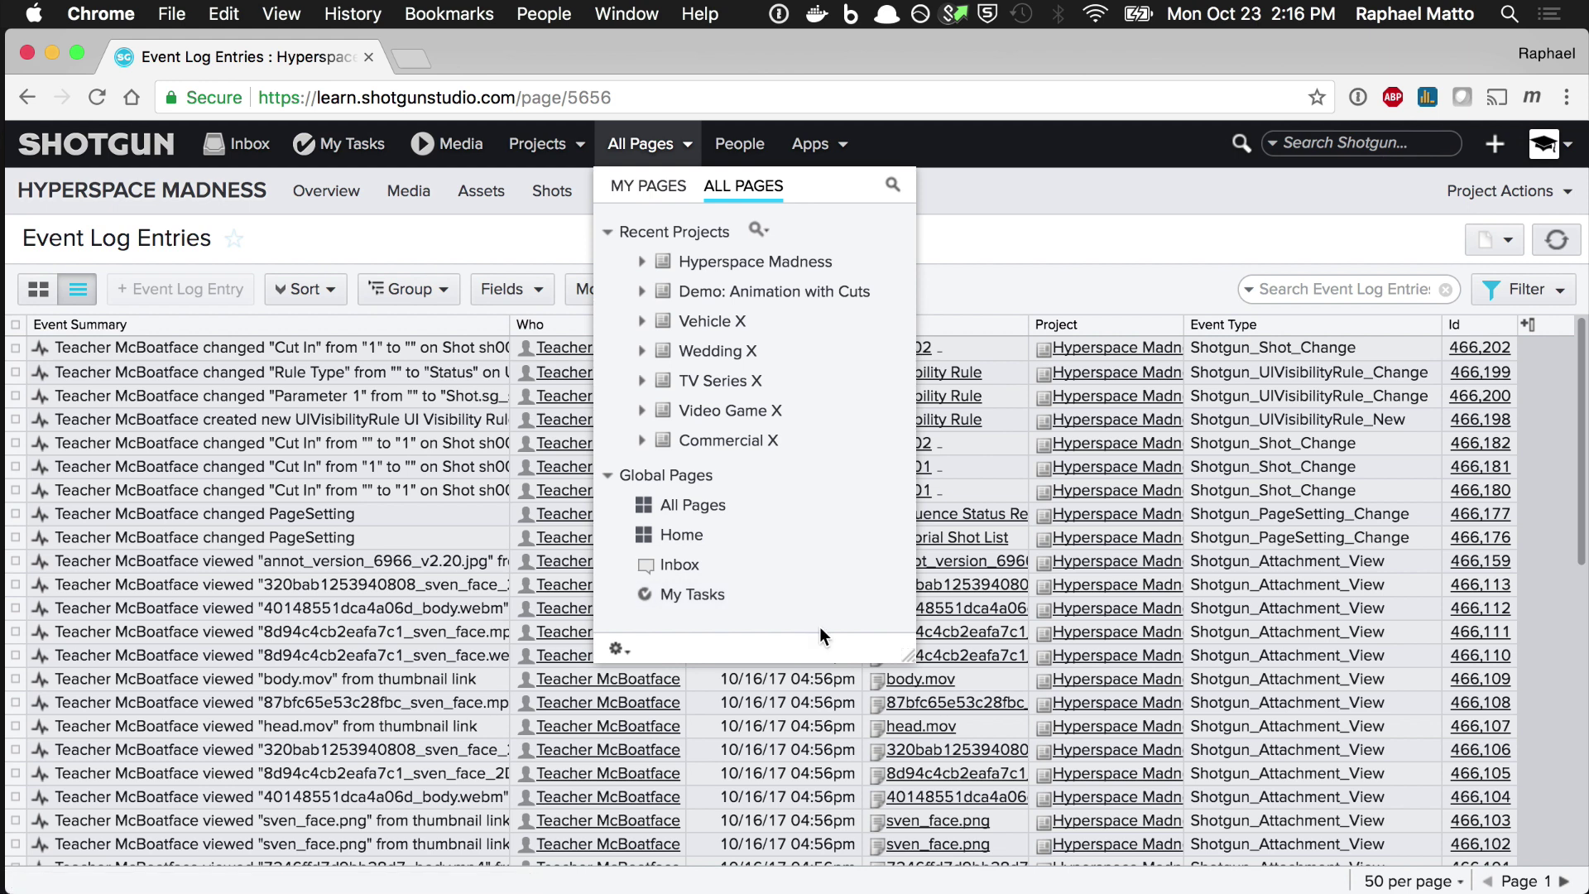
pyautogui.click(1503, 147)
pyautogui.click(1443, 549)
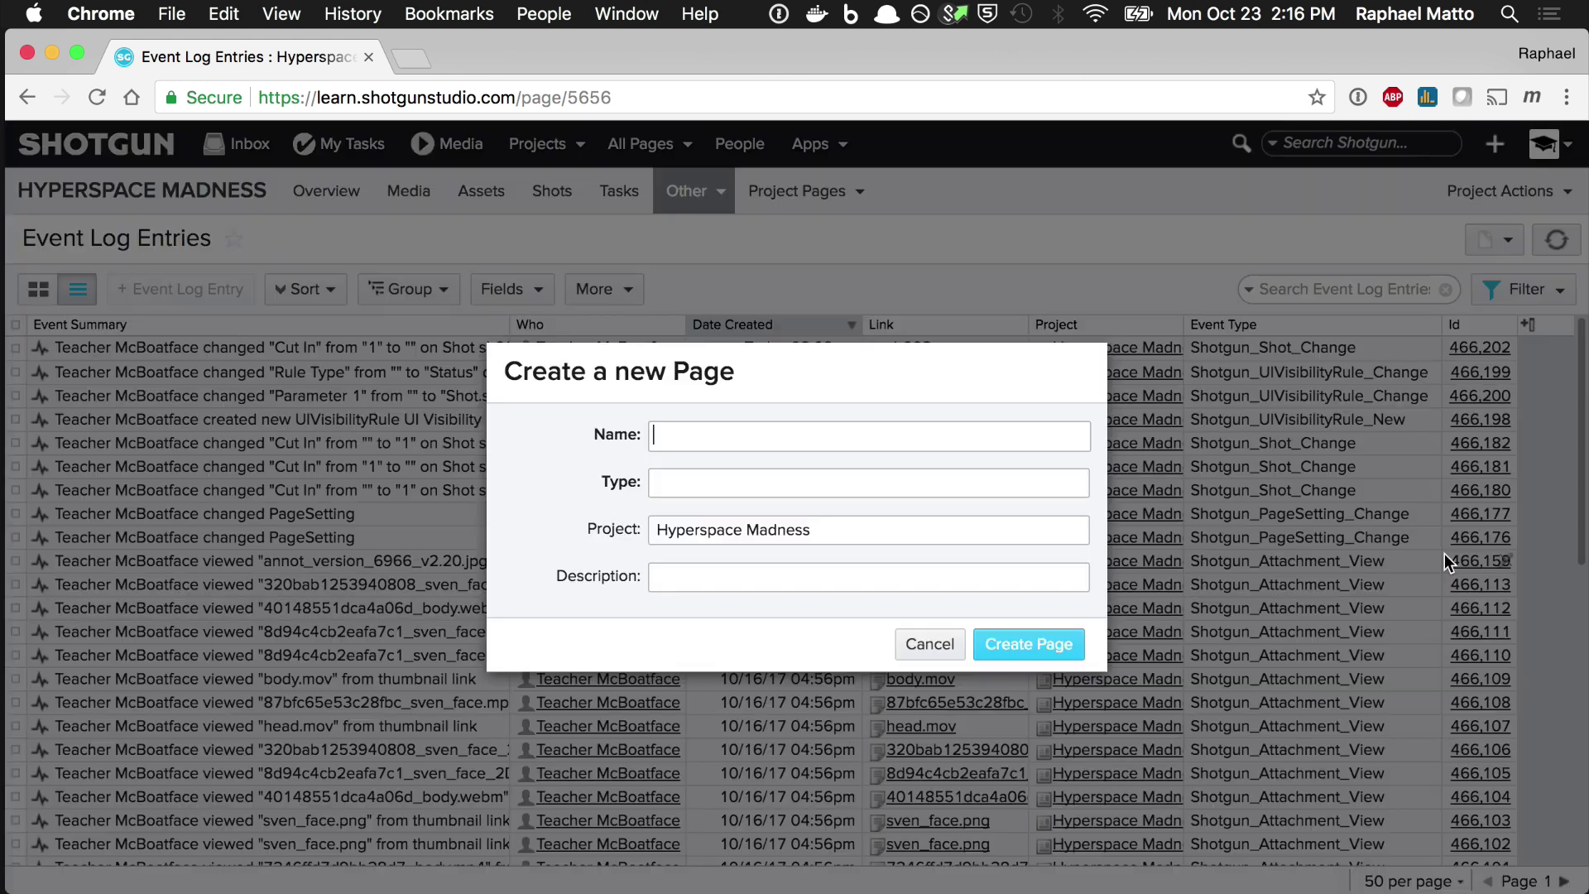
pyautogui.click(841, 447)
pyautogui.write('All Event Log Entries')
pyautogui.click(828, 480)
pyautogui.write('e')
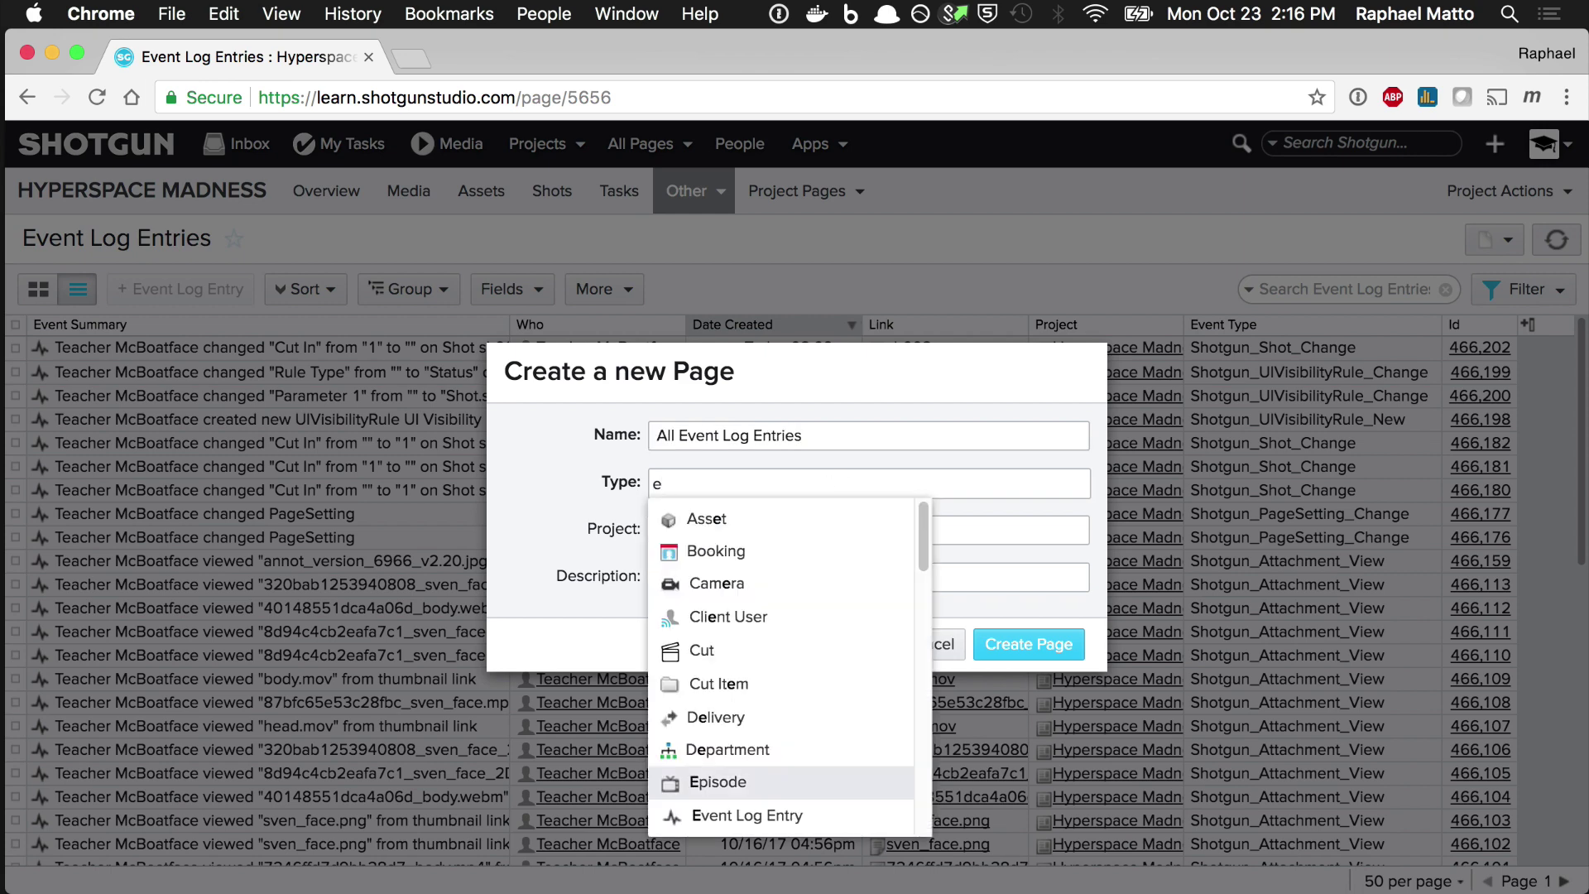
pyautogui.press('Down')
pyautogui.press('Tab')
pyautogui.press('BackSpace')
pyautogui.click(947, 571)
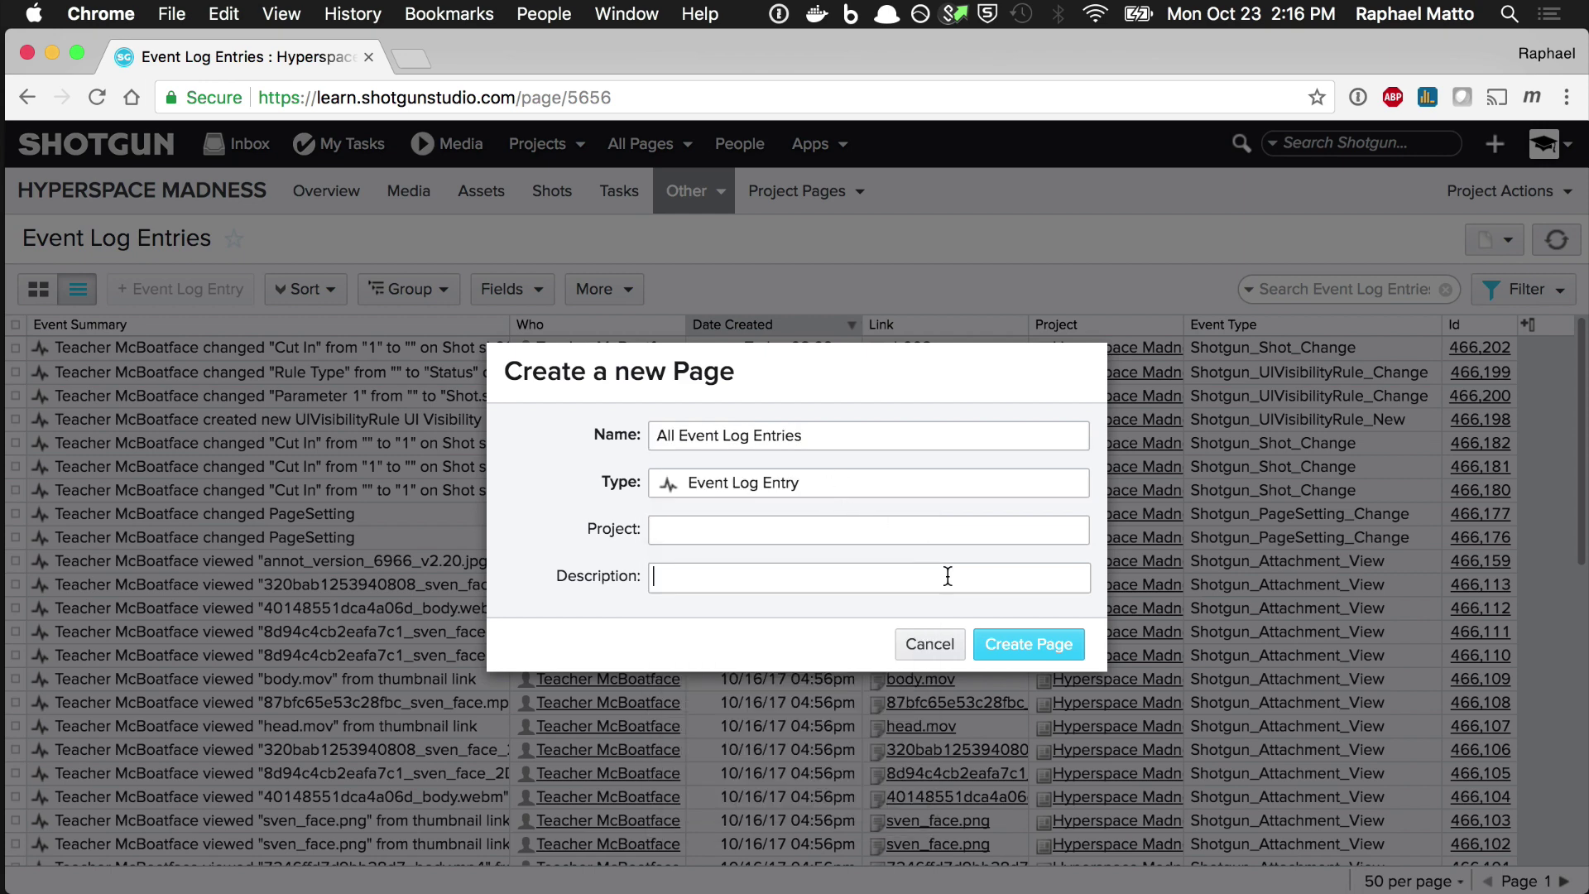
pyautogui.click(1027, 646)
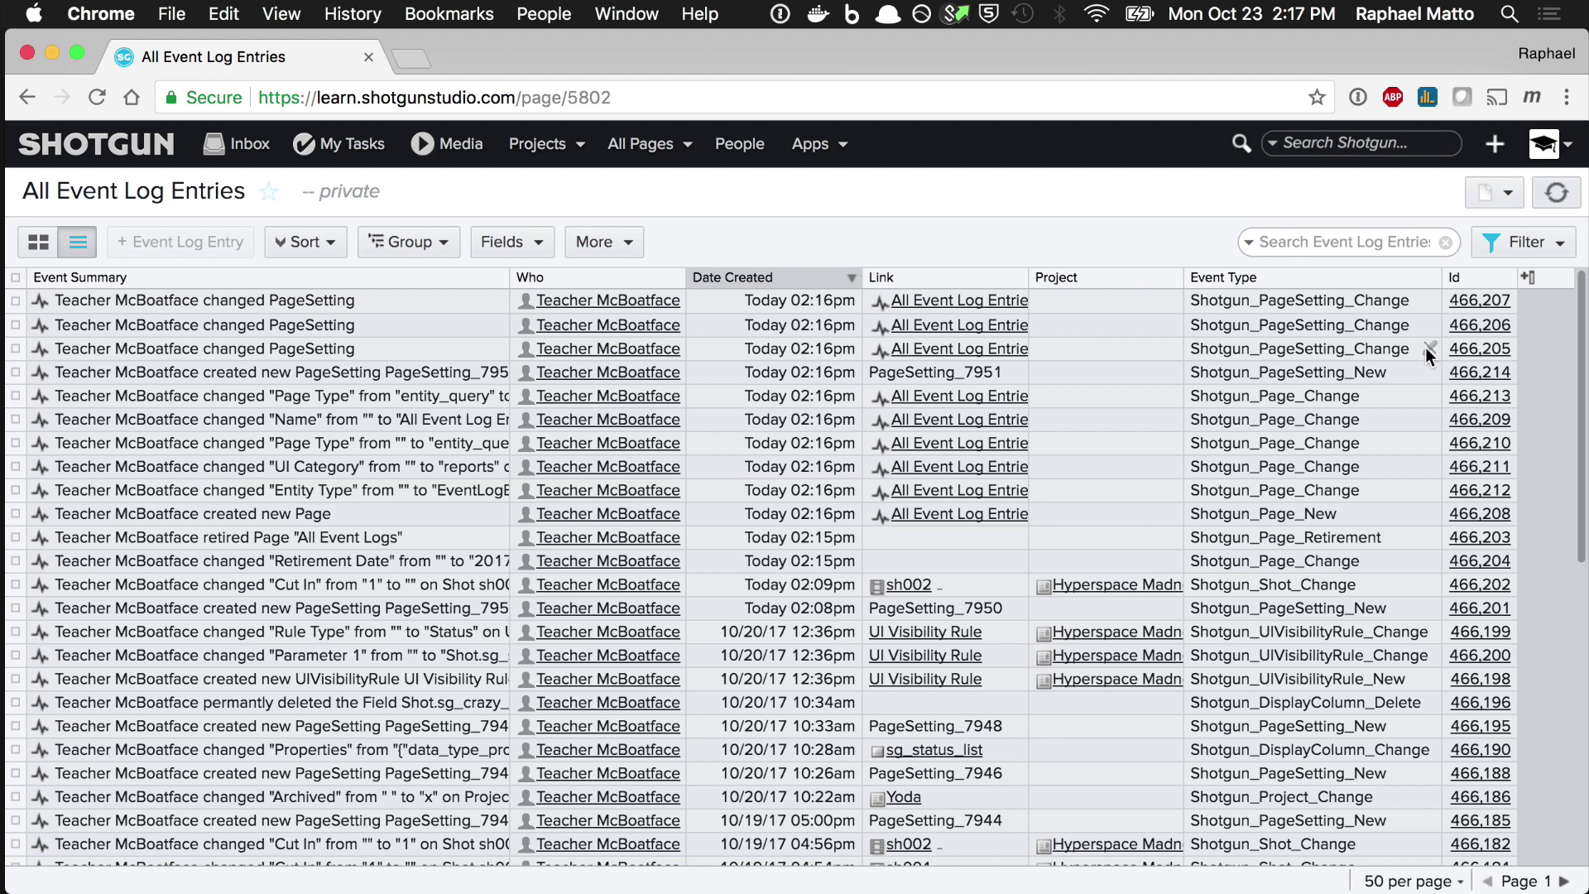
# In the page's design mode, share All Event Log Entries with Everyone and save the page.
pyautogui.click(1494, 192)
pyautogui.click(1468, 251)
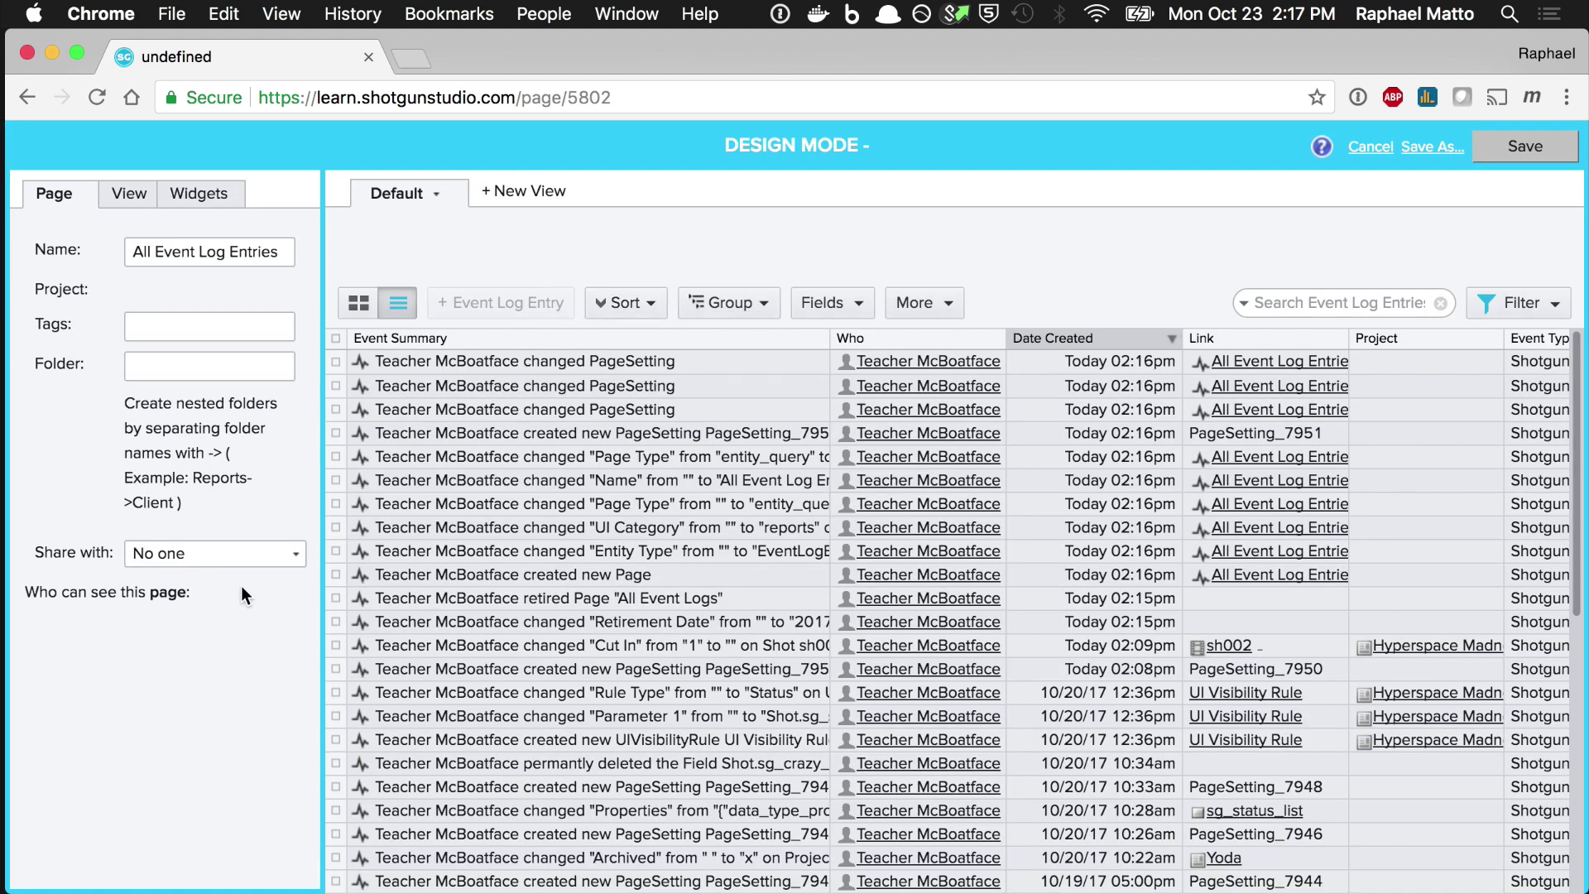
pyautogui.click(247, 553)
pyautogui.click(254, 623)
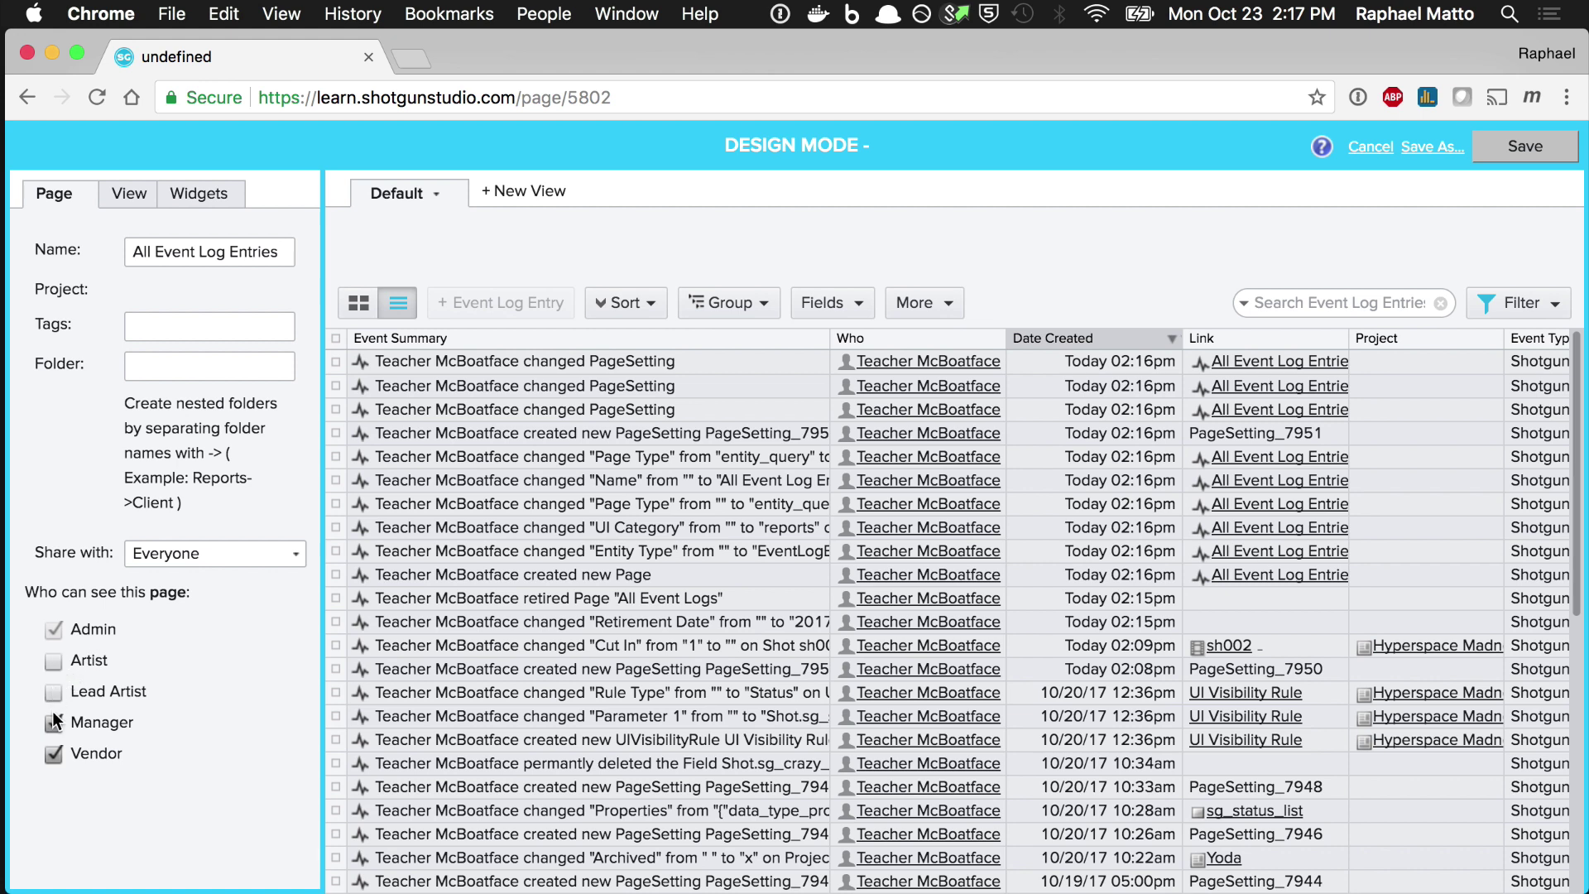
pyautogui.click(1538, 144)
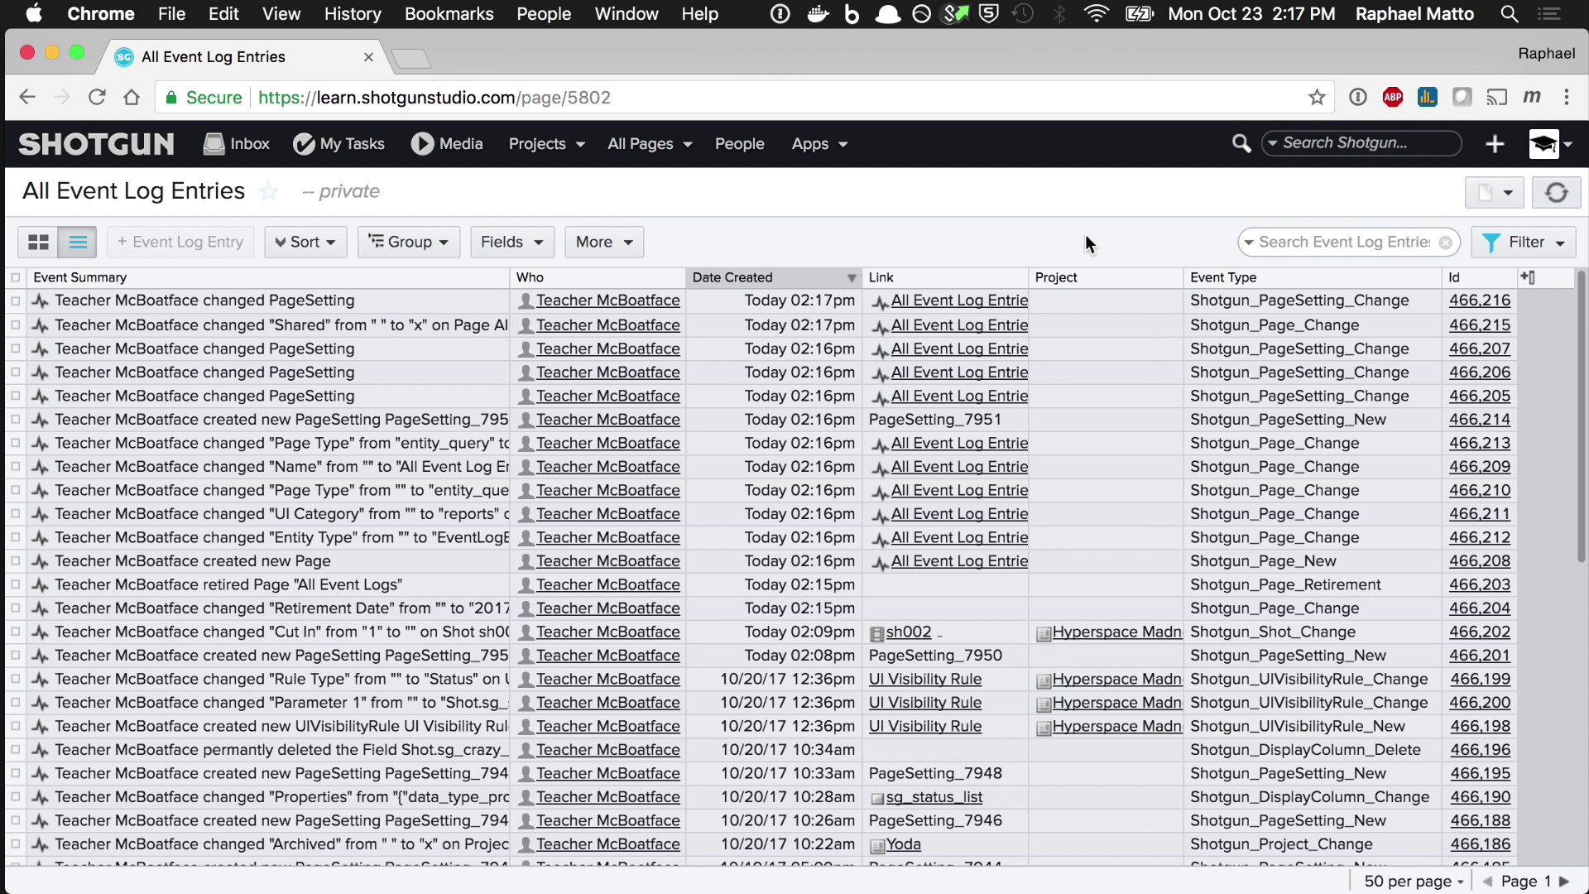
# Switch to Terminal and rerun the find_one query for Page 5802 with sg.schema_field_read("Page").keys() as its fields argument.
pyautogui.press('super+Tab')
pyautogui.press('Up')
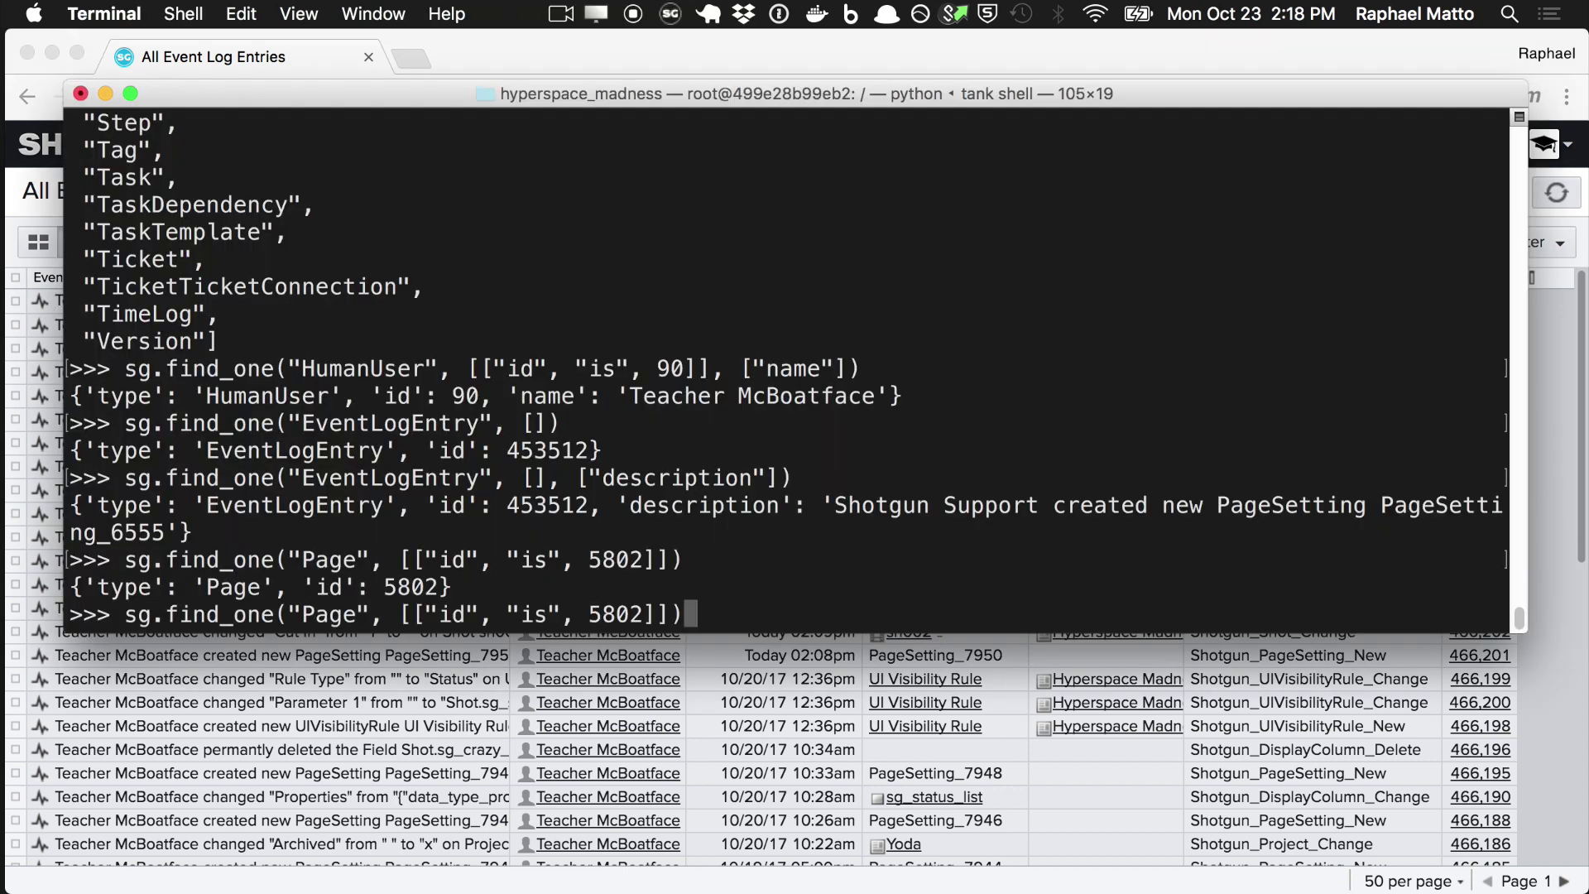
pyautogui.press('Left')
pyautogui.write(', sg.sch')
pyautogui.write('ema_field_read("Page')
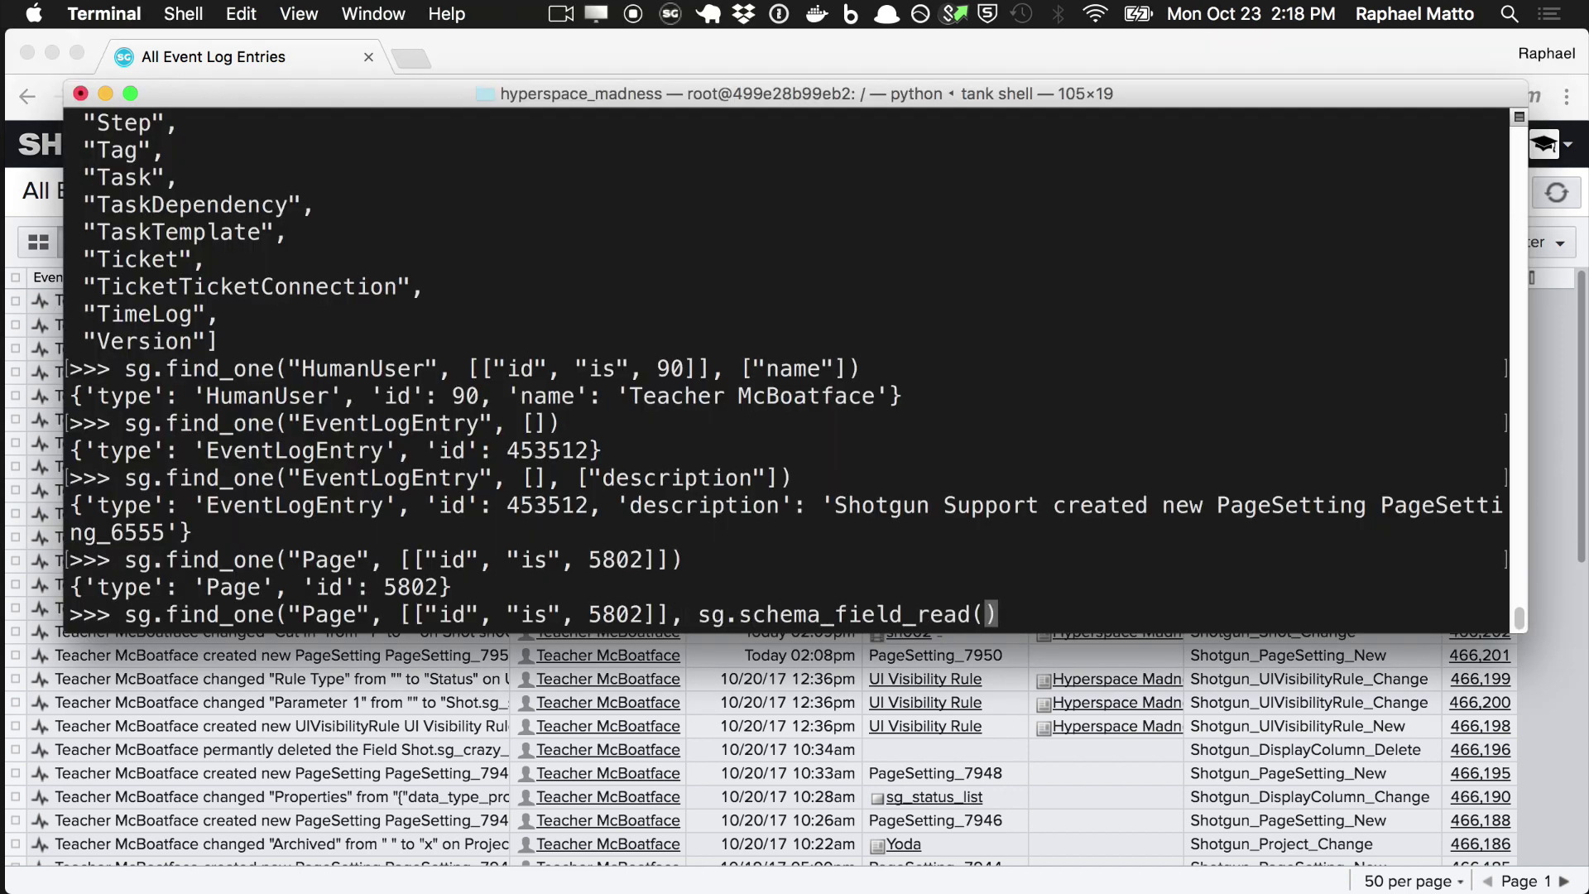
pyautogui.write('").keys()')
pyautogui.press('Return')
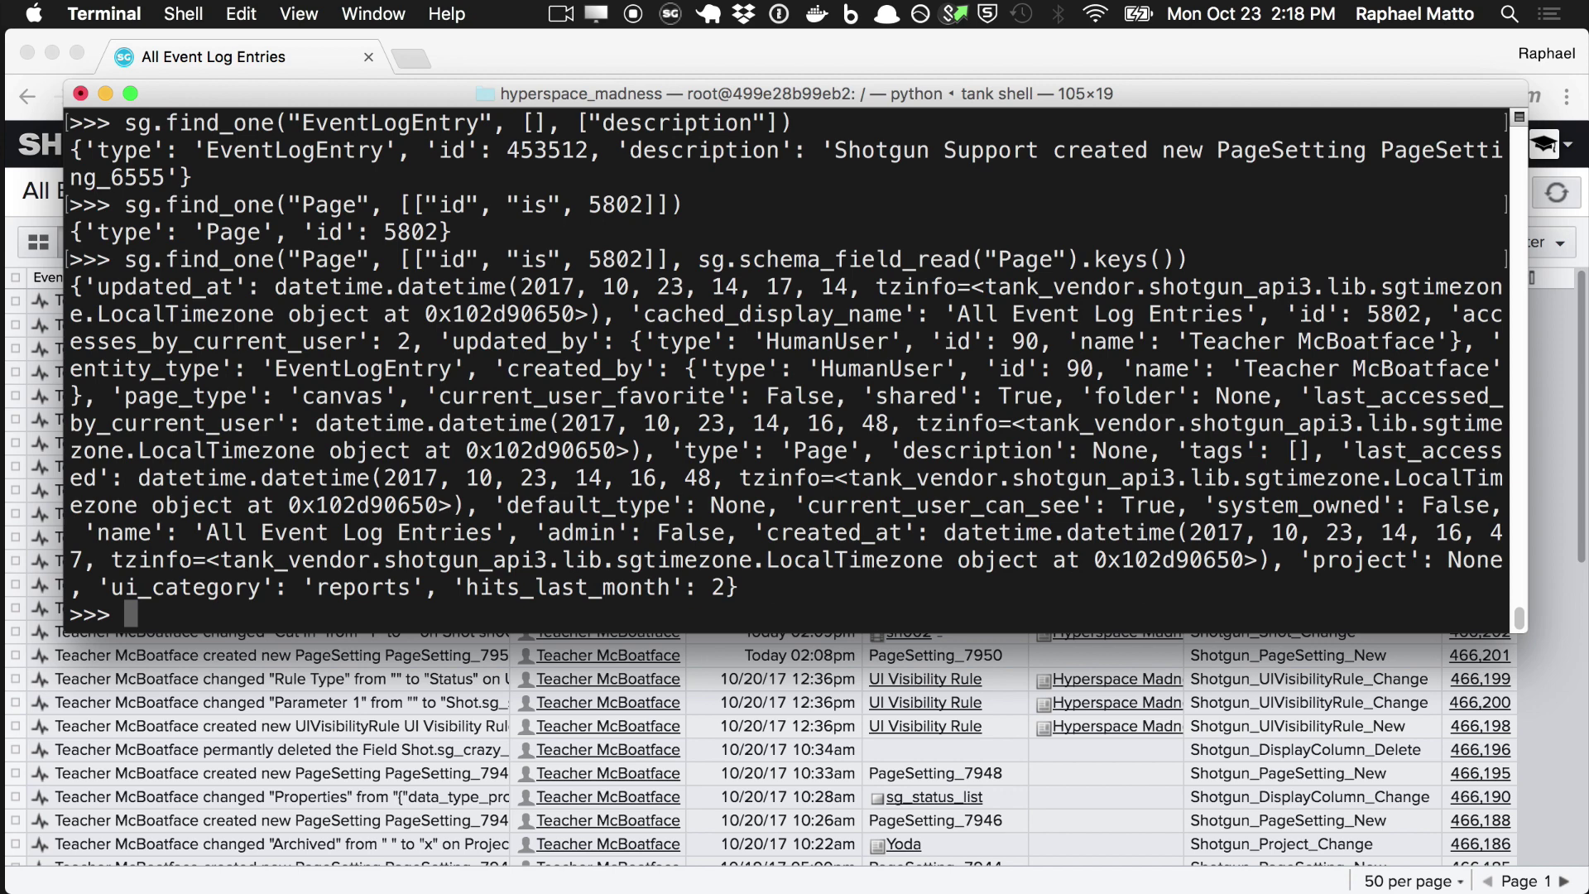
# Switch to Chrome, open the Hyperspace Madness Shots page, and view the status choices for sh002 without changing its status.
pyautogui.press('super+Tab')
pyautogui.click(538, 143)
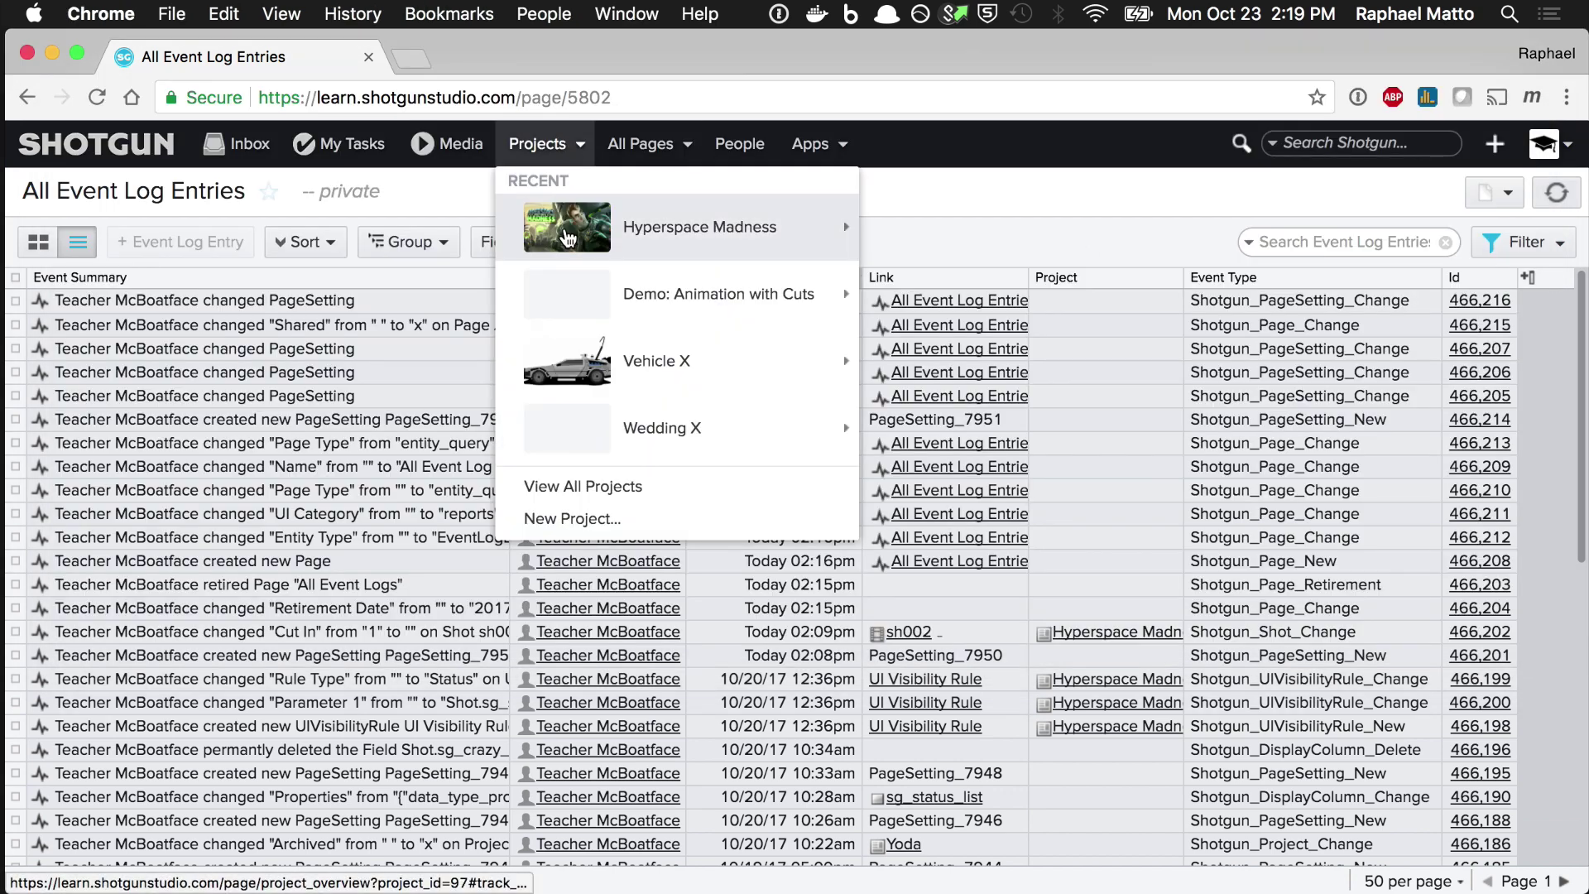
pyautogui.moveTo(786, 226)
pyautogui.click(898, 312)
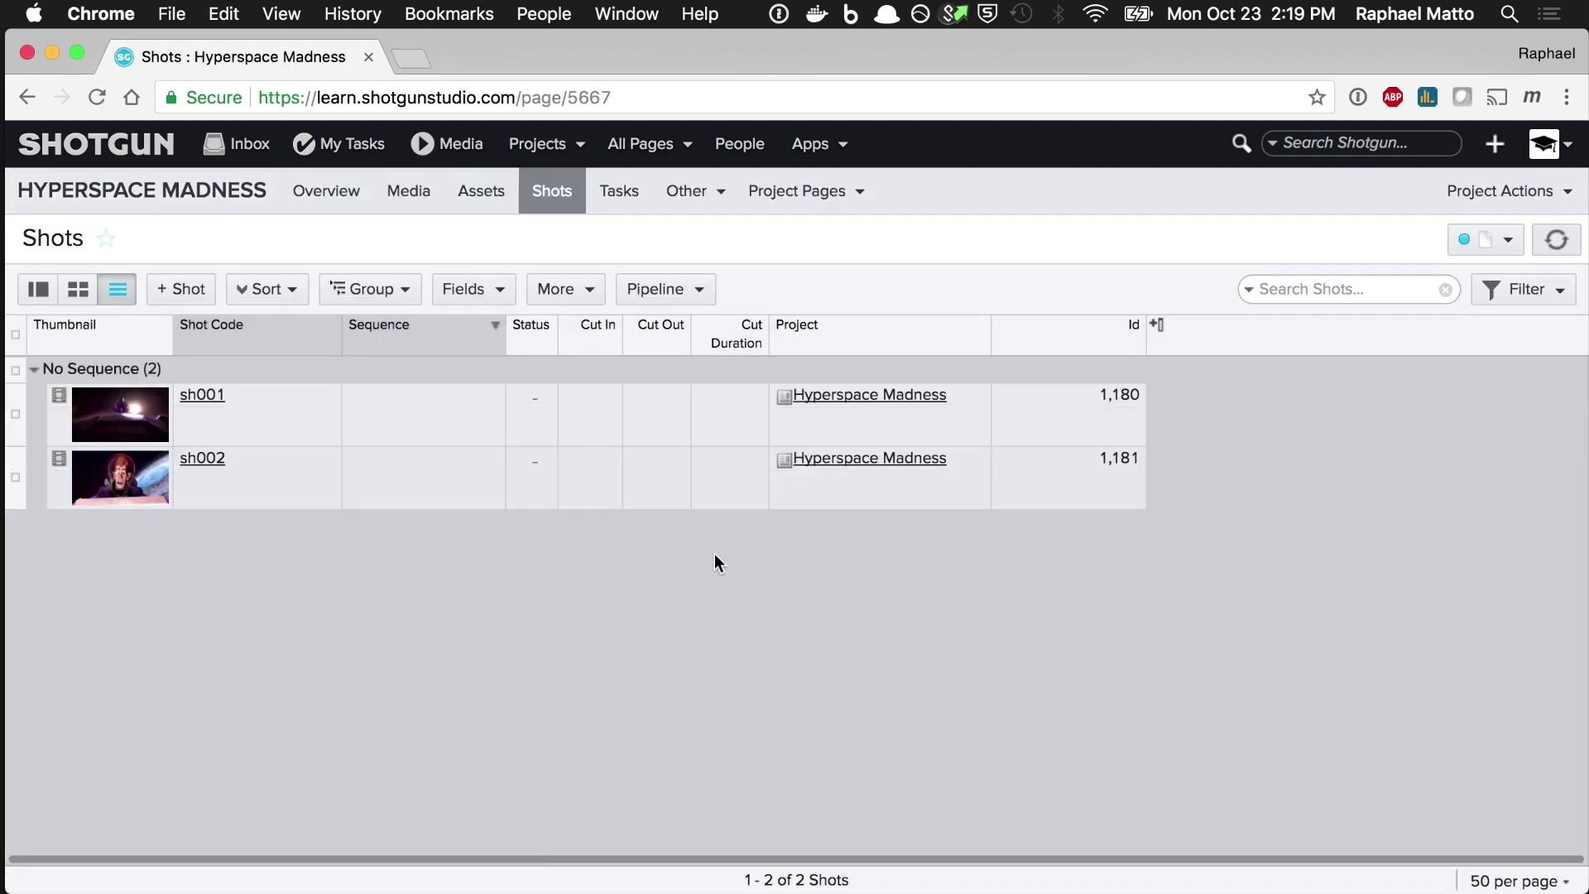
pyautogui.click(551, 459)
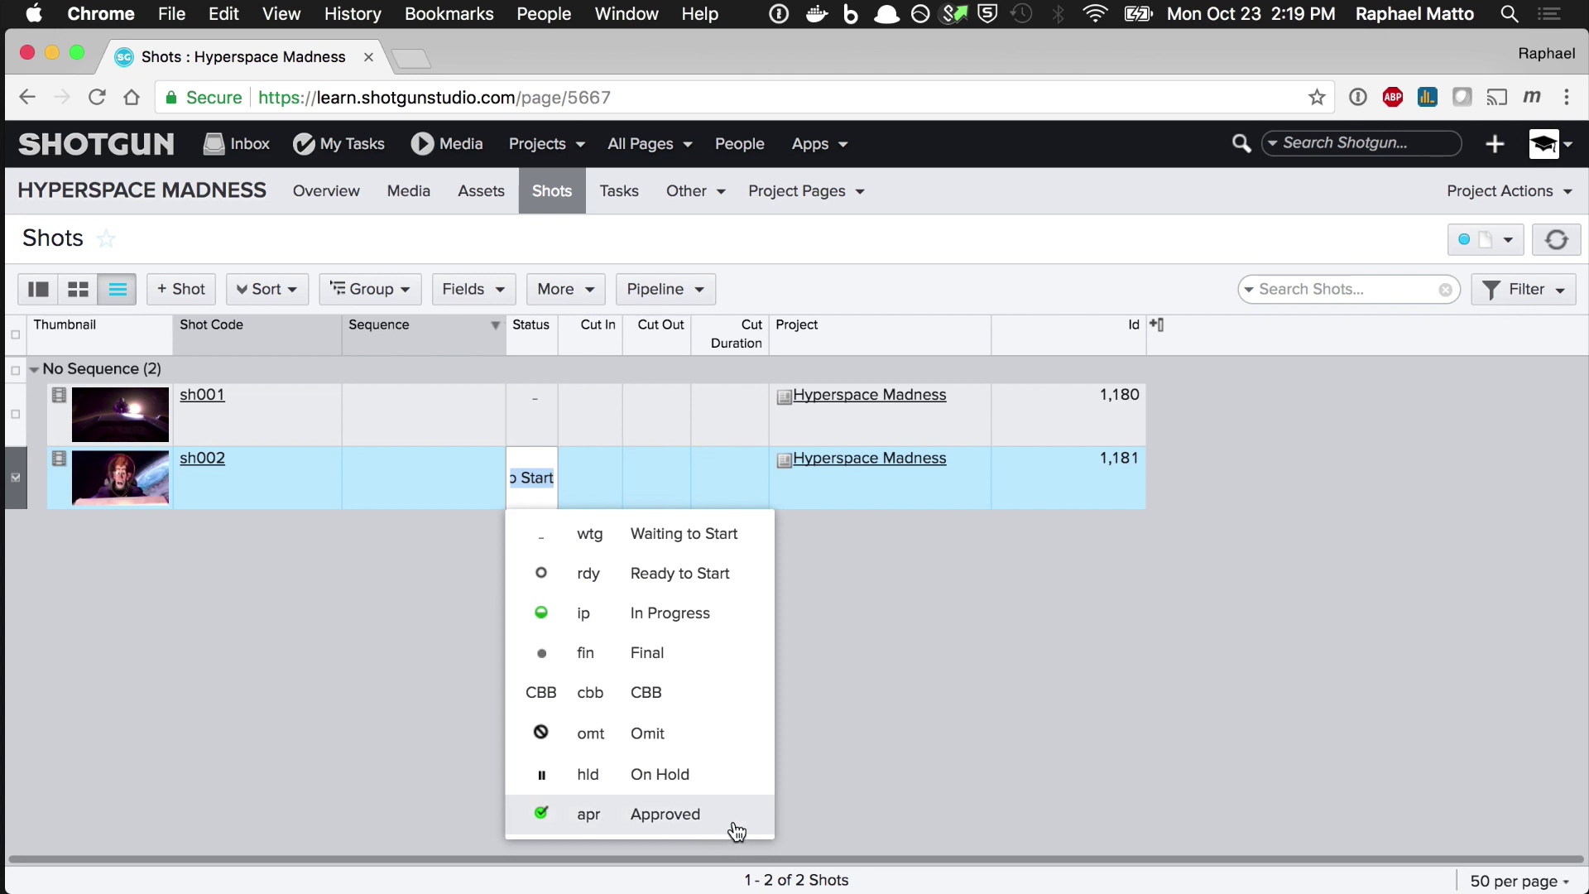
pyautogui.click(838, 672)
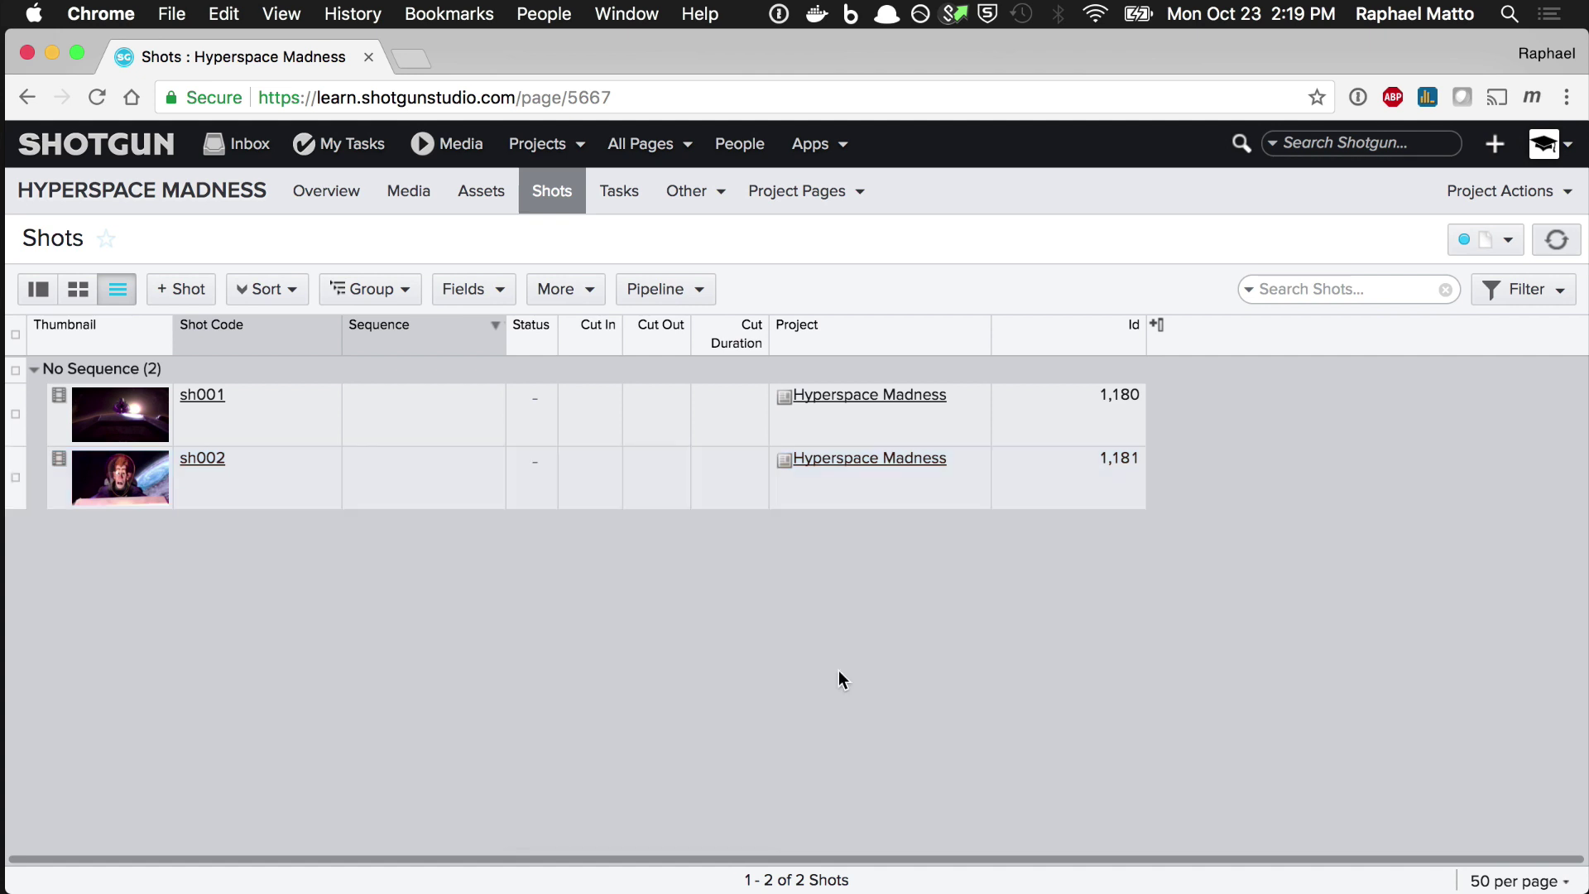
# Open the Status List administration page.
pyautogui.click(1544, 143)
pyautogui.scroll(-3, 1511, 695)
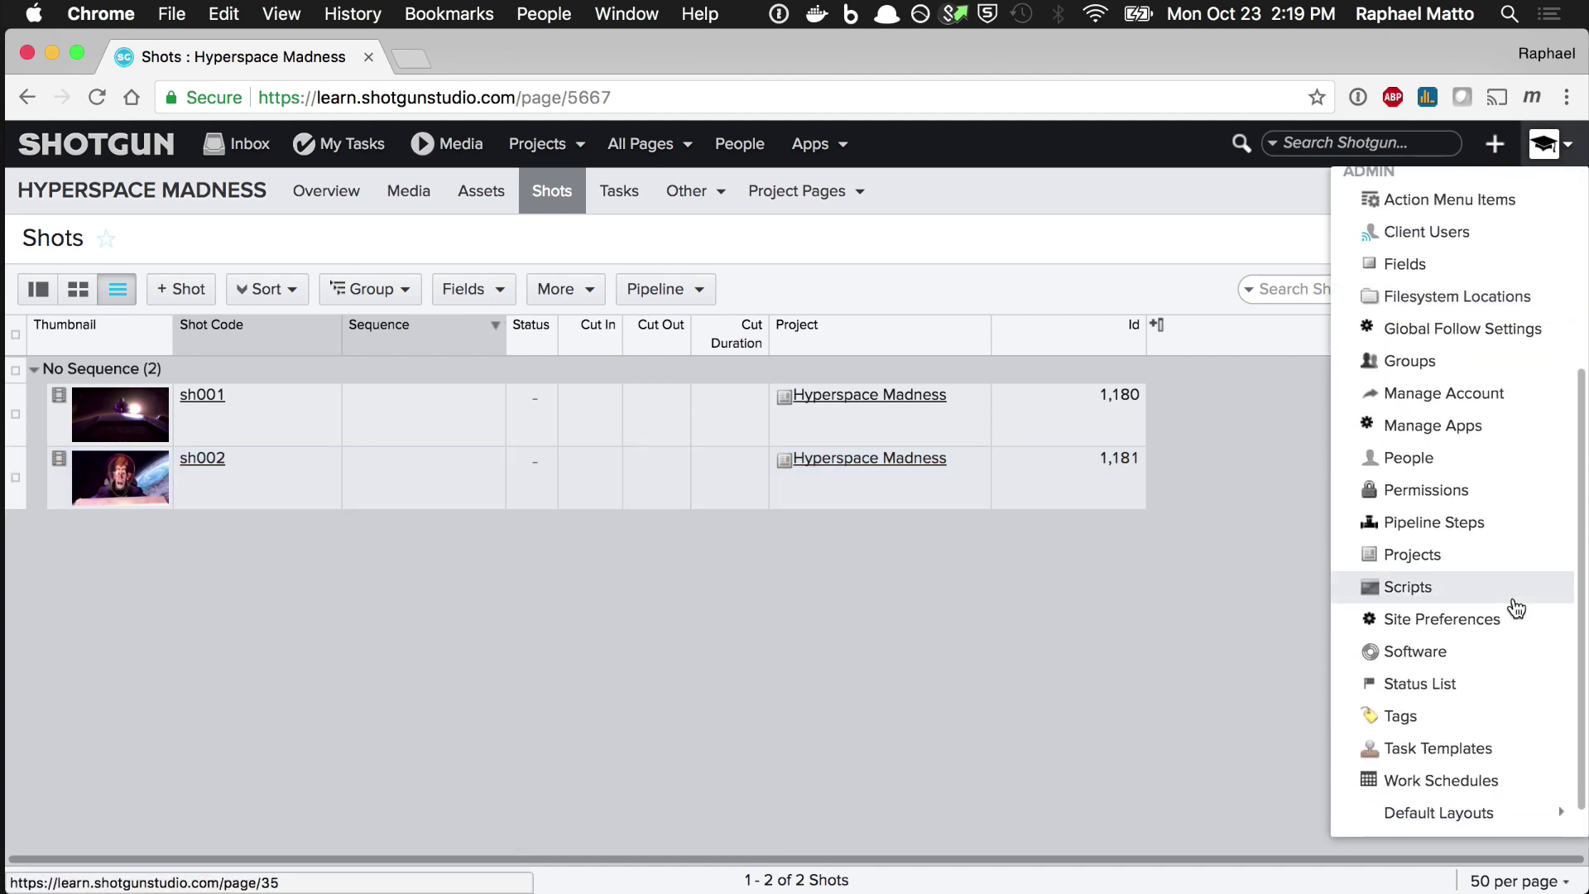
pyautogui.click(1498, 680)
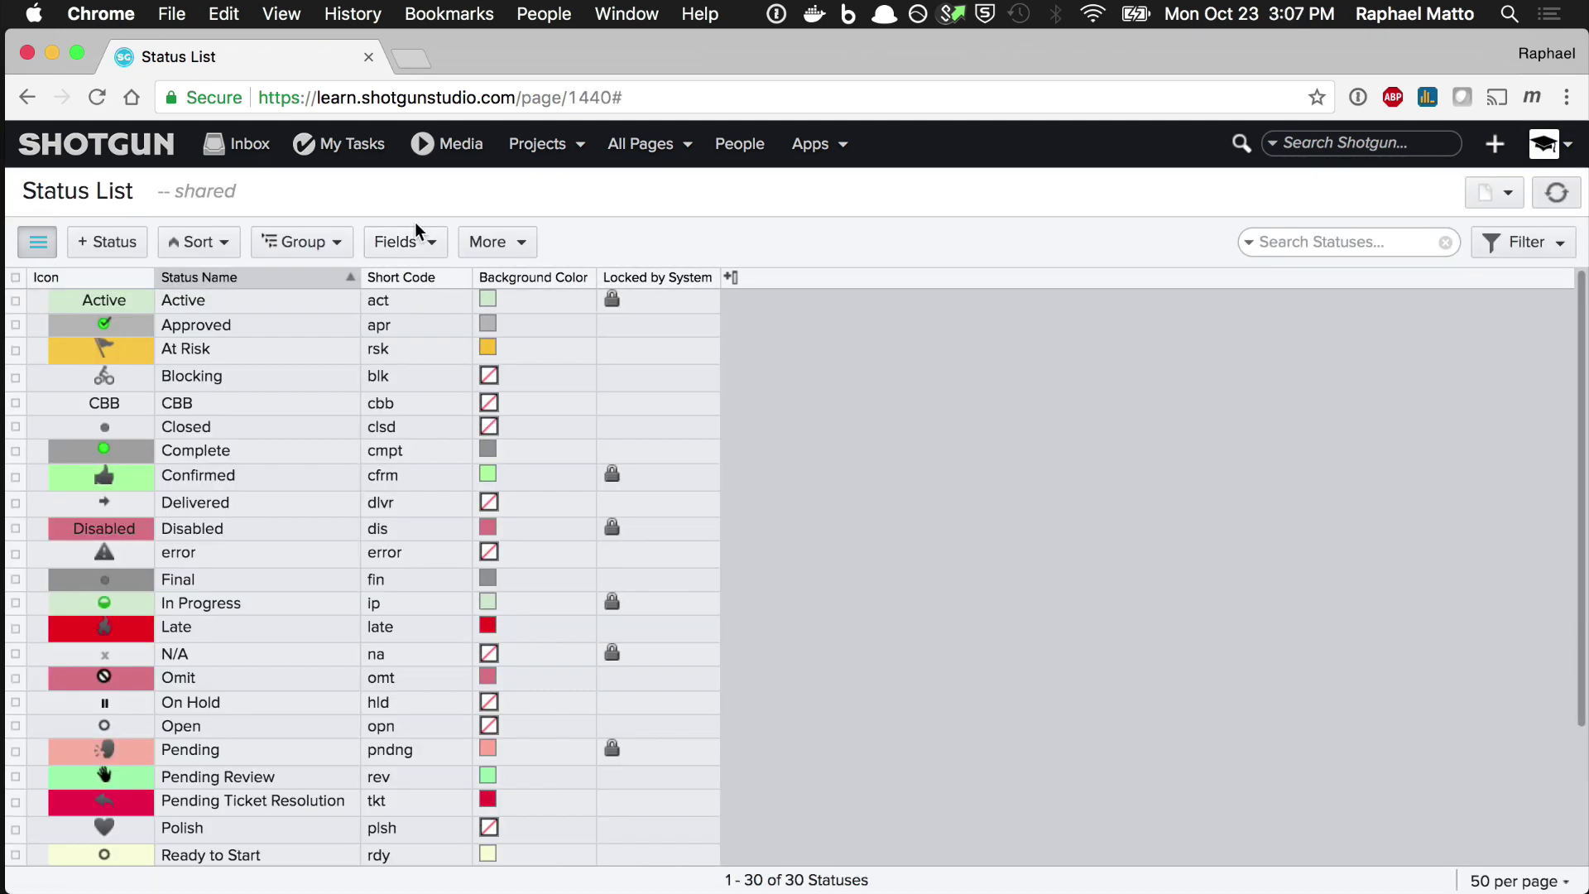
# Start a new custom Status field named "Status Mapping" with the Status List field type.
pyautogui.click(425, 242)
pyautogui.click(488, 311)
pyautogui.click(464, 633)
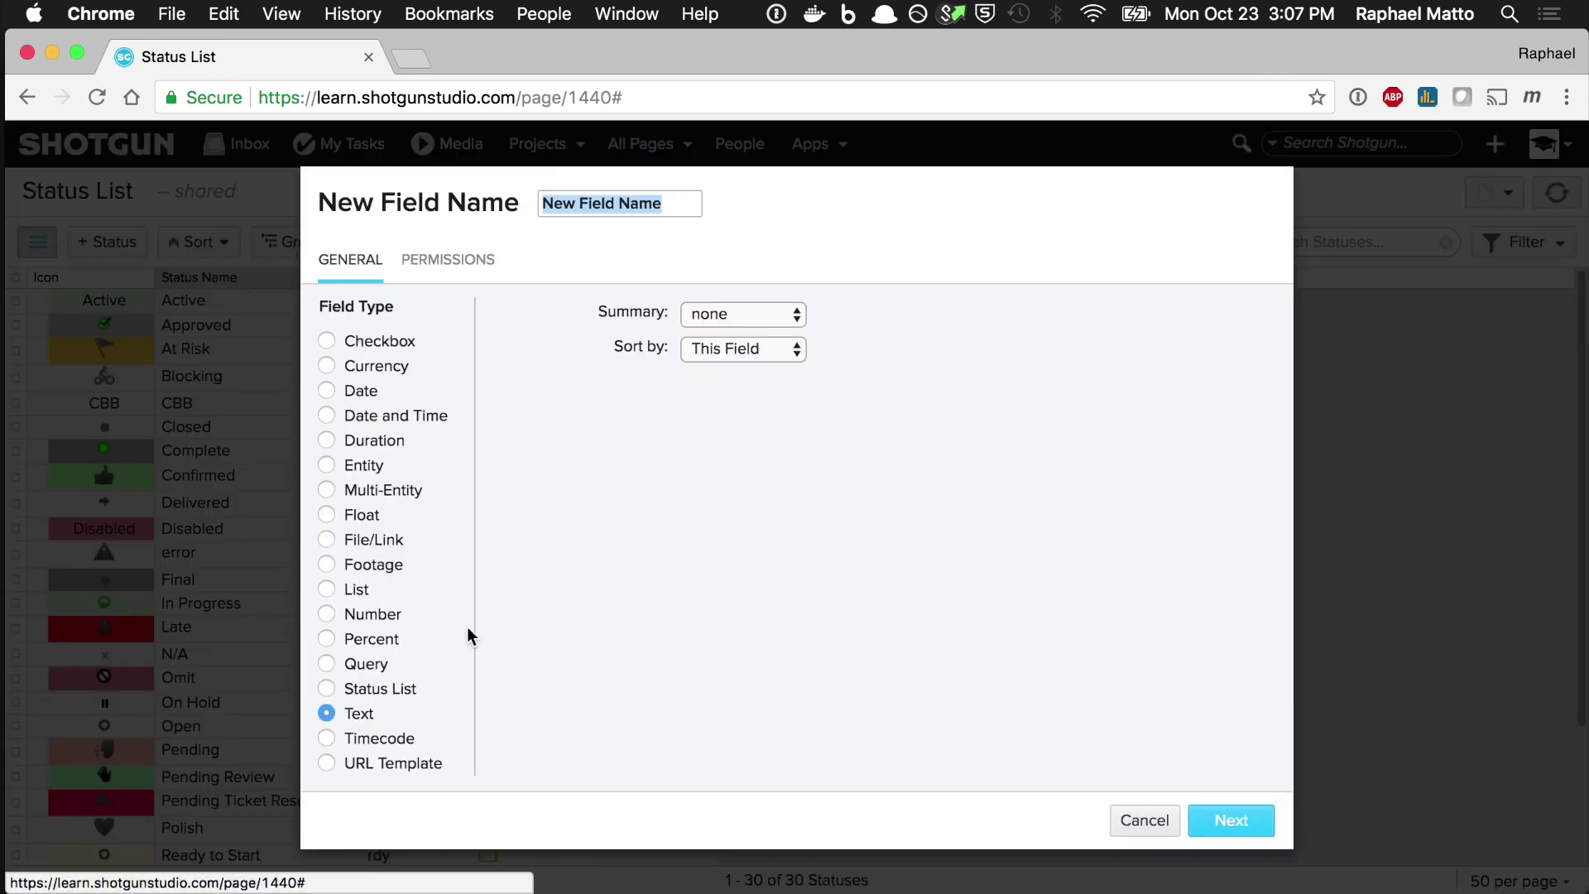
pyautogui.write('Status Mapping')
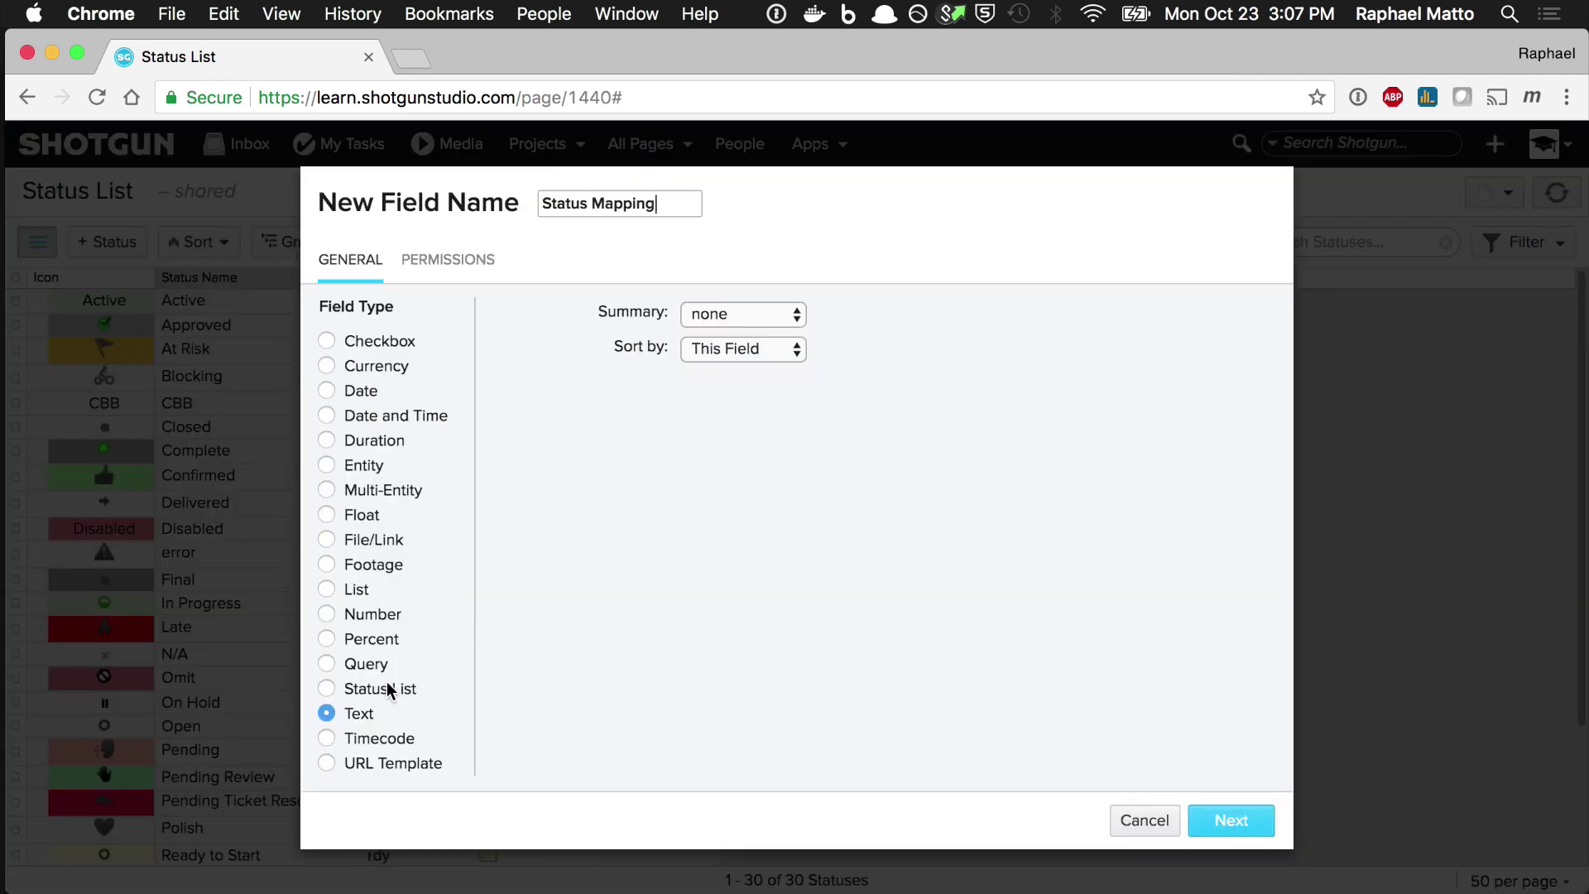
pyautogui.click(379, 690)
# Add the Active, Complete and Delivered statuses to the Status Mapping field and finish creating it.
pyautogui.click(510, 620)
pyautogui.click(599, 357)
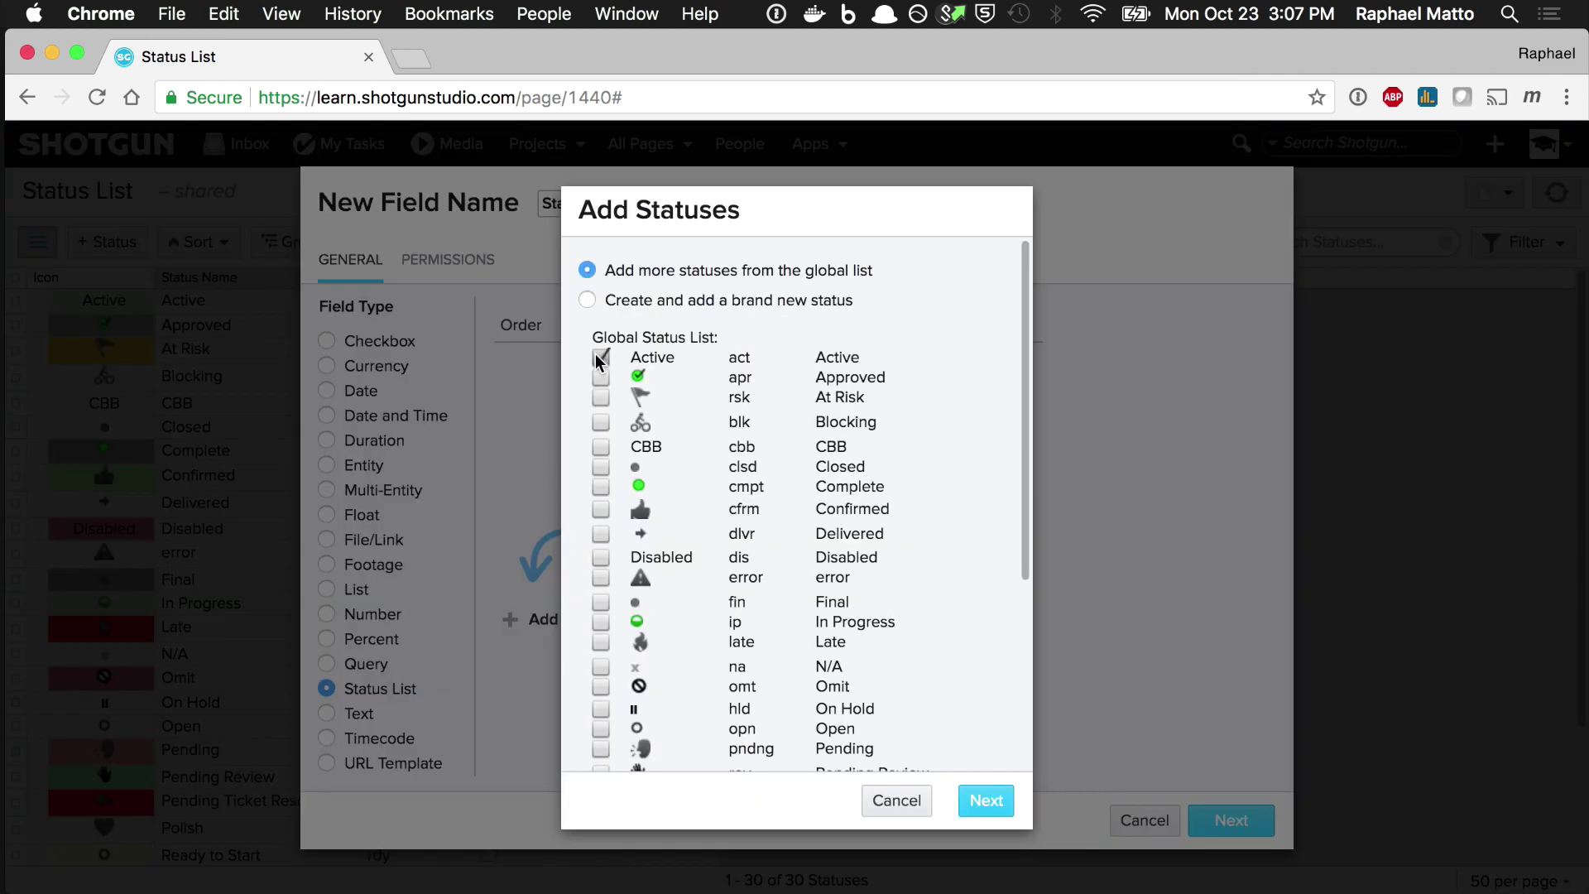
pyautogui.click(601, 533)
pyautogui.click(985, 800)
pyautogui.click(1232, 822)
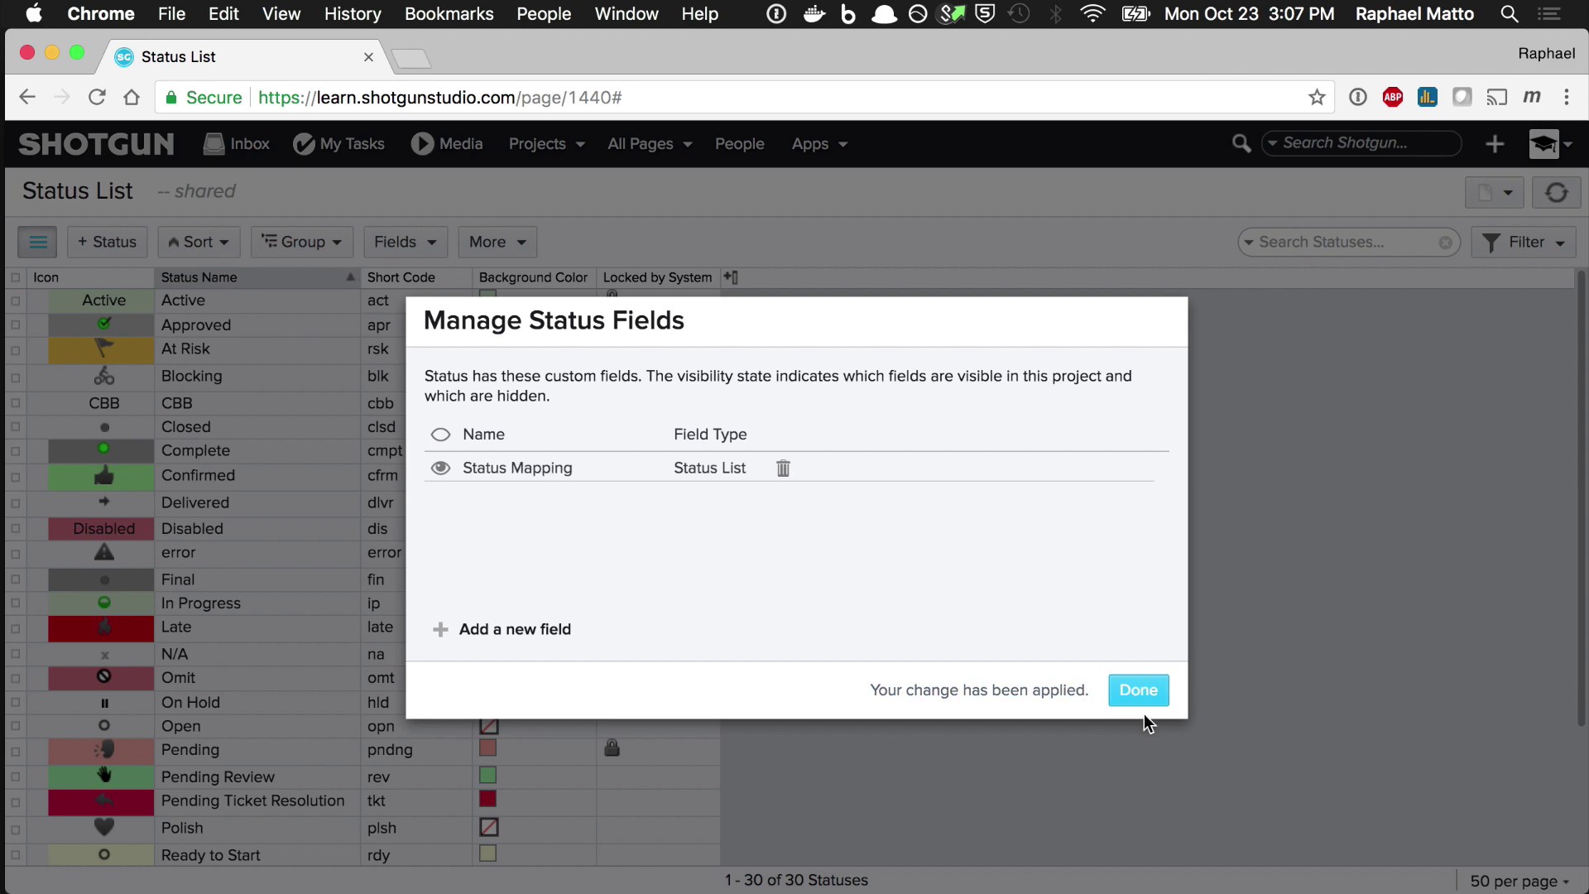
pyautogui.click(1146, 695)
# Set the Active status's Status Mapping value to Complete.
pyautogui.click(861, 303)
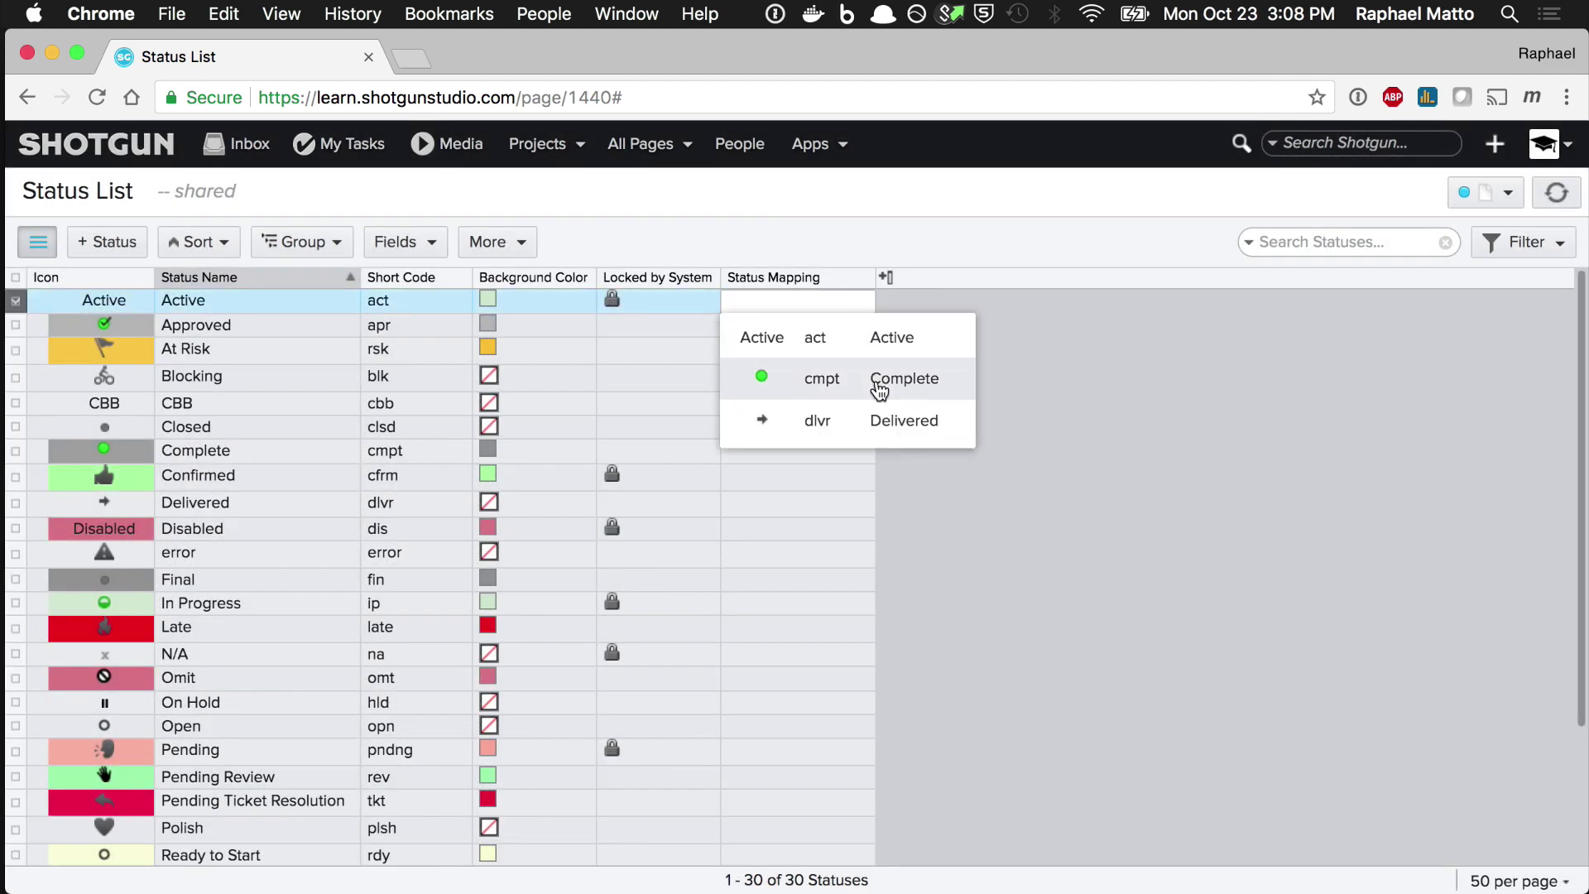
pyautogui.click(875, 385)
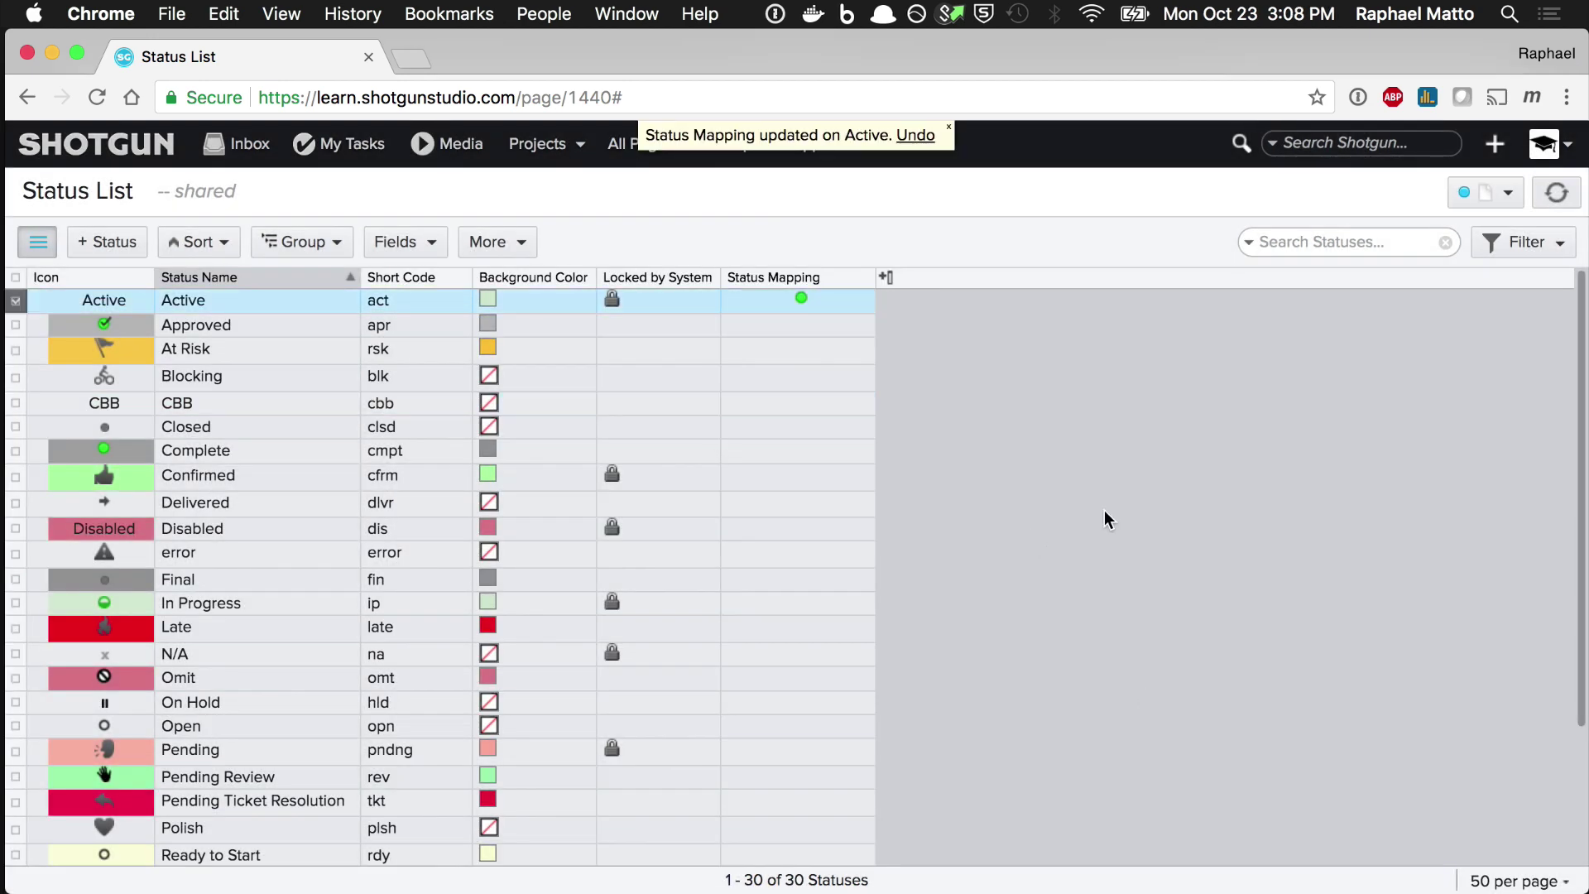
# In Terminal, run sg.find_one("Status", [["name", "is", "Active"]], ["sg_status_mapping"]) and highlight the returned mapping value.
pyautogui.press('super+Tab')
pyautogui.write('sg.find_one("Status", [["name",')
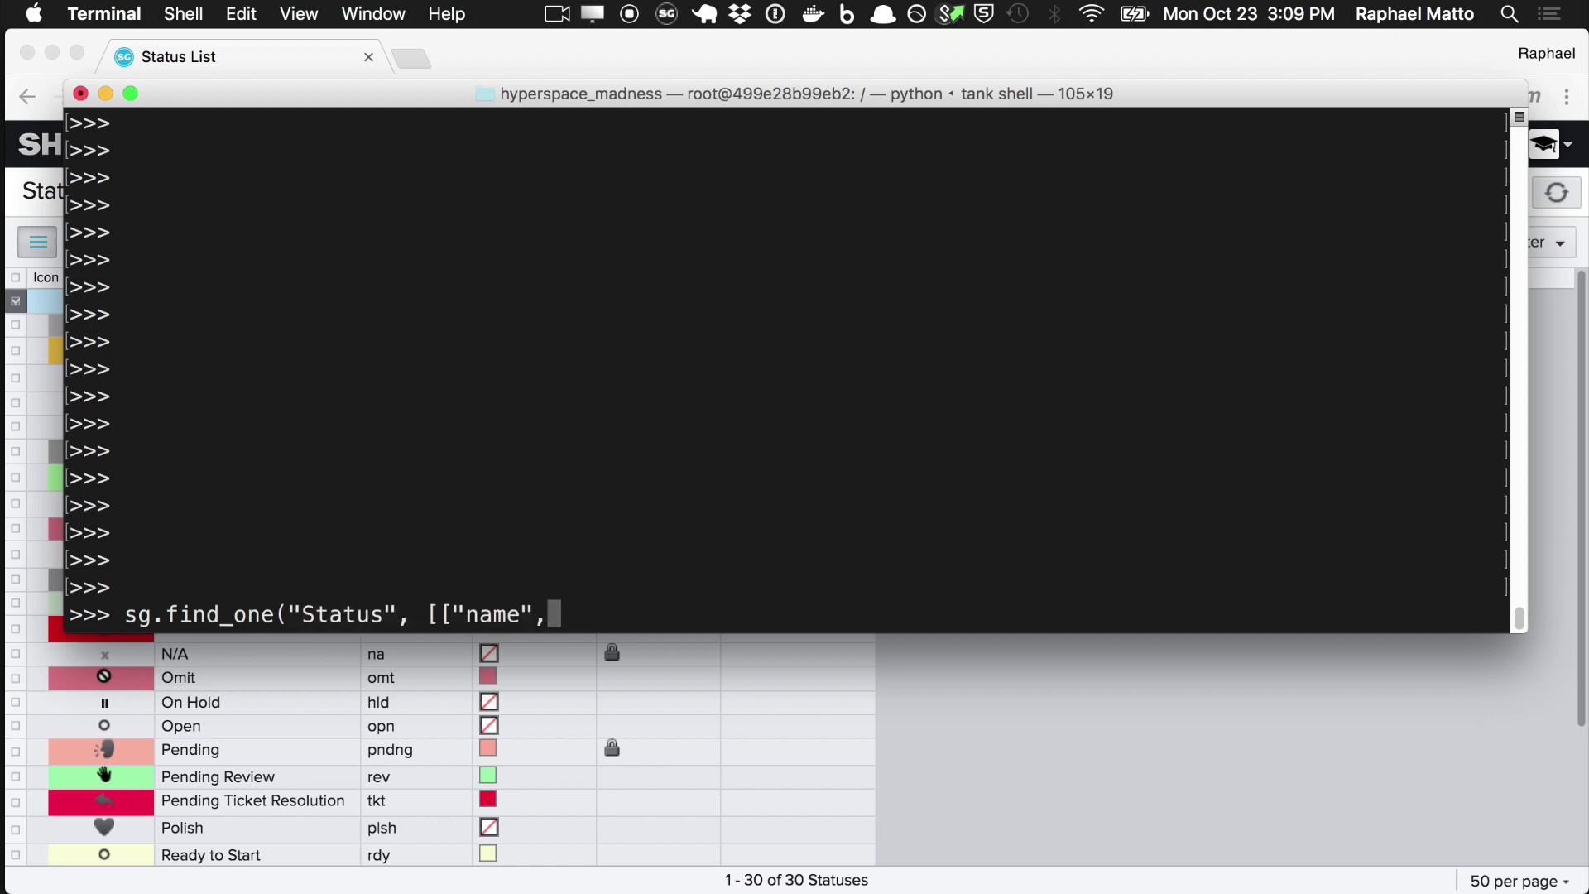
pyautogui.write(' "is", "Active"]], ["sg')
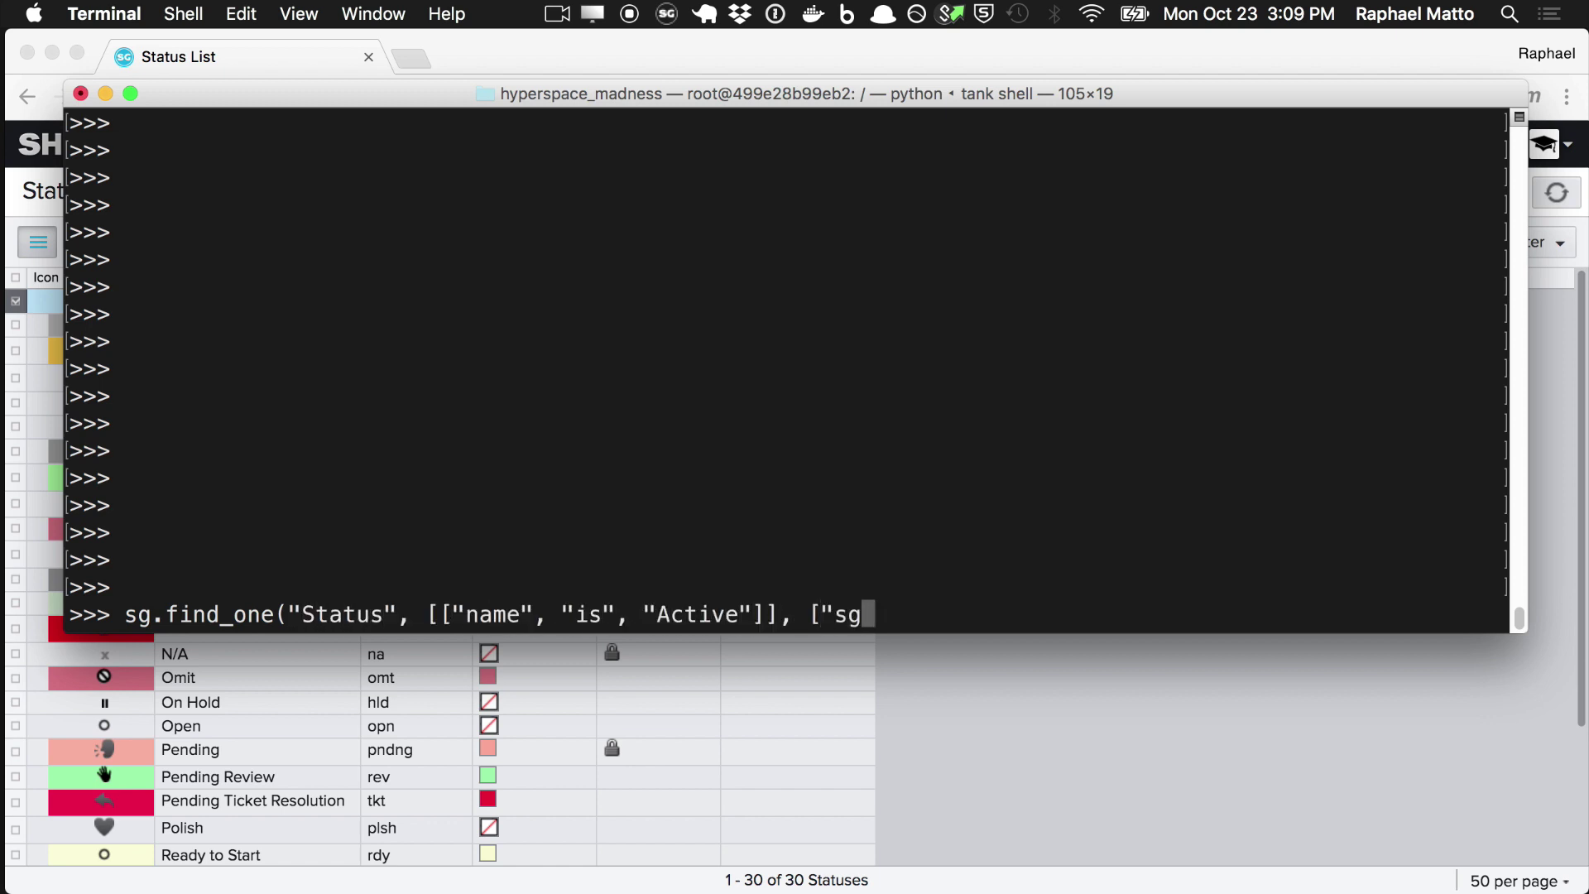
pyautogui.write('_status_mapping"])')
pyautogui.press('Return')
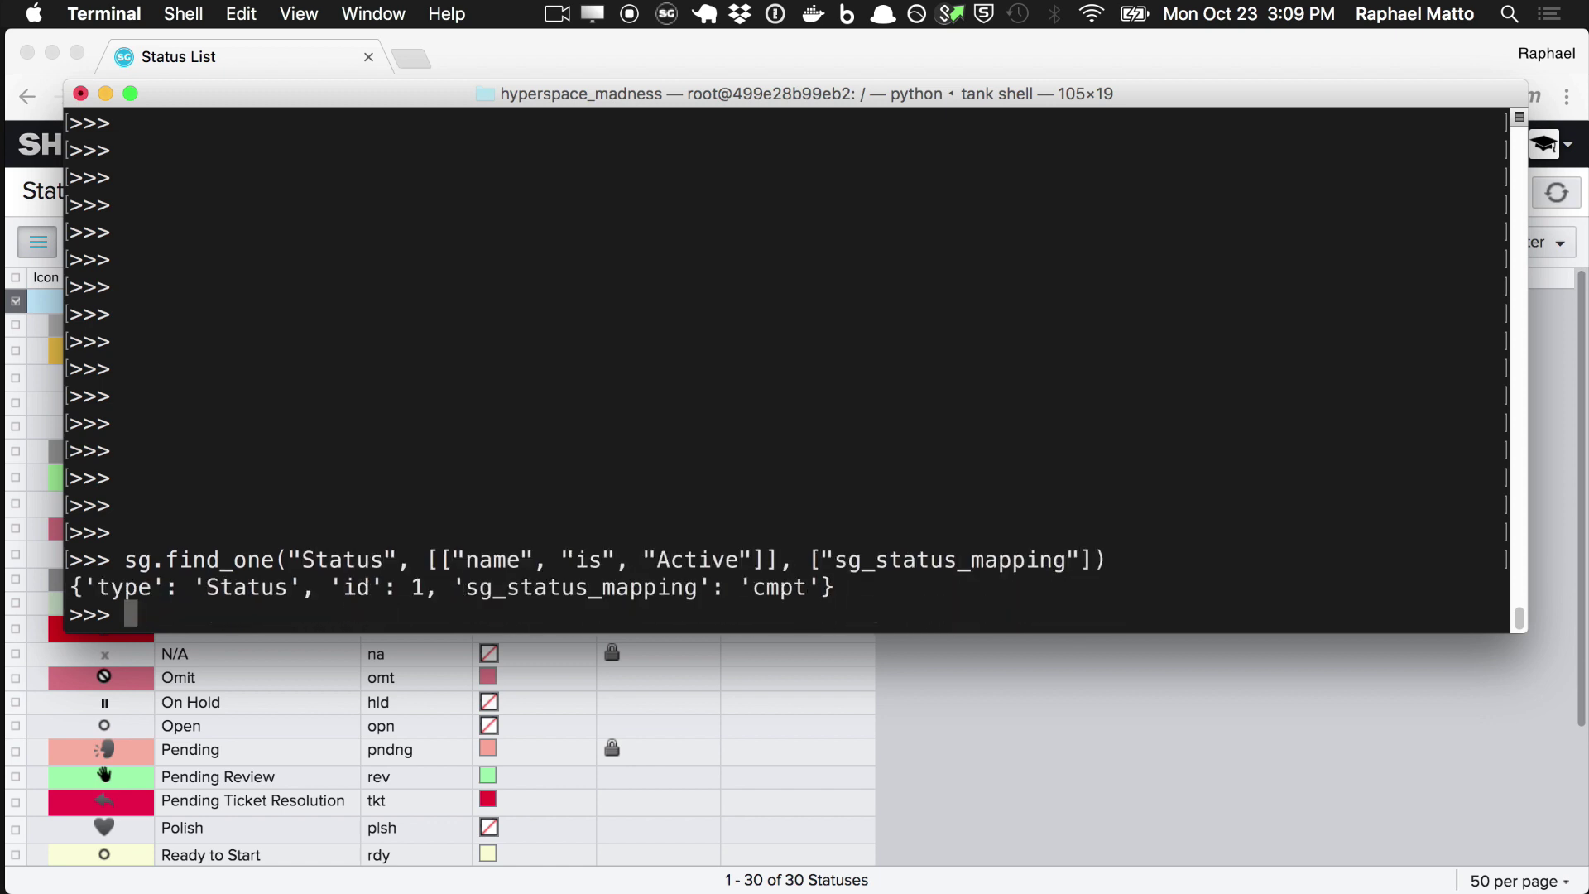
pyautogui.doubleClick(779, 587)
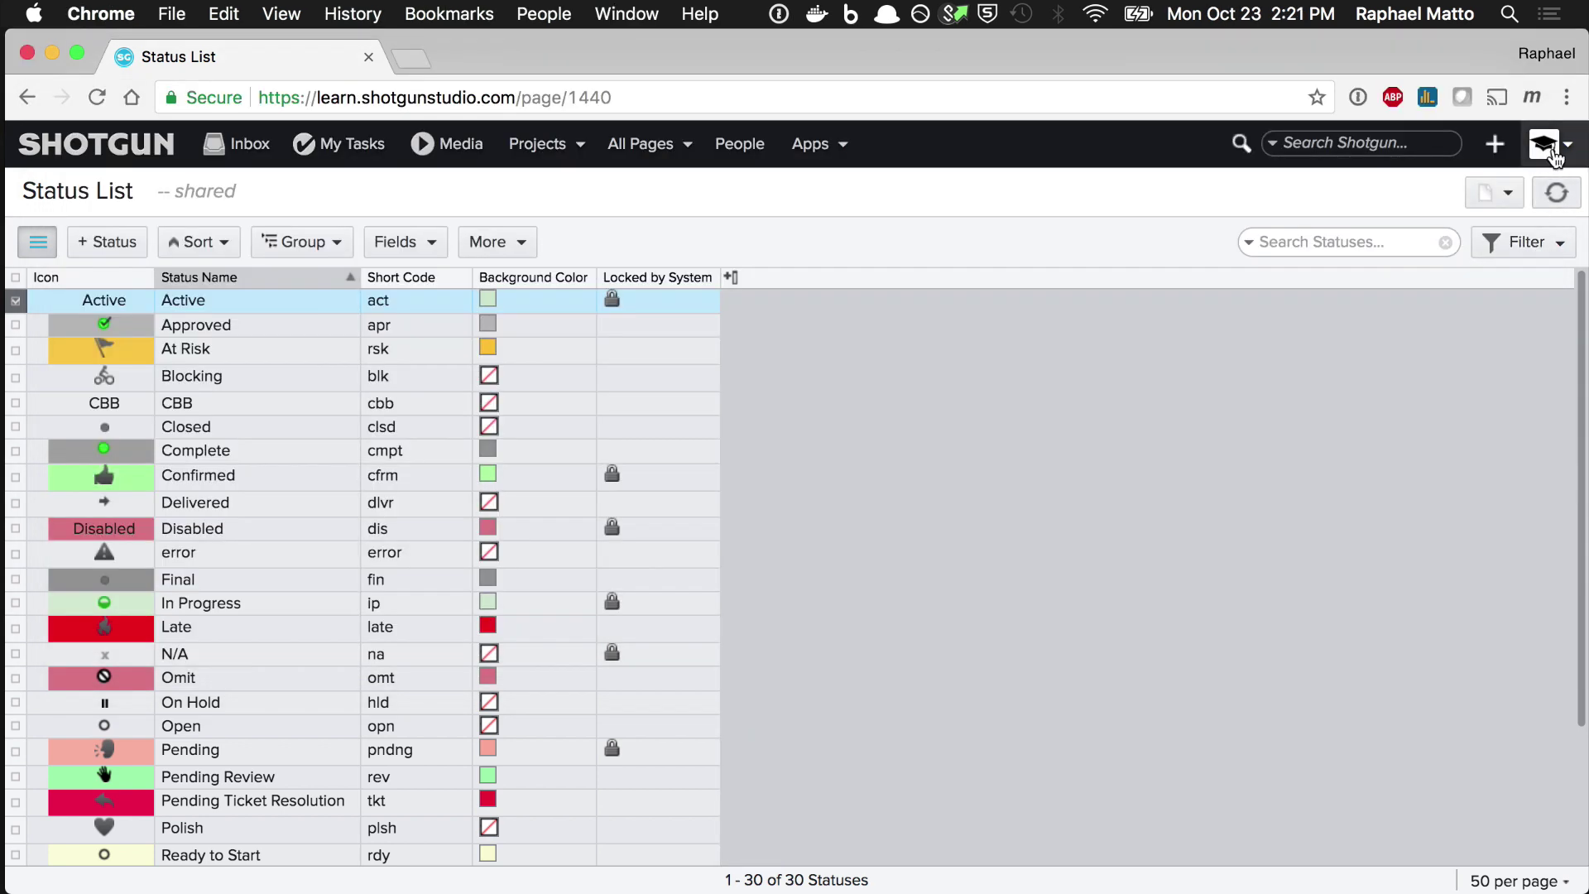
# In Chrome, open Site Preferences and examine the primary storage's Mac and Windows paths under File Management.
pyautogui.click(1545, 144)
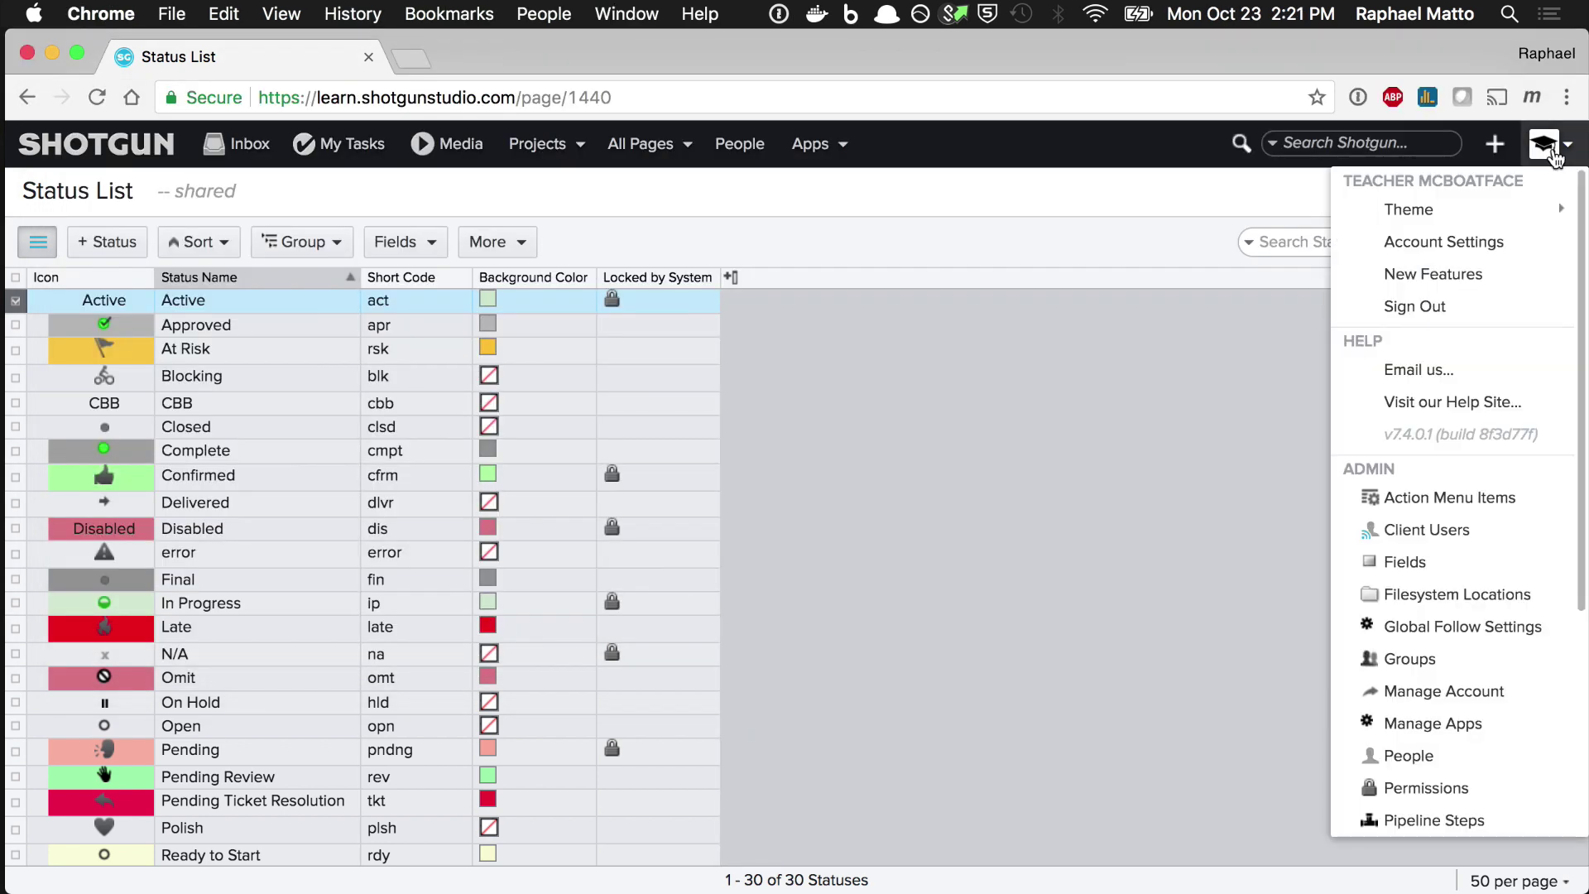
pyautogui.scroll(-4, 1506, 555)
pyautogui.click(1500, 583)
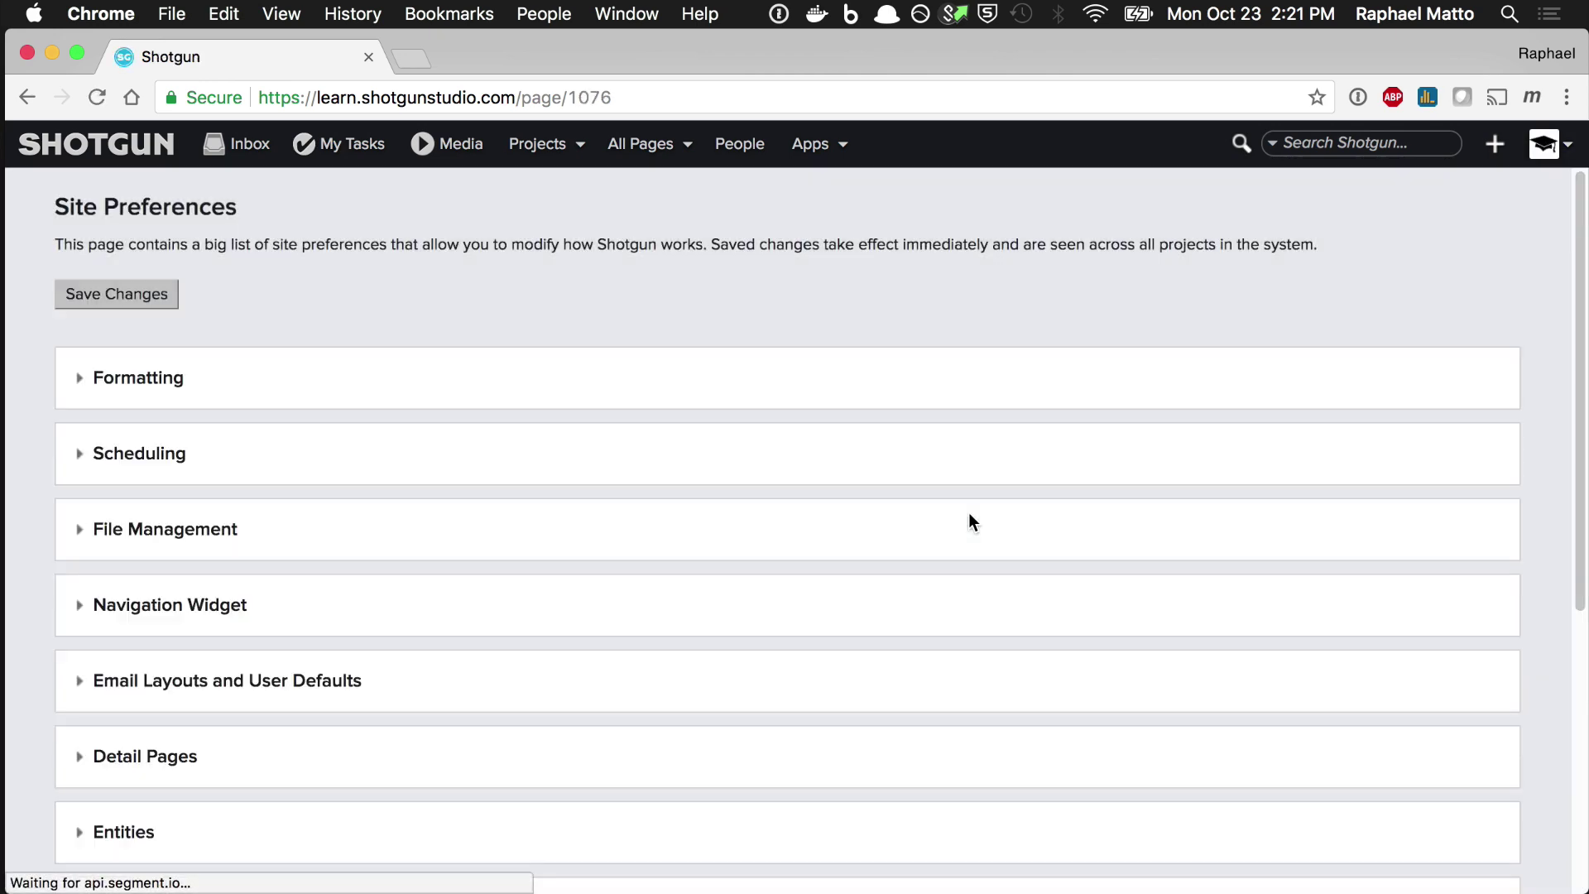
pyautogui.click(206, 530)
pyautogui.scroll(-4, 765, 568)
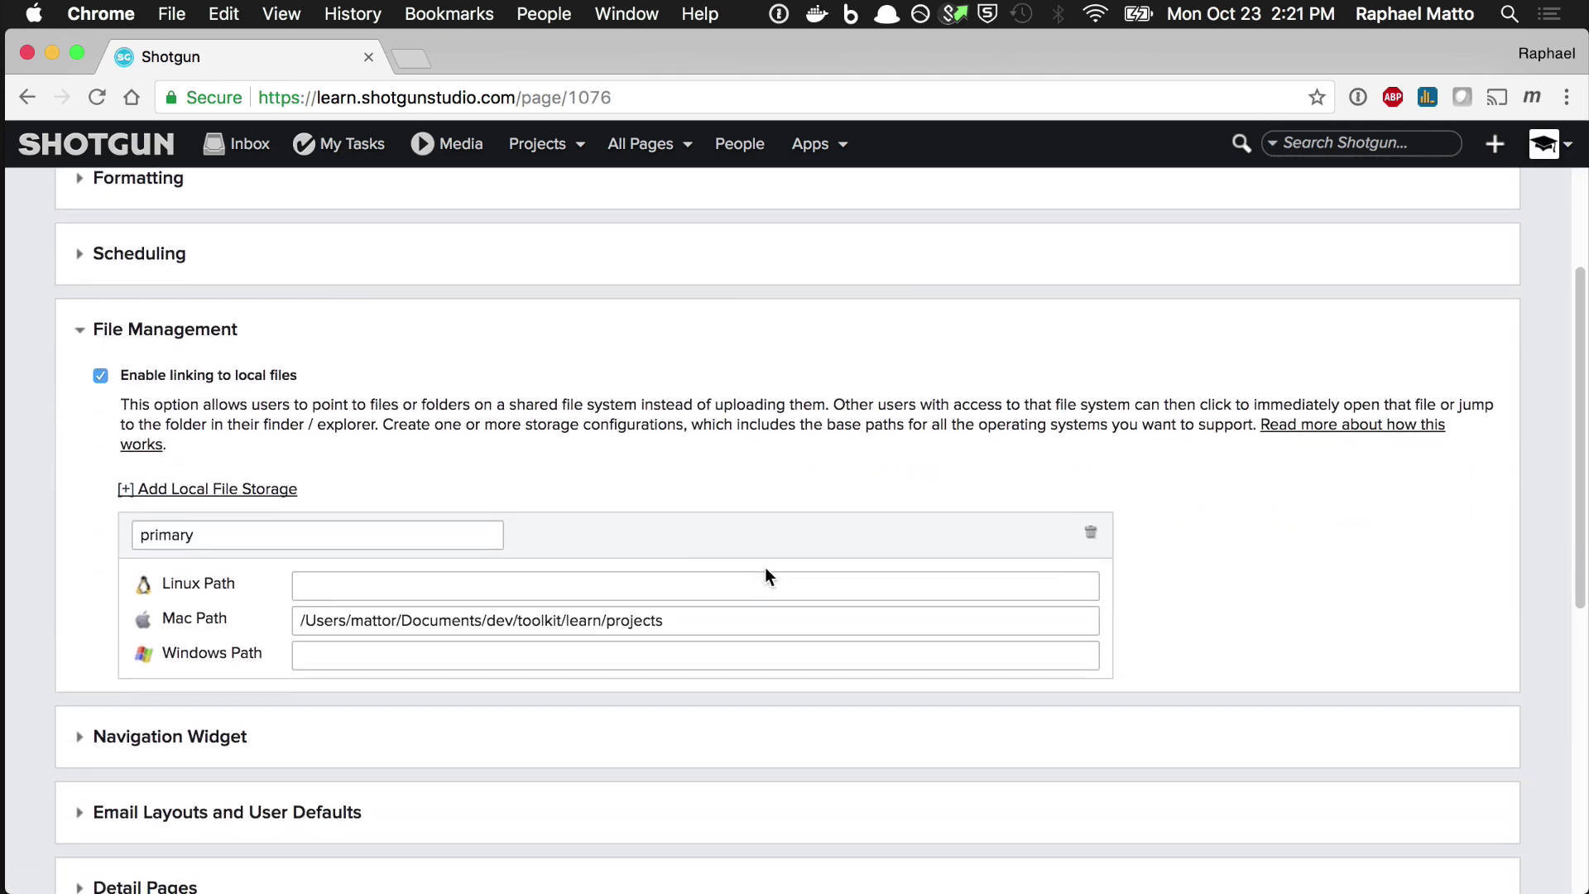
pyautogui.tripleClick(741, 590)
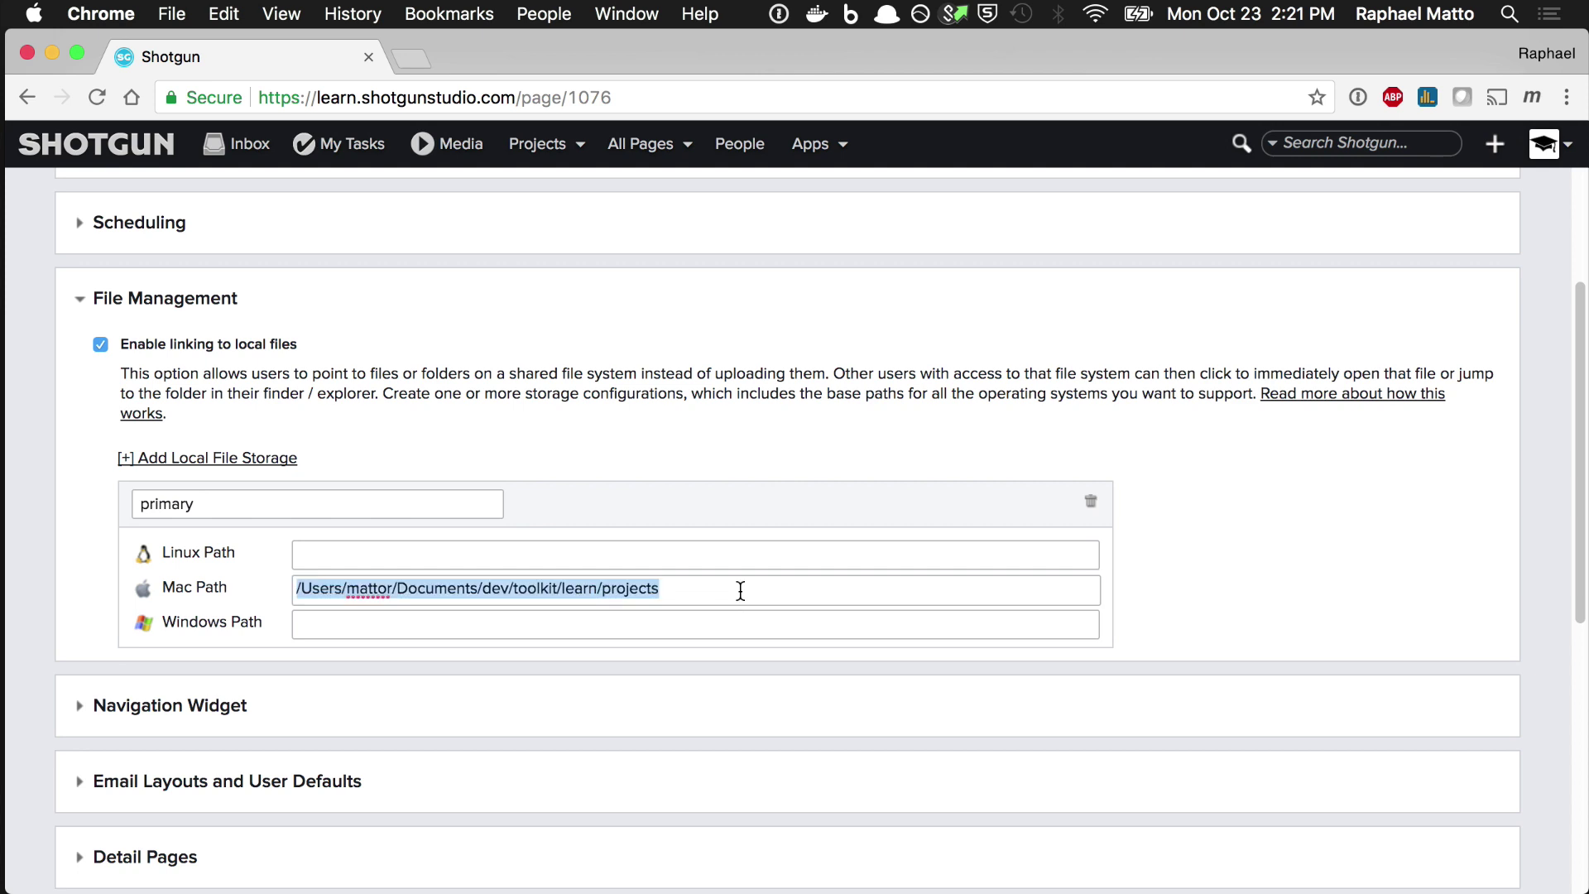
pyautogui.click(787, 619)
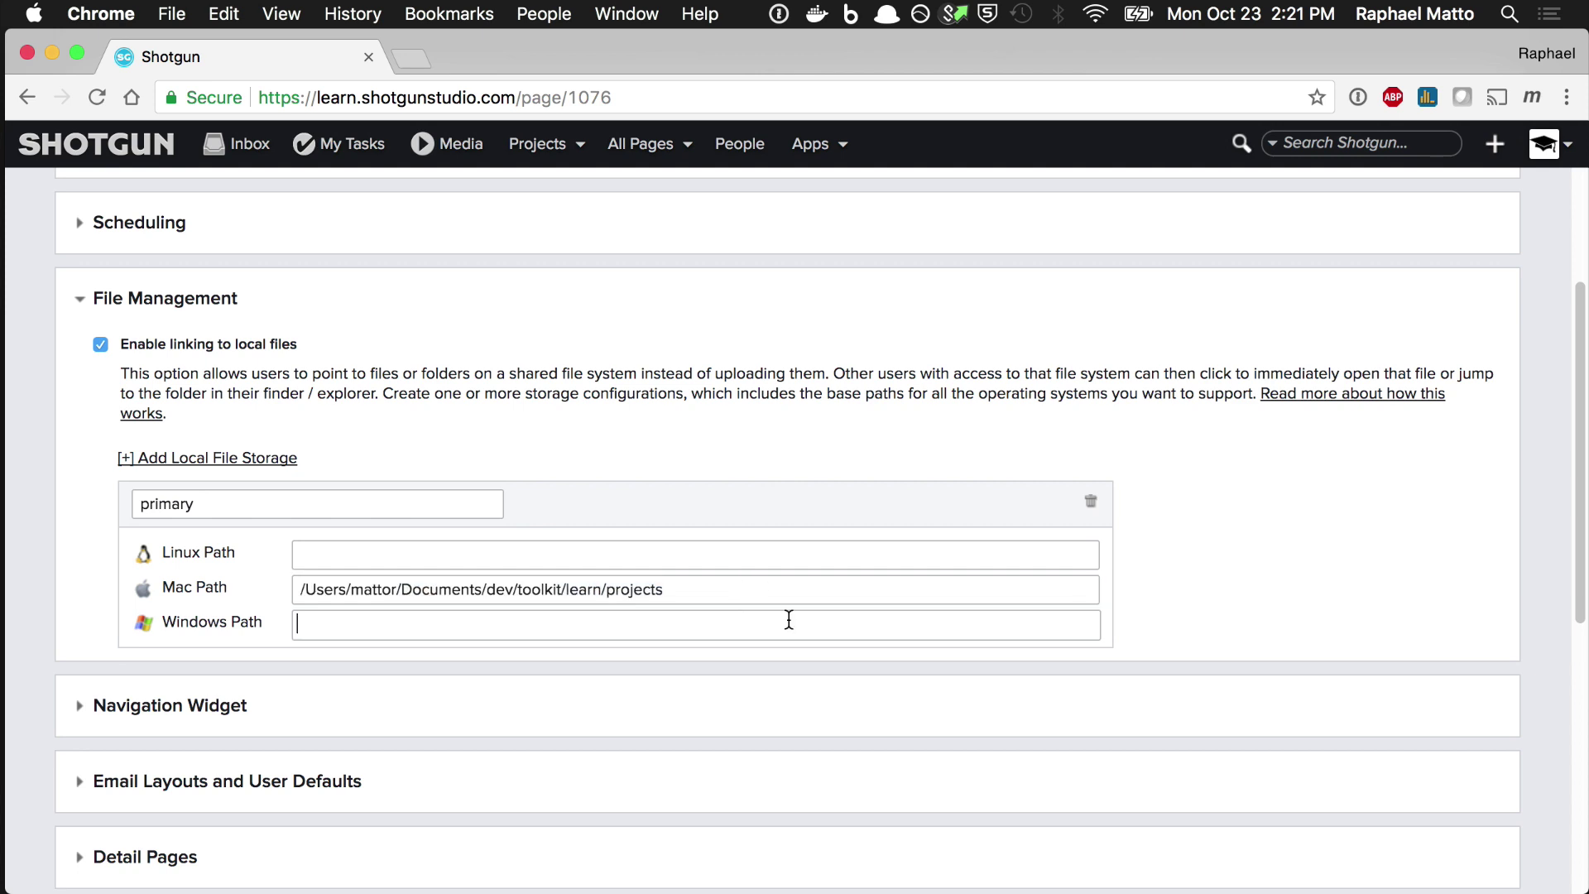
# Switch to Terminal and run sg.find_one("LocalStorage", [], ["mac_path"]).
pyautogui.press('super+Tab')
pyautogui.write('sg.find_')
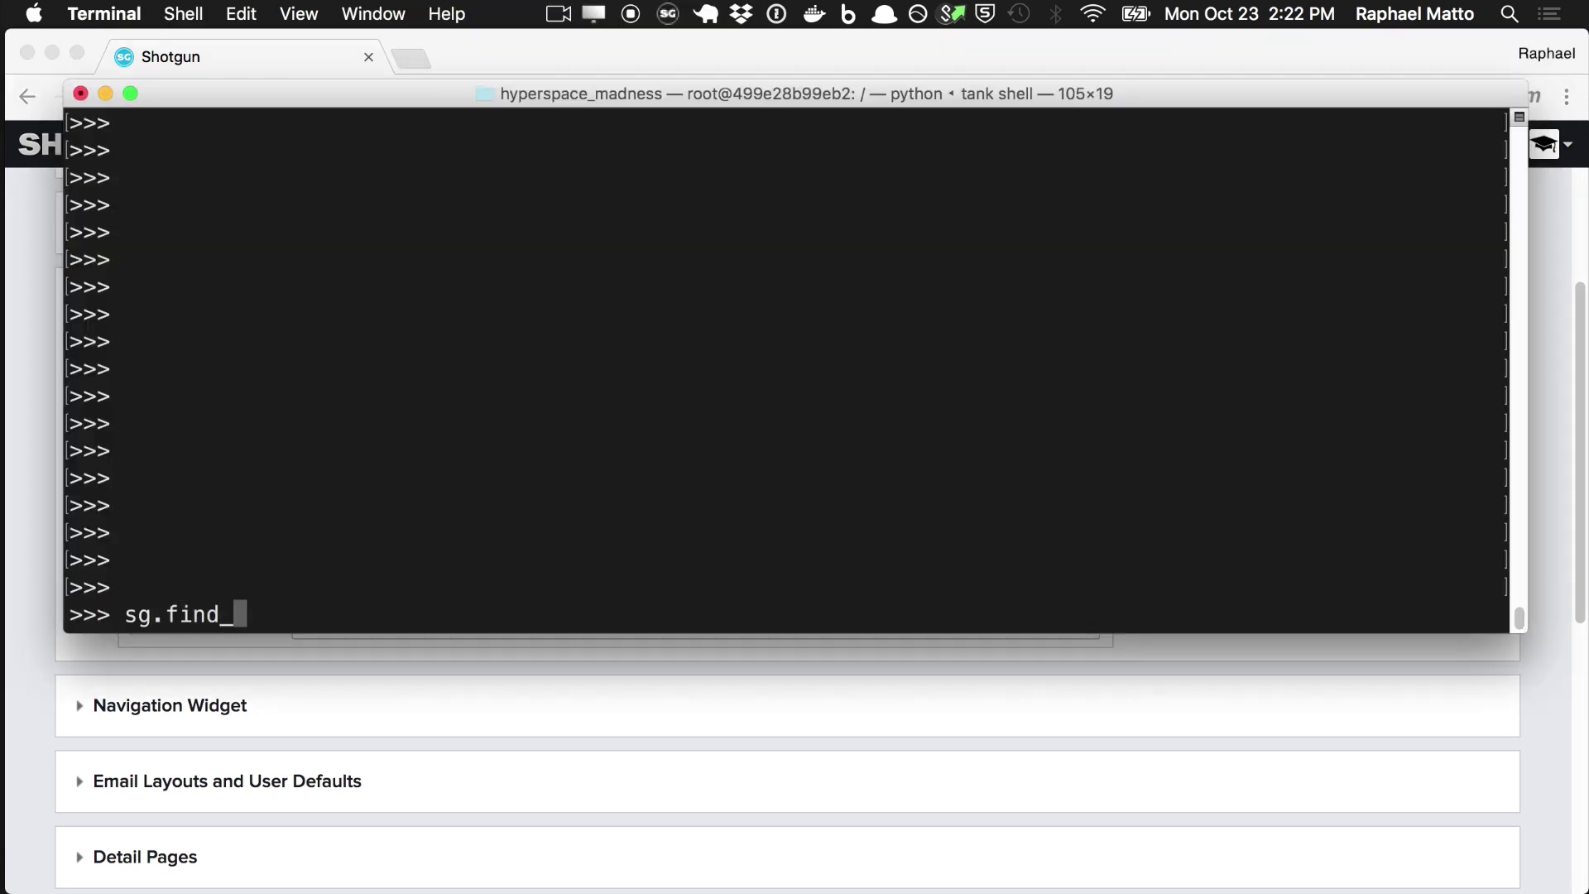
pyautogui.write('one("LocalStorage", [], [')
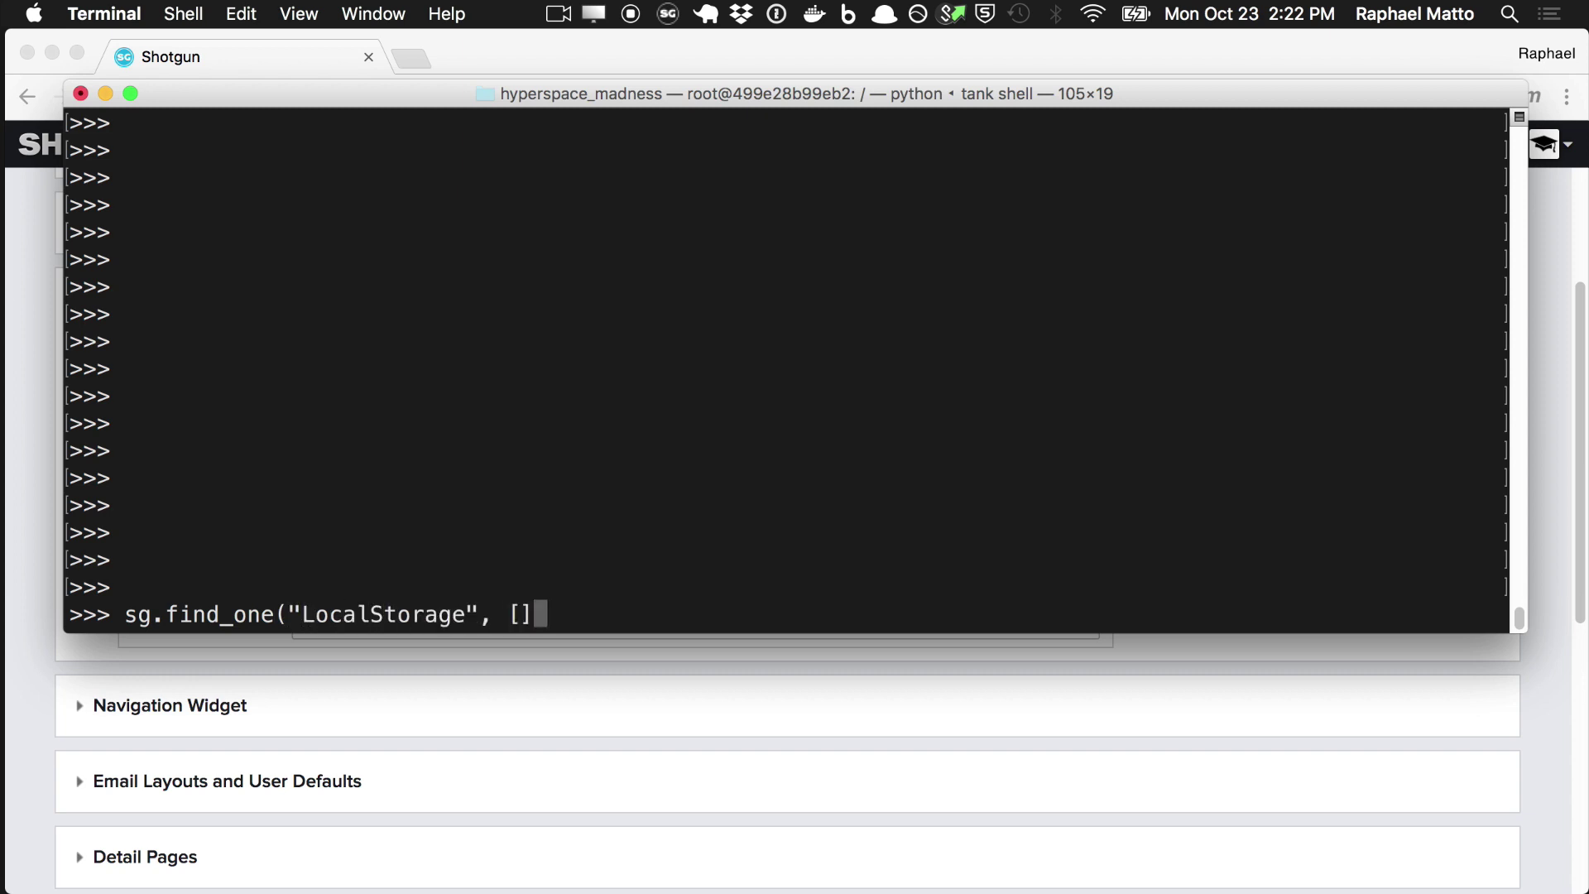
pyautogui.write('"mac_path"])')
pyautogui.press('Return')
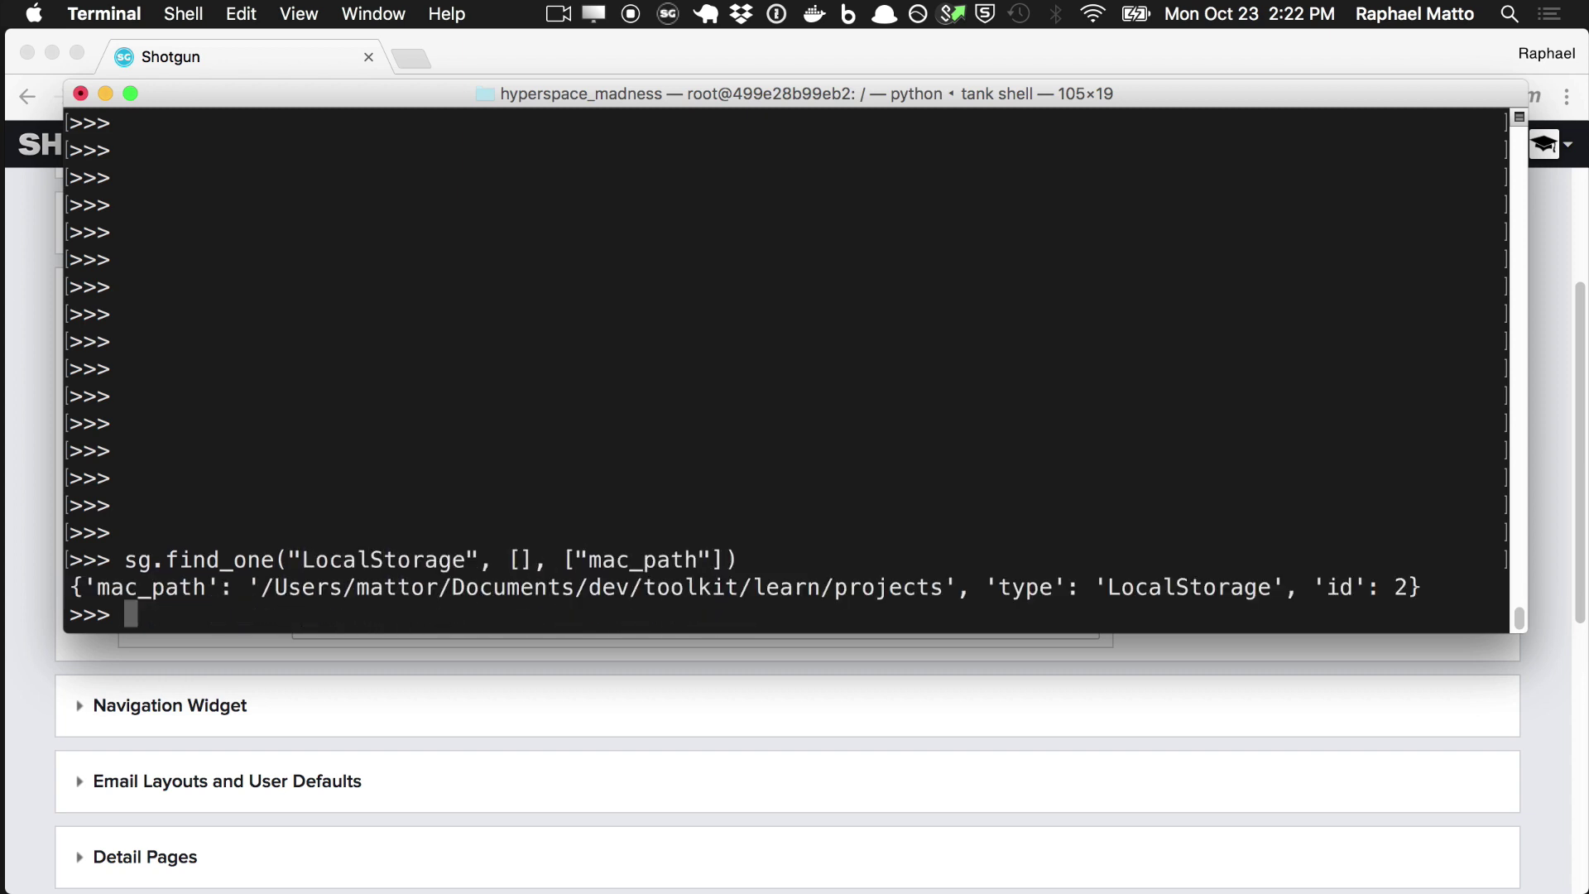
# On Chrome's Scripts page, create script my_script.py described as "This is for a demo, delete at will." and fill in the maintainer's email.
pyautogui.click(1544, 144)
pyautogui.scroll(-3, 1363, 698)
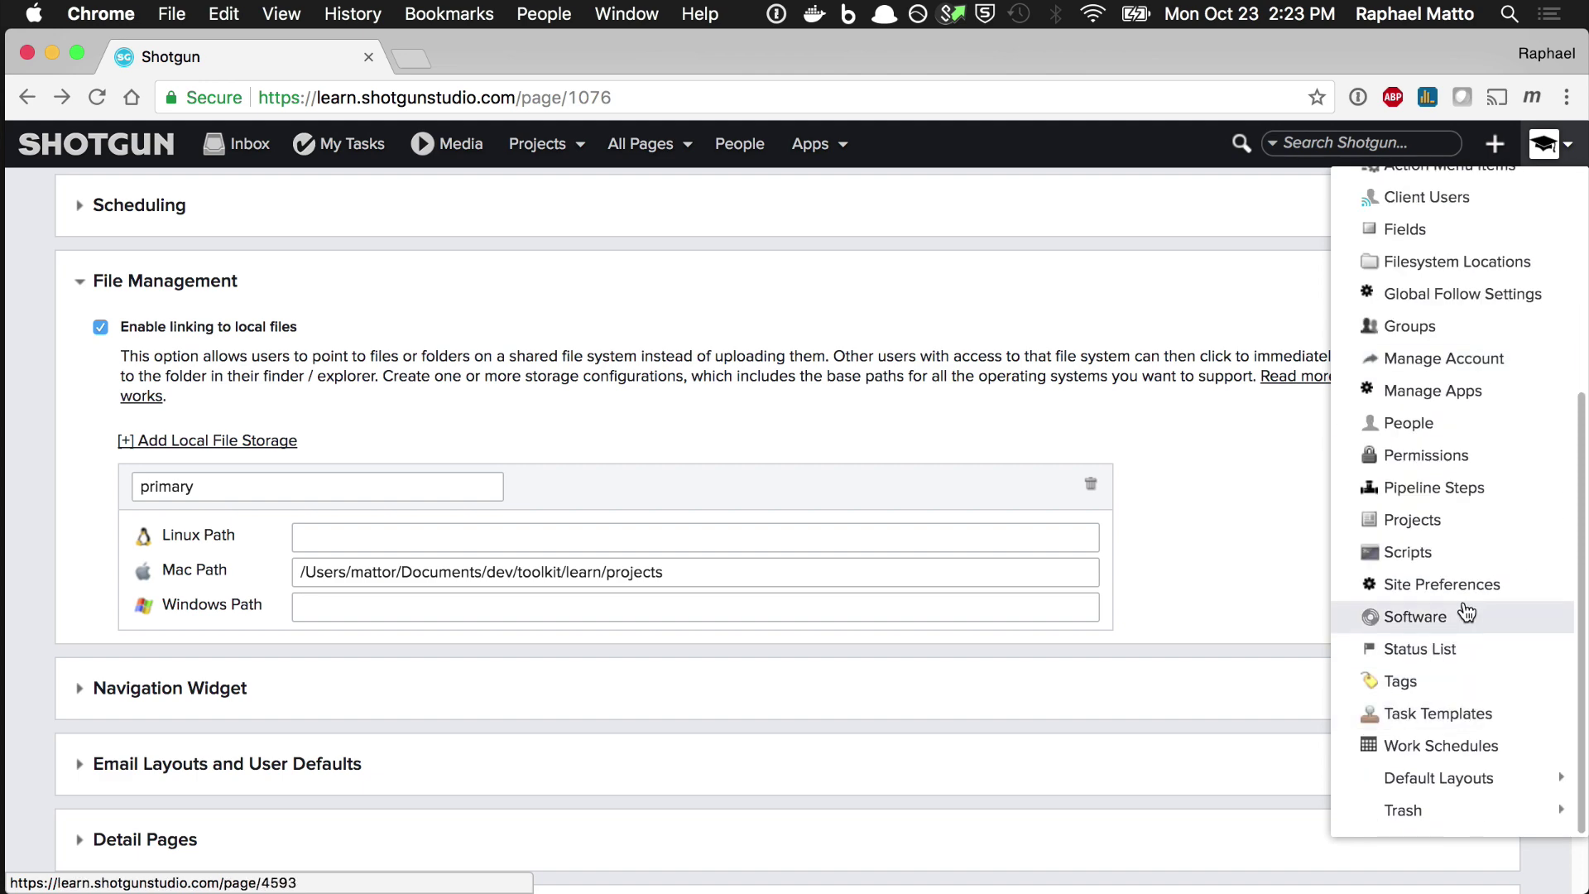
pyautogui.click(1465, 610)
pyautogui.click(147, 242)
pyautogui.write('my_script.py')
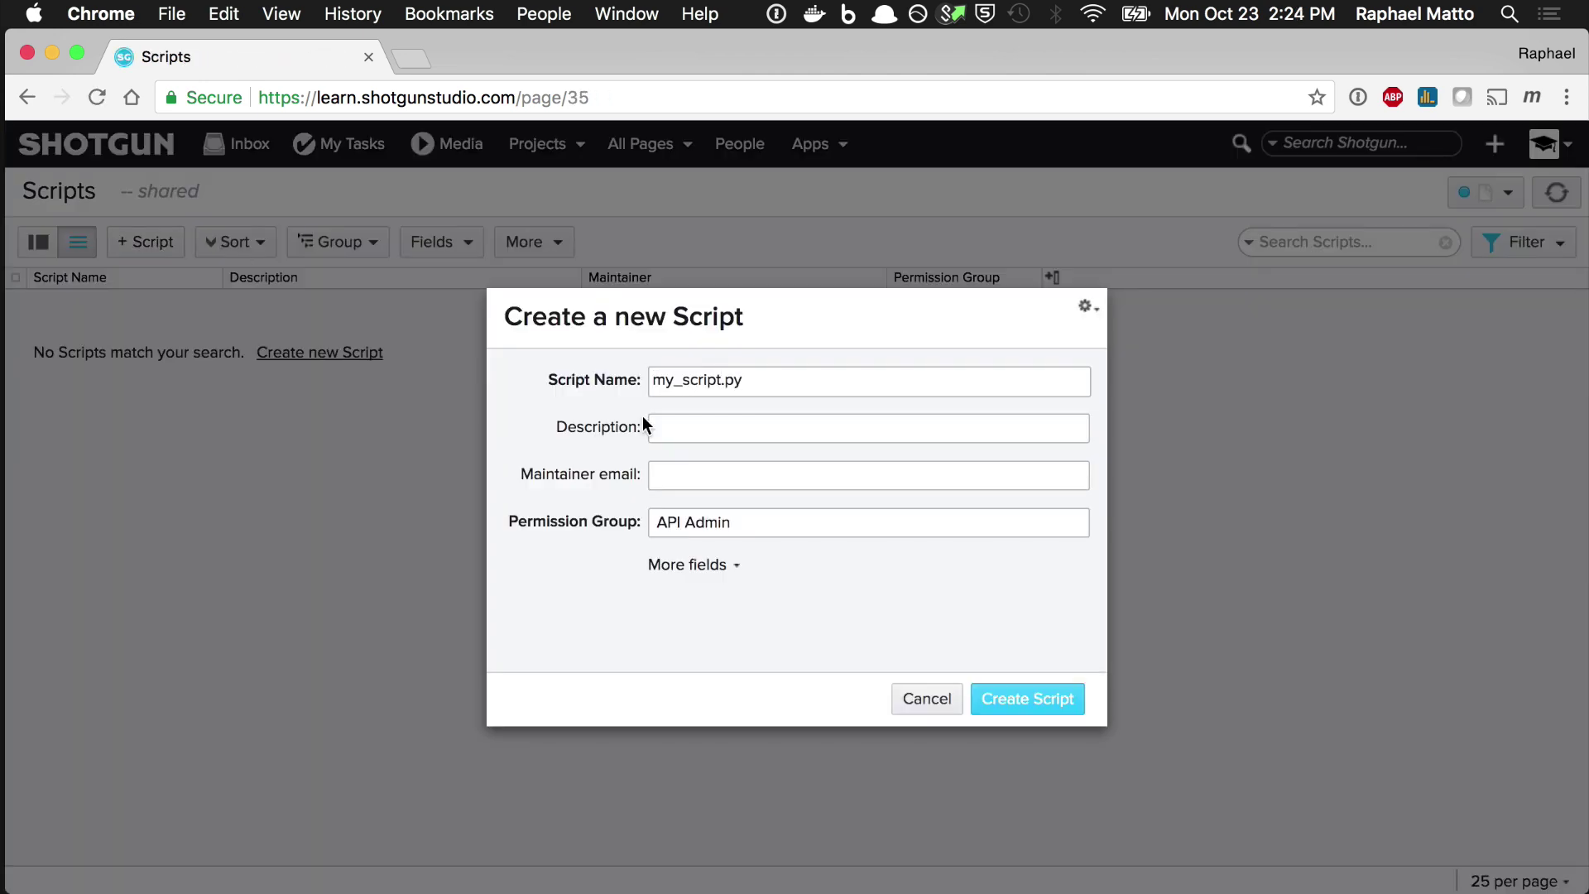
pyautogui.click(726, 426)
pyautogui.write('This is for a demo, delete at will.')
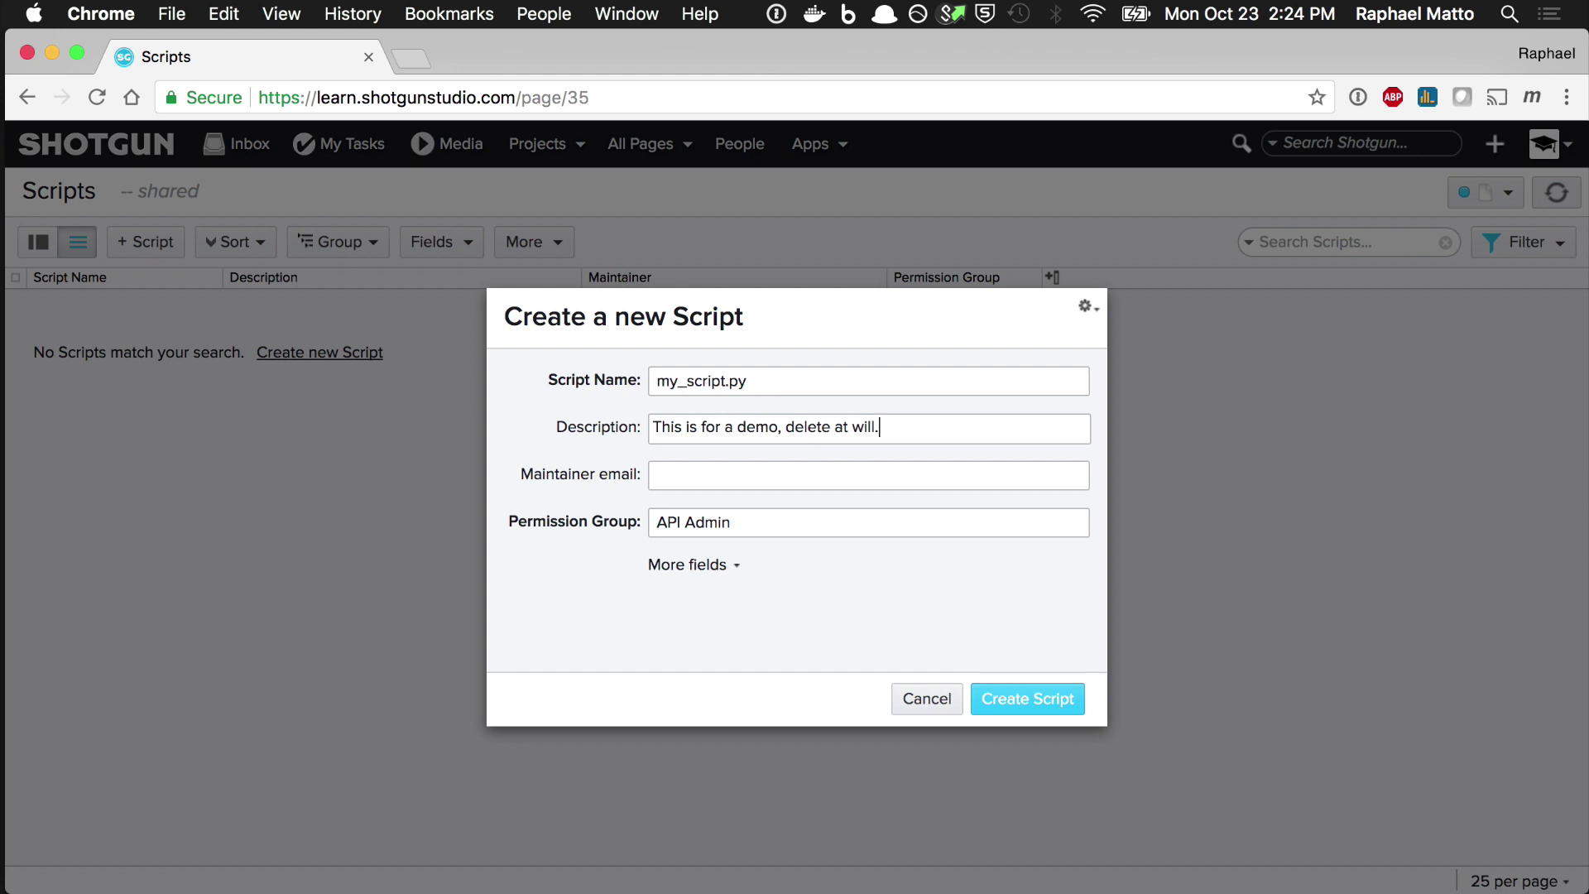
pyautogui.click(703, 475)
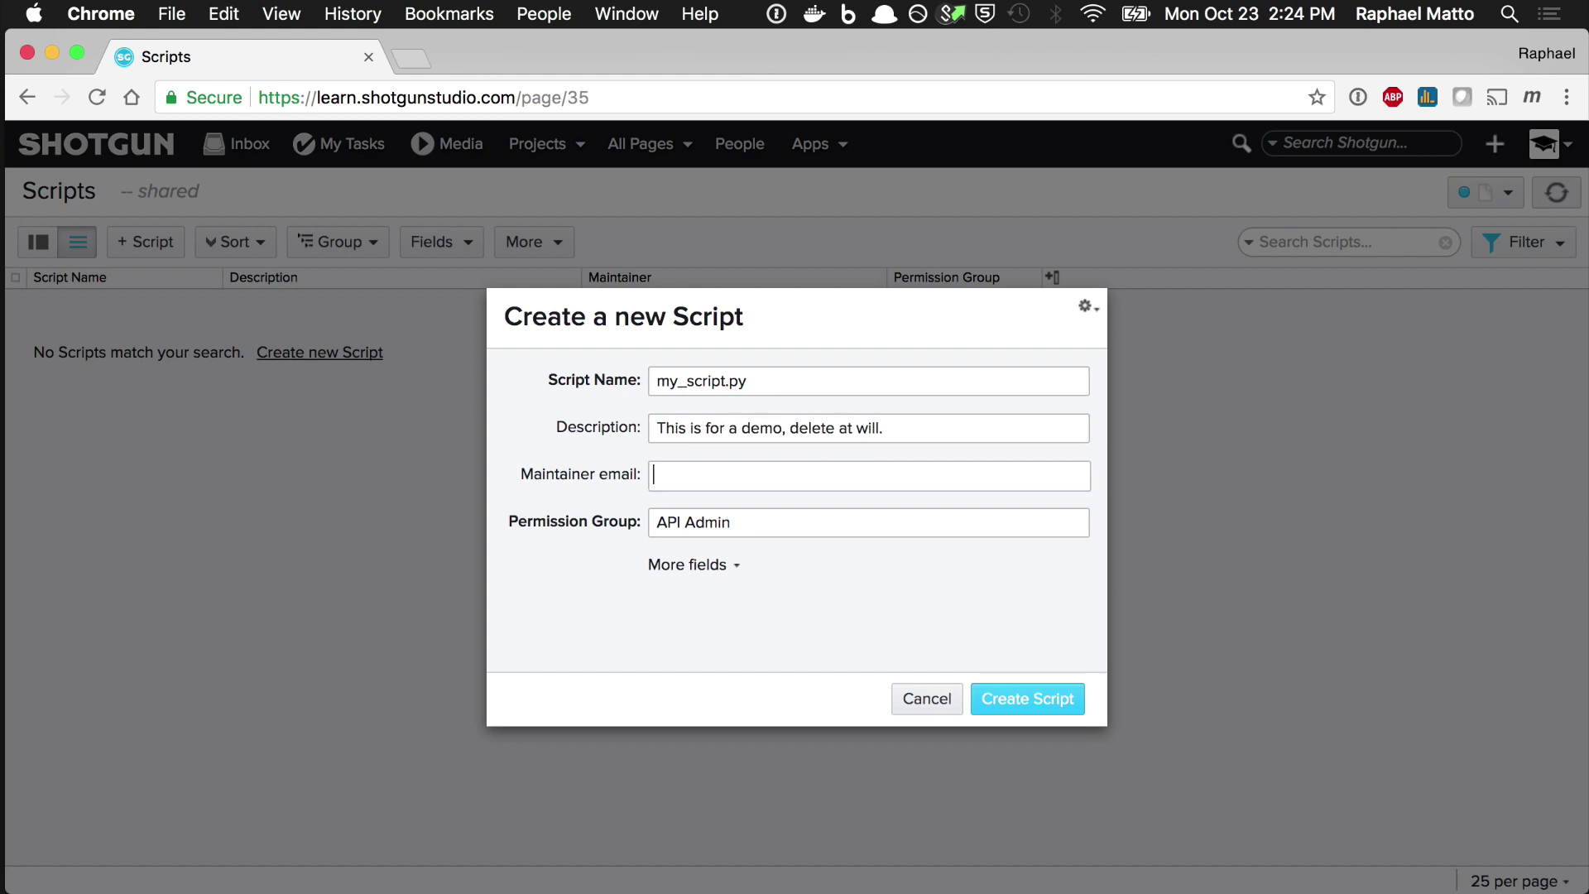
pyautogui.write('teacher@fakeemail.com')
pyautogui.click(1038, 699)
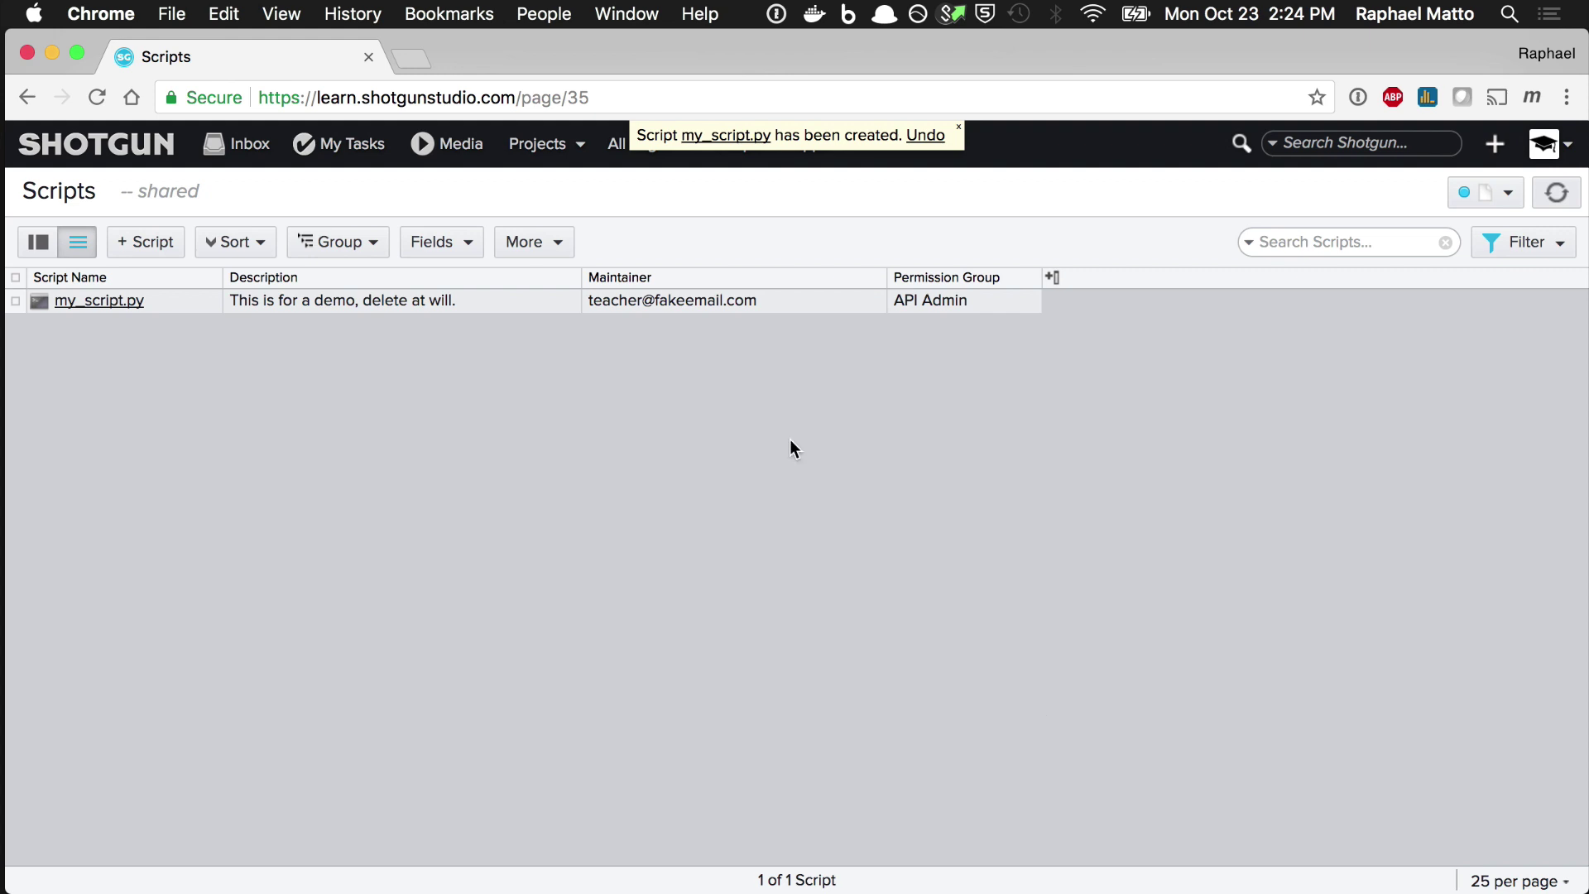
# Add a custom Entity field named Department to Scripts, restricted to the Department entity type.
pyautogui.click(468, 248)
pyautogui.click(454, 309)
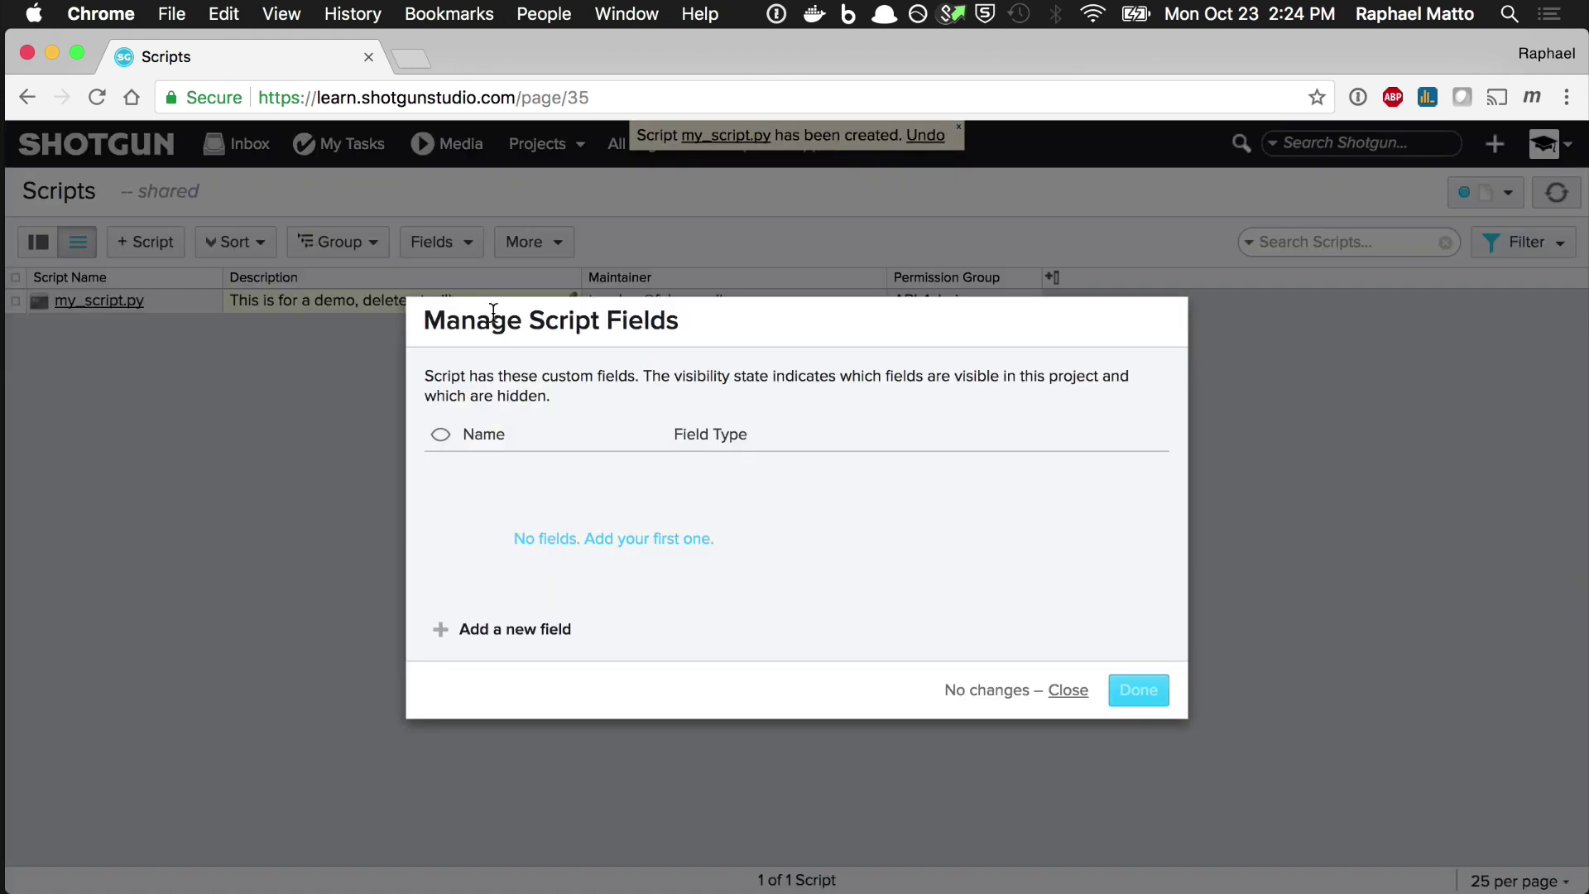
pyautogui.click(447, 632)
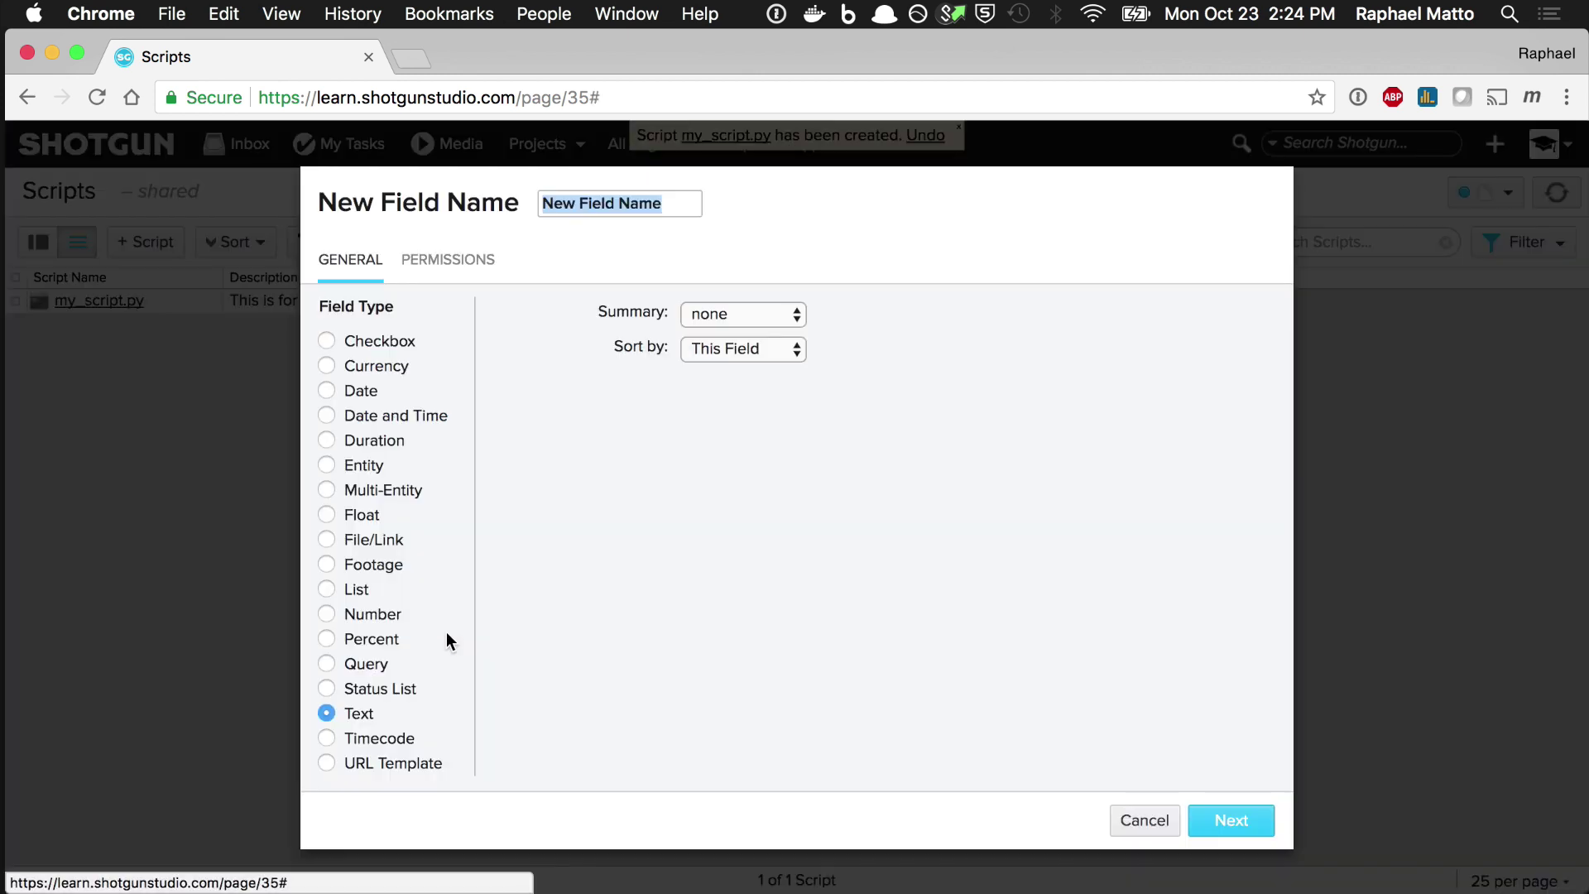
pyautogui.click(335, 462)
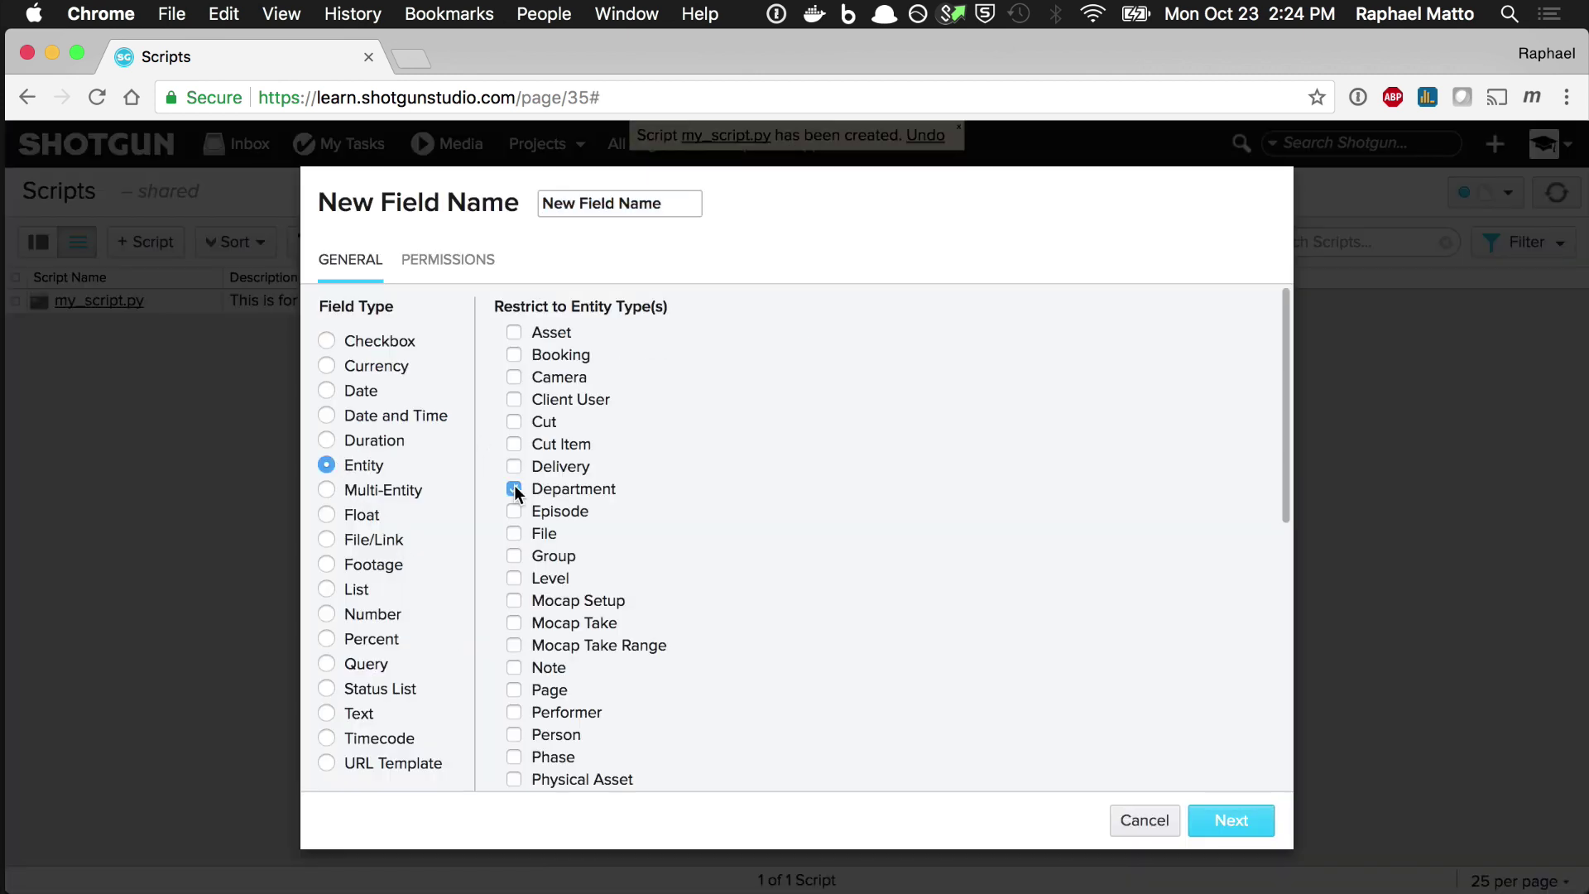
pyautogui.write('Department')
pyautogui.click(1233, 819)
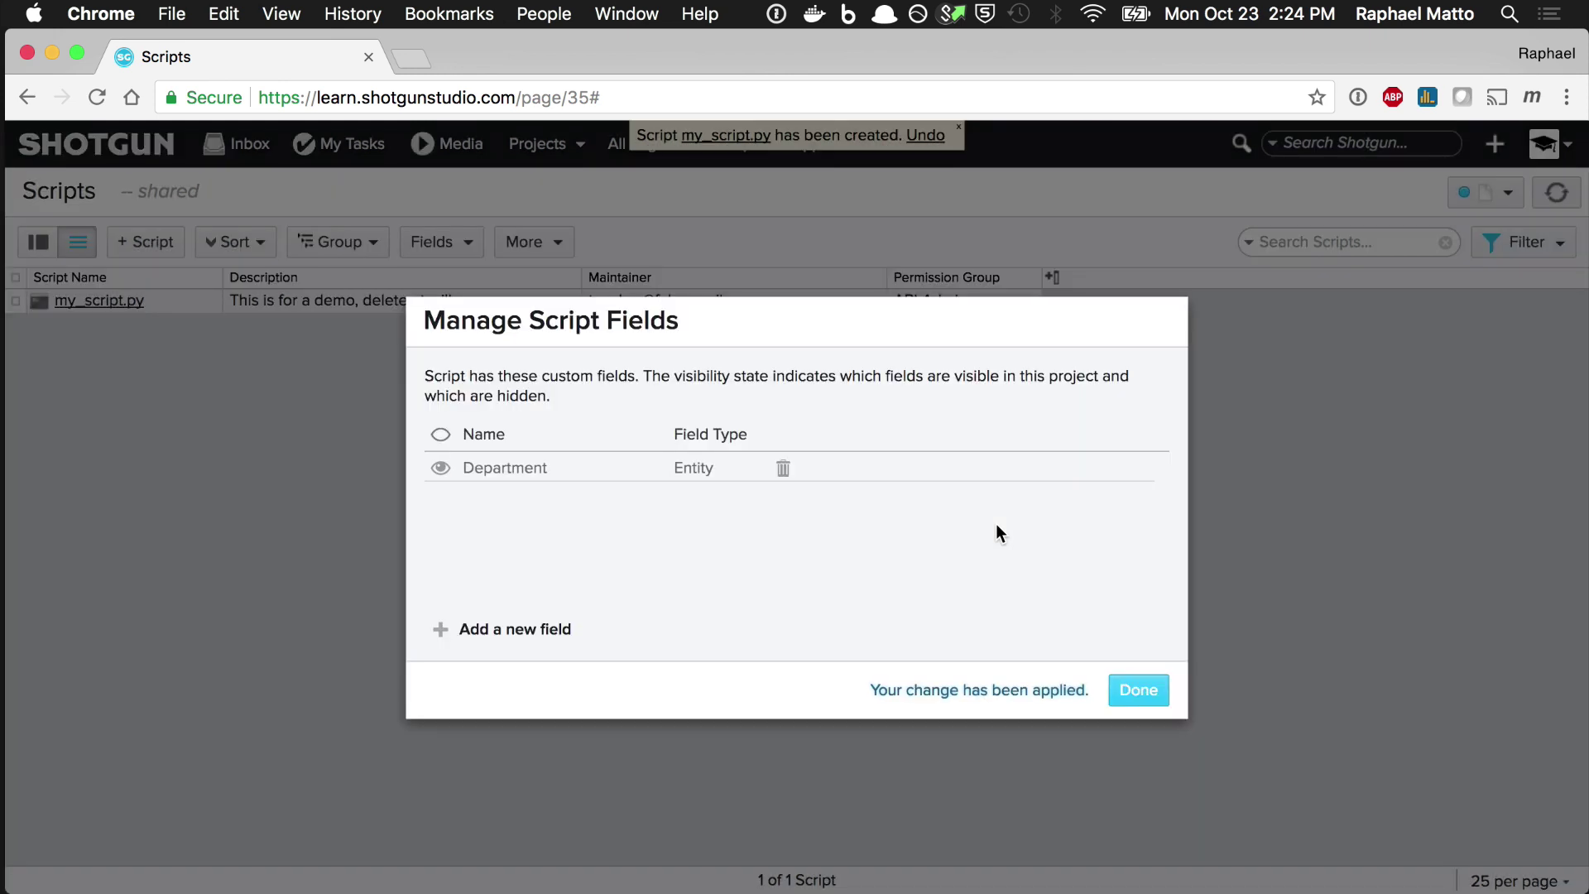
# Add a custom File/Link field named Documentation to Scripts and finish managing the script fields.
pyautogui.click(463, 525)
pyautogui.click(327, 539)
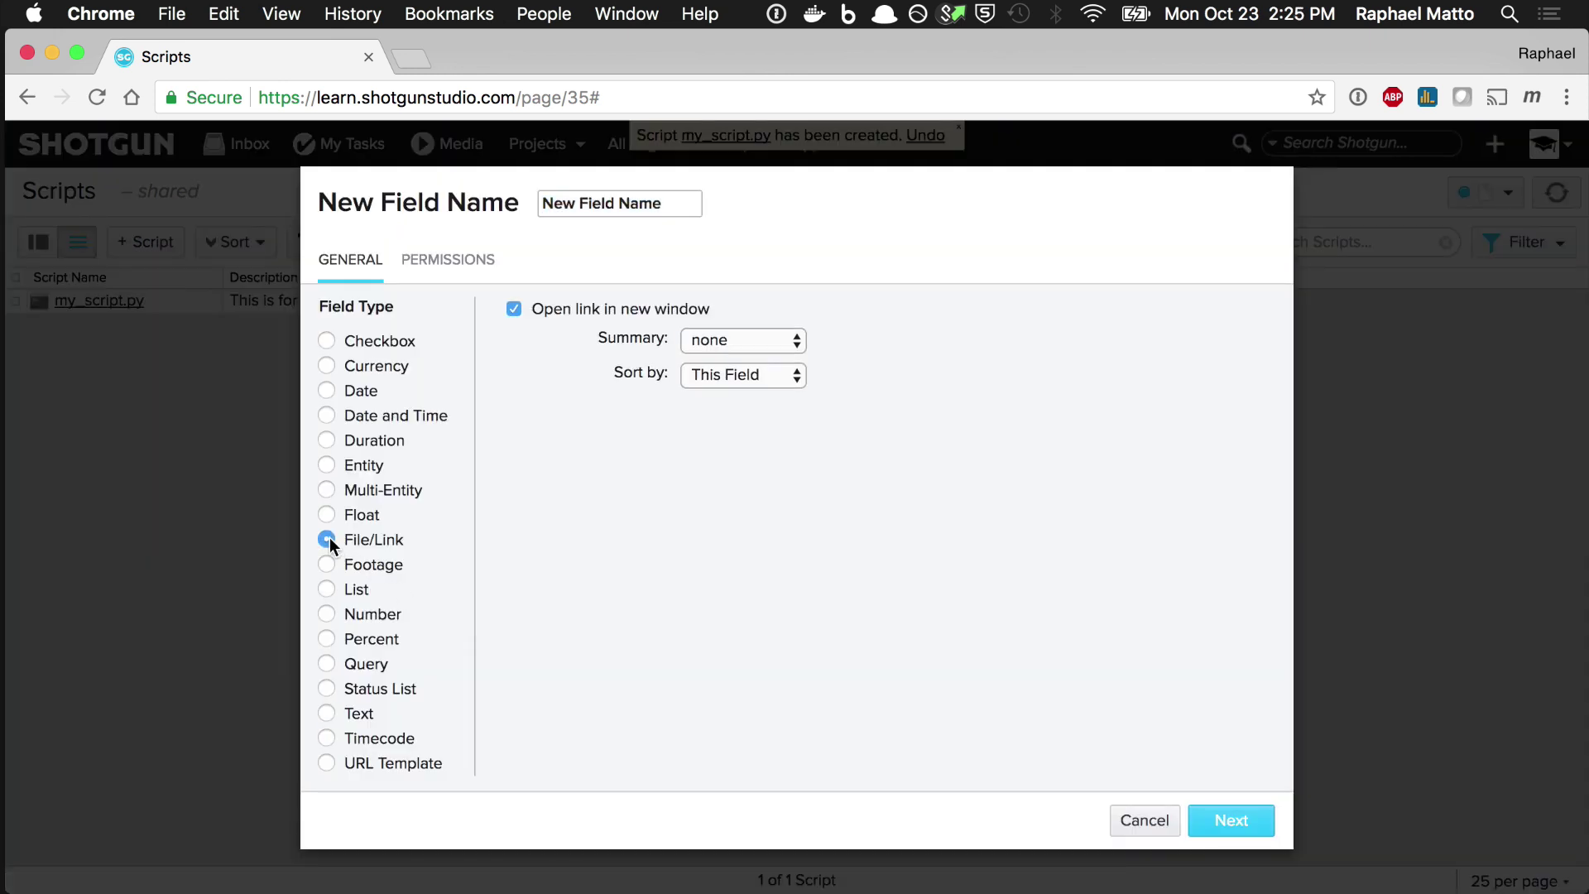
pyautogui.click(698, 203)
pyautogui.write('Documentation')
pyautogui.click(1207, 814)
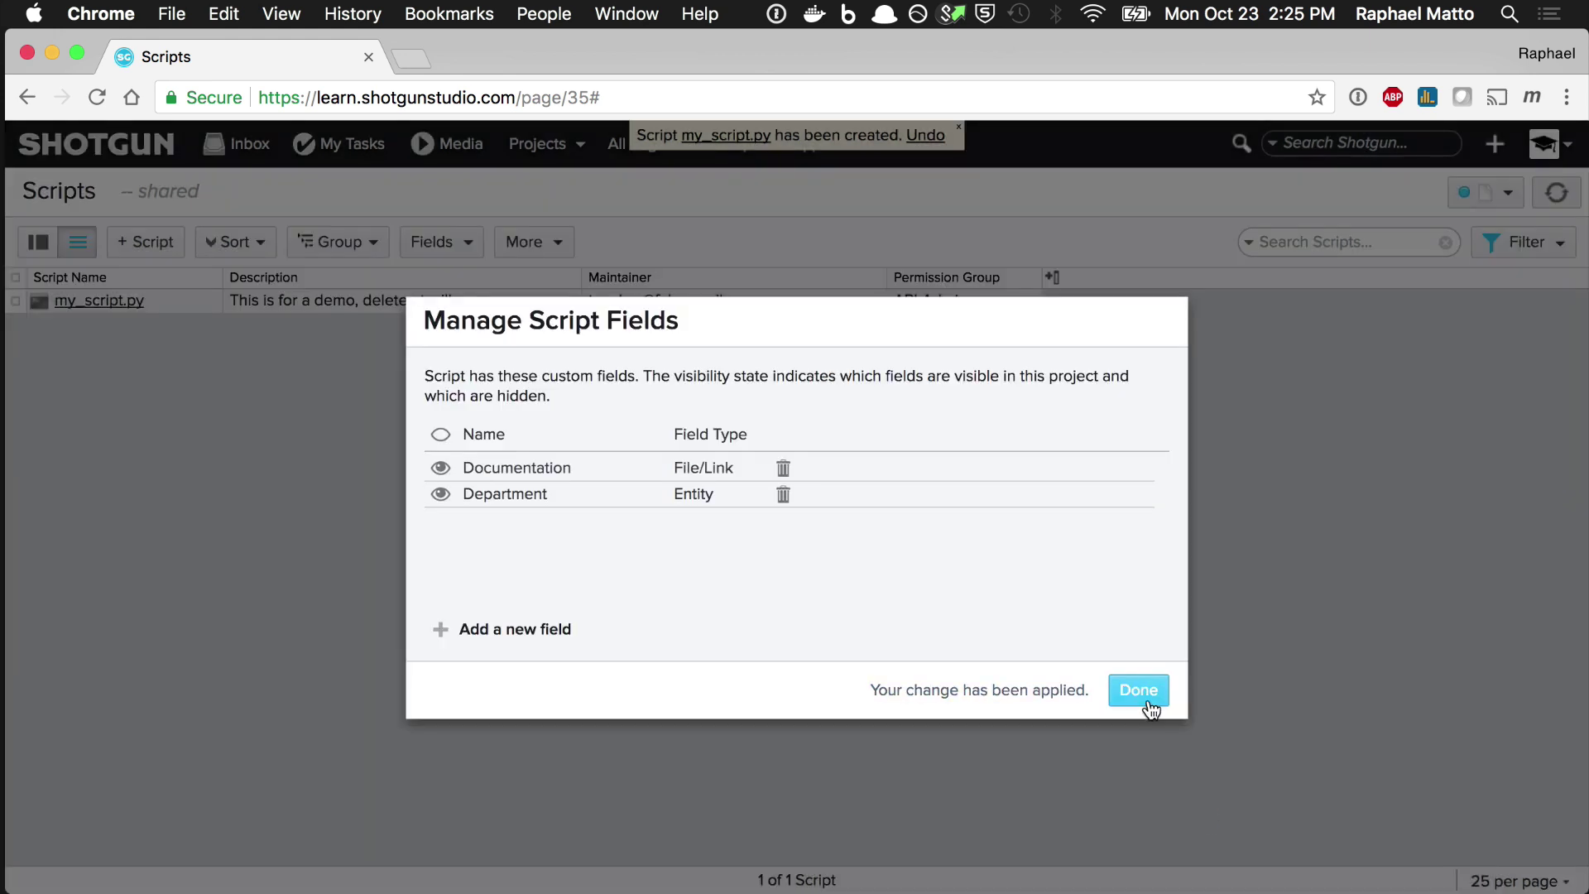
pyautogui.click(1138, 693)
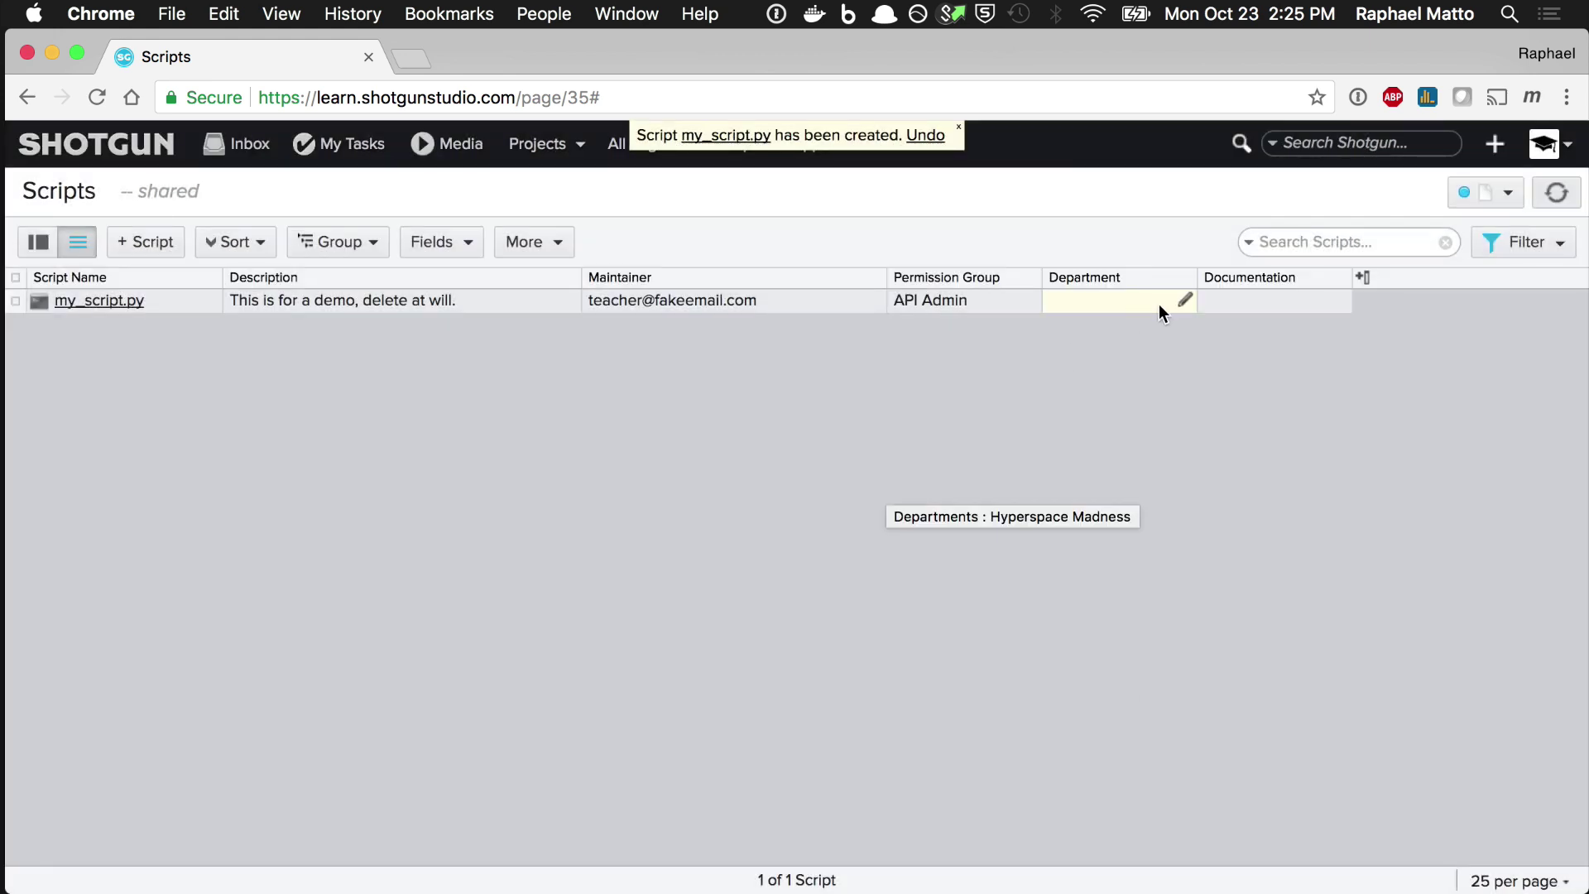
# Set the Department of my_script.py to Production.
pyautogui.click(1186, 301)
pyautogui.write('produ')
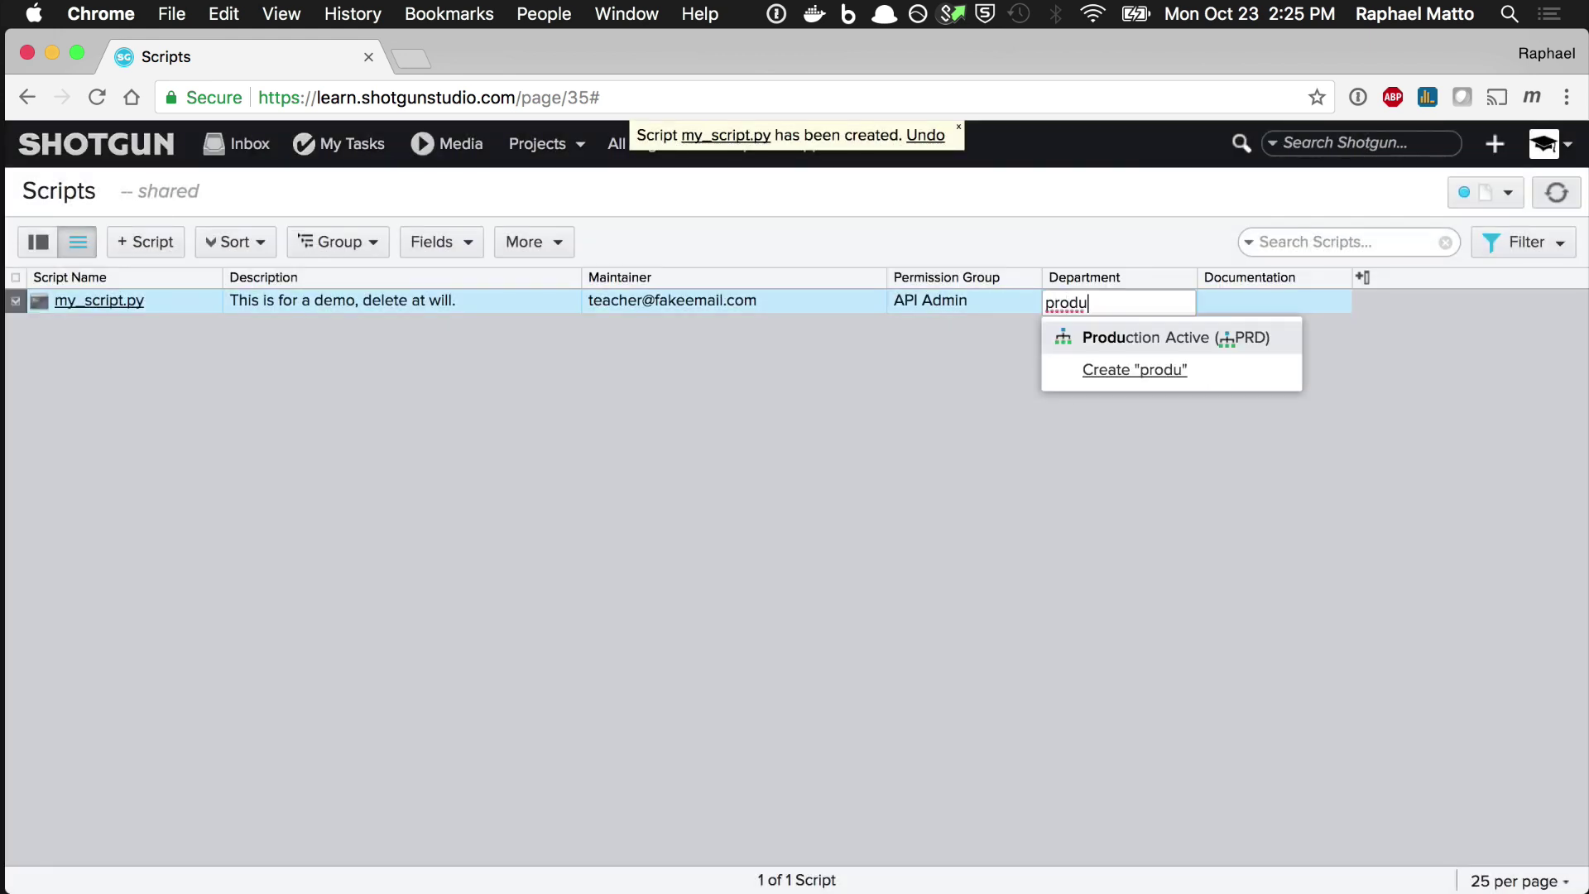
pyautogui.press('Return')
pyautogui.click(1132, 513)
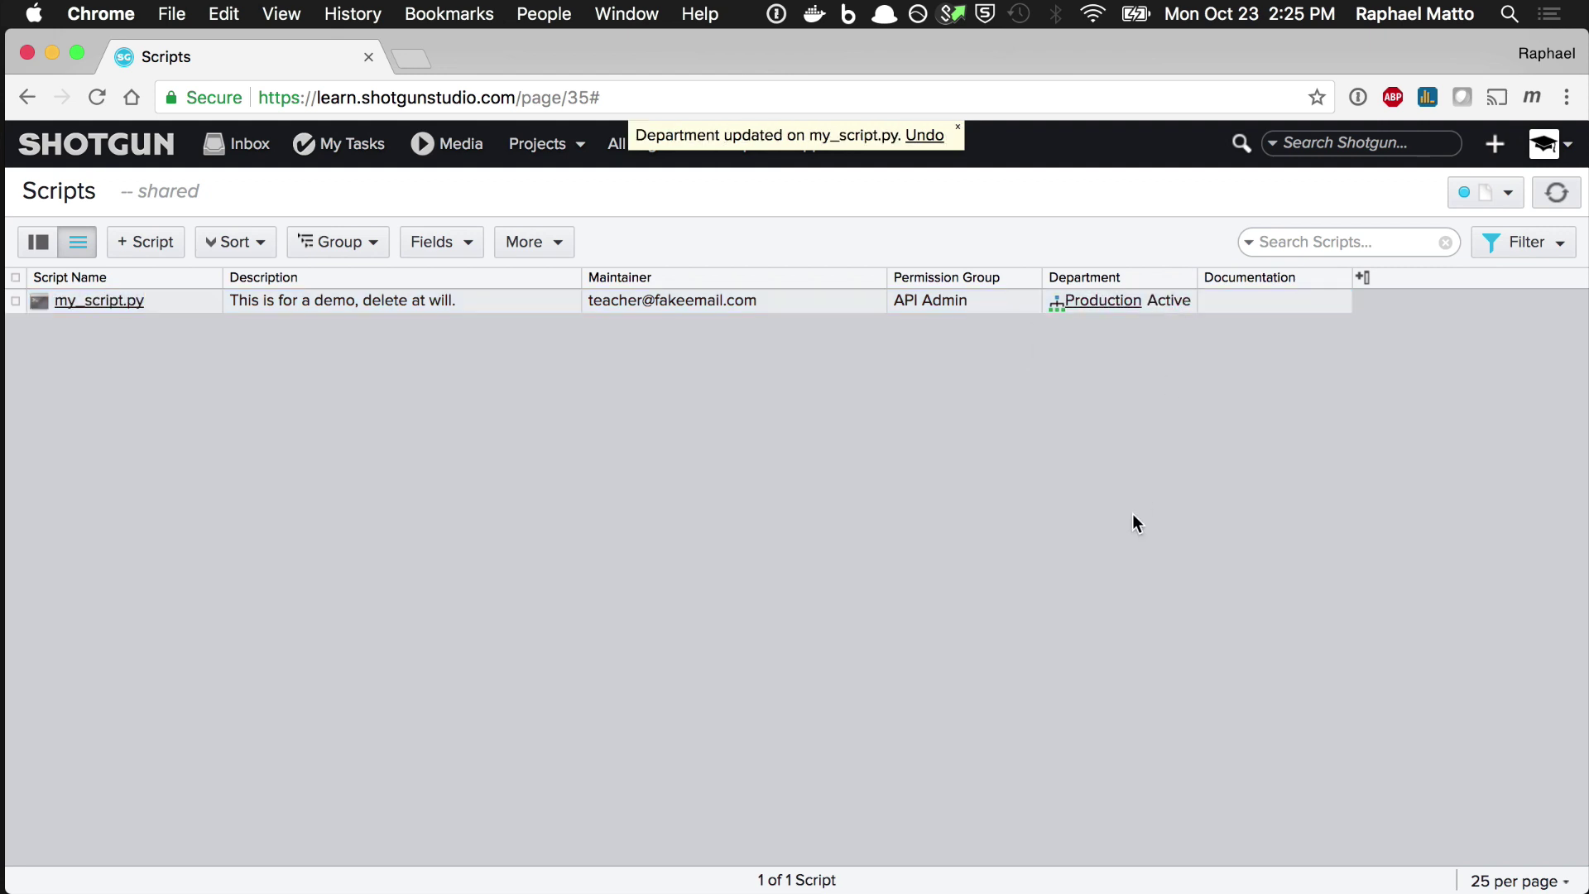
pyautogui.click(1341, 299)
pyautogui.click(1278, 362)
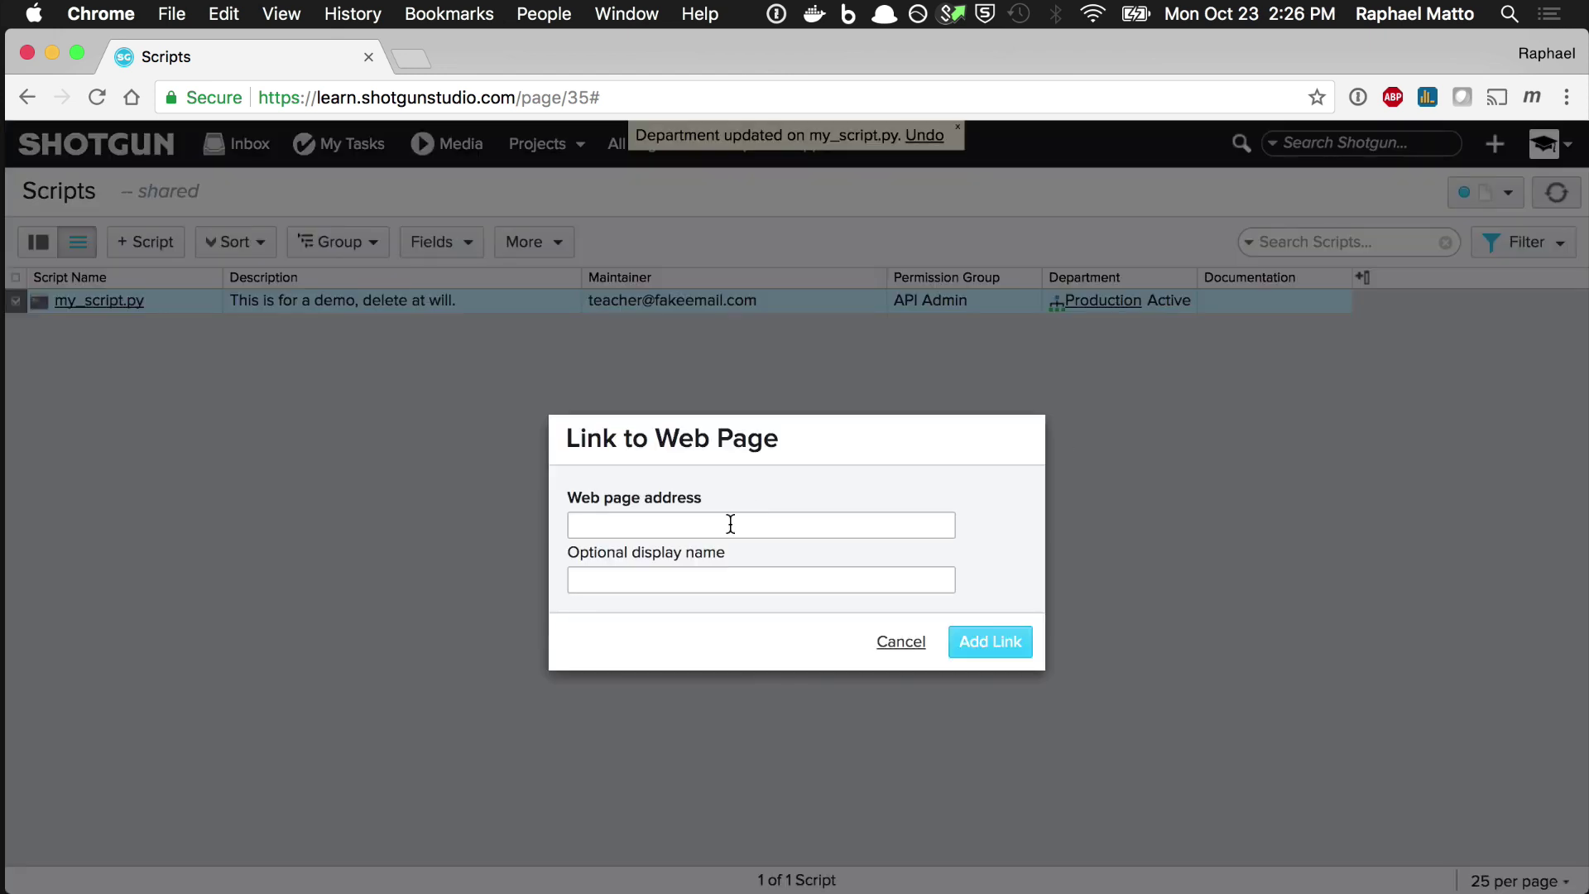
pyautogui.write('https://path/to/my/doc')
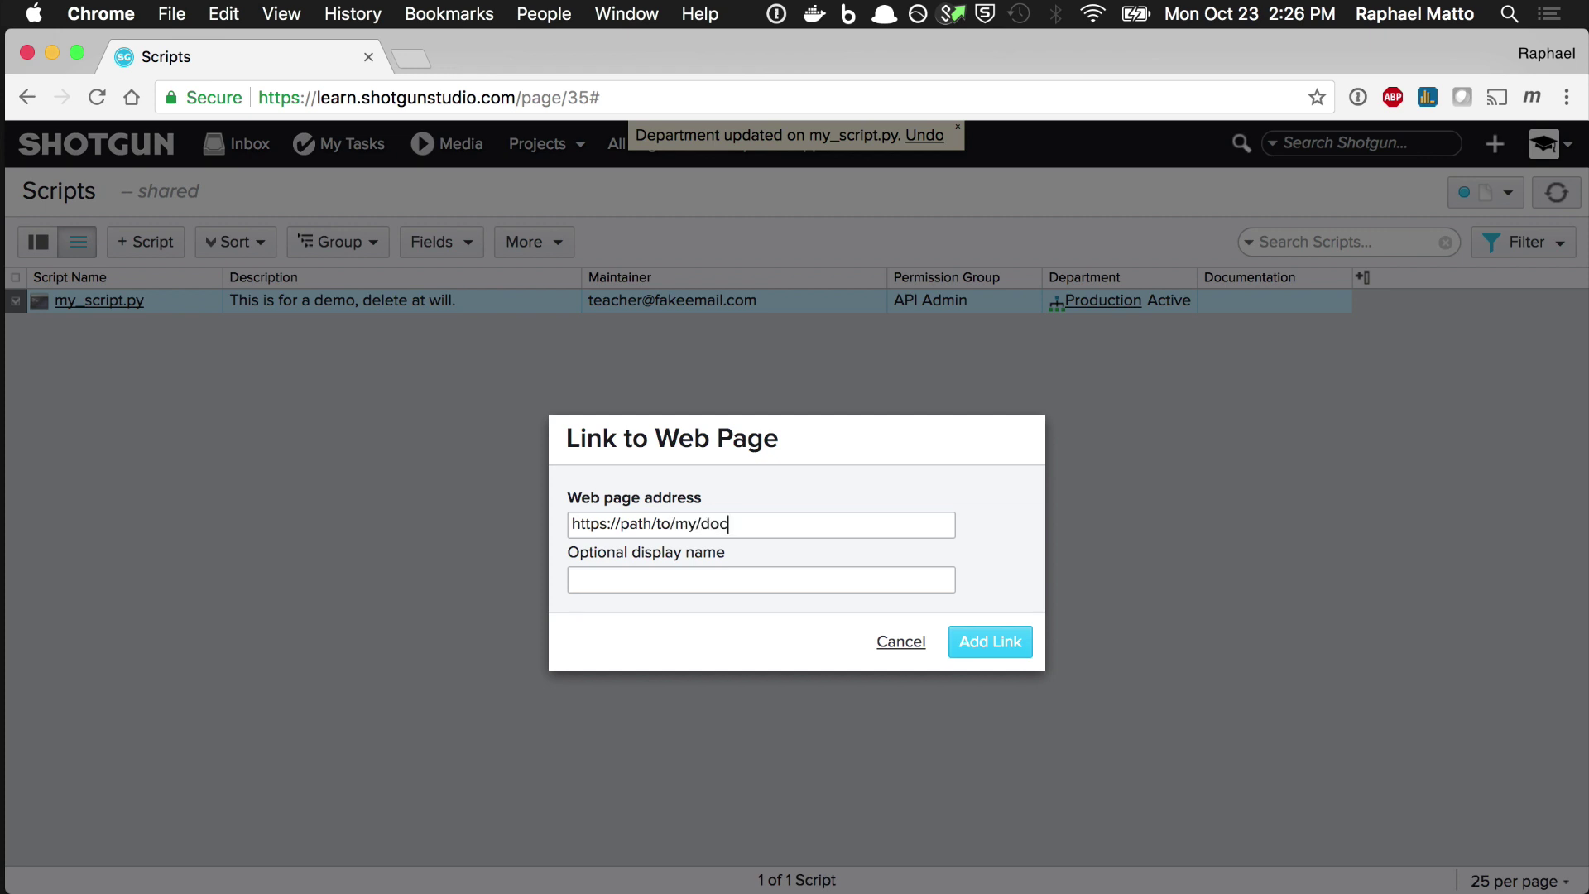
pyautogui.press('Return')
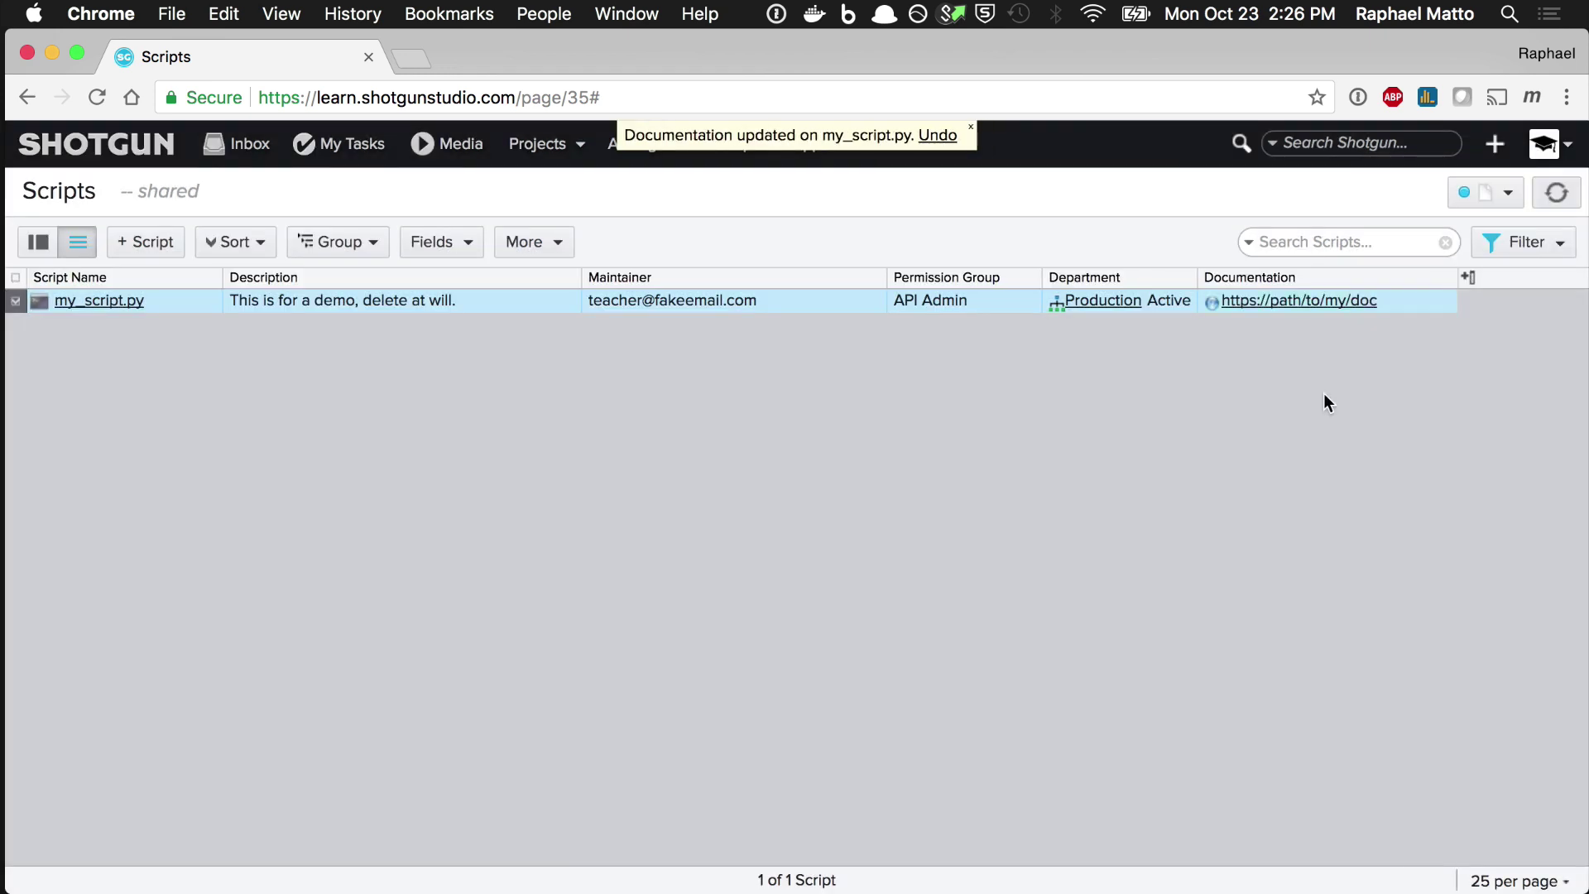
pyautogui.click(1323, 394)
# Open the Pipeline Steps admin page and examine the steps listed for Asset, Level and Shot.
pyautogui.click(1544, 144)
pyautogui.scroll(-5, 1489, 579)
pyautogui.click(1486, 489)
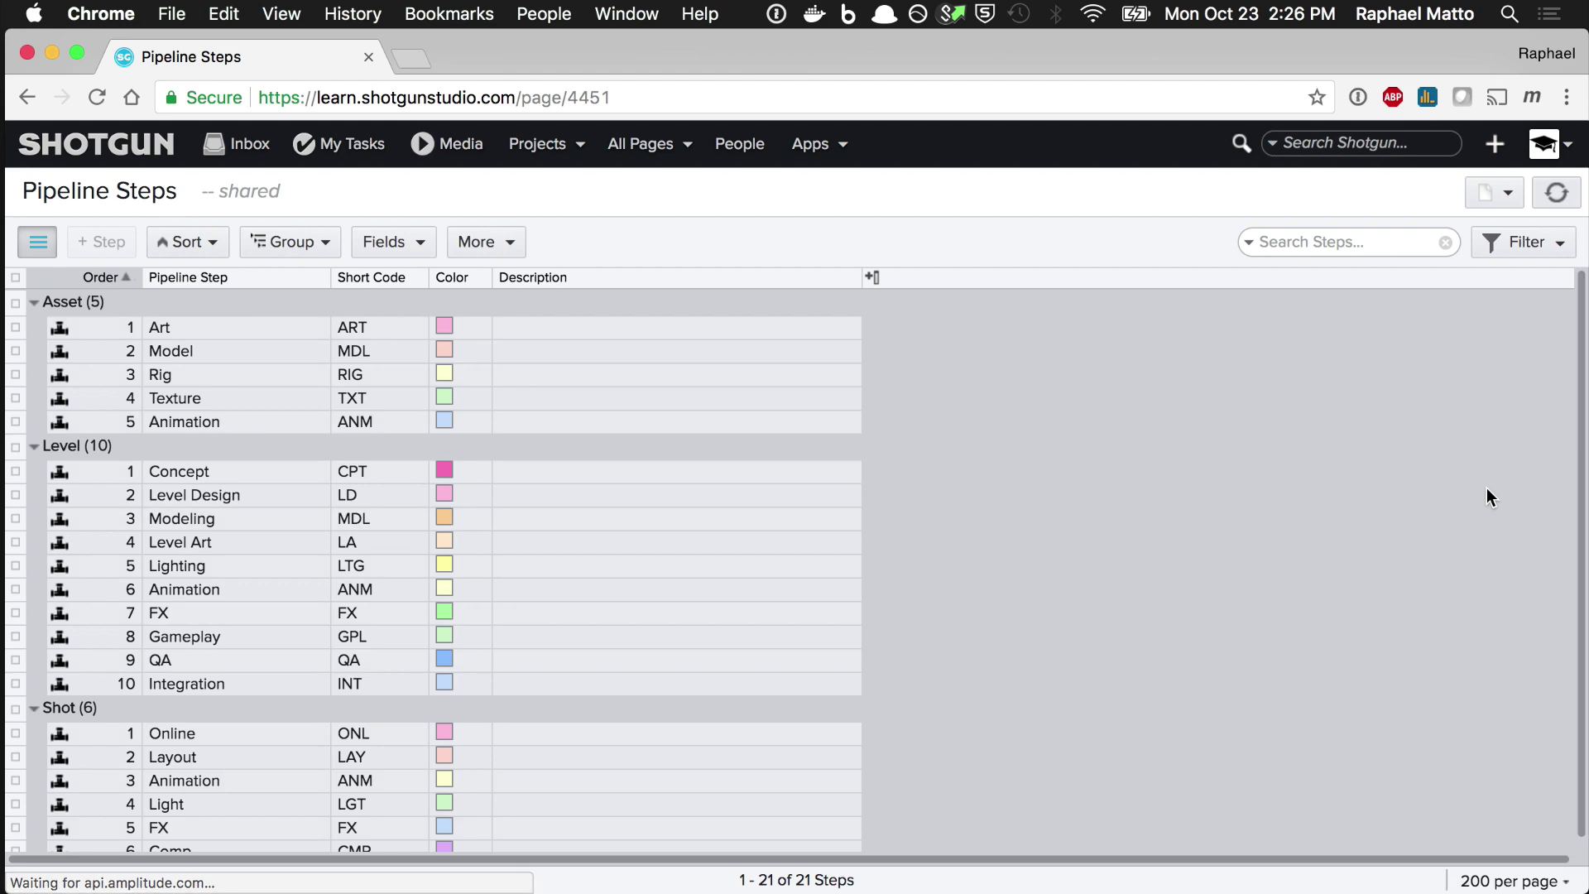
pyautogui.click(1116, 579)
# Open the Files page of the Hyperspace Madness project and look over its file entities.
pyautogui.click(542, 143)
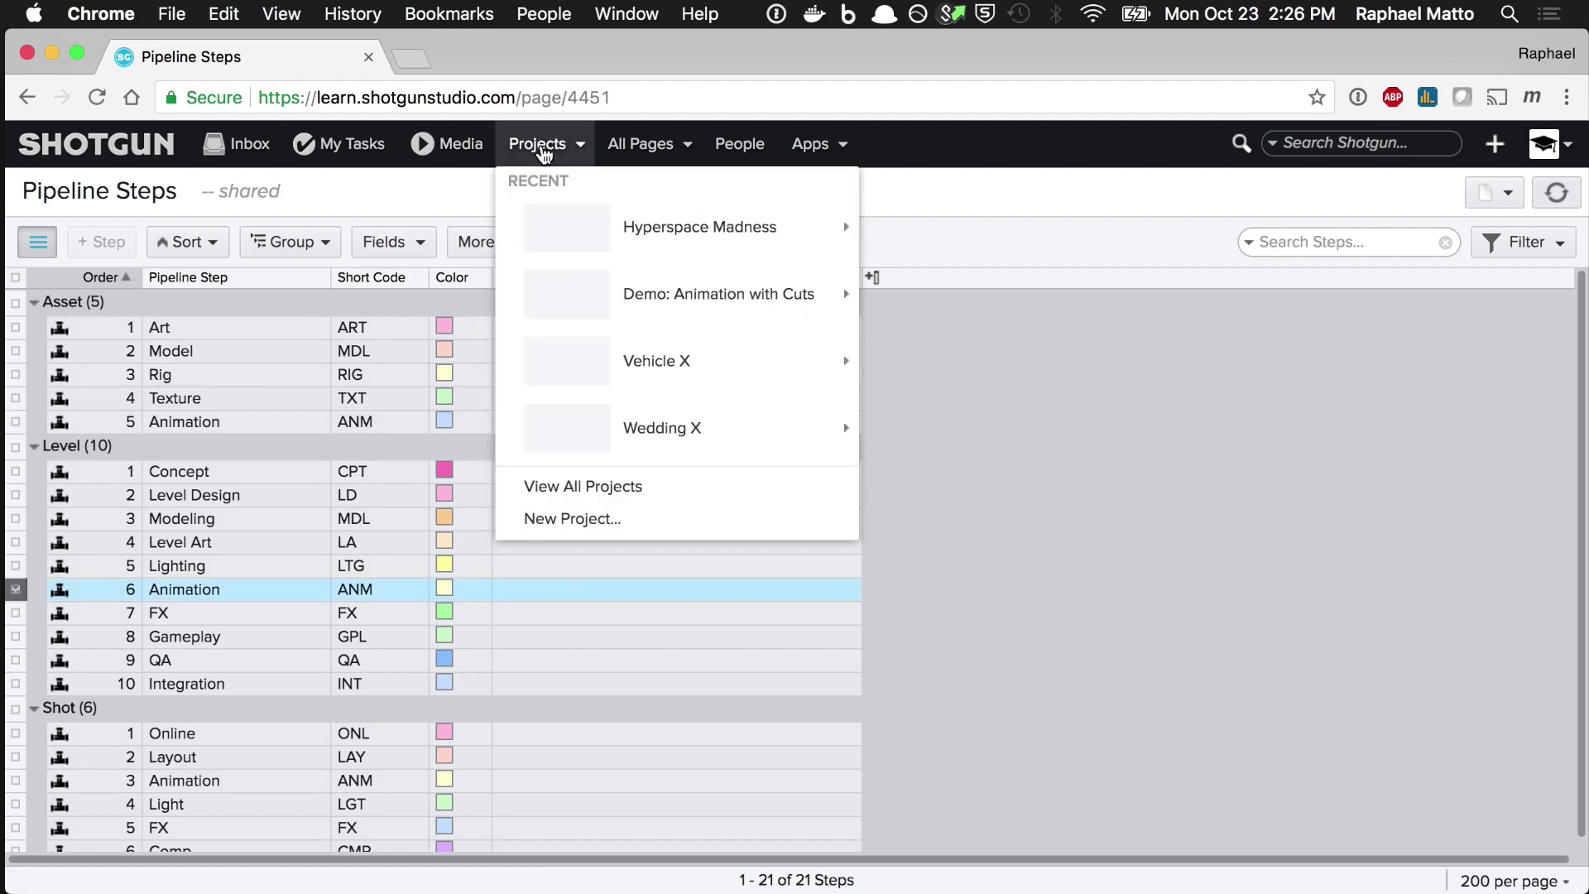
pyautogui.moveTo(587, 219)
pyautogui.moveTo(941, 375)
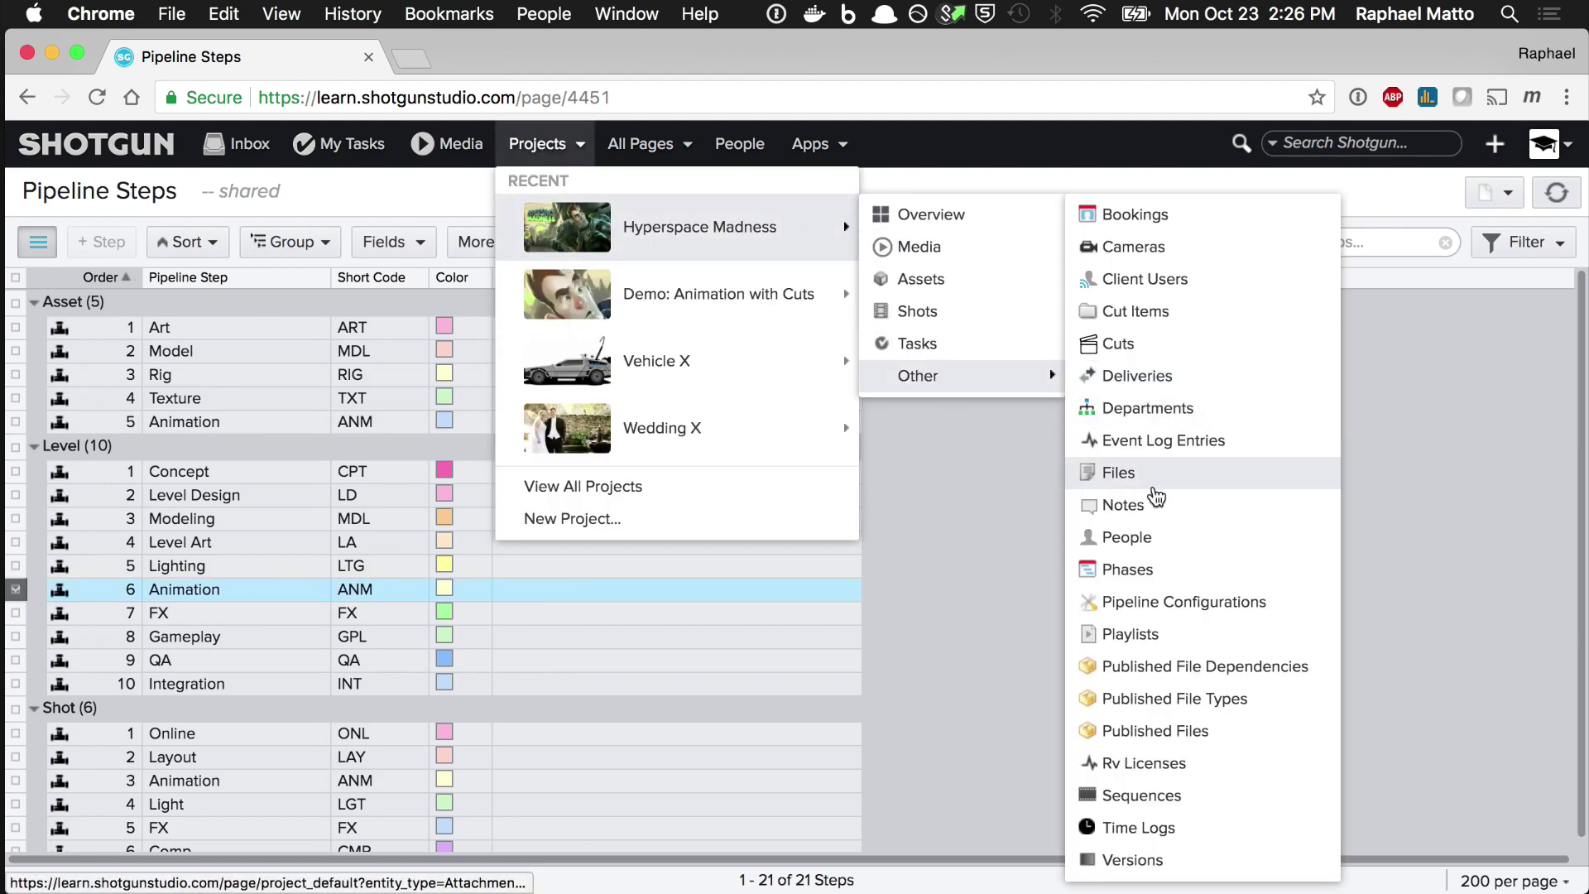
pyautogui.click(1114, 365)
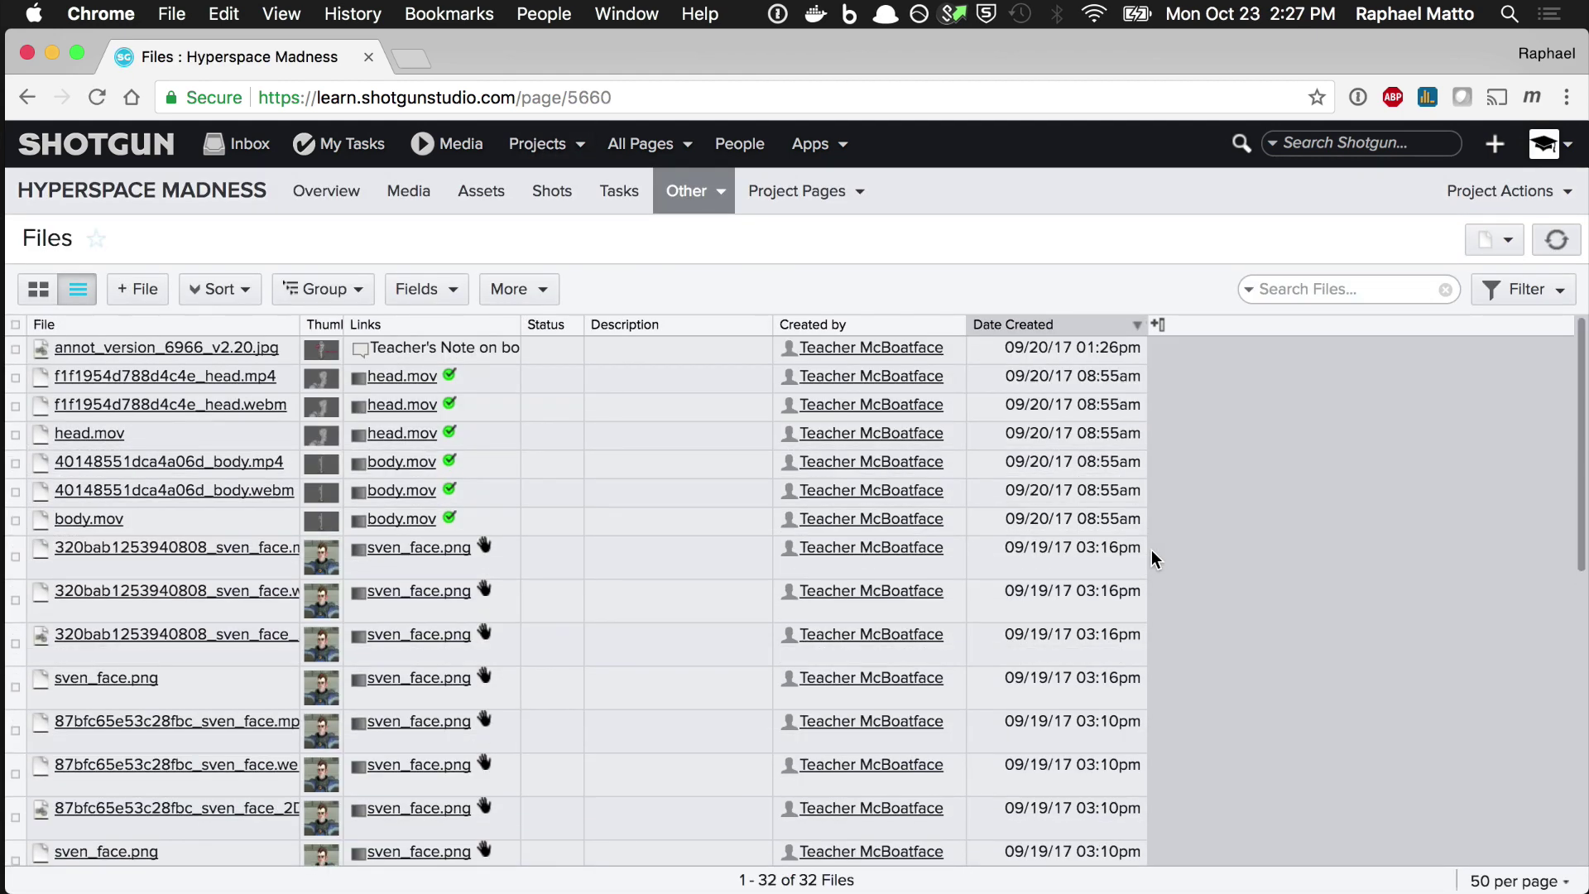
# Open the Software admin page and examine the listed software entities and their engines.
pyautogui.click(1553, 151)
pyautogui.scroll(-5, 1432, 579)
pyautogui.click(1424, 613)
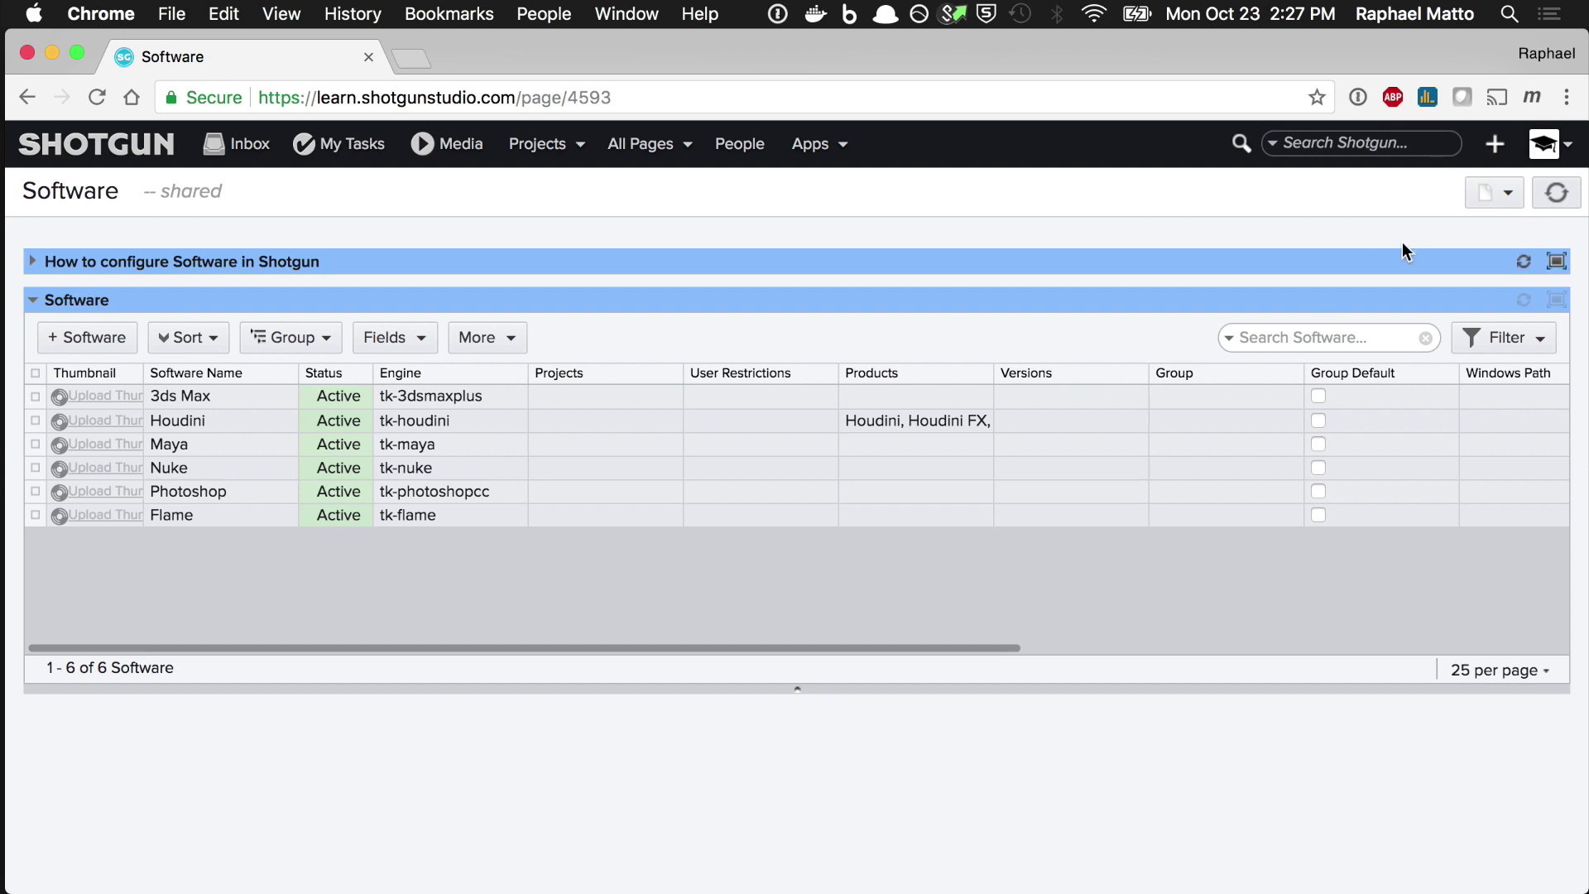
# Open the Fields admin page, then switch to Terminal and run sg.find_one("Field", []).
pyautogui.click(1546, 145)
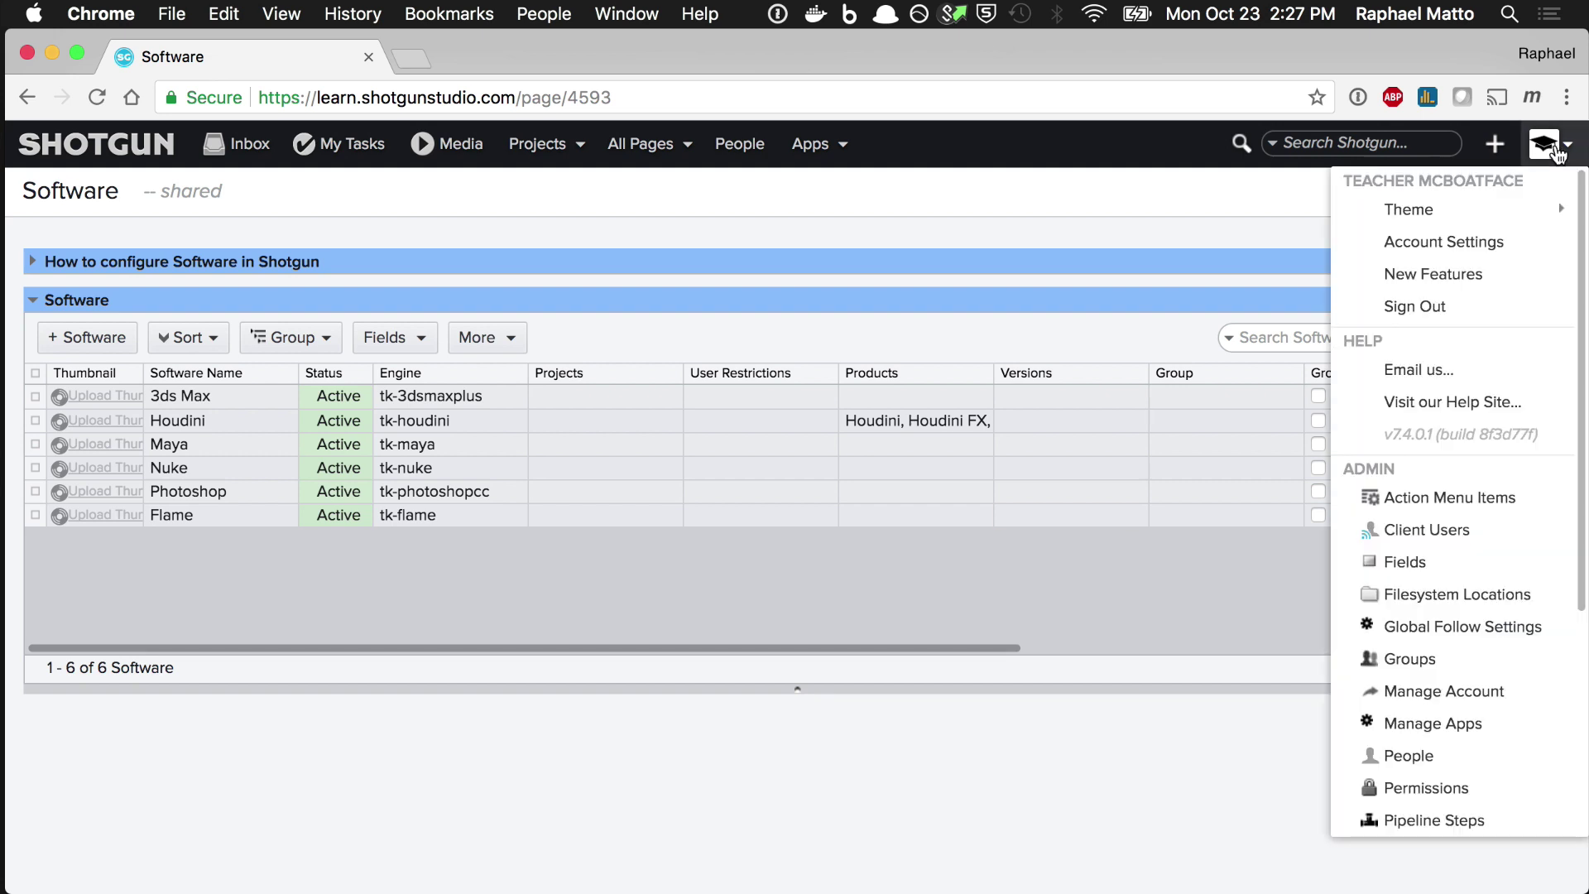
pyautogui.click(1457, 562)
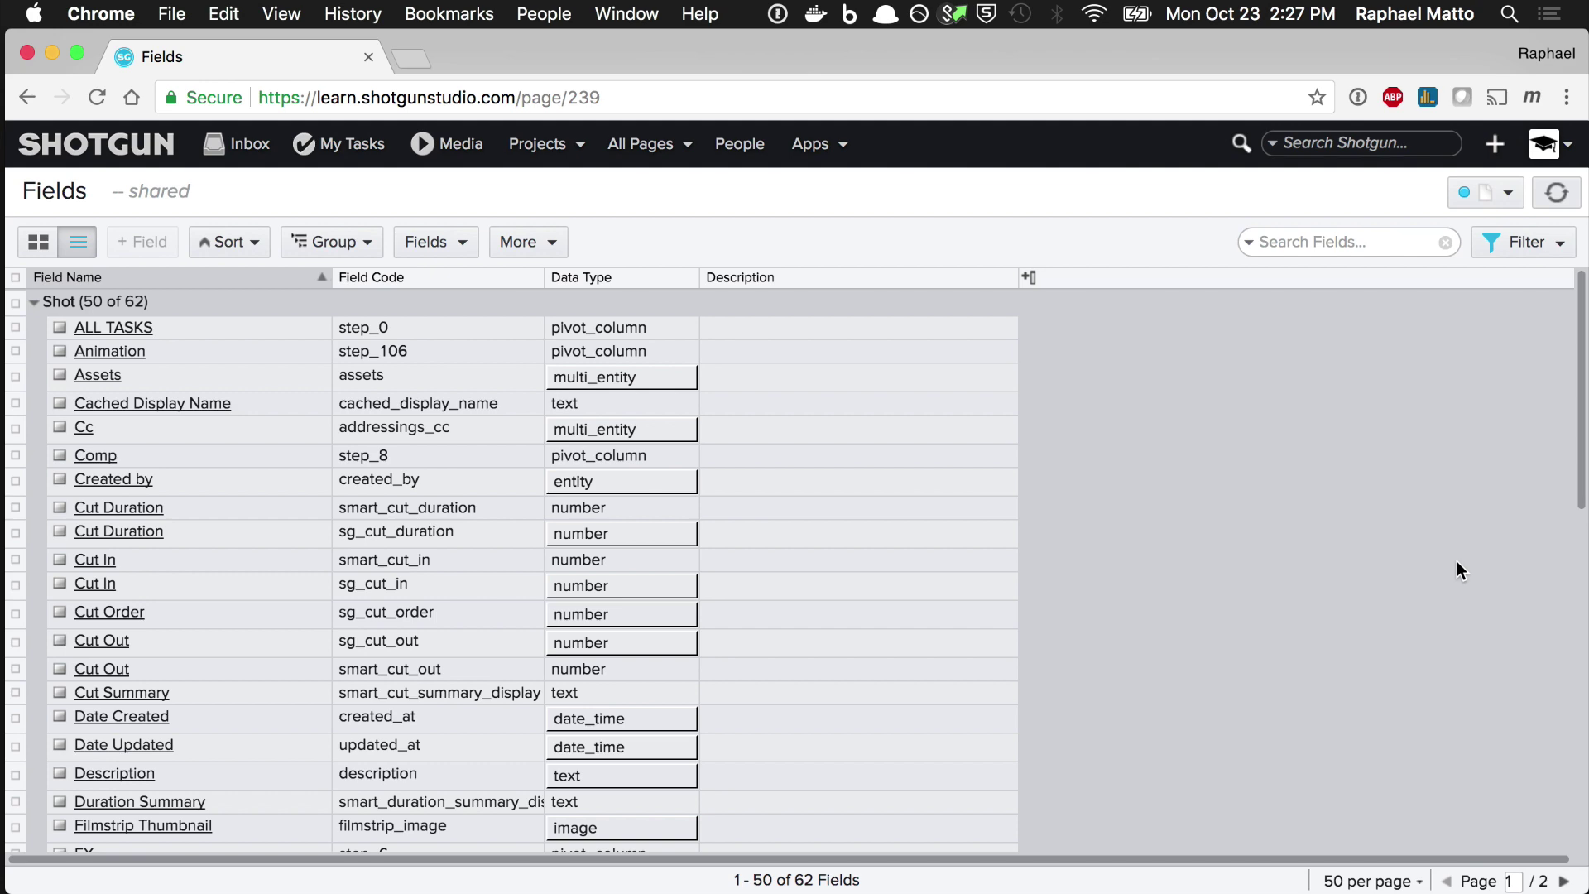
pyautogui.press('super+Tab')
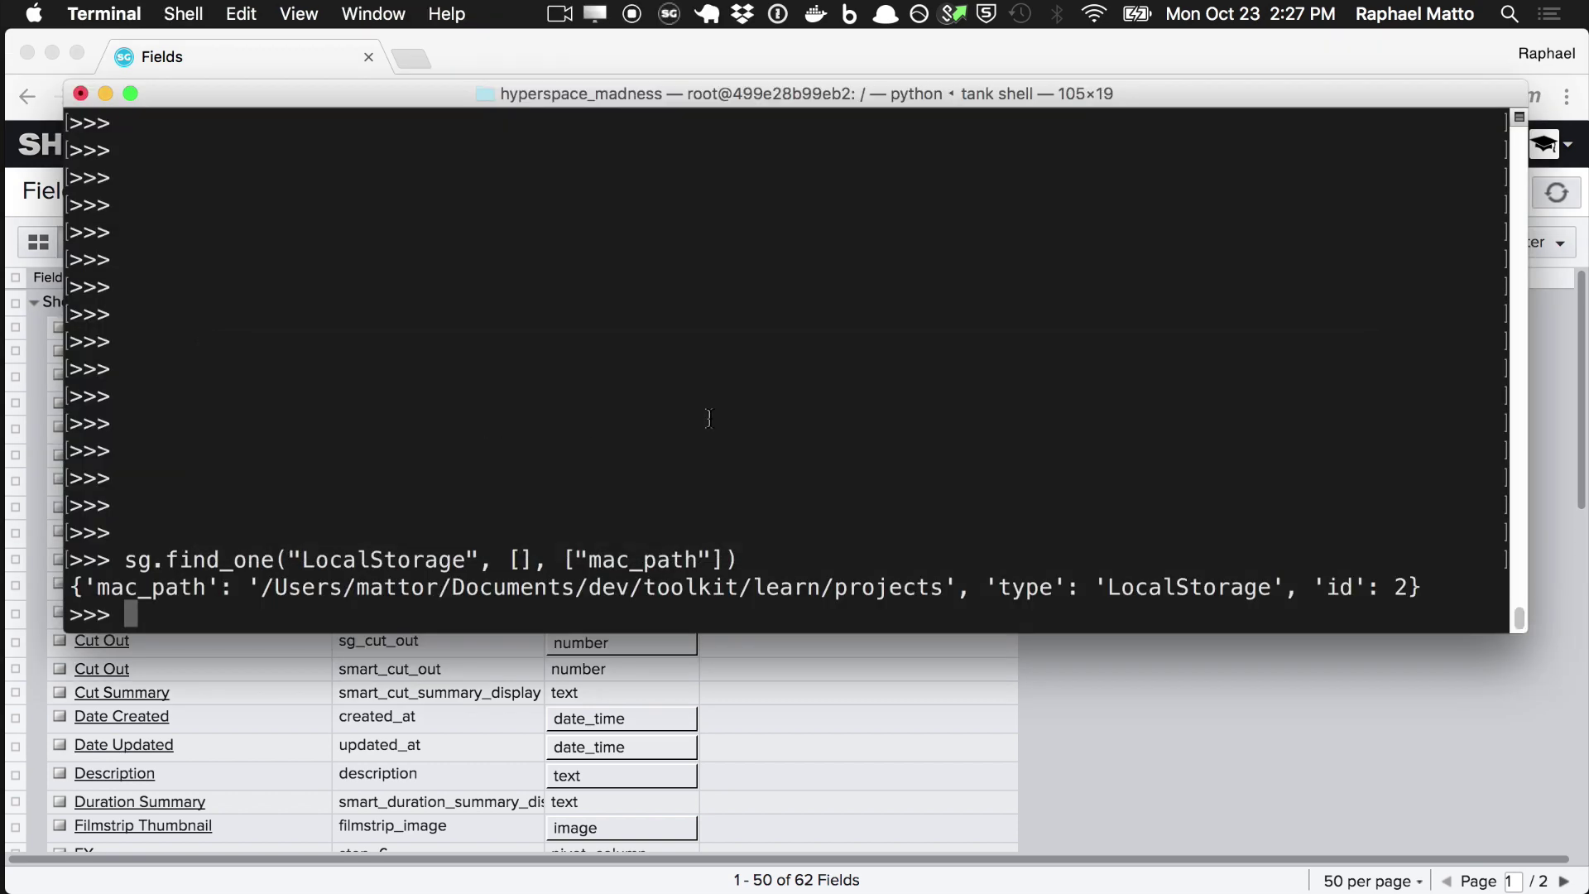
pyautogui.write('sg.find_one("Field", [])')
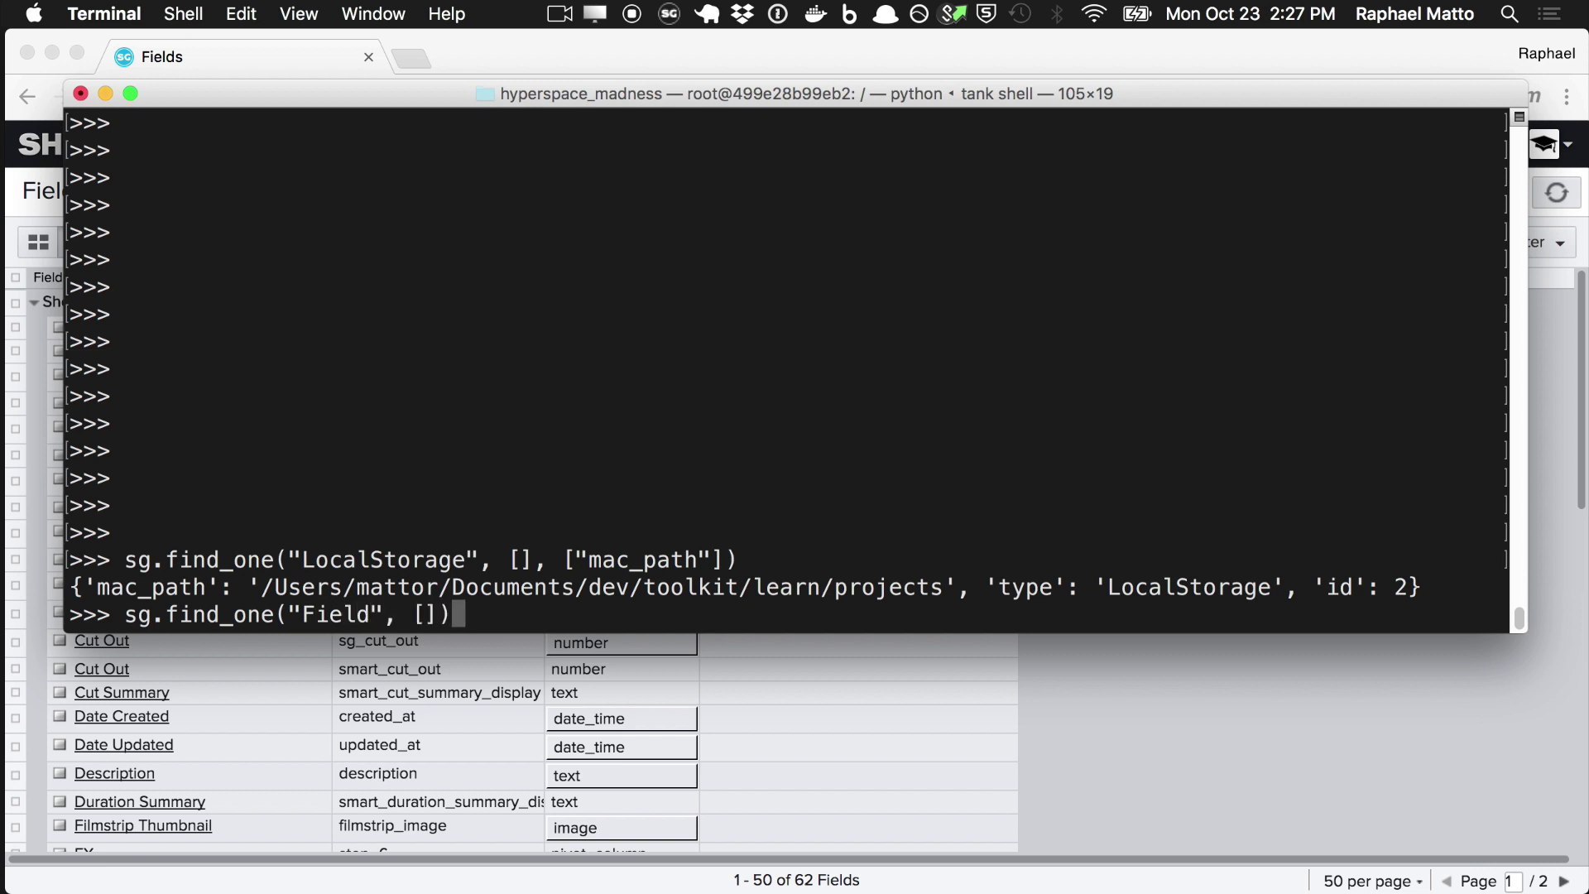
pyautogui.press('Return')
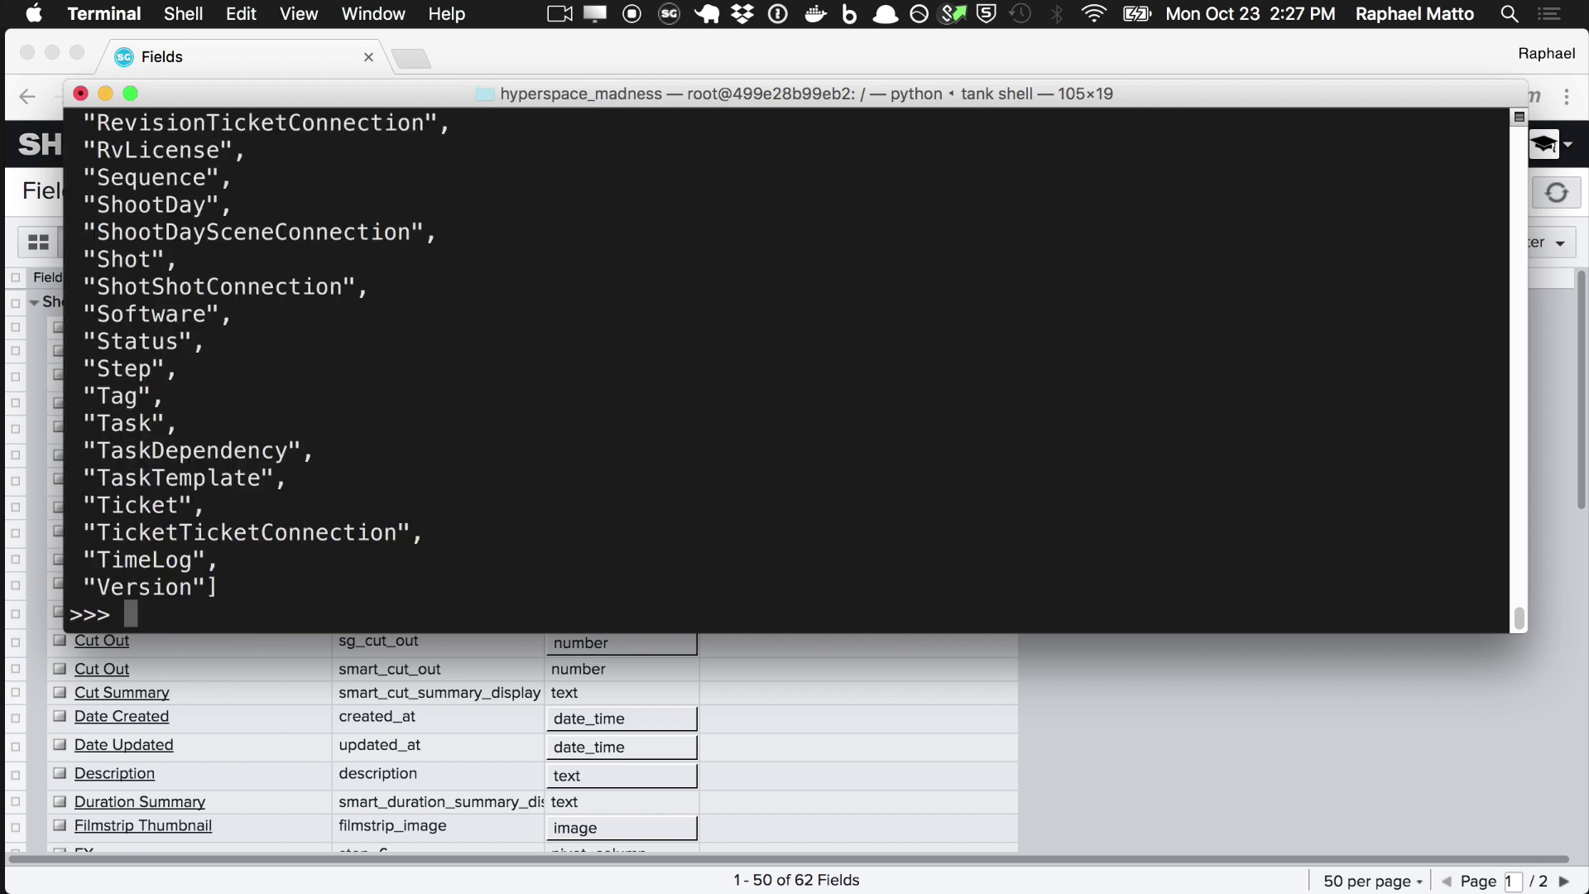
# Switch back to Chrome, open the Permissions admin page and look into the Admin and Artist roles.
pyautogui.press('super+Tab')
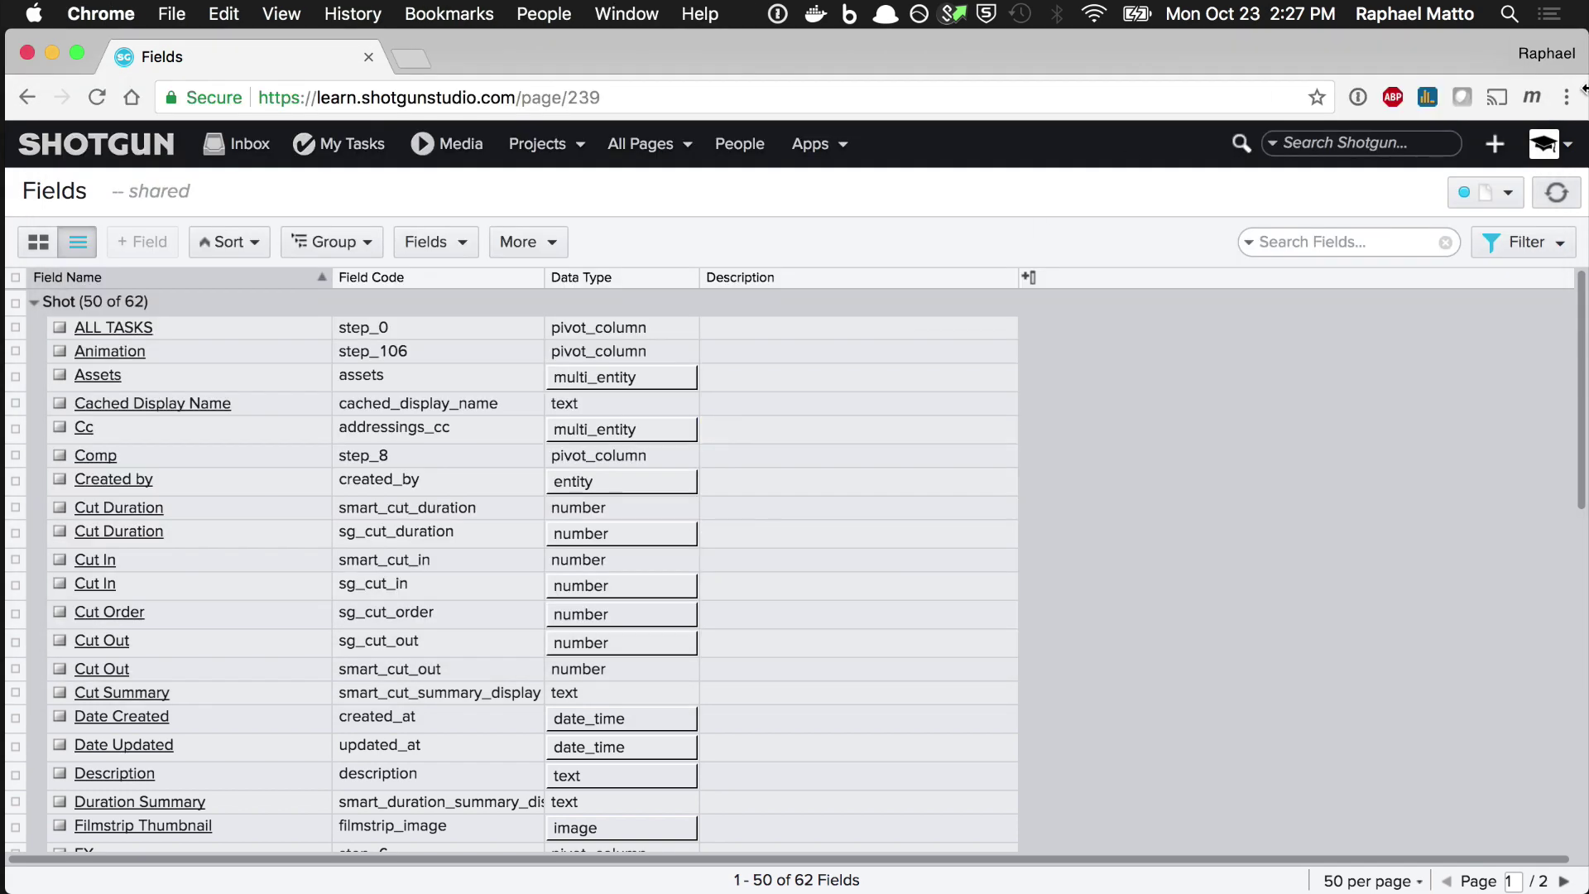
pyautogui.click(1544, 143)
pyautogui.click(1485, 566)
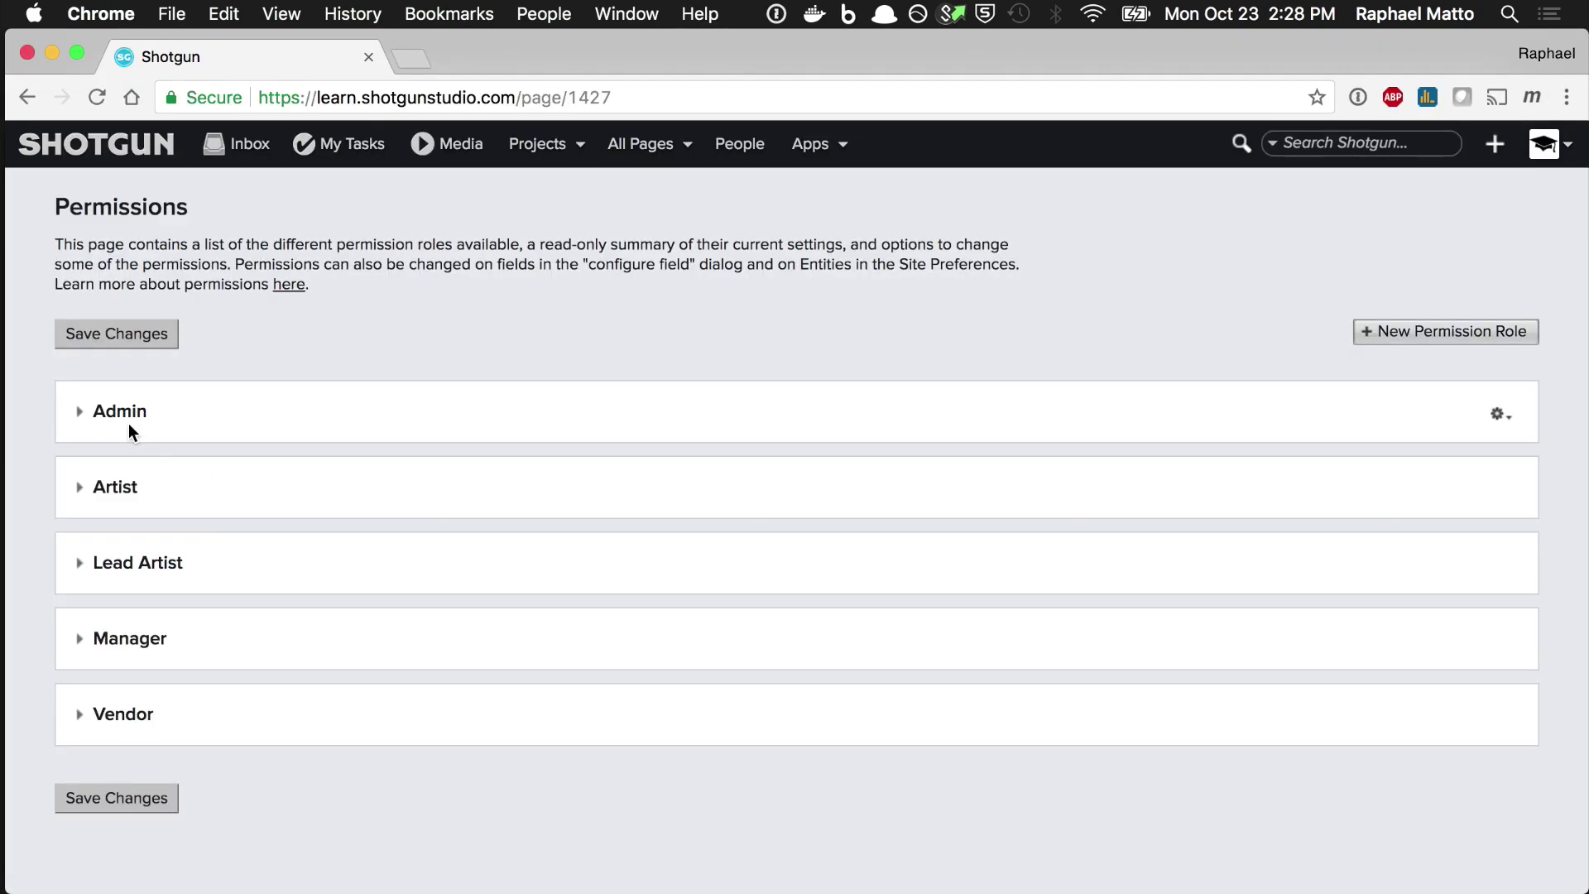
pyautogui.click(126, 418)
pyautogui.click(152, 485)
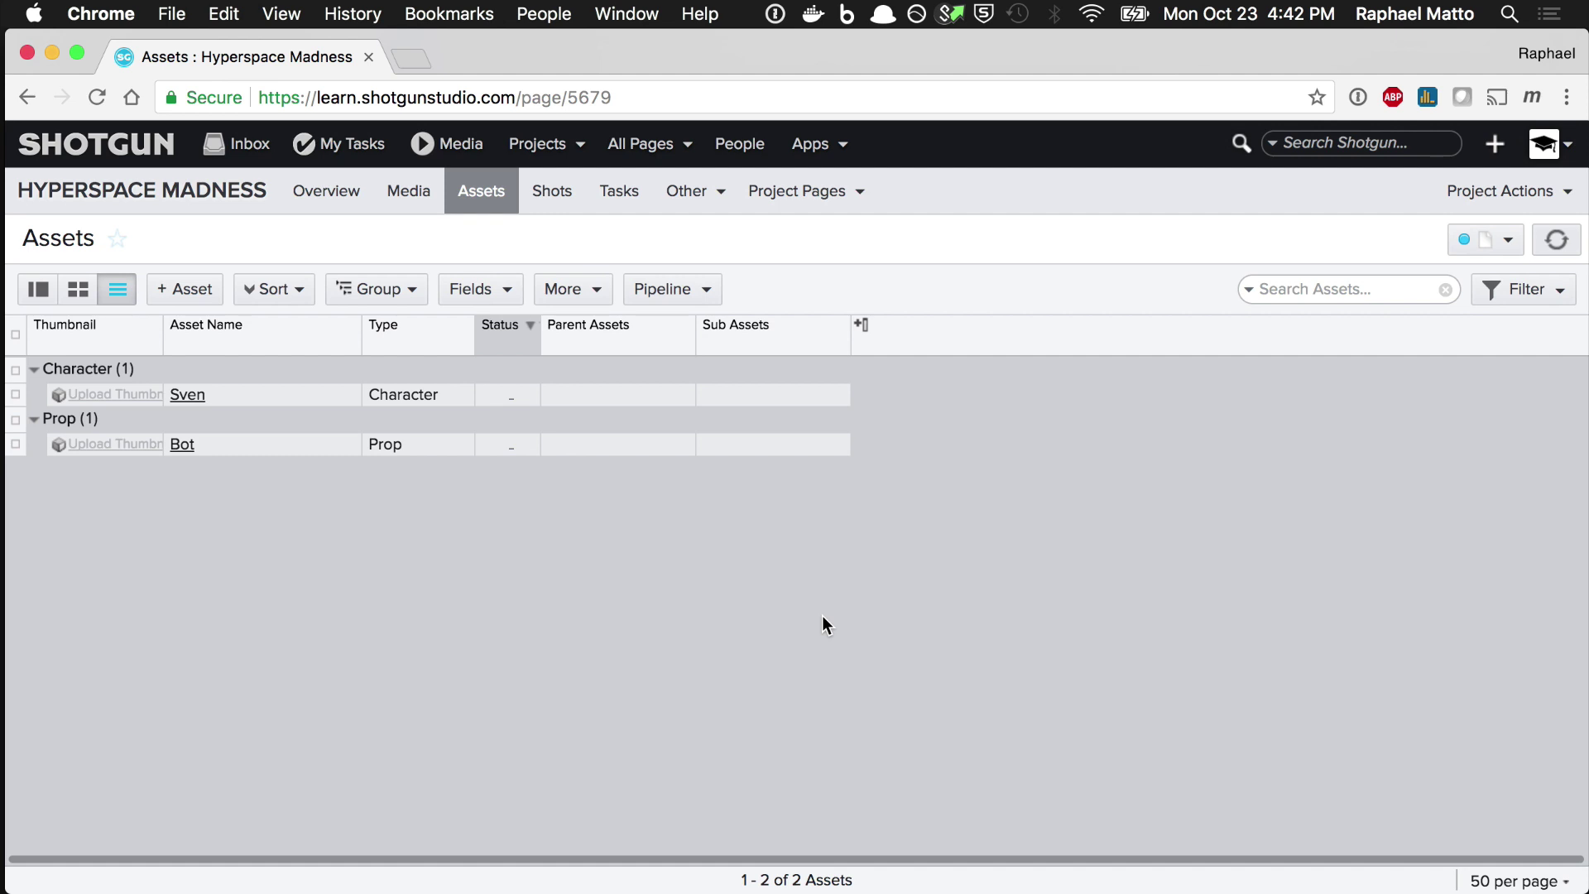
# Open Site Preferences, expand the Entities section and browse the entity types down to the custom entities.
pyautogui.click(1545, 144)
pyautogui.scroll(-5, 1474, 497)
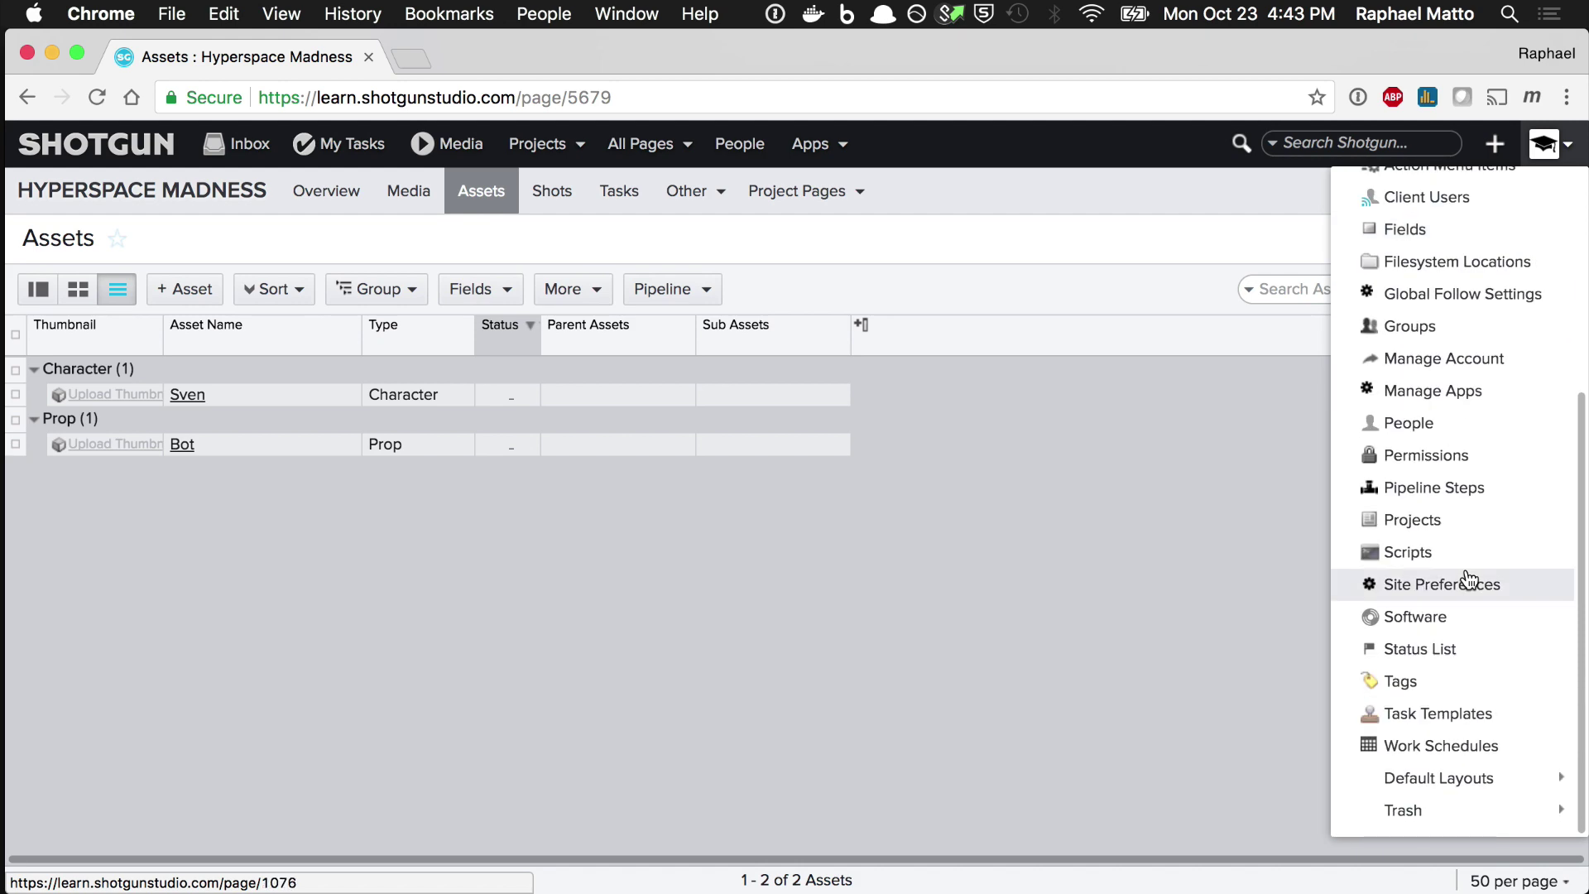
pyautogui.click(1519, 585)
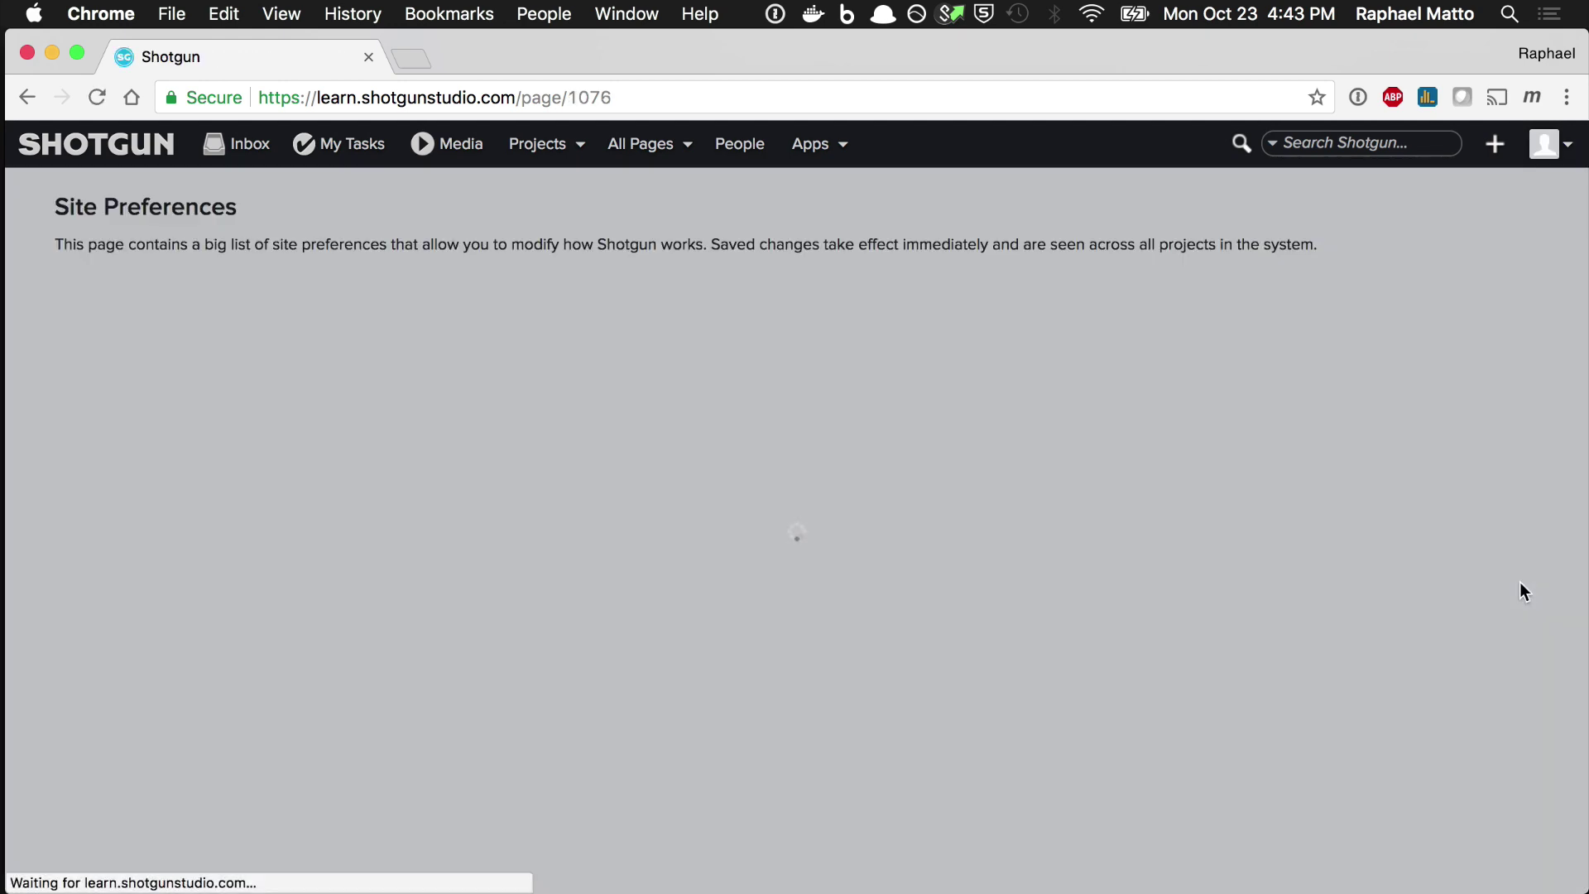
pyautogui.scroll(-4, 578, 461)
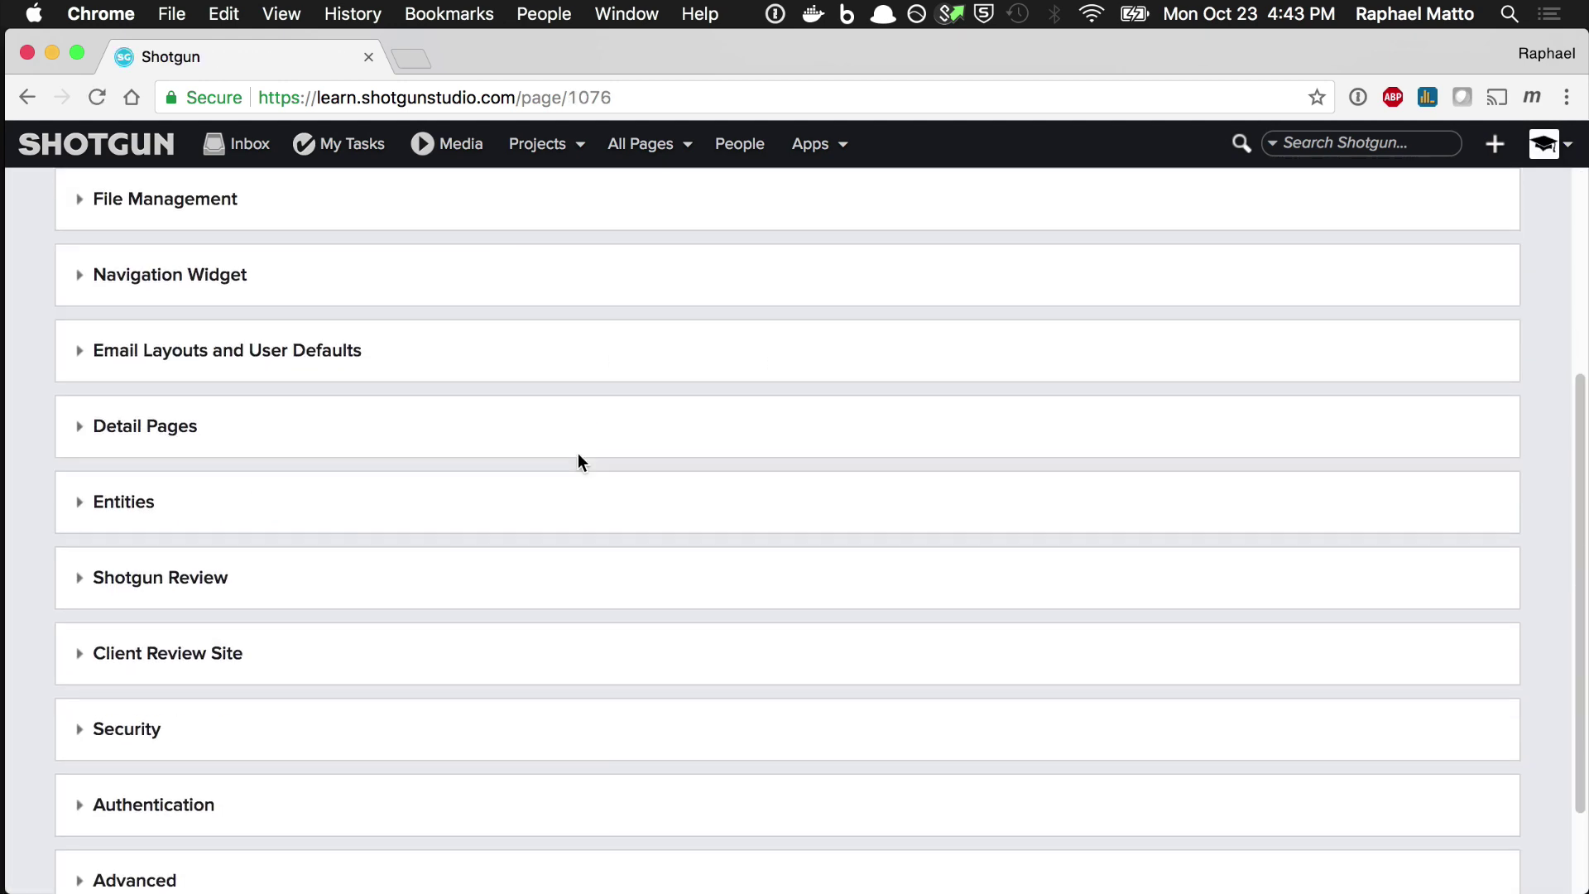
pyautogui.click(149, 506)
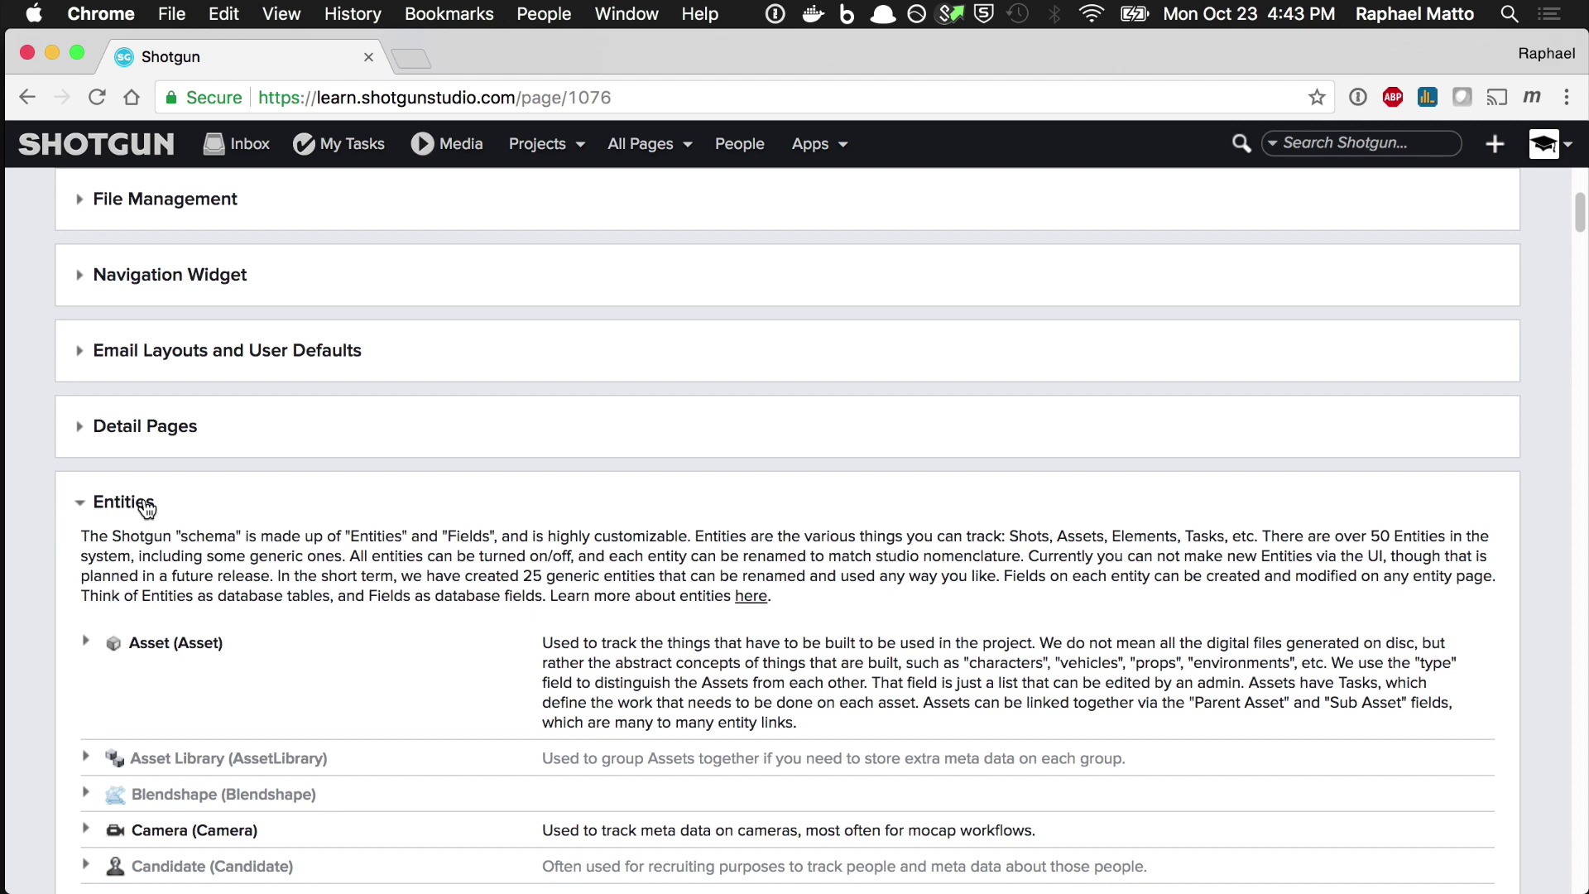
pyautogui.scroll(-20, 310, 548)
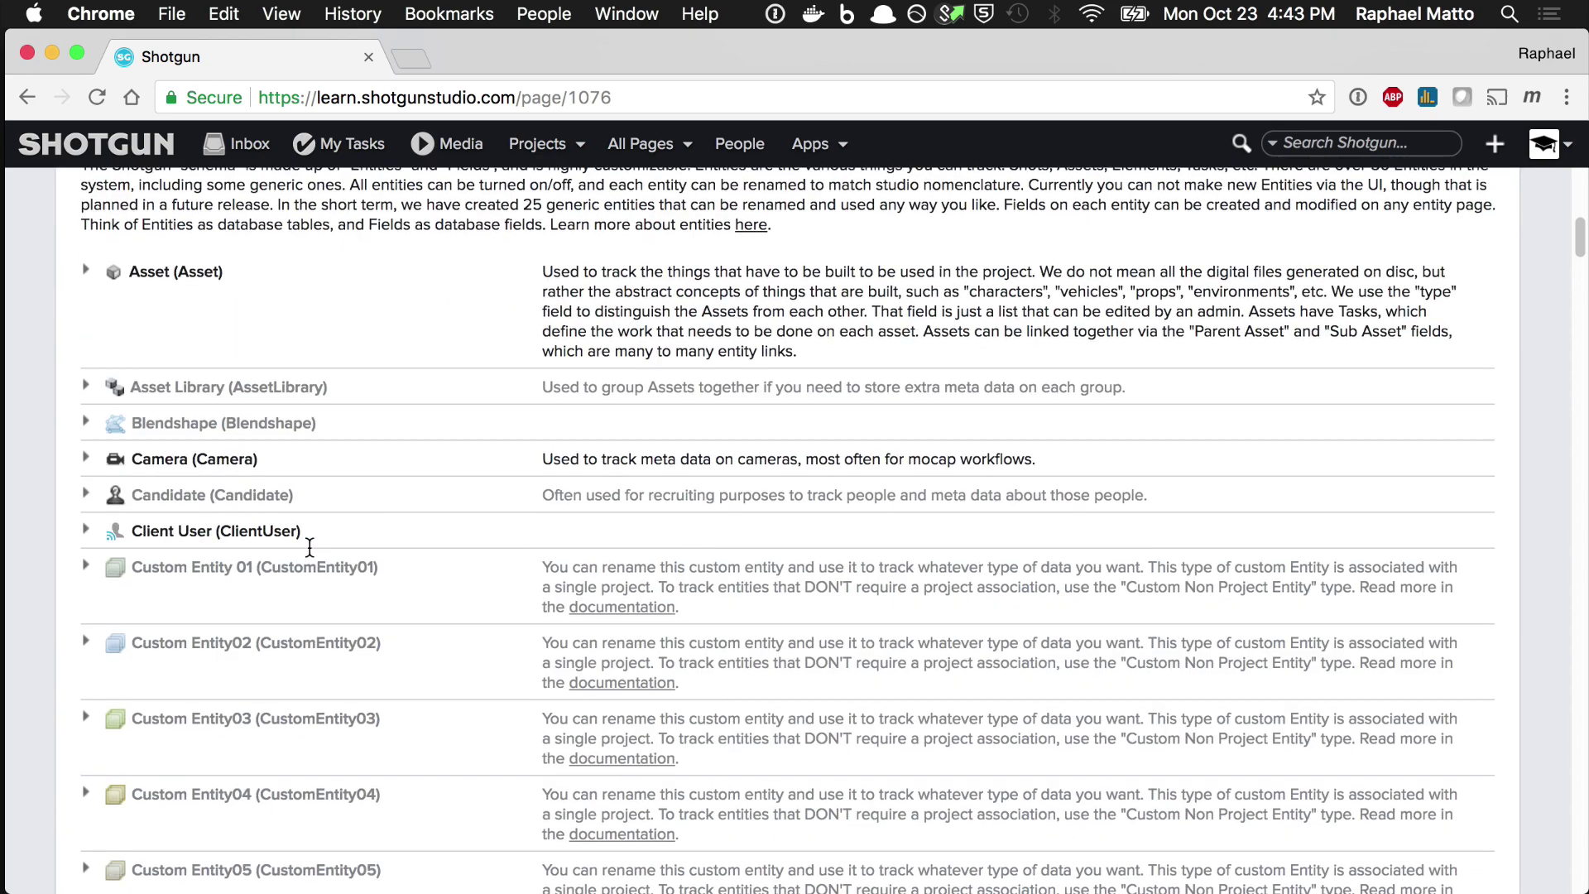
# Browse the custom entities and custom non-project entities in the Entities section of Site Preferences.
pyautogui.scroll(-20, 310, 547)
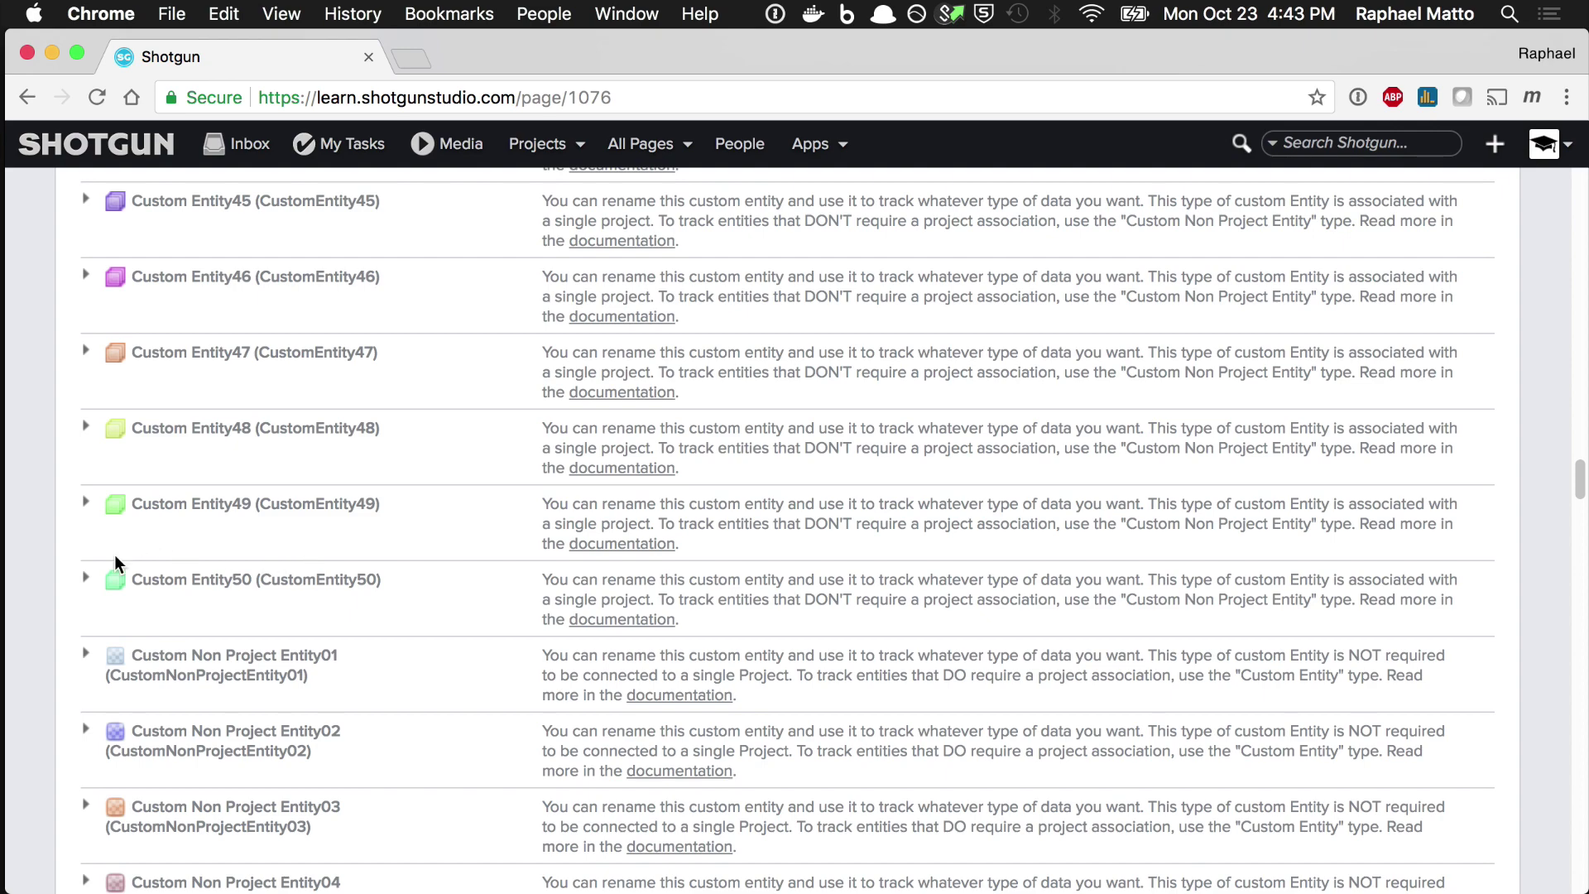
pyautogui.scroll(-20, 387, 674)
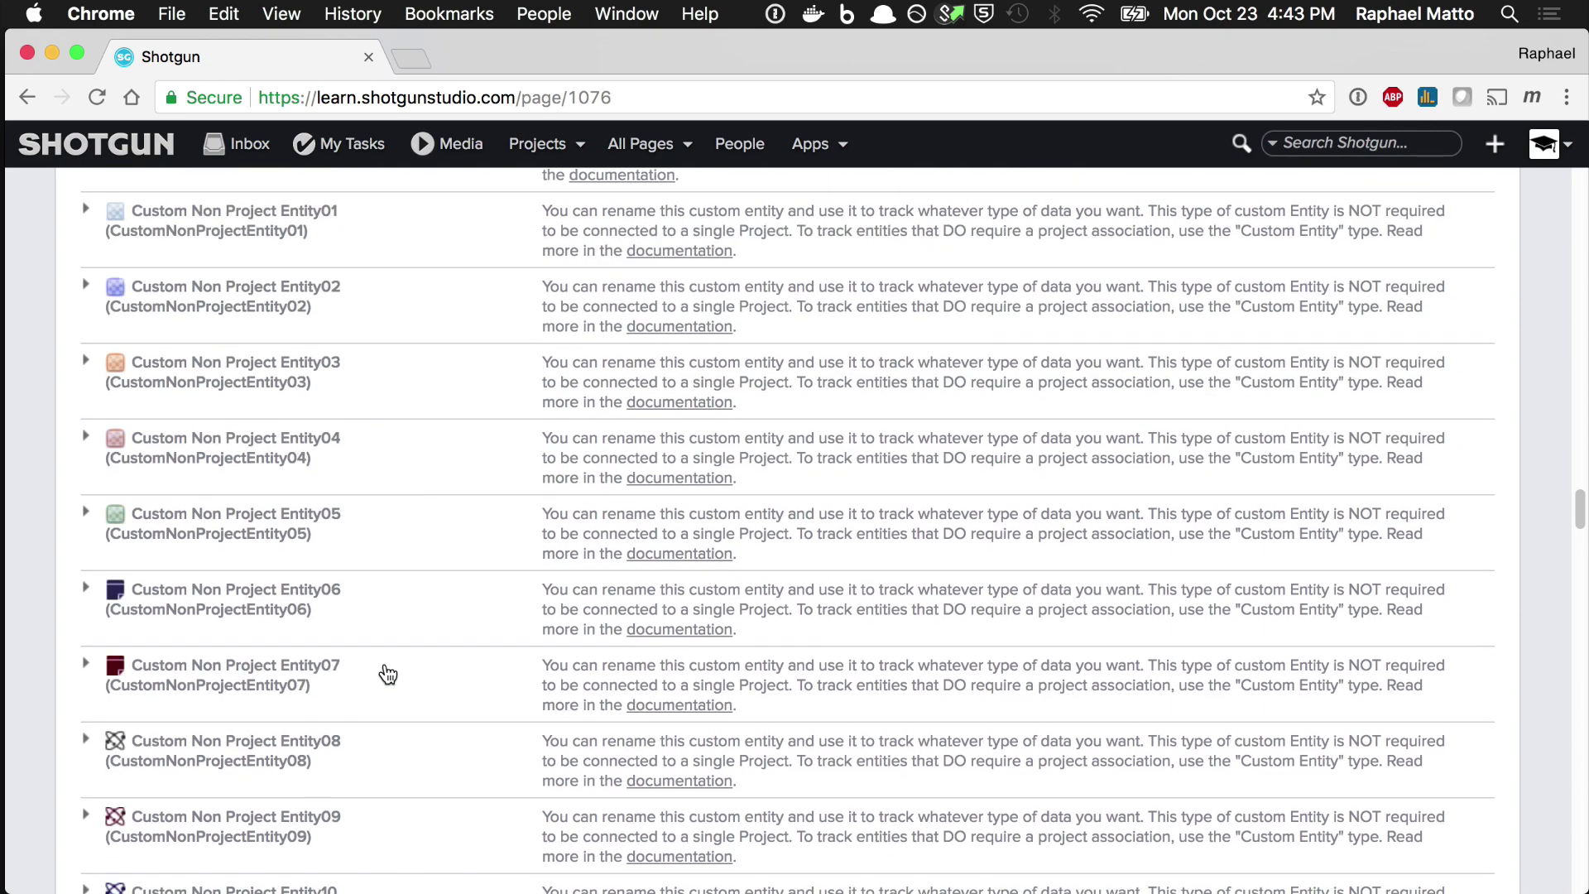
pyautogui.scroll(-14, 387, 675)
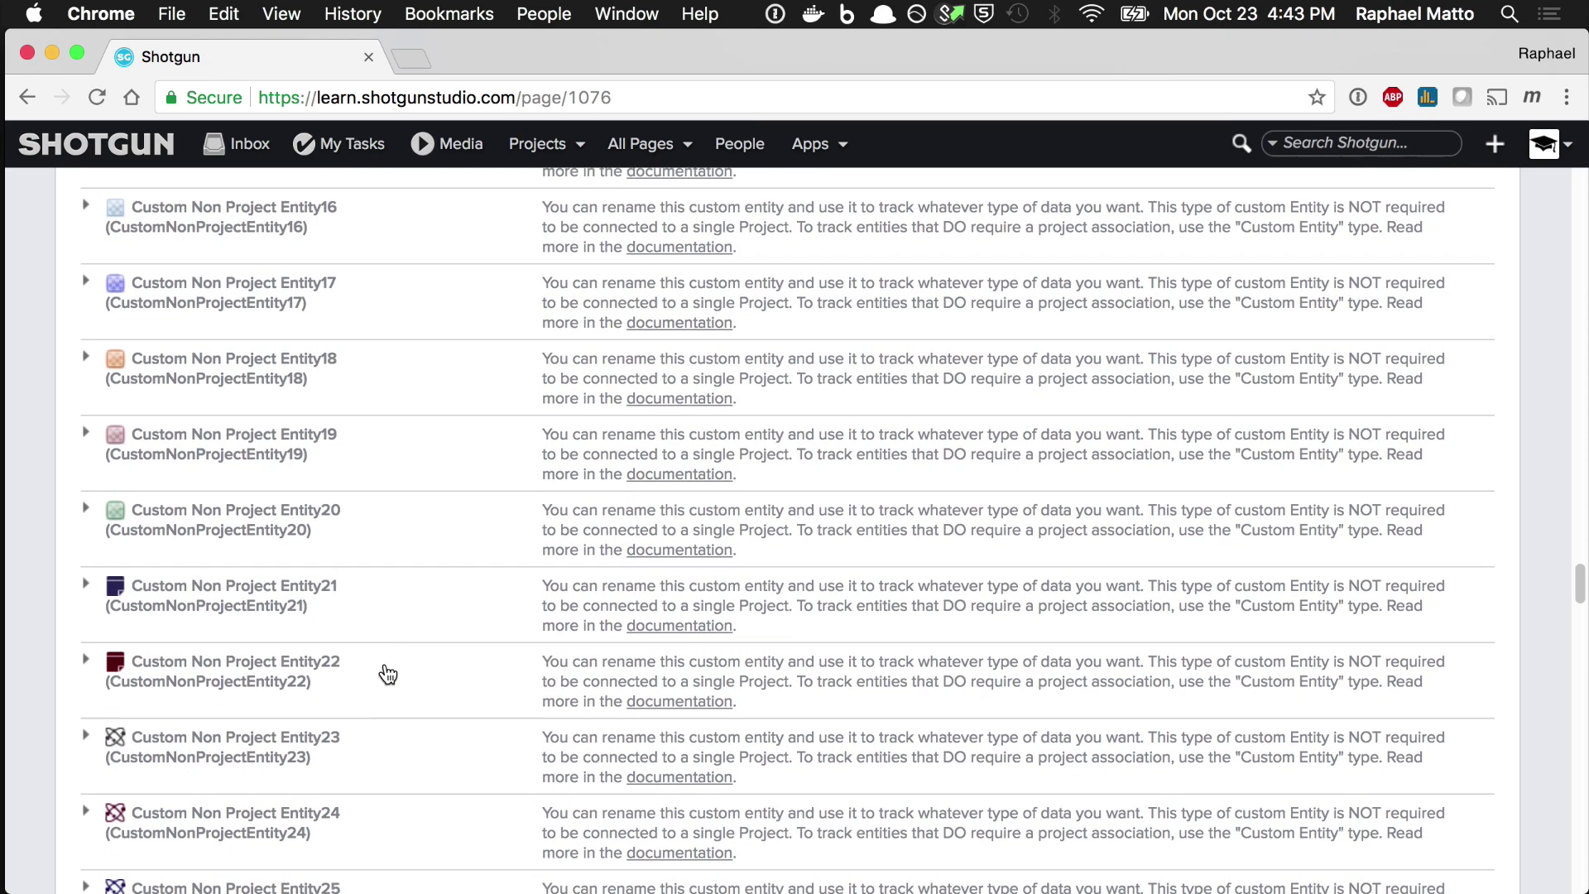
# Enable Custom Entity 01 with the display name Camera Lens and save the site preferences.
pyautogui.scroll(20, 387, 675)
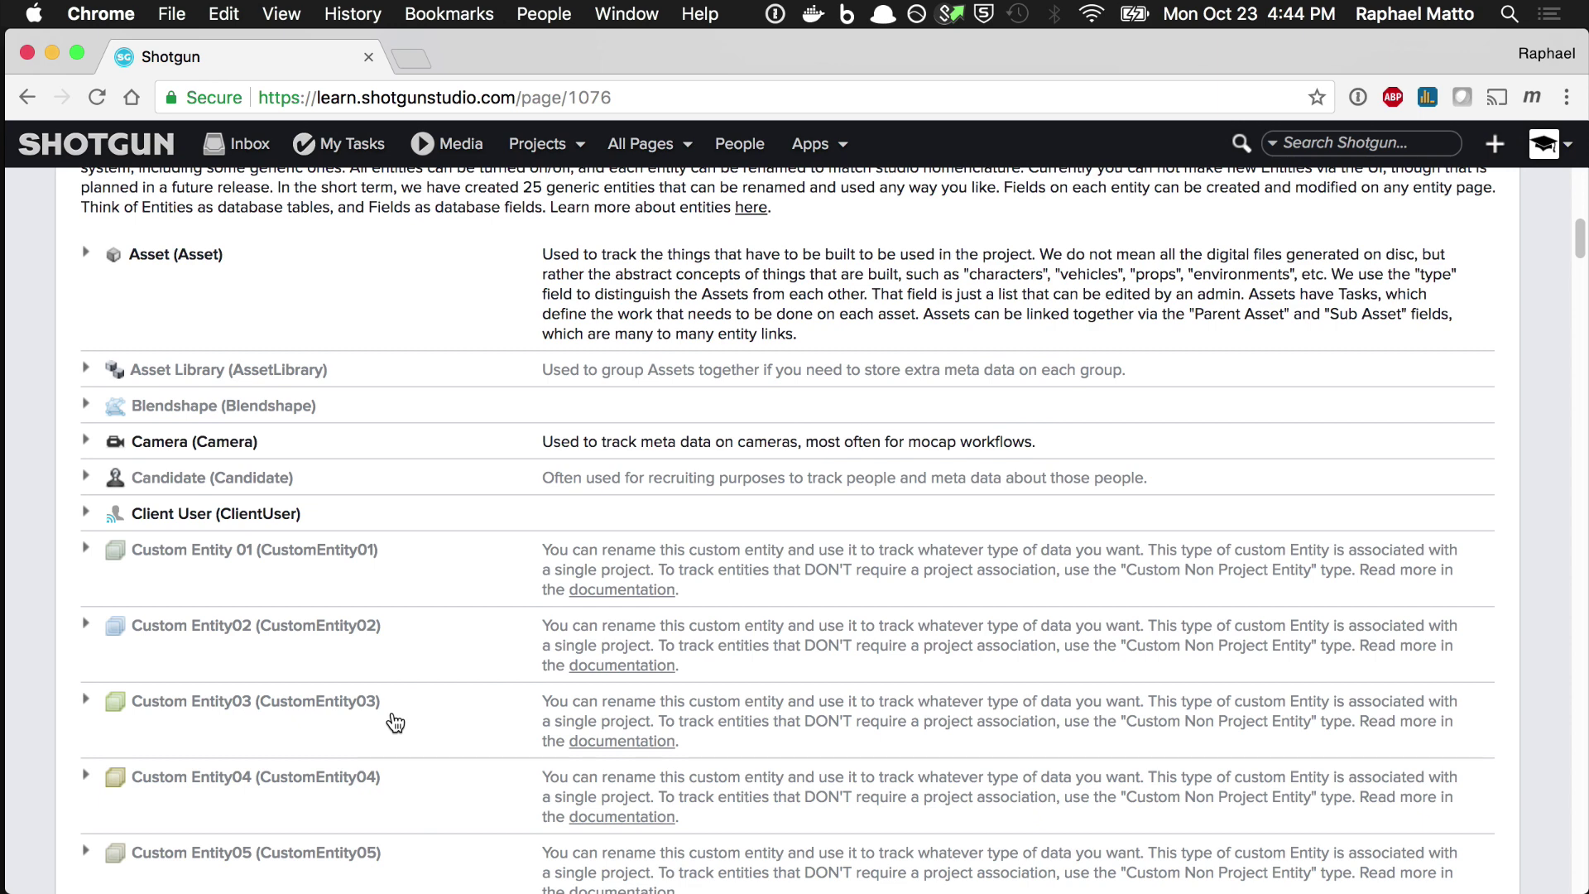
pyautogui.click(86, 549)
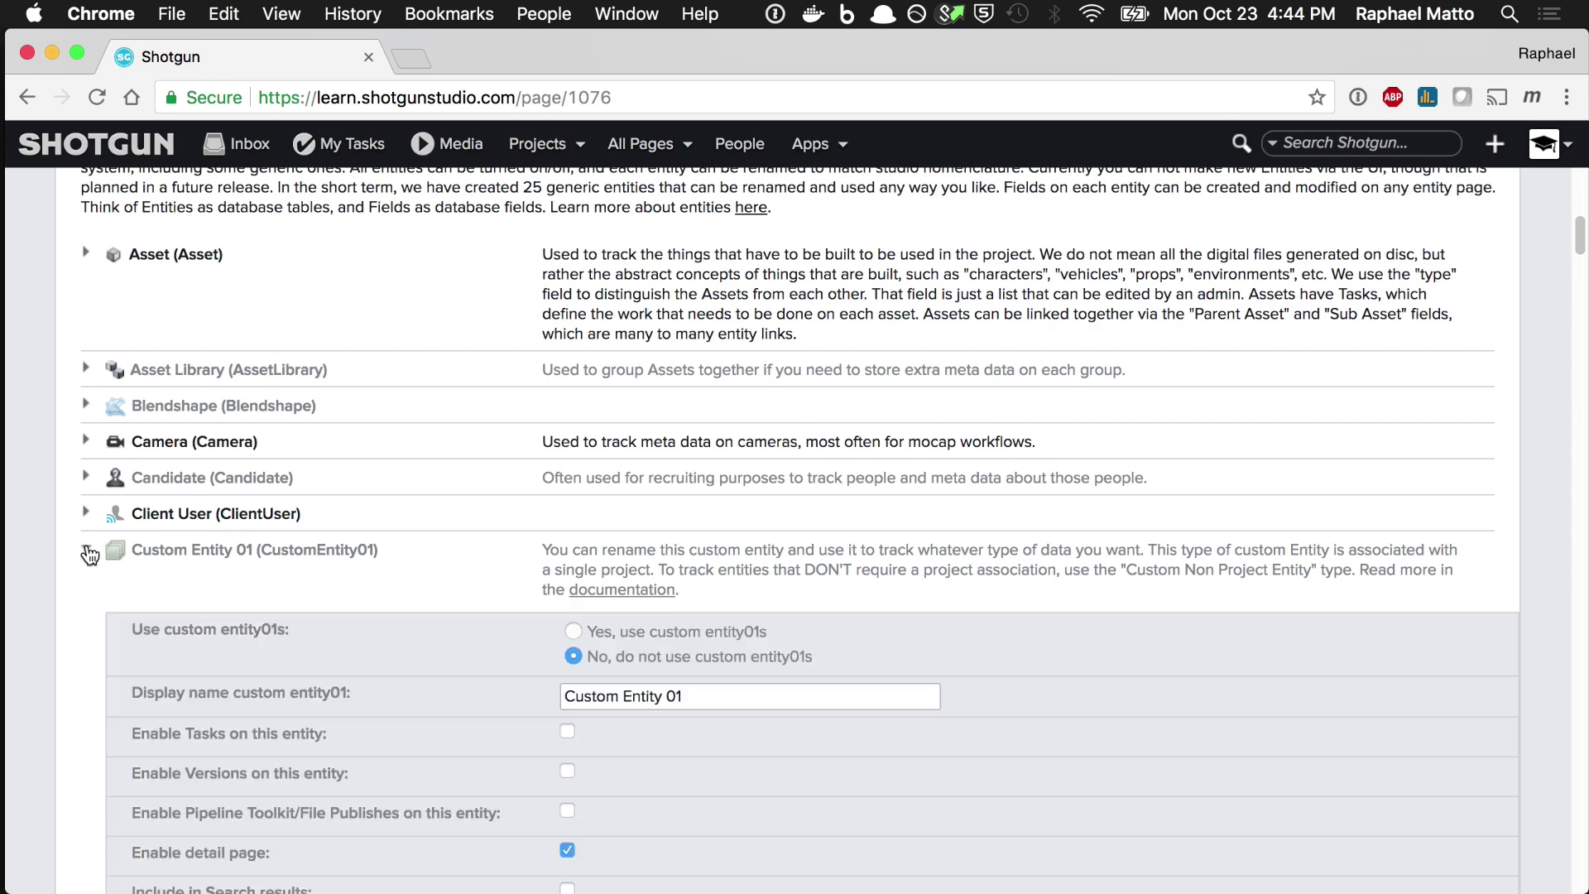
pyautogui.tripleClick(707, 708)
pyautogui.press('BackSpace')
pyautogui.write('Cm')
pyautogui.press('BackSpace')
pyautogui.write('amera Lens')
pyautogui.click(571, 633)
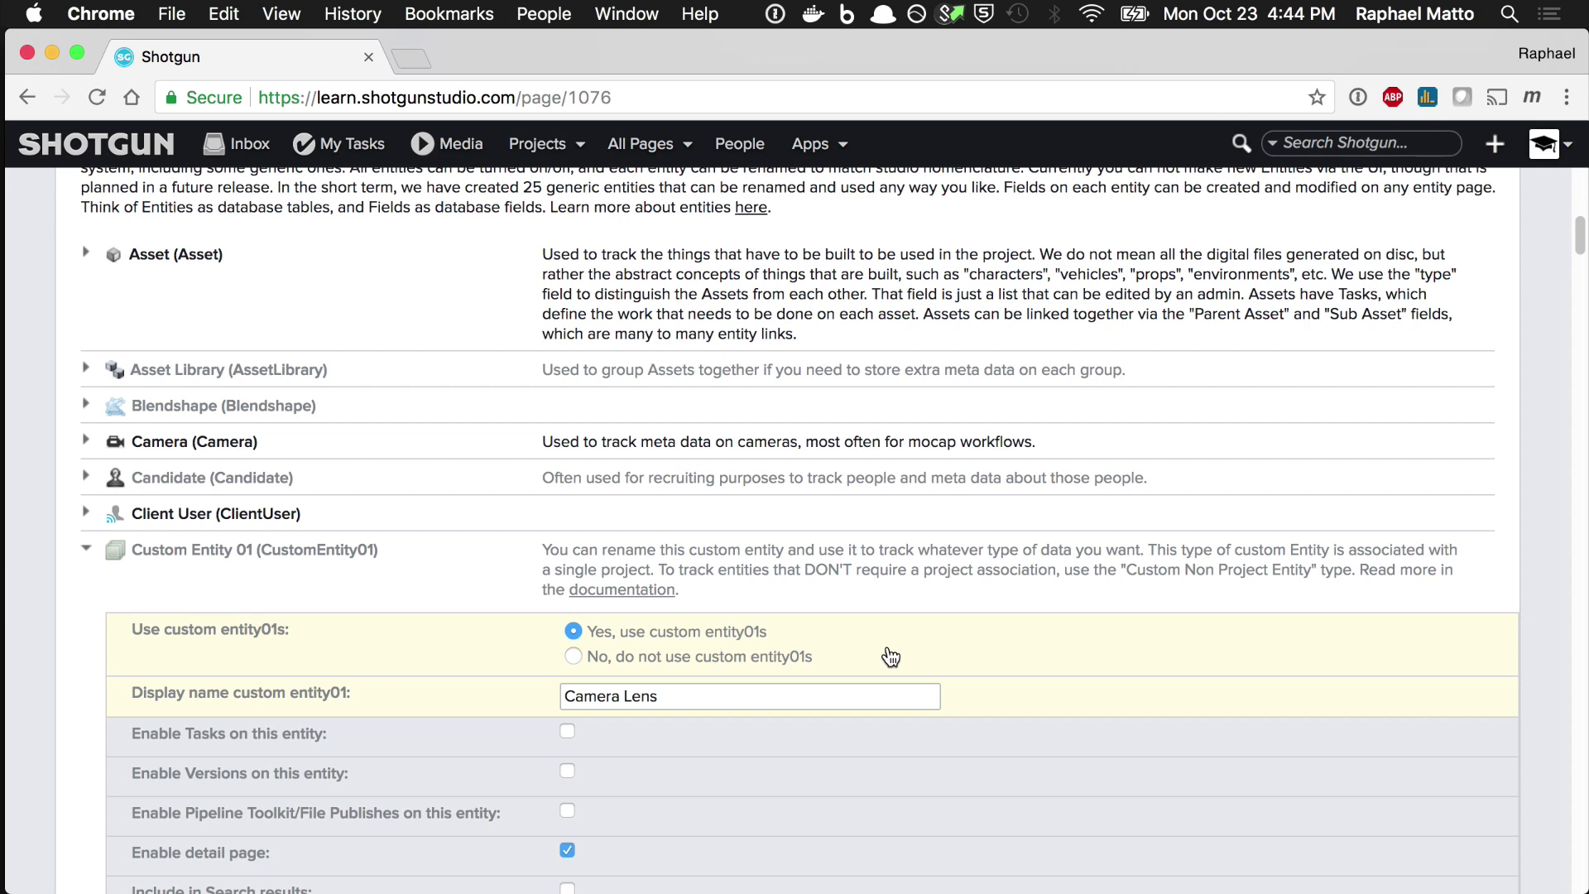
pyautogui.scroll(10, 891, 656)
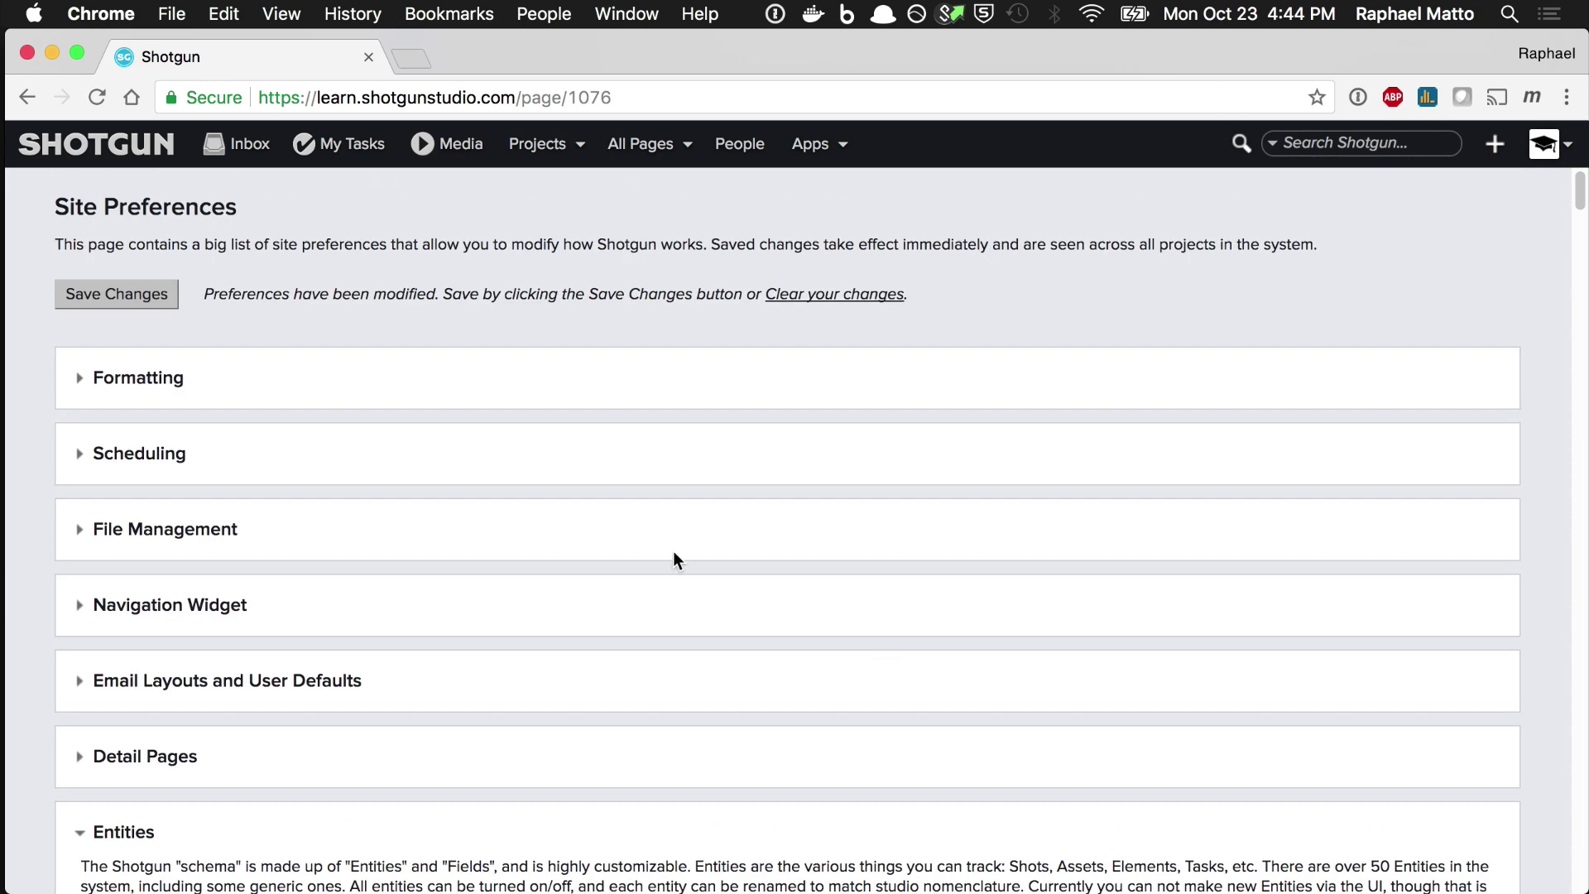
pyautogui.click(139, 286)
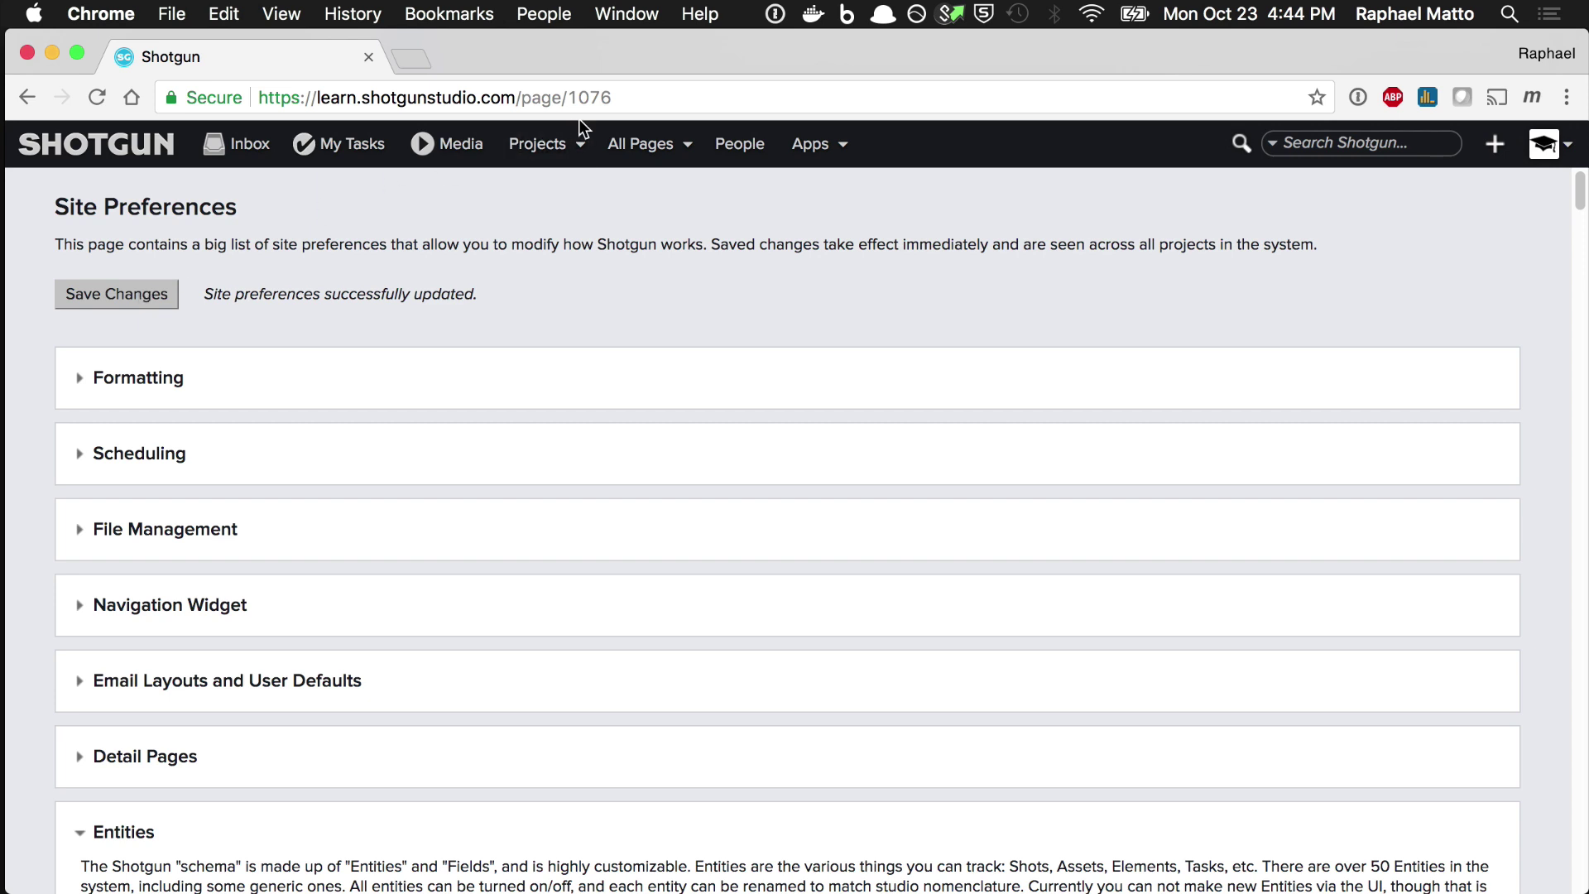
# Open the Camera Lens page of the Hyperspace Madness project.
pyautogui.click(543, 144)
pyautogui.moveTo(584, 247)
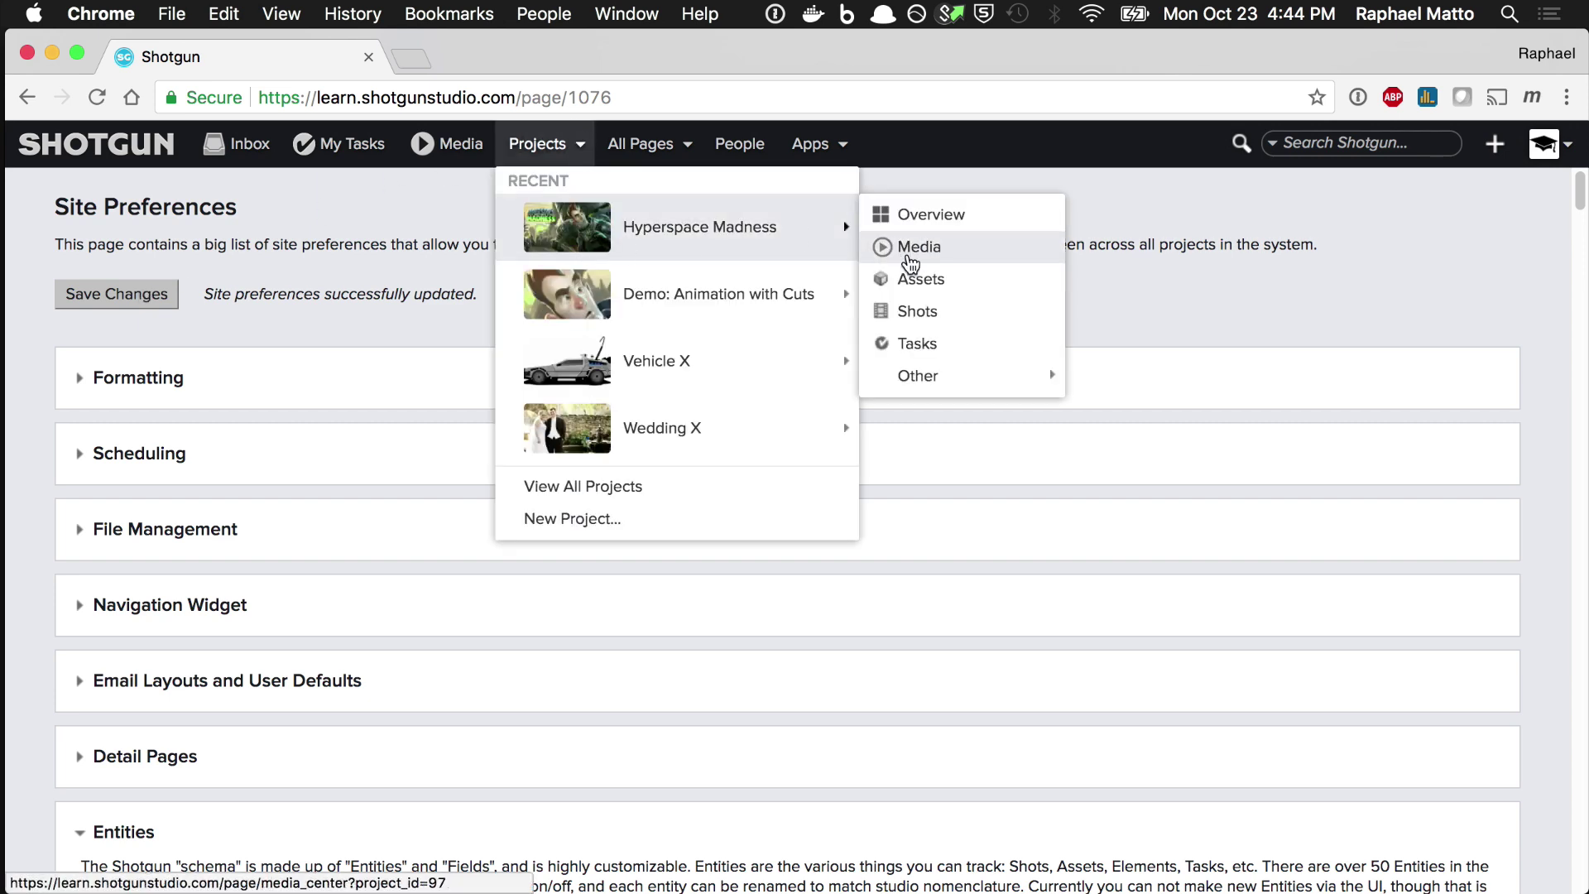
pyautogui.moveTo(928, 381)
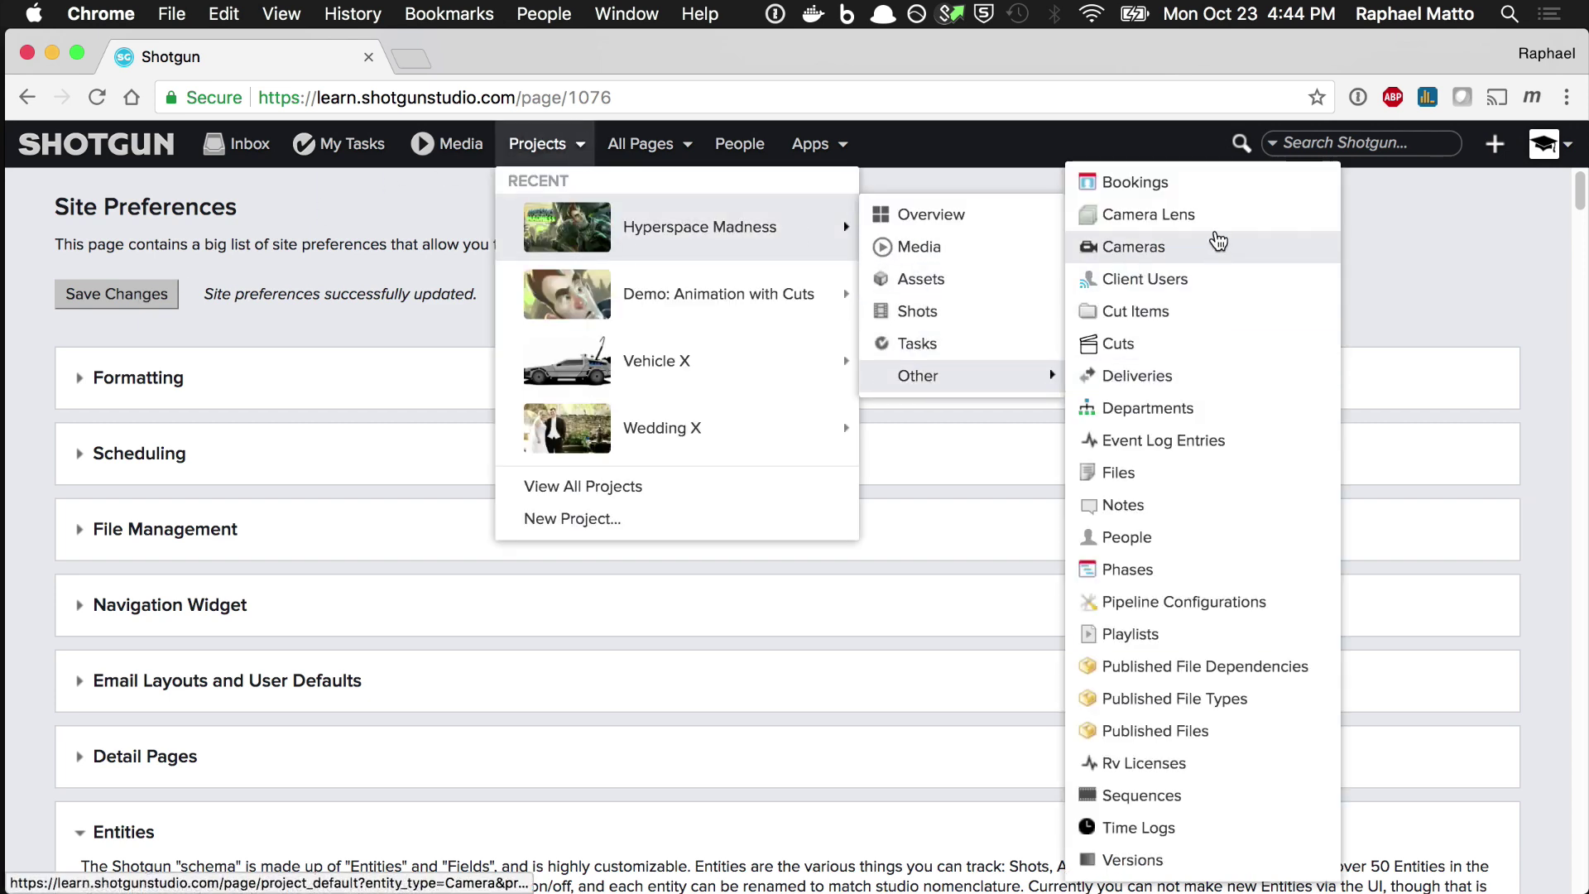
pyautogui.click(1228, 216)
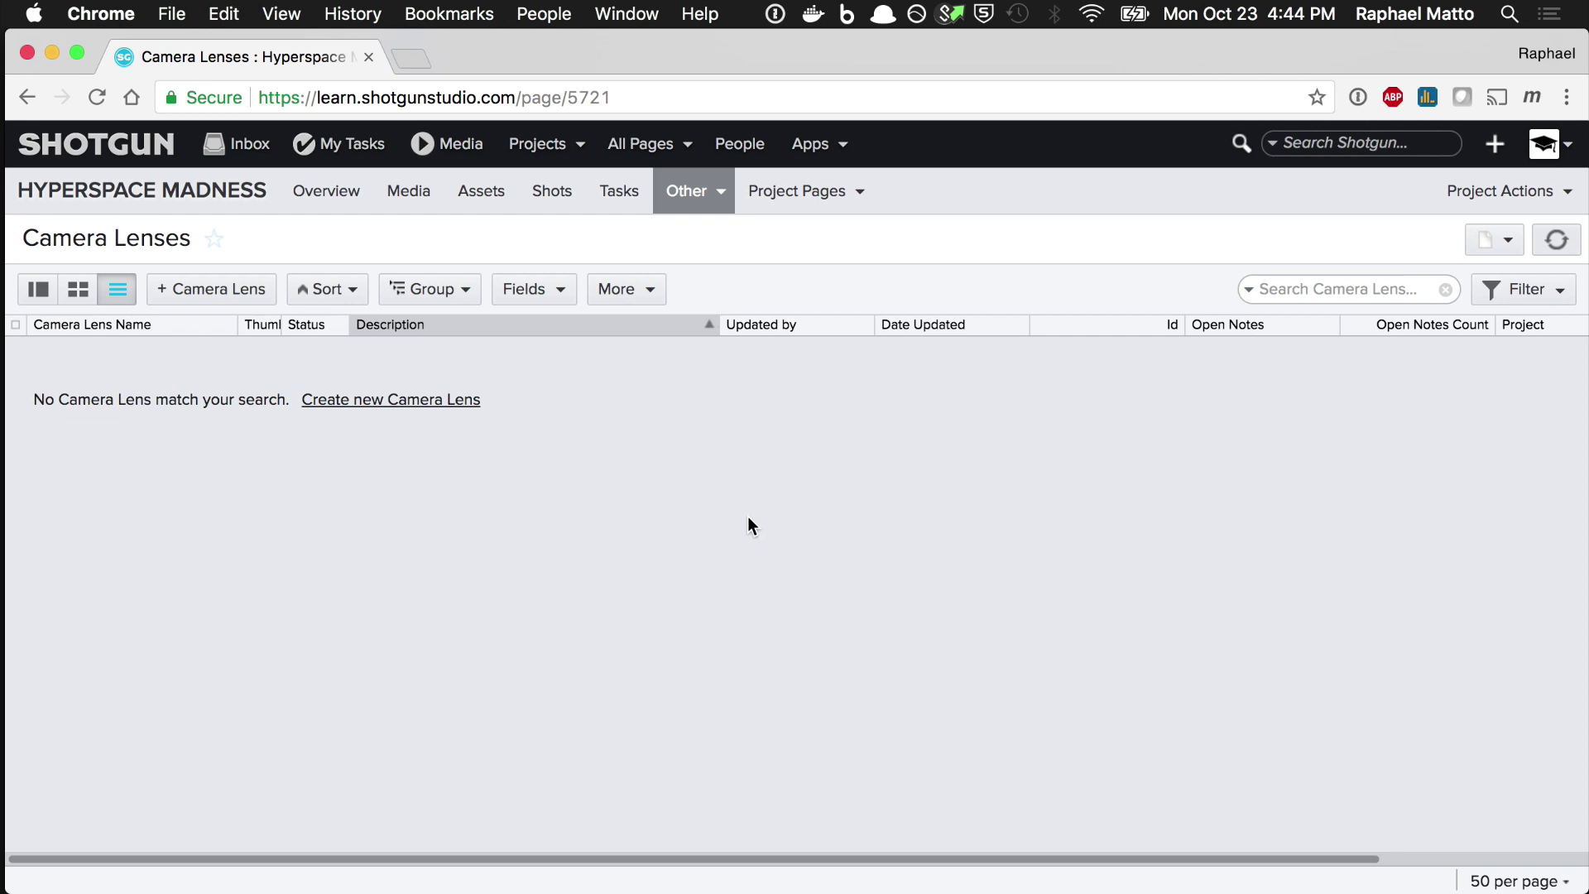
# Create a camera lens named 85mm f1.4D in the Hyperspace Madness project.
pyautogui.click(255, 295)
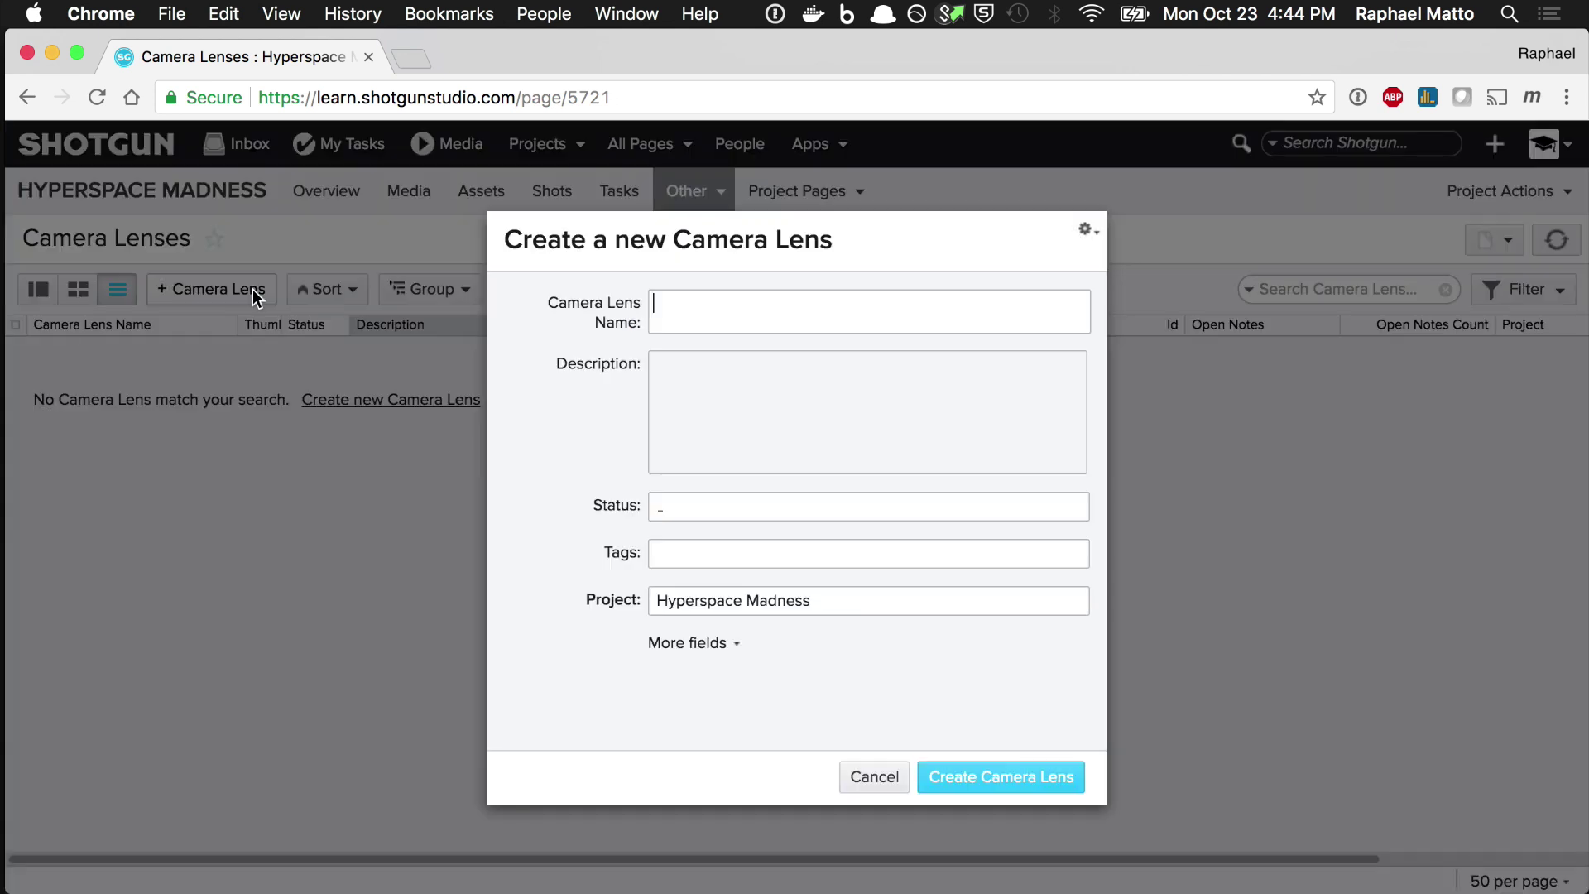
pyautogui.write('85mm f1.4D')
pyautogui.click(1000, 773)
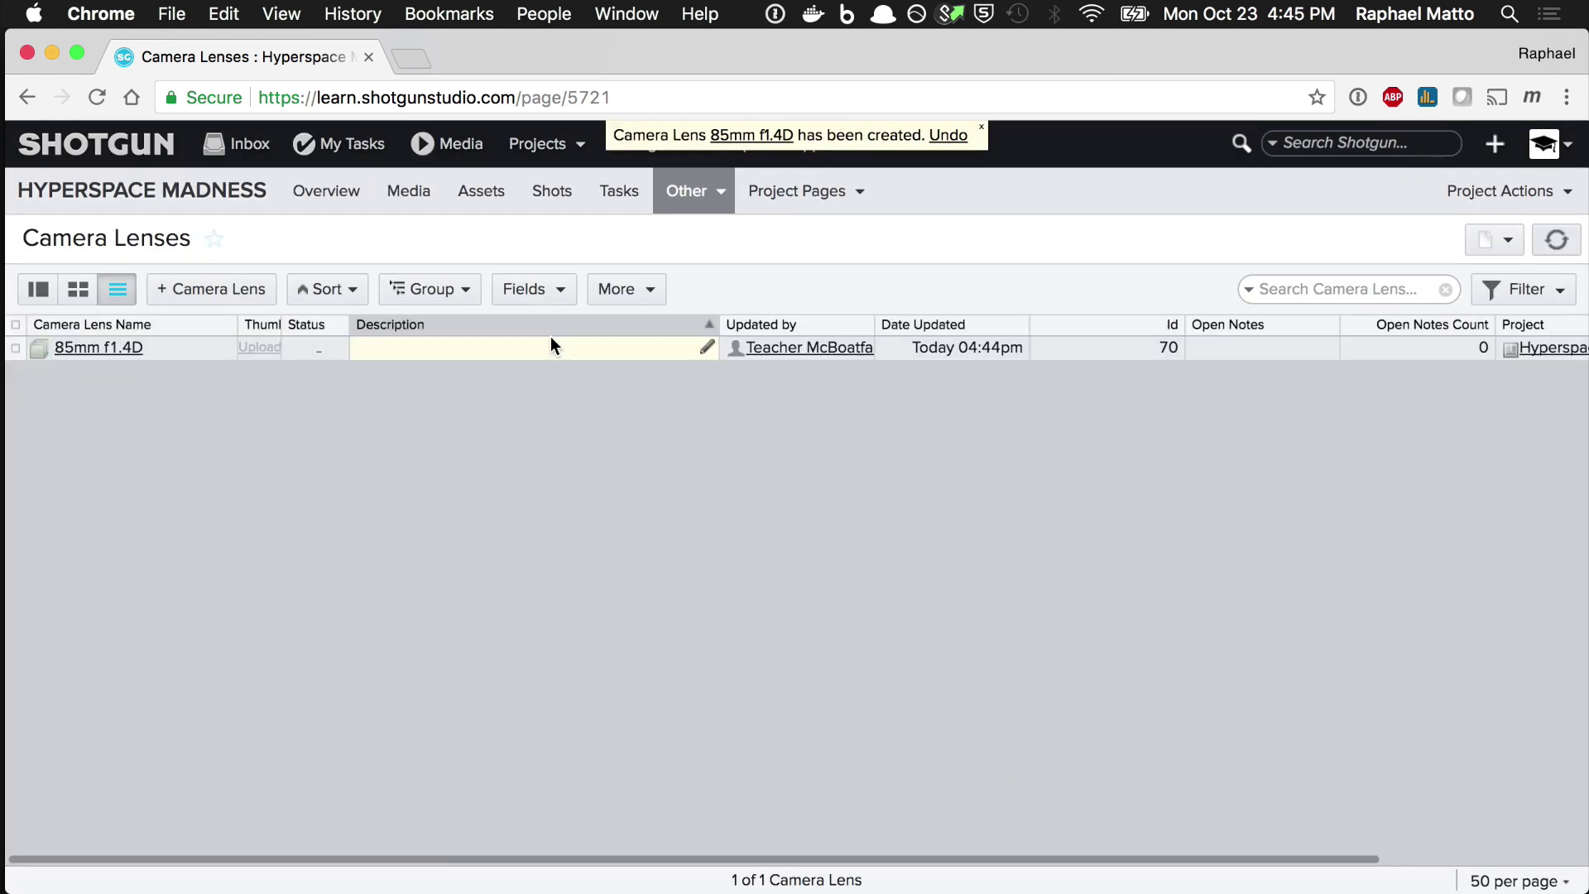
# Start a new custom field for Camera Lens with the List type and the name Brand.
pyautogui.click(530, 289)
pyautogui.click(593, 354)
pyautogui.click(447, 622)
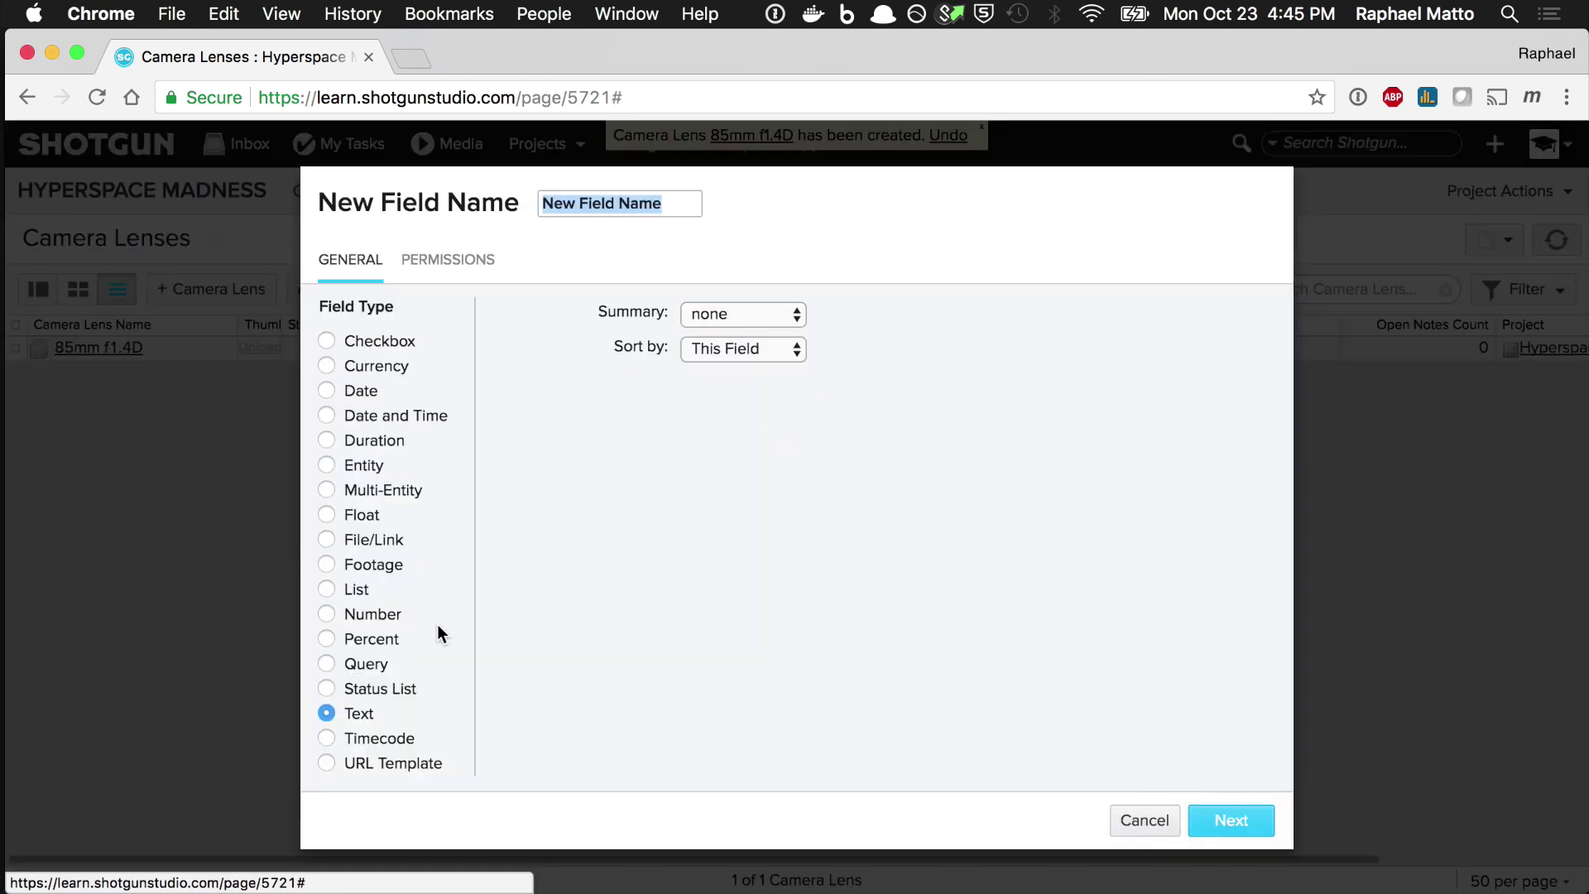
pyautogui.click(326, 589)
pyautogui.tripleClick(698, 202)
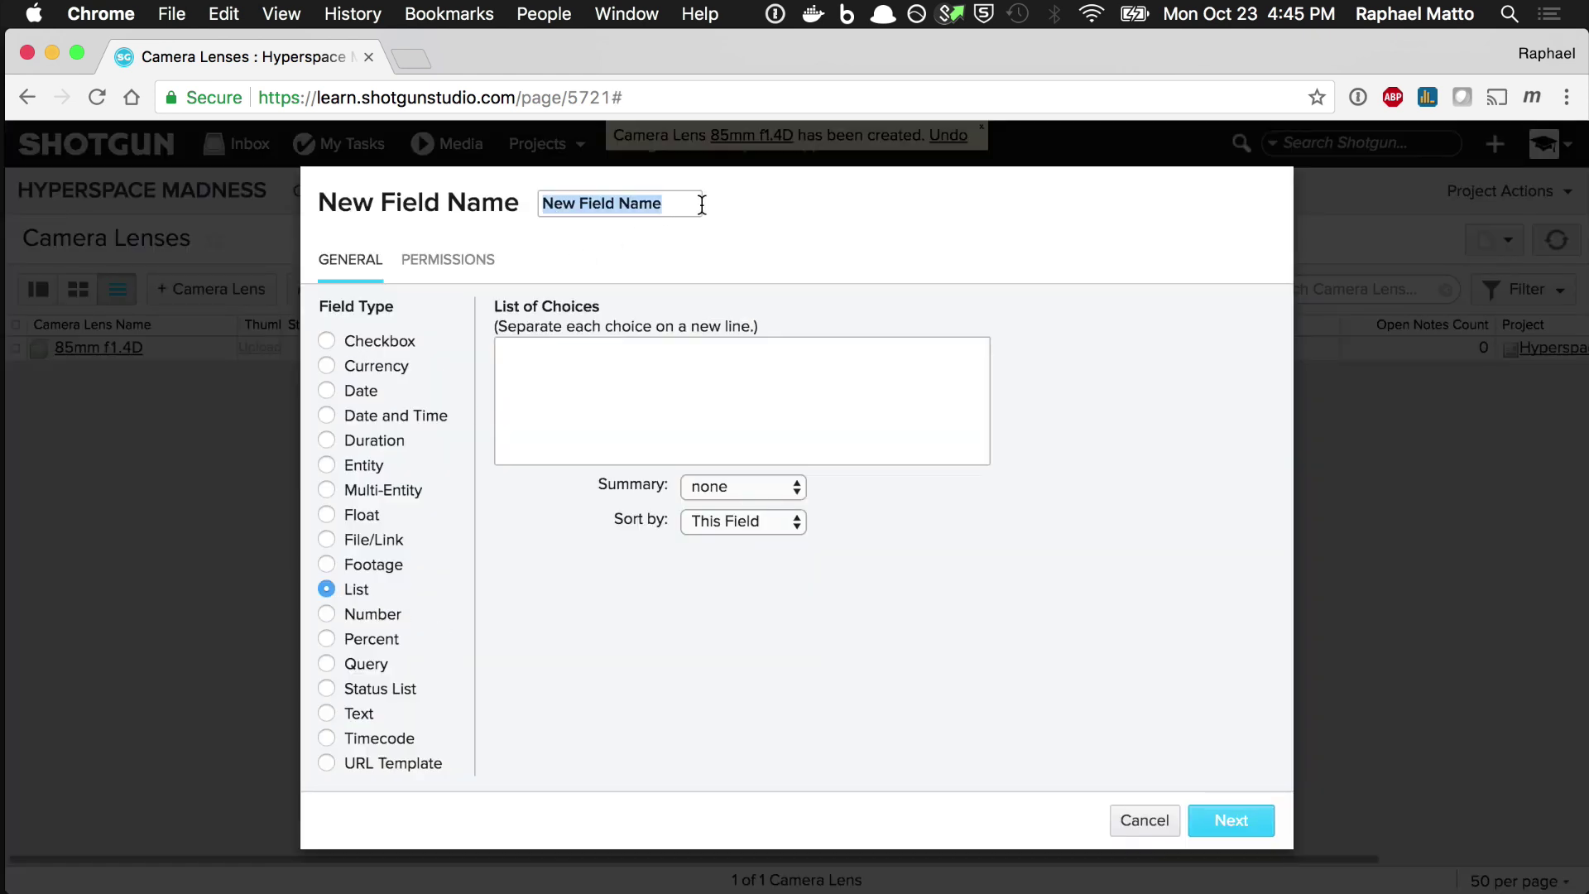
pyautogui.write('Brand')
pyautogui.press('Tab')
pyautogui.press('Tab')
# Enter the Brand choices Nikon, Canon, Zeiss and Leica and finish creating the field.
pyautogui.write('Nikon')
pyautogui.press('Return')
pyautogui.write('Canon')
pyautogui.press('Return')
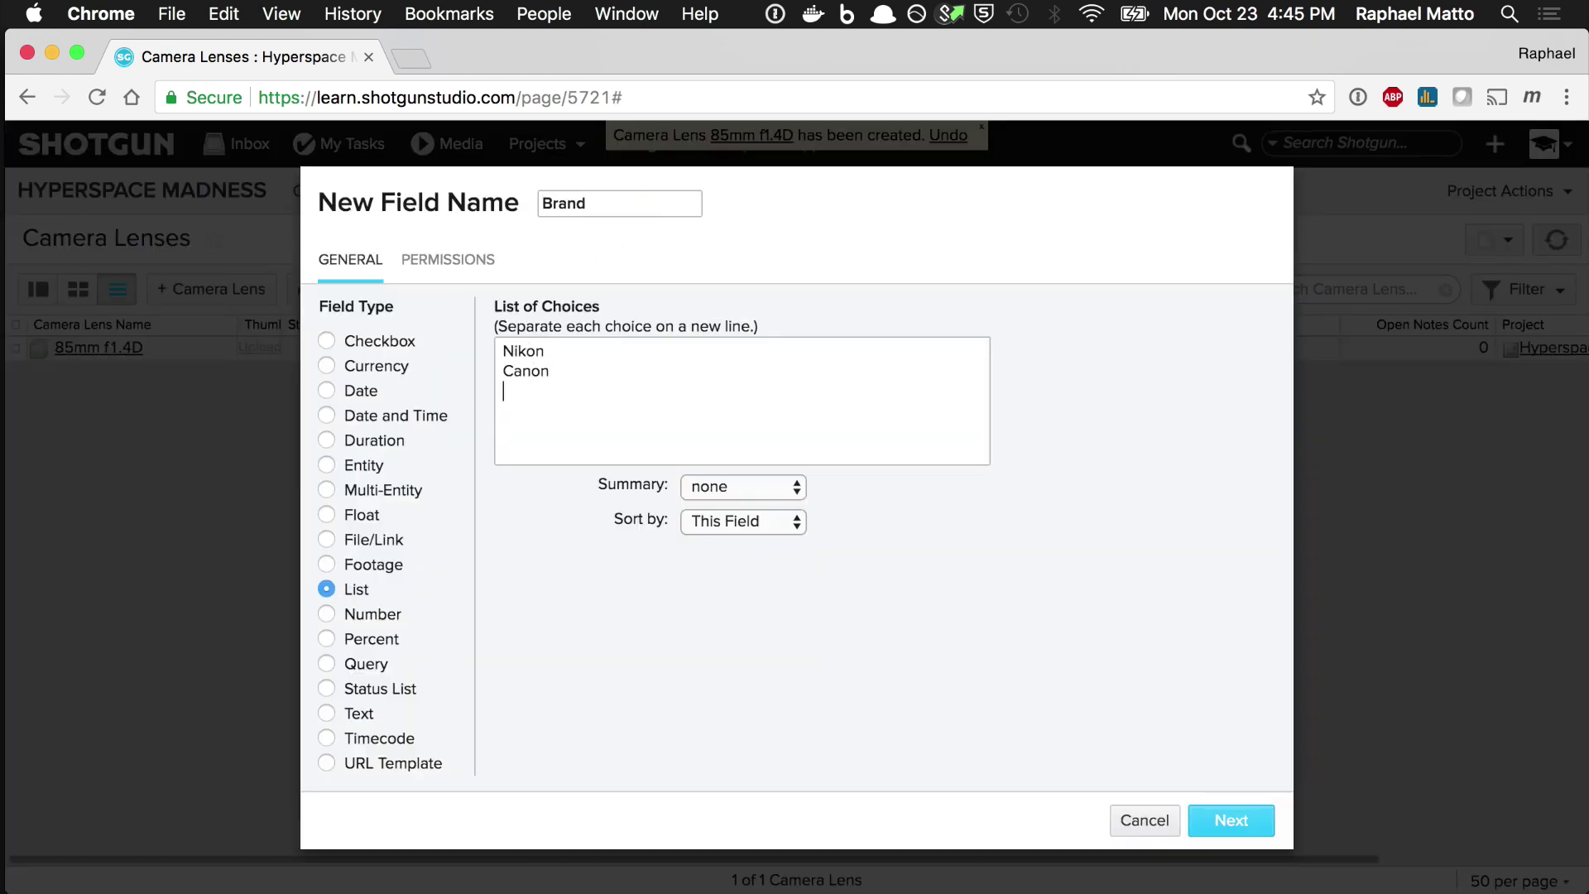
pyautogui.write('Zeiss')
pyautogui.press('Return')
pyautogui.write('Leica')
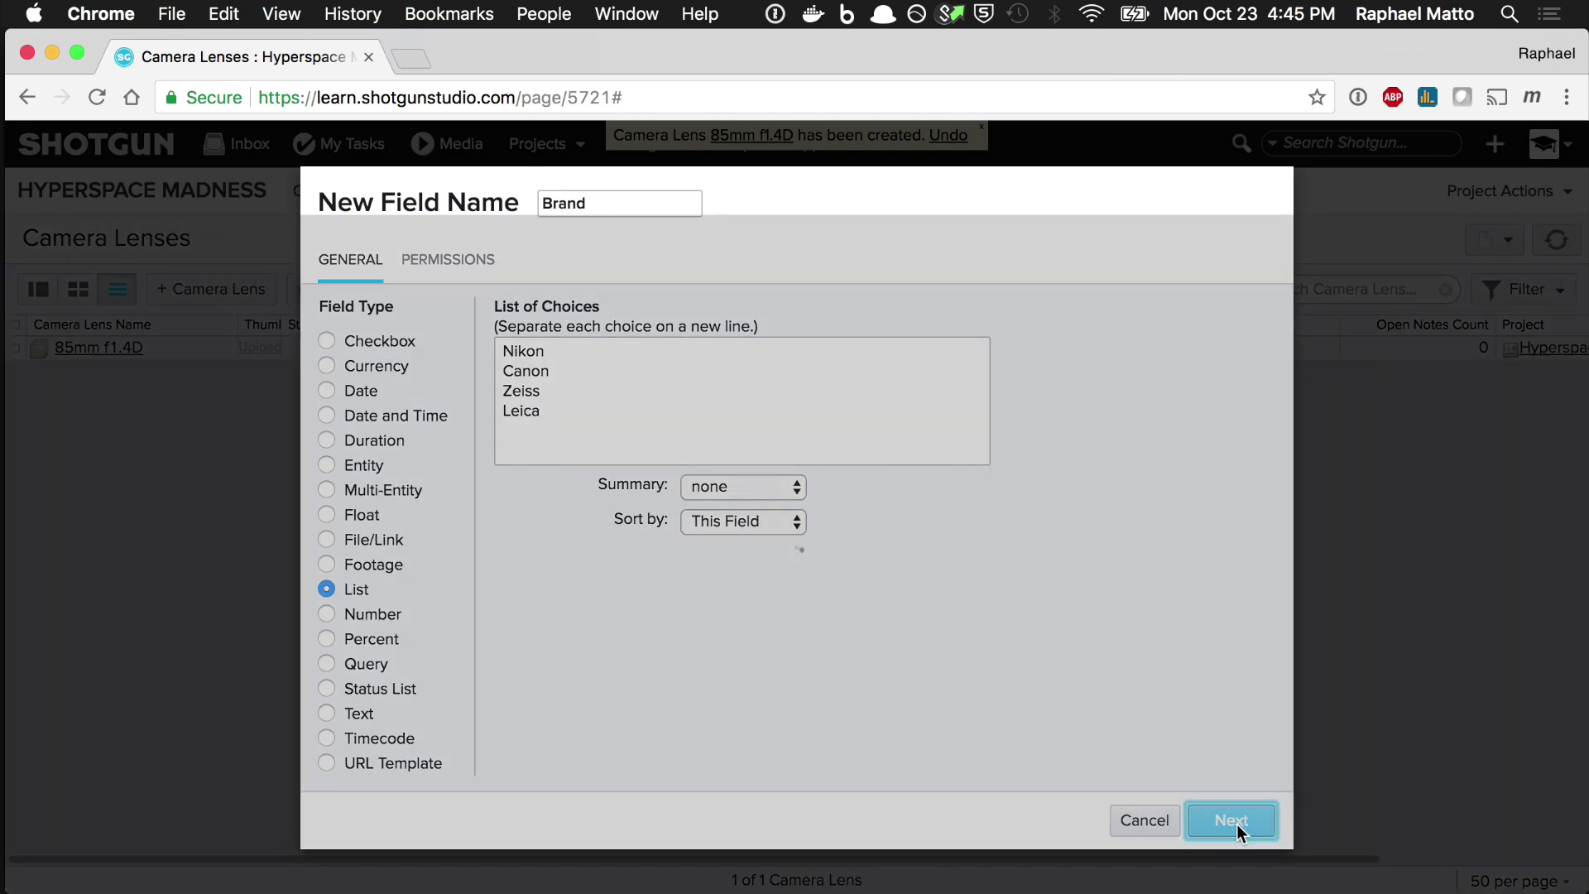
pyautogui.click(1236, 823)
pyautogui.click(940, 589)
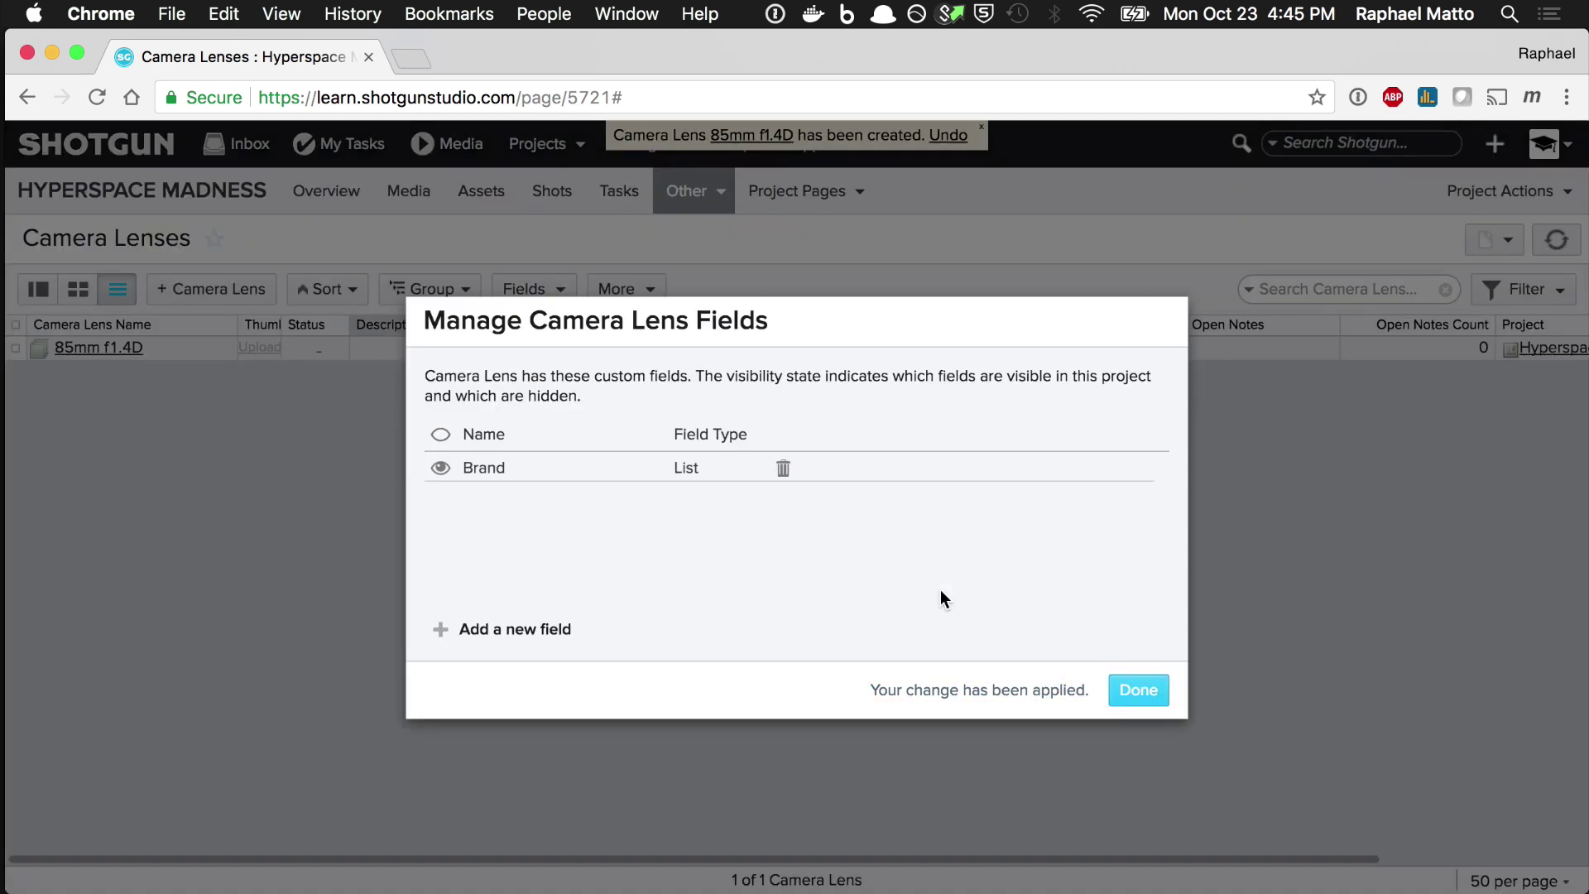
pyautogui.click(1136, 689)
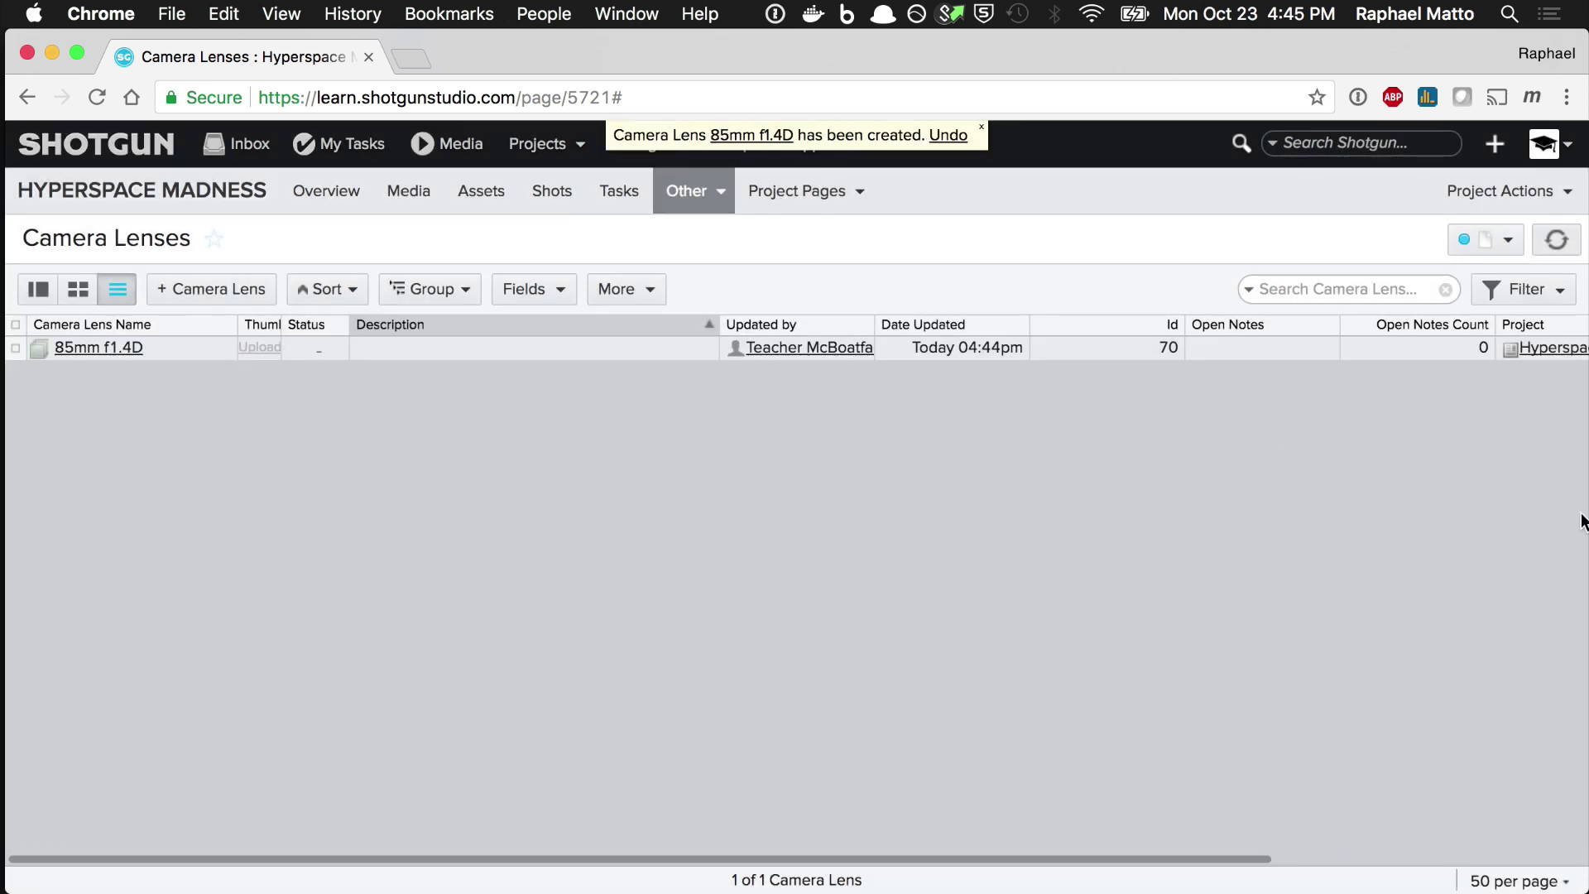
# Reduce the Camera Lenses columns to Camera Lens Name, Updated by, Date Updated and Brand.
pyautogui.click(534, 289)
pyautogui.click(577, 326)
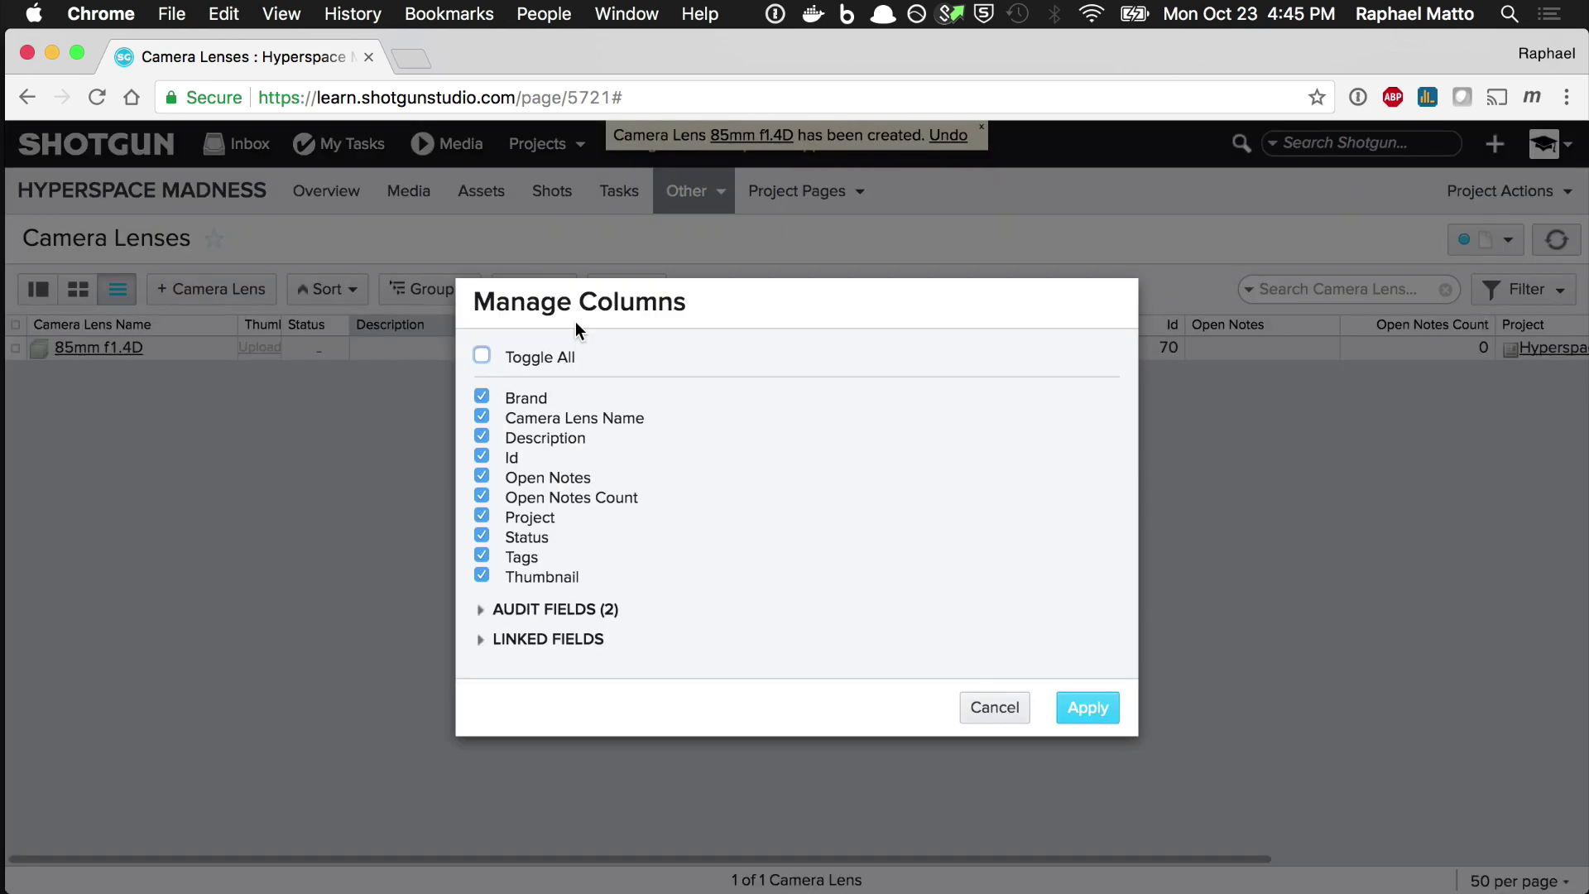
pyautogui.click(483, 353)
pyautogui.click(481, 416)
pyautogui.click(1087, 708)
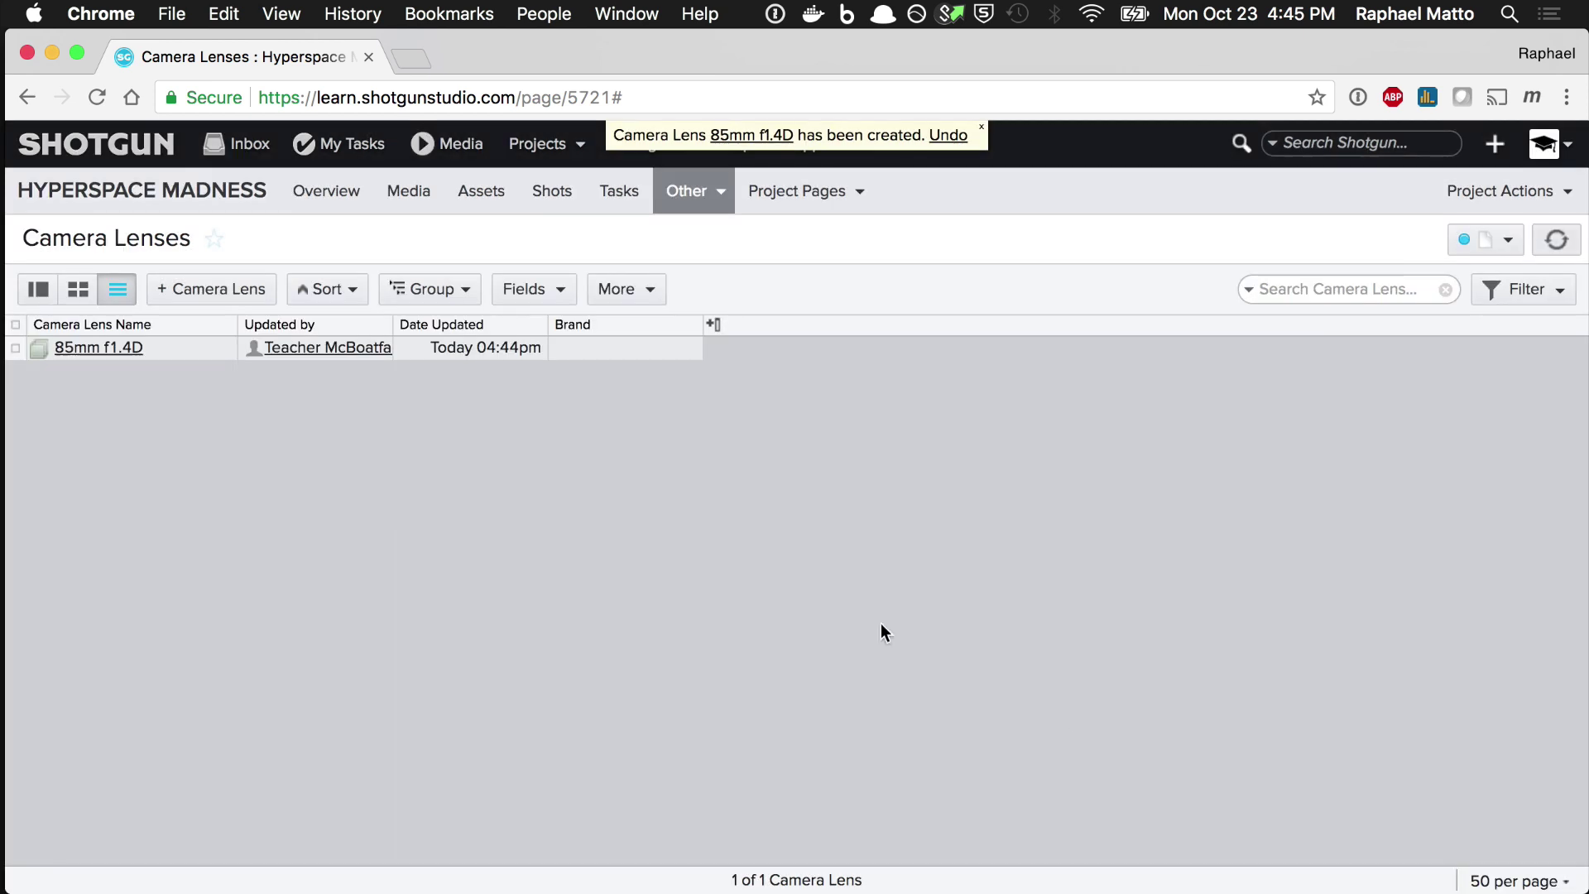
# Set the Brand of the 85mm f1.4D lens to Nikon and switch to Terminal.
pyautogui.click(695, 348)
pyautogui.click(713, 389)
pyautogui.press('super+Tab')
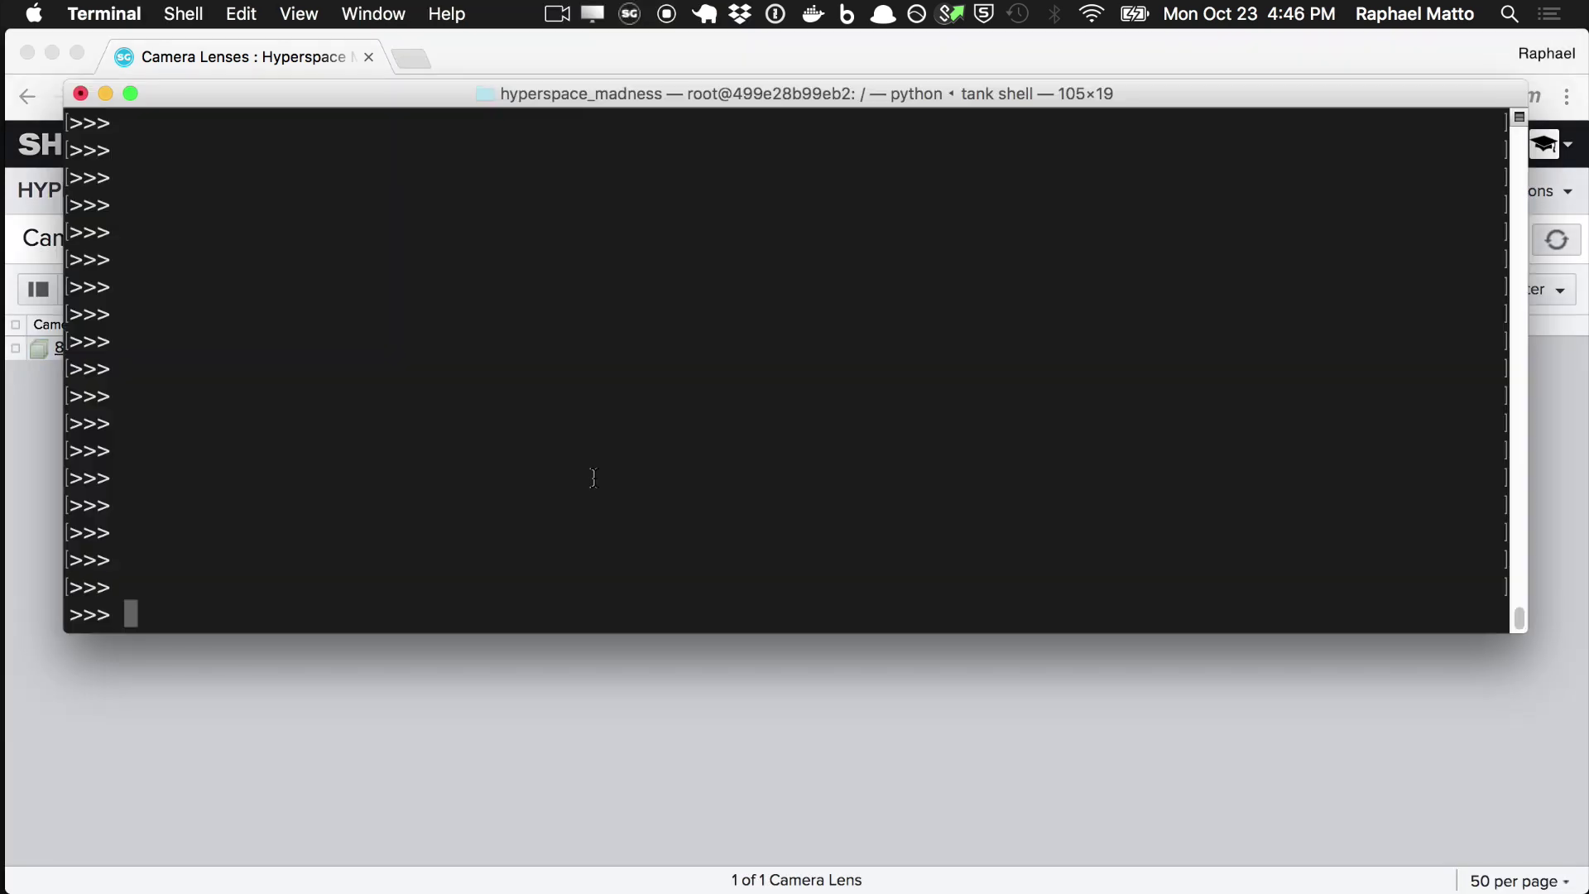
pyautogui.write('sg.find_one("')
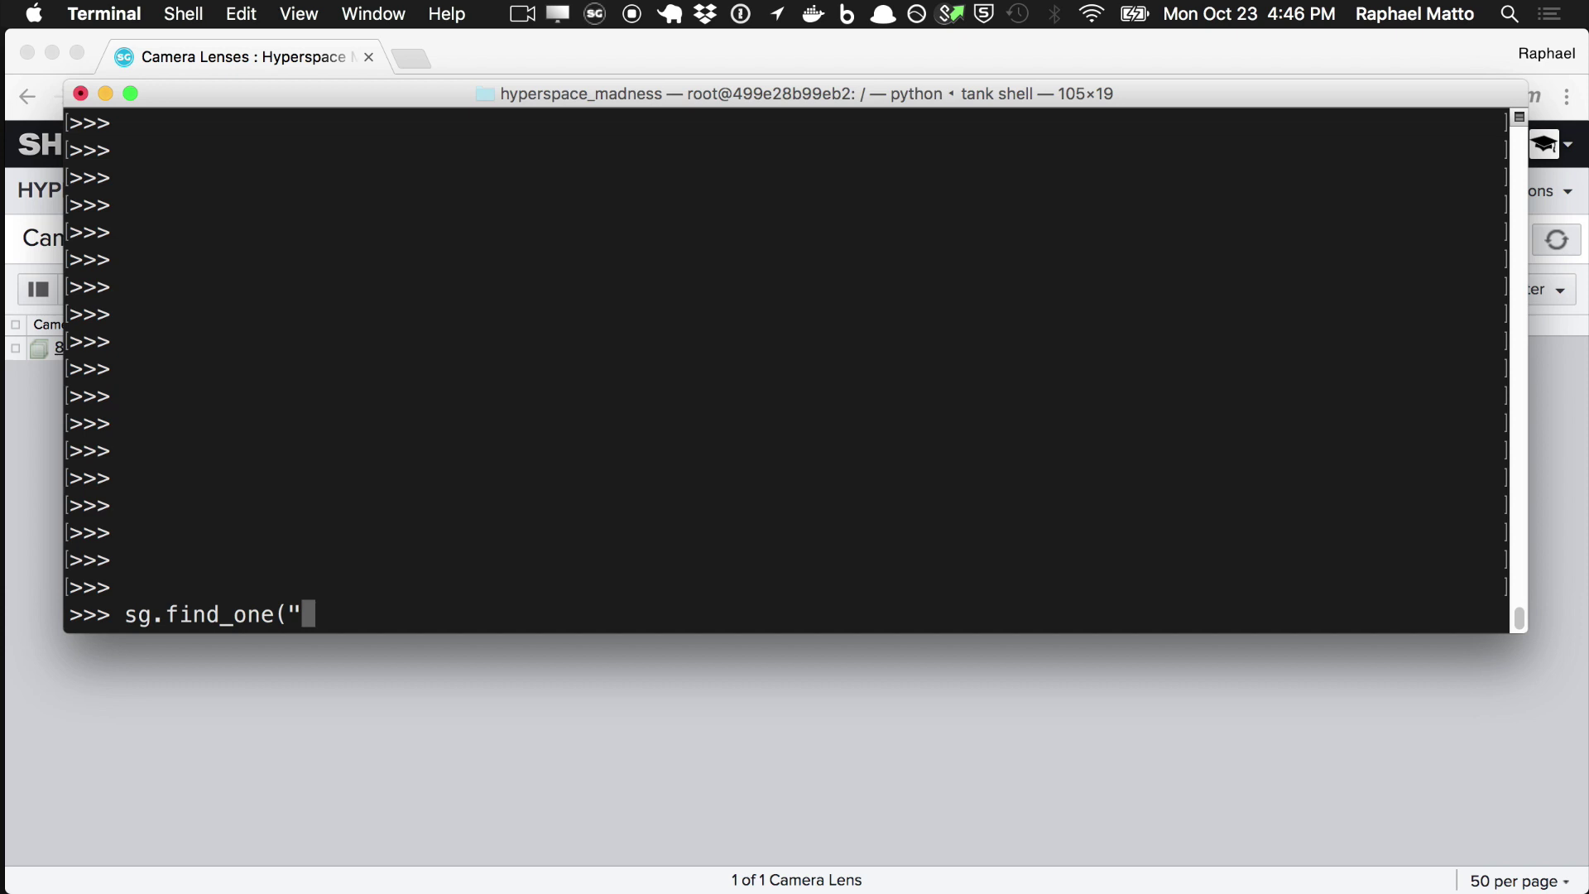
pyautogui.press('BackSpace')
pyautogui.press('BackSpace')
pyautogui.press('BackSpace')
pyautogui.press('BackSpace')
pyautogui.press('BackSpace')
pyautogui.press('BackSpace')
pyautogui.press('BackSpace')
pyautogui.press('BackSpace')
pyautogui.press('BackSpace')
pyautogui.press('BackSpace')
pyautogui.press('BackSpace')
pyautogui.press('BackSpace')
pyautogui.press('BackSpace')
# Exit the Python shell with exit() and create an empty file with touch constants.py.
pyautogui.write('exit()')
pyautogui.press('Return')
pyautogui.write('touch')
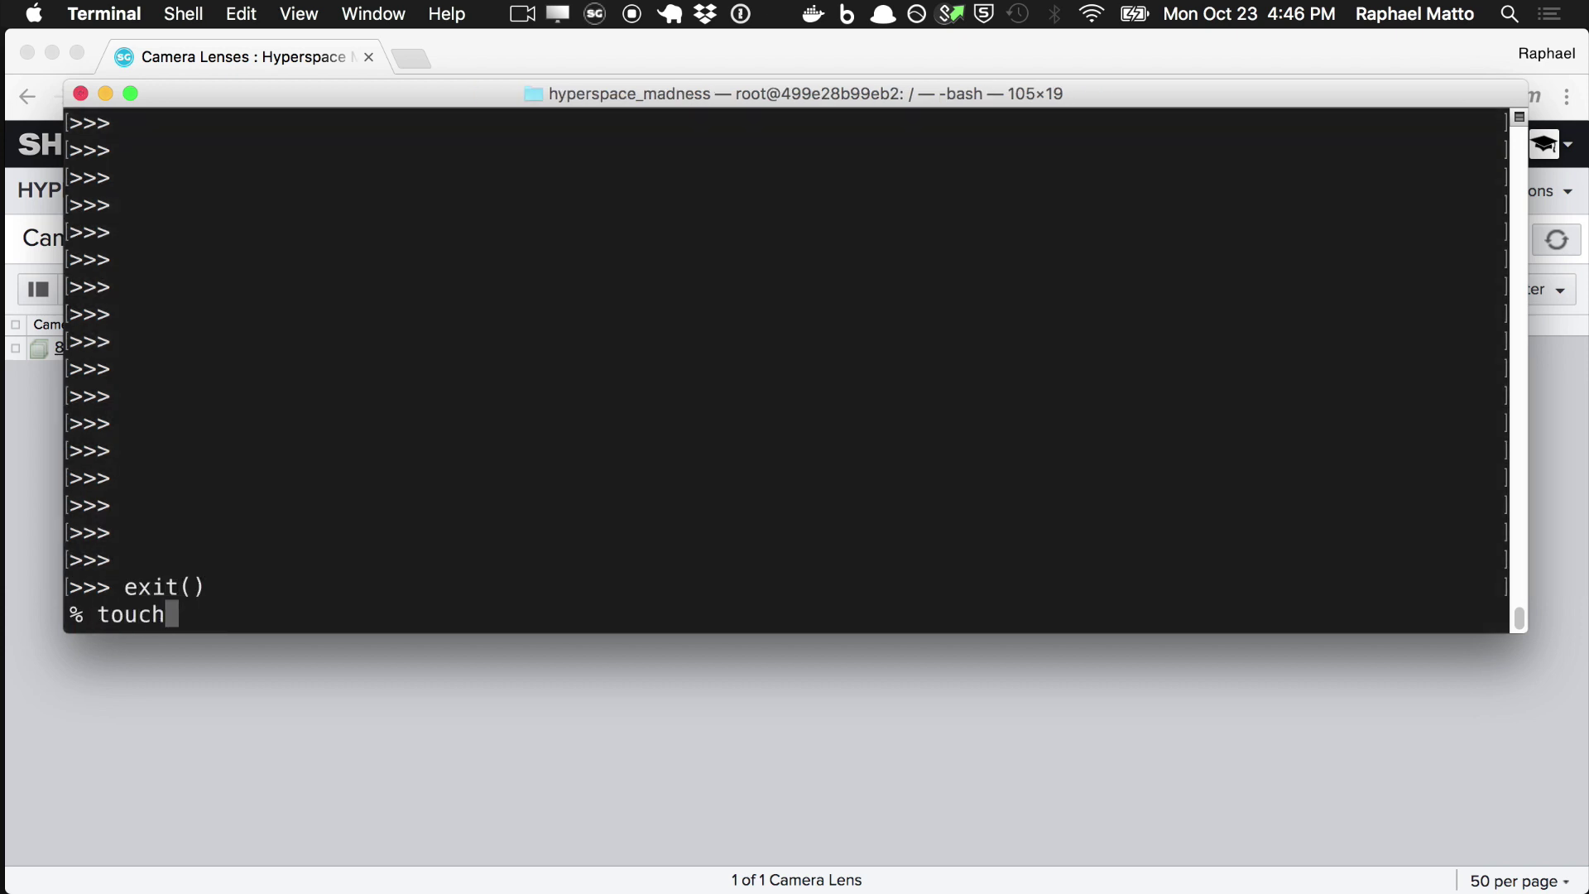
pyautogui.write(' constants.py')
pyautogui.press('Return')
# Edit constants.py in vi to contain CAMERA_LENS = "CustomEntity01", then save and quit.
pyautogui.write('vi const')
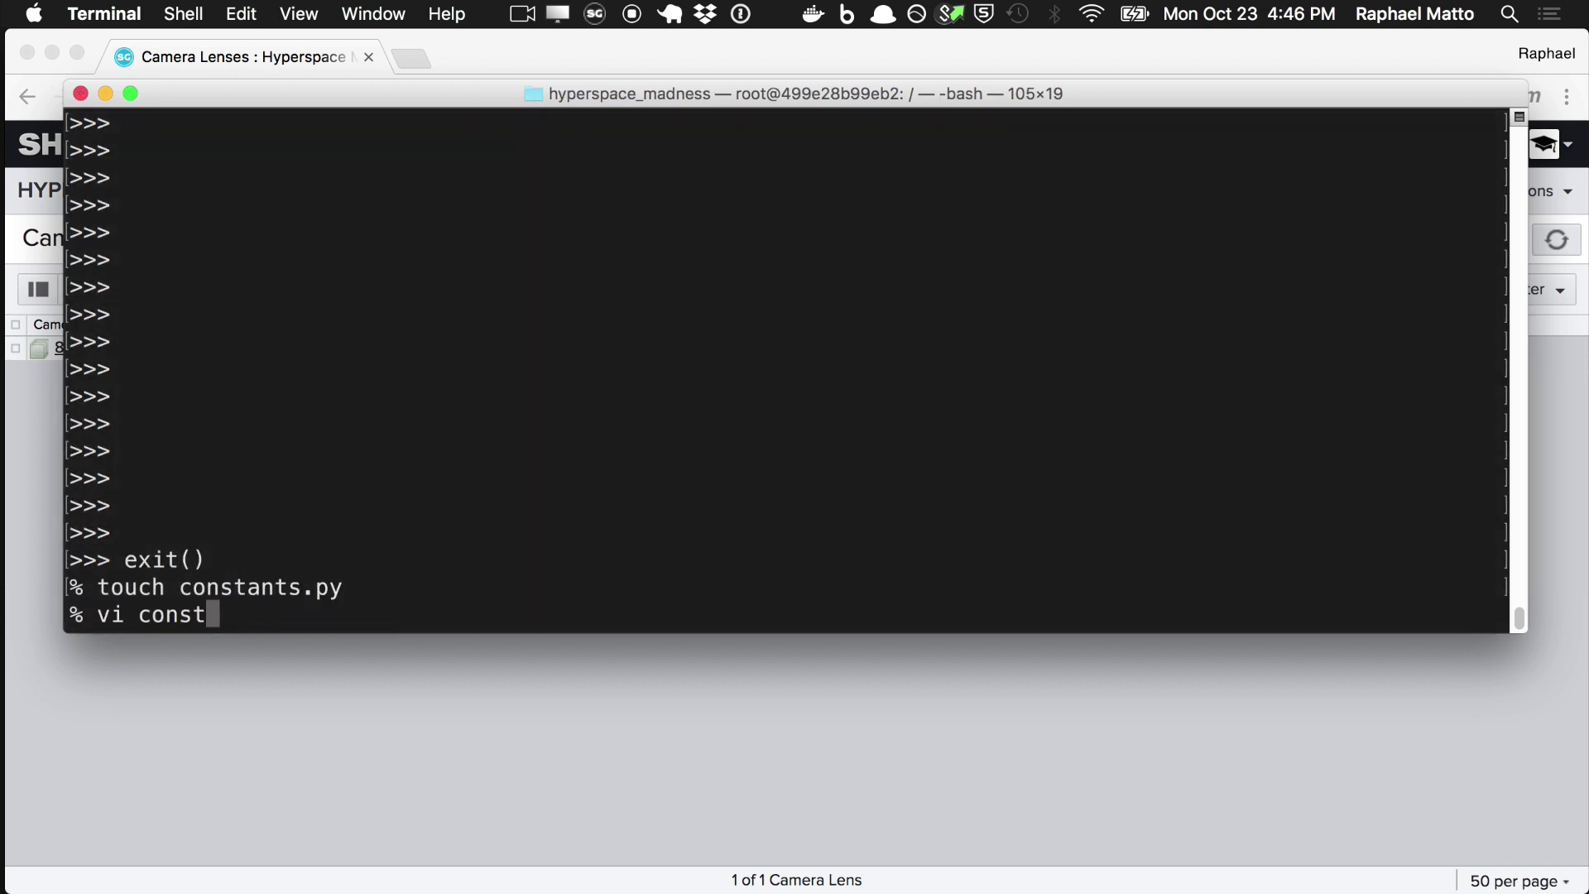
pyautogui.press('Tab')
pyautogui.press('Return')
pyautogui.write('iCAMERA_LENS = "')
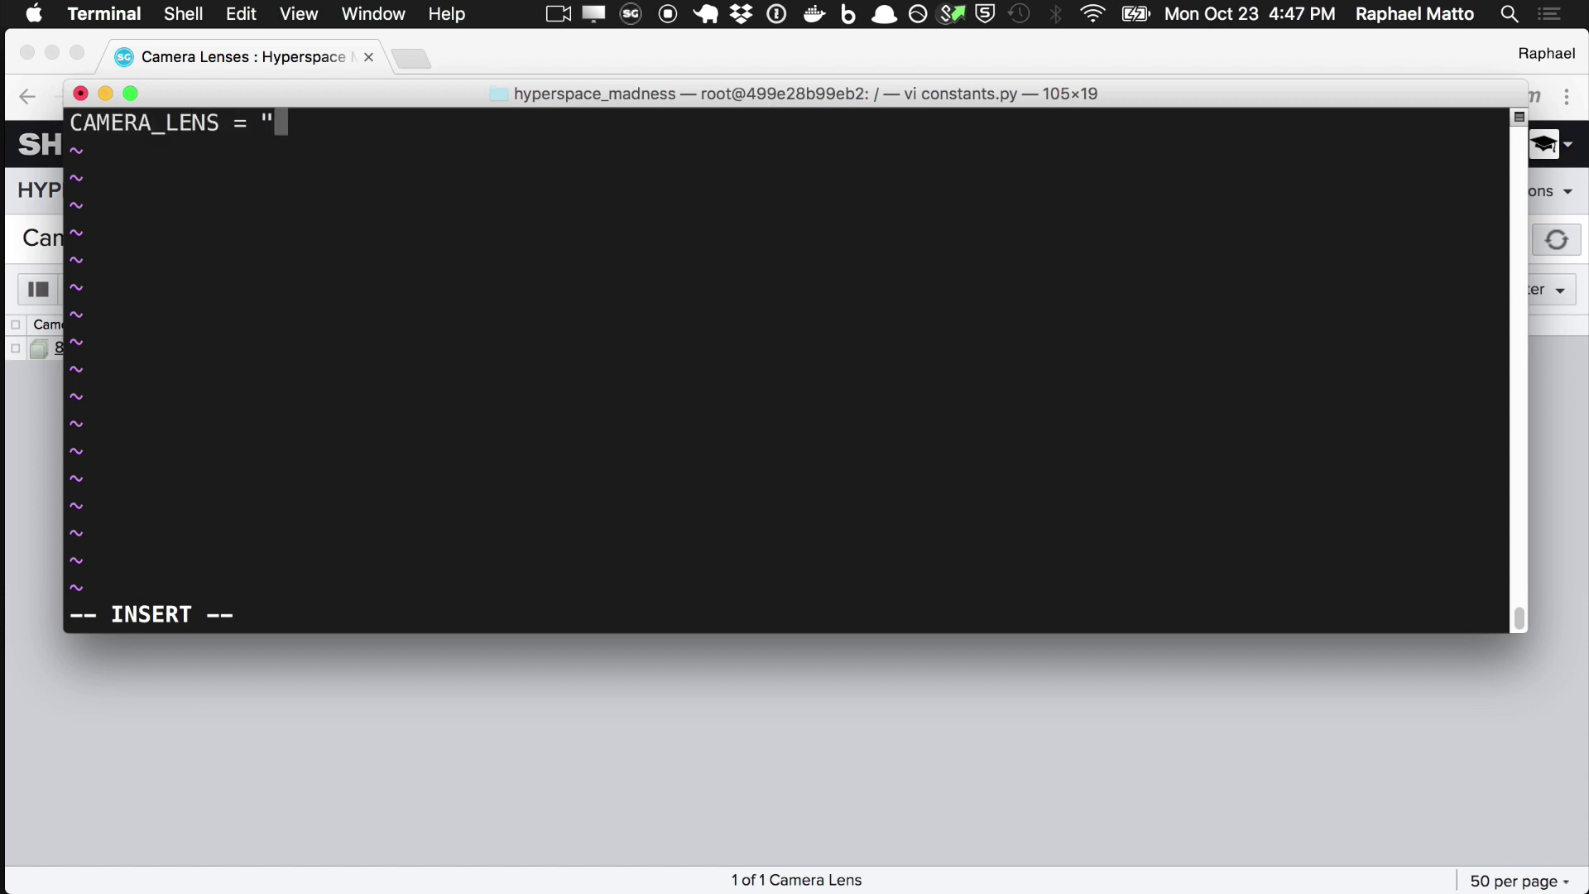
pyautogui.write('CustomEntity01"')
pyautogui.press('Escape')
pyautogui.write(':wq')
pyautogui.press('Return')
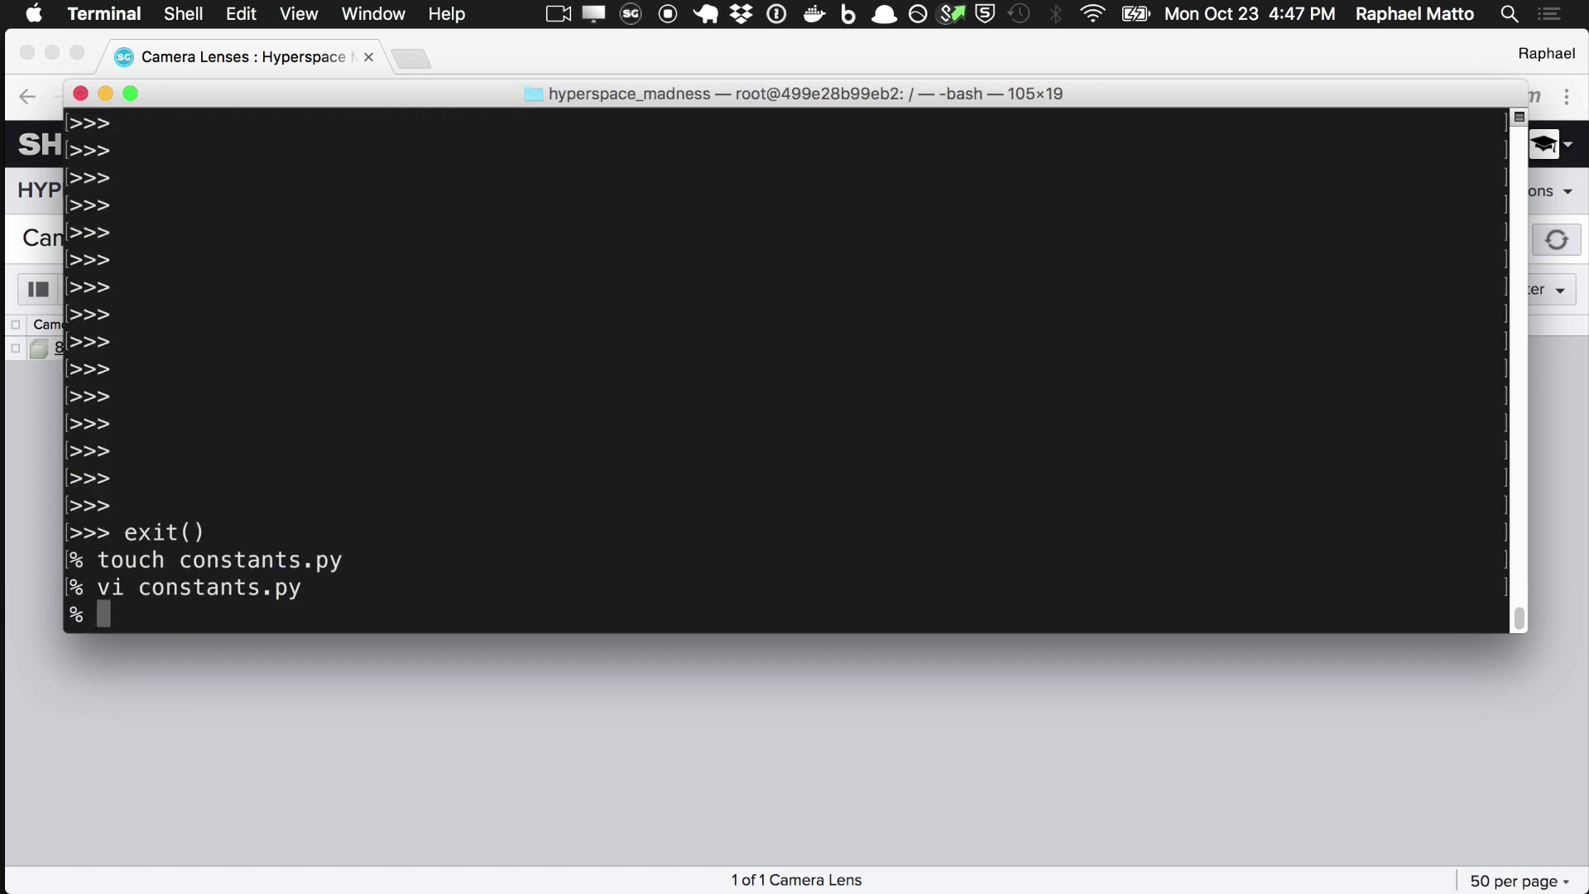
# Launch ./tank shell, import CAMERA_LENS from constants and assign sg = shotgun.
pyautogui.write('./tank shell')
pyautogui.press('Return')
pyautogui.write('from consta')
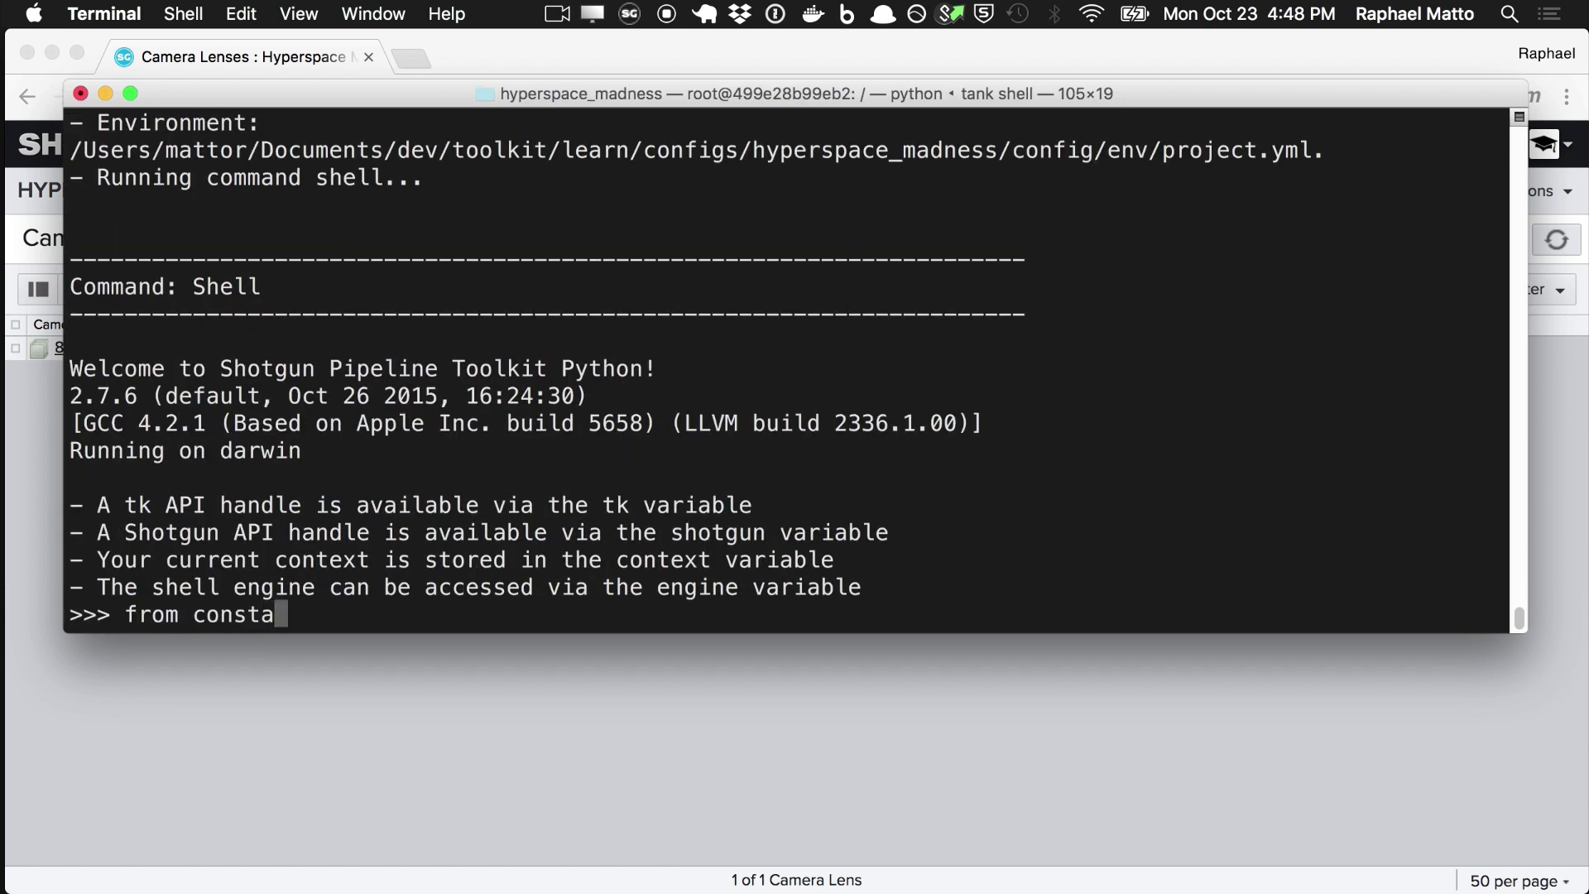
pyautogui.write('nts import CAMERA_LENS')
pyautogui.press('Return')
pyautogui.write('sg = shot')
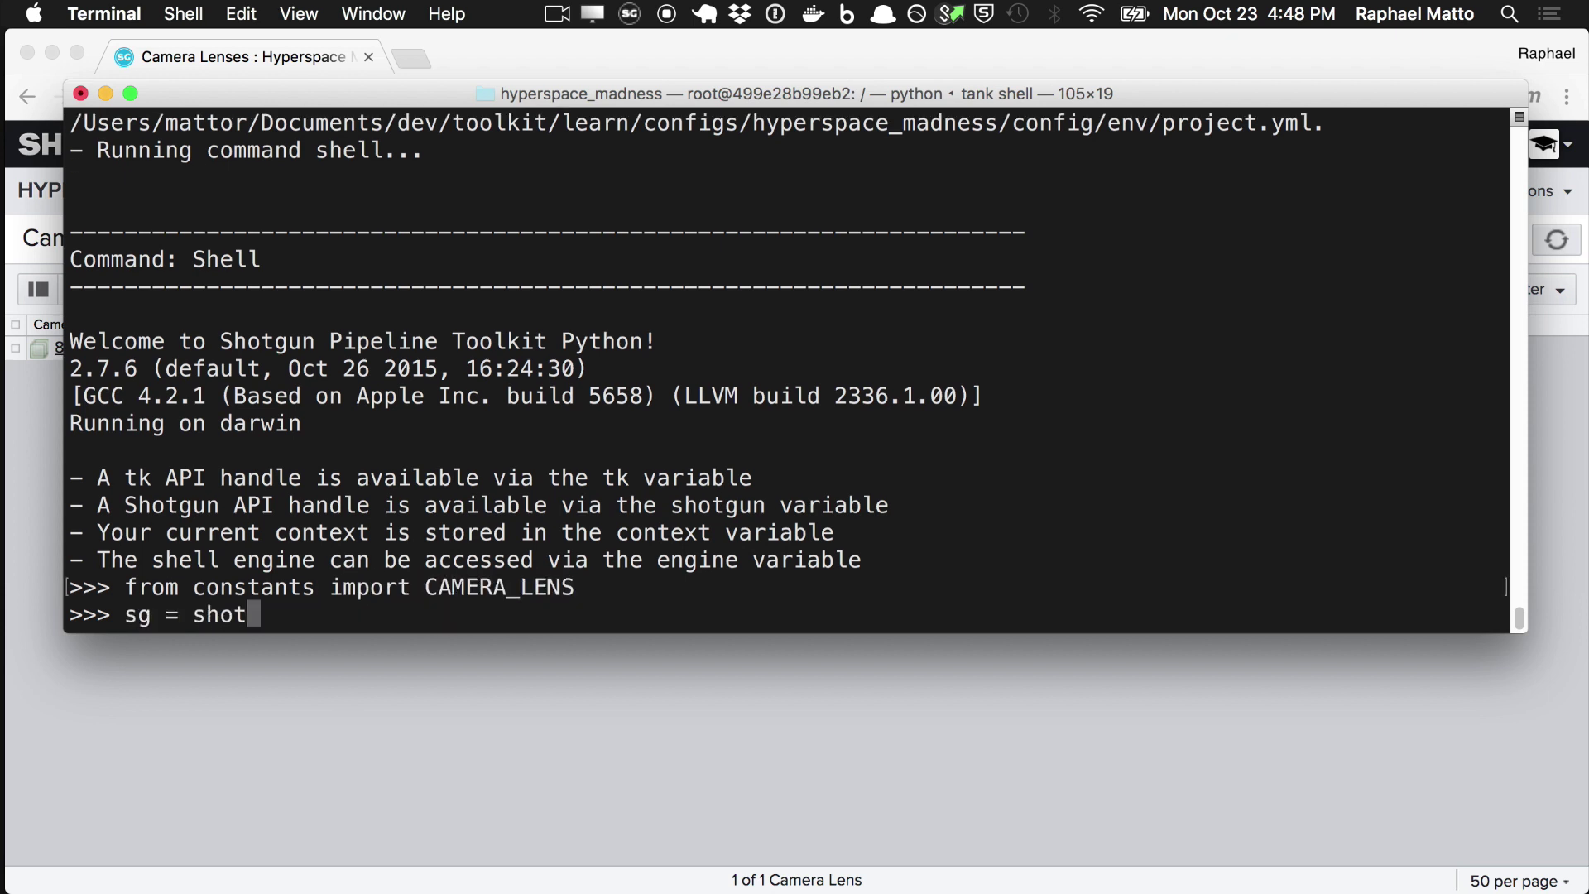
pyautogui.write('gun')
pyautogui.press('Return')
# Query a camera lens and its brand with sg.find_one(CAMERA_LENS, [], ["sg_brand"]).
pyautogui.write('sg.find_one(CAMERA_LENS, []')
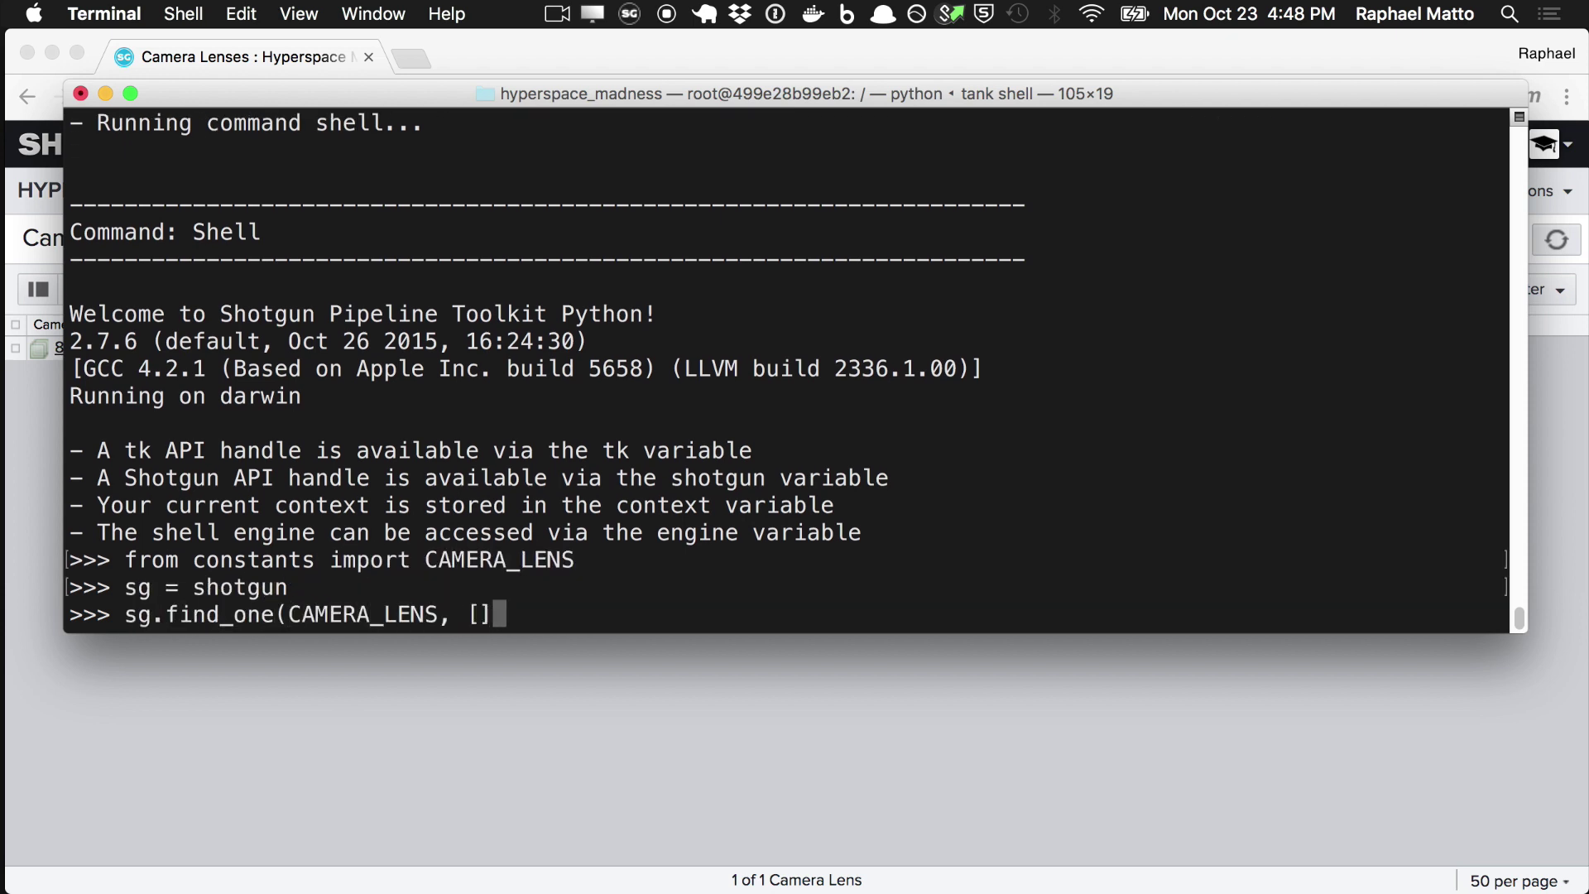
pyautogui.write(', ["sg_brand"])')
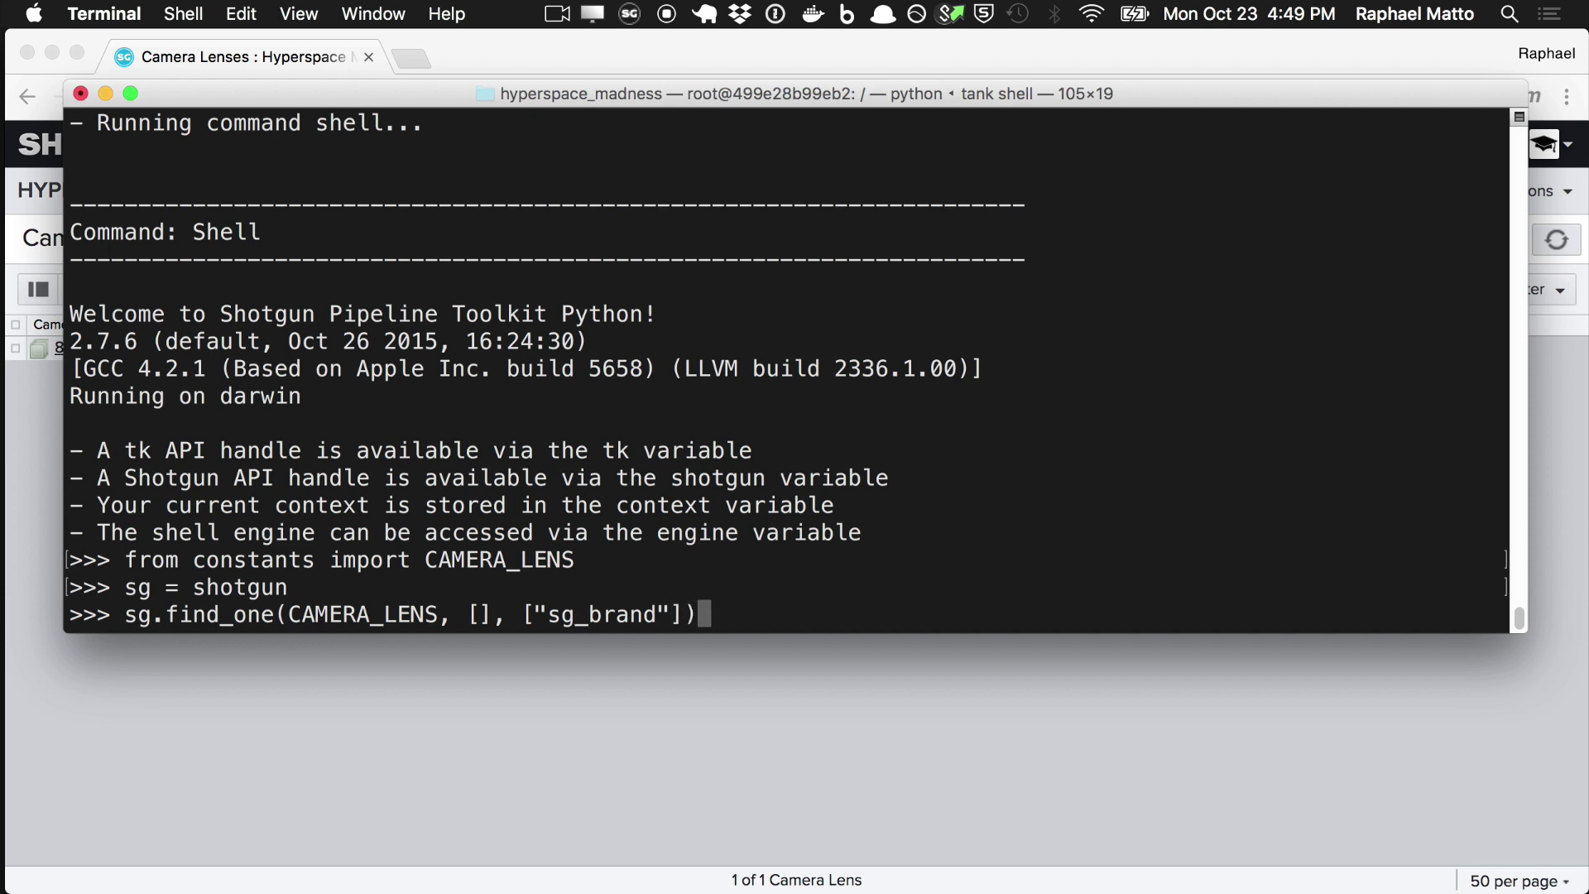
pyautogui.press('Return')
# Rerun the camera lens query with "code" added after "sg_brand" in the list of returned fields.
pyautogui.press('Up')
pyautogui.press('Left')
pyautogui.press('Left')
pyautogui.write(', "code"')
pyautogui.press('Return')
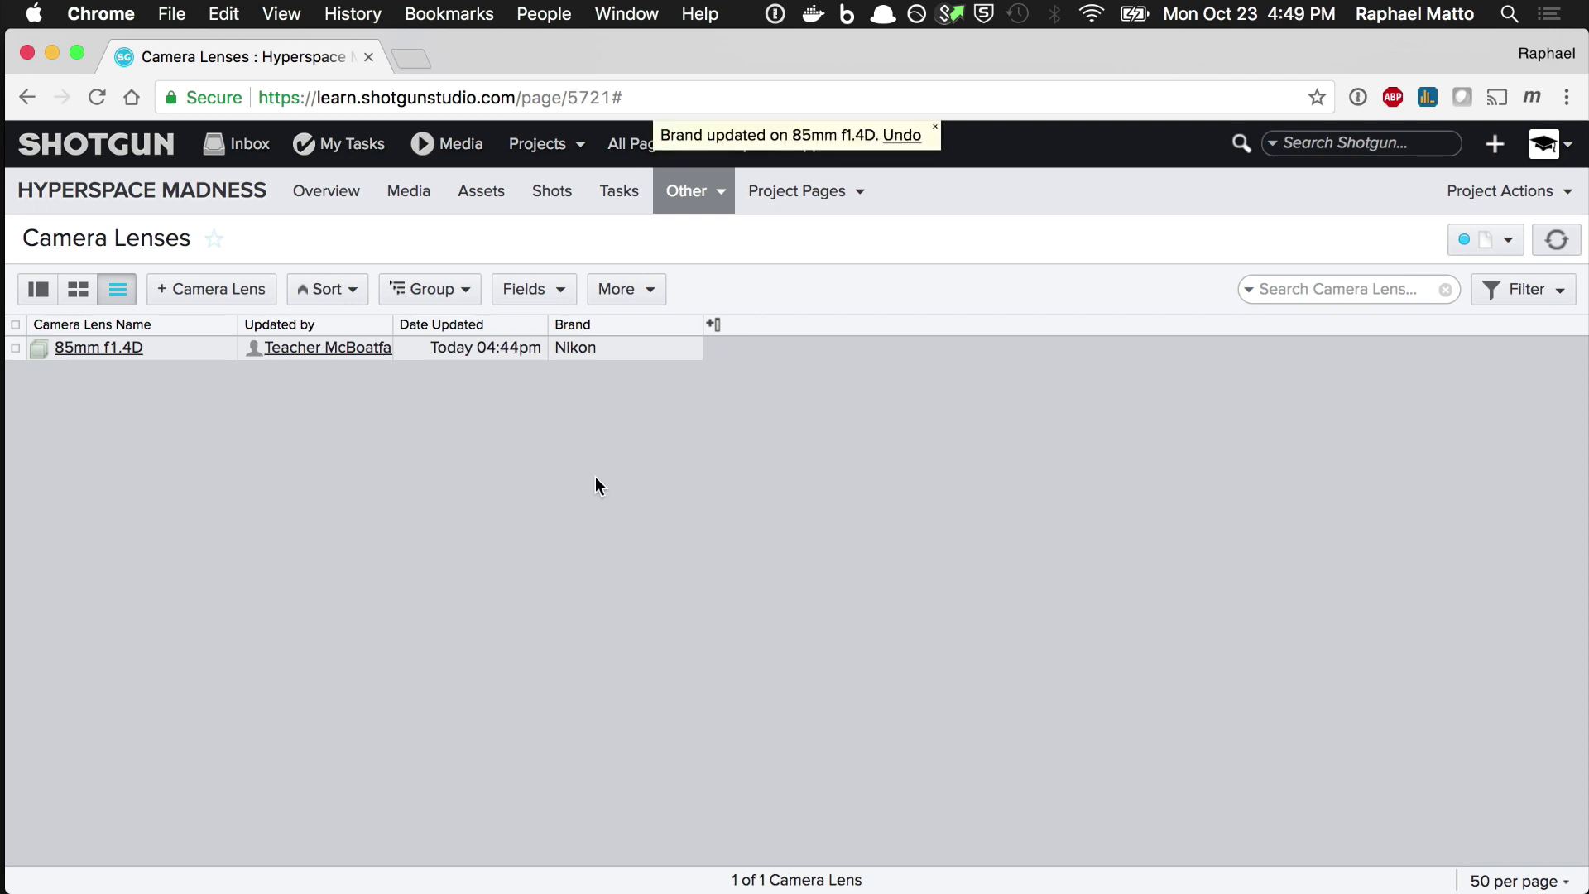
# On the Cameras page, create a Multi-Entity field named "Compatible lenses" that links to the Camera Lens entity type.
pyautogui.click(694, 190)
pyautogui.click(745, 262)
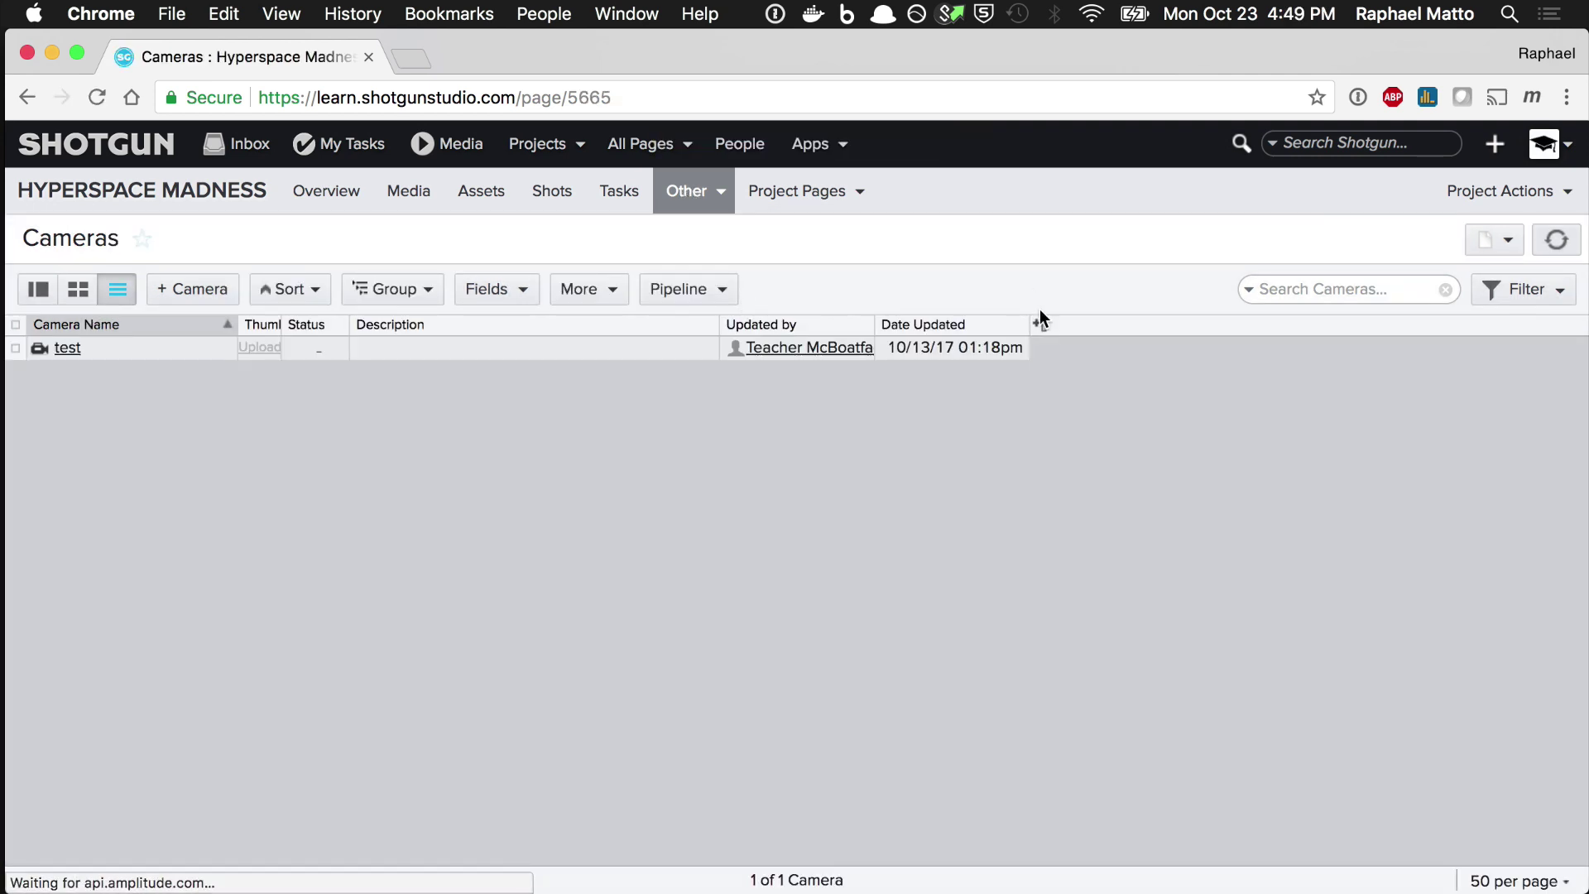
pyautogui.click(1040, 322)
pyautogui.click(973, 385)
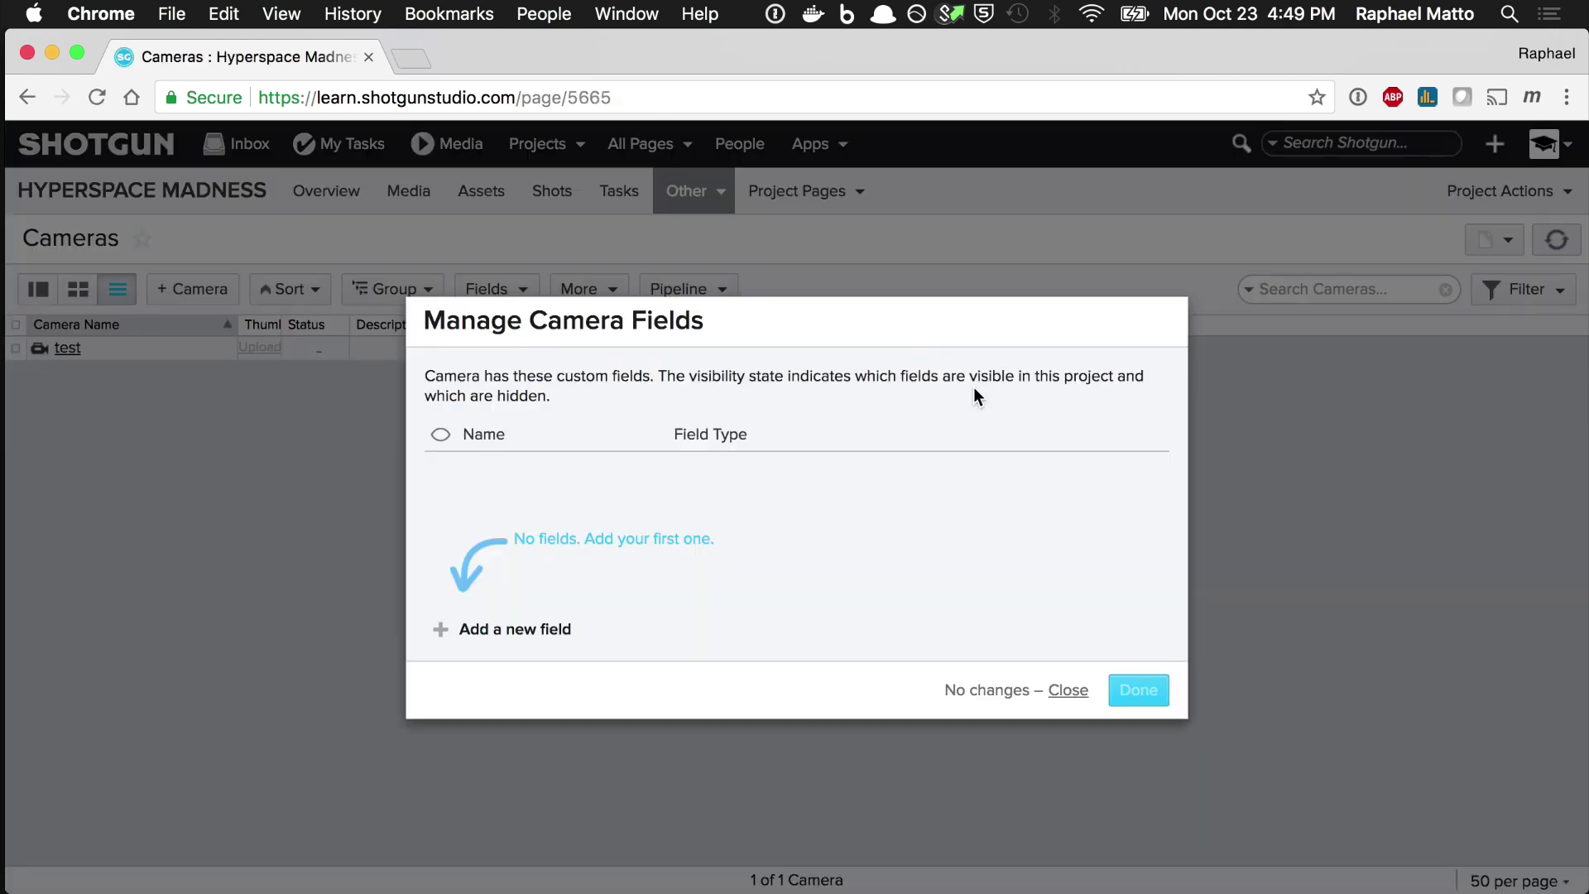
pyautogui.click(441, 629)
pyautogui.click(327, 489)
pyautogui.click(685, 207)
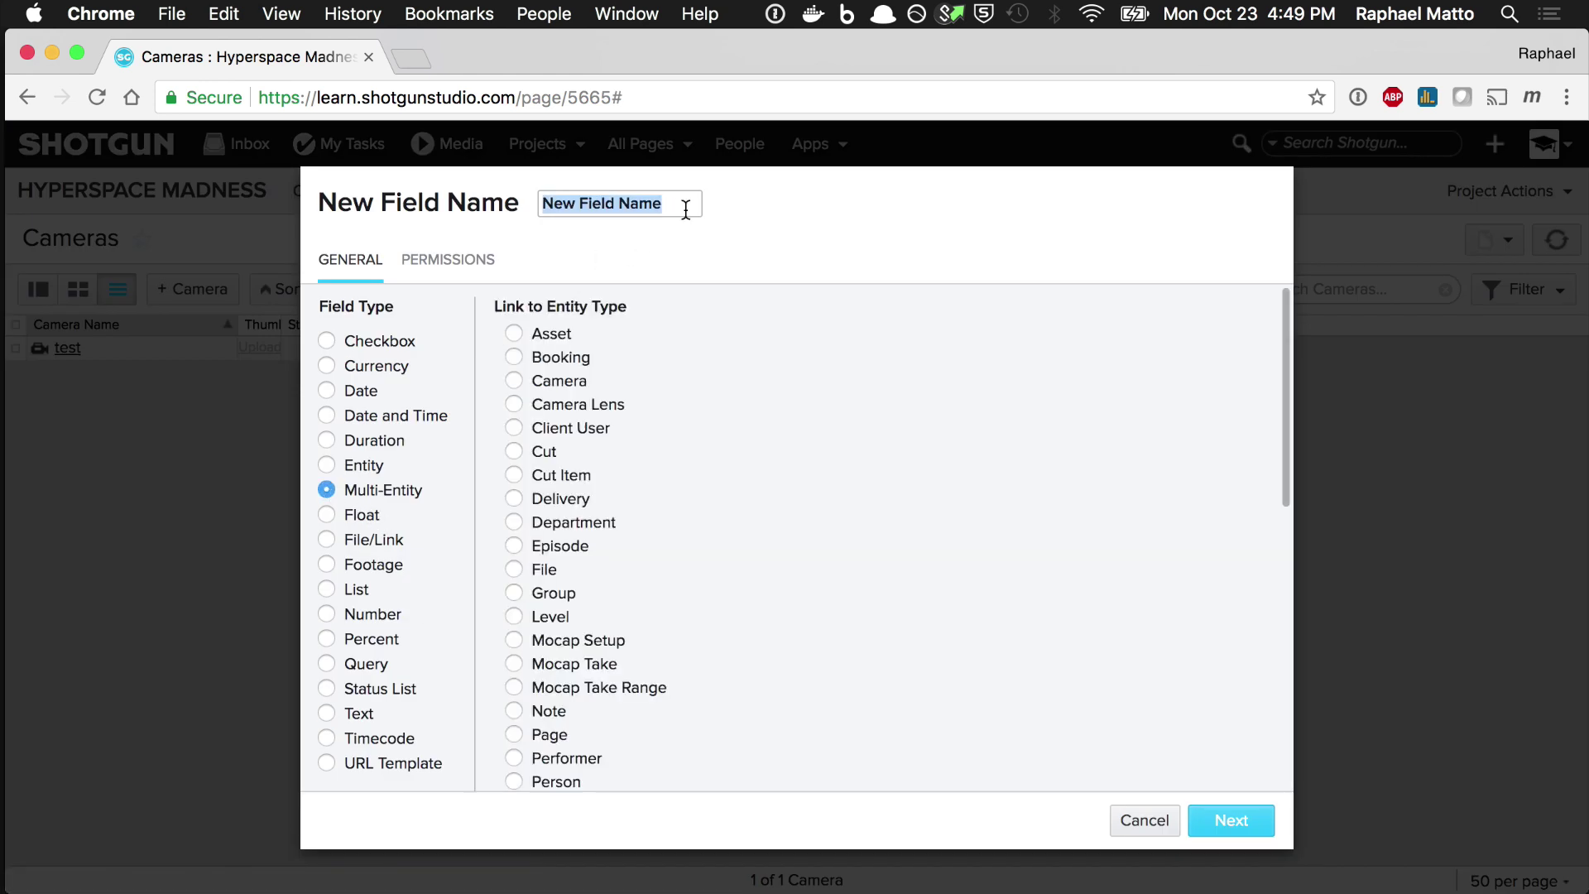
pyautogui.write('Compatible lenses')
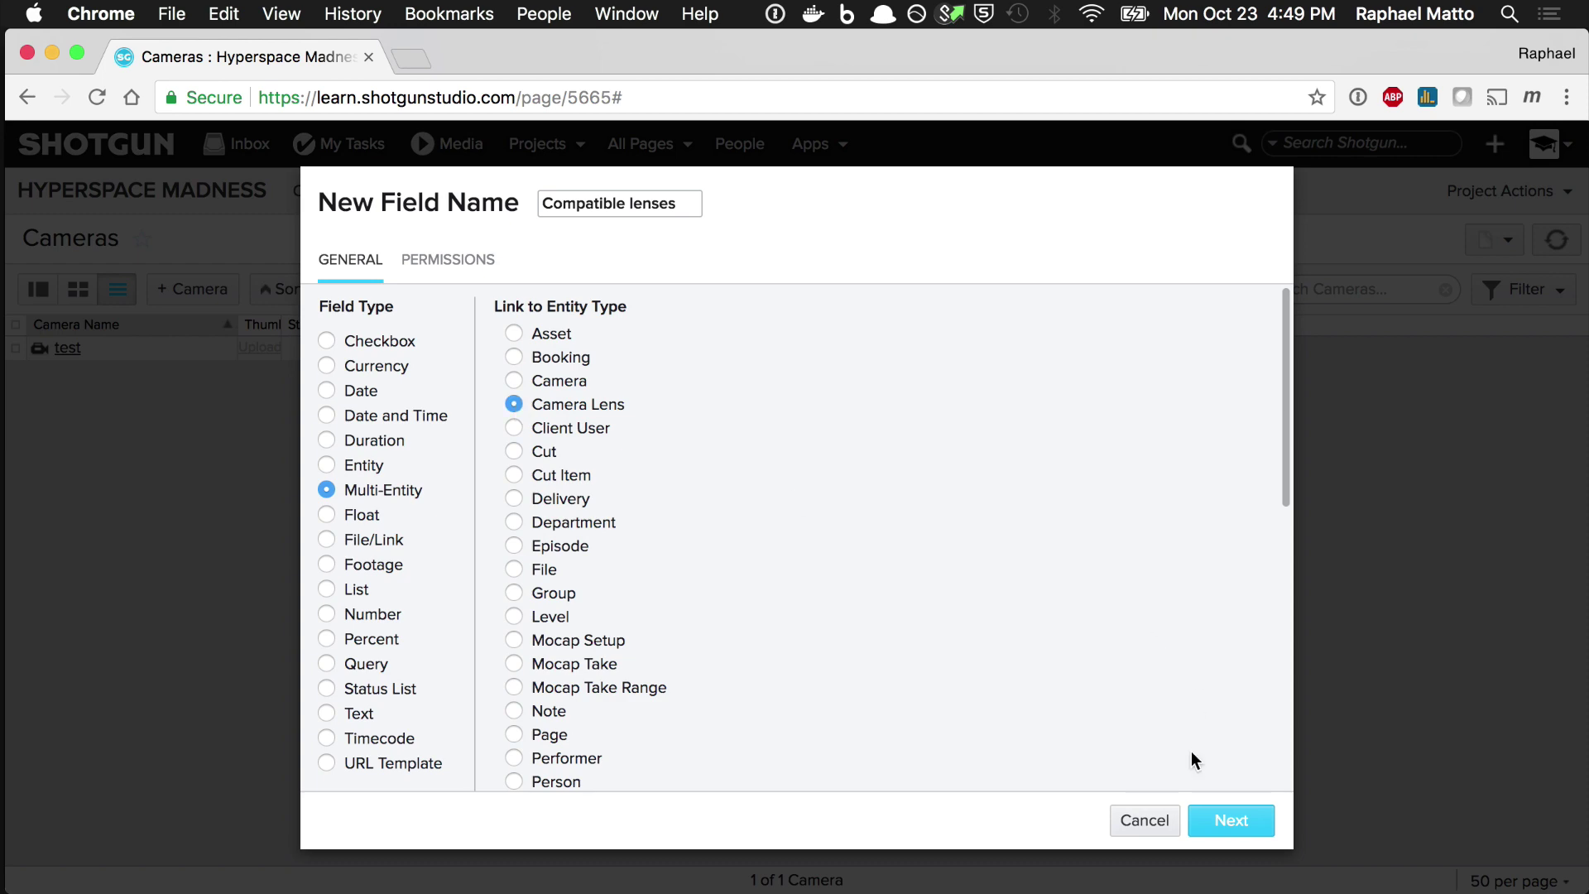
pyautogui.click(1219, 832)
pyautogui.click(921, 584)
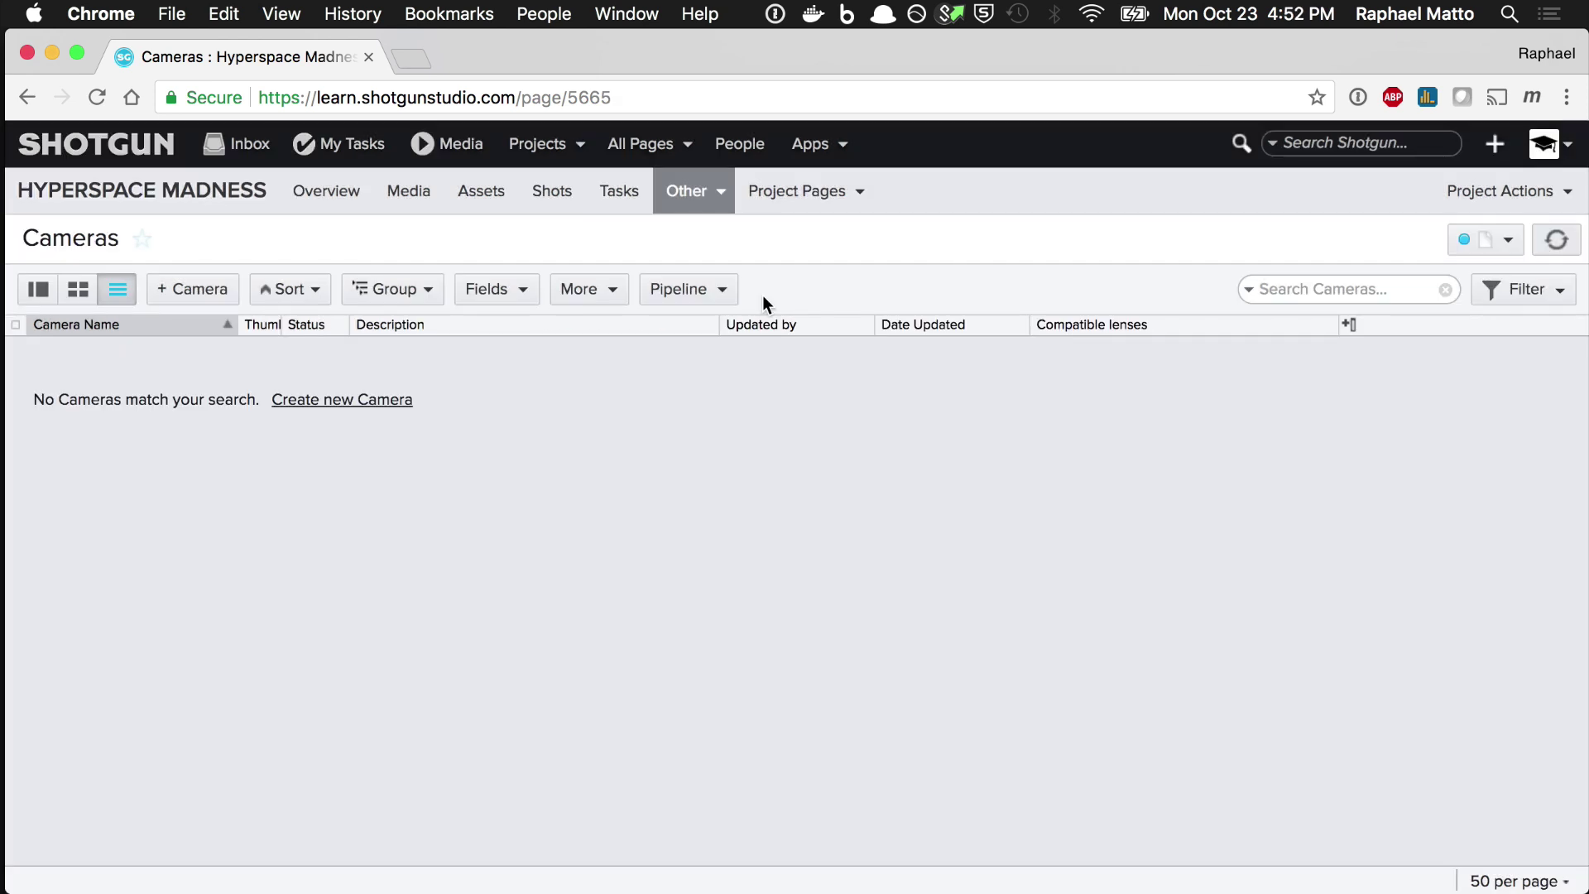
# Create a camera named Nikon D850 and link the 85mm f1.4D lens in its Compatible lenses field.
pyautogui.click(214, 293)
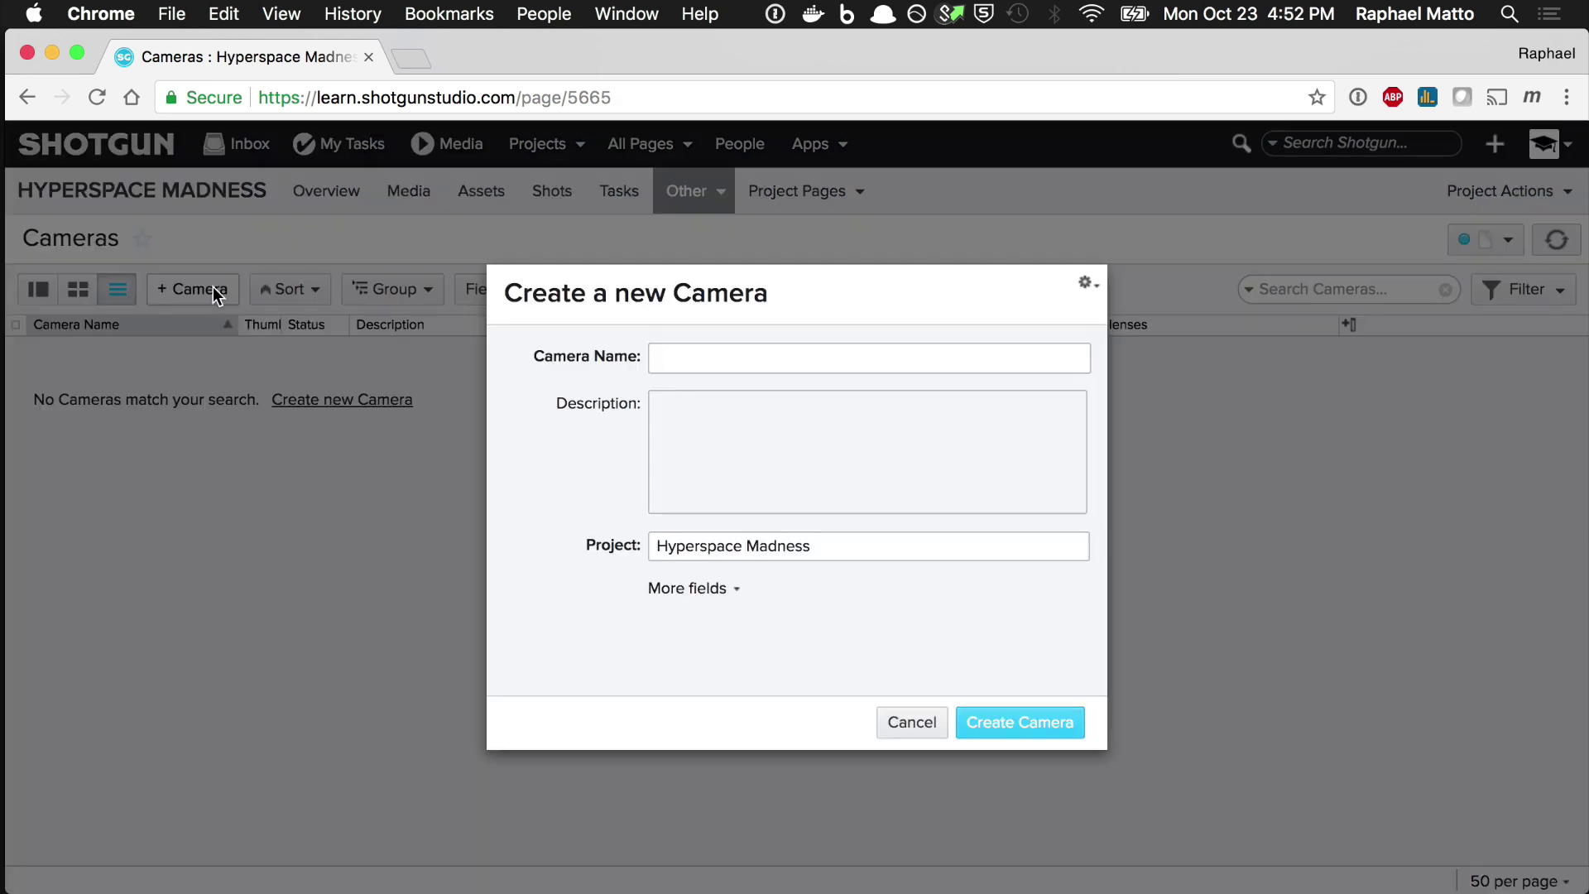
pyautogui.write('Nikon D850')
pyautogui.click(996, 723)
pyautogui.click(1323, 346)
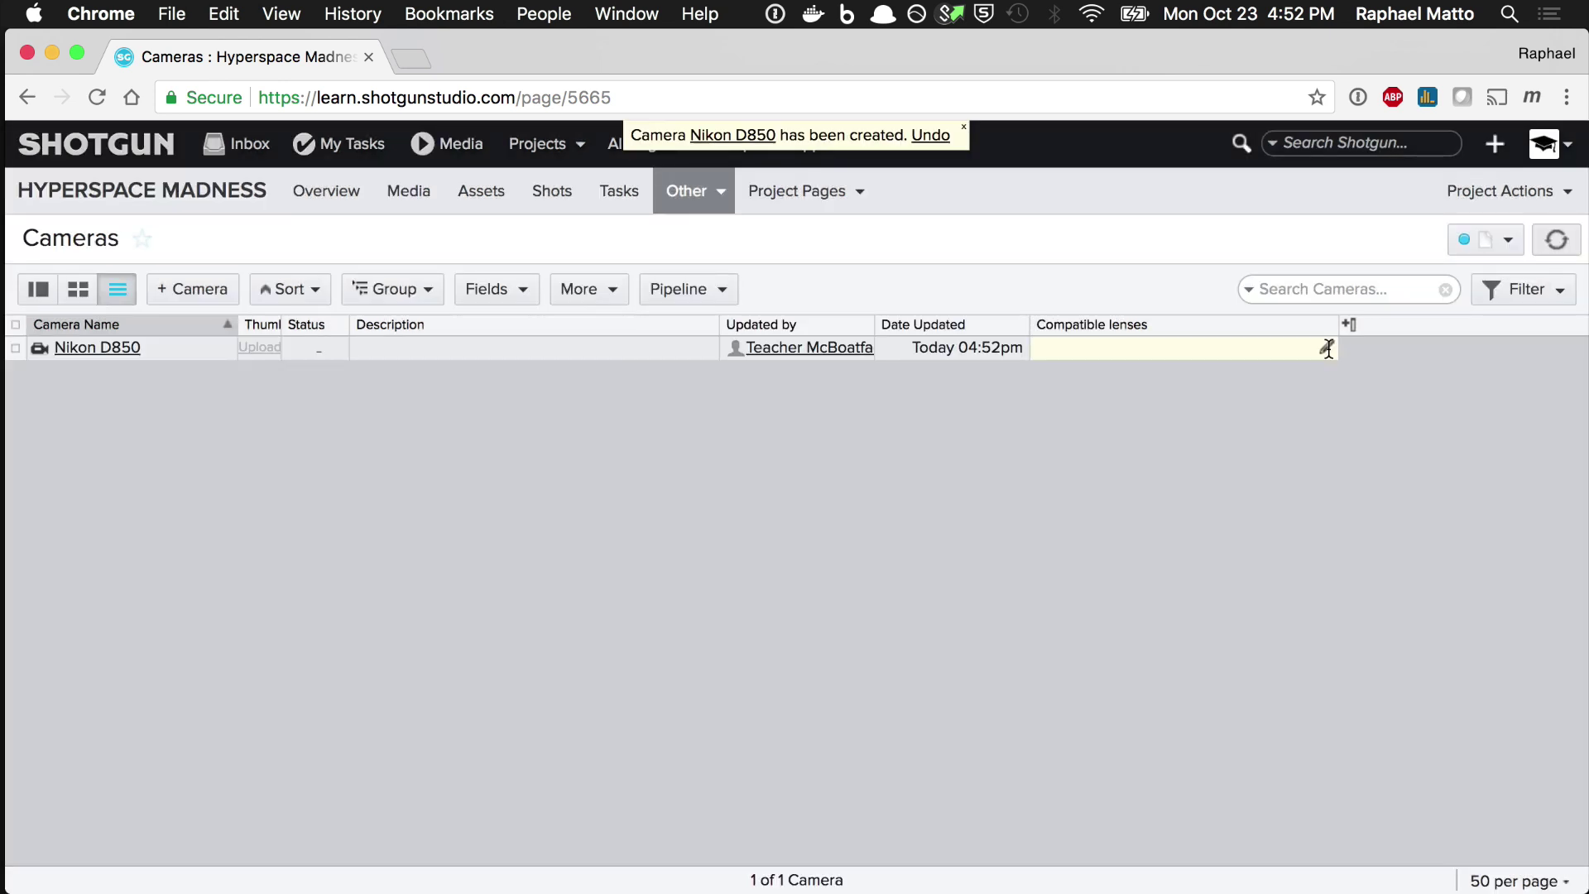
pyautogui.write('85')
pyautogui.click(1256, 390)
# Add a second compatible lens to the Nikon D850 by creating a new camera lens named 50mm f1.4D with a brand.
pyautogui.click(1325, 346)
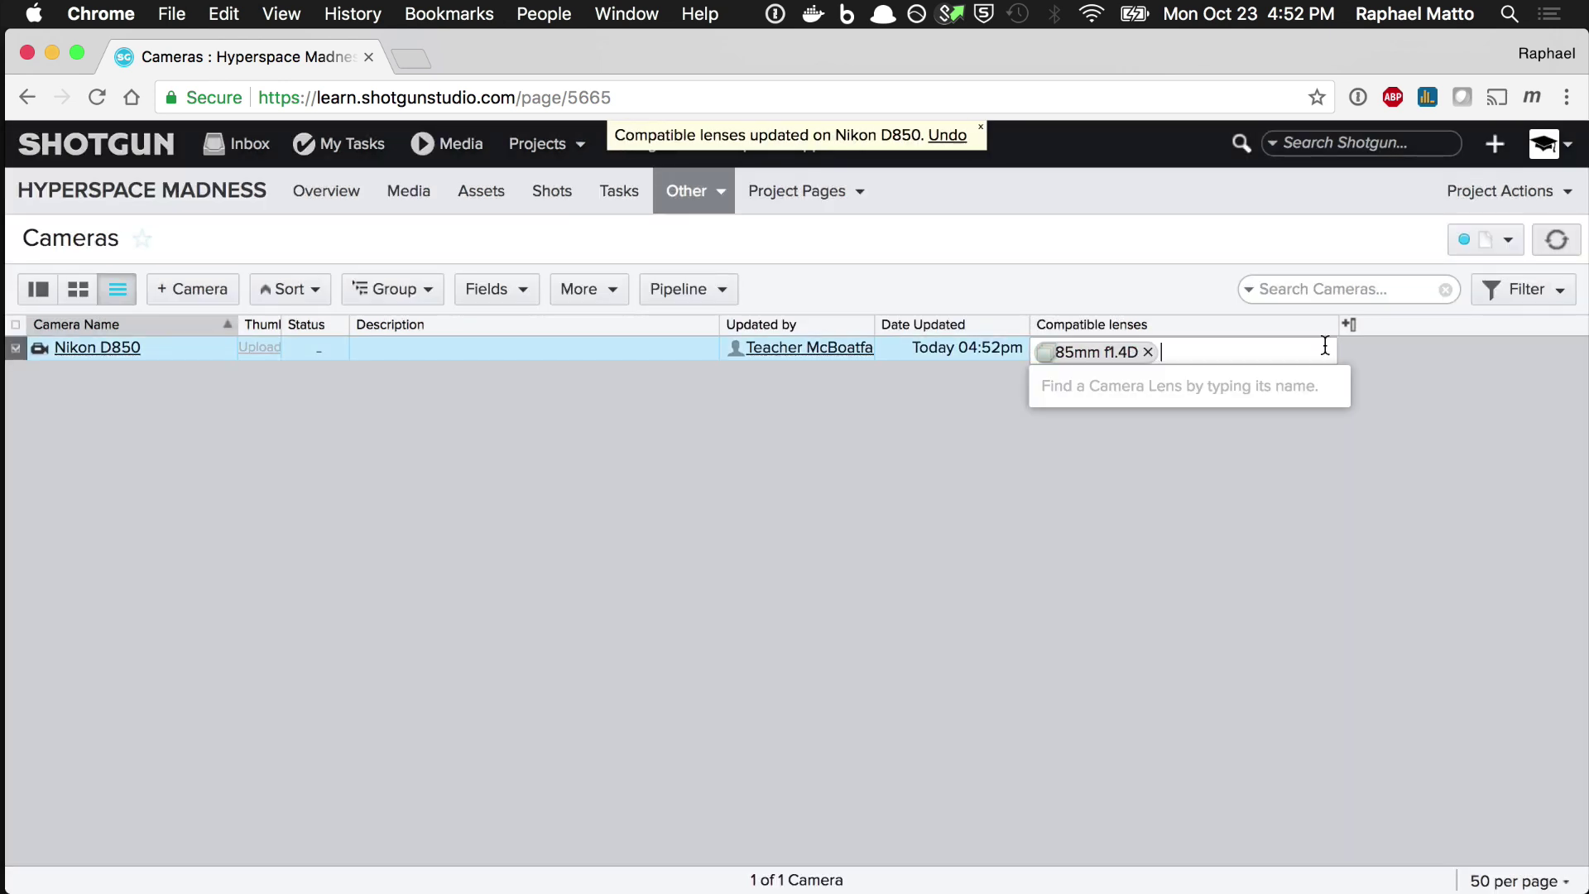
pyautogui.write('50mm')
pyautogui.write('f1.4D')
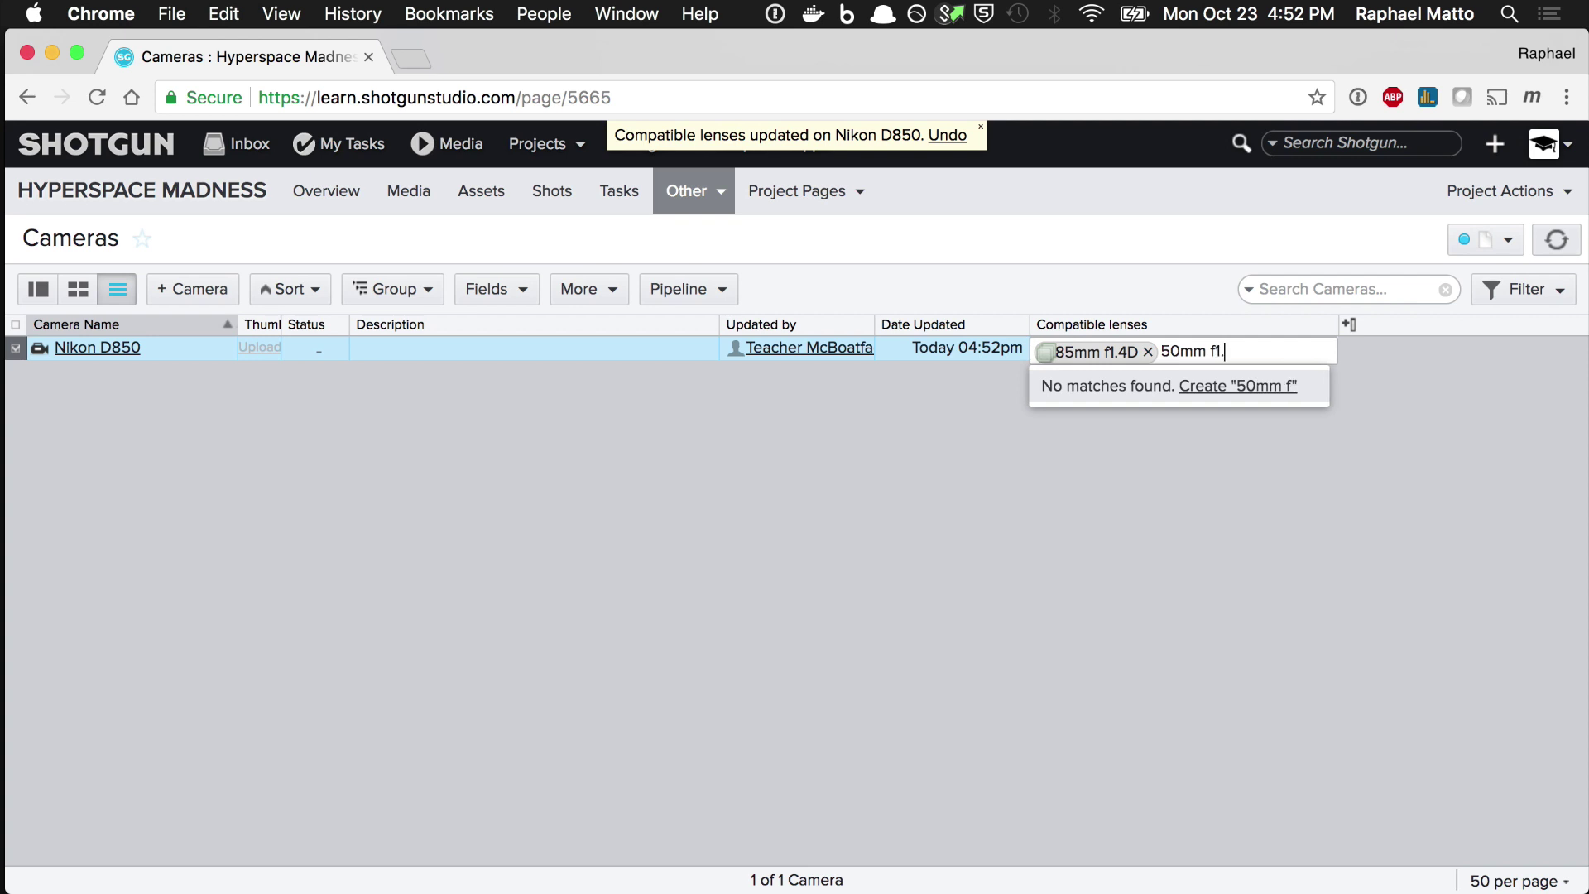
pyautogui.click(1295, 386)
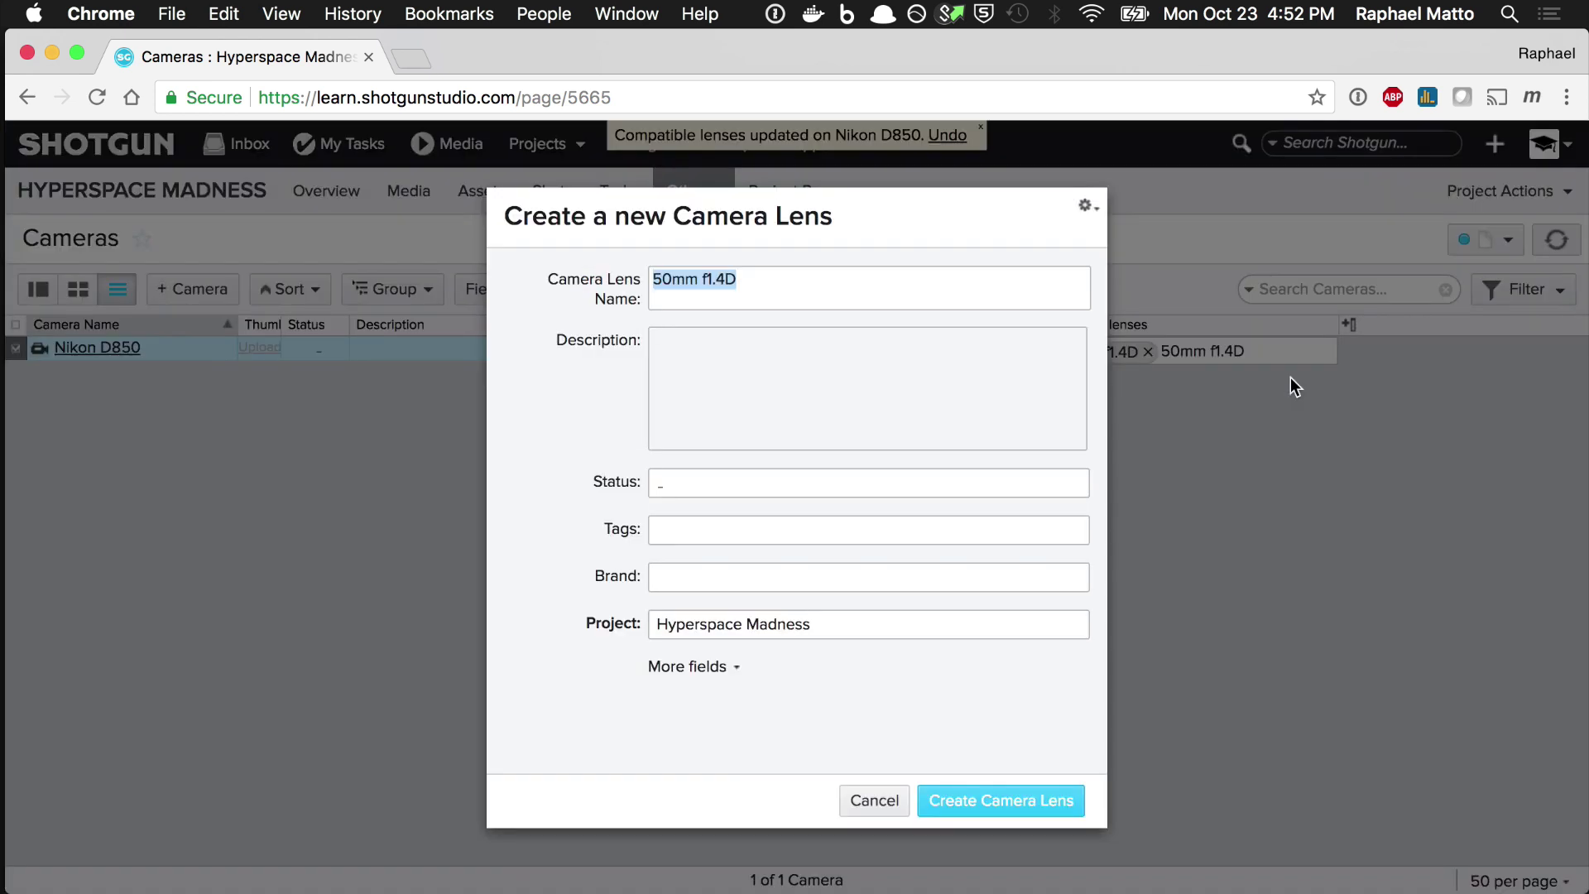
pyautogui.click(741, 577)
pyautogui.click(742, 610)
pyautogui.click(977, 802)
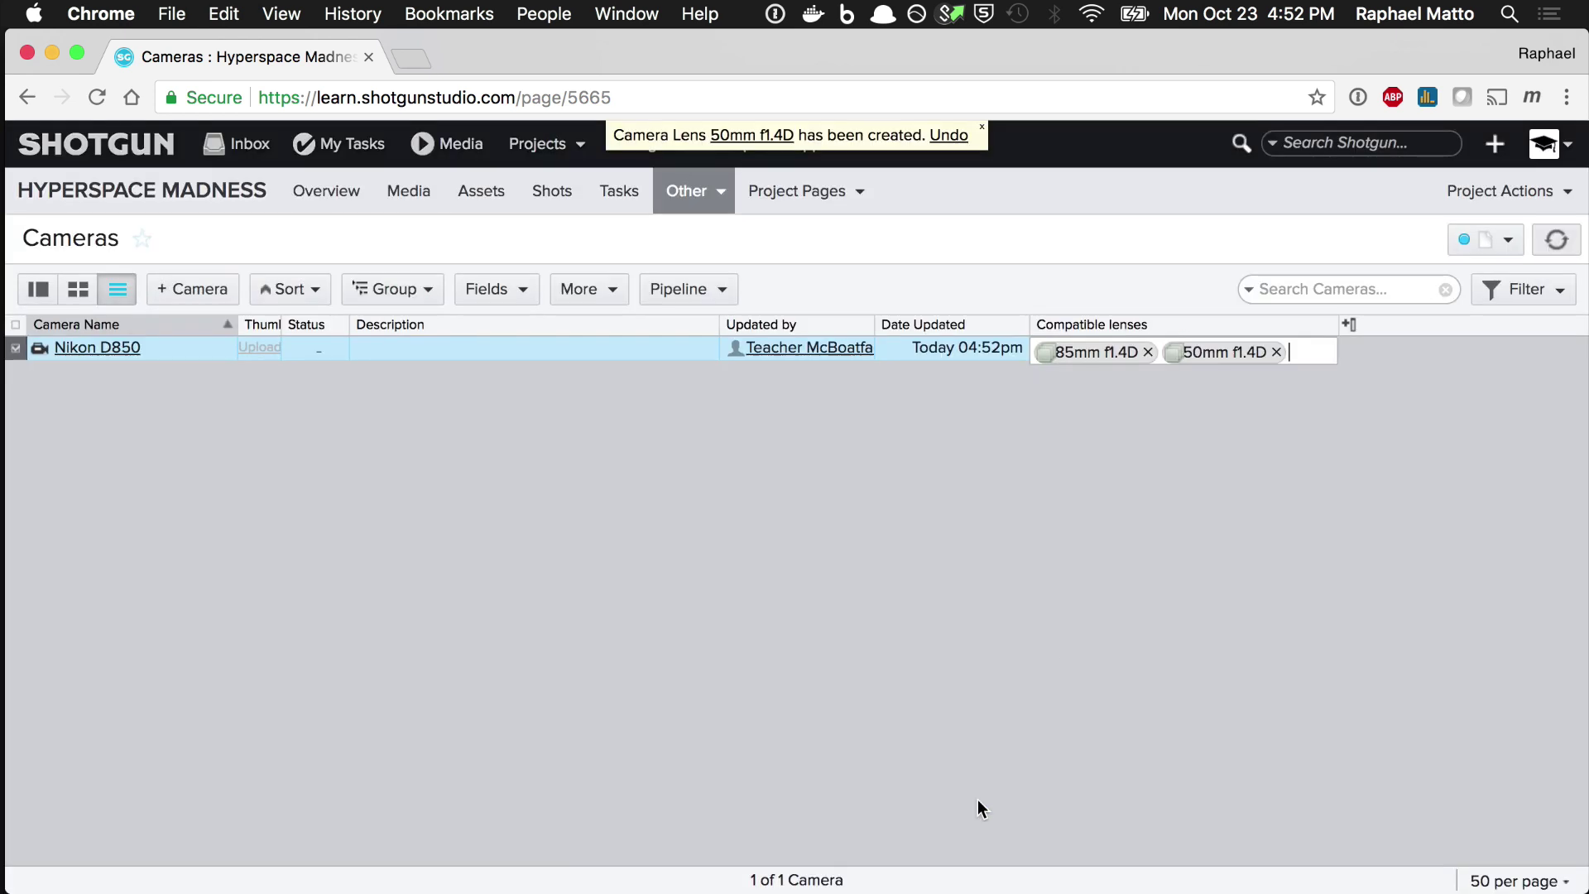
pyautogui.click(1082, 585)
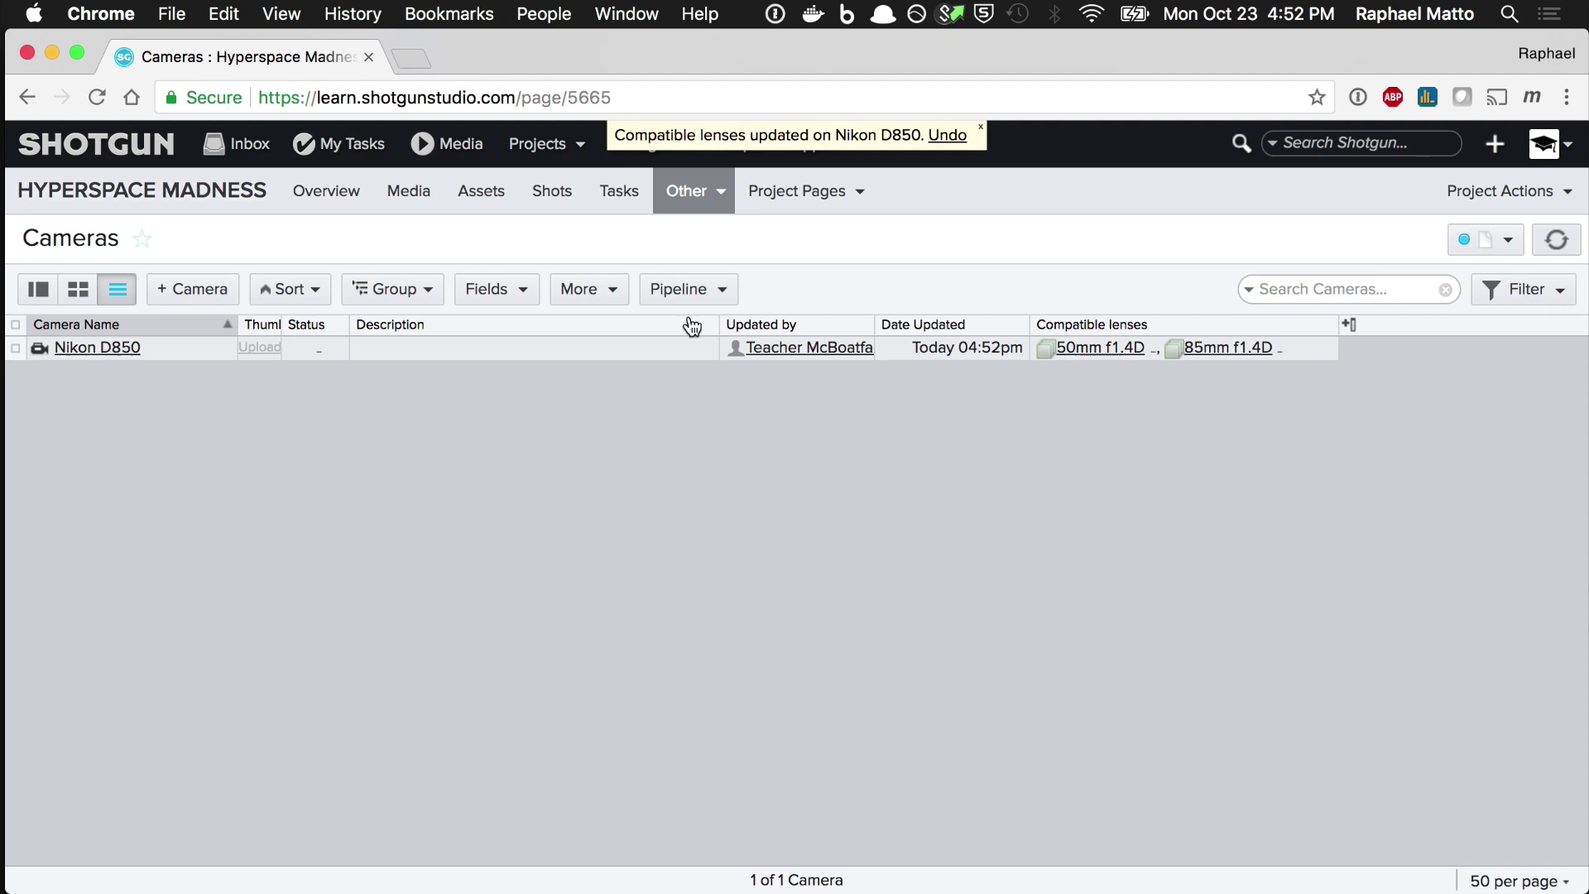
# On the Shots page, create an Entity field named "Camera Lens" restricted to Camera Lens and displayed in all active projects.
pyautogui.click(553, 195)
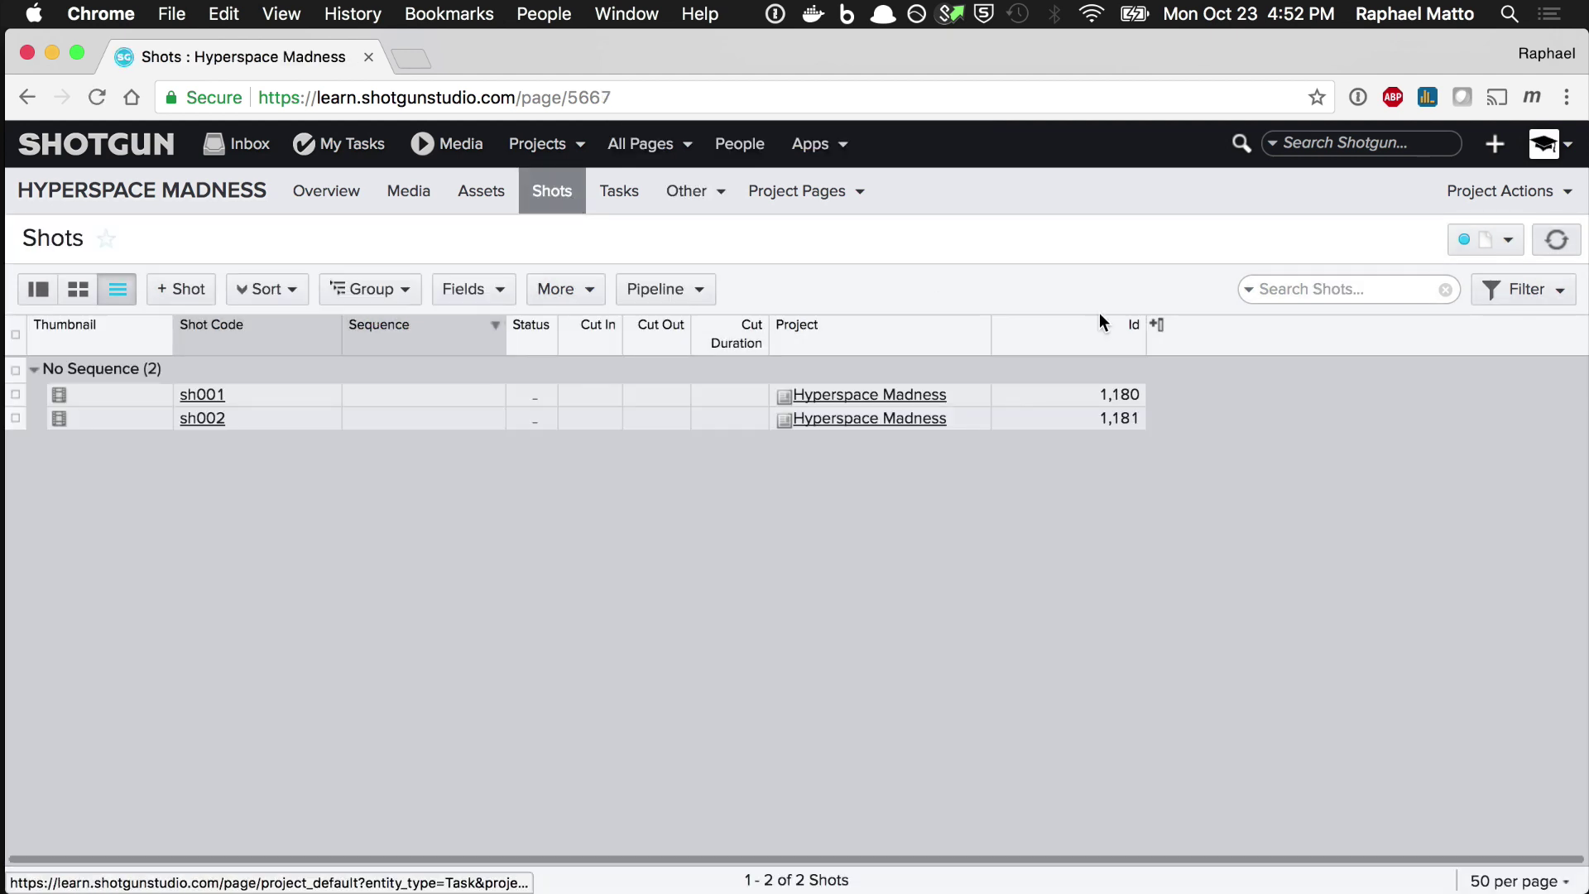
pyautogui.click(1156, 324)
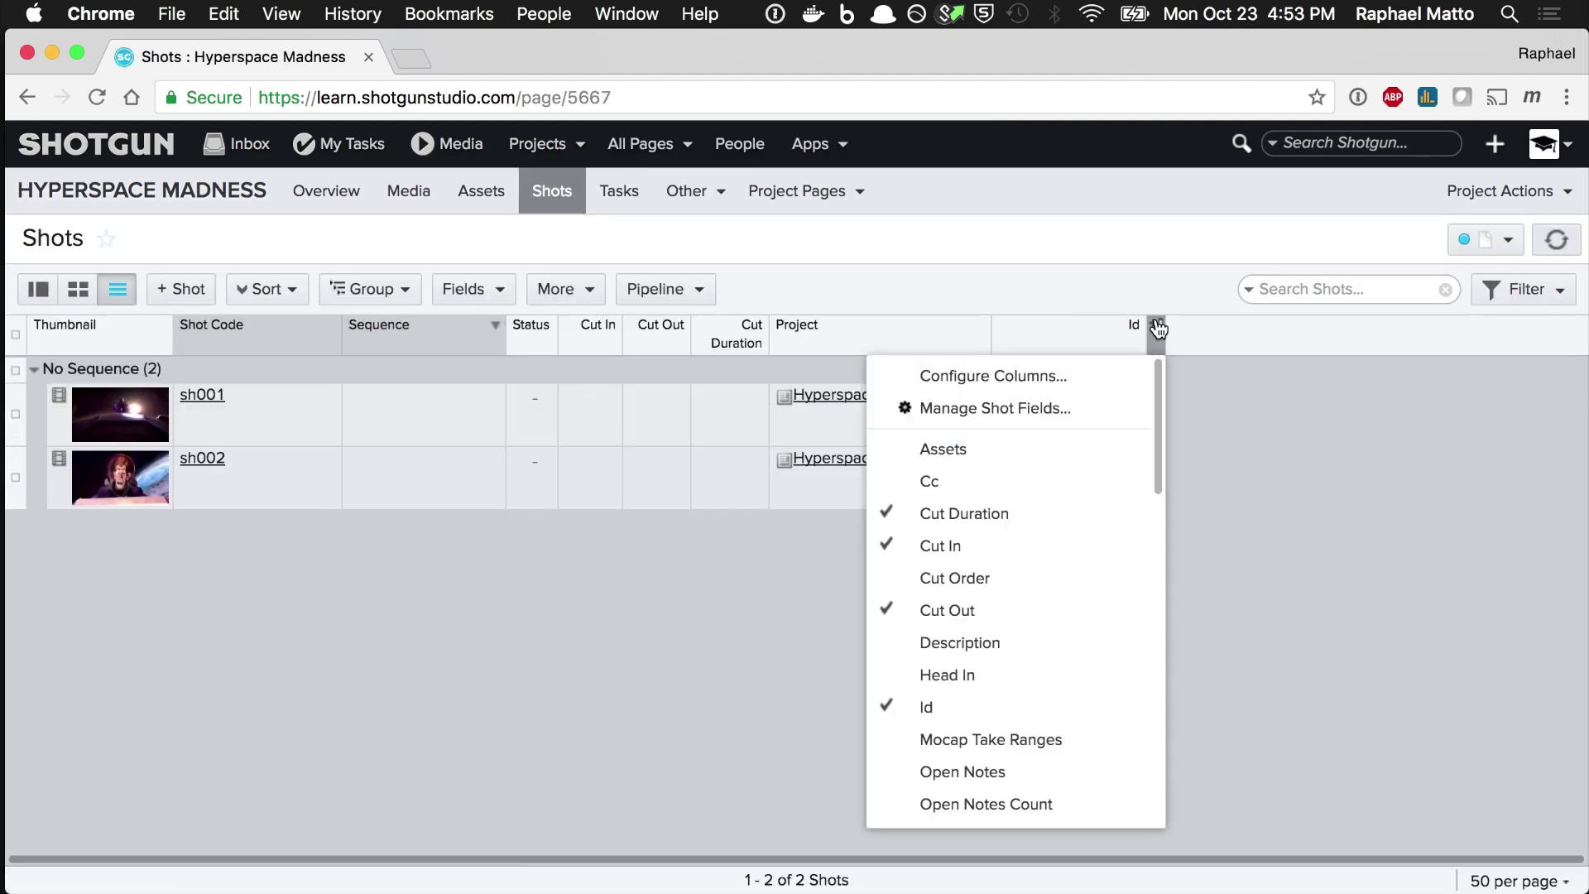
pyautogui.click(1071, 415)
pyautogui.click(444, 641)
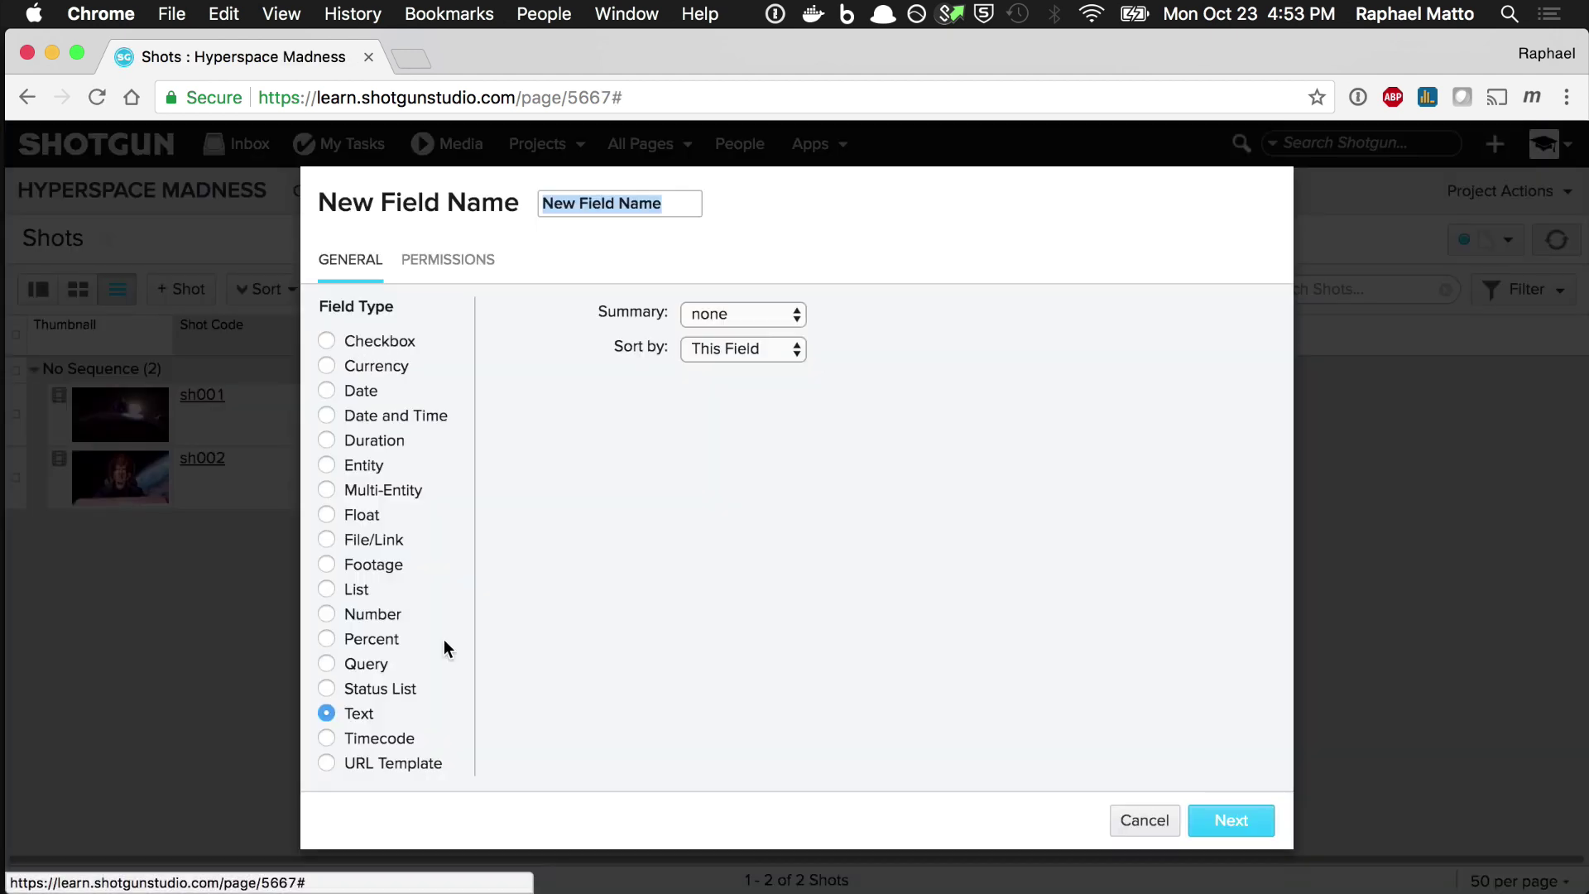
pyautogui.click(329, 464)
pyautogui.click(690, 212)
pyautogui.press('super+a')
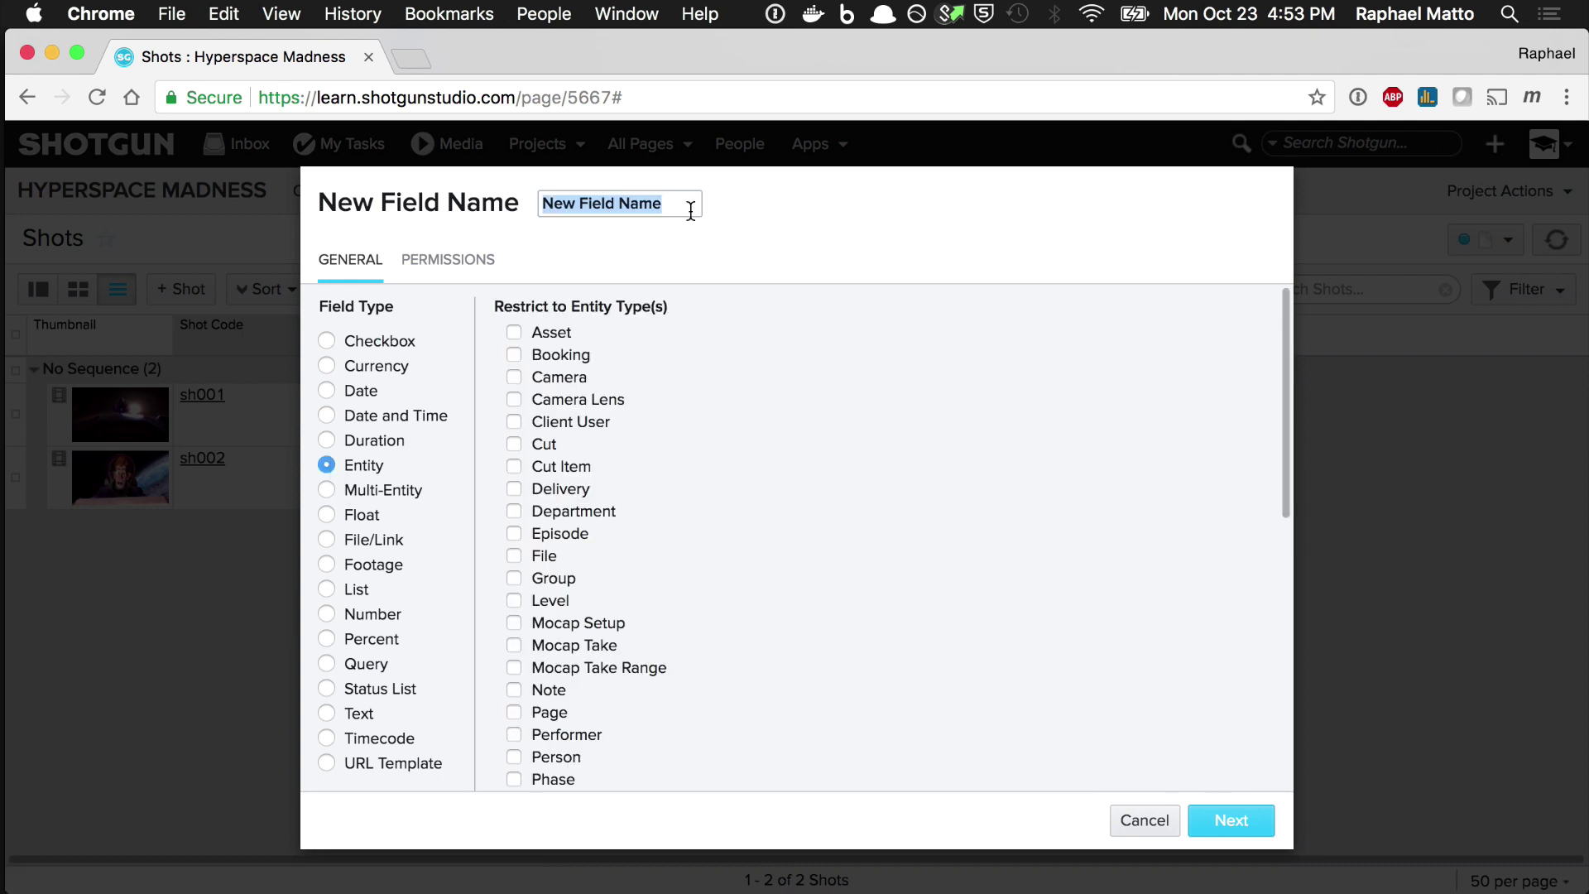
pyautogui.write('Camera Lens')
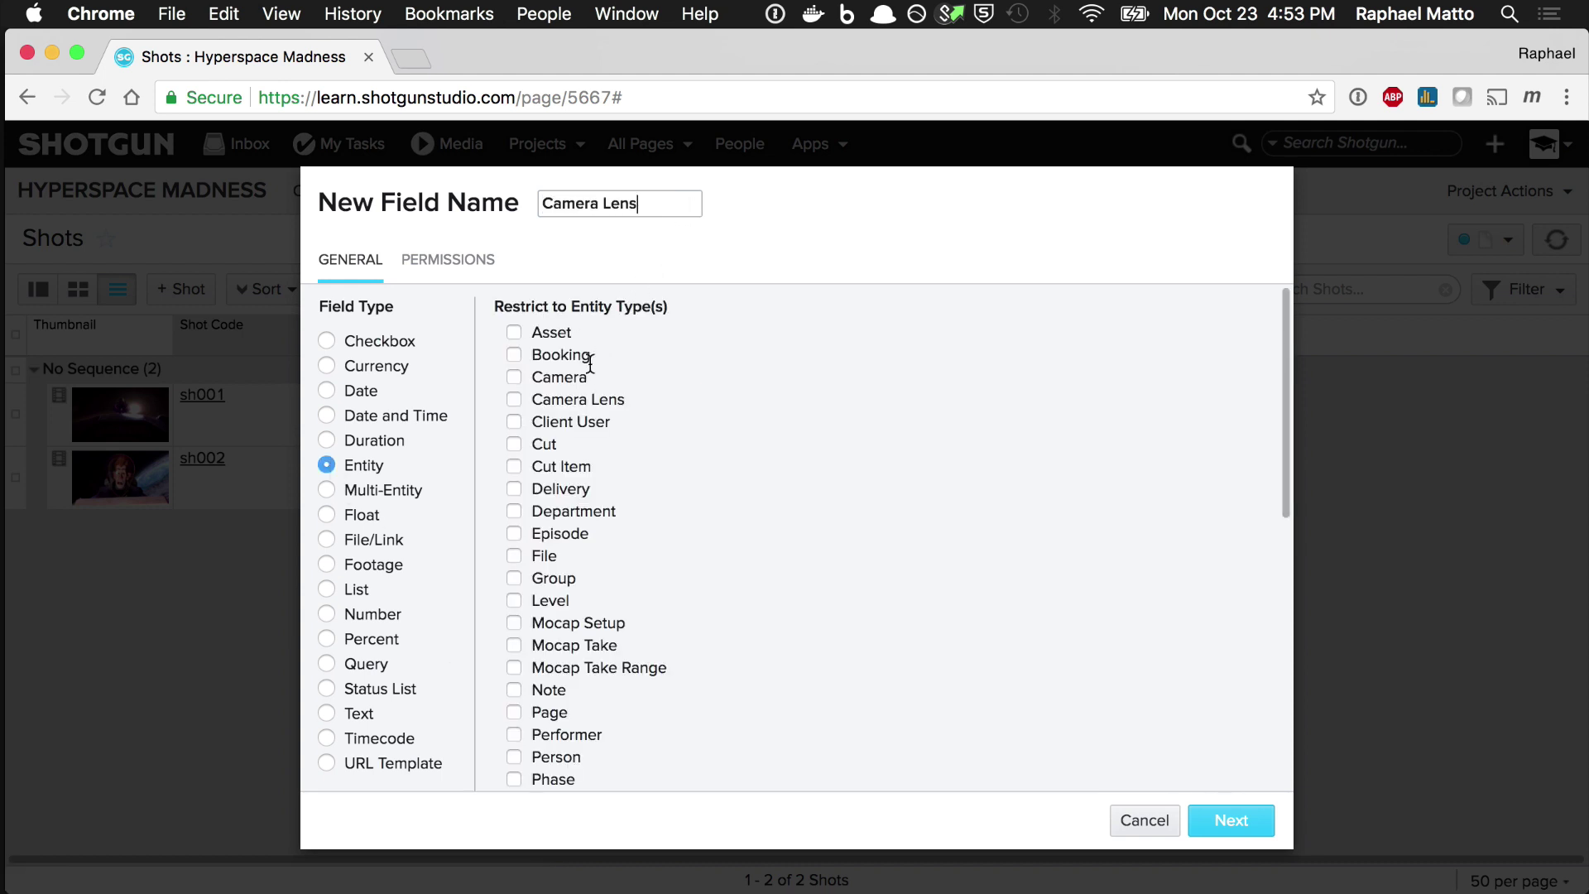
pyautogui.click(514, 400)
pyautogui.click(1215, 822)
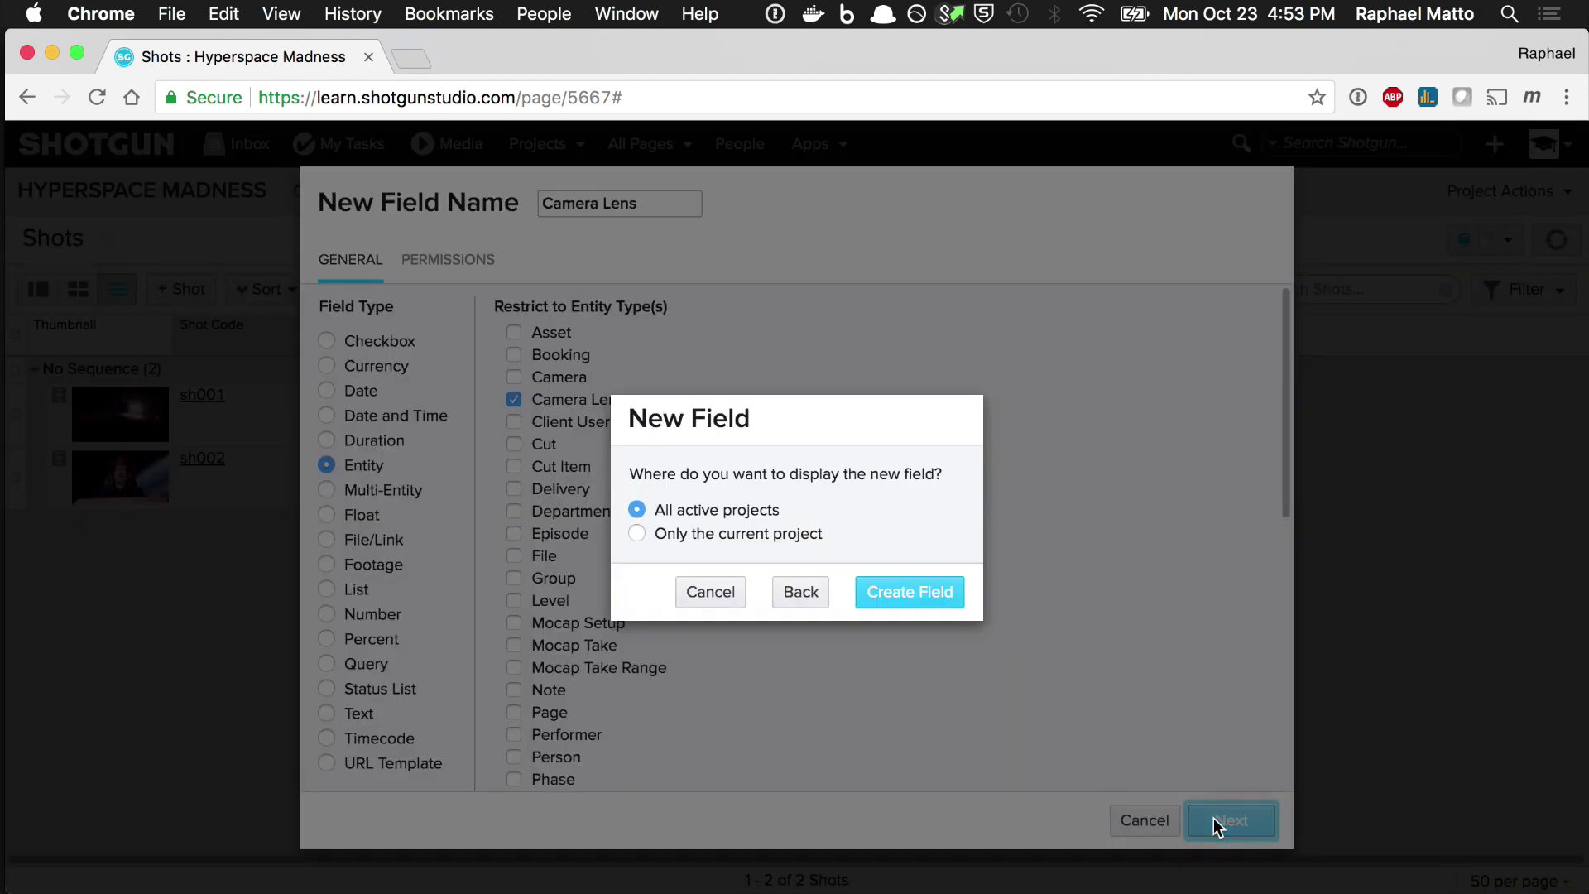
pyautogui.click(944, 592)
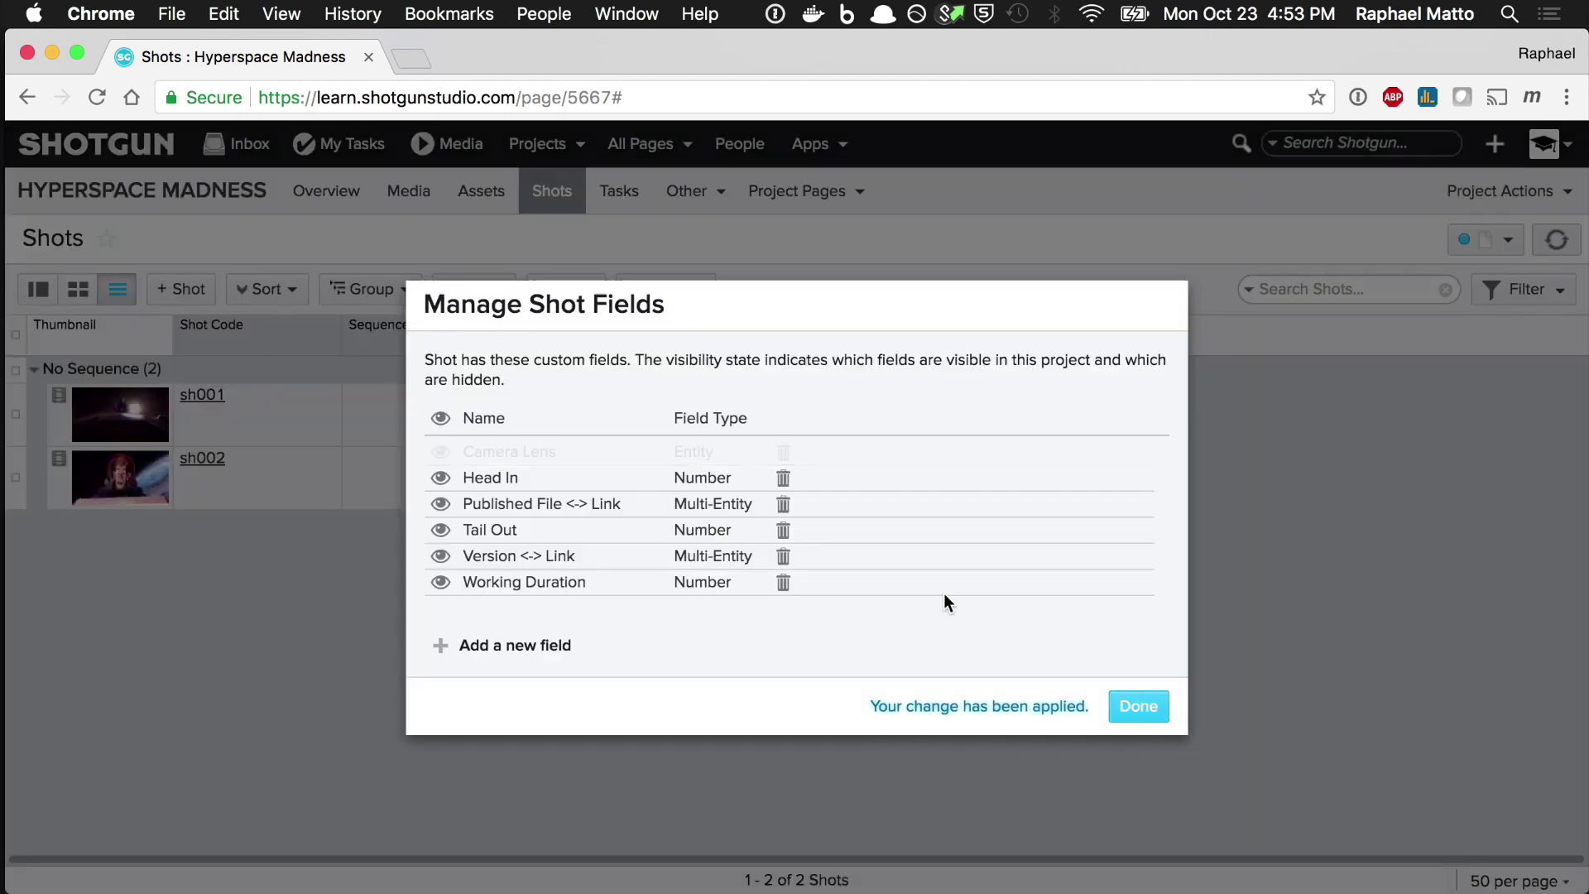
pyautogui.click(1138, 706)
# Set the Camera Lens of shot sh001 to 85mm f1.4D and of shot sh002 to 50mm f1.4D.
pyautogui.click(1287, 398)
pyautogui.write('85')
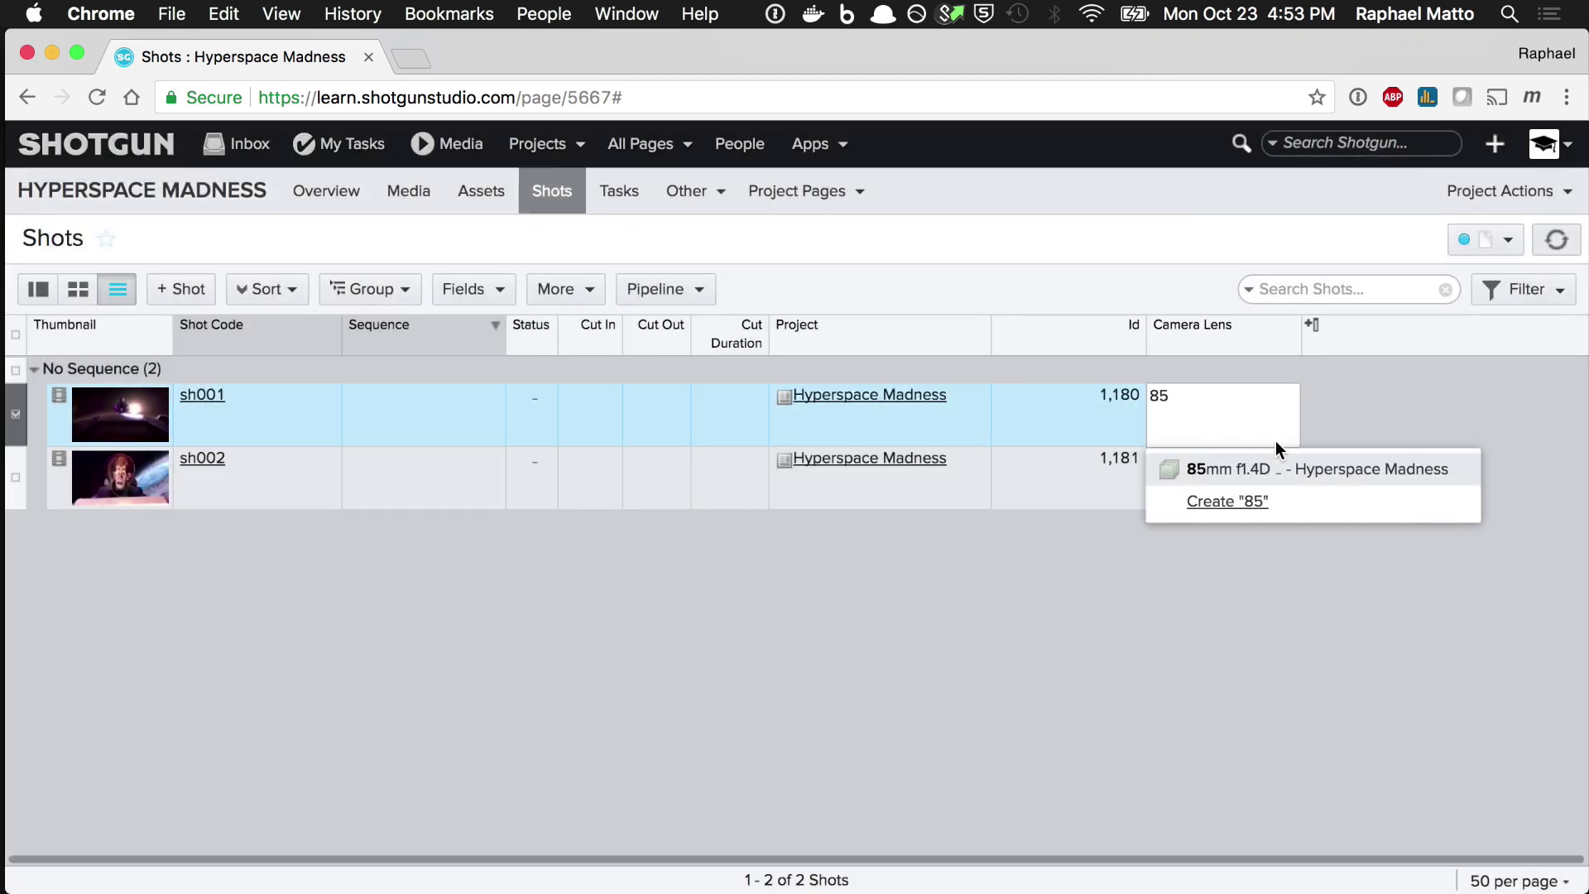
pyautogui.click(1263, 465)
pyautogui.click(1284, 461)
pyautogui.write('50')
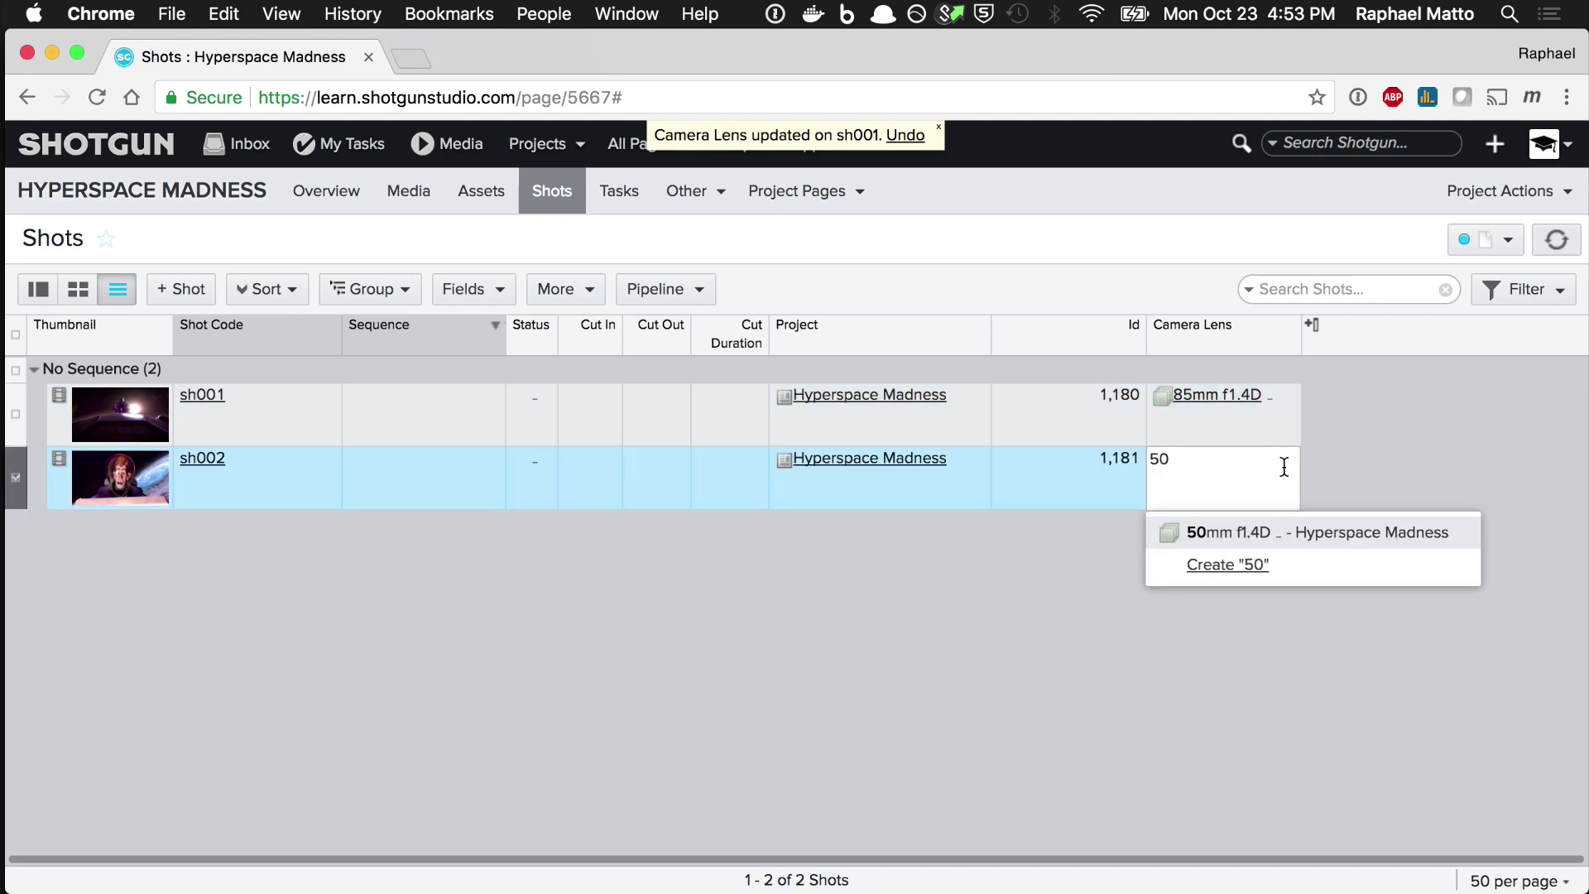
pyautogui.click(1289, 529)
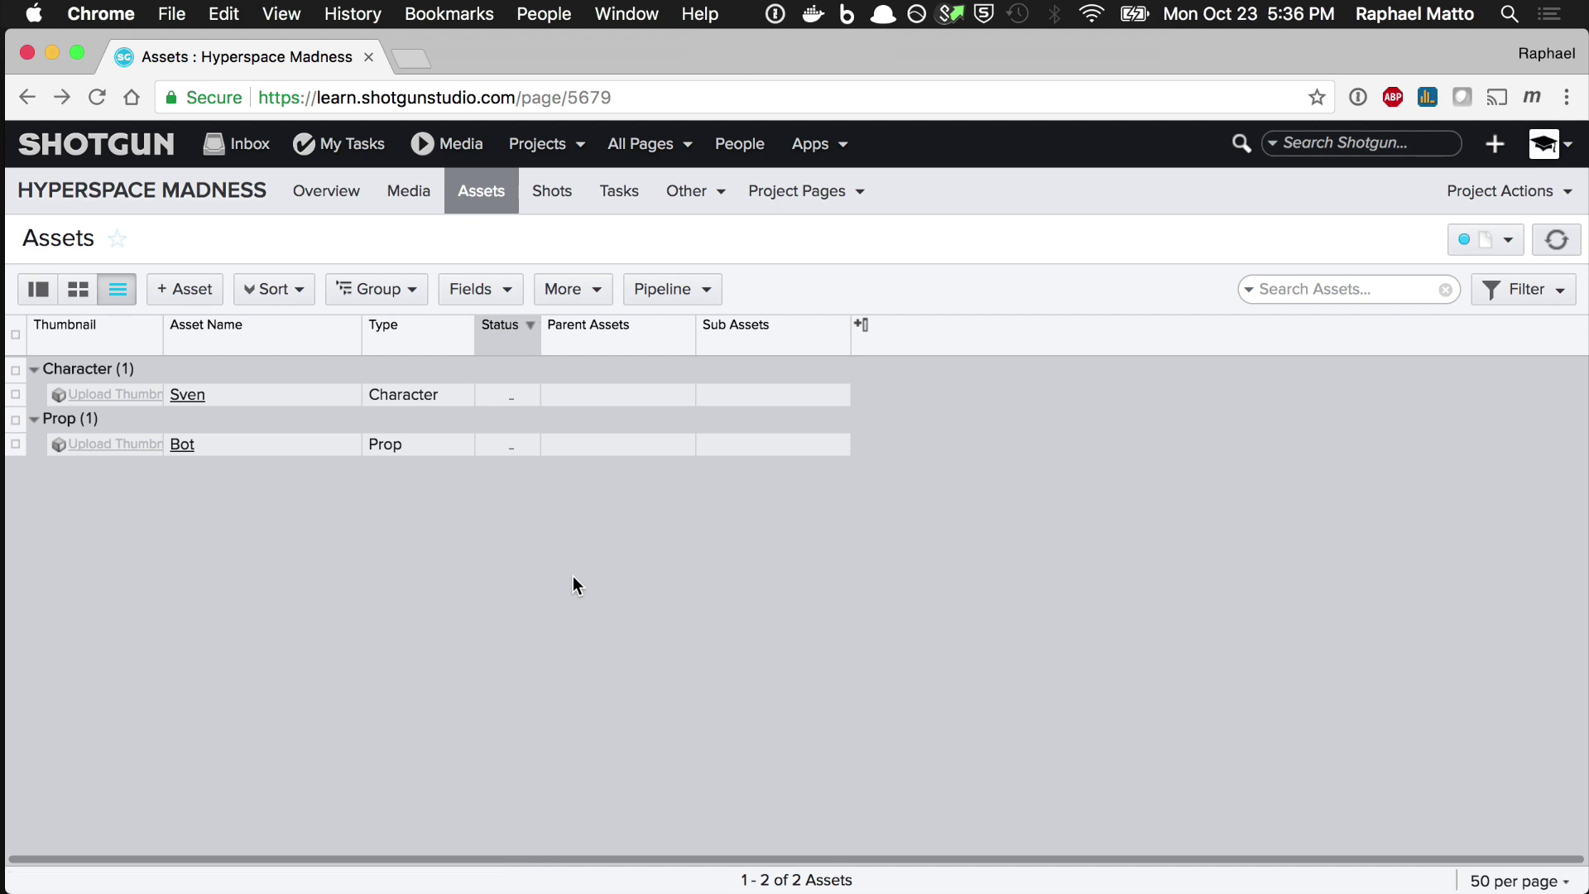
# Open the asset Sven and change its model task's start date to 09/29/17 on the Gantt chart.
pyautogui.click(196, 398)
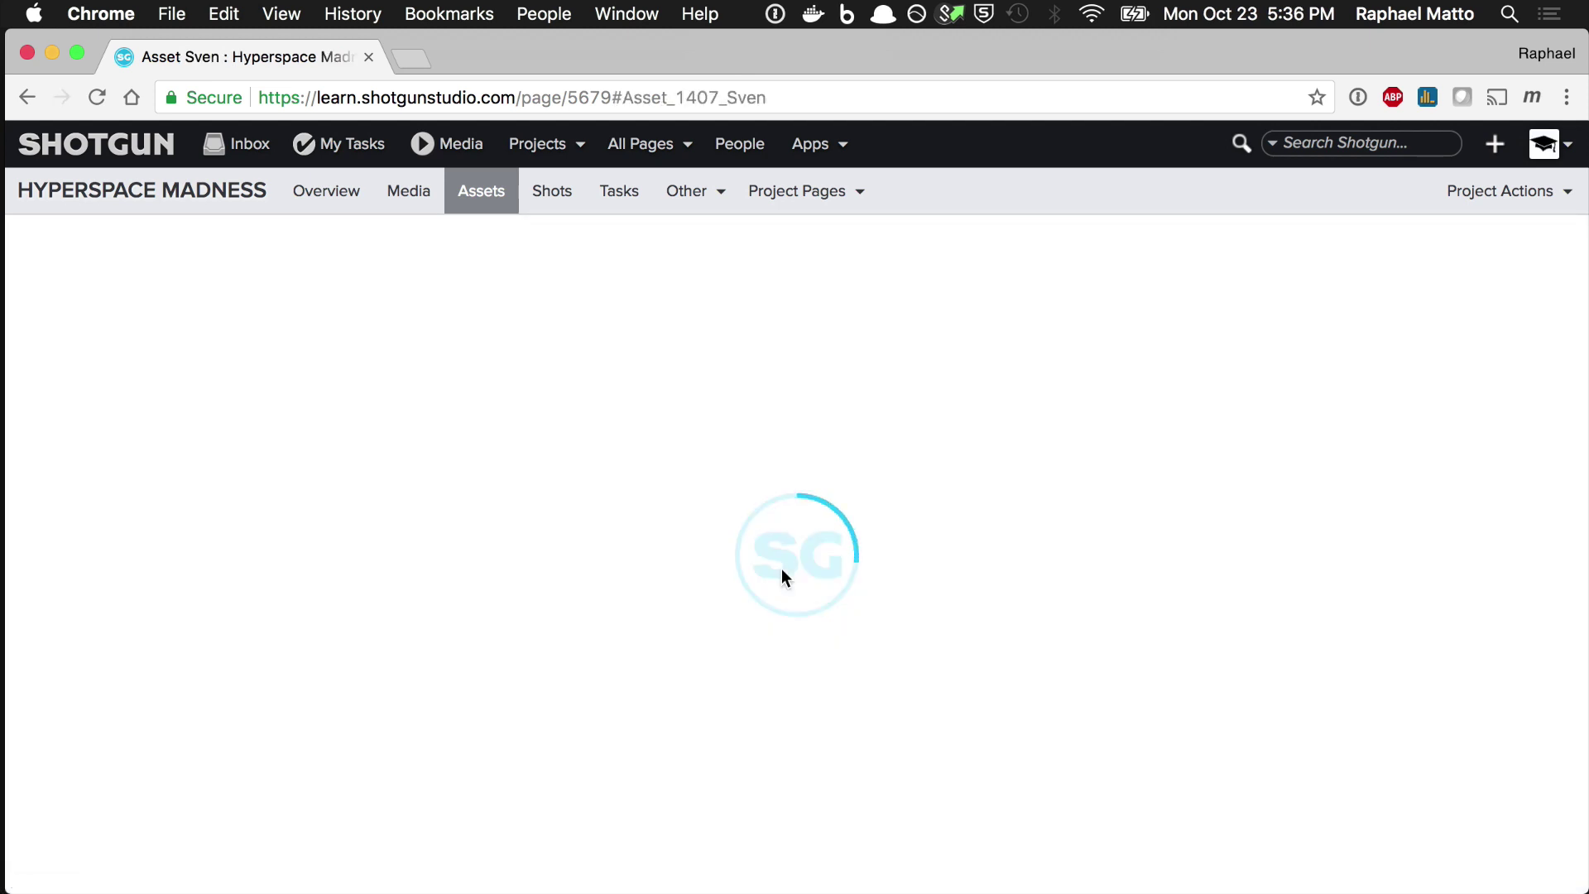
pyautogui.moveTo(1352, 683)
pyautogui.moveTo(1353, 678)
pyautogui.mouseDown()
pyautogui.moveTo(1401, 672)
pyautogui.moveTo(1328, 679)
pyautogui.moveTo(1367, 679)
pyautogui.mouseUp()
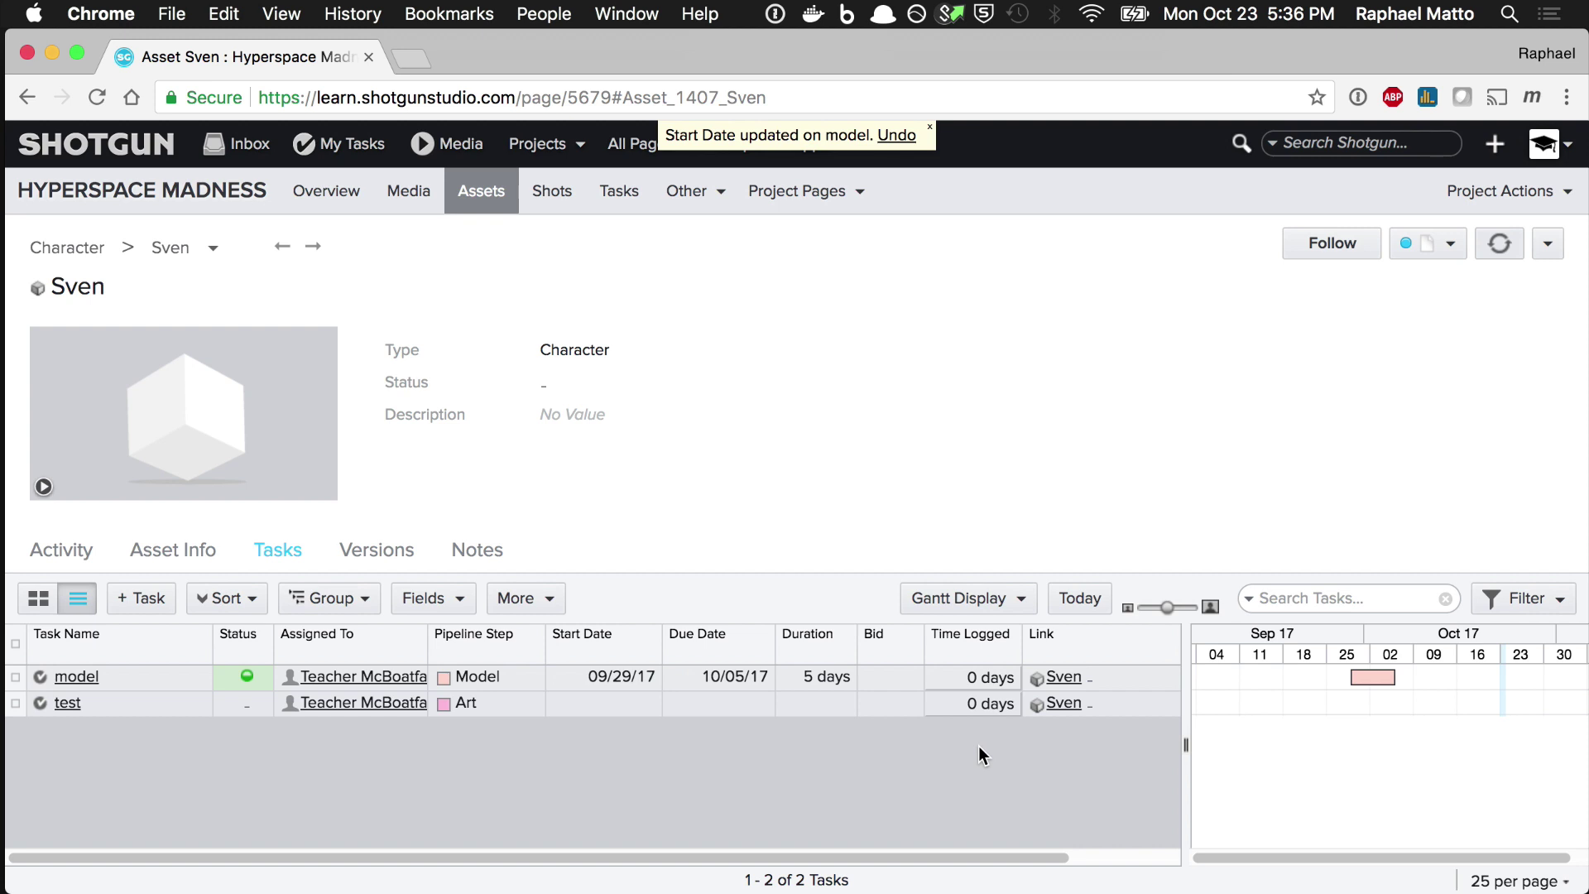
# Open the media of the Demo: Animation with Cuts project, play the HSM_SATL cut and view version HSM_SATL_0015_TD.
pyautogui.click(553, 147)
pyautogui.moveTo(692, 297)
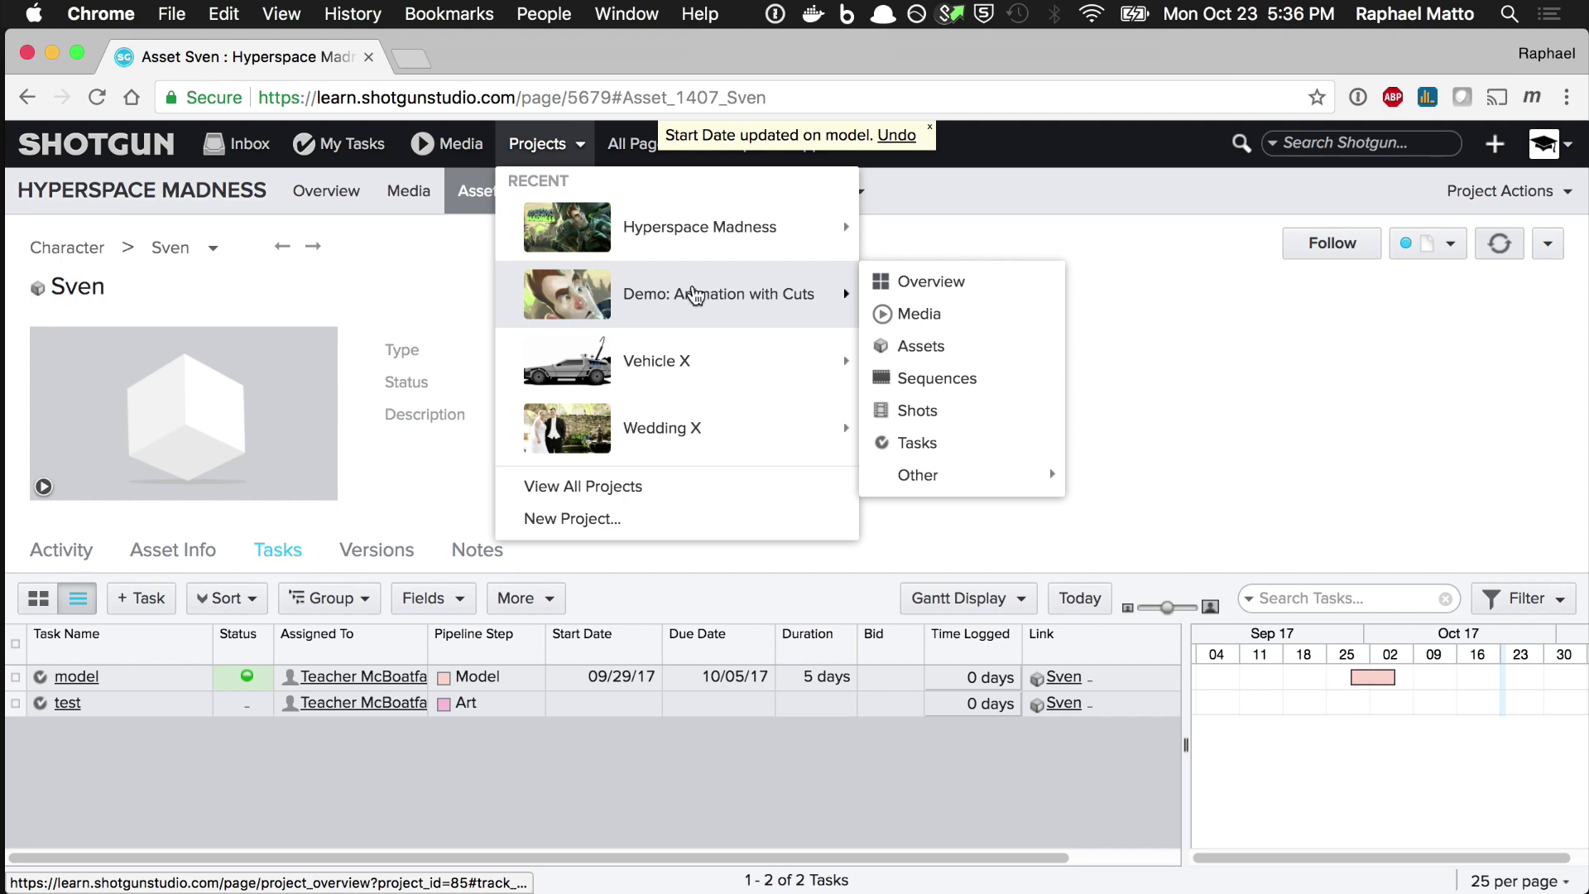
pyautogui.click(903, 322)
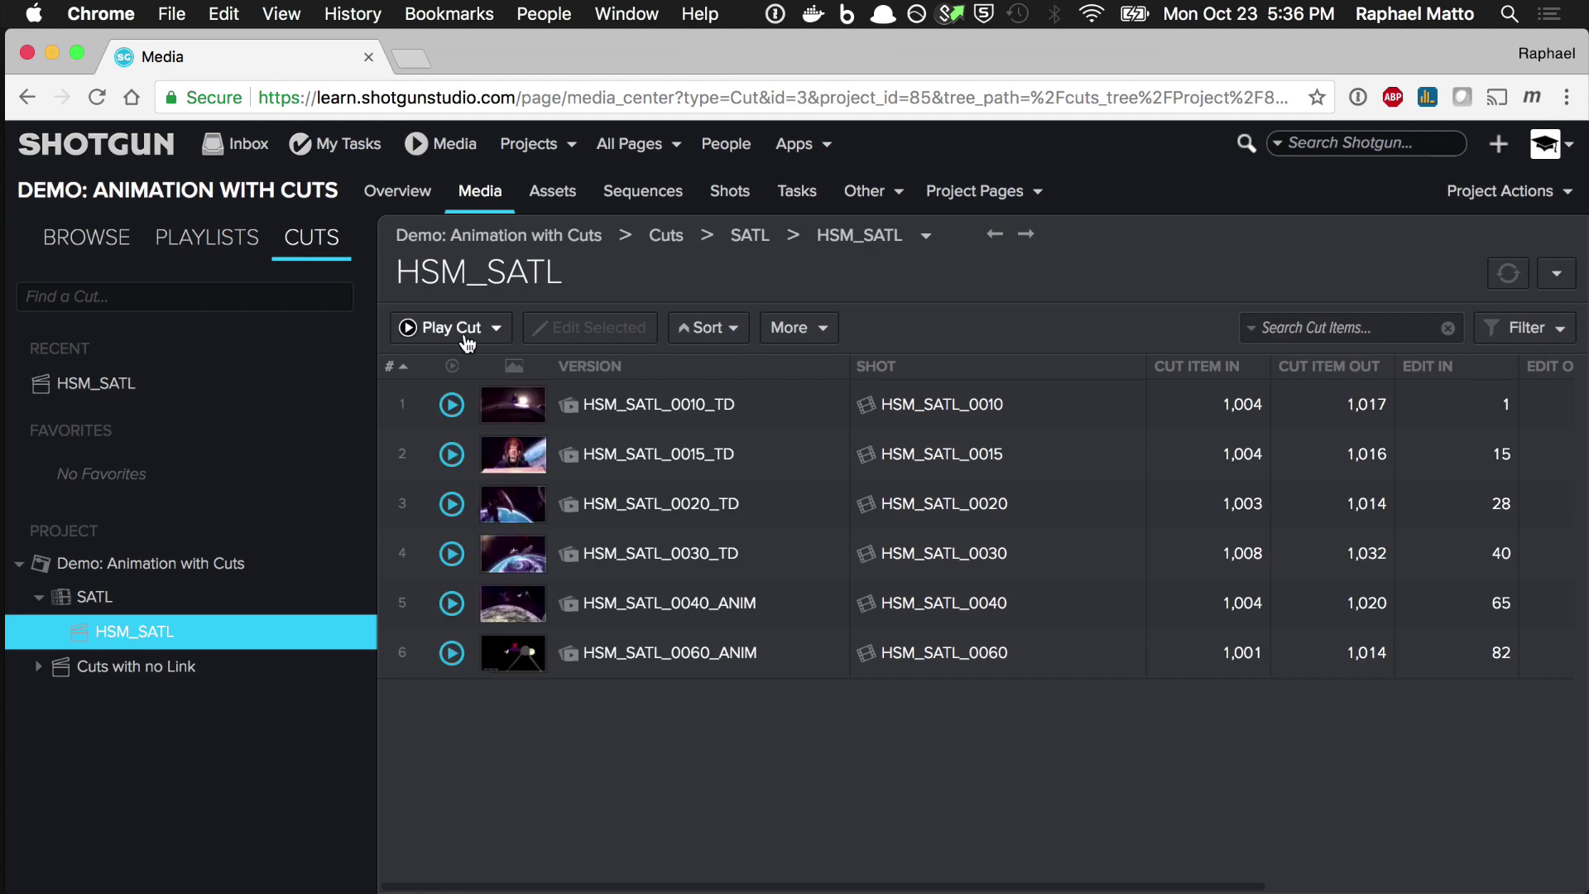
pyautogui.click(464, 333)
pyautogui.click(484, 367)
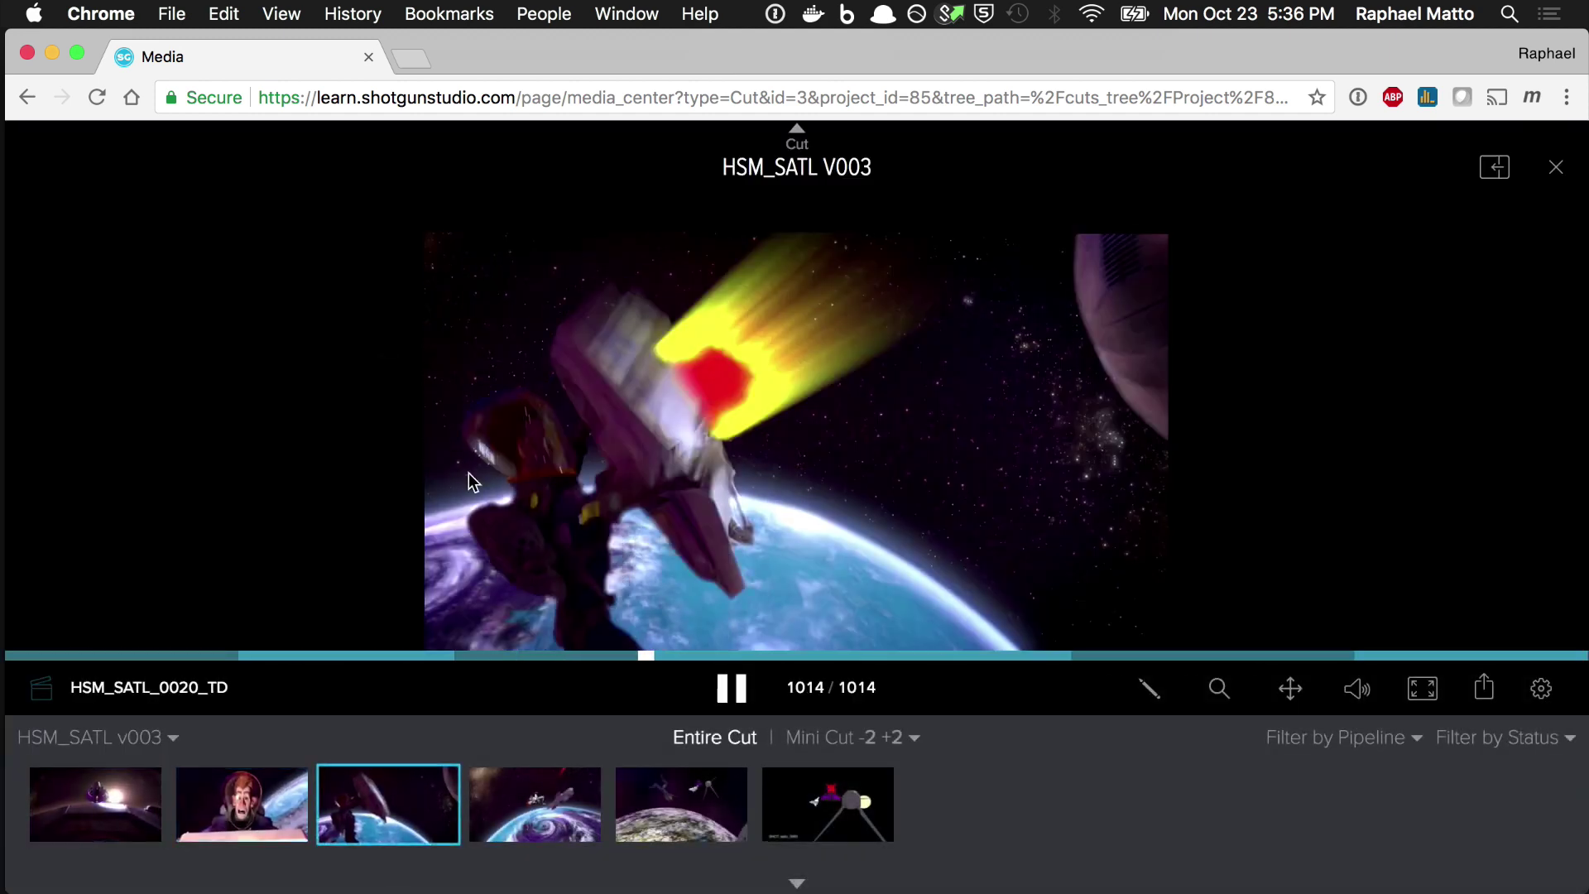
pyautogui.click(273, 794)
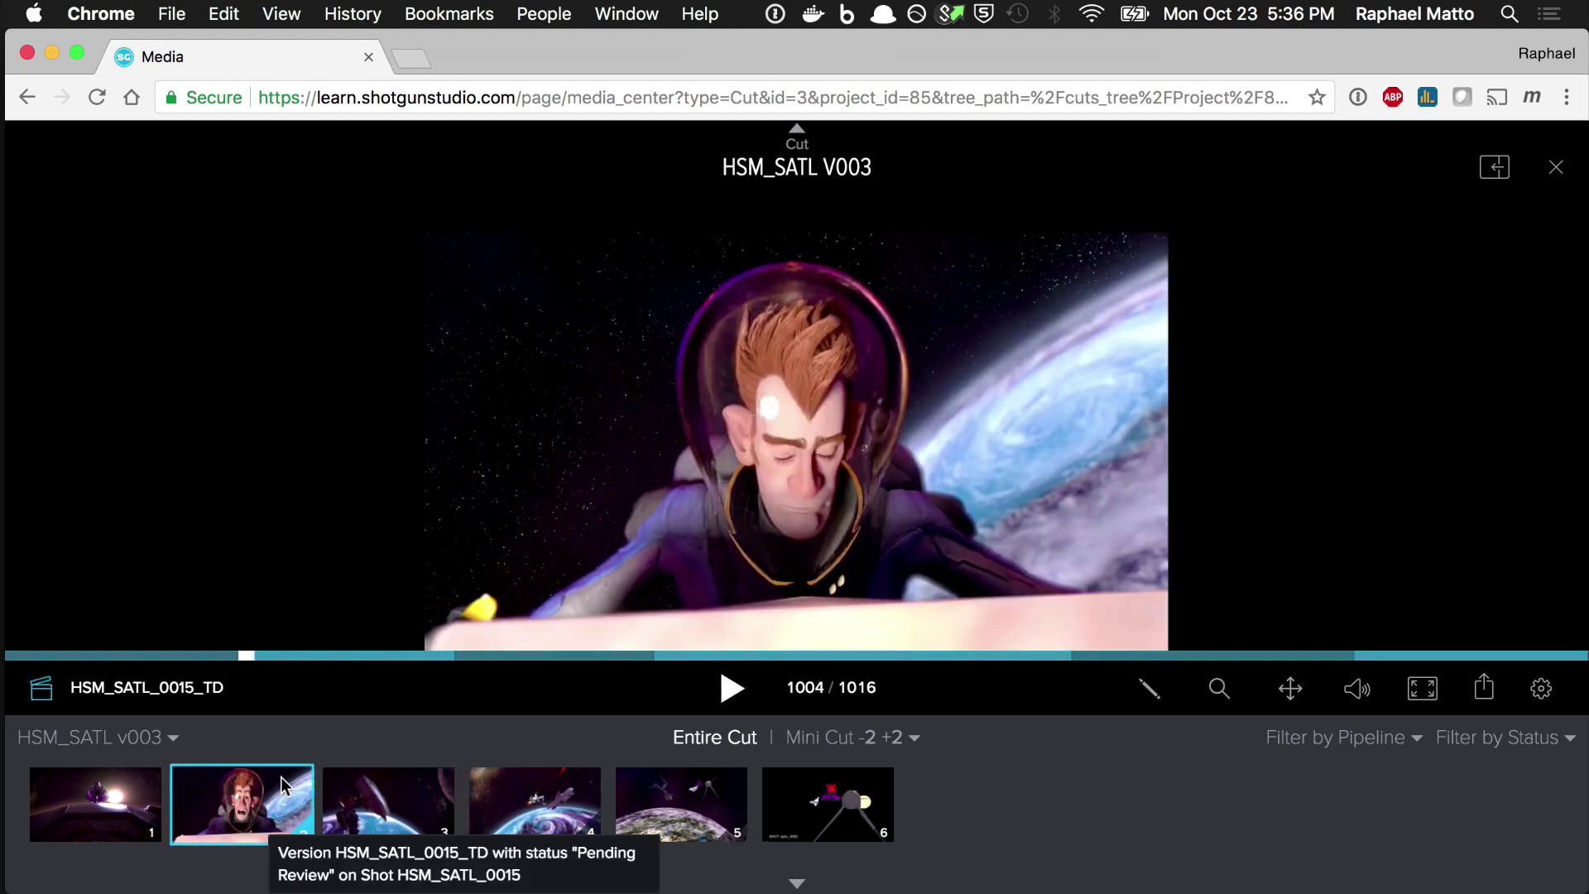
pyautogui.click(287, 784)
pyautogui.click(431, 617)
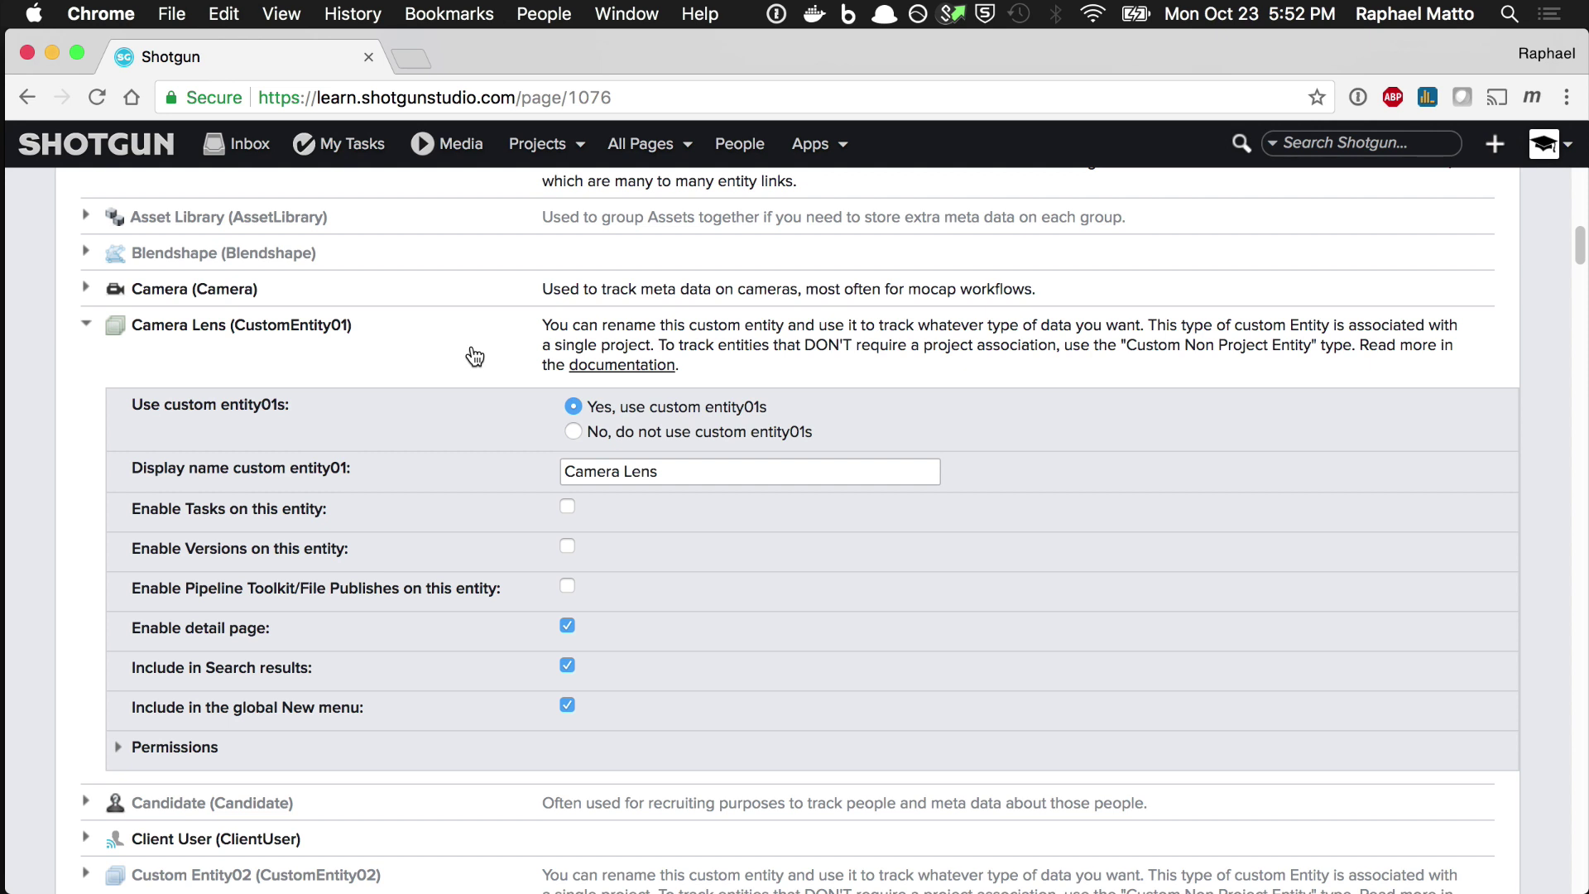
# Expand the Camera Lens entity's permissions and review who can see, create, retire and edit fields on it.
pyautogui.click(169, 747)
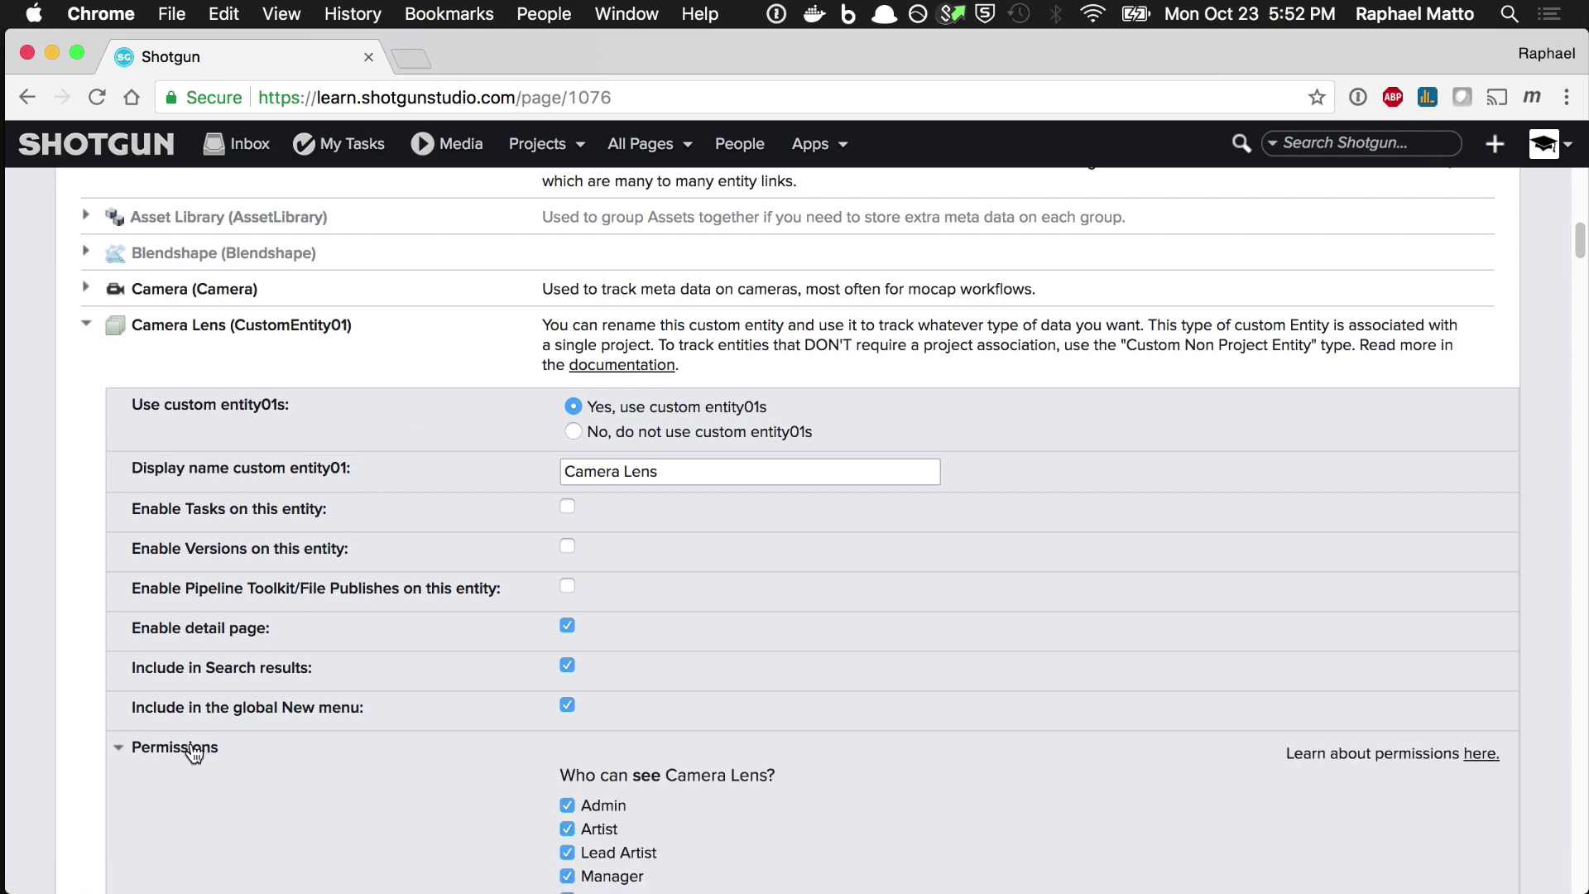
pyautogui.scroll(-1, 384, 681)
pyautogui.scroll(-10, 384, 674)
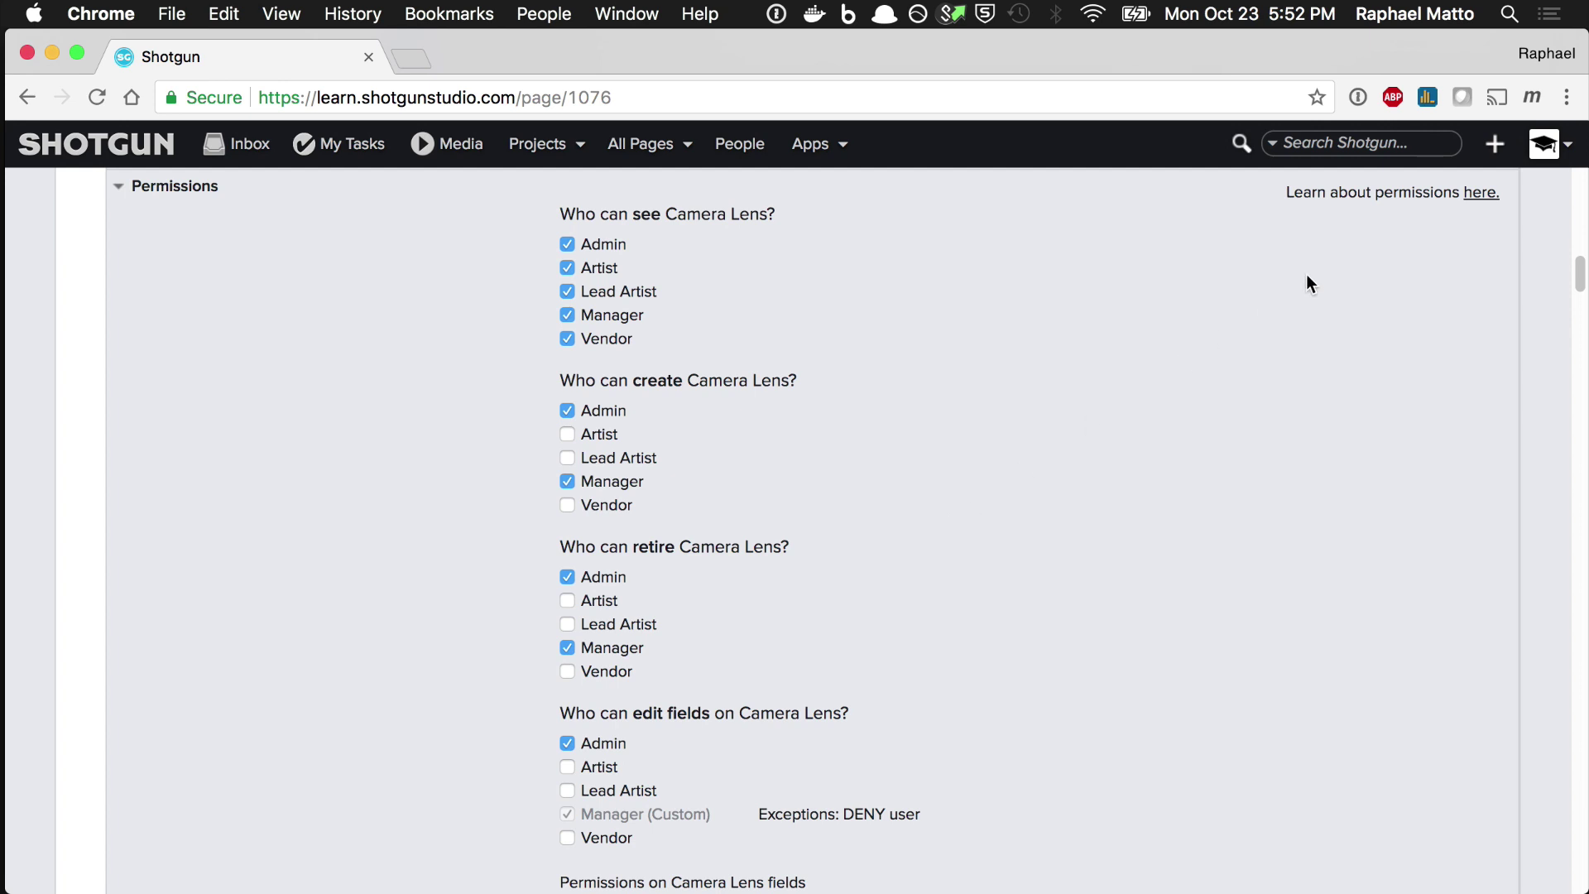
# Open the Permissions admin page, expand the Admin role's Field Permissions and look through the entity list.
pyautogui.click(1541, 147)
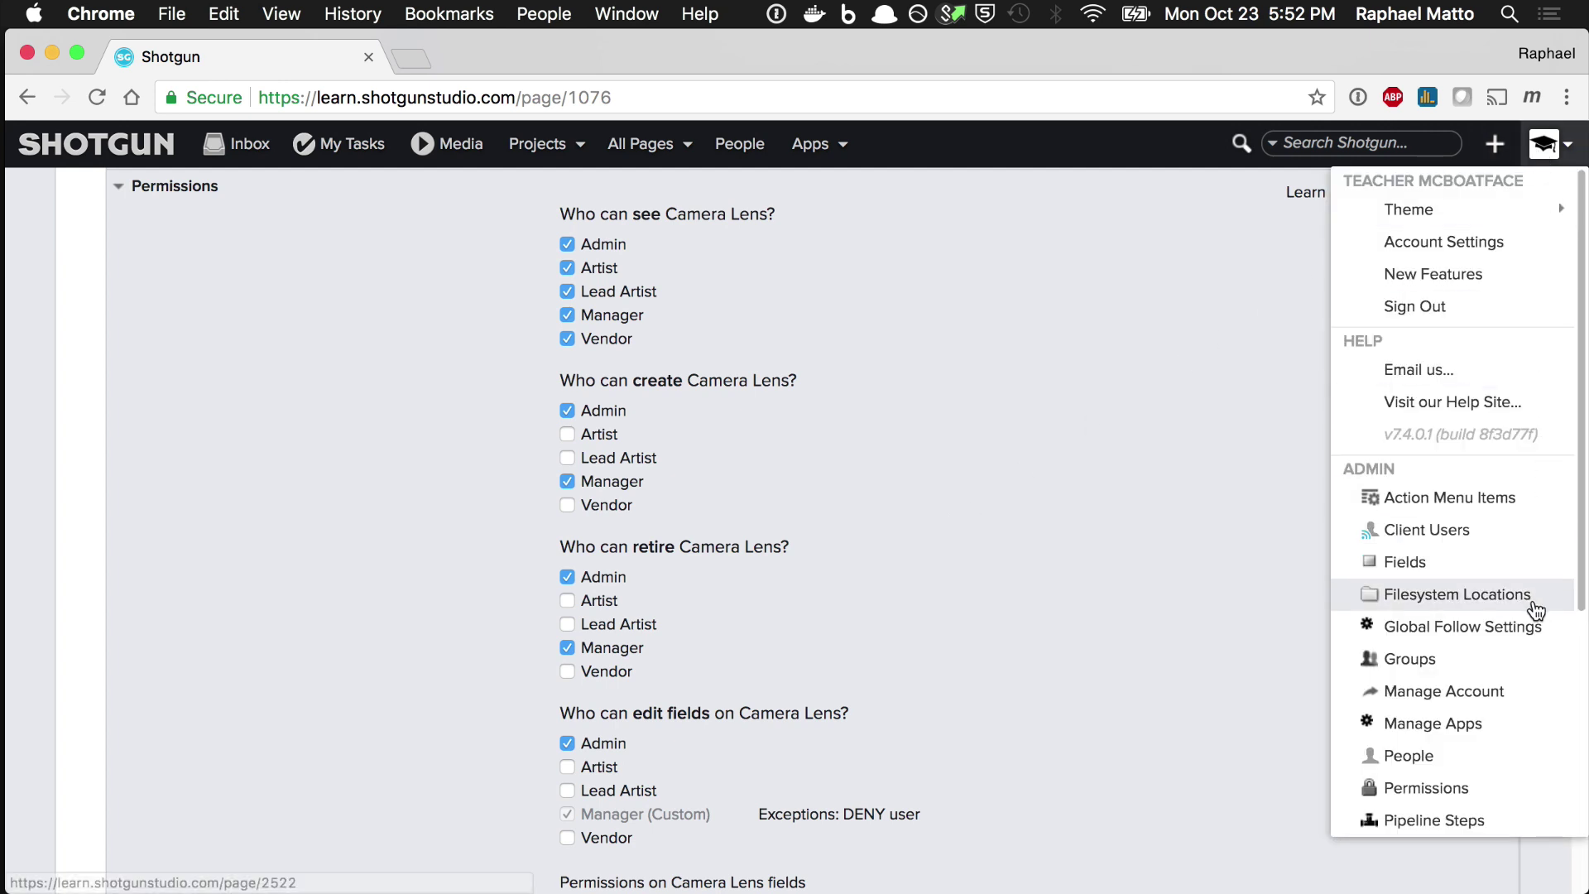
pyautogui.scroll(-2, 1536, 611)
pyautogui.click(1515, 698)
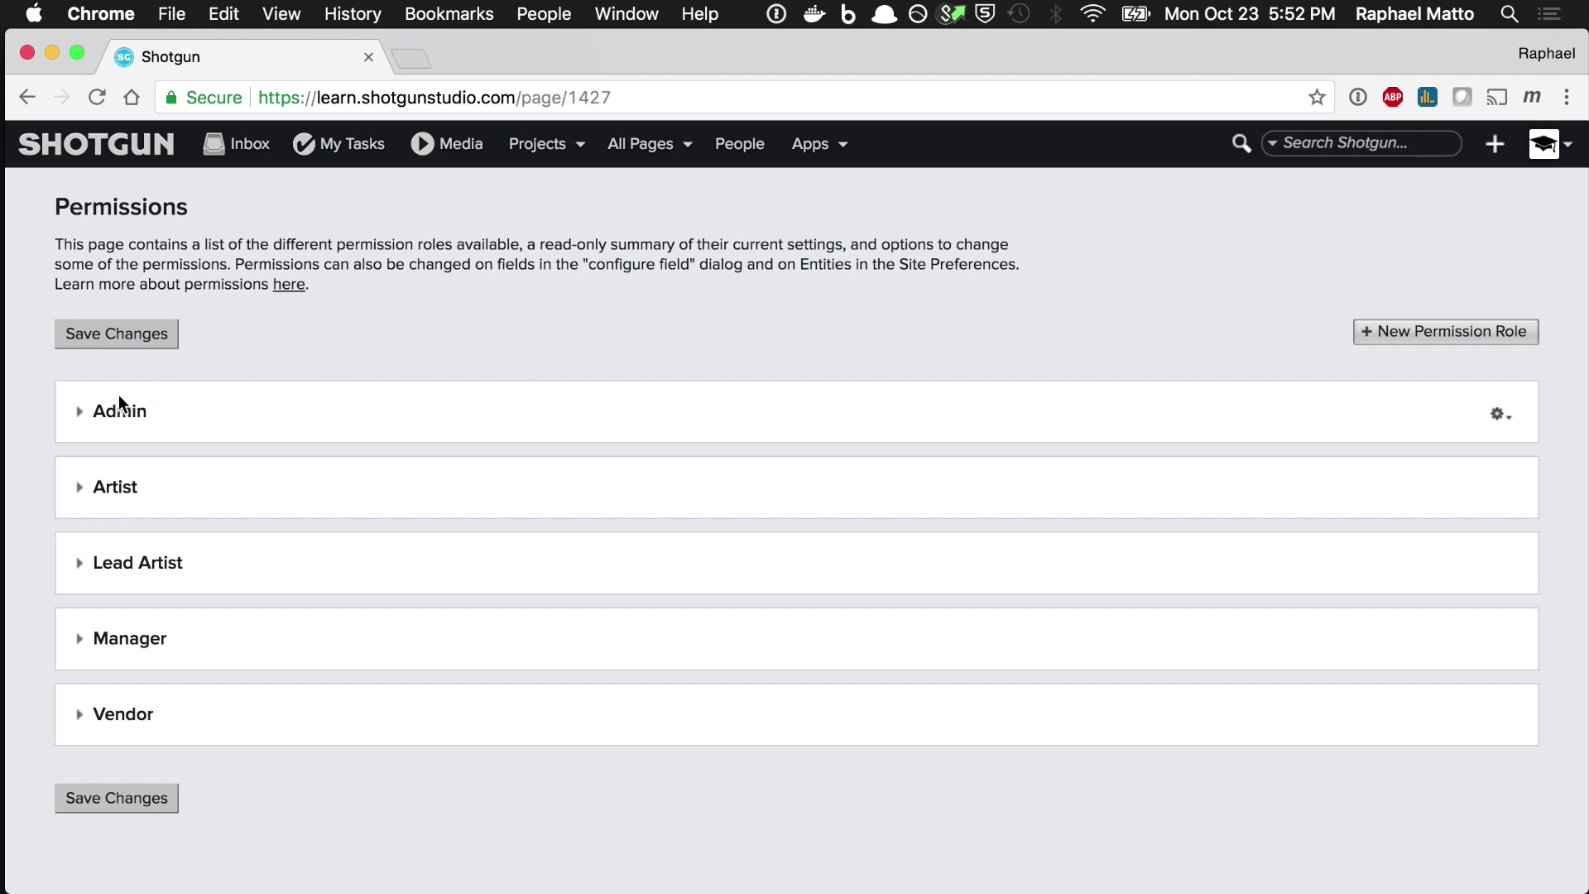
pyautogui.click(80, 416)
pyautogui.click(105, 520)
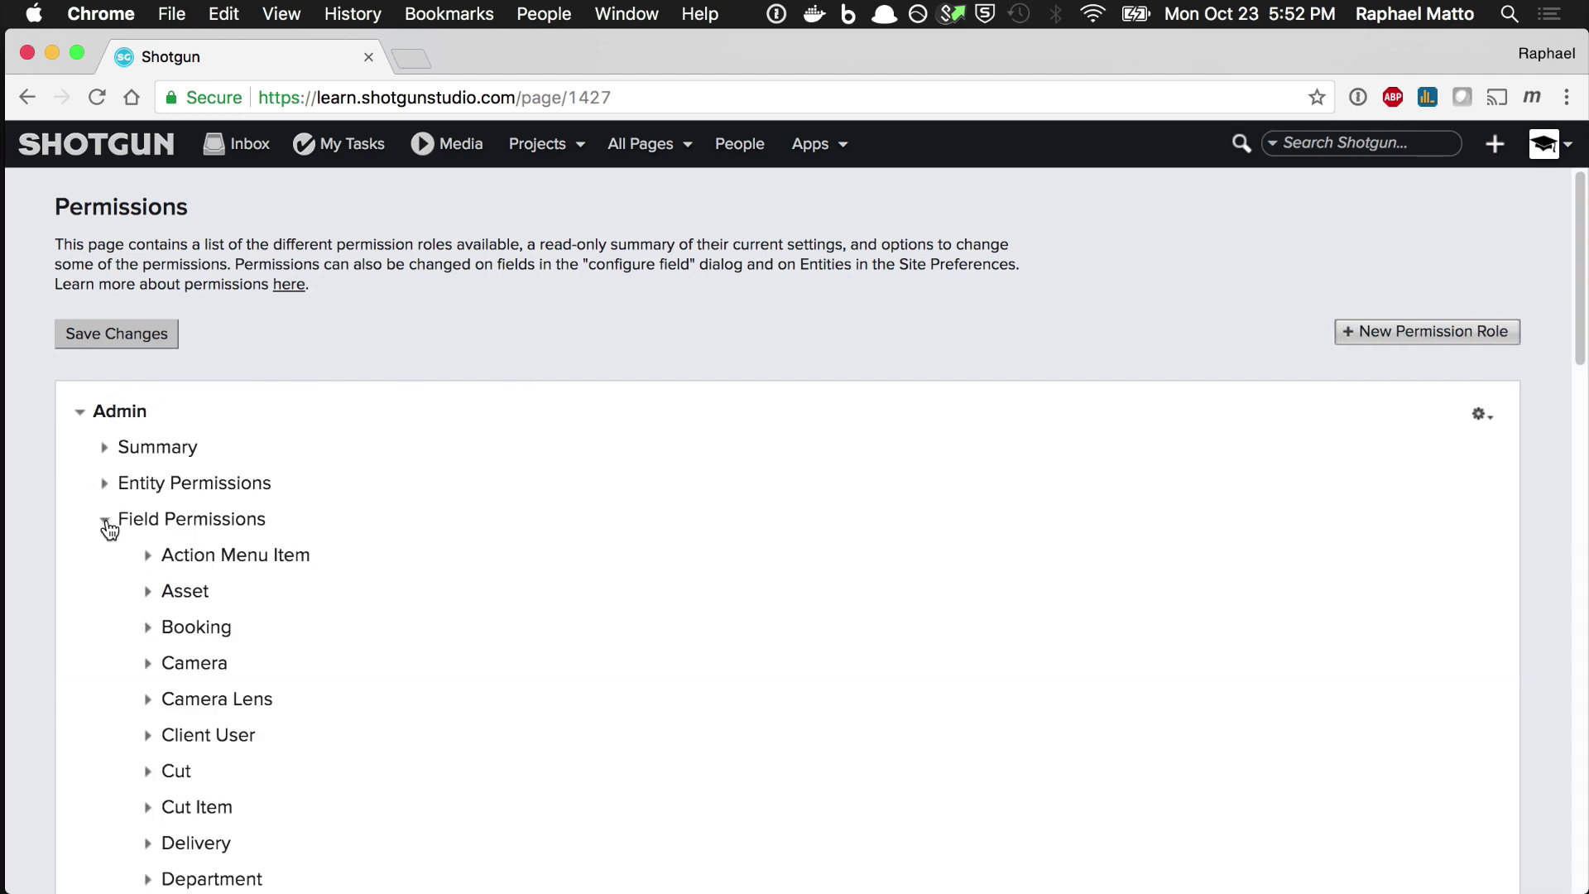
pyautogui.scroll(-10, 109, 529)
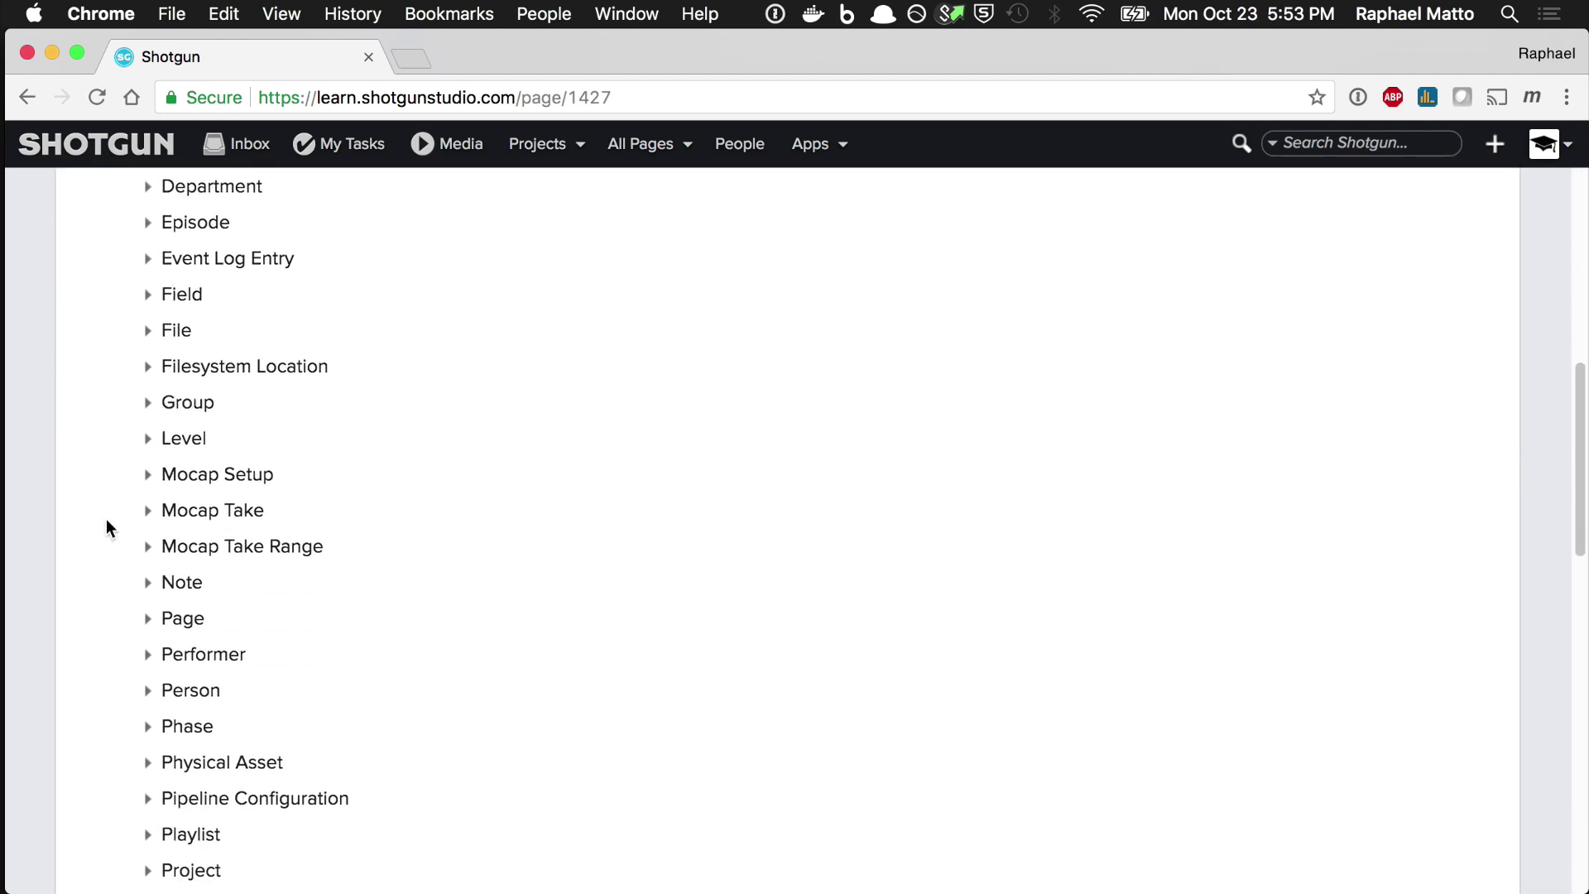
# Expand Shot in the Admin role's field permissions, remove the role's access to the Cut In field and save the permission changes.
pyautogui.scroll(-6, 106, 527)
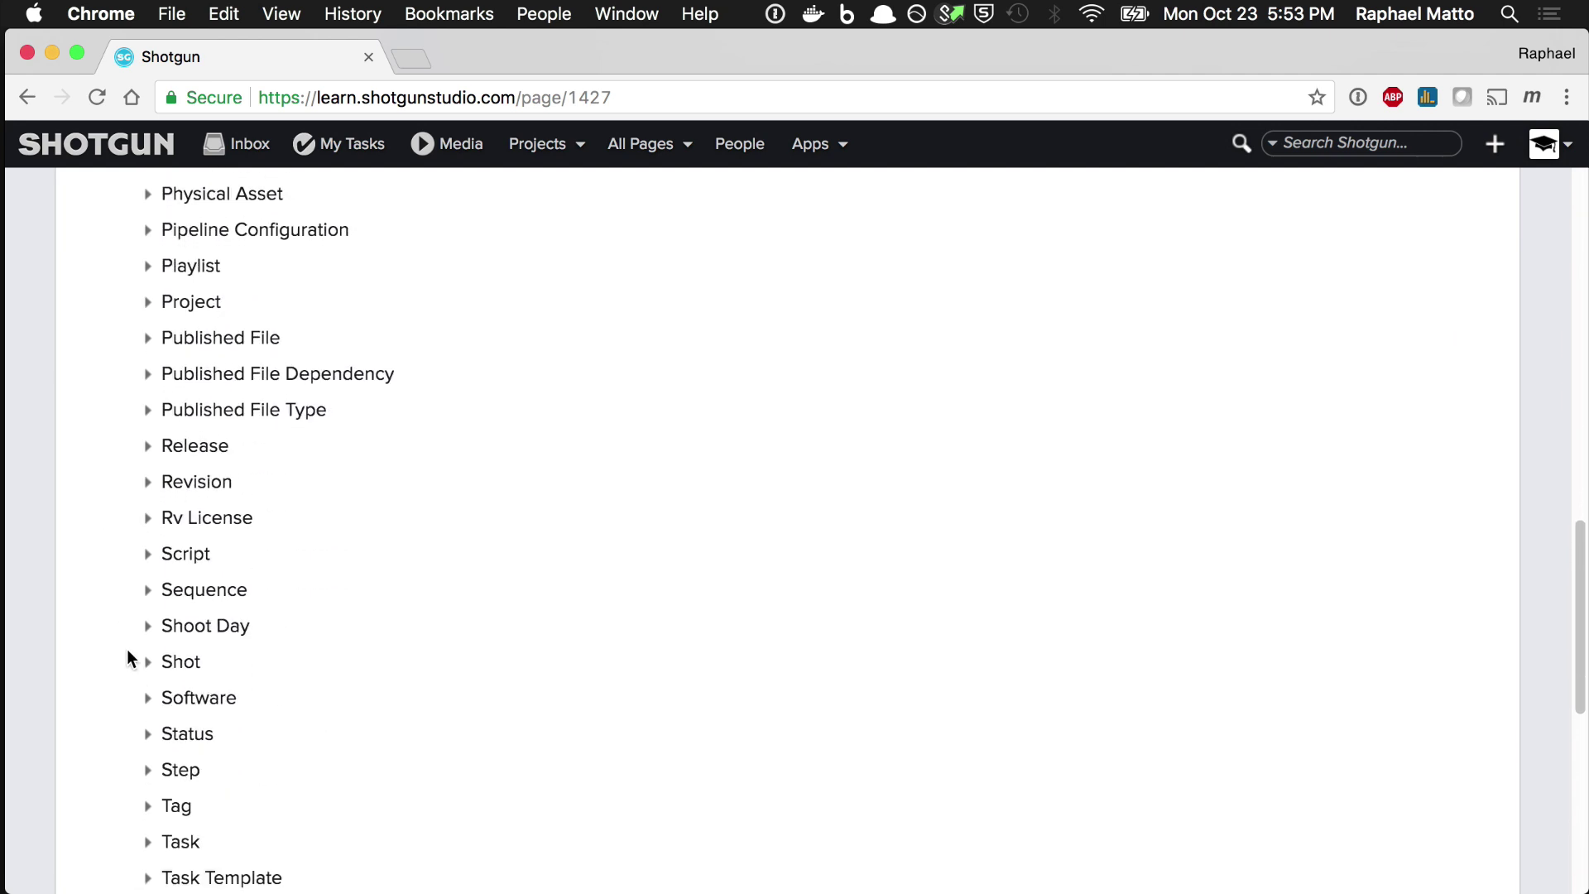
pyautogui.click(149, 662)
pyautogui.scroll(-5, 153, 667)
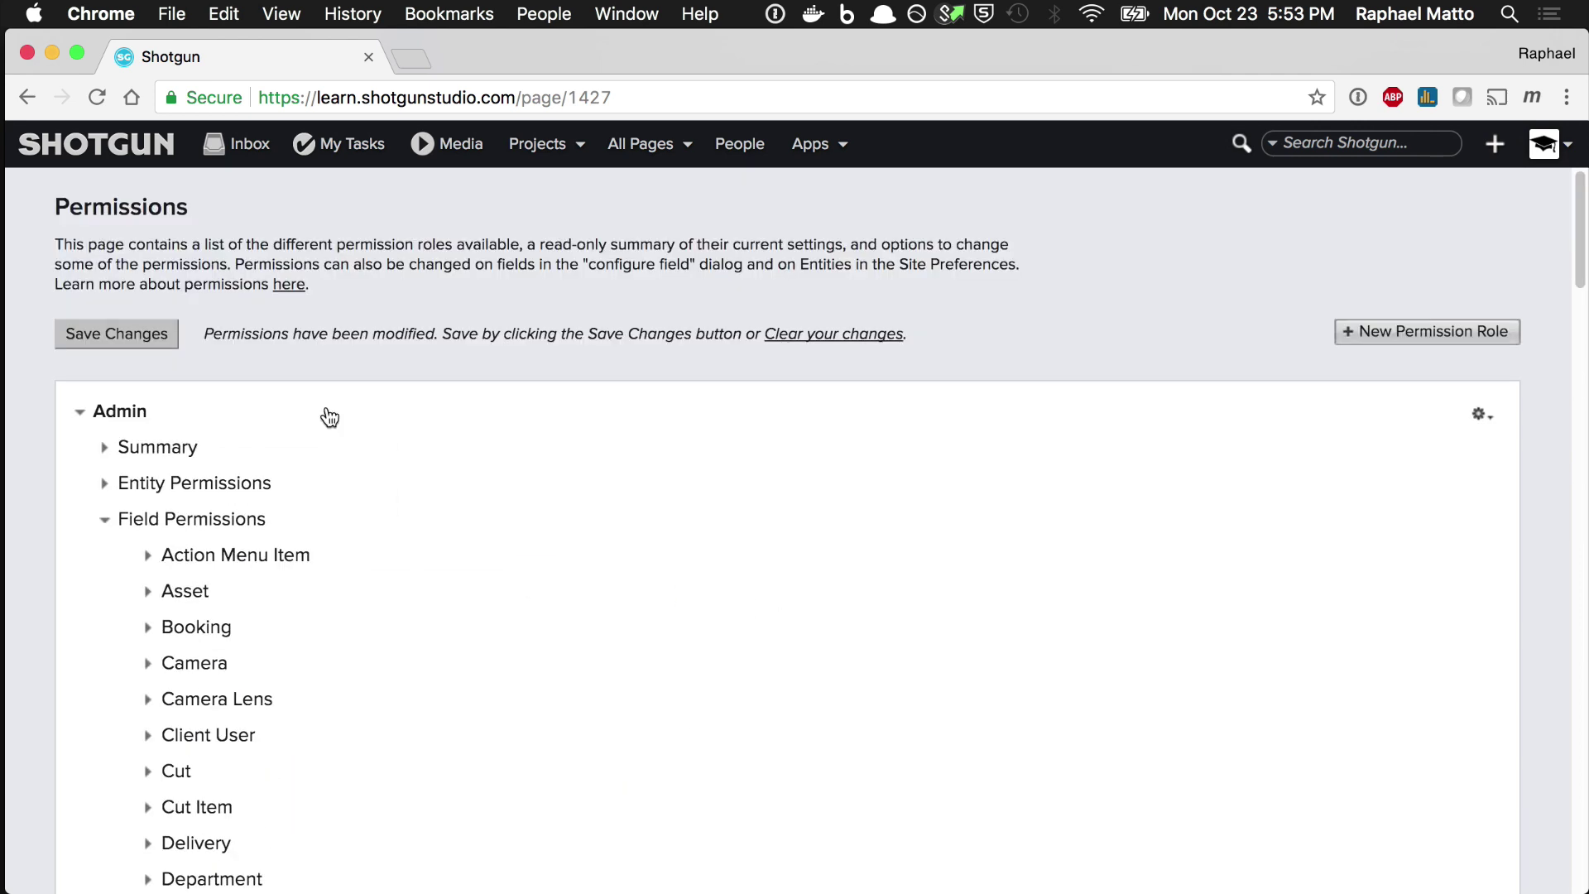
pyautogui.click(154, 331)
# Open the Shots page of the Hyperspace Madness project and check the list of available shot fields for Cut In.
pyautogui.click(561, 152)
pyautogui.moveTo(827, 305)
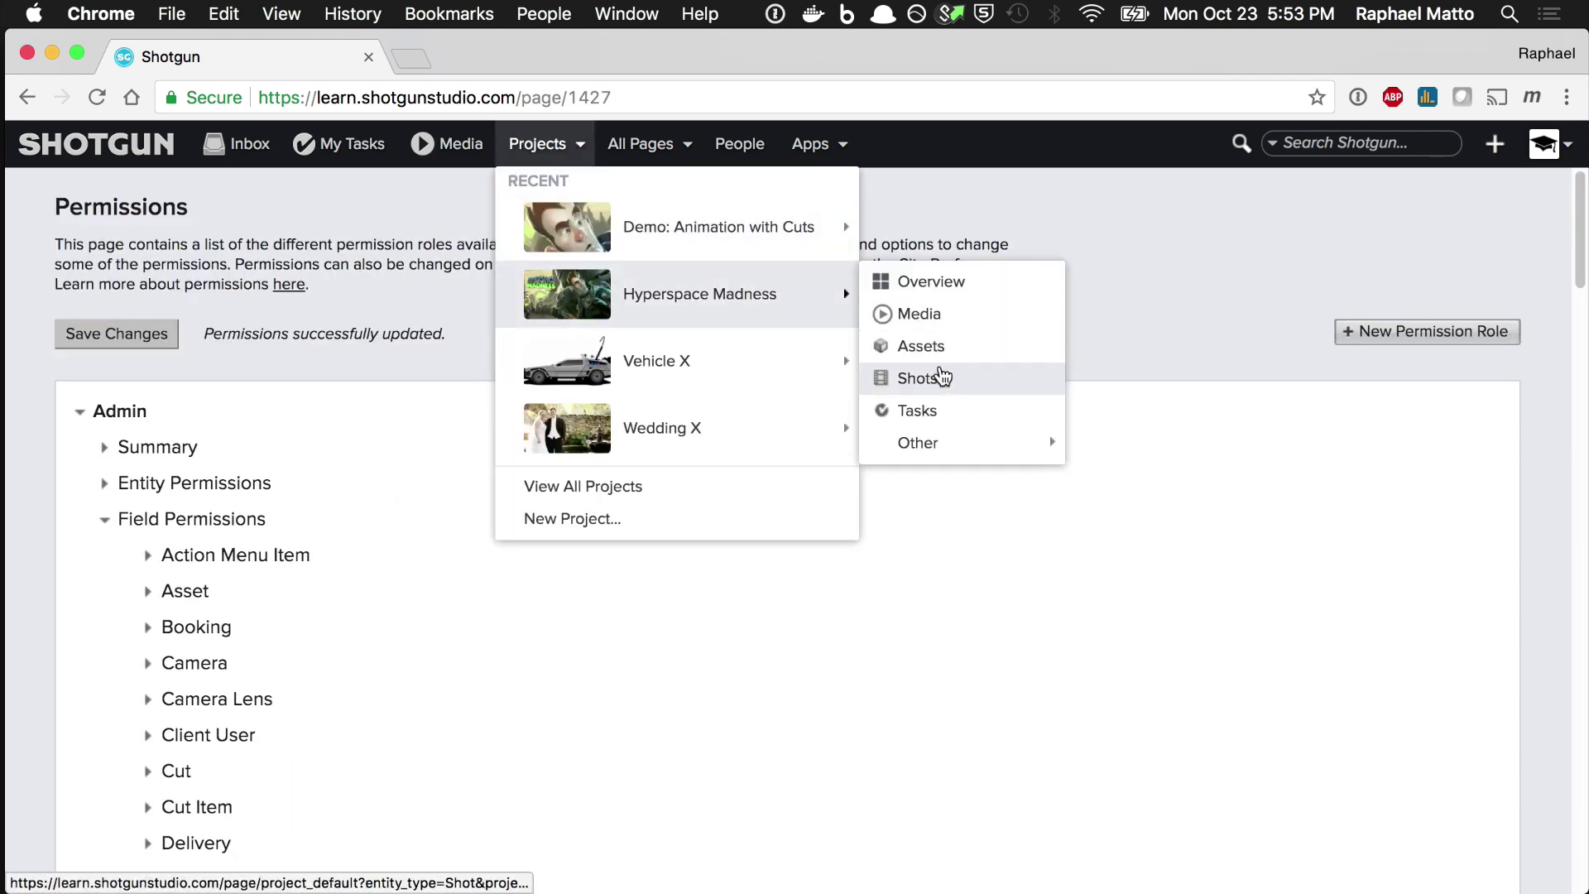
pyautogui.click(939, 370)
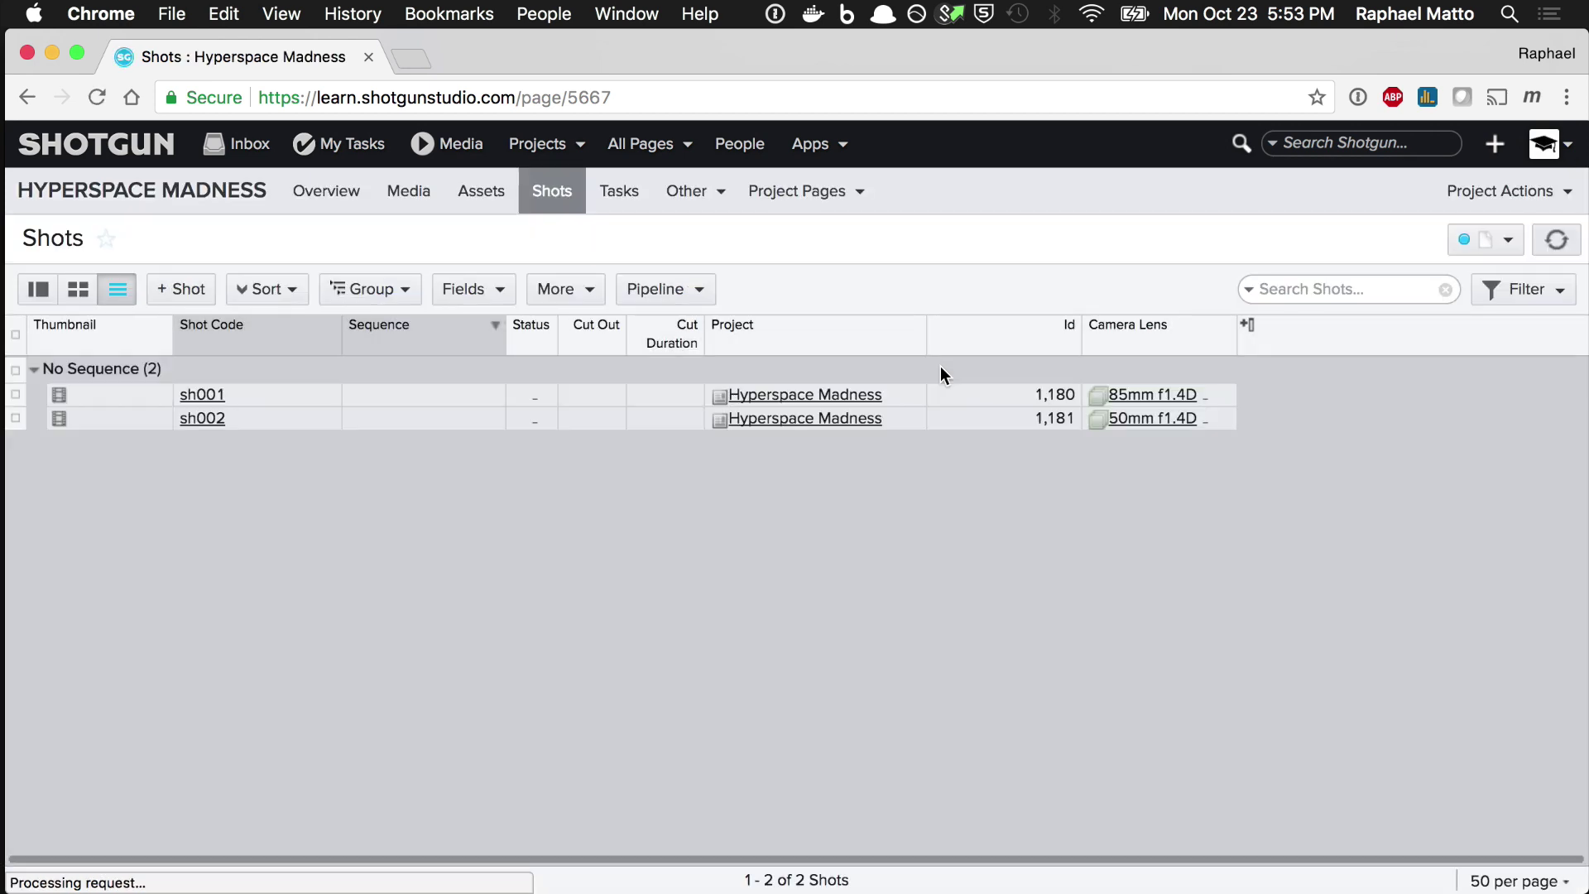
pyautogui.click(502, 297)
pyautogui.scroll(-6, 622, 444)
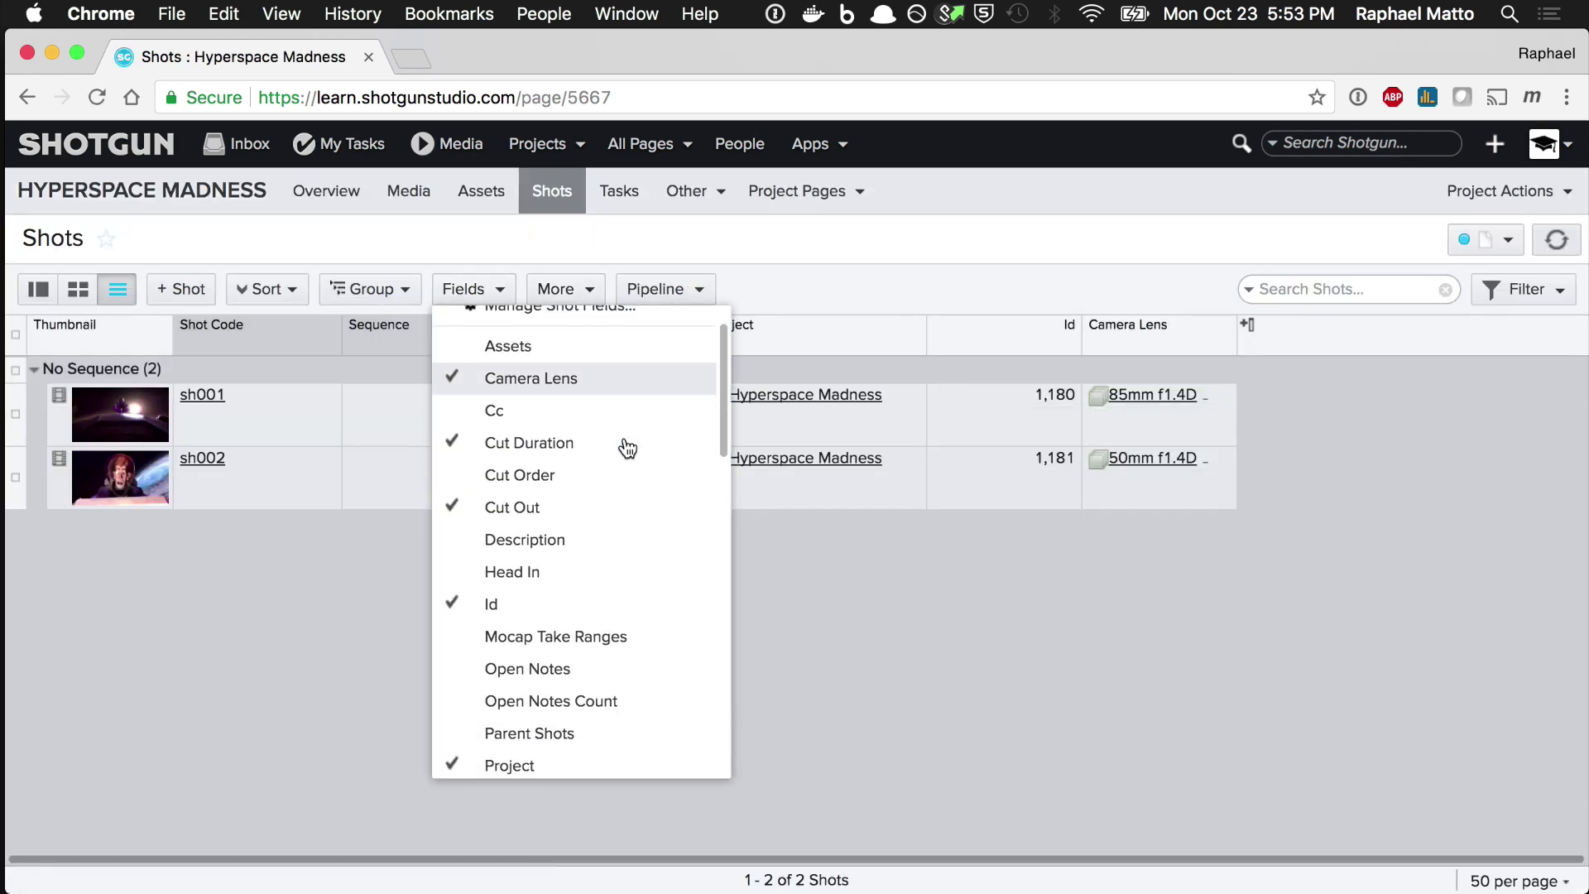
pyautogui.scroll(6, 627, 448)
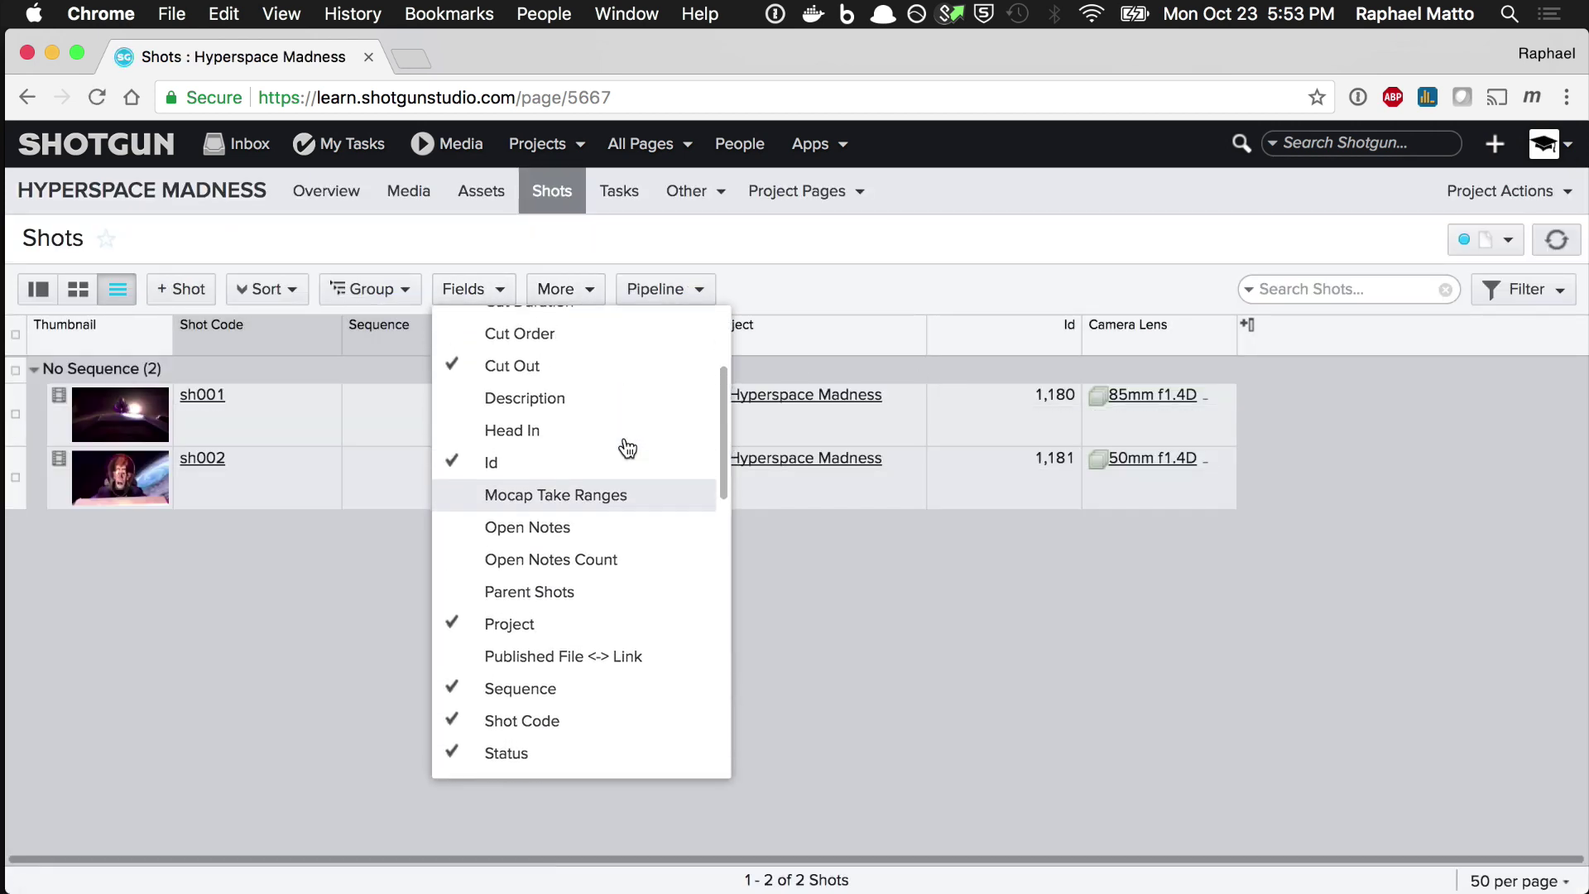
pyautogui.click(793, 624)
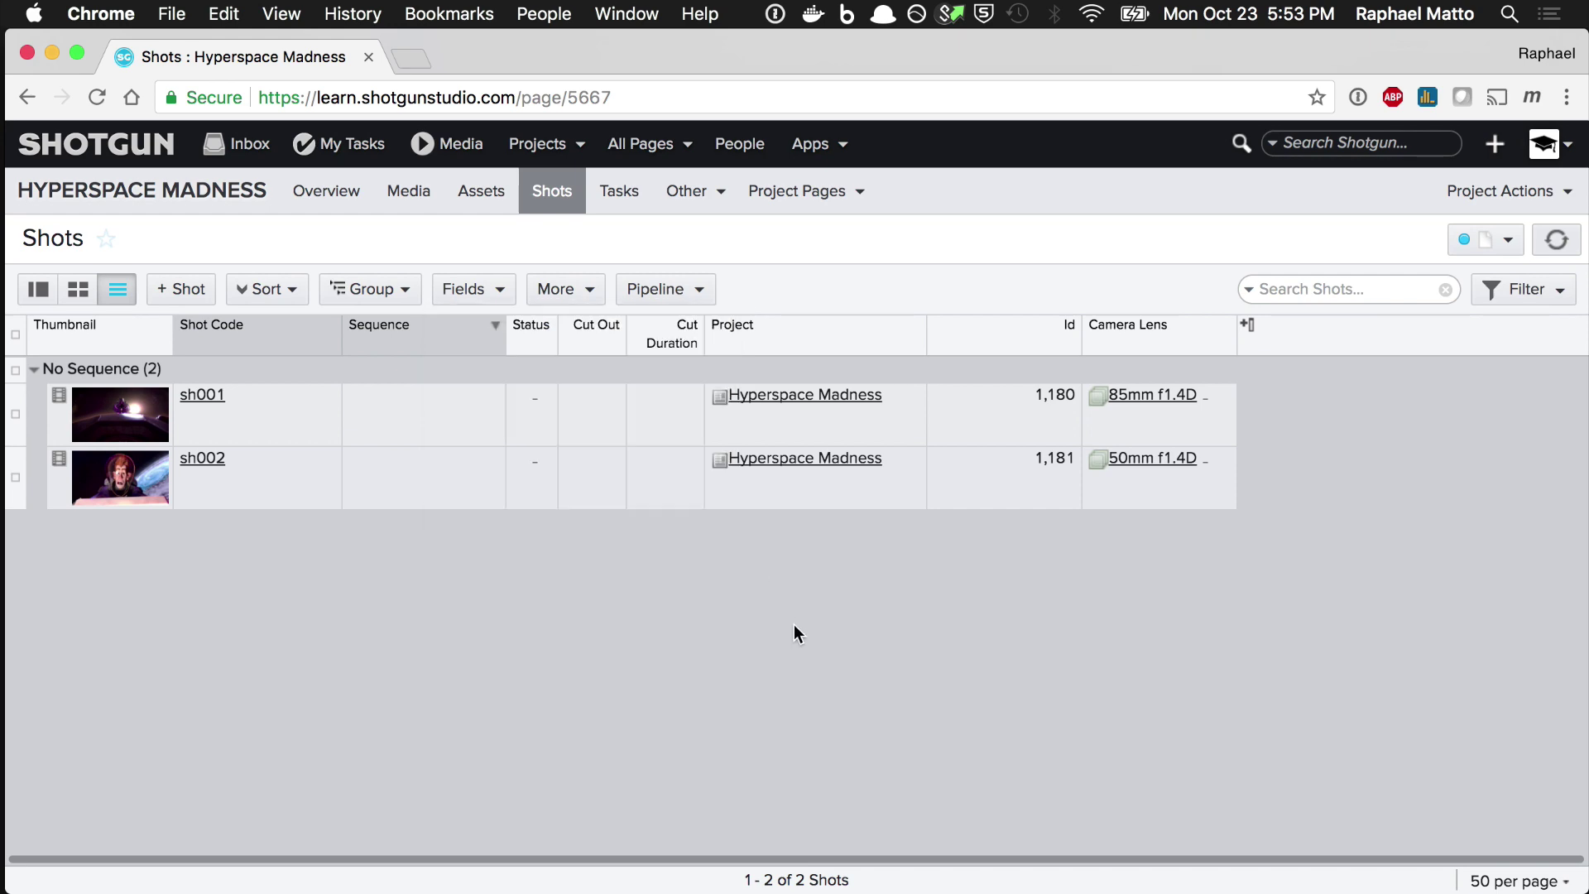
# Switch to Terminal and query the shot's cut-in field with sg.find_one("Shot", [["id", "is", 1181]], ["sg_cut_in"]).
pyautogui.press('super+Tab')
pyautogui.press('super+Tab')
pyautogui.press('super+Tab')
pyautogui.press('super+Tab')
pyautogui.press('super+Tab')
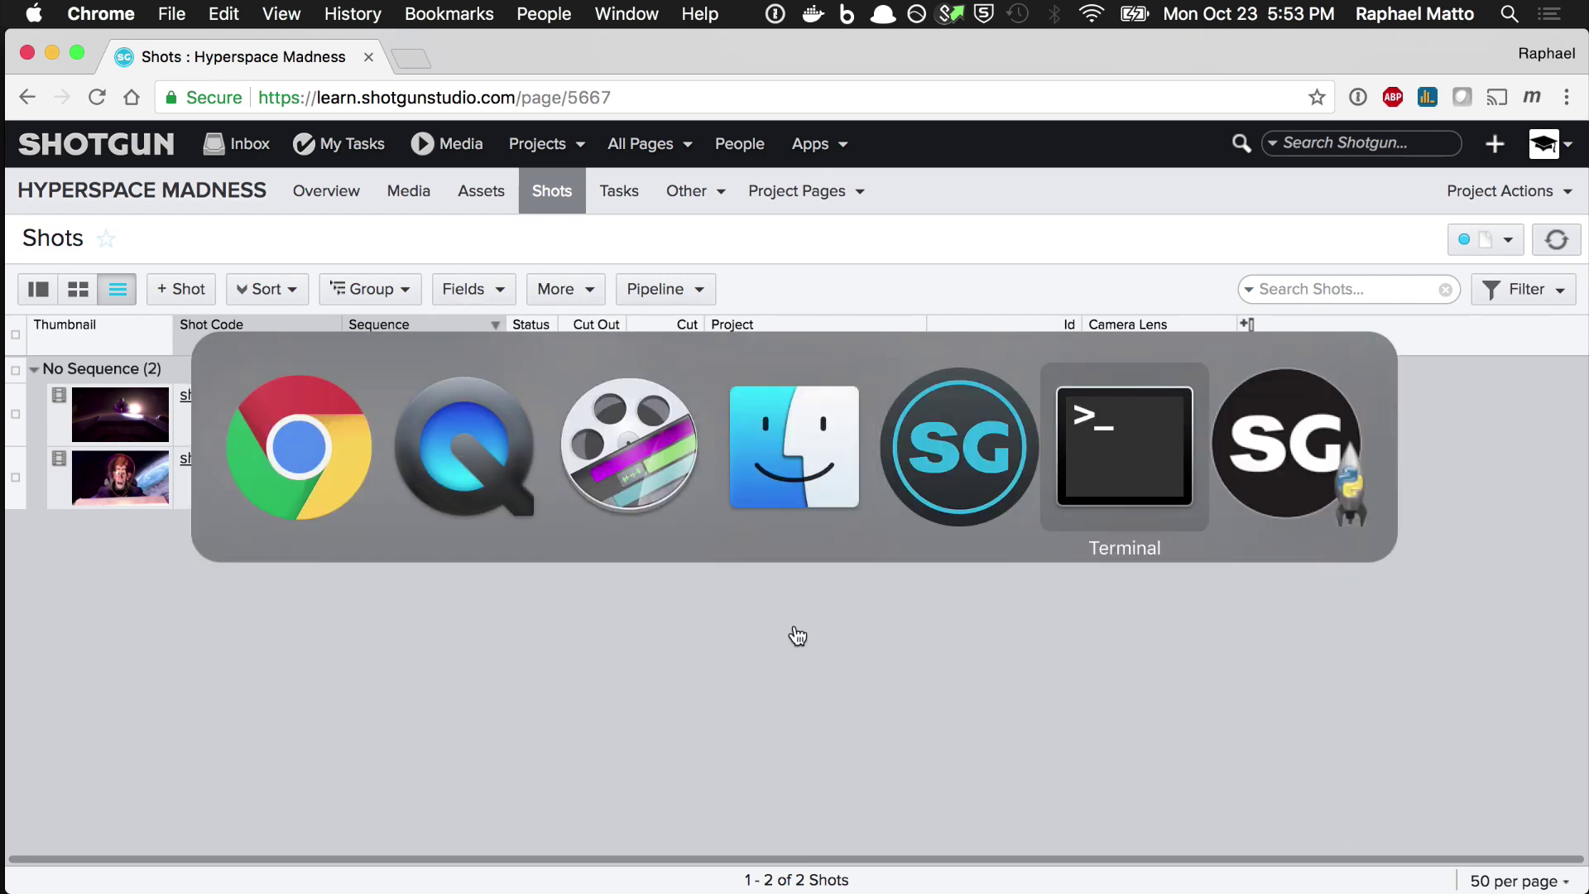
pyautogui.write('sg.find_on')
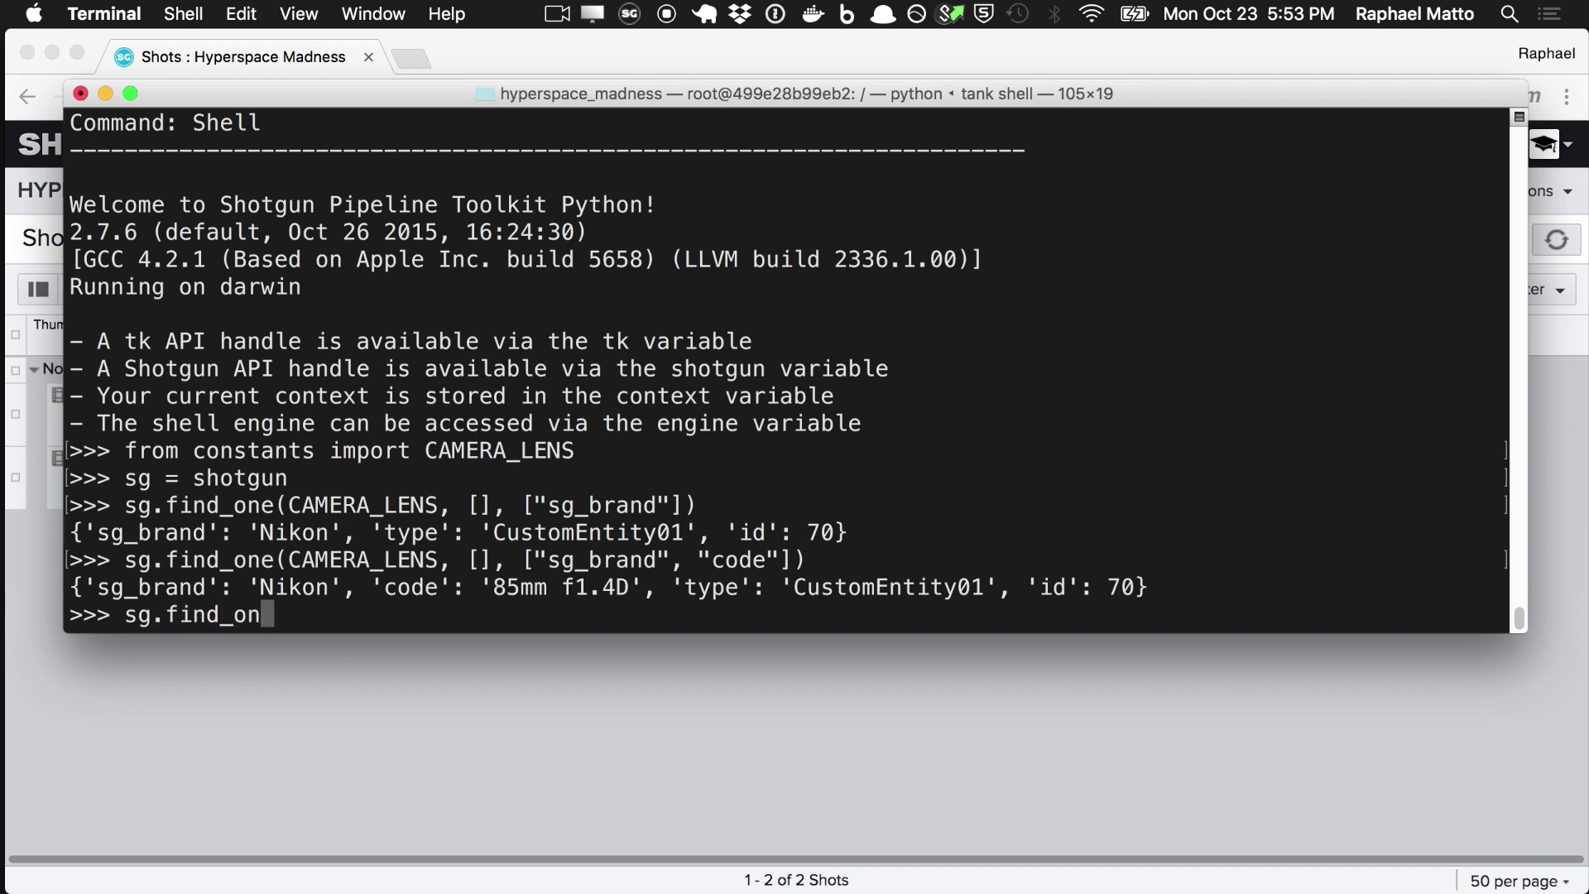
pyautogui.write('e("Shot", [["id", "is')
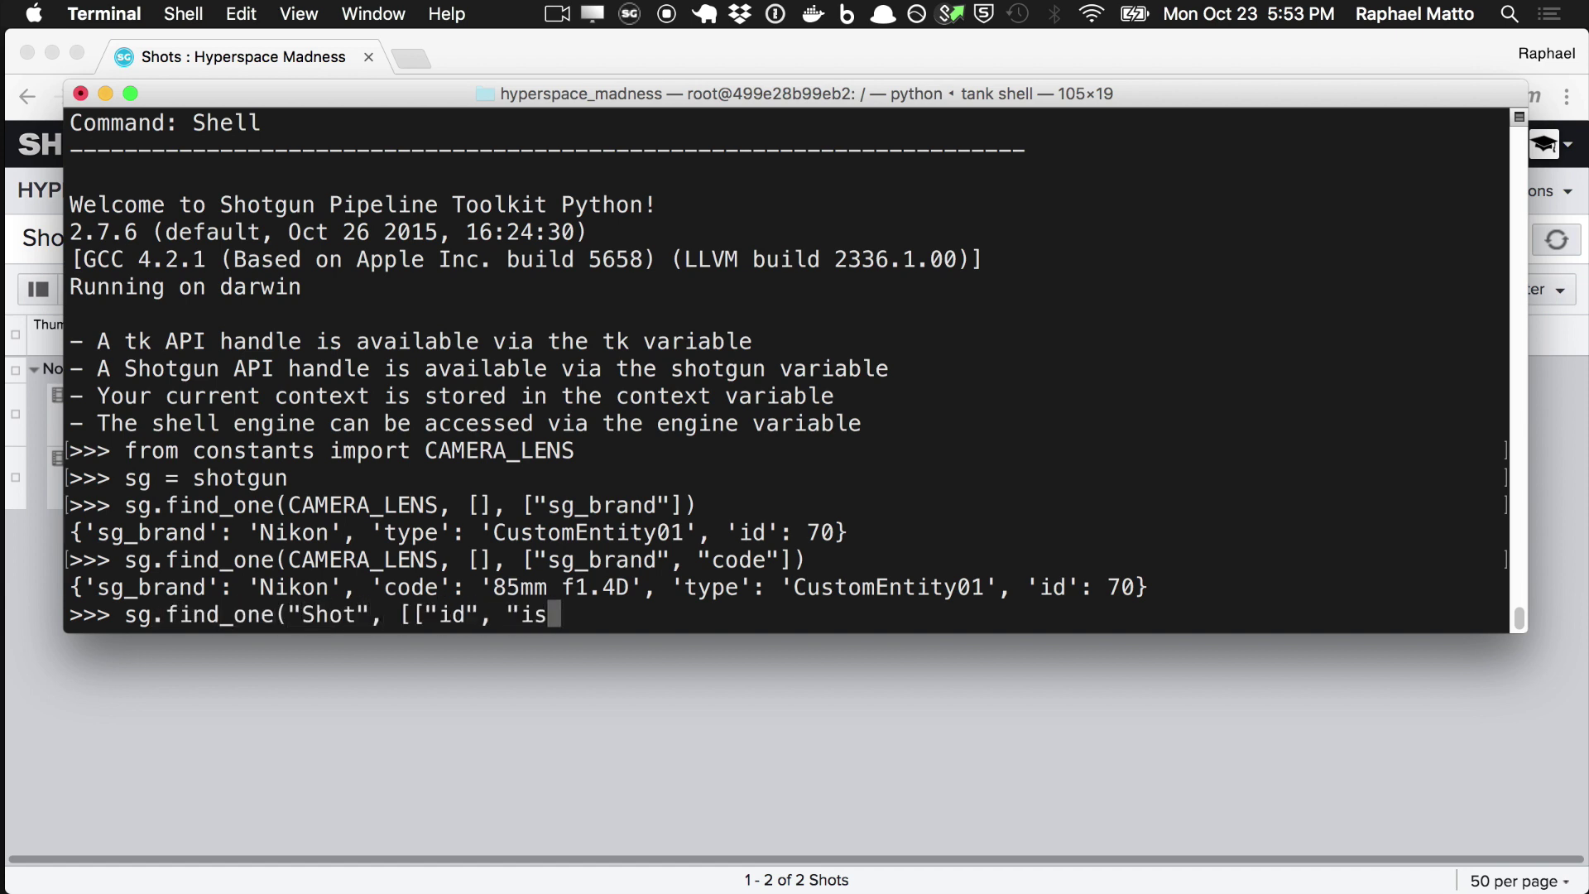
pyautogui.write('", 1181]], ["sg_cut_in"]')
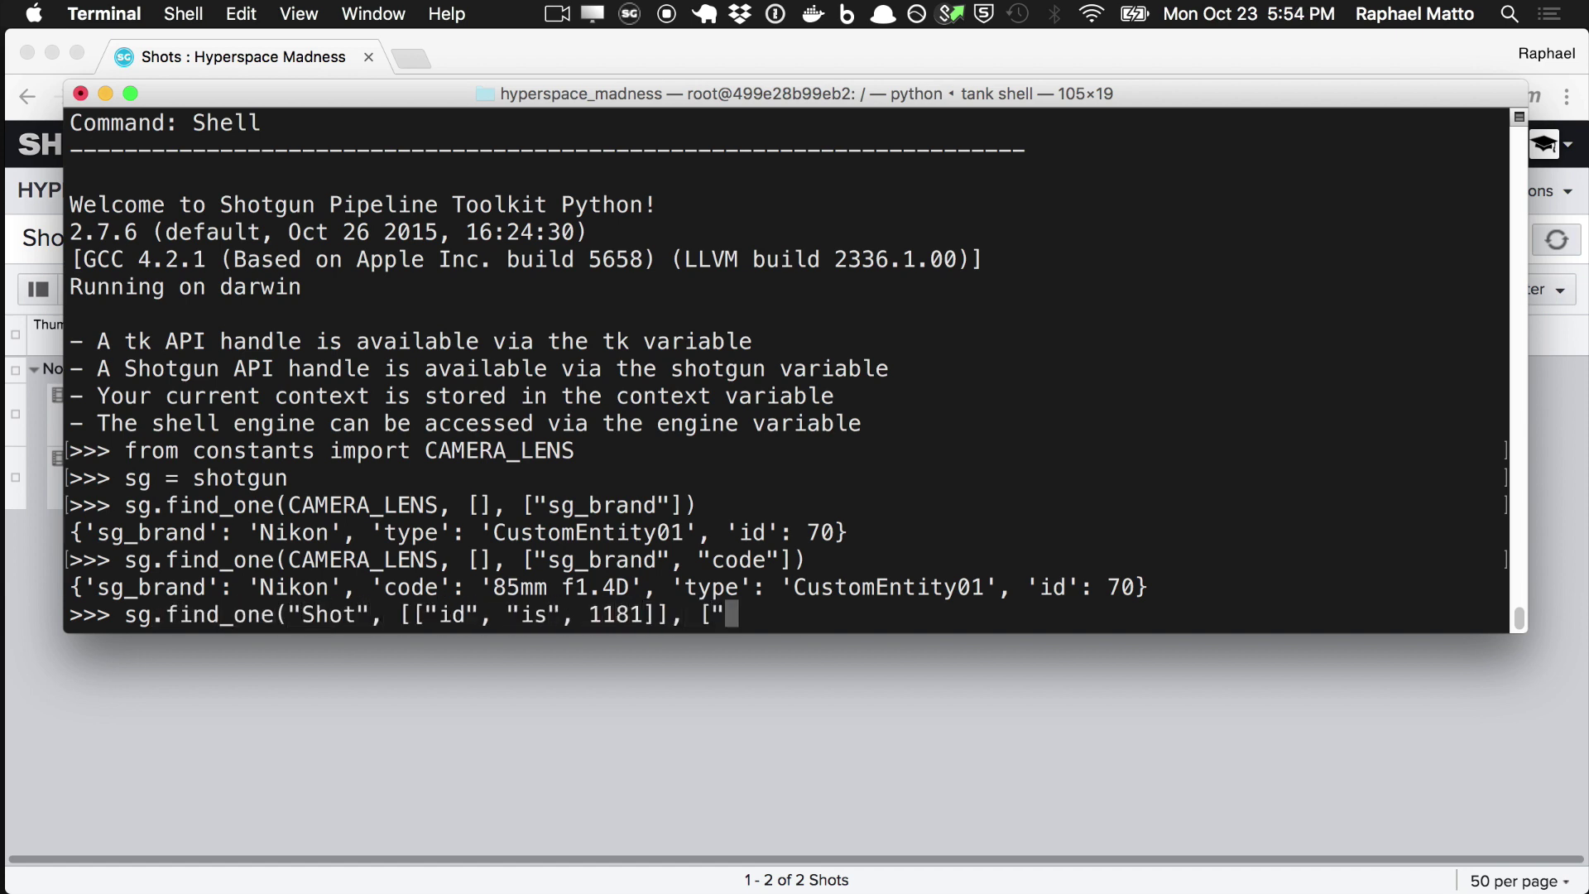
pyautogui.write(')')
pyautogui.press('Return')
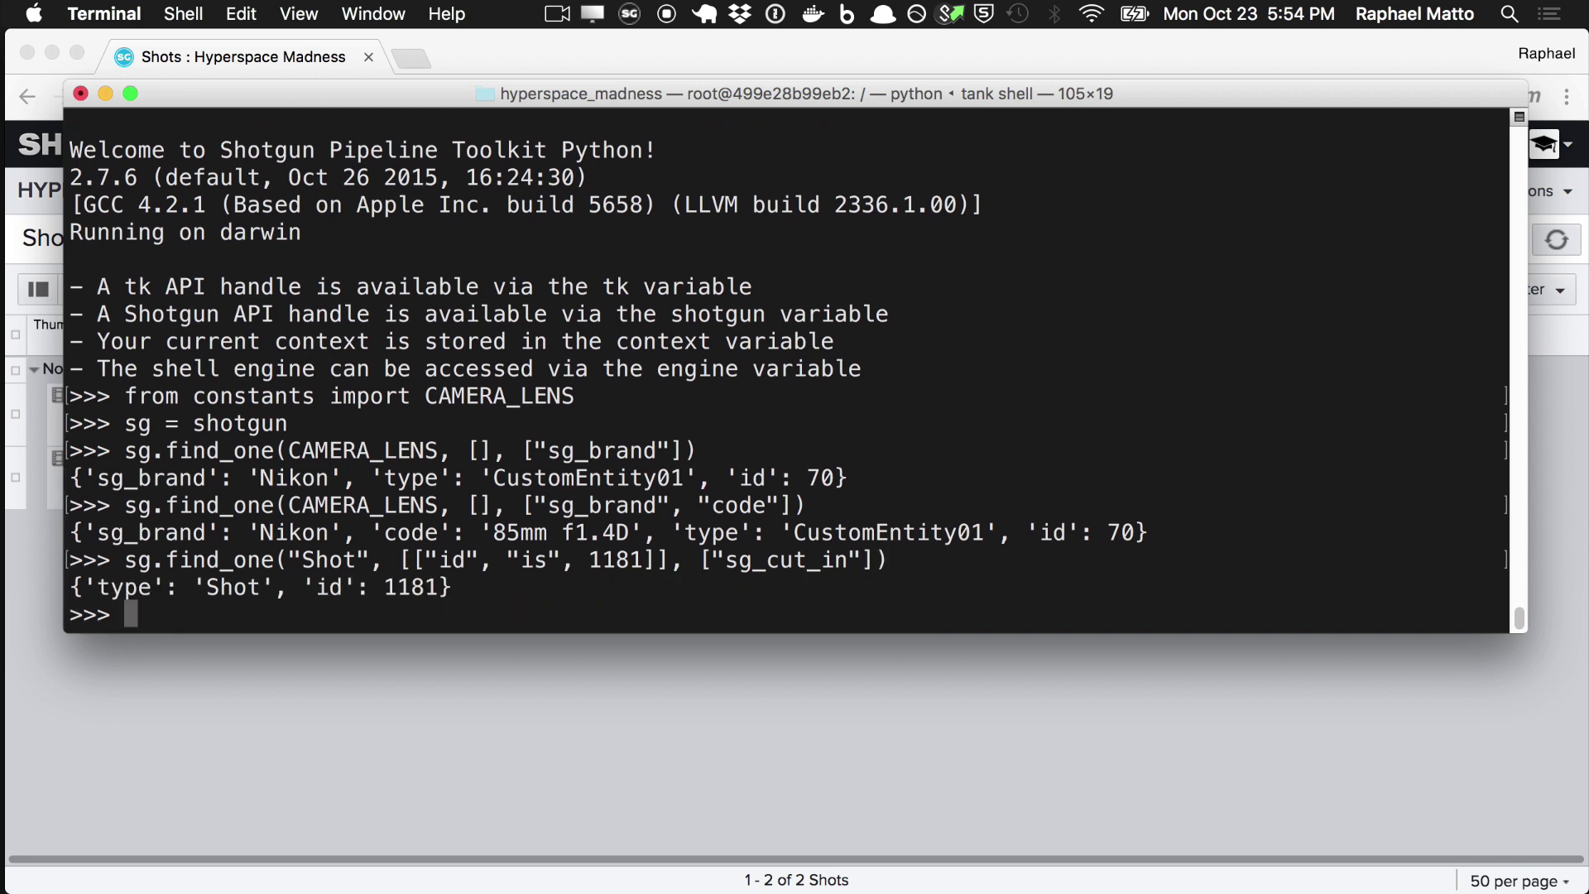